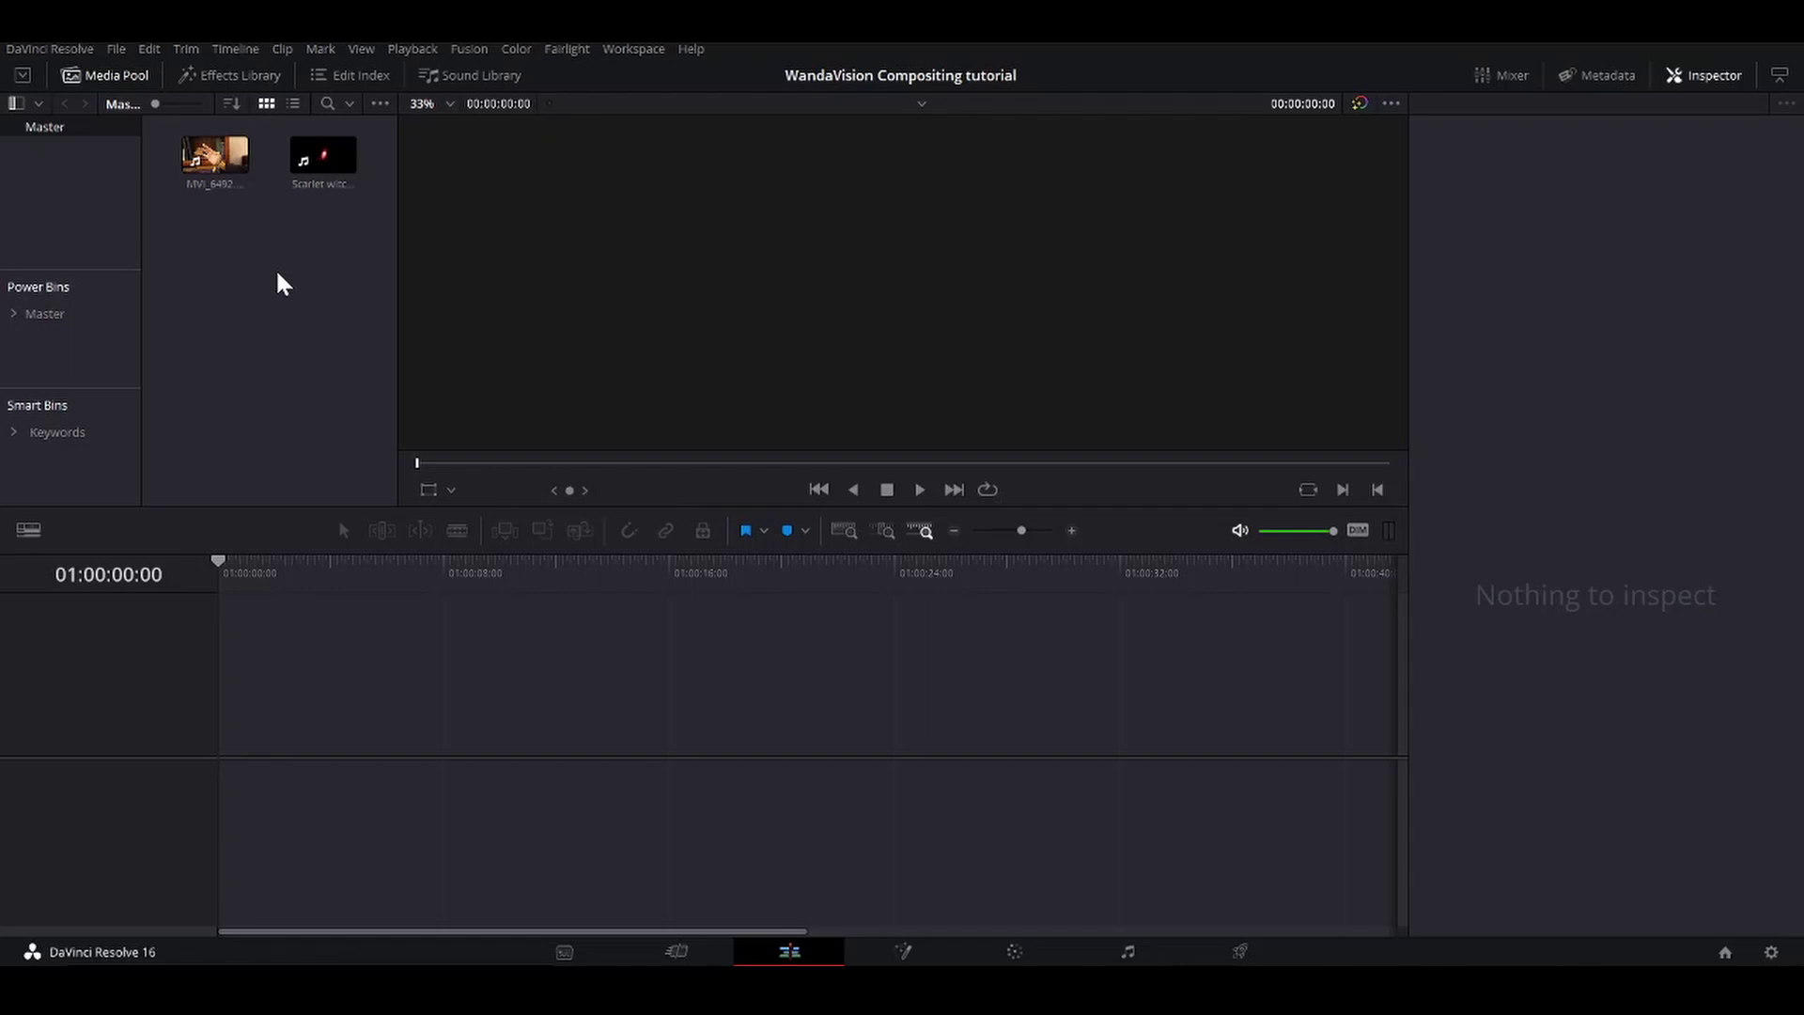
Step: Drop MVI_6492.MOV onto the empty timeline to create Timeline 1, then scrub to find a cut point
left_click_drag(215, 155, 277, 742)
mouse_move(353, 563)
left_mouse_down()
mouse_move(889, 592)
mouse_move(414, 620)
mouse_move(361, 578)
left_mouse_up()
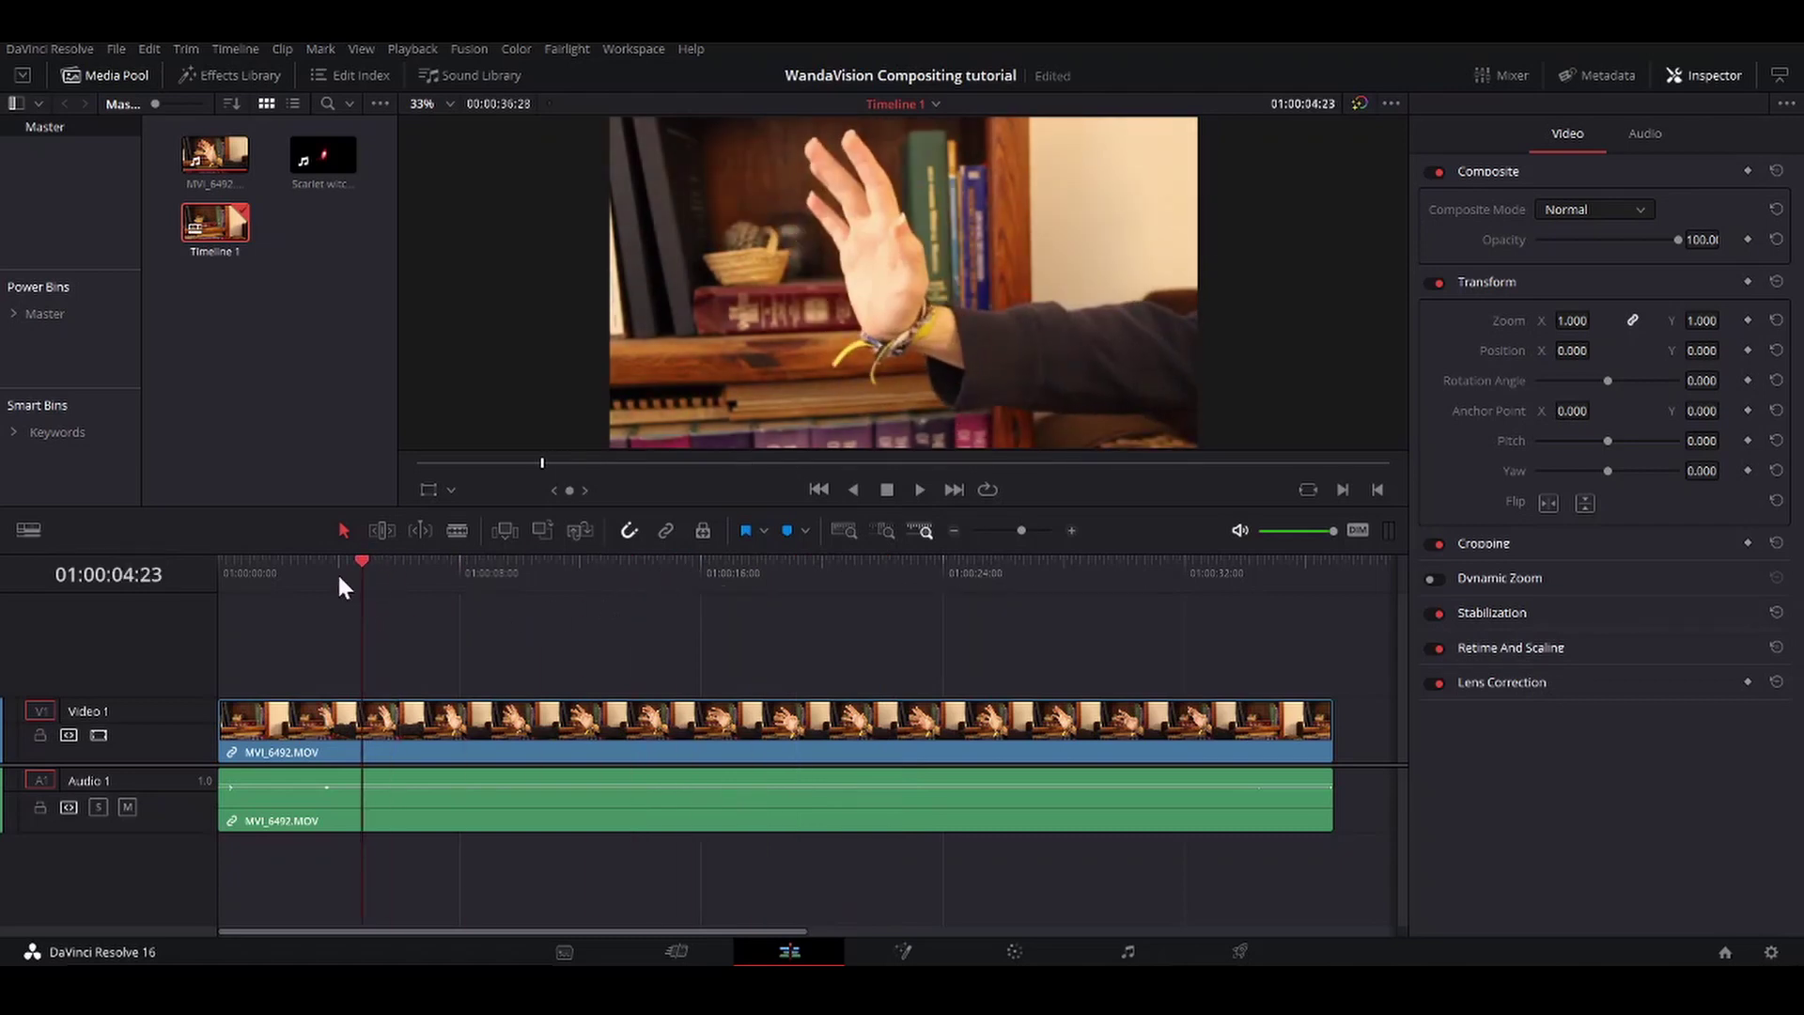
left_click_drag(361, 577, 499, 568)
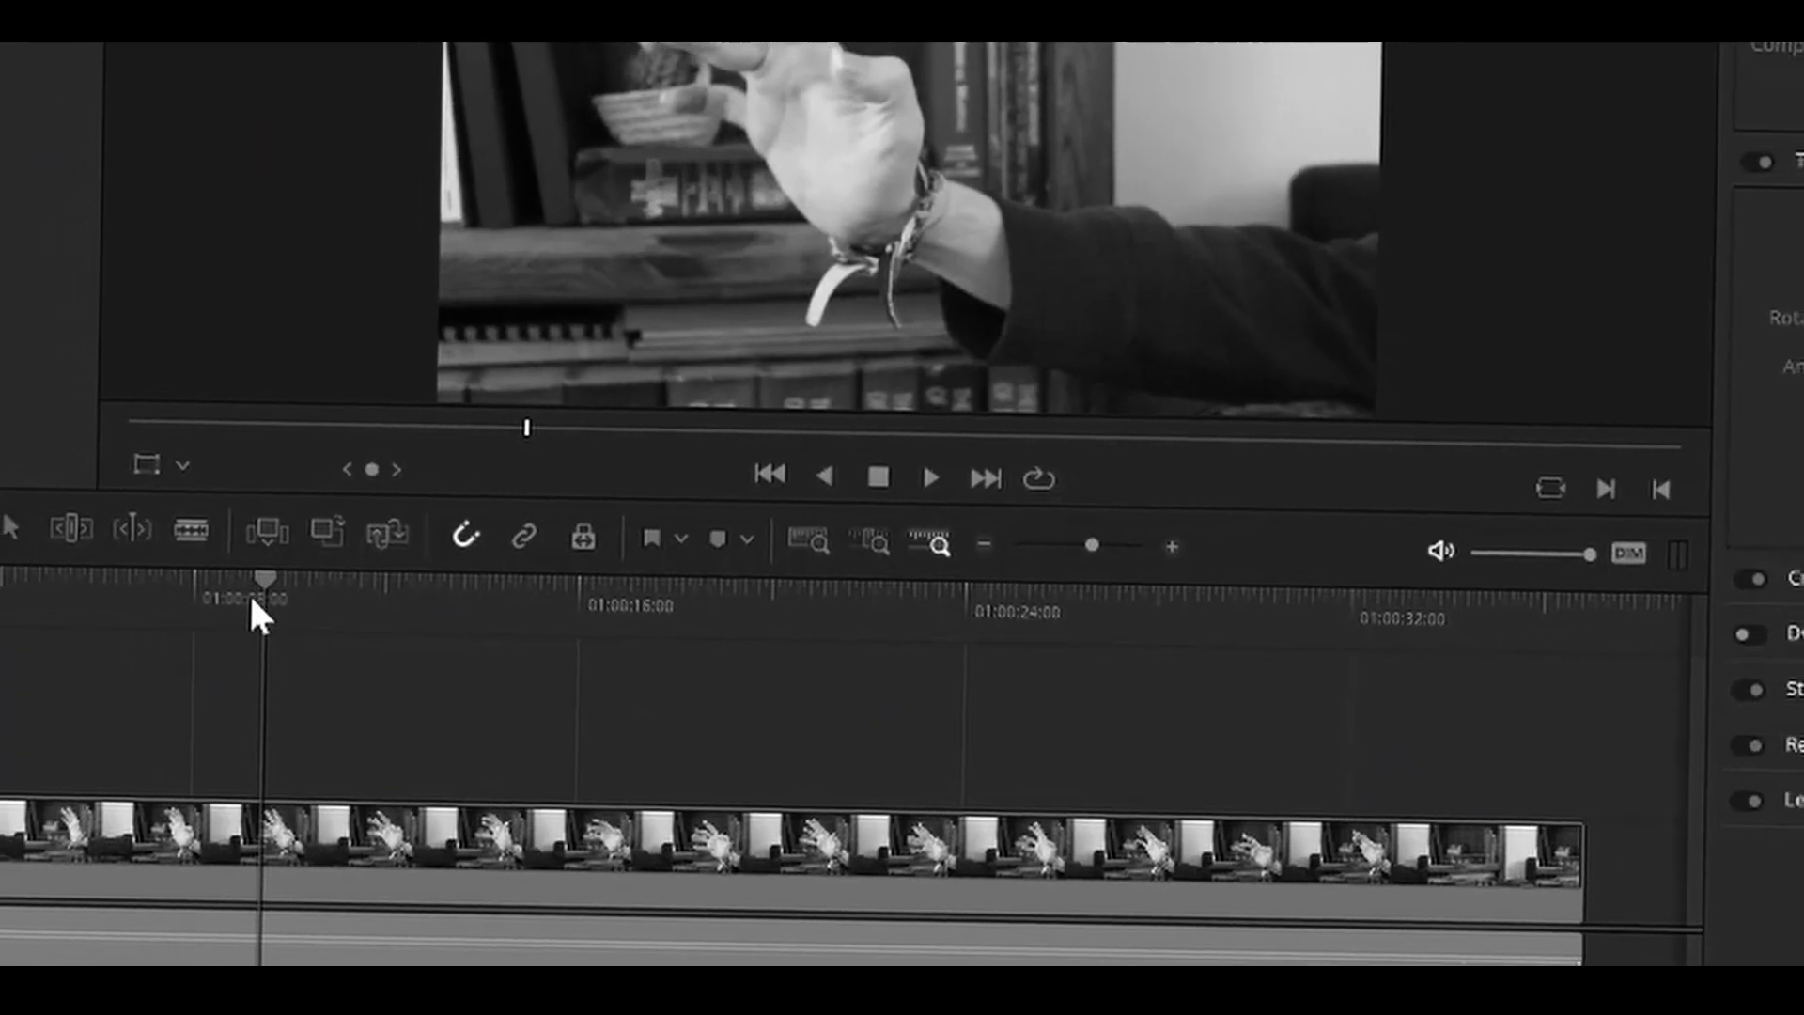
left_click_drag(250, 592, 383, 589)
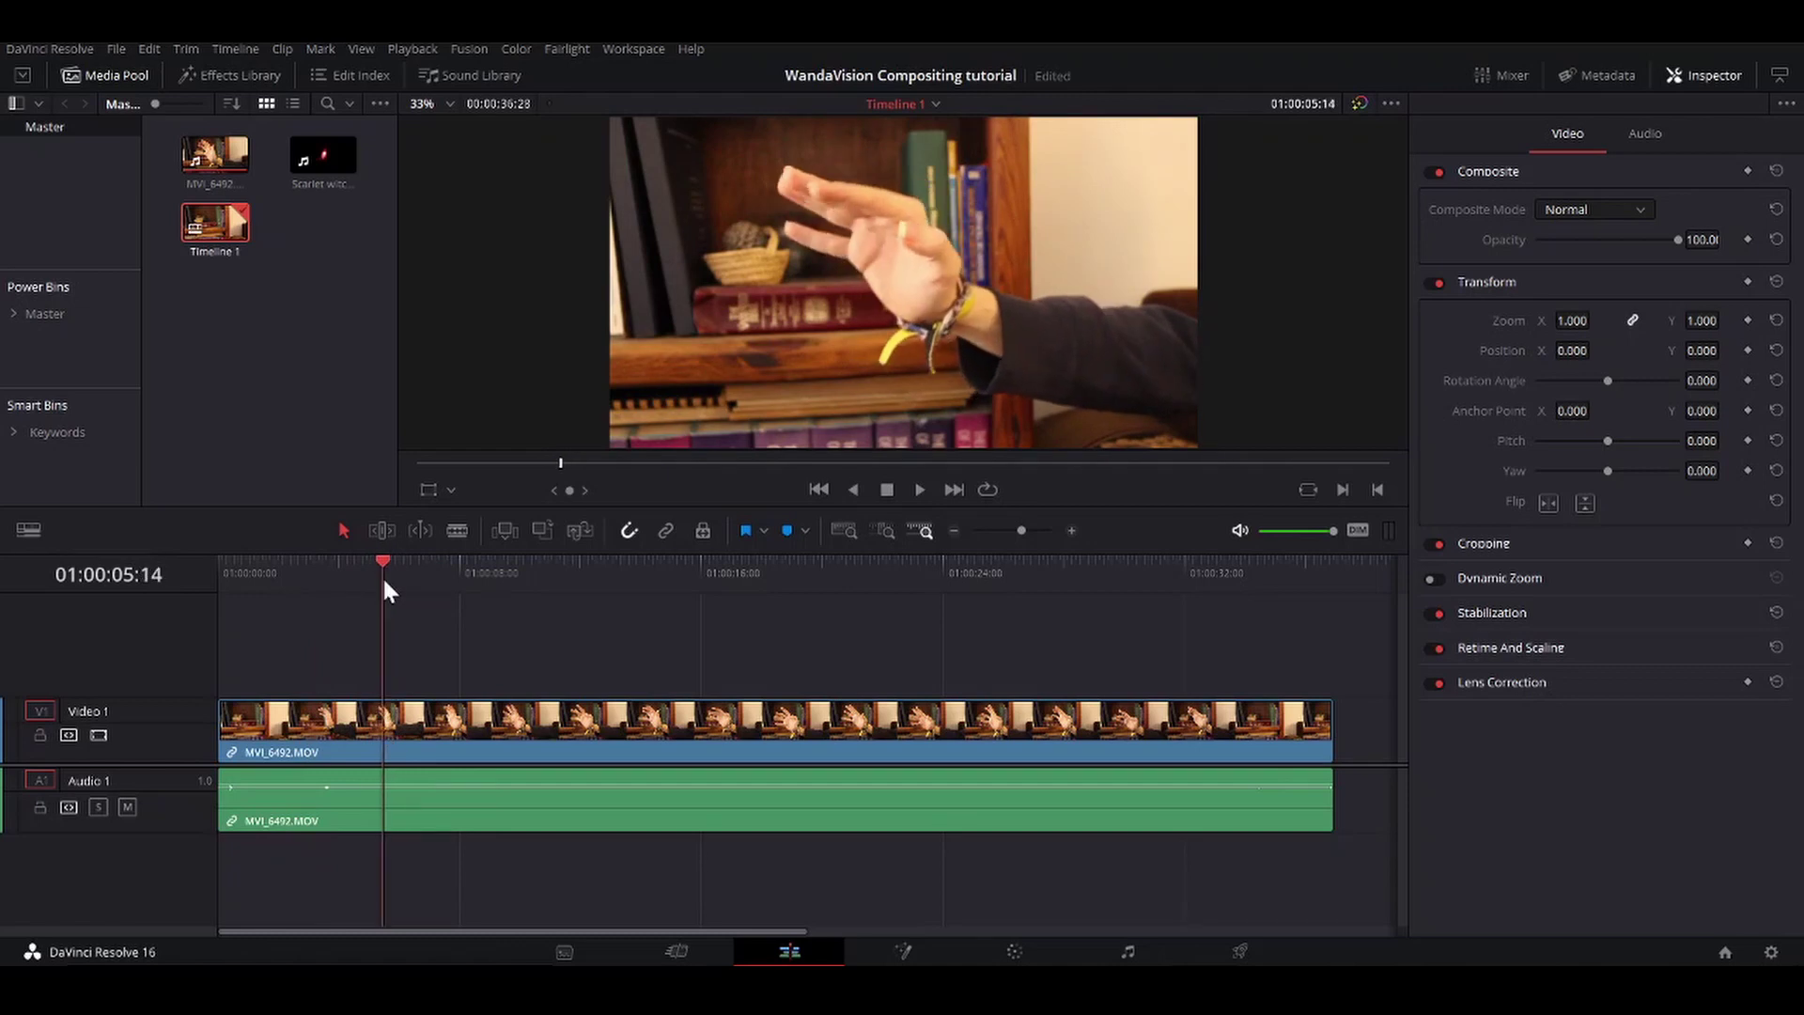
Step: Split the hand clip at the playhead with Ctrl+B
left_click(432, 743)
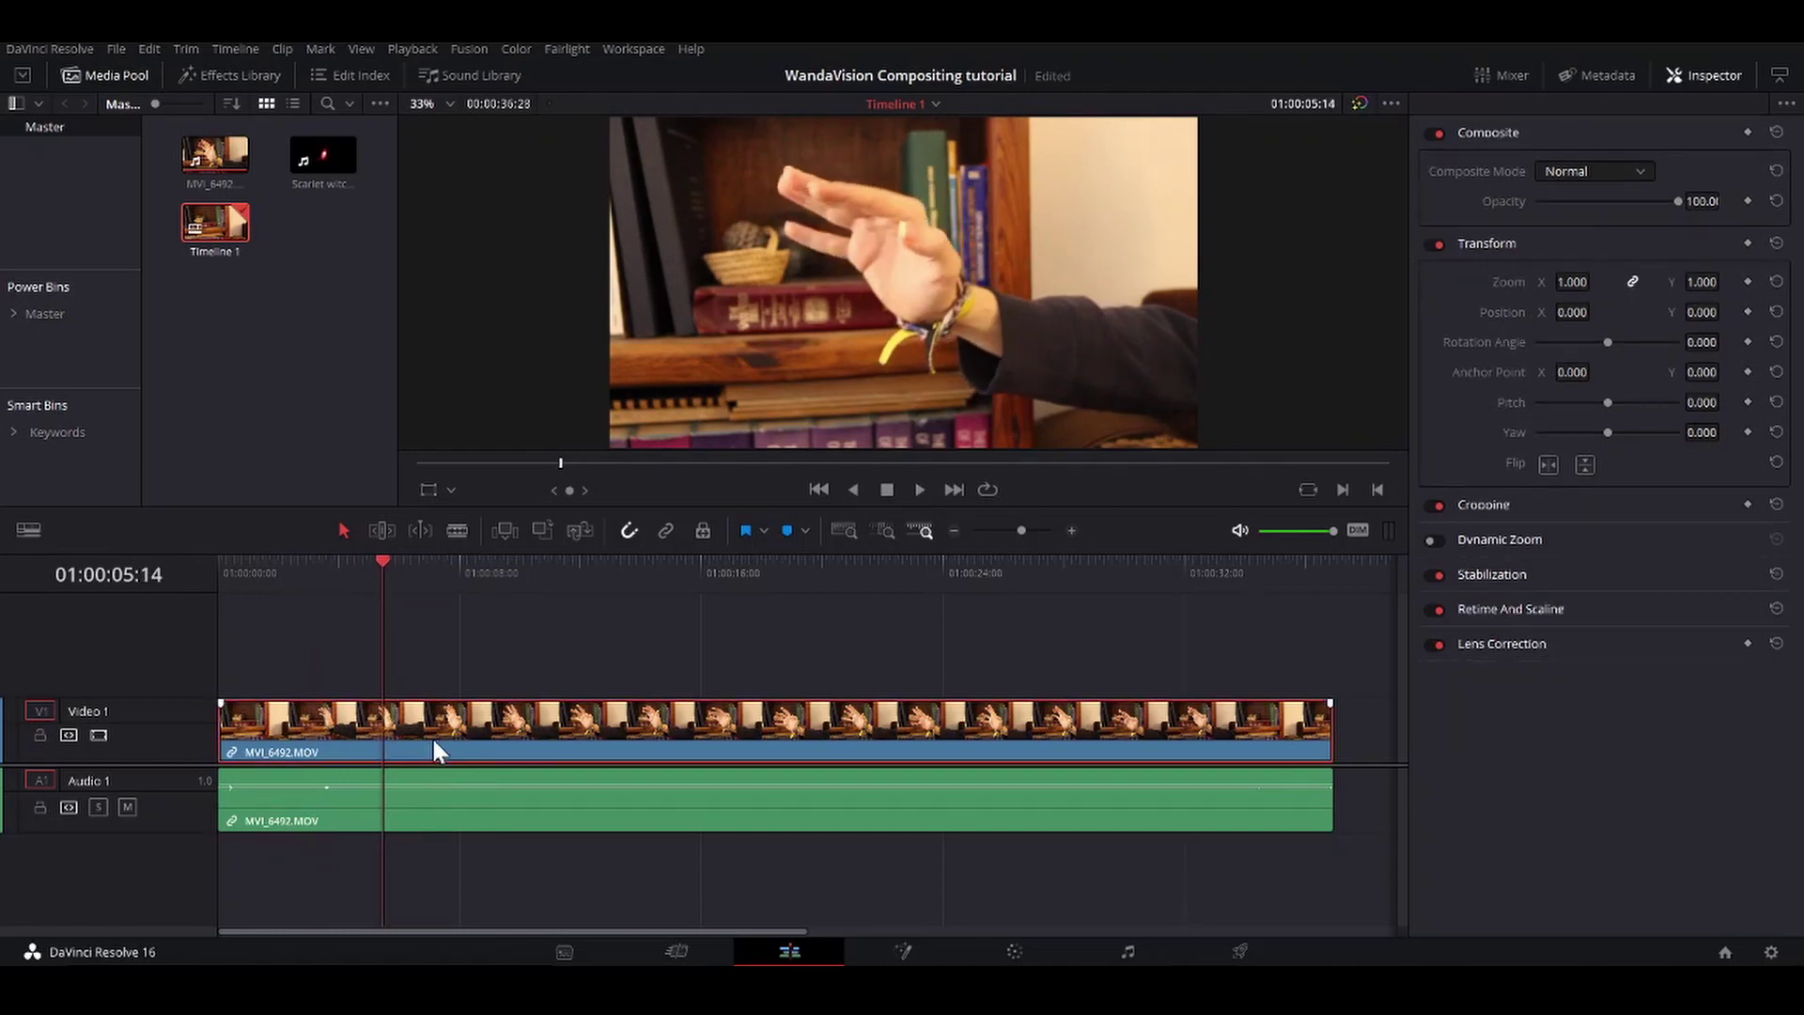
key("ctrl+b")
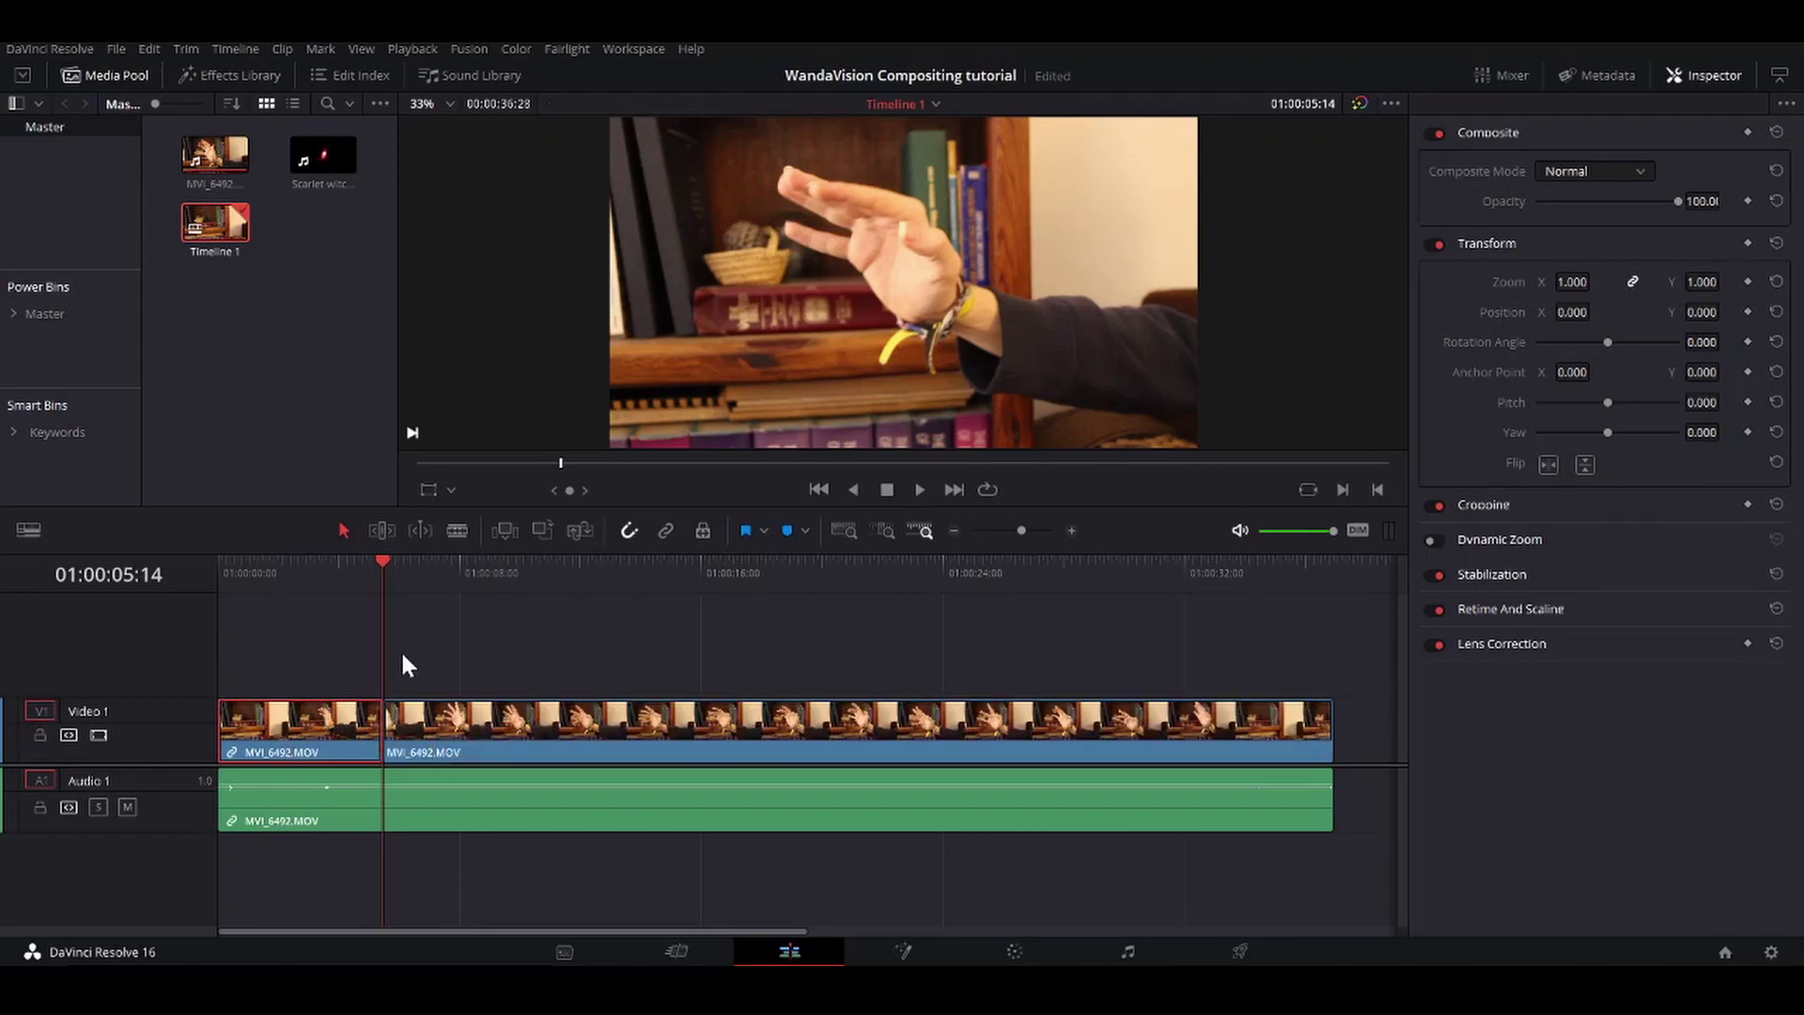
left_click_drag(384, 566, 407, 569)
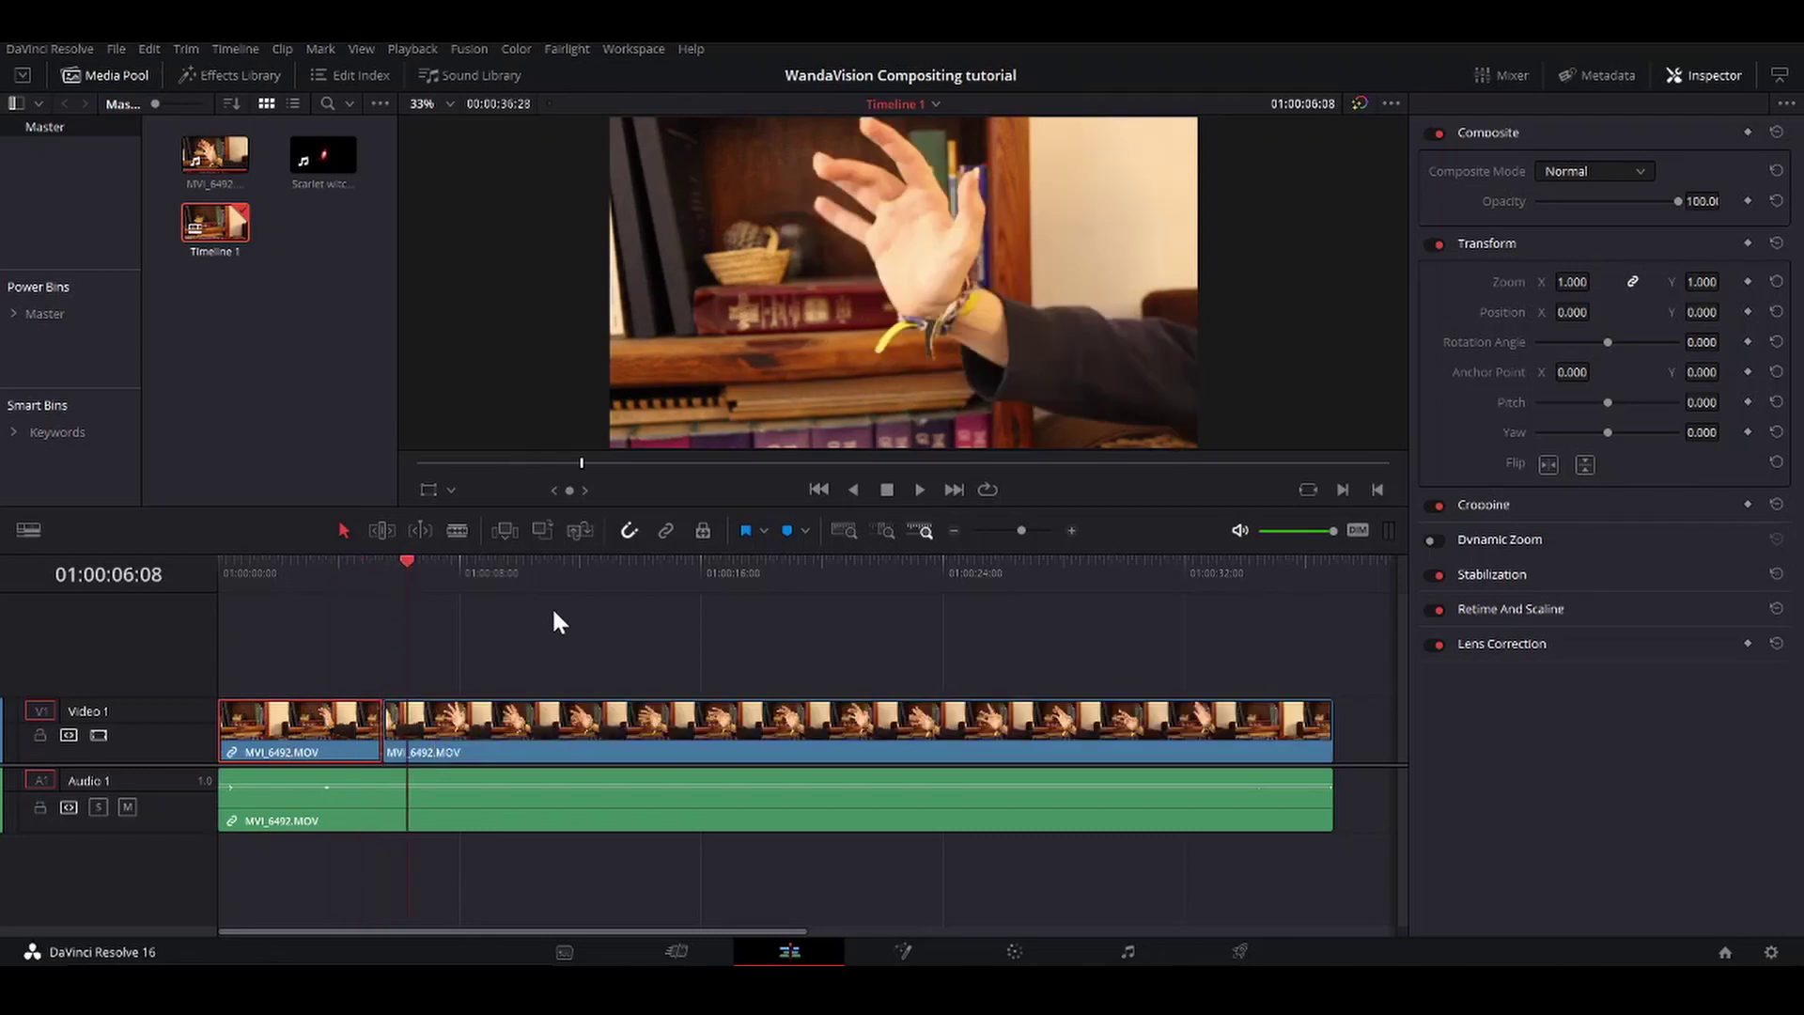
Step: Convert the second part of the hand clip into Fusion Clip 1 and open it on the Fusion page
right_click(556, 729)
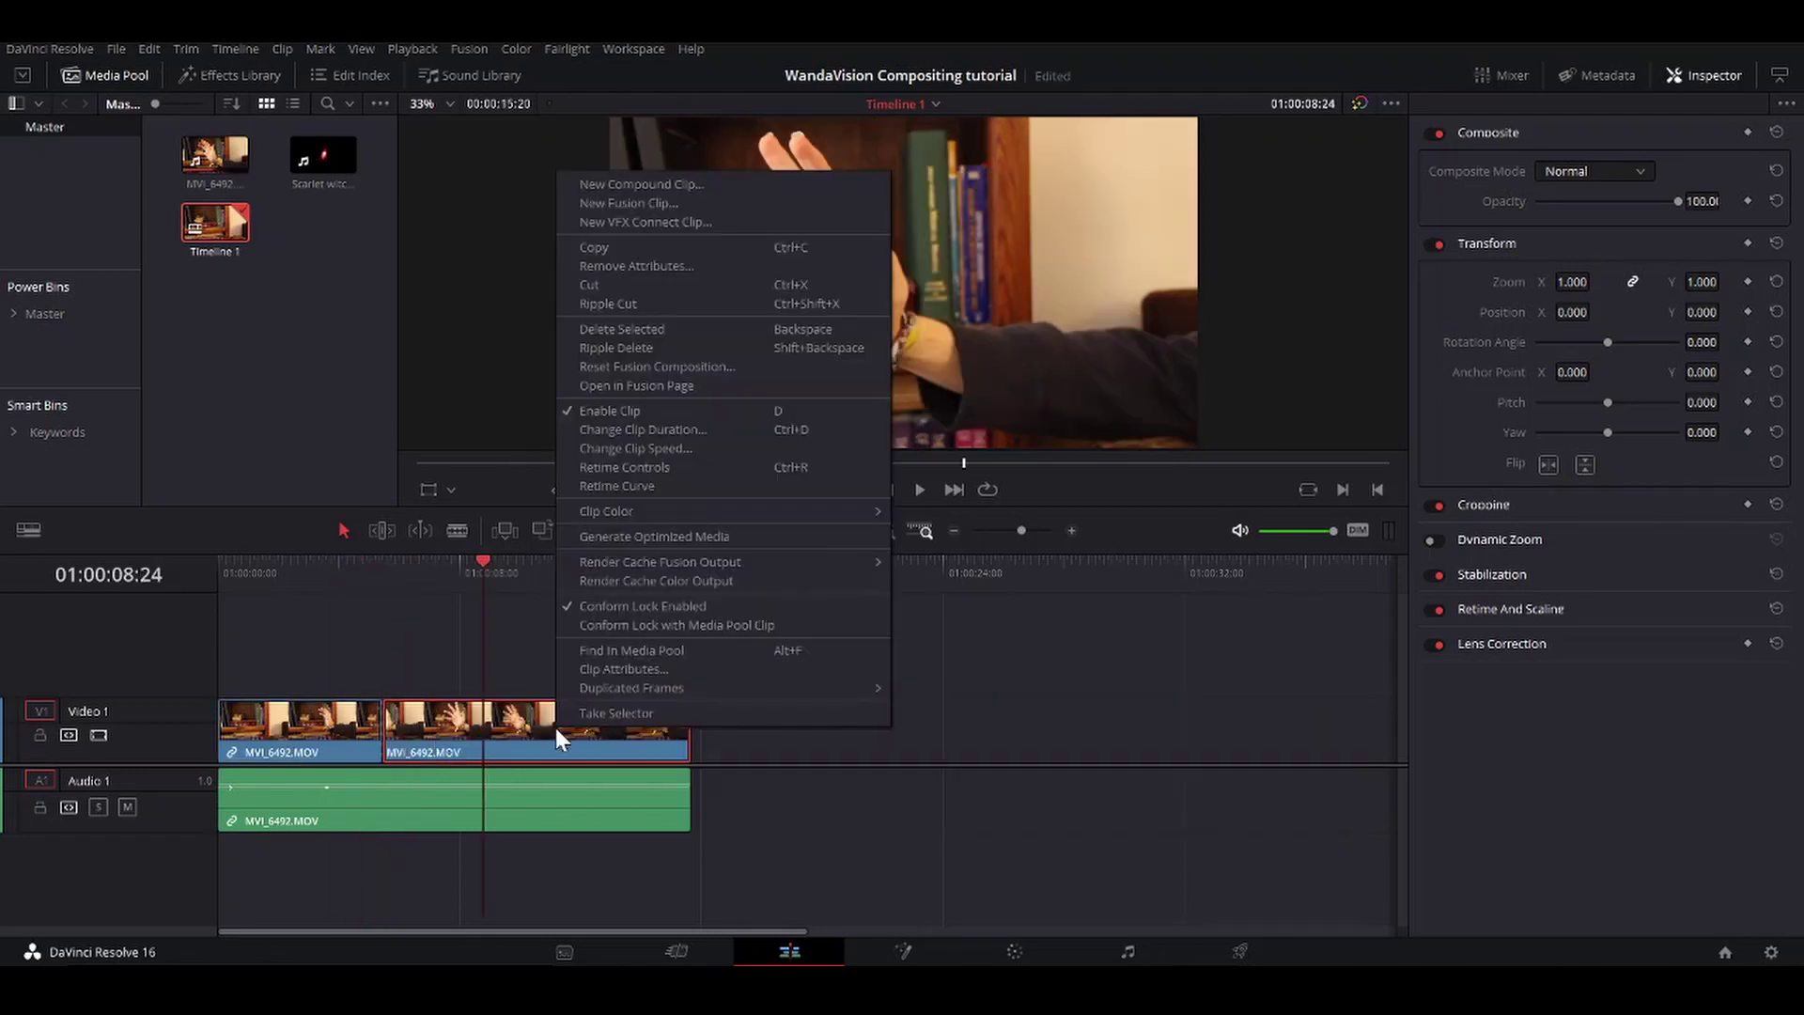
left_click(646, 205)
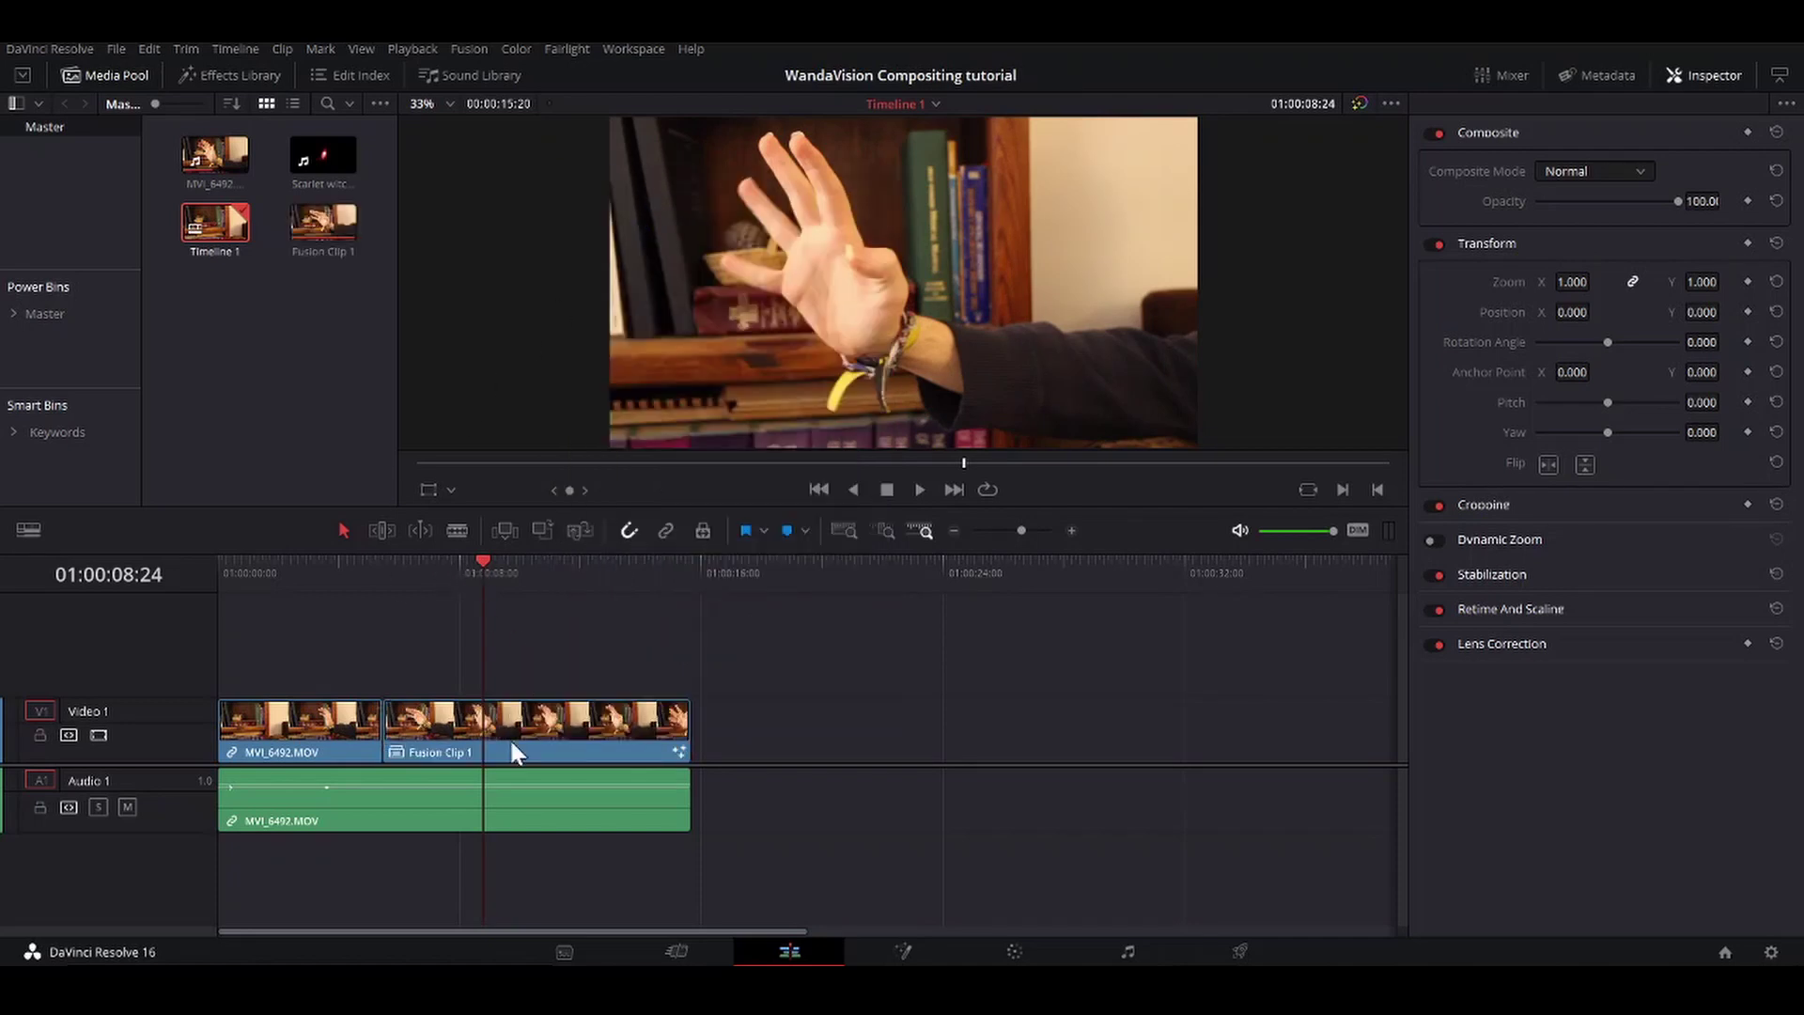
left_click(470, 565)
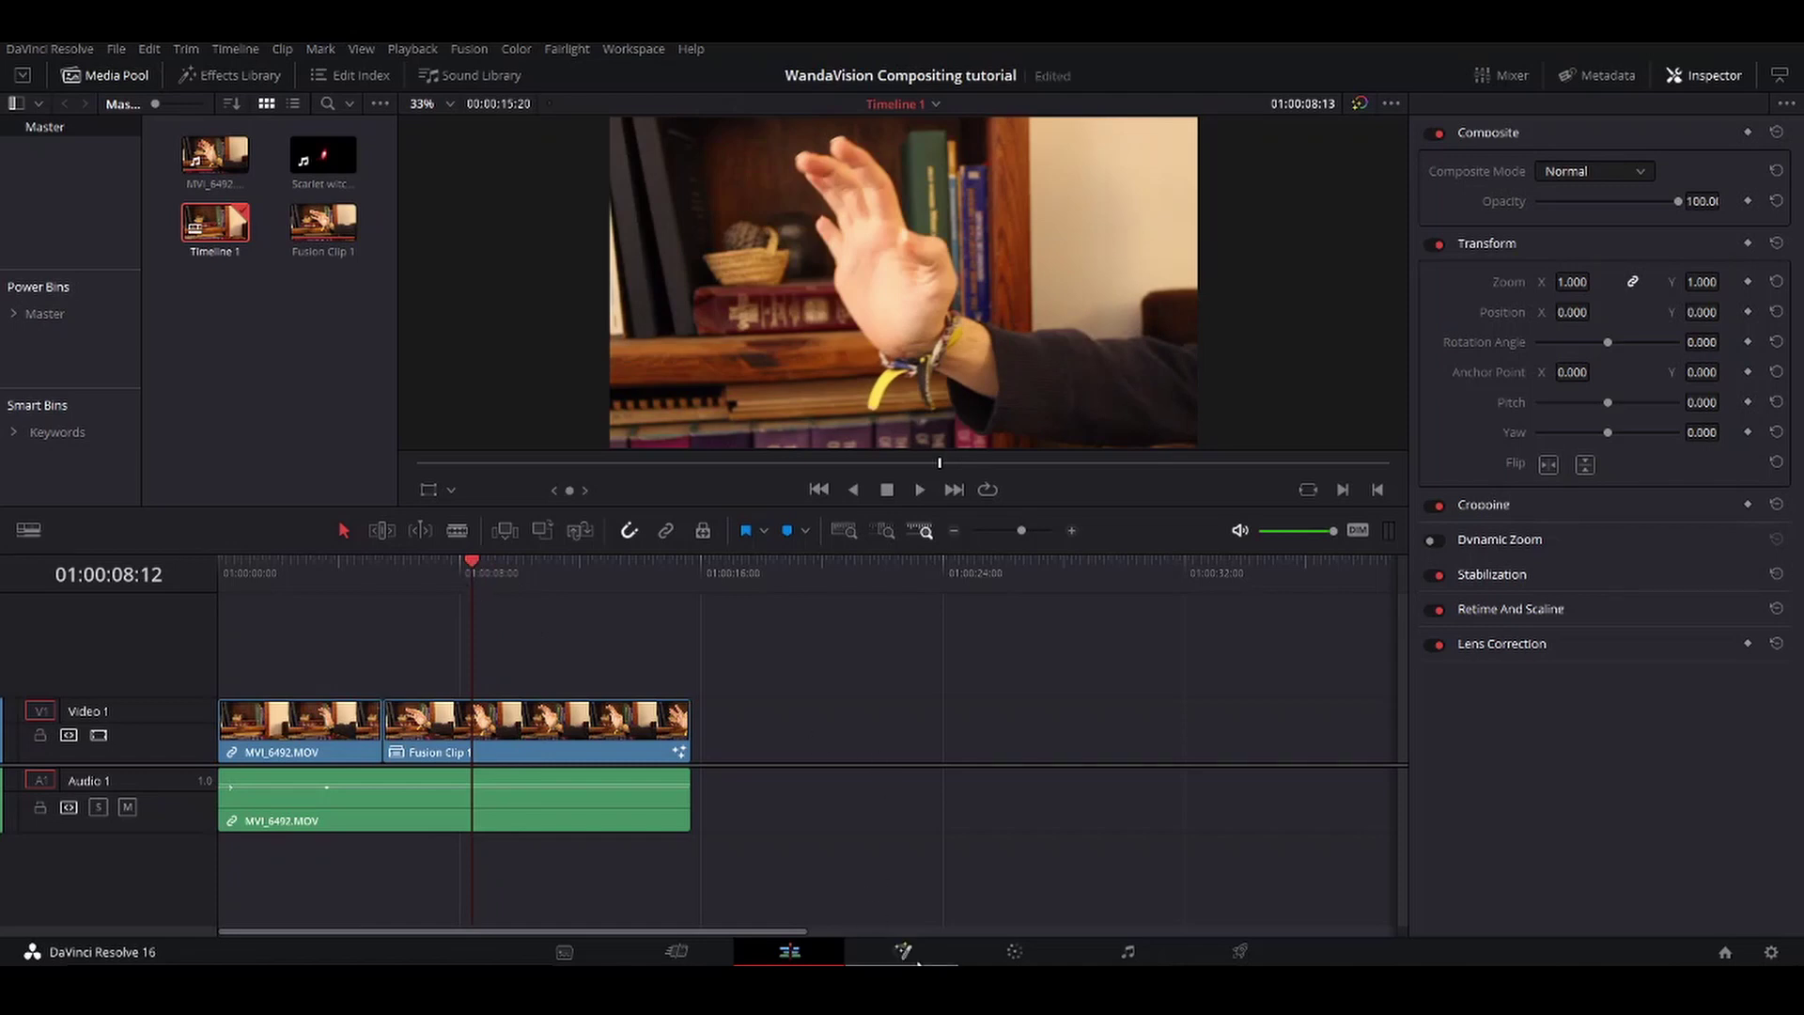
left_click(904, 952)
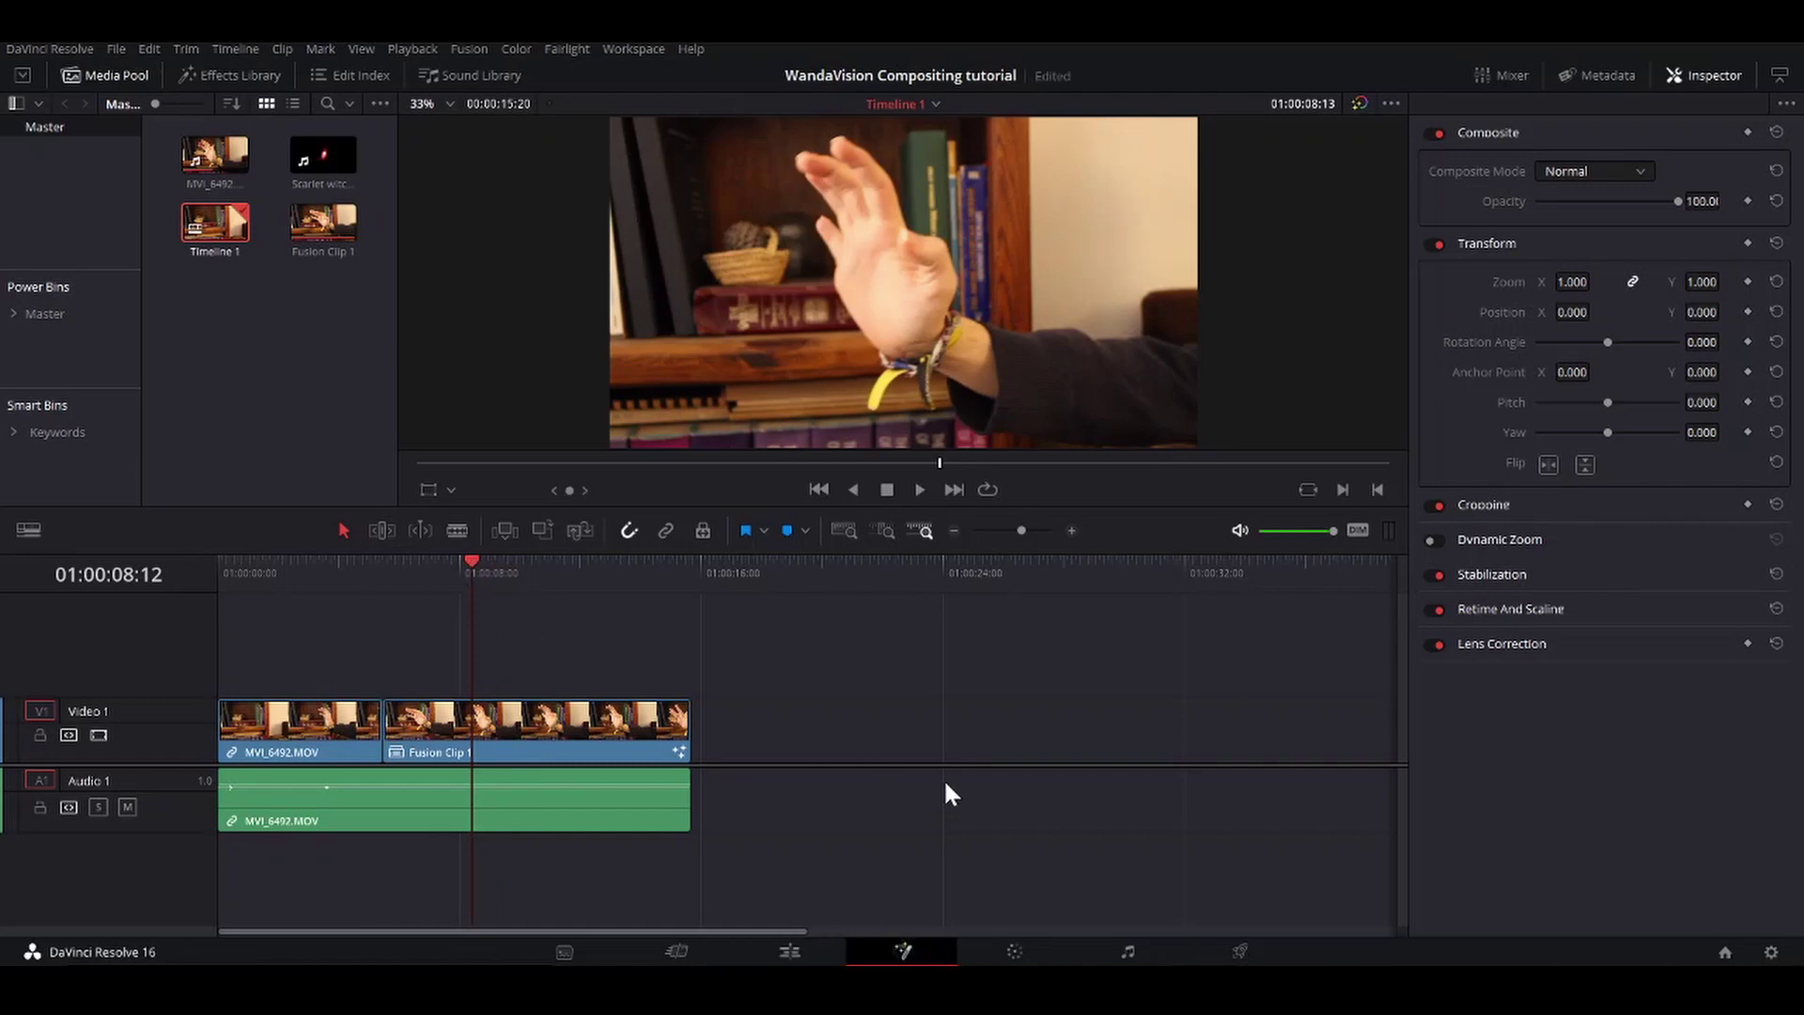
Step: Recentre the node graph, move MediaIn1 left, and bring up the Media Pool clips
left_click_drag(979, 729, 1202, 714)
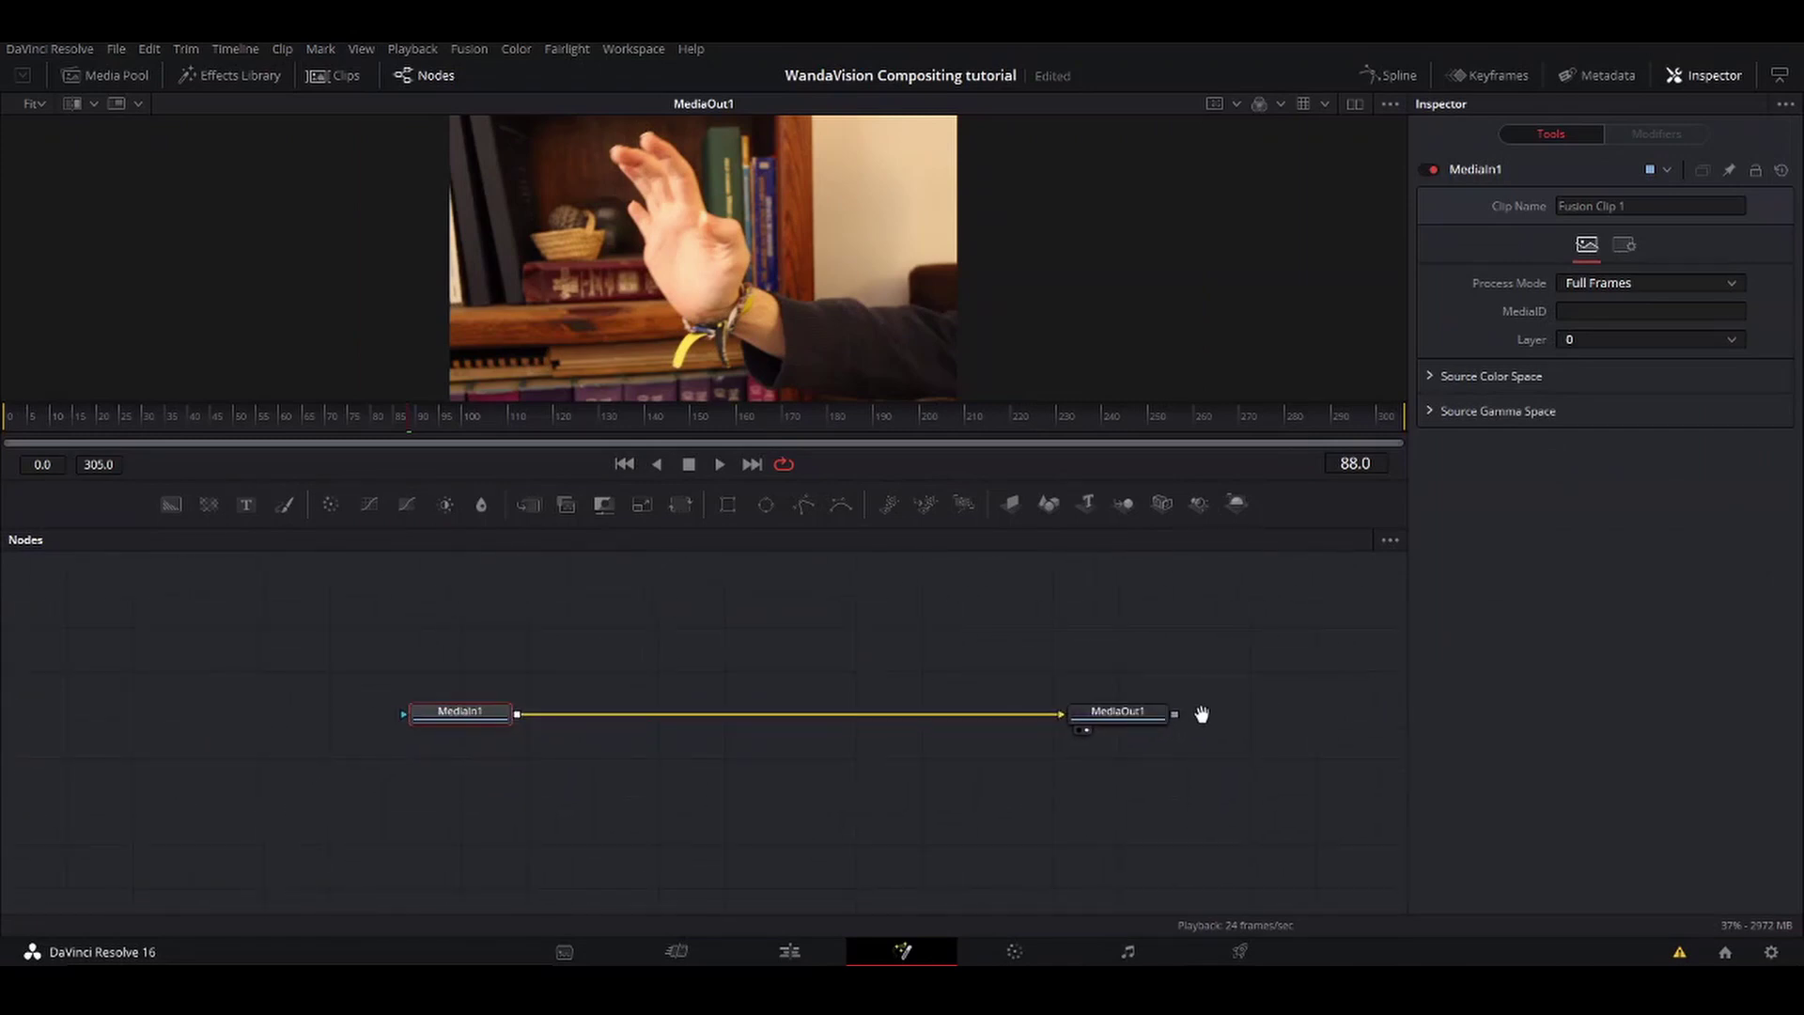
left_click_drag(439, 719, 387, 705)
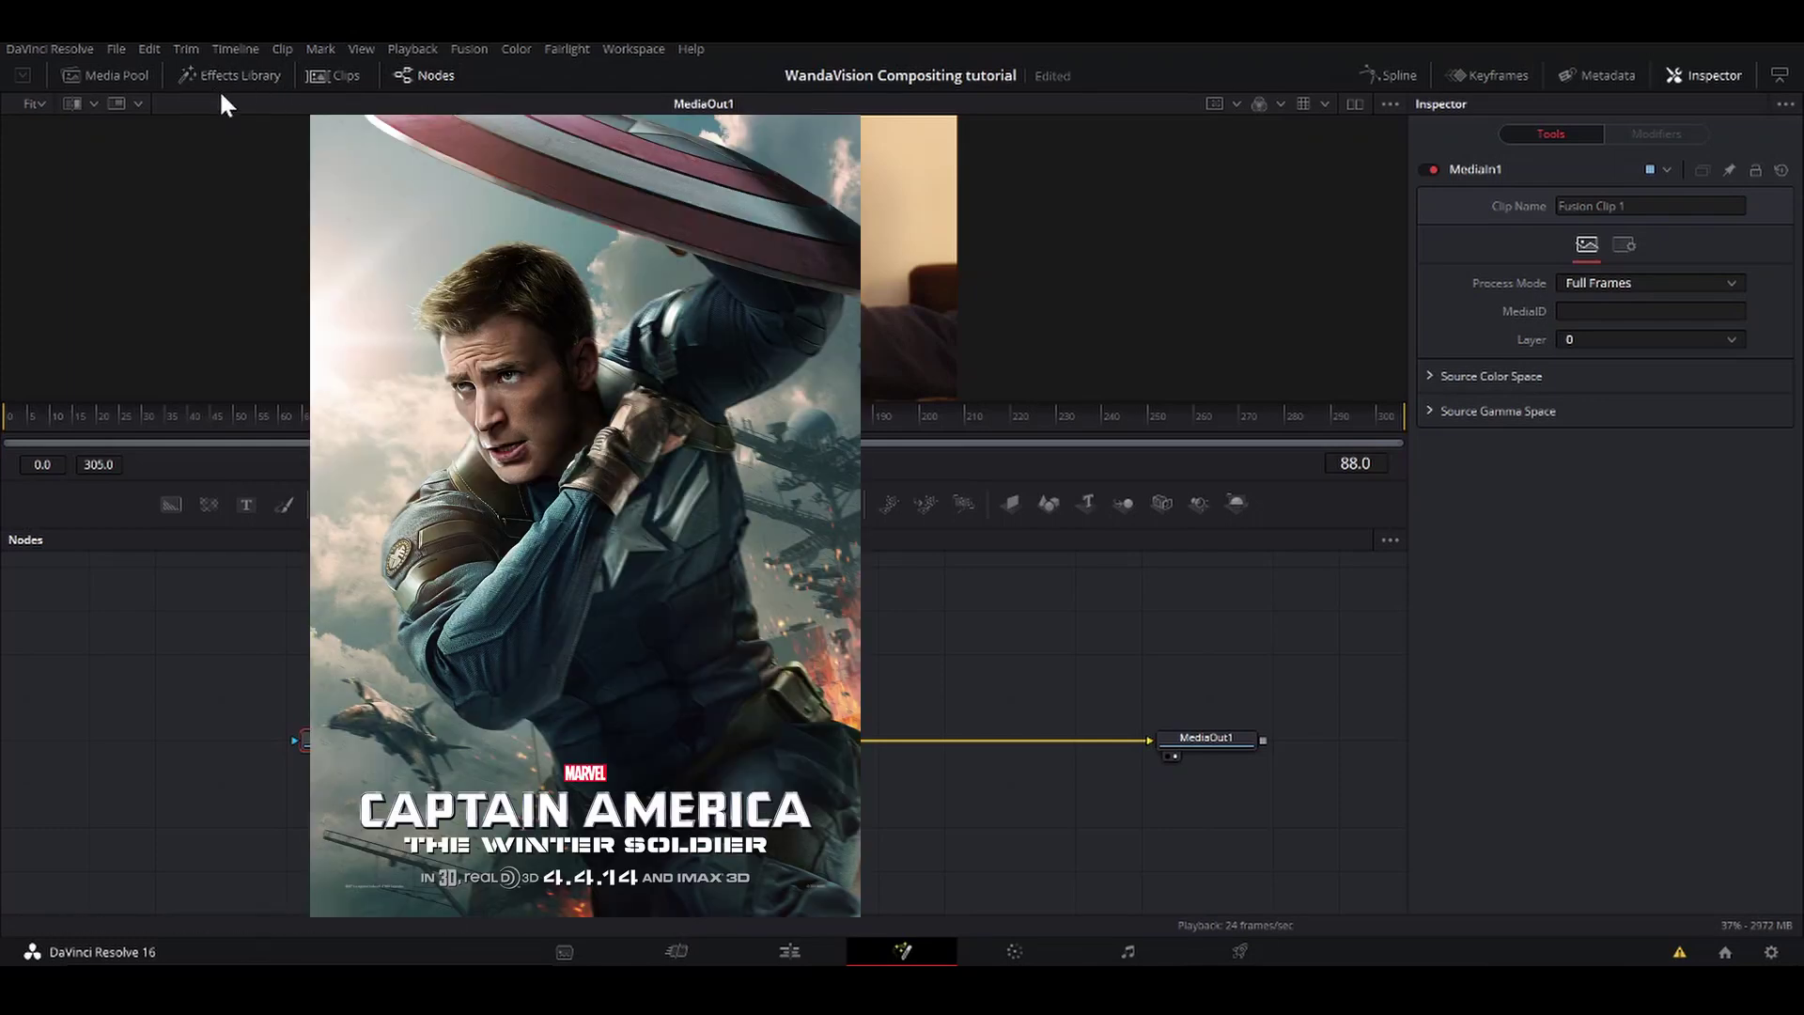
left_click(226, 76)
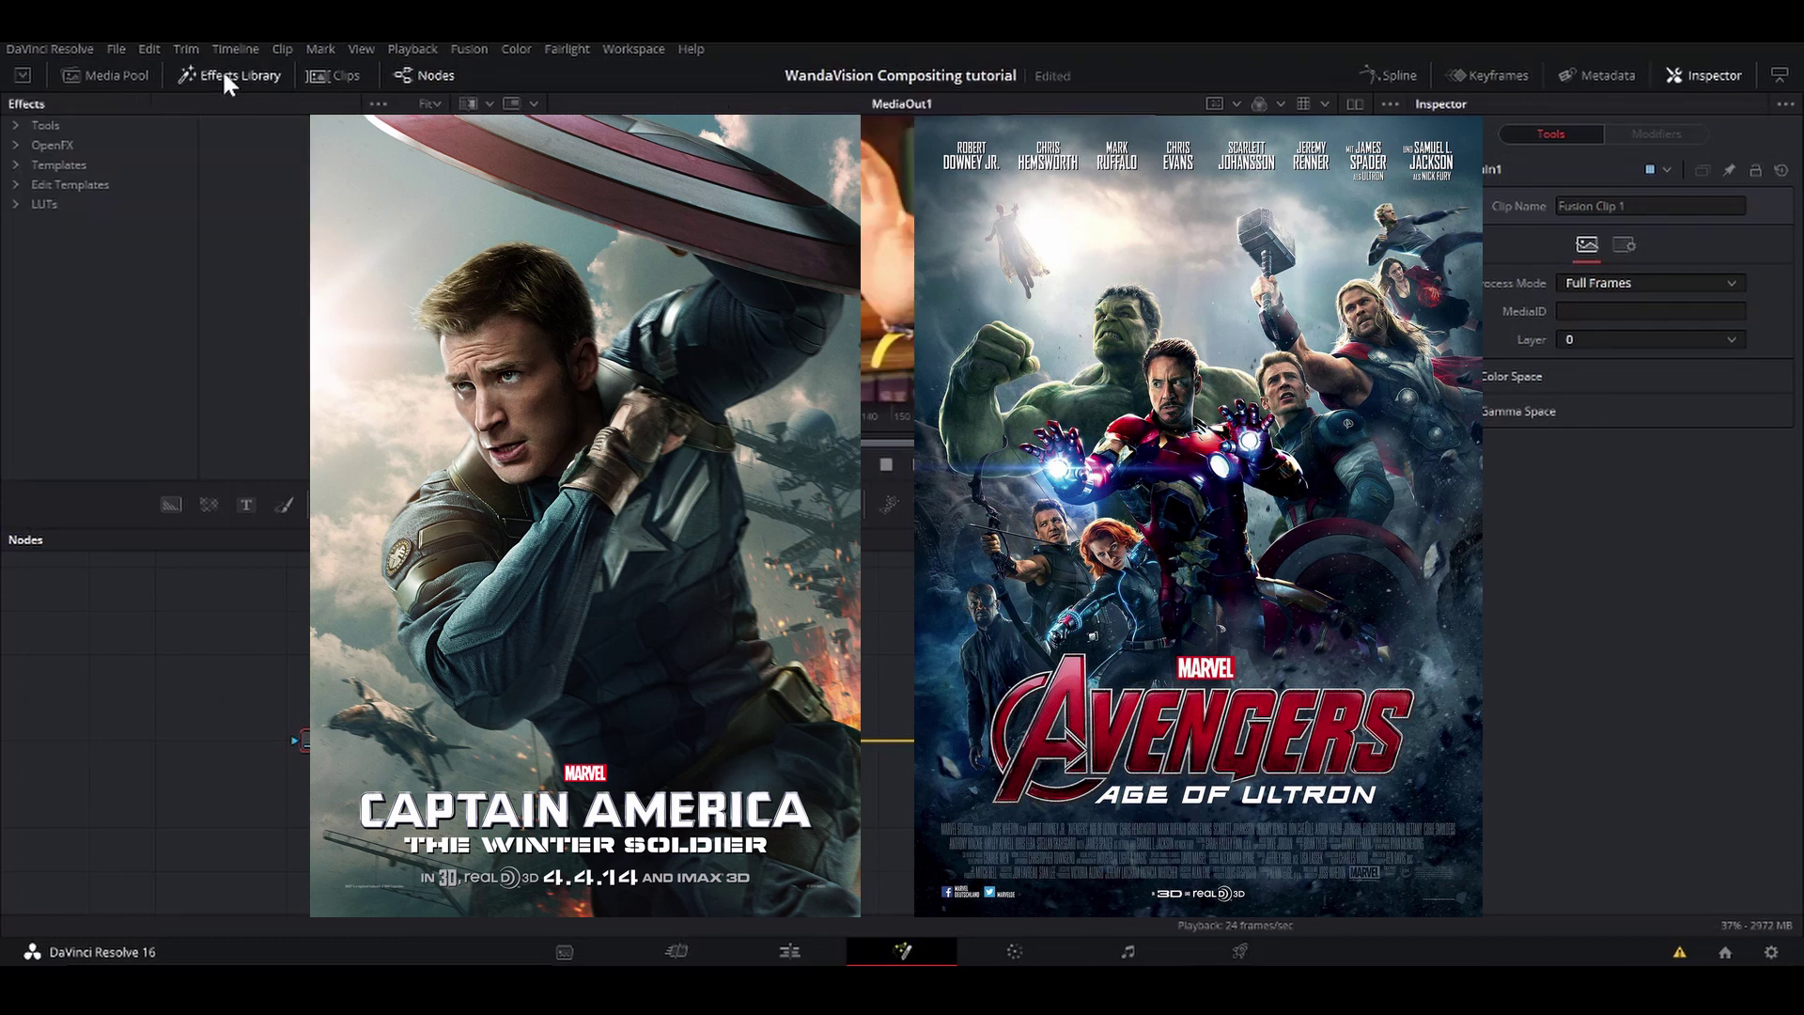
left_click(120, 75)
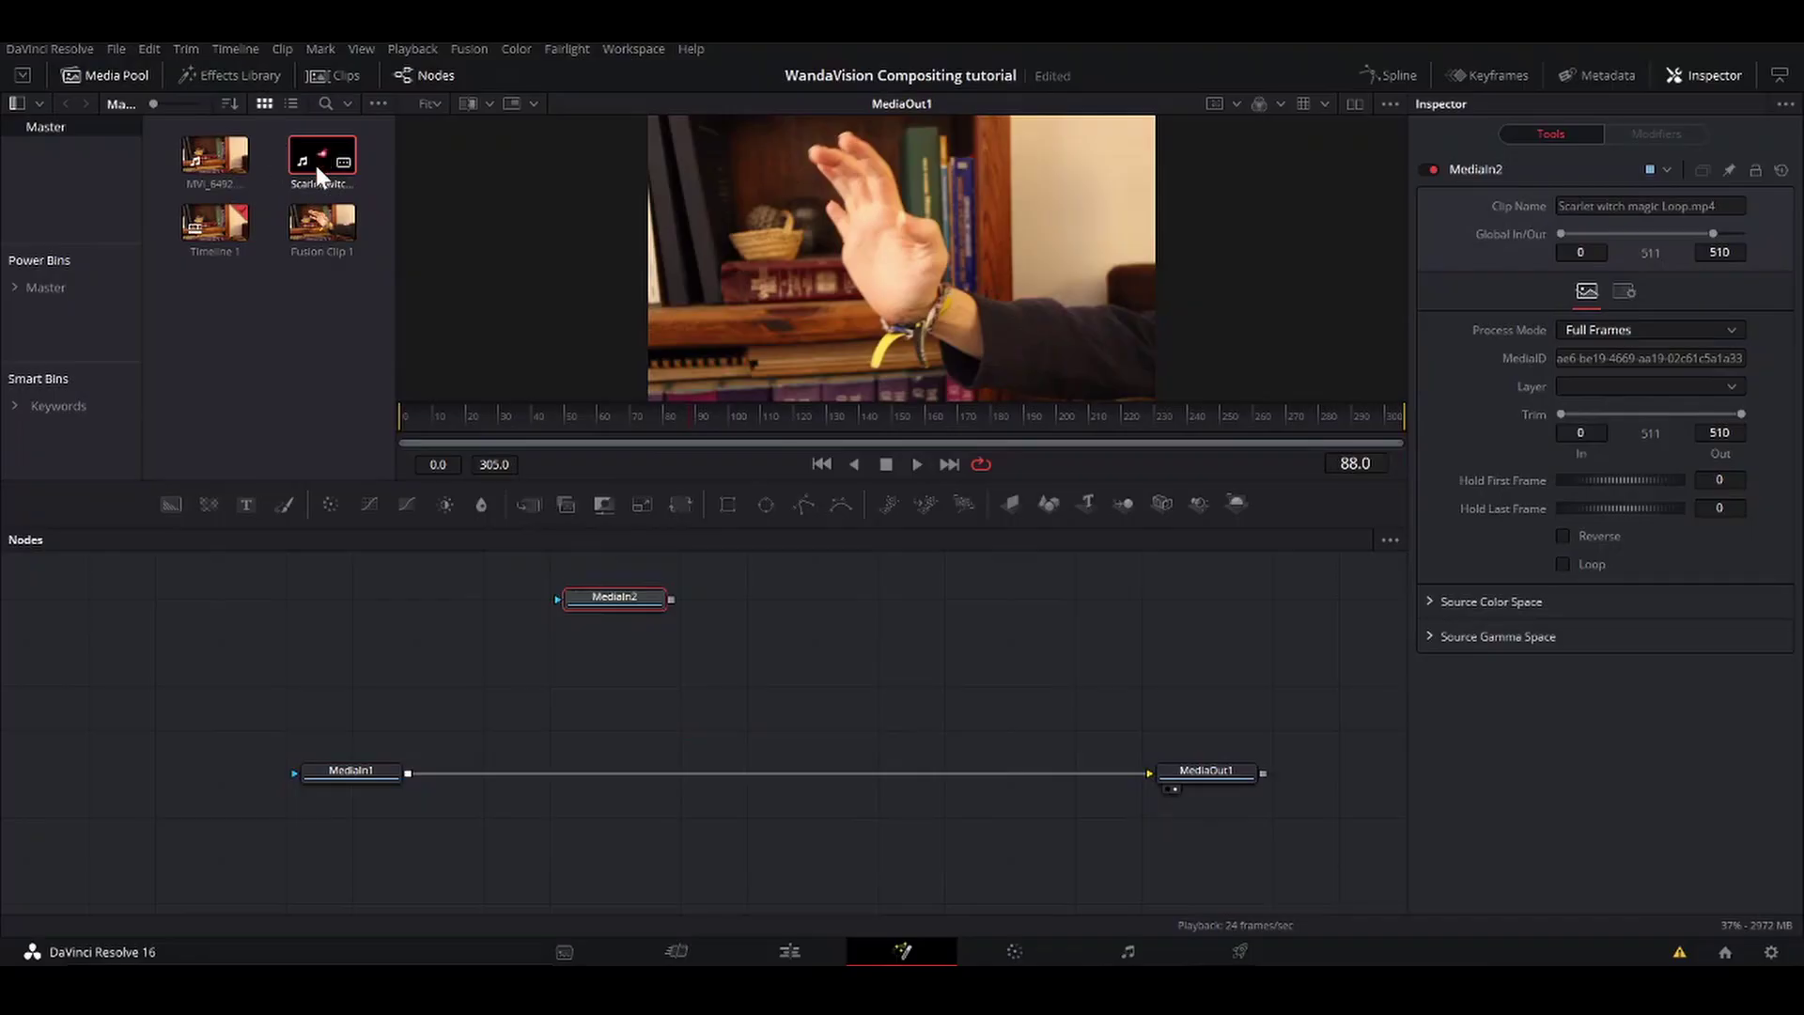
Step: Hide the Media Pool, enlarge the viewer, and move MediaIn2 to the right
left_click(134, 75)
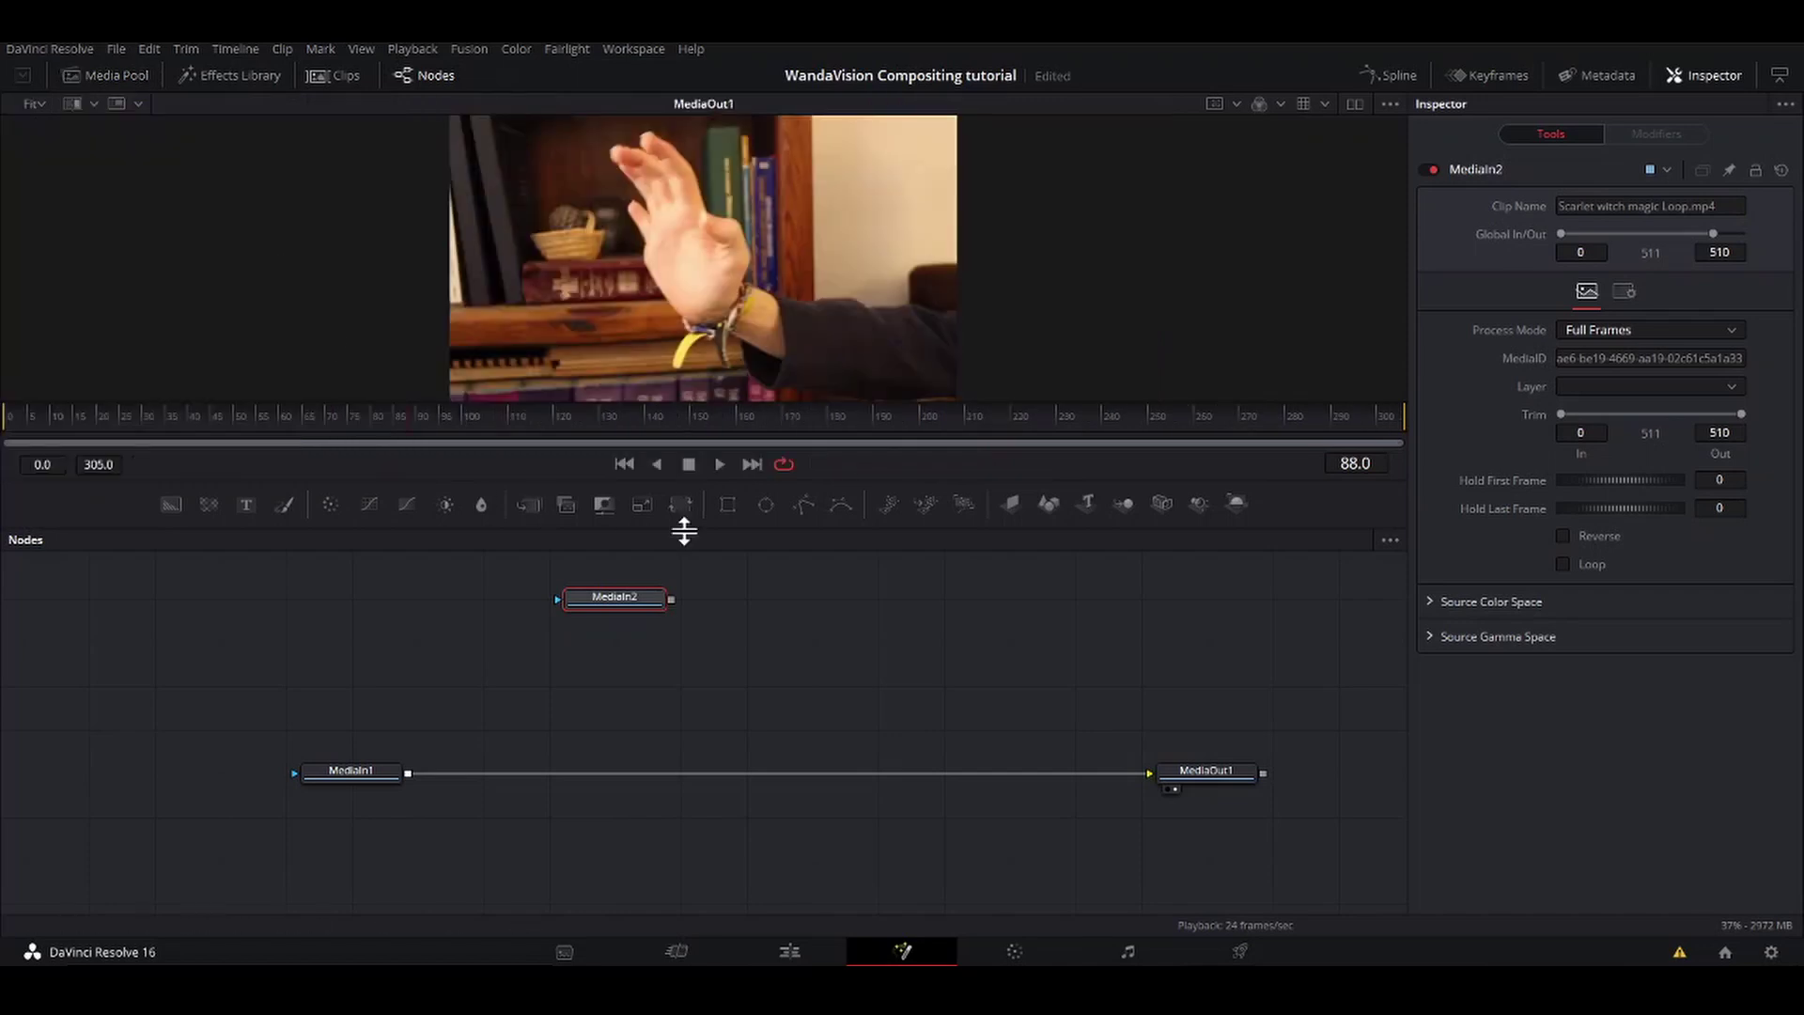
left_click_drag(978, 481, 978, 556)
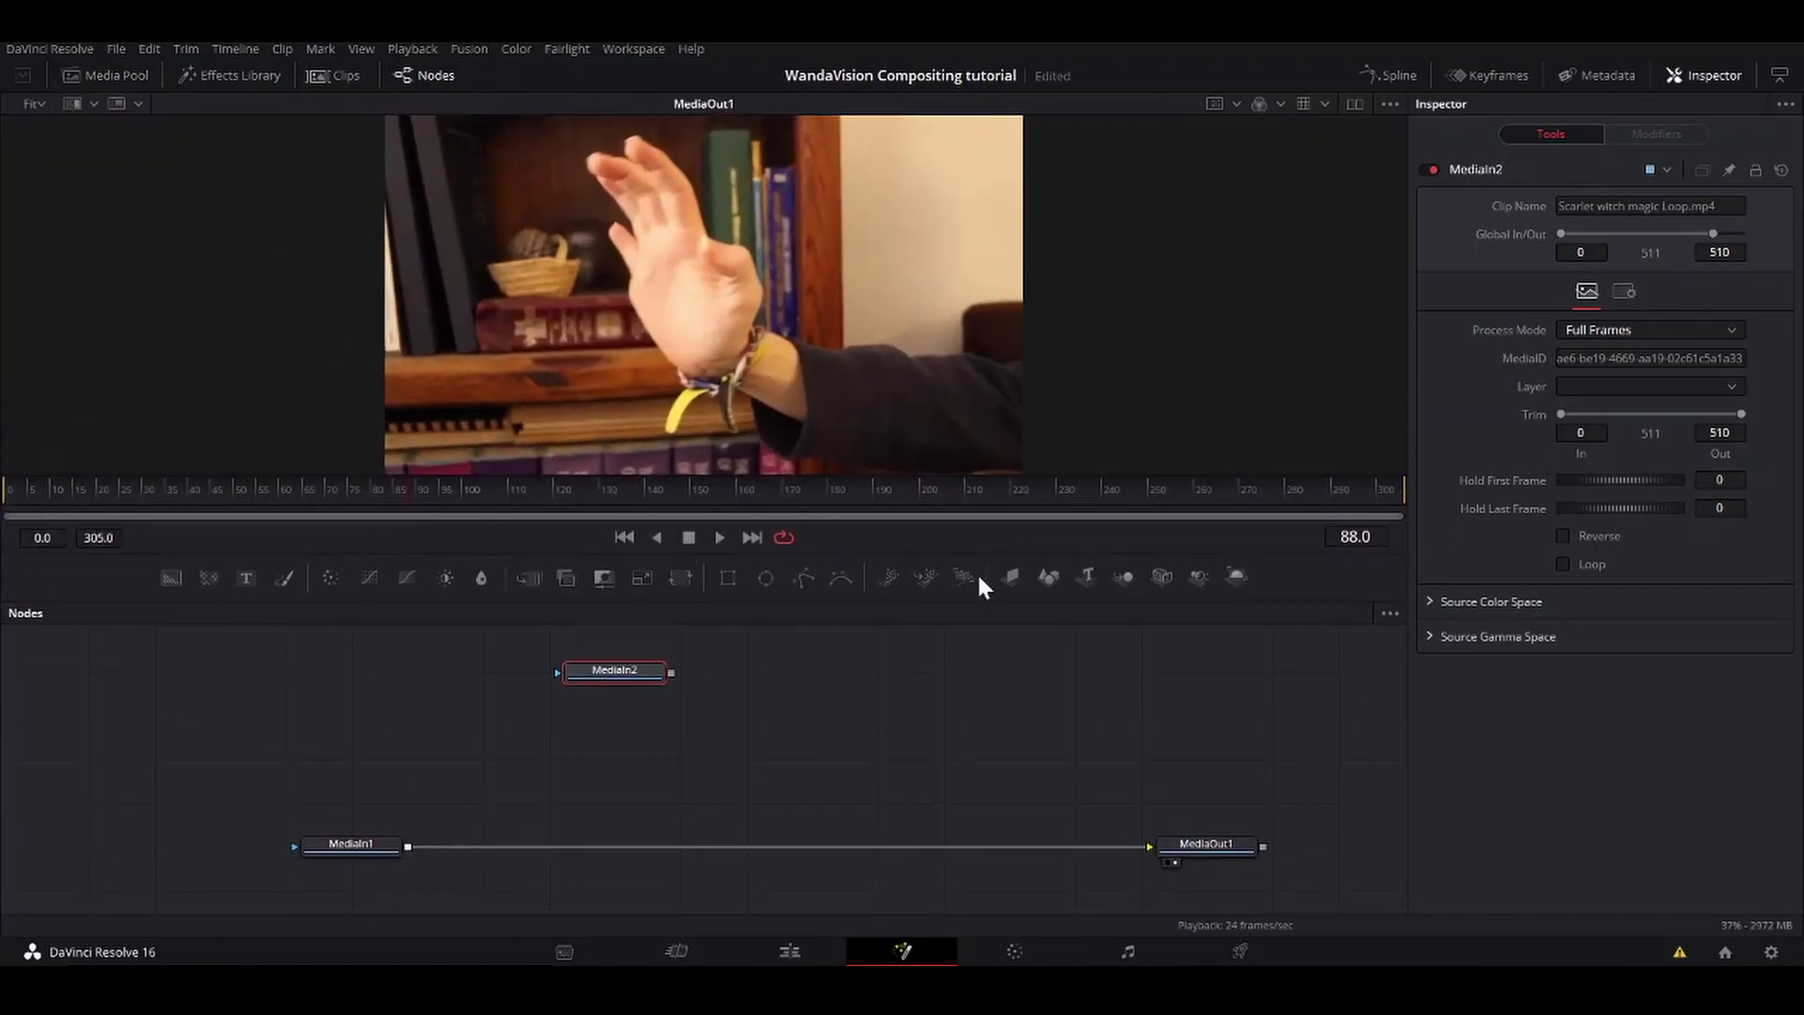
left_click_drag(581, 669, 713, 670)
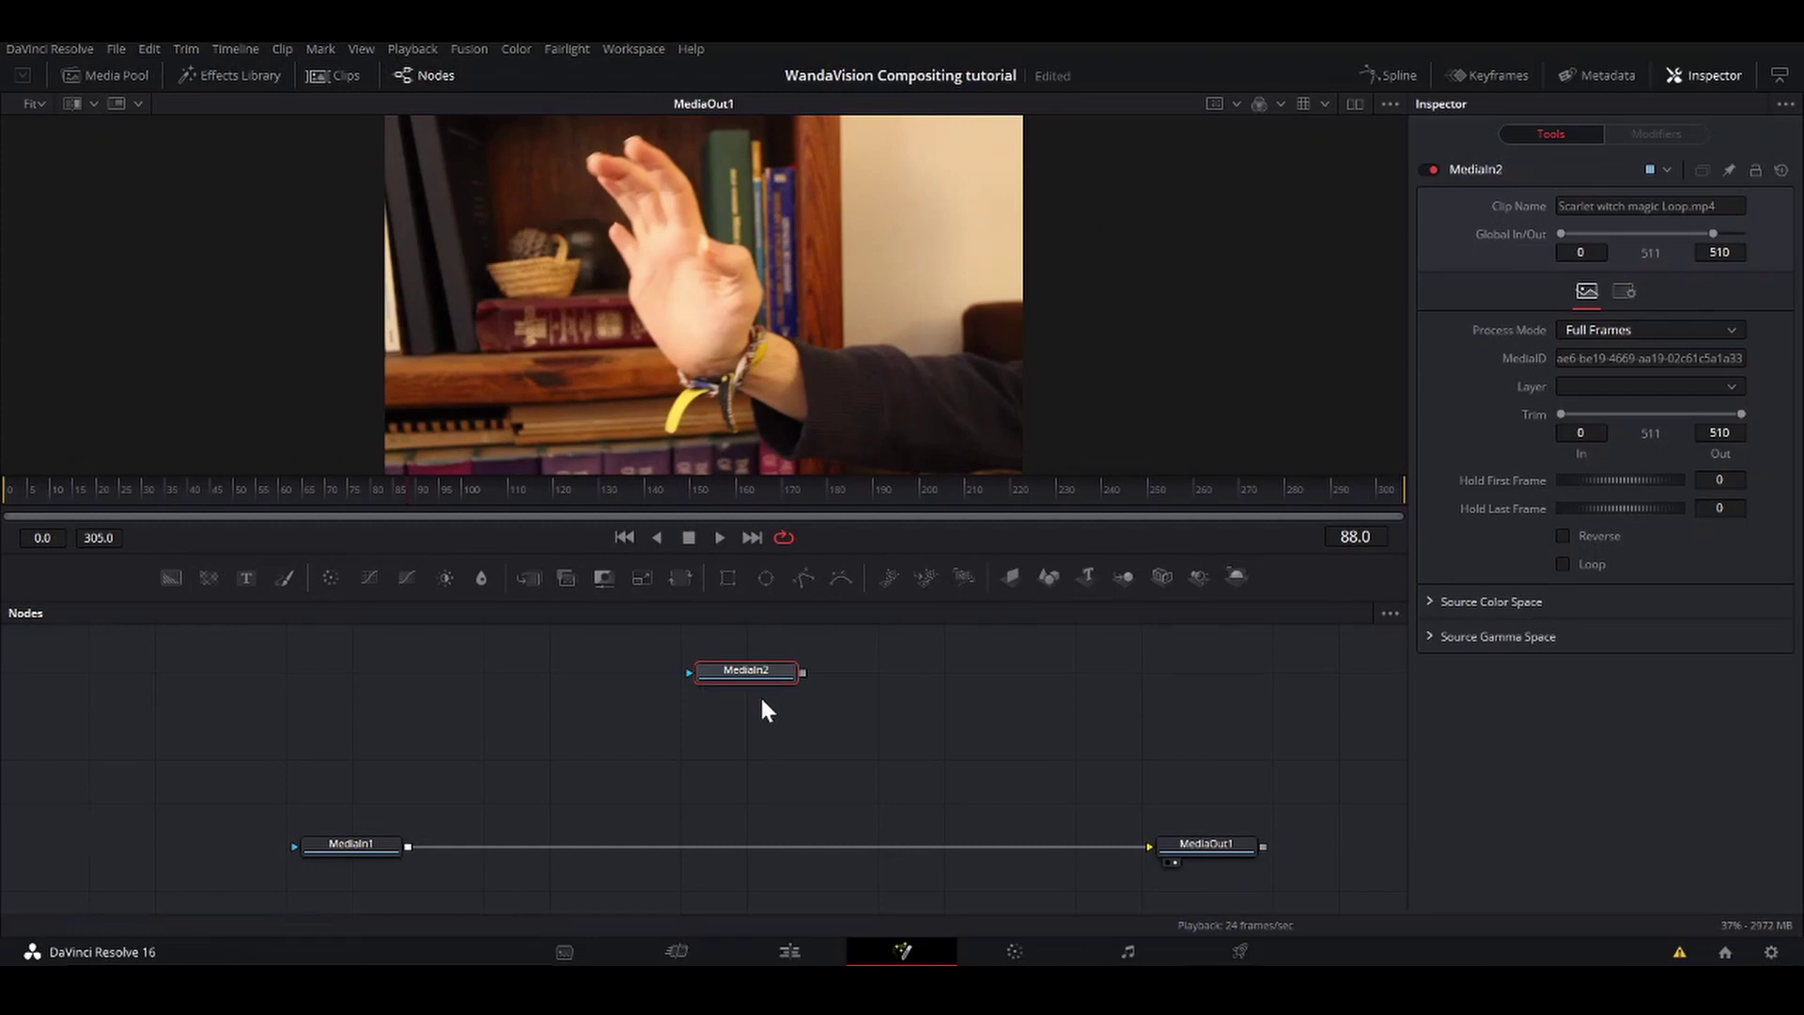
Step: Show MediaIn2's red magic clip alone in the viewer, toggling Loop and scrubbing through it
key("1")
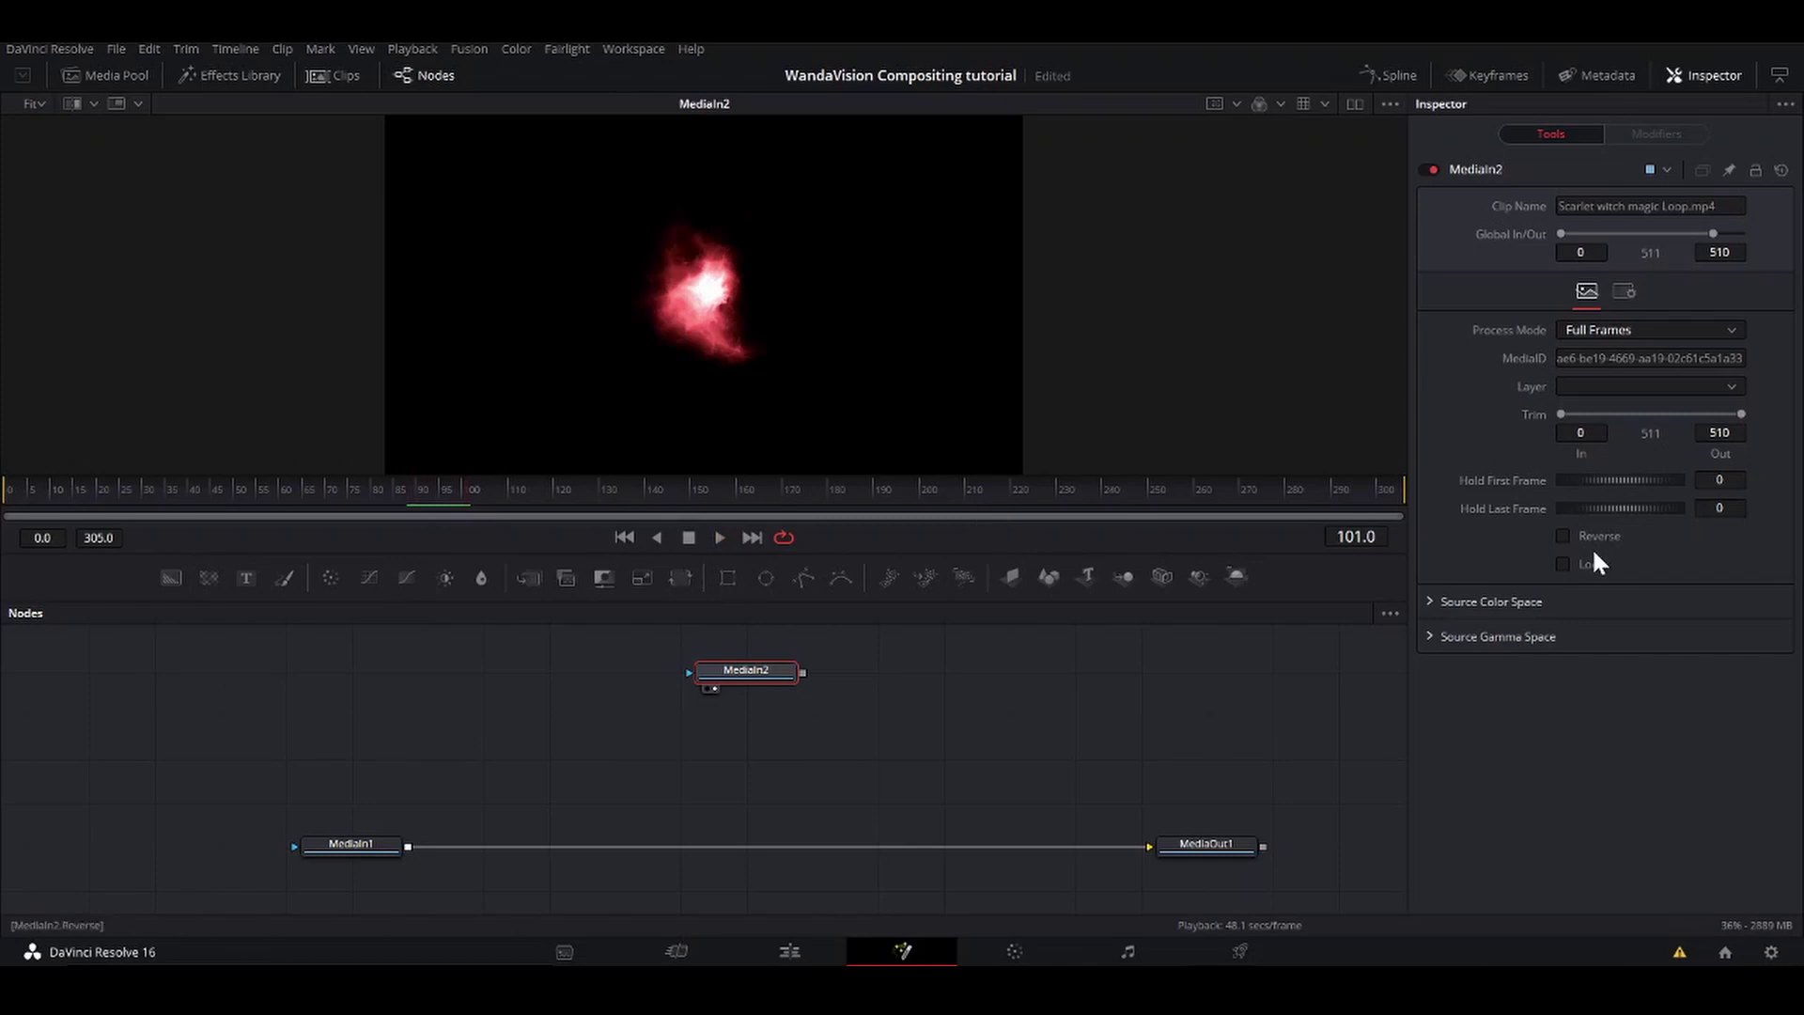
left_click(1564, 563)
left_click(1564, 563)
left_click_drag(1203, 490, 1154, 479)
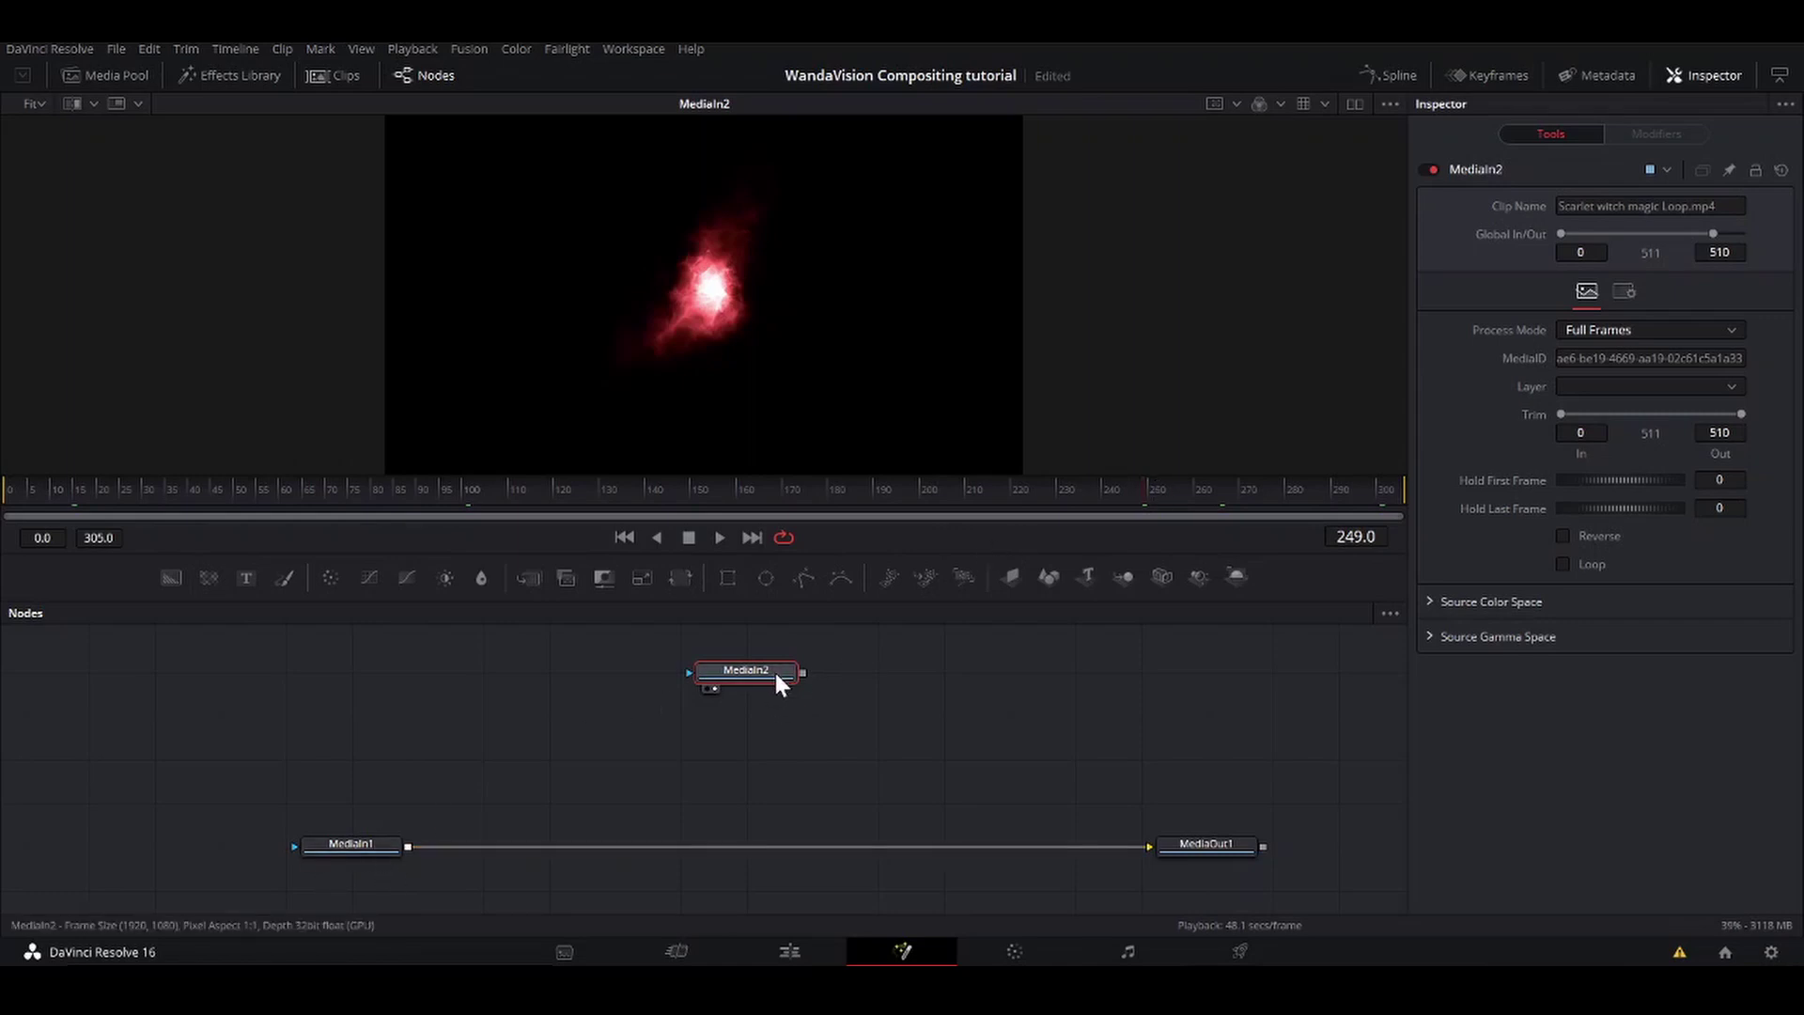
Step: Rename MediaIn2 to 'magic' and MediaIn1 to 'wiggleyfingers'
key("F2")
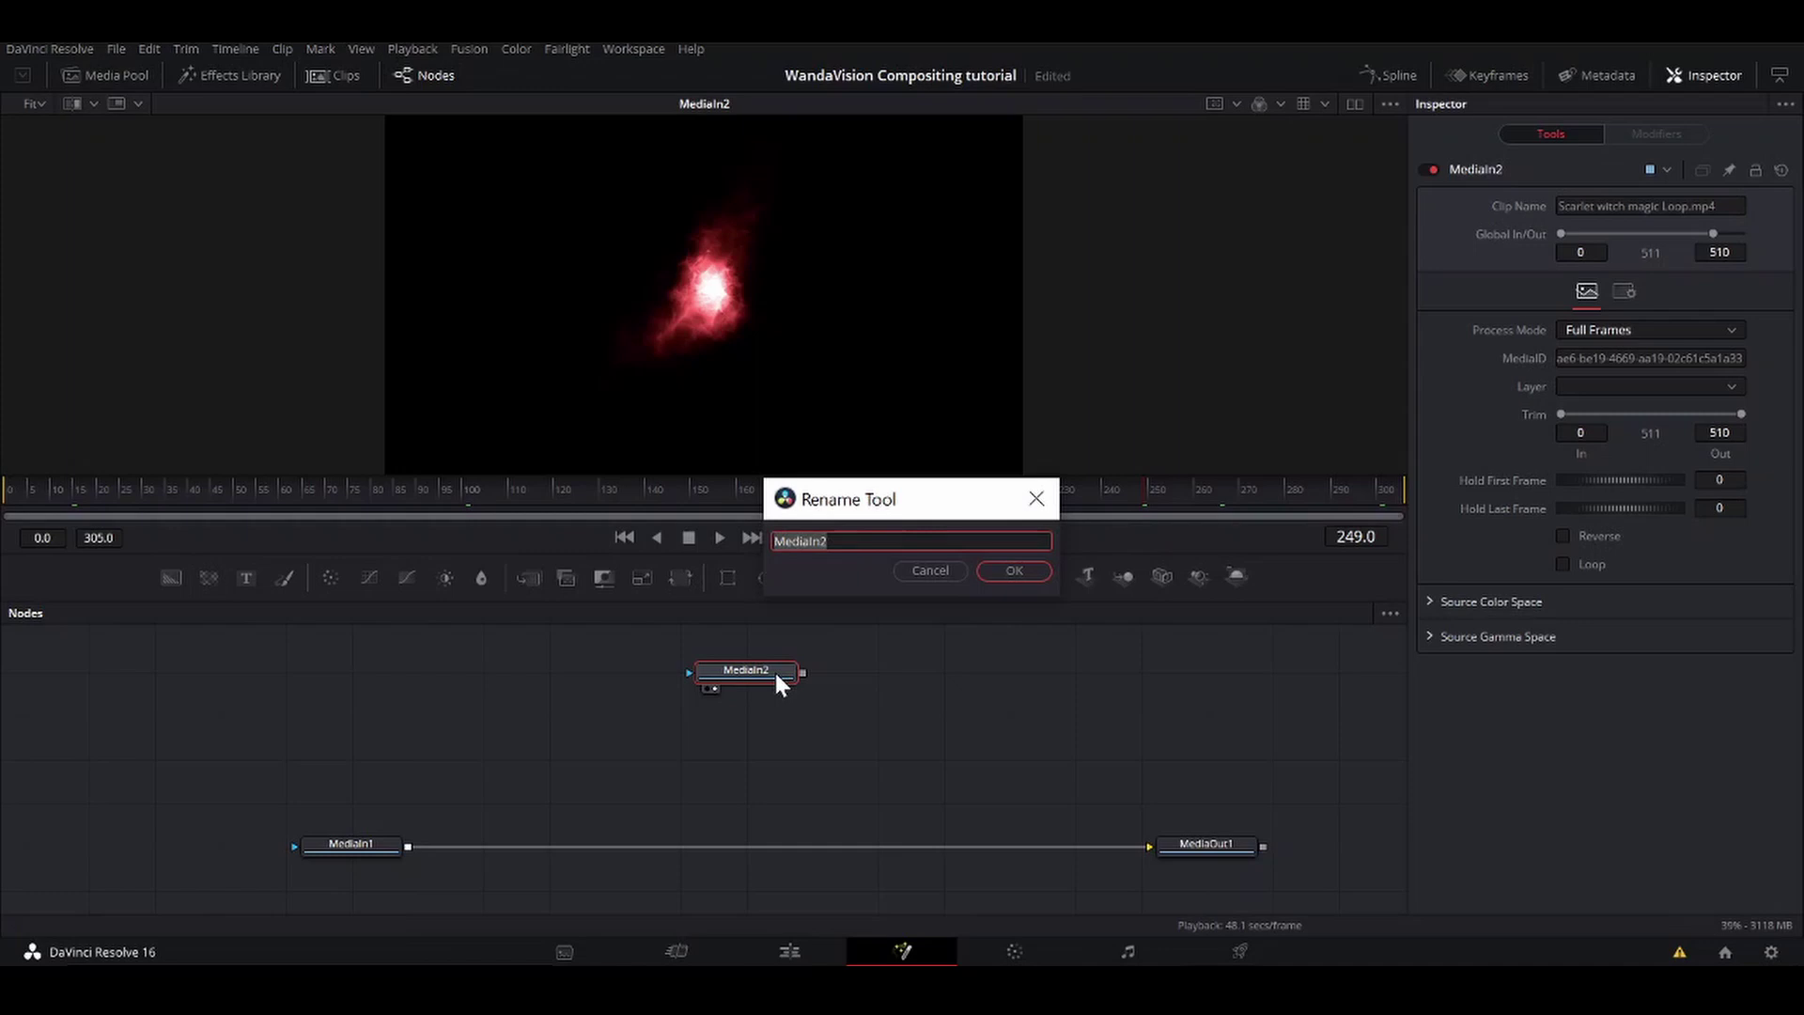
type("magic")
key("Return")
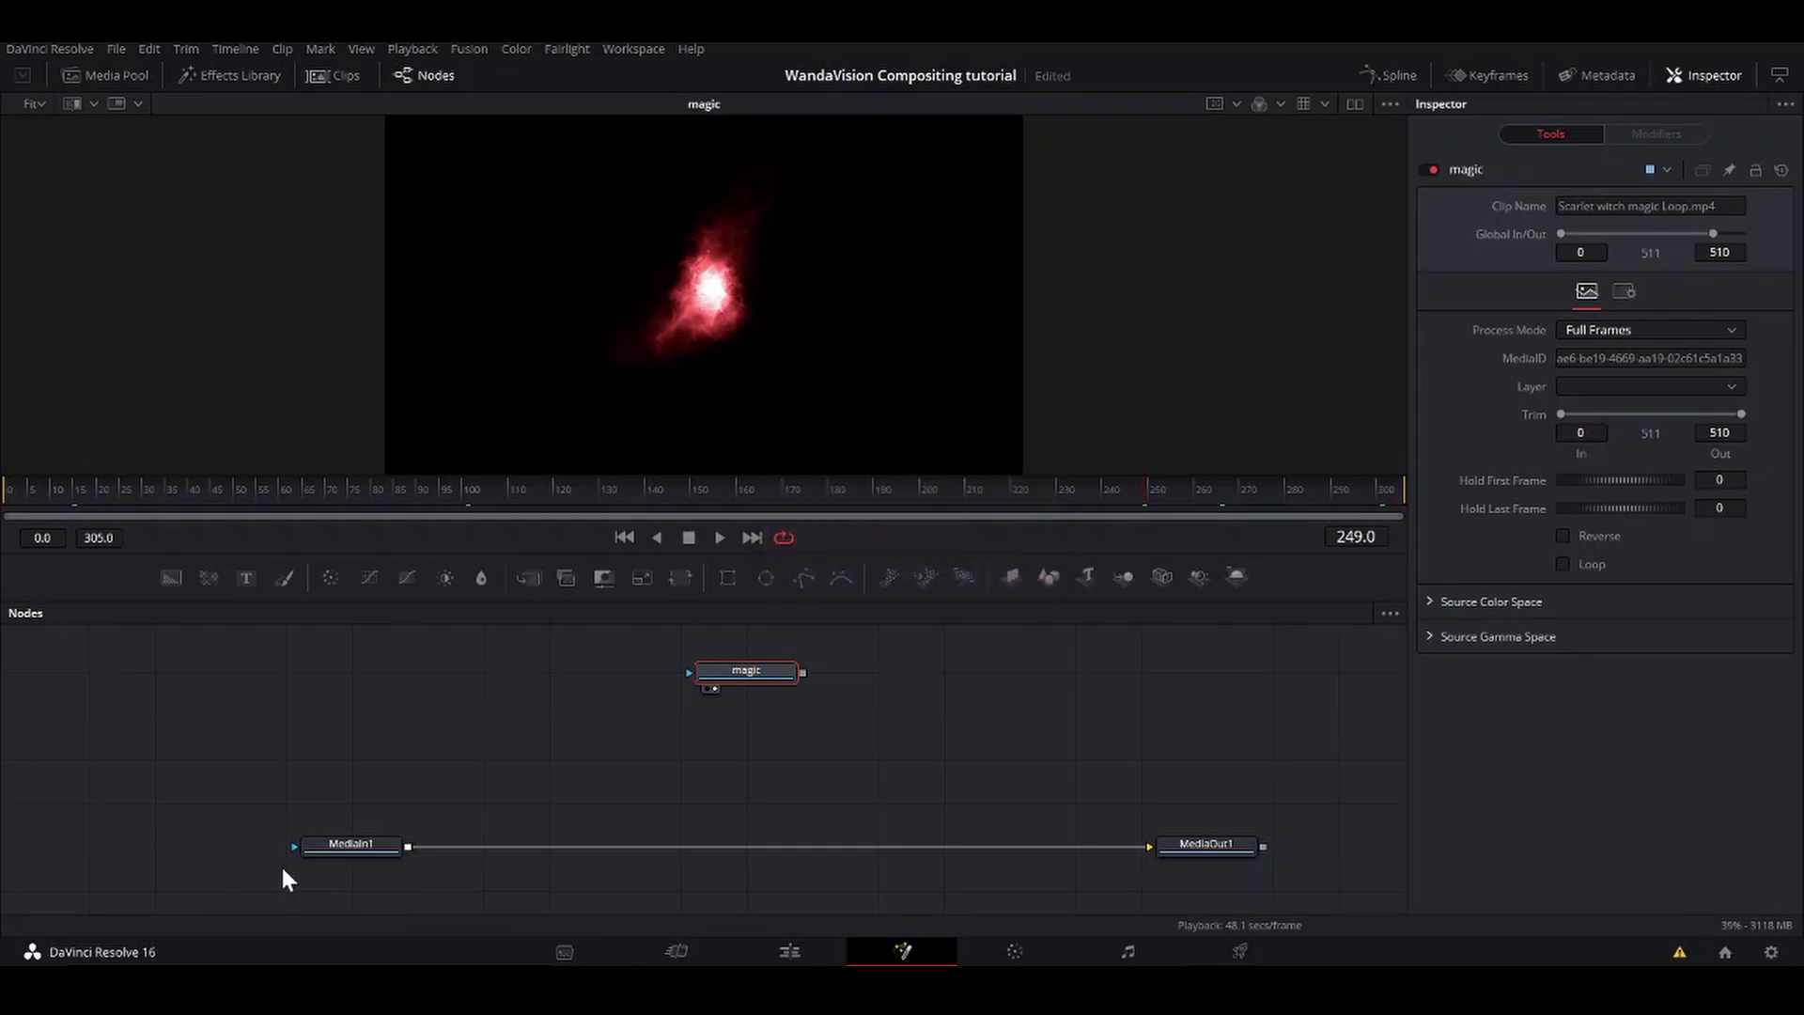
left_click(340, 849)
key("F2")
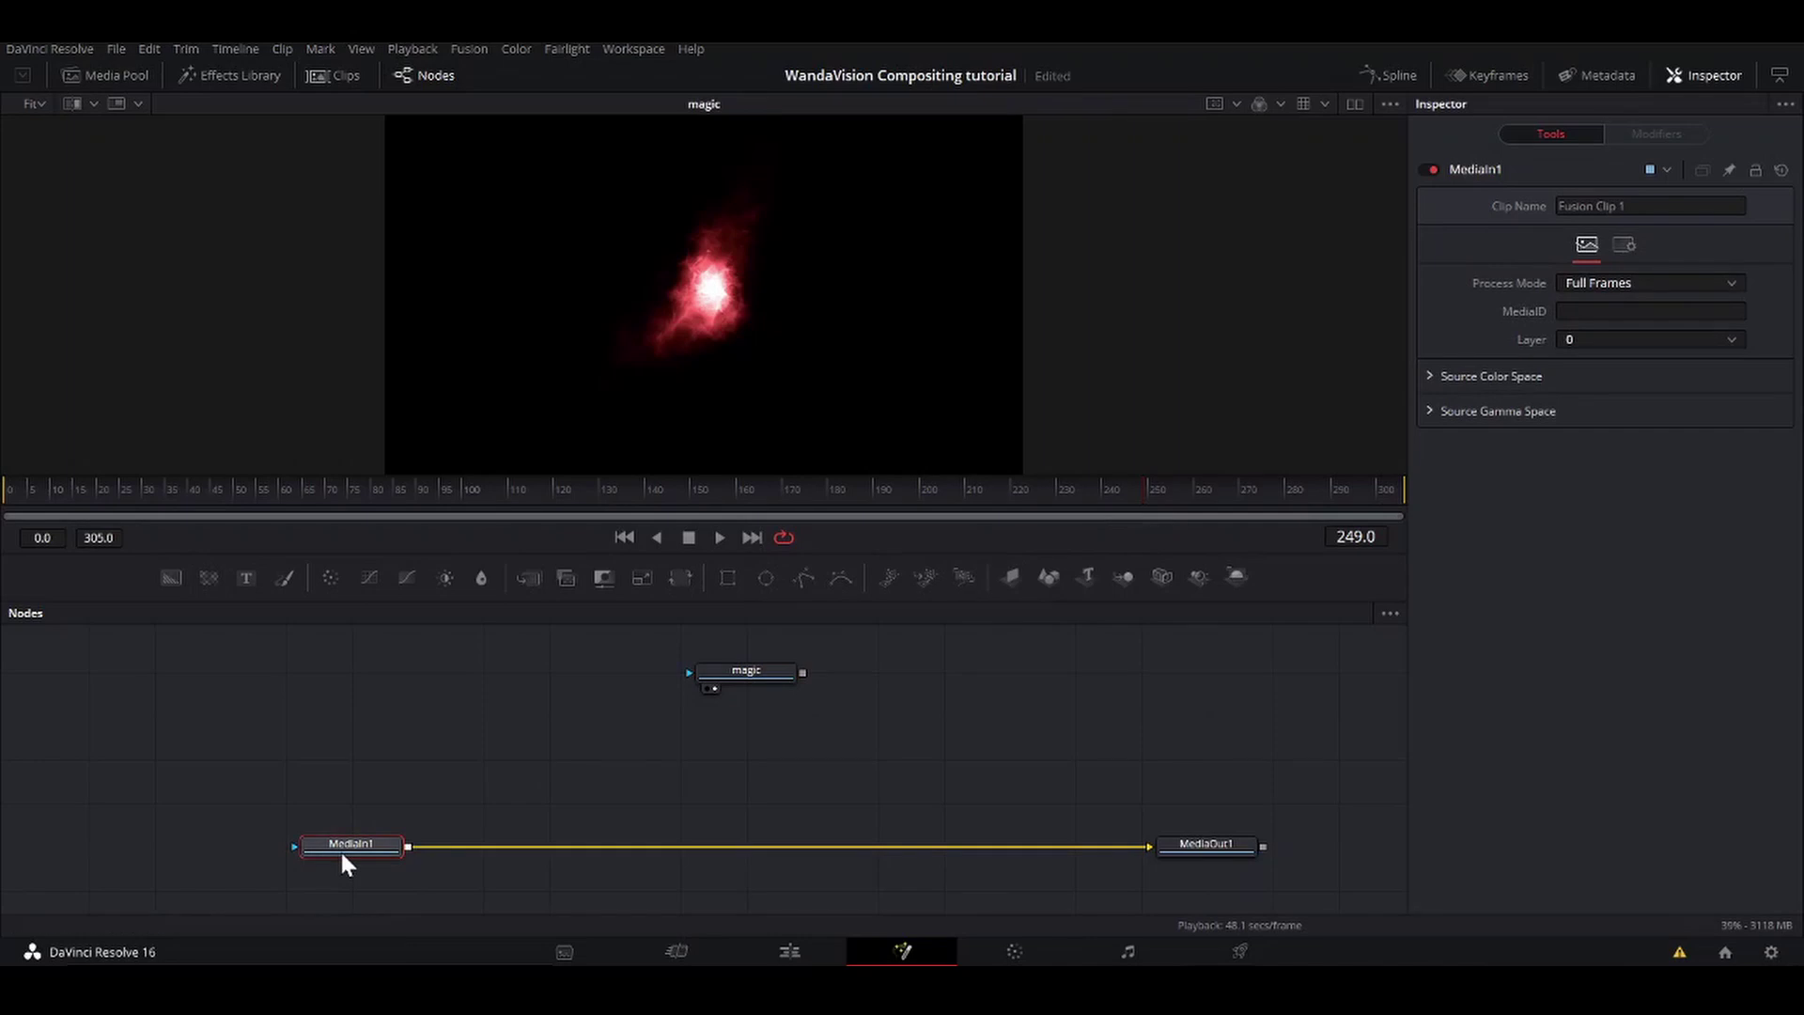
type("wig")
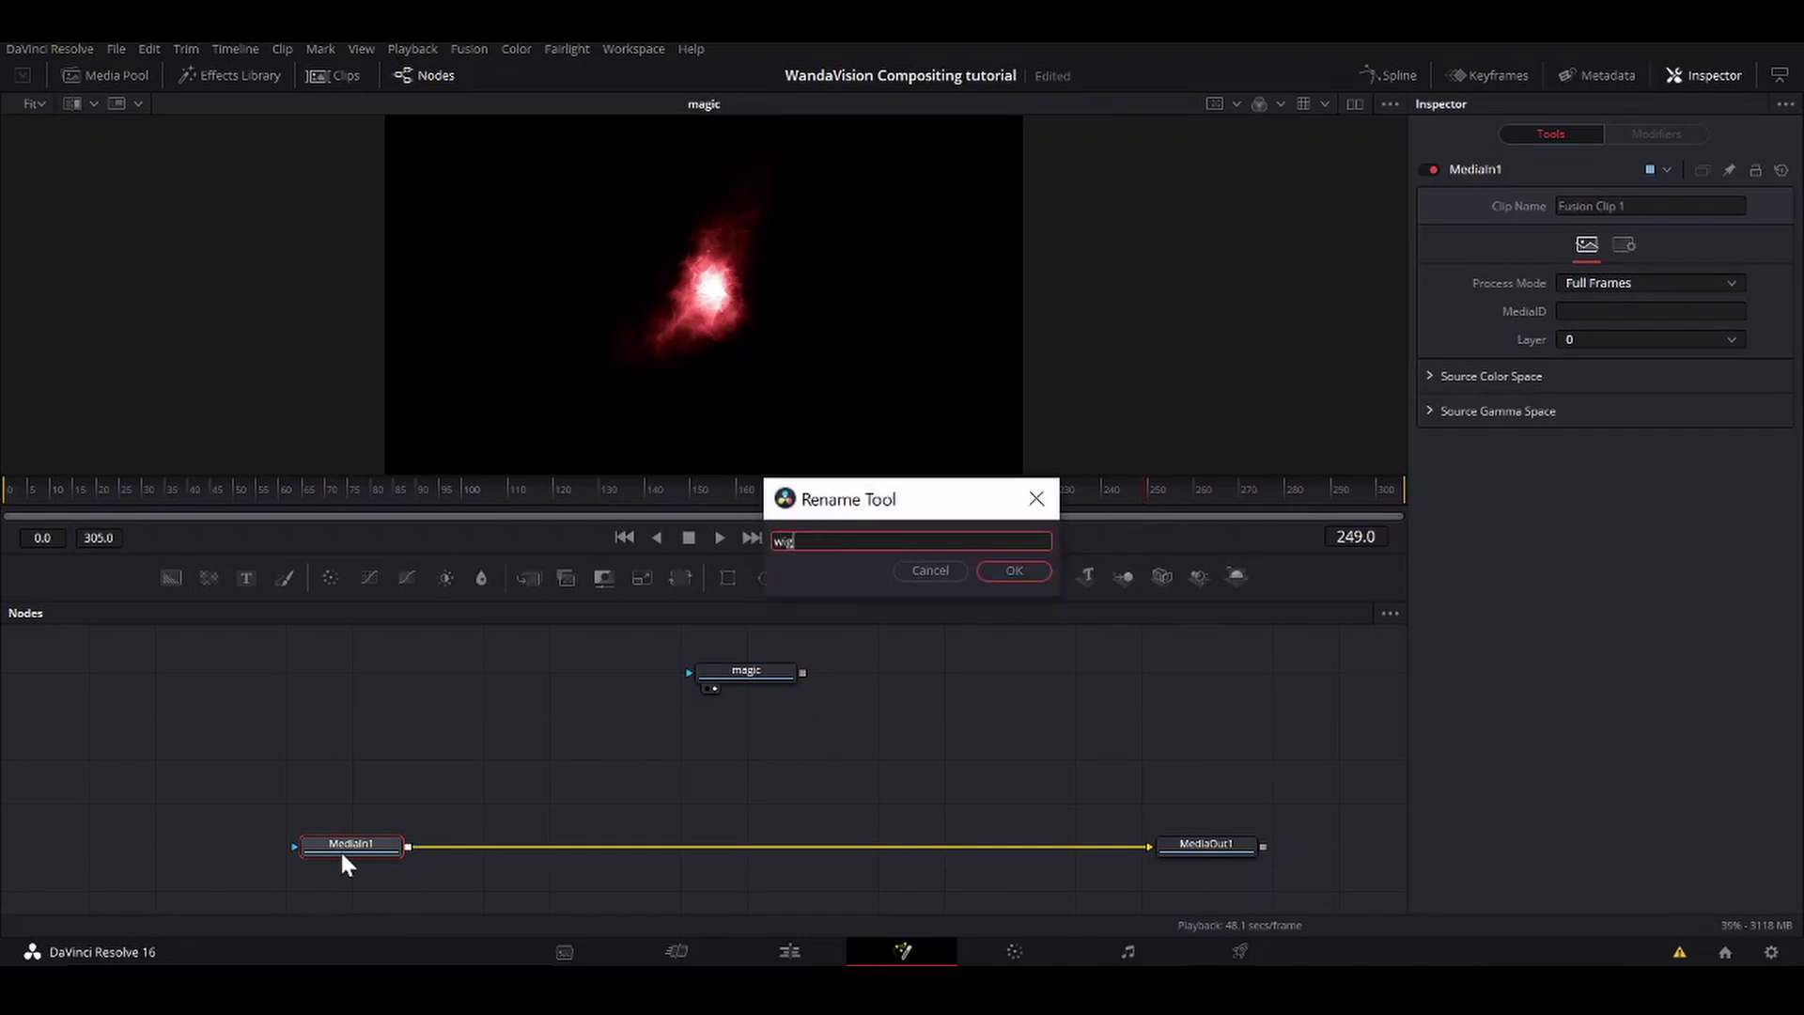
type("gle")
type("y")
type("p")
type("ingers")
key("Return")
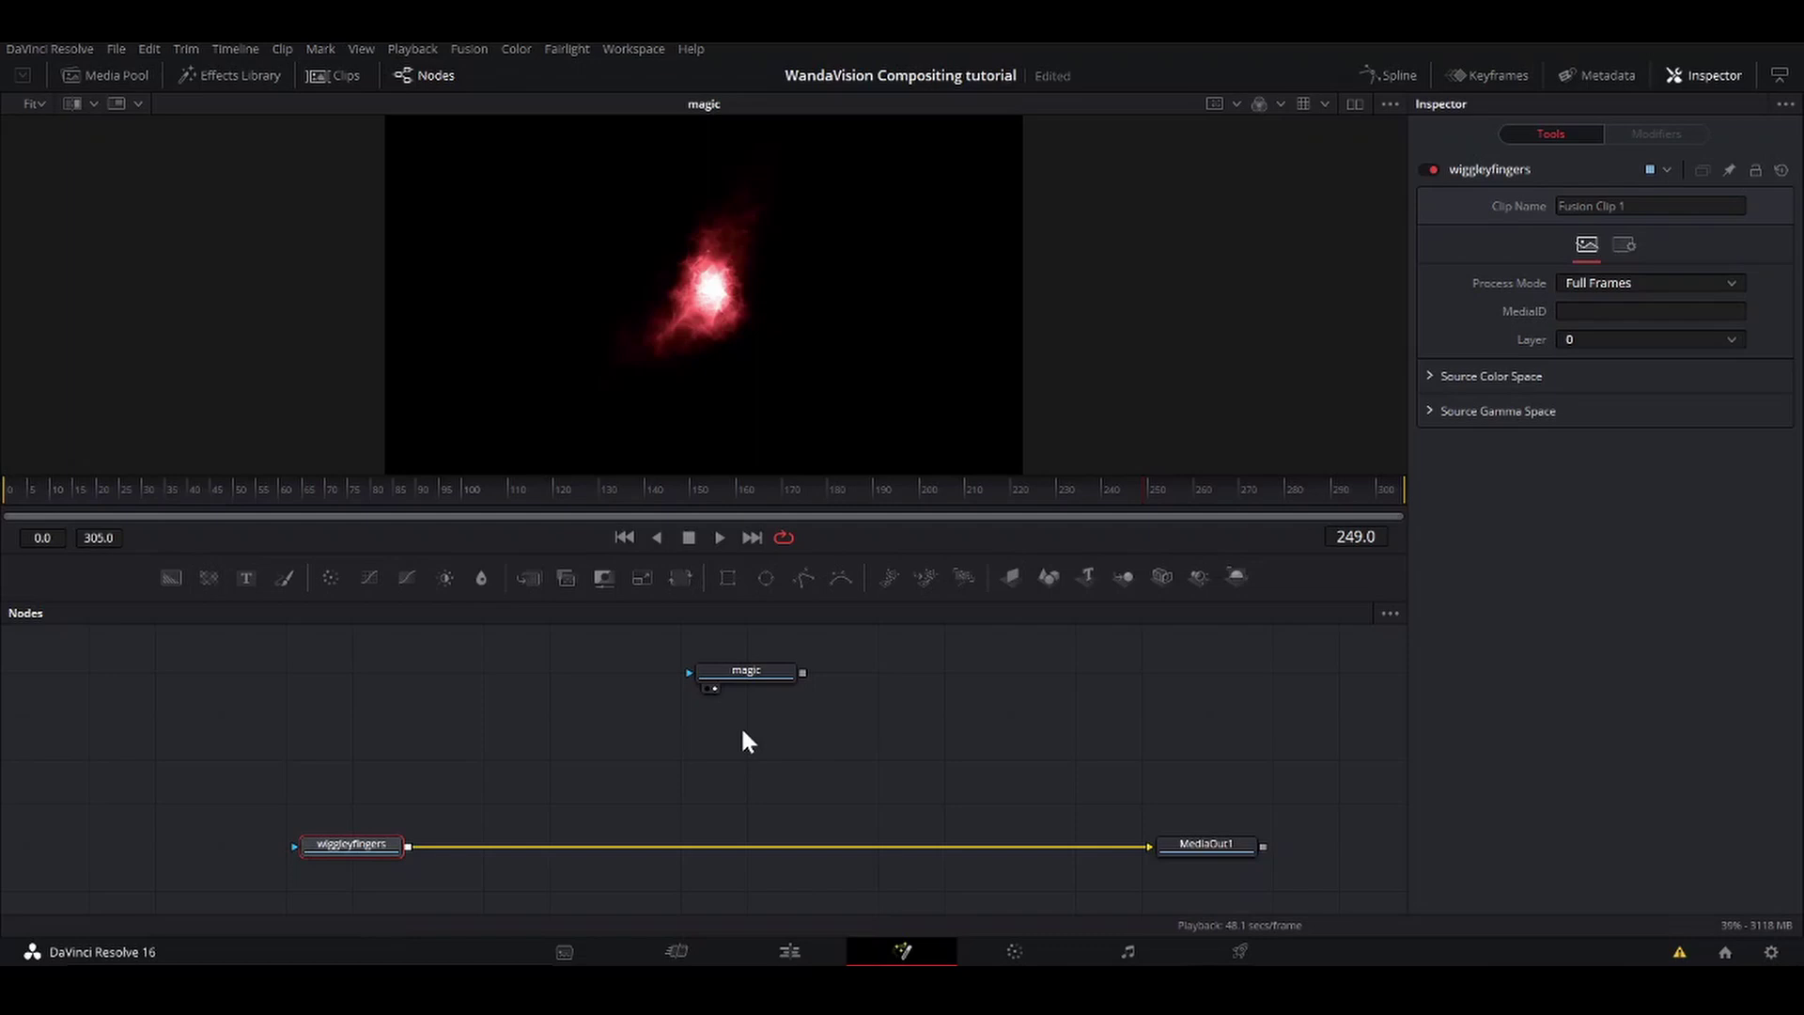
Step: Enable dual viewers with wiggleyfingers on the left and magic on the right, then scrub to compare
key("1")
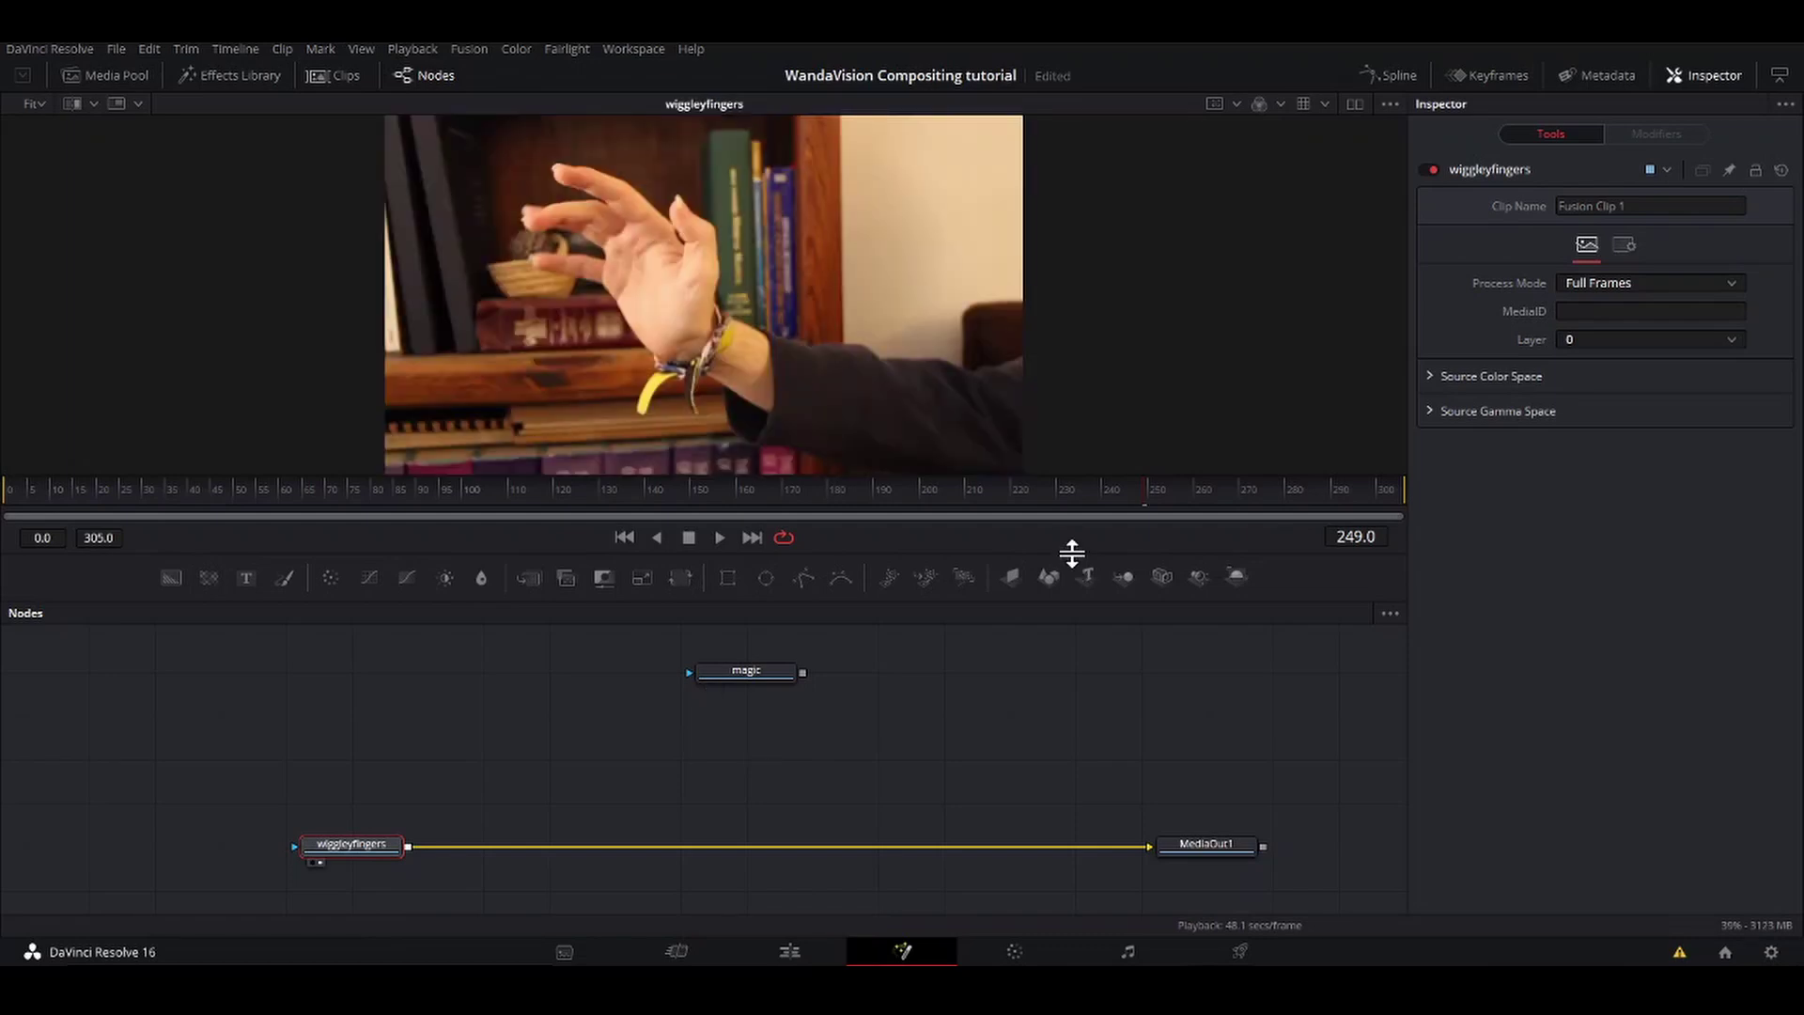
left_click_drag(1073, 552, 1073, 598)
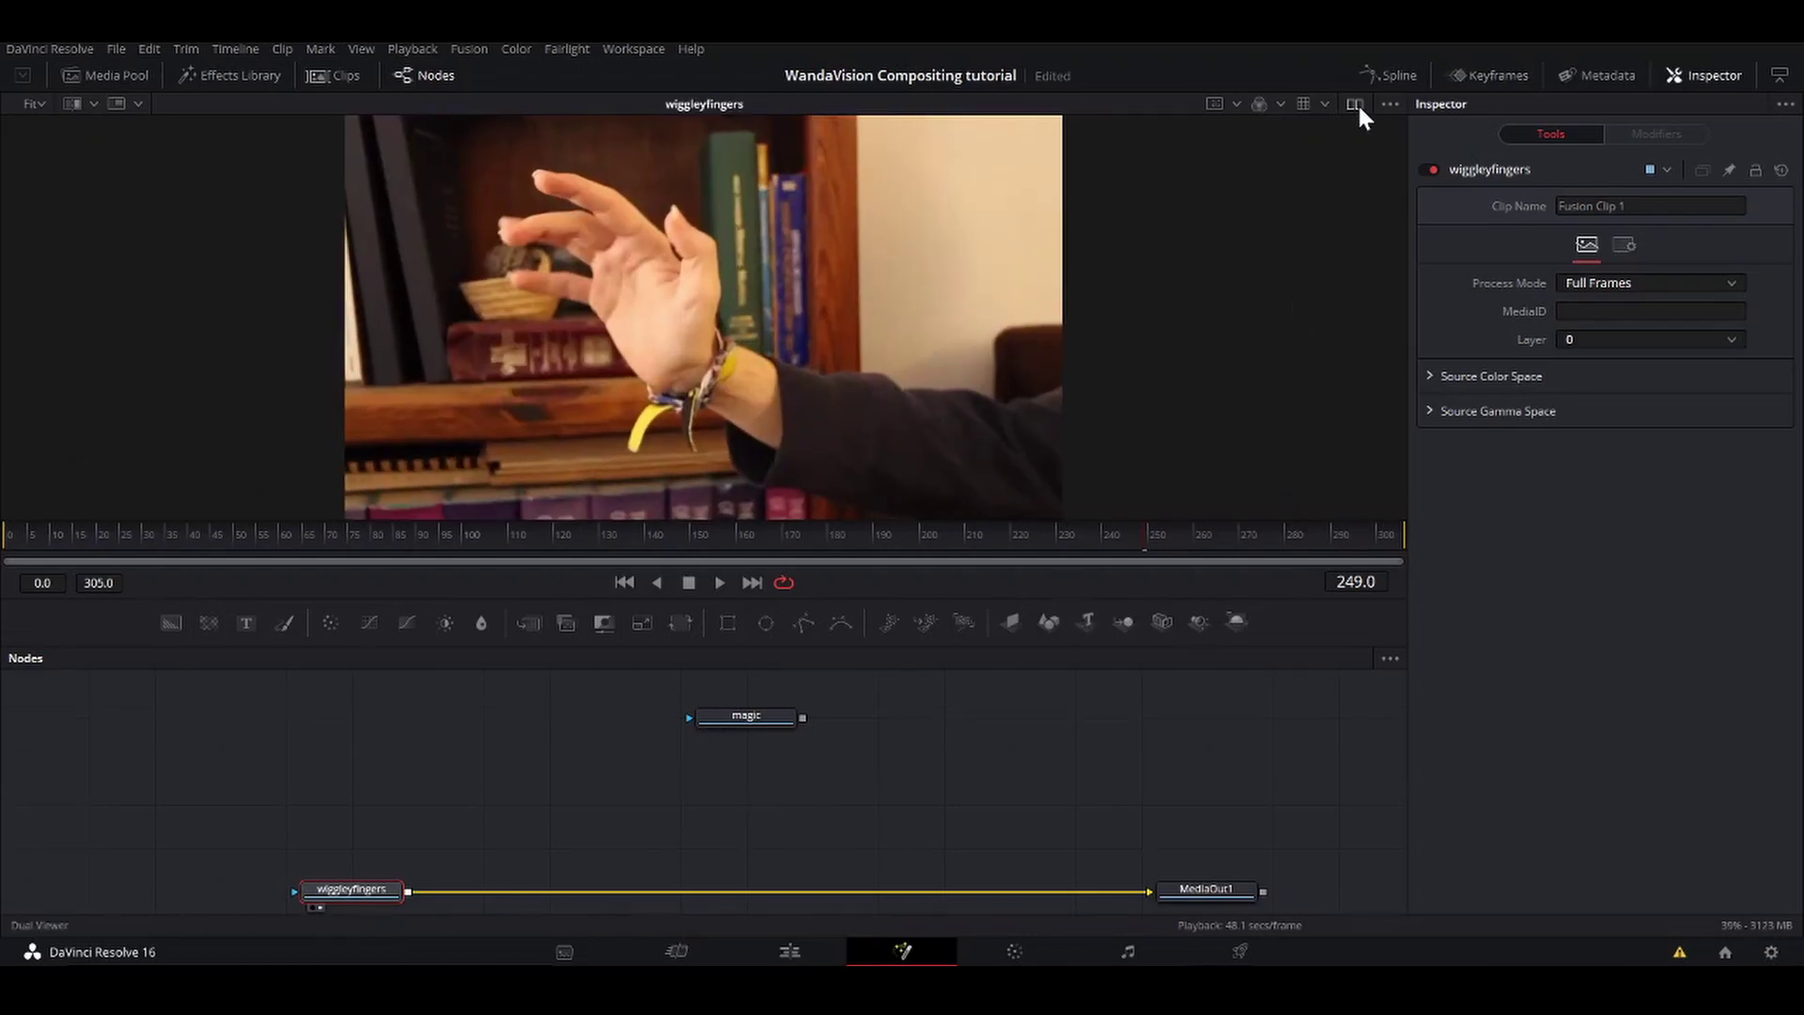
left_click(1357, 104)
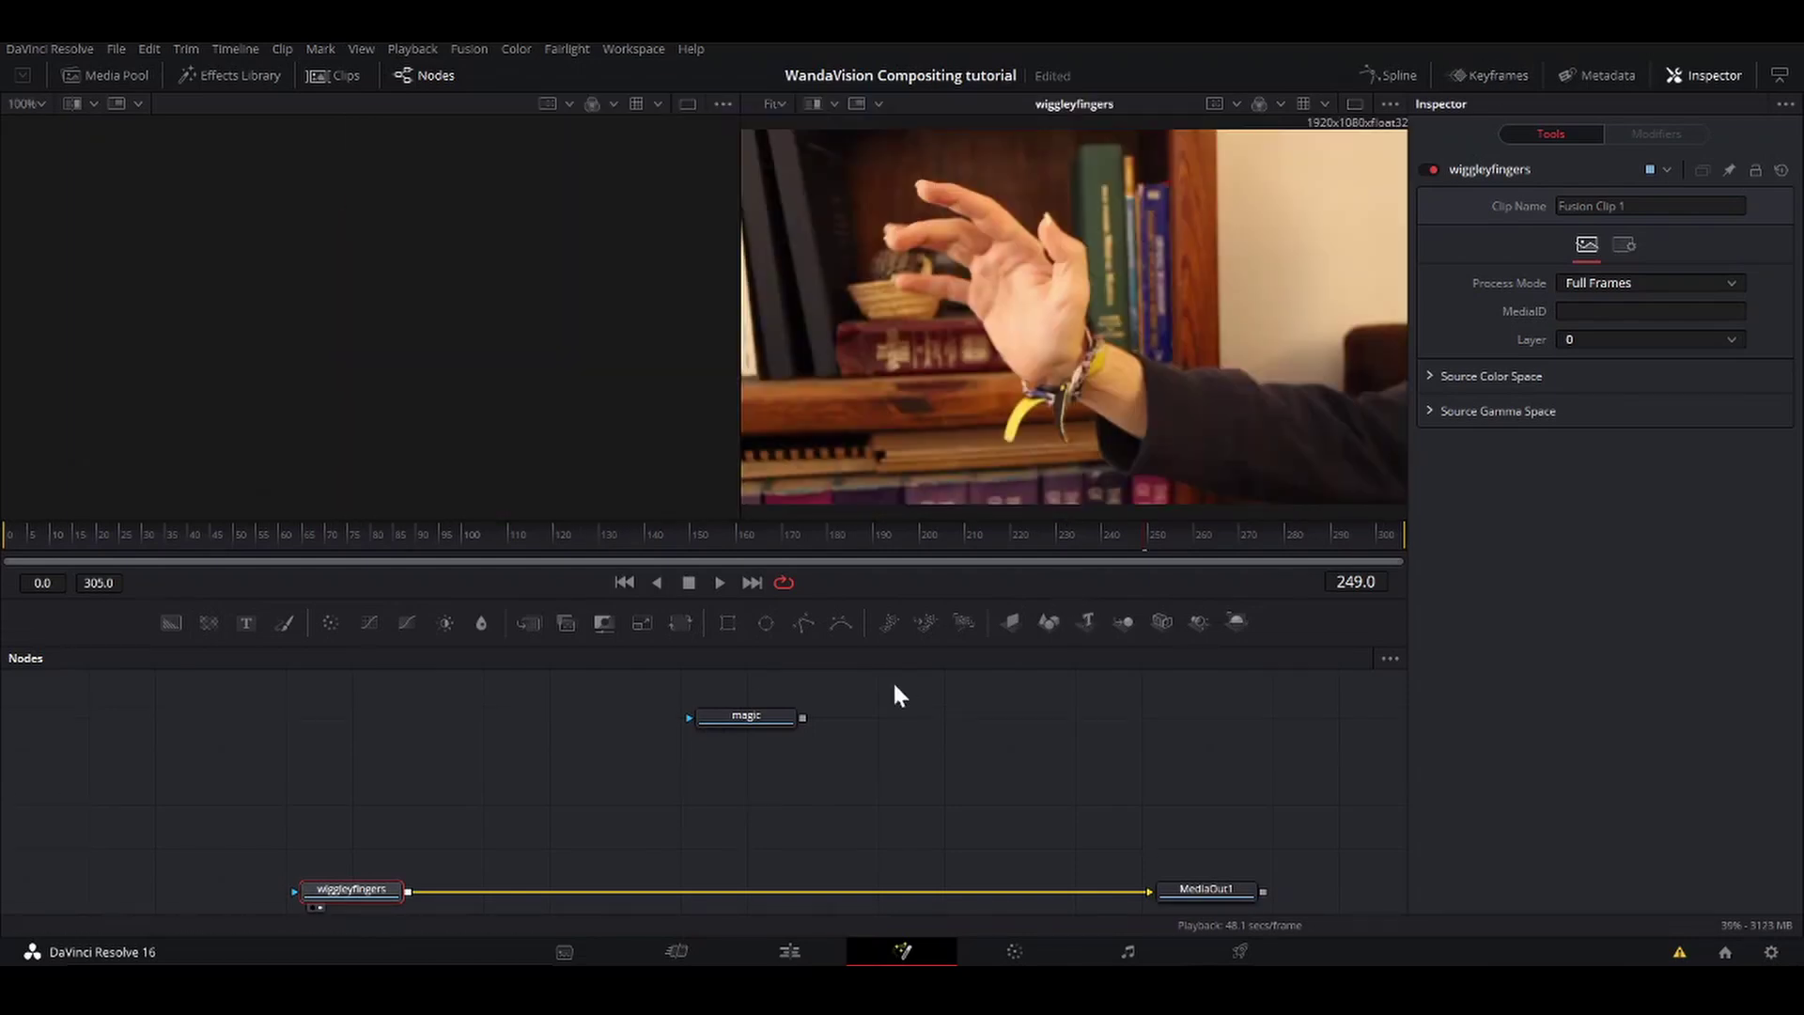
left_click(739, 724)
key("2")
left_click(380, 887)
scroll(378, 888, "down", 1)
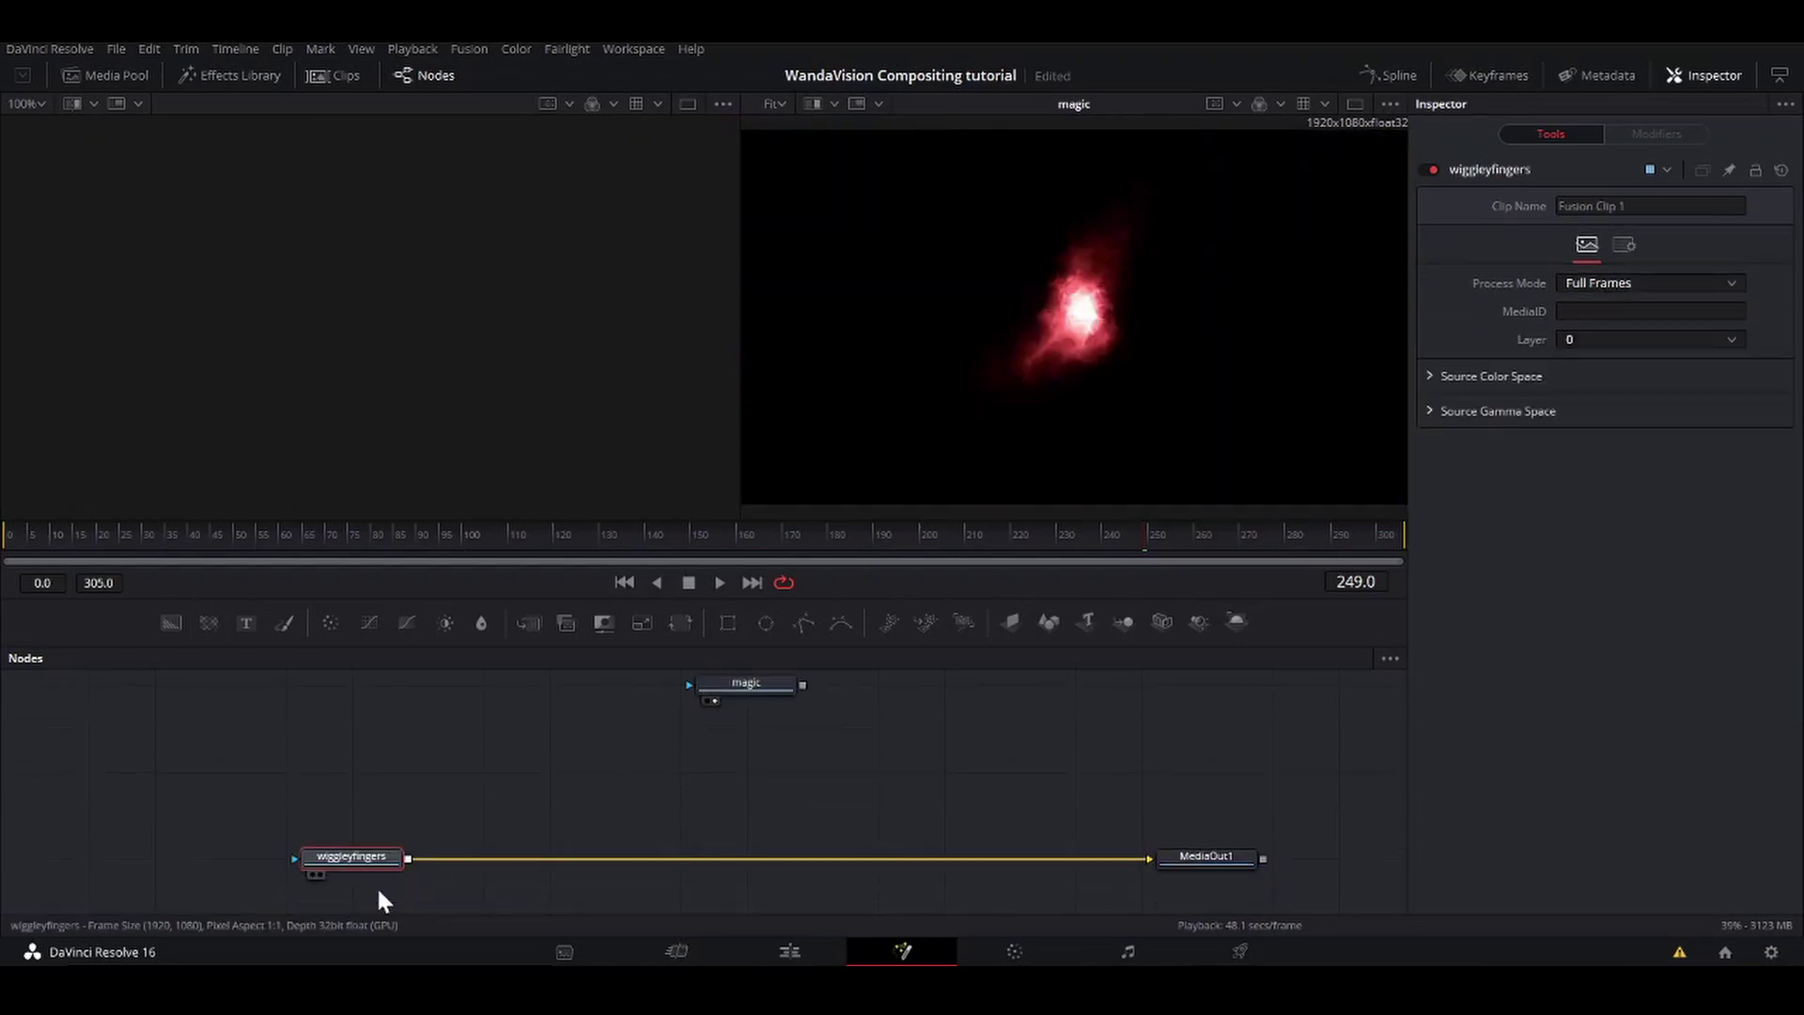
key("1")
scroll(527, 837, "up", 1)
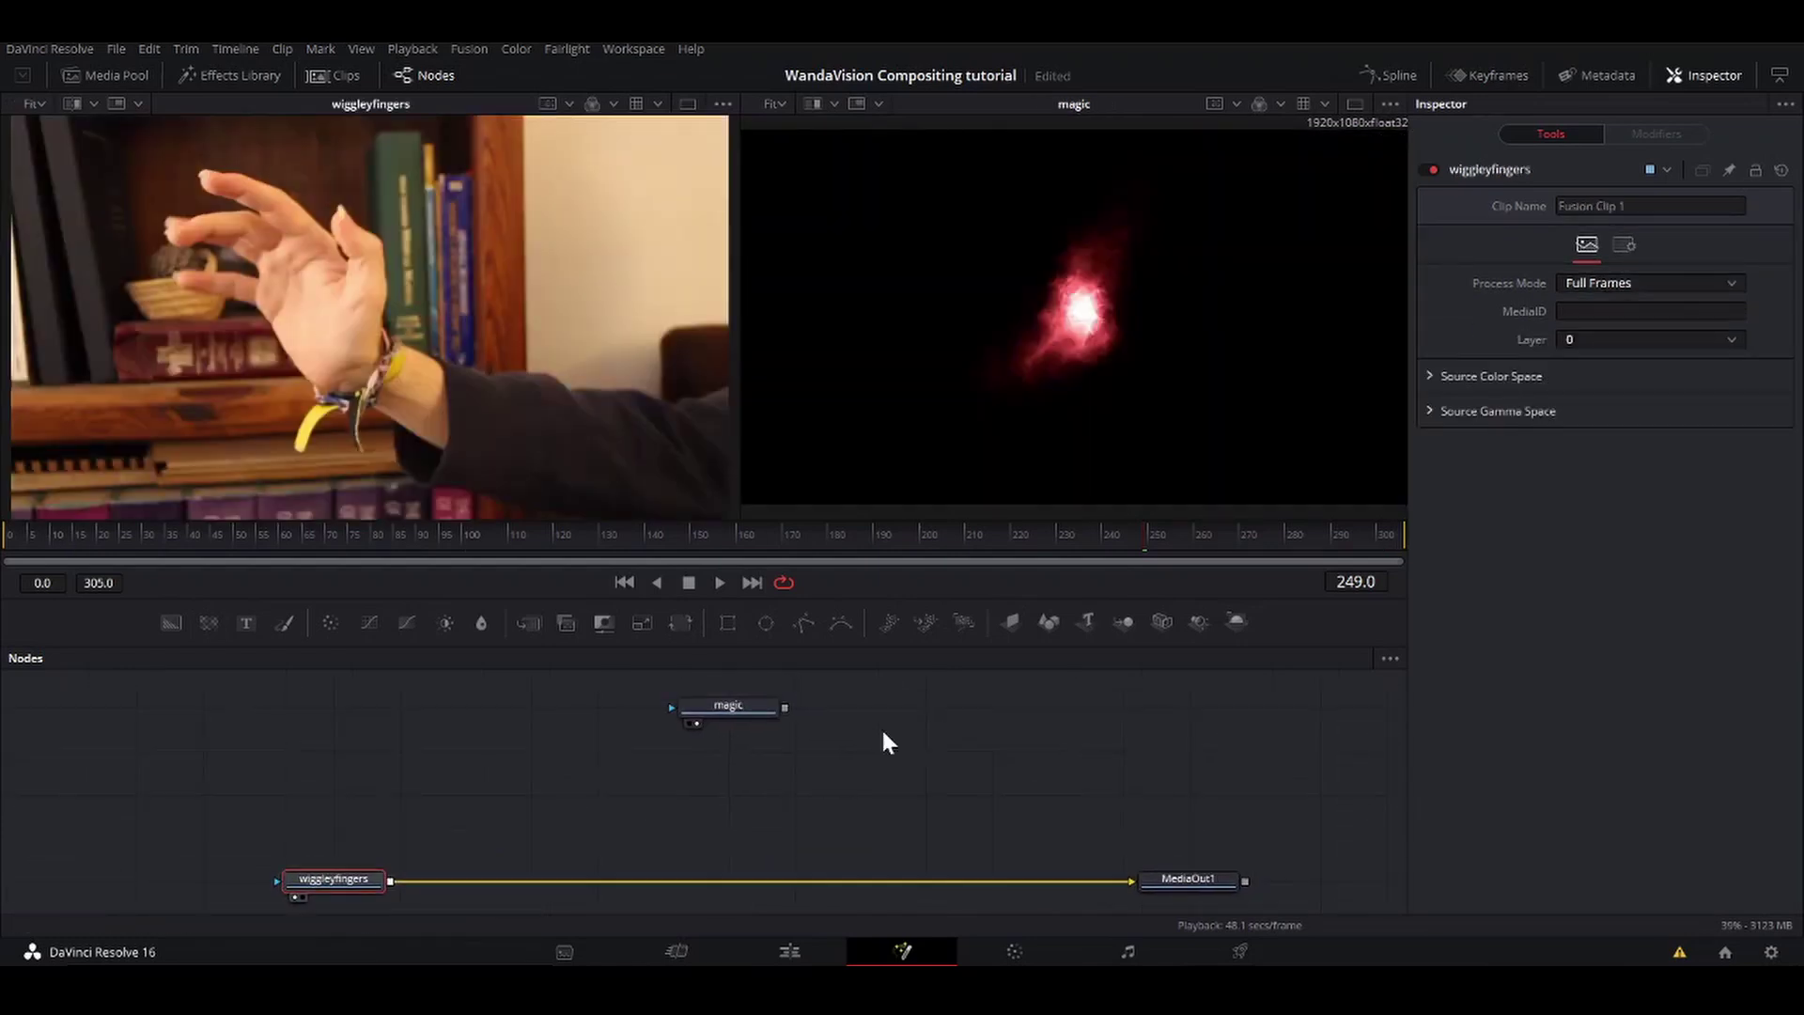
left_click_drag(212, 531, 504, 537)
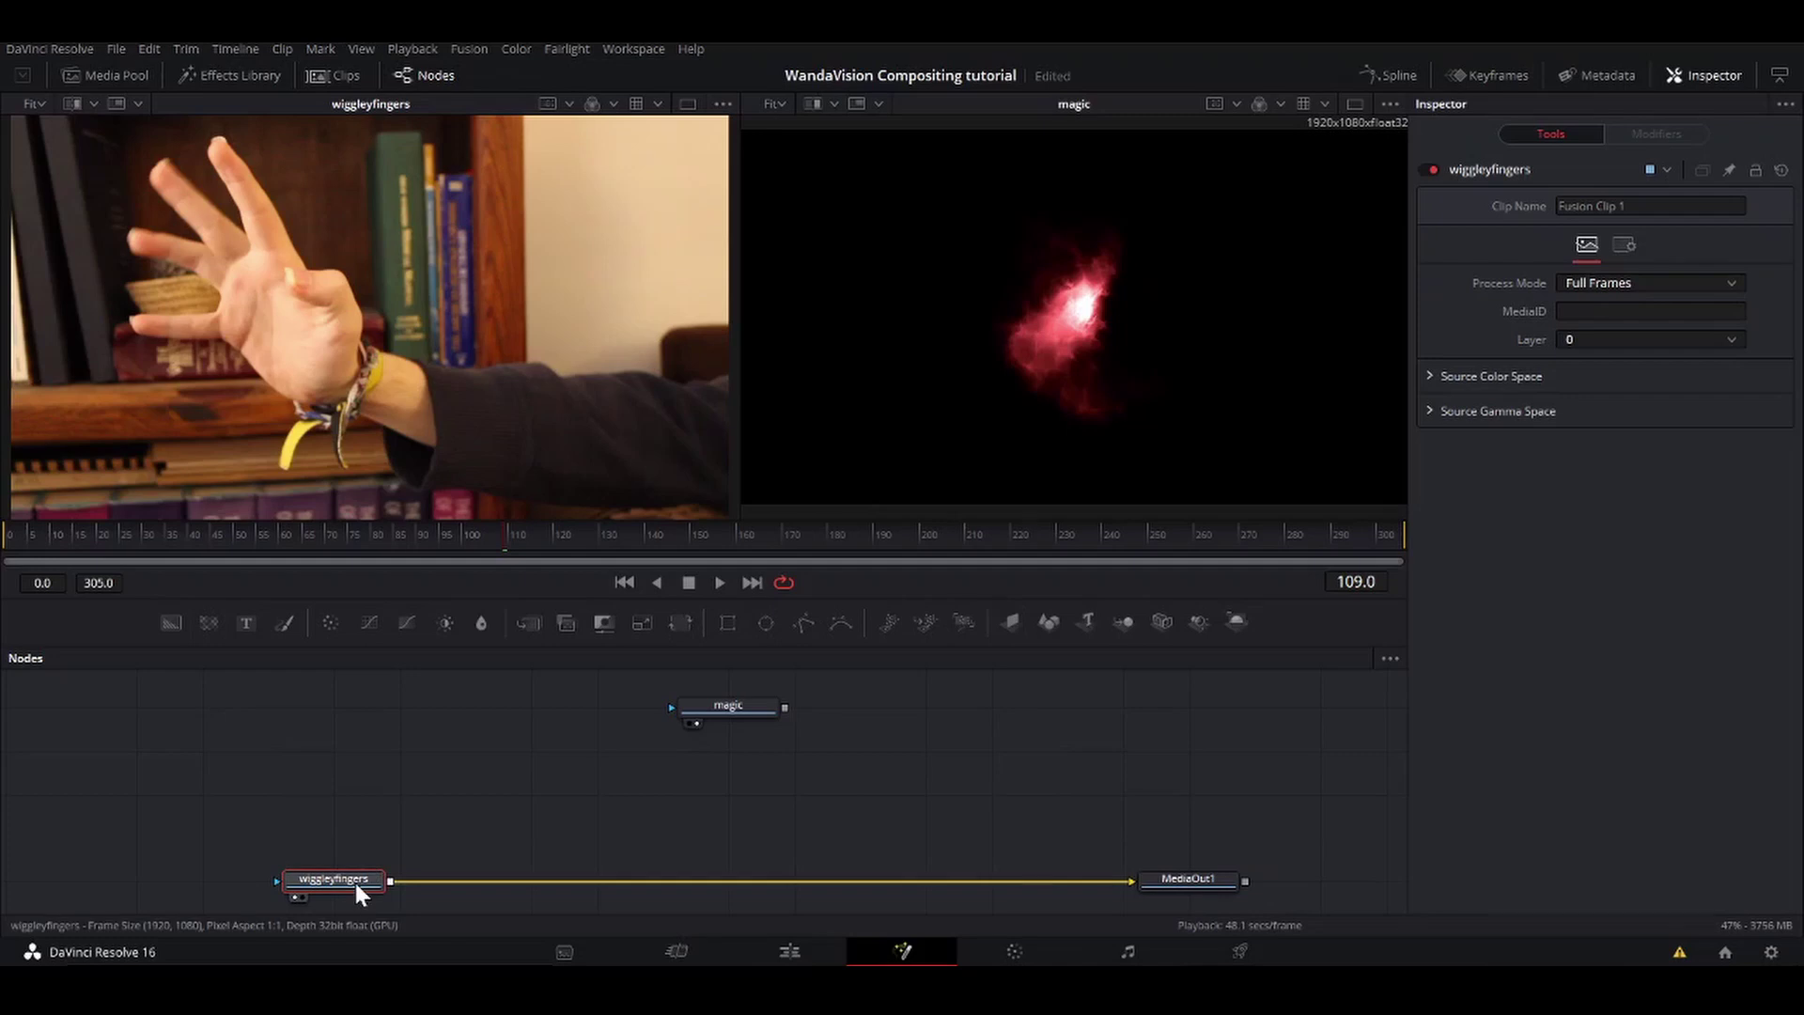
Step: Insert a Tracker node after wiggleyfingers using the tool search
key("shift+space")
type("blur")
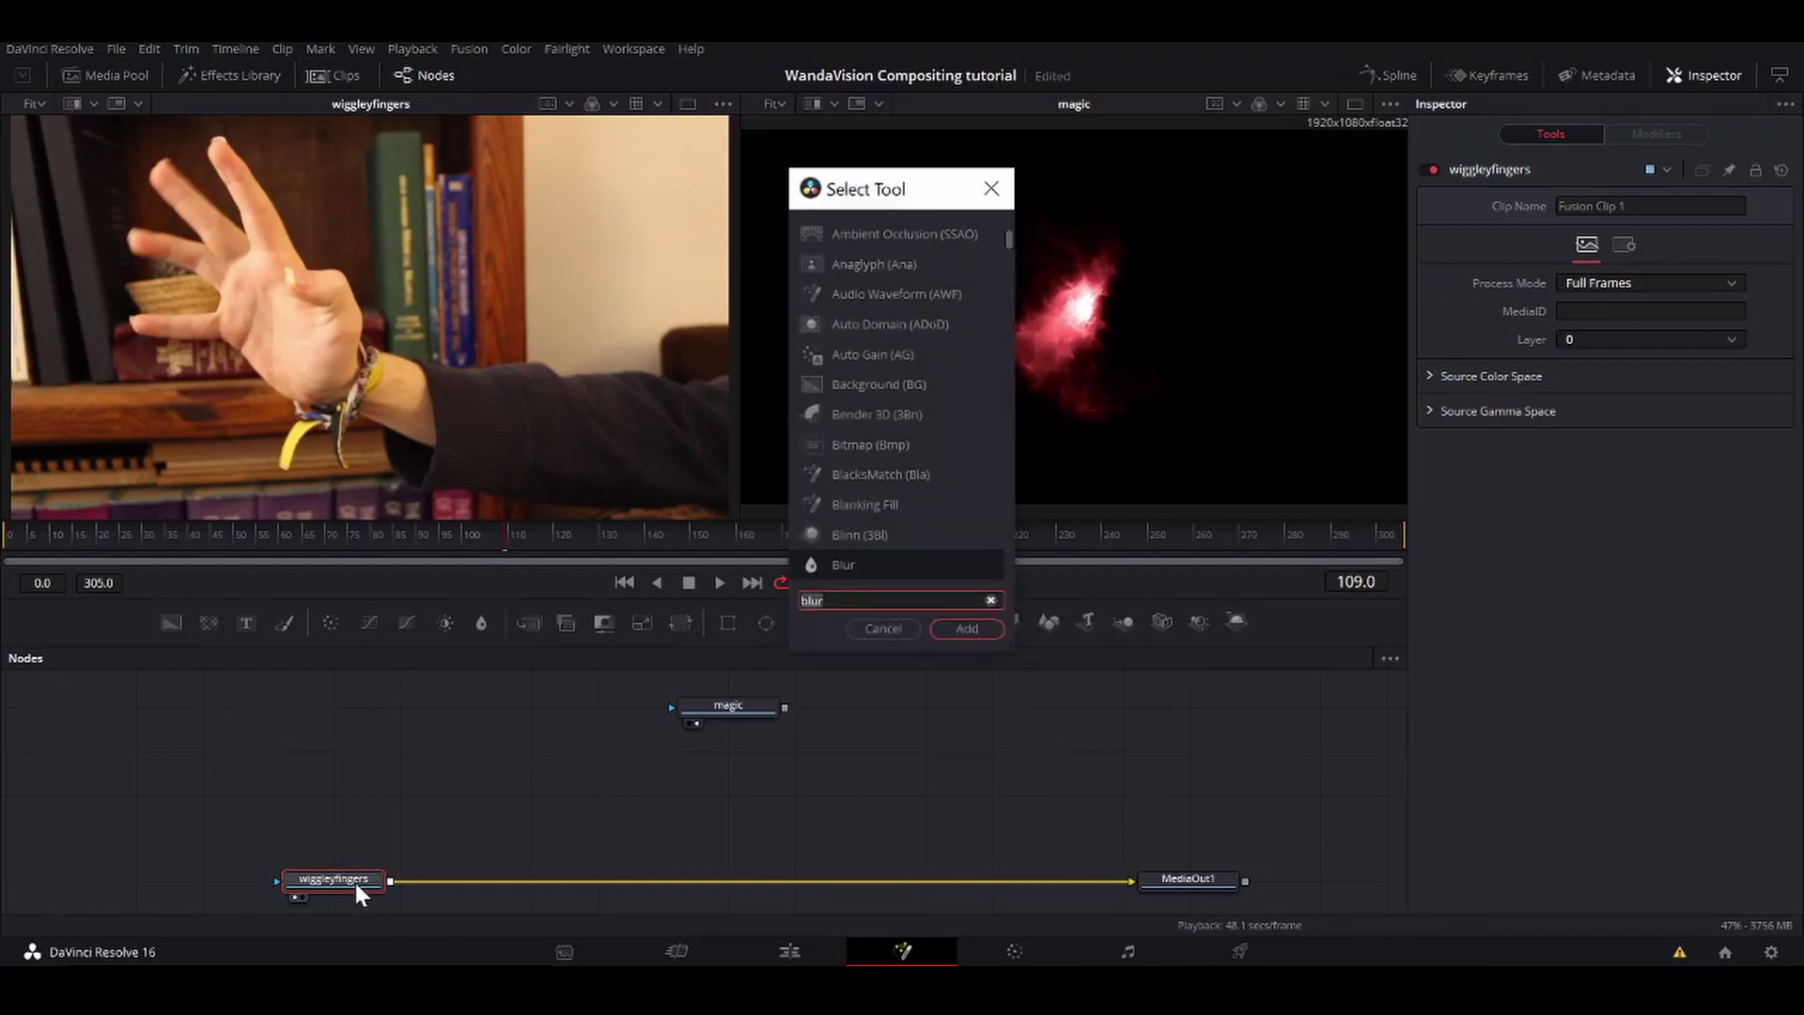
key("BackSpace")
key("BackSpace")
key("BackSpace")
key("BackSpace")
type("tradc")
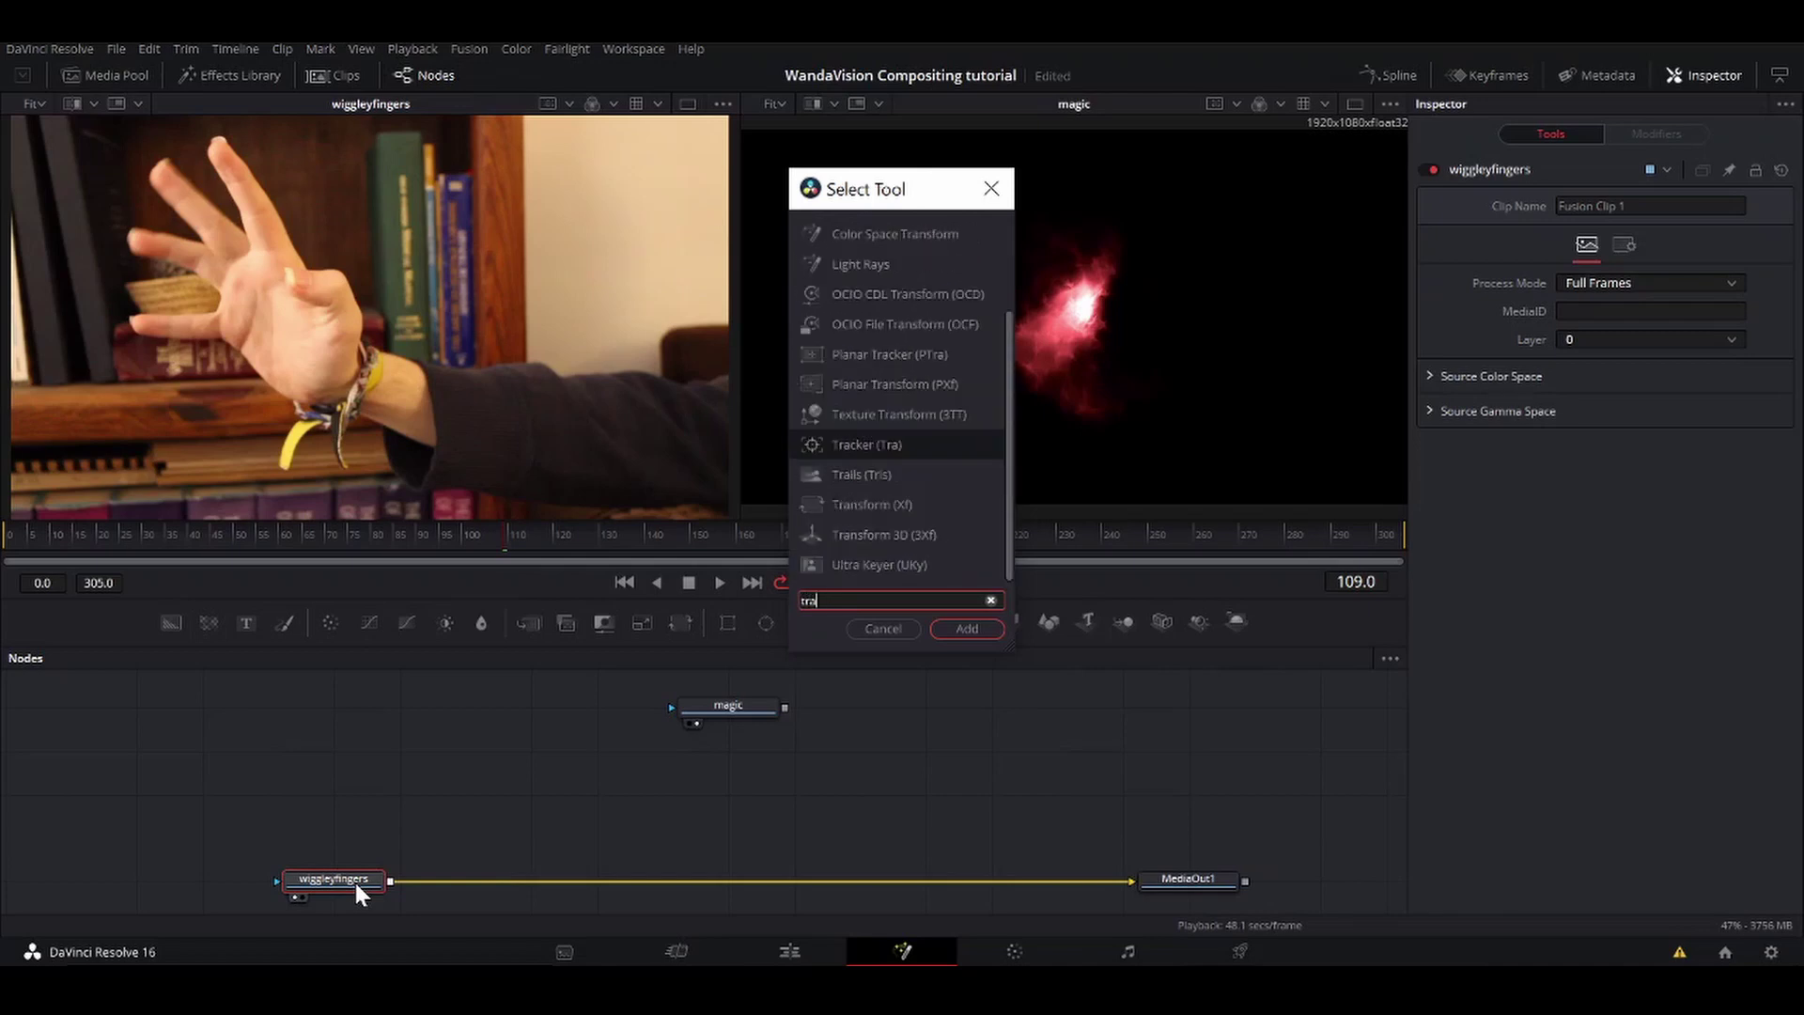
key("BackSpace")
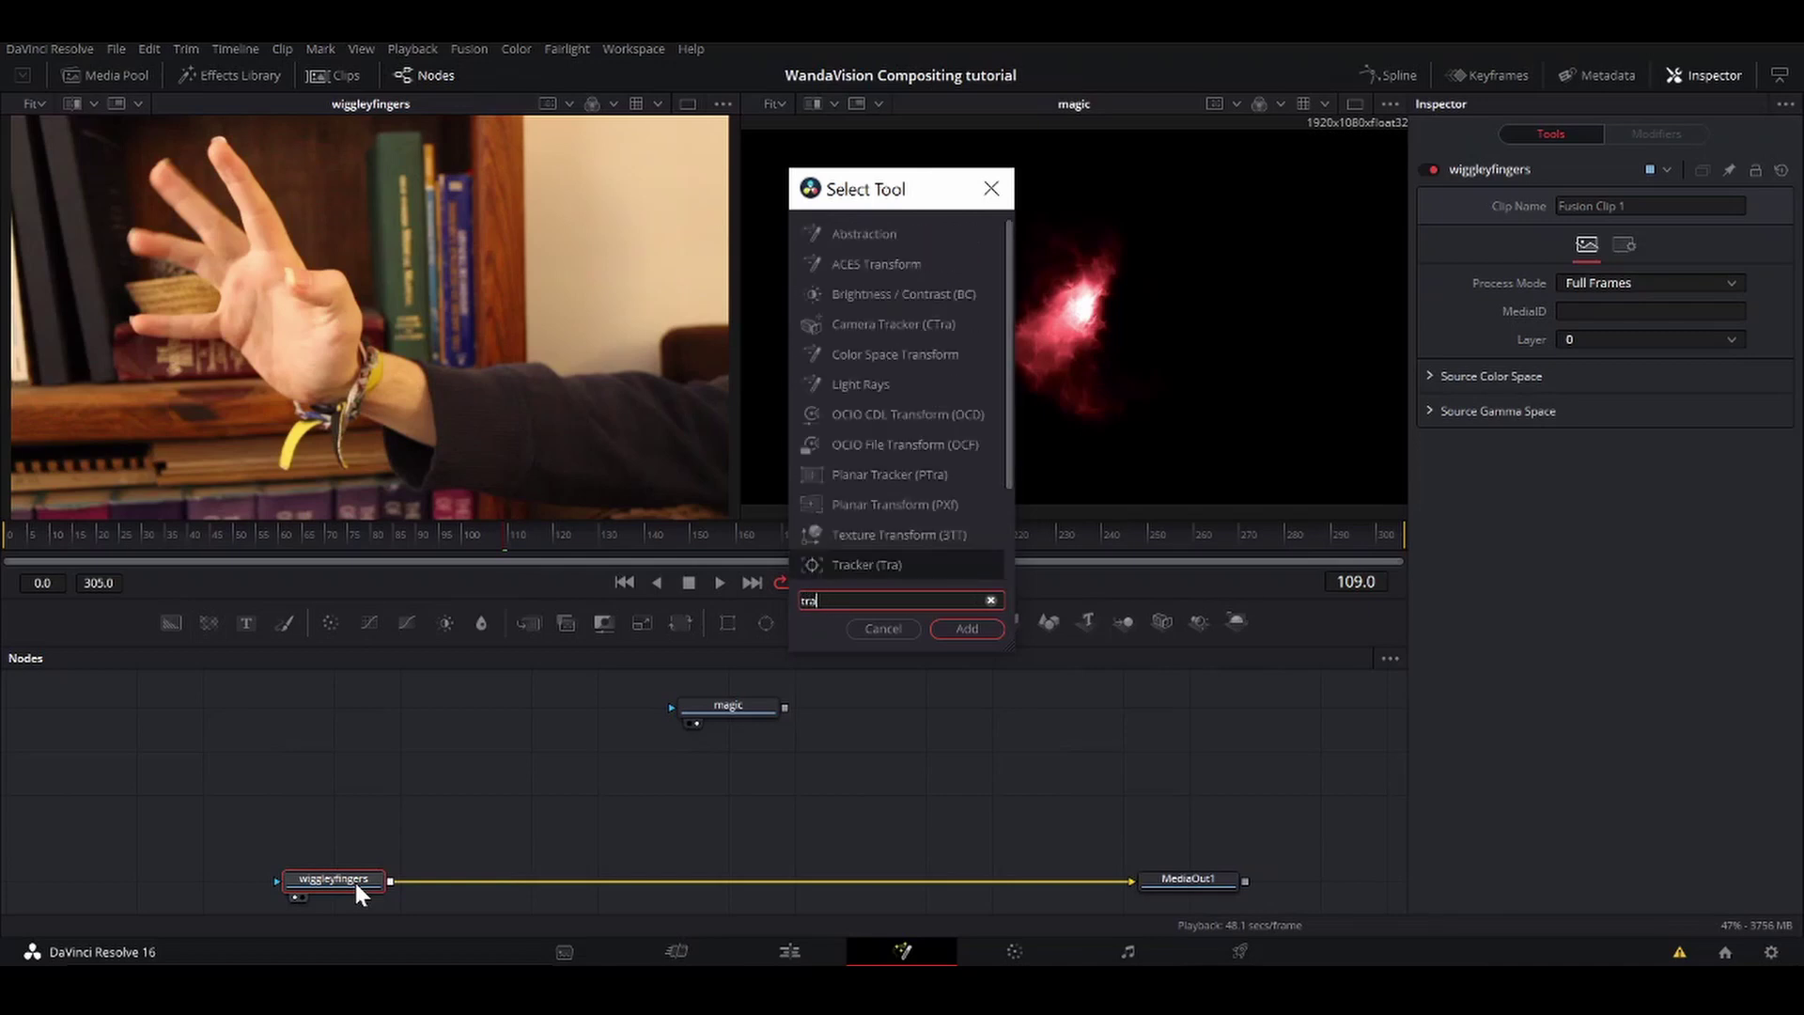
key("Return")
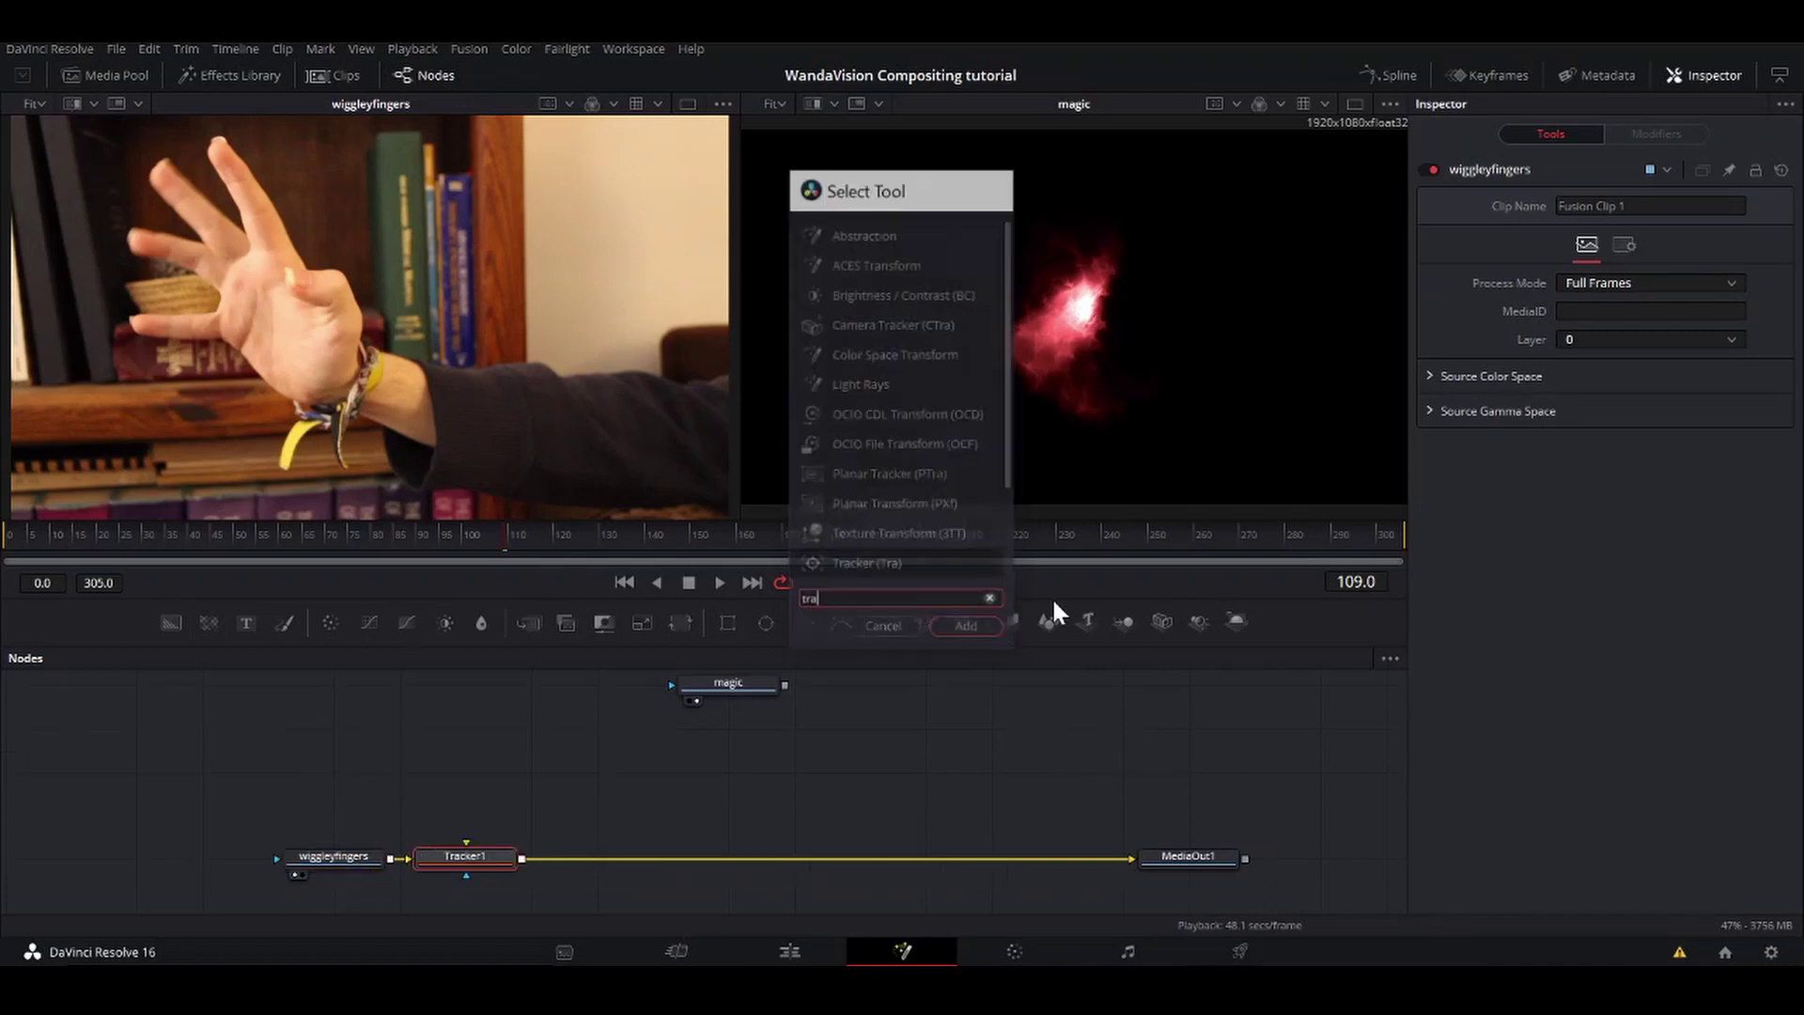
Step: Show Tracker1 in the right viewer and track the wrist forward from frame 109 to the end
mouse_move(476, 842)
left_mouse_down()
mouse_move(533, 795)
mouse_move(493, 849)
mouse_move(533, 868)
mouse_move(495, 858)
left_mouse_up()
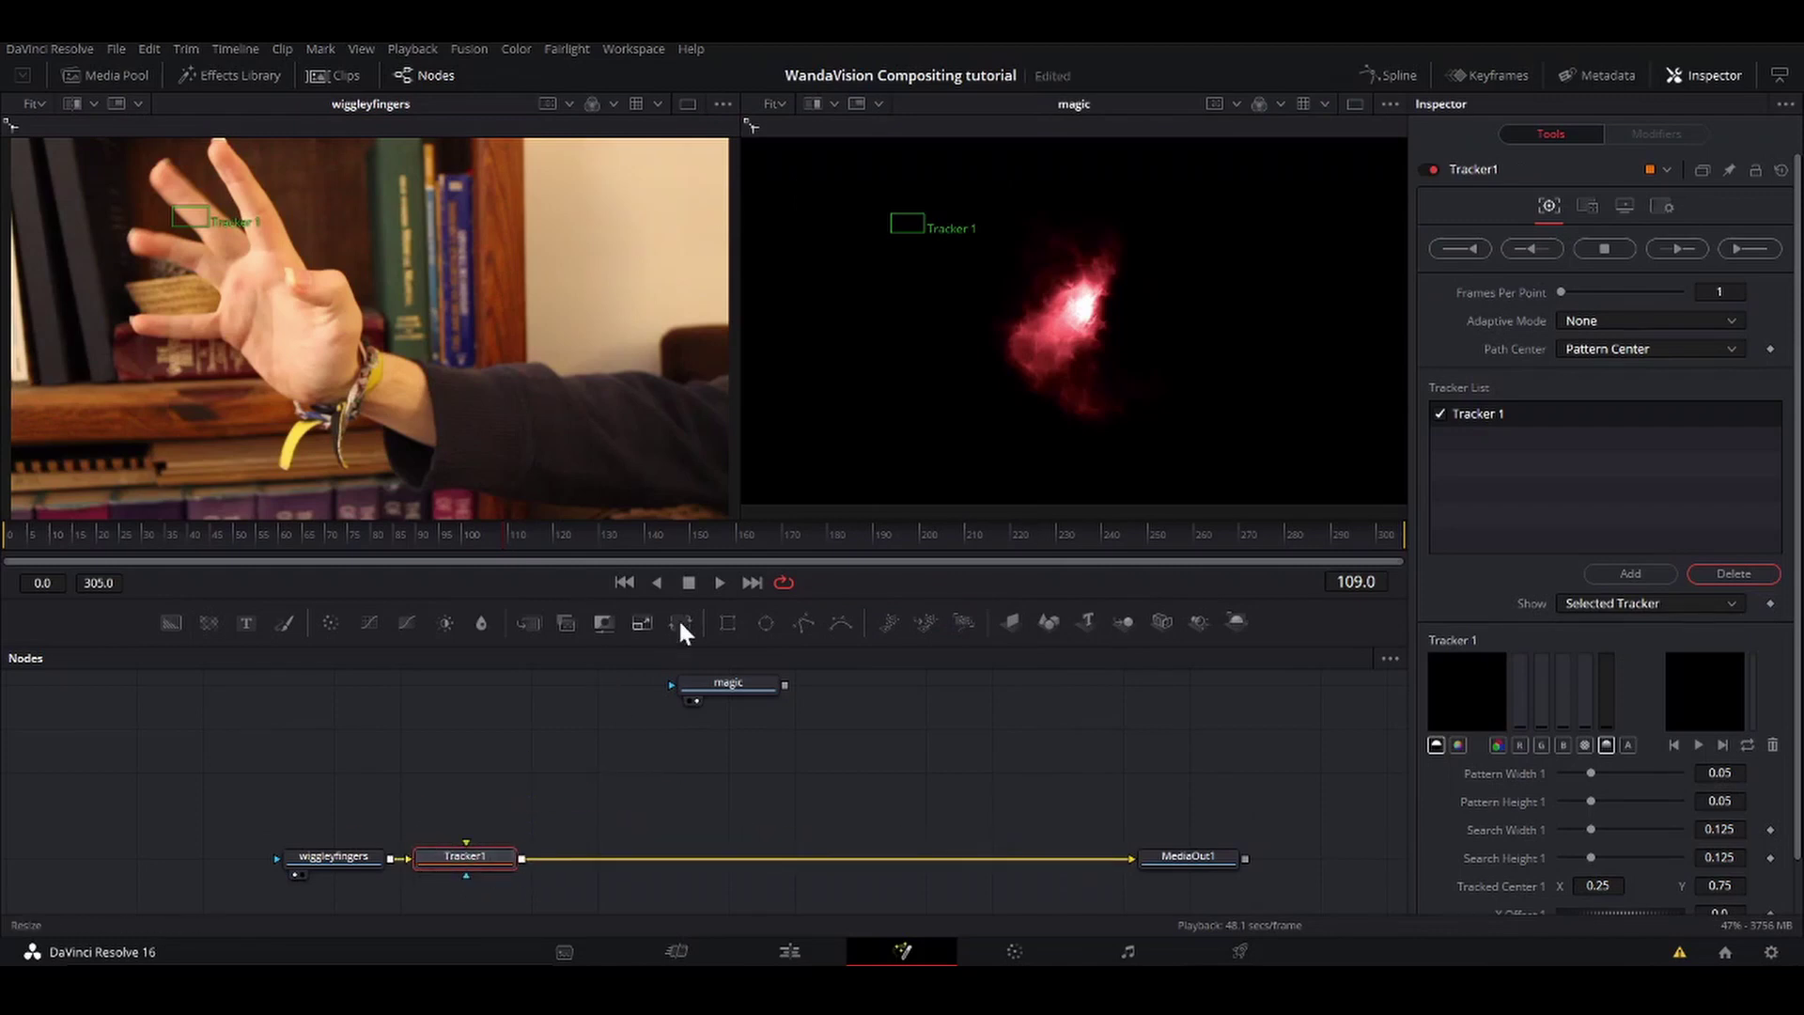
key("2")
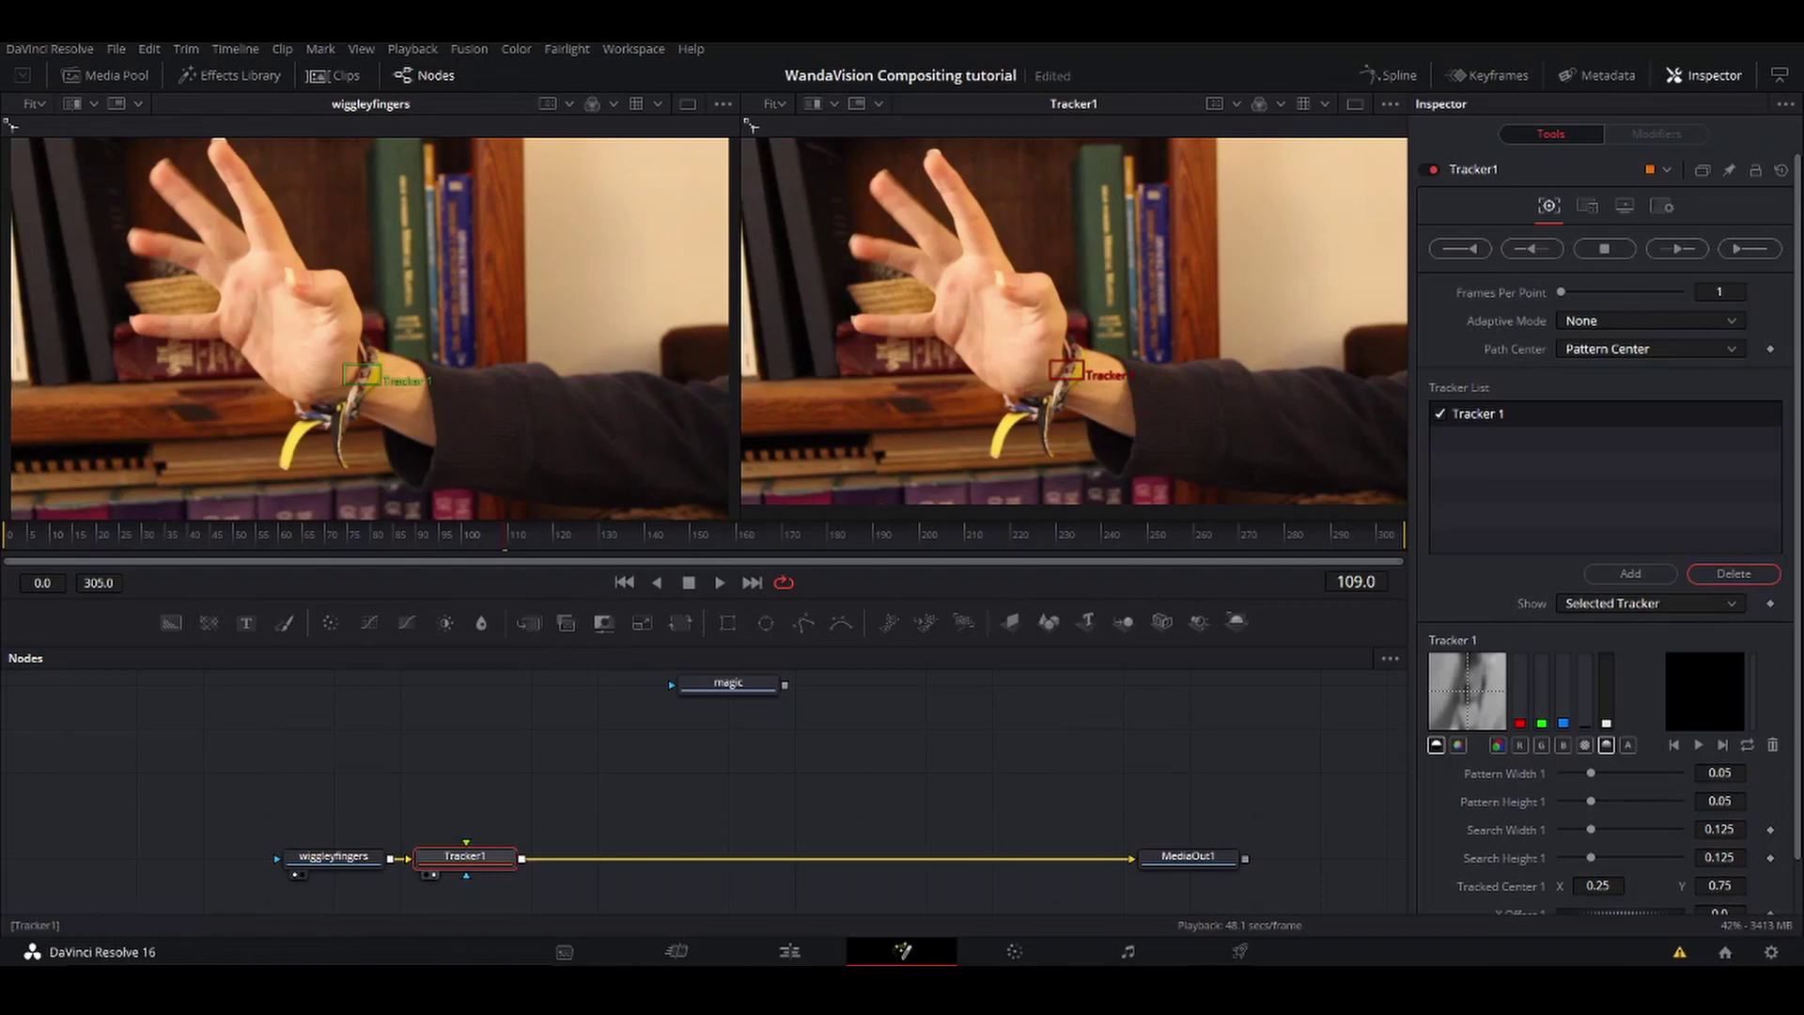
left_click(1694, 247)
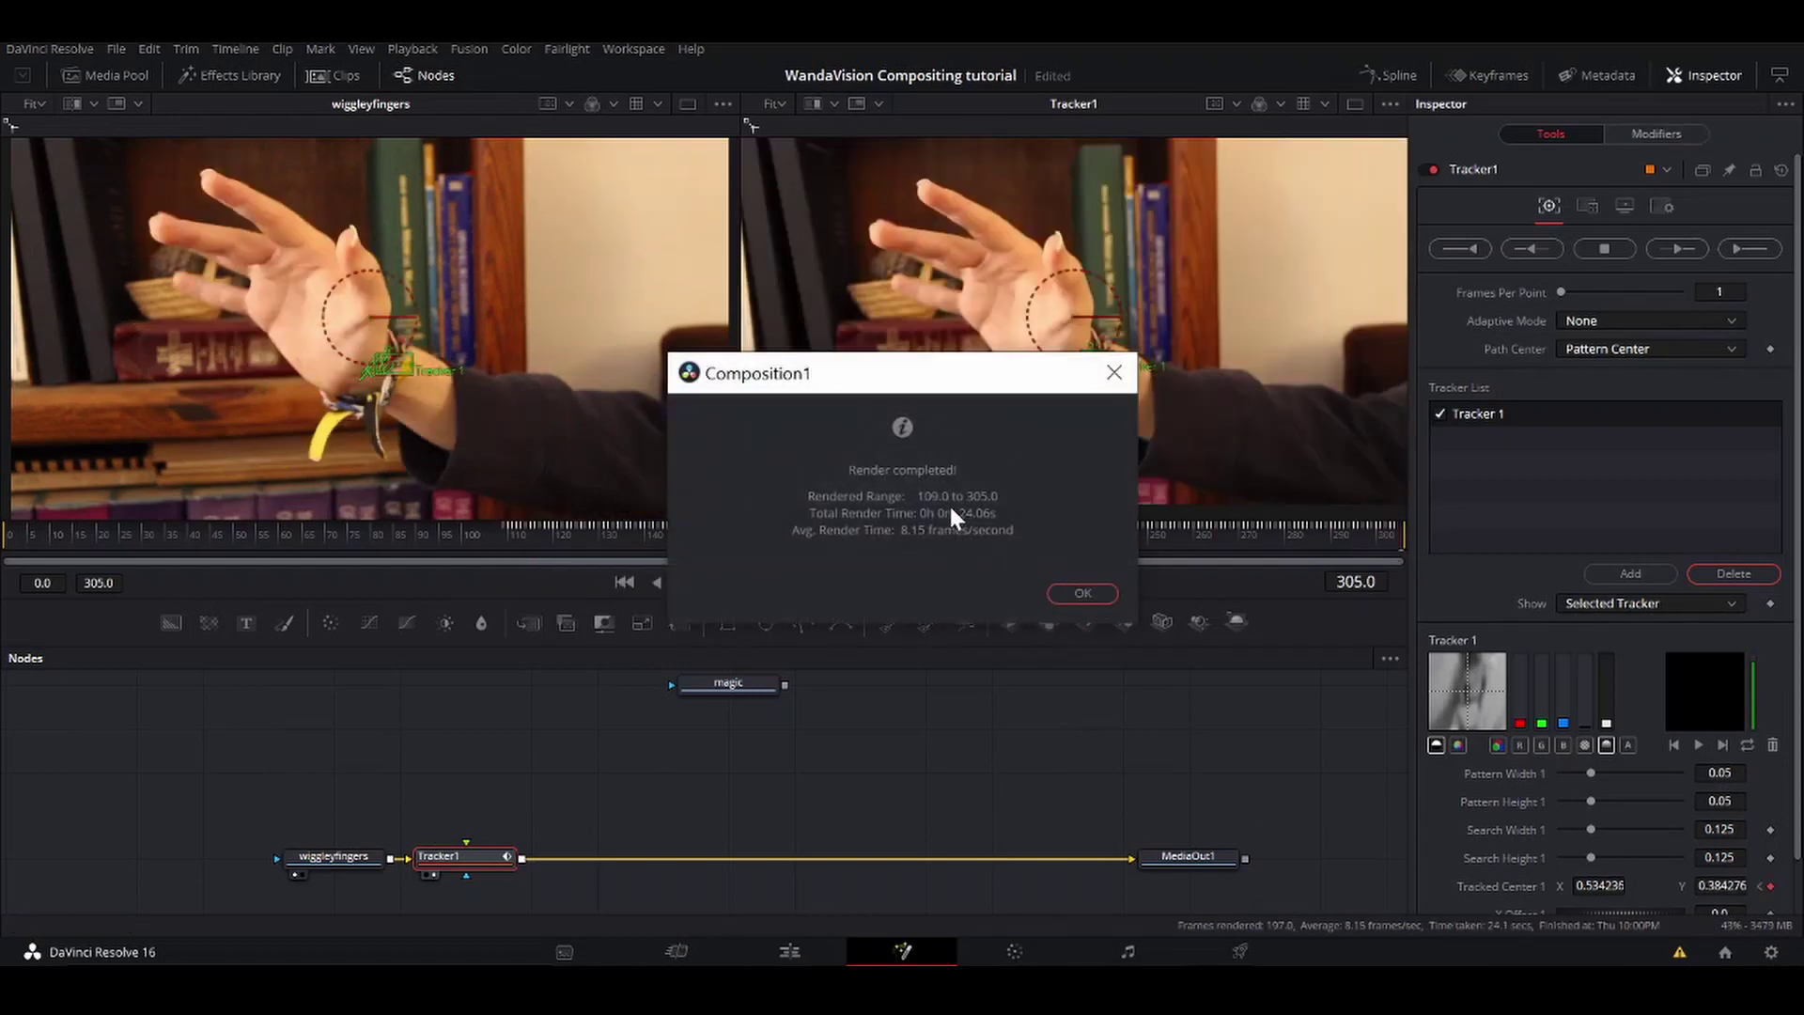
Step: Dismiss the render message and play back the forward wrist track to review it
left_click(1082, 595)
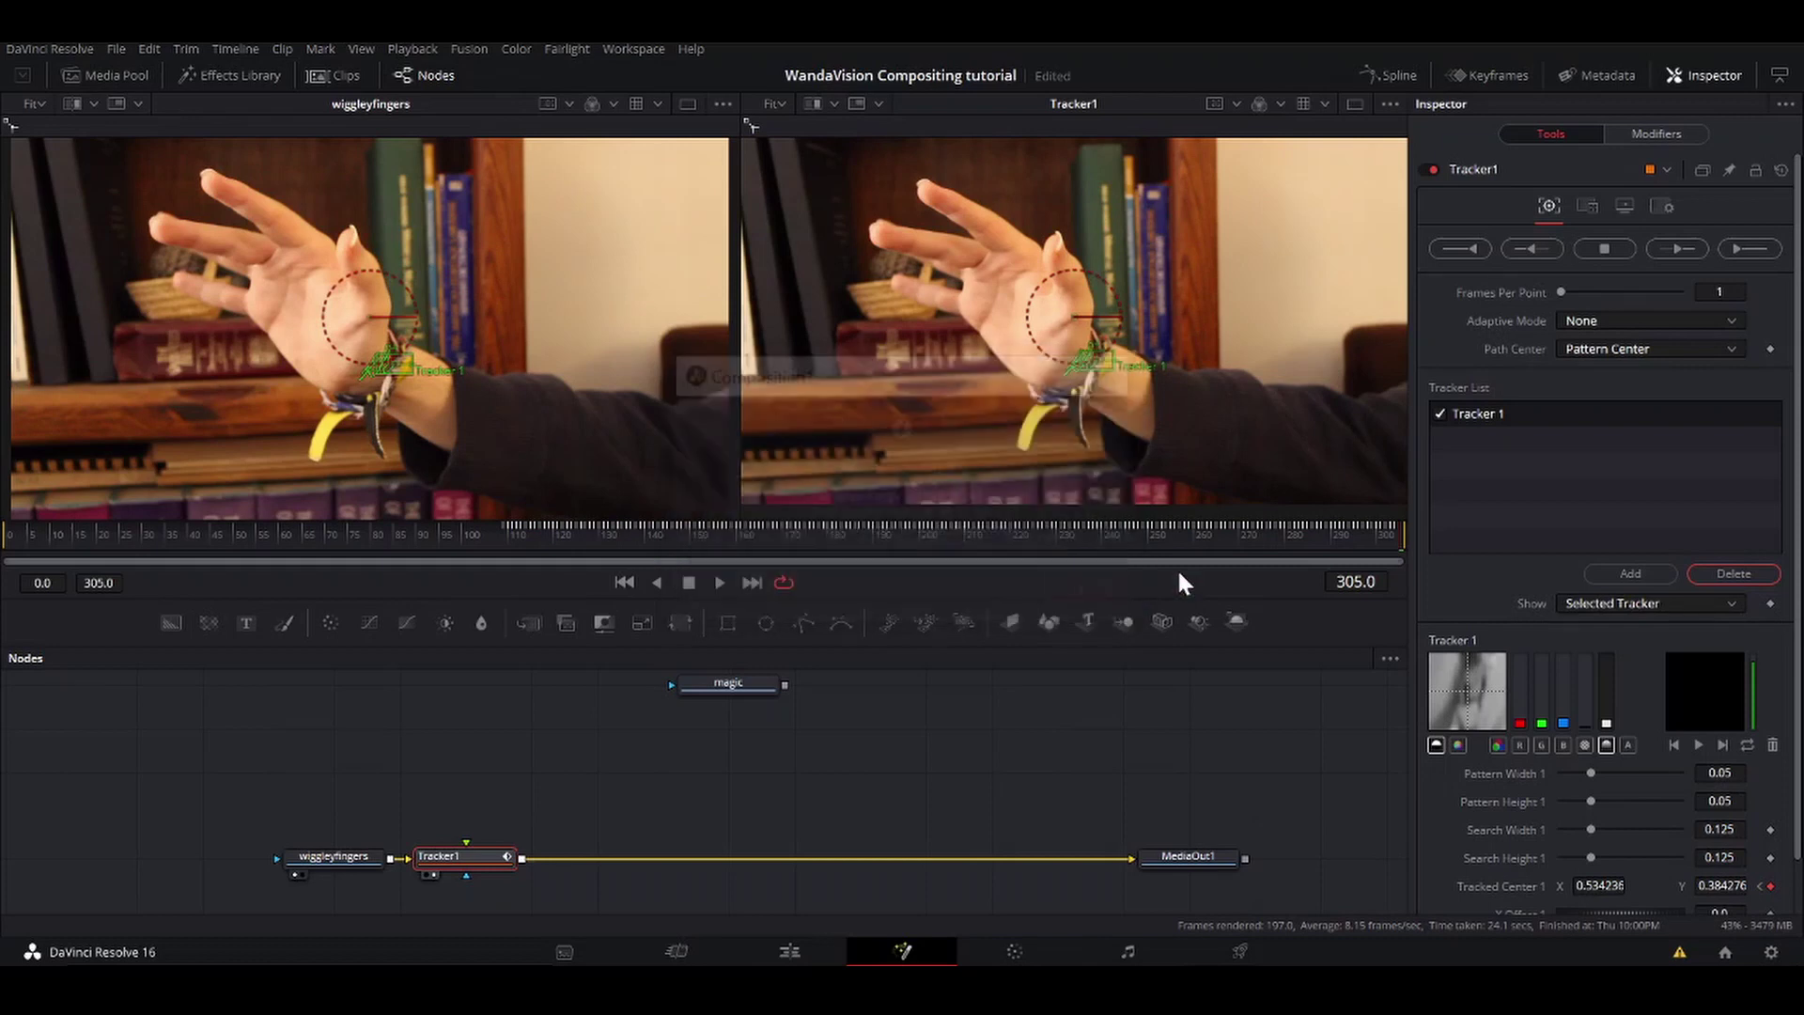
left_click_drag(1278, 539, 808, 537)
key("space")
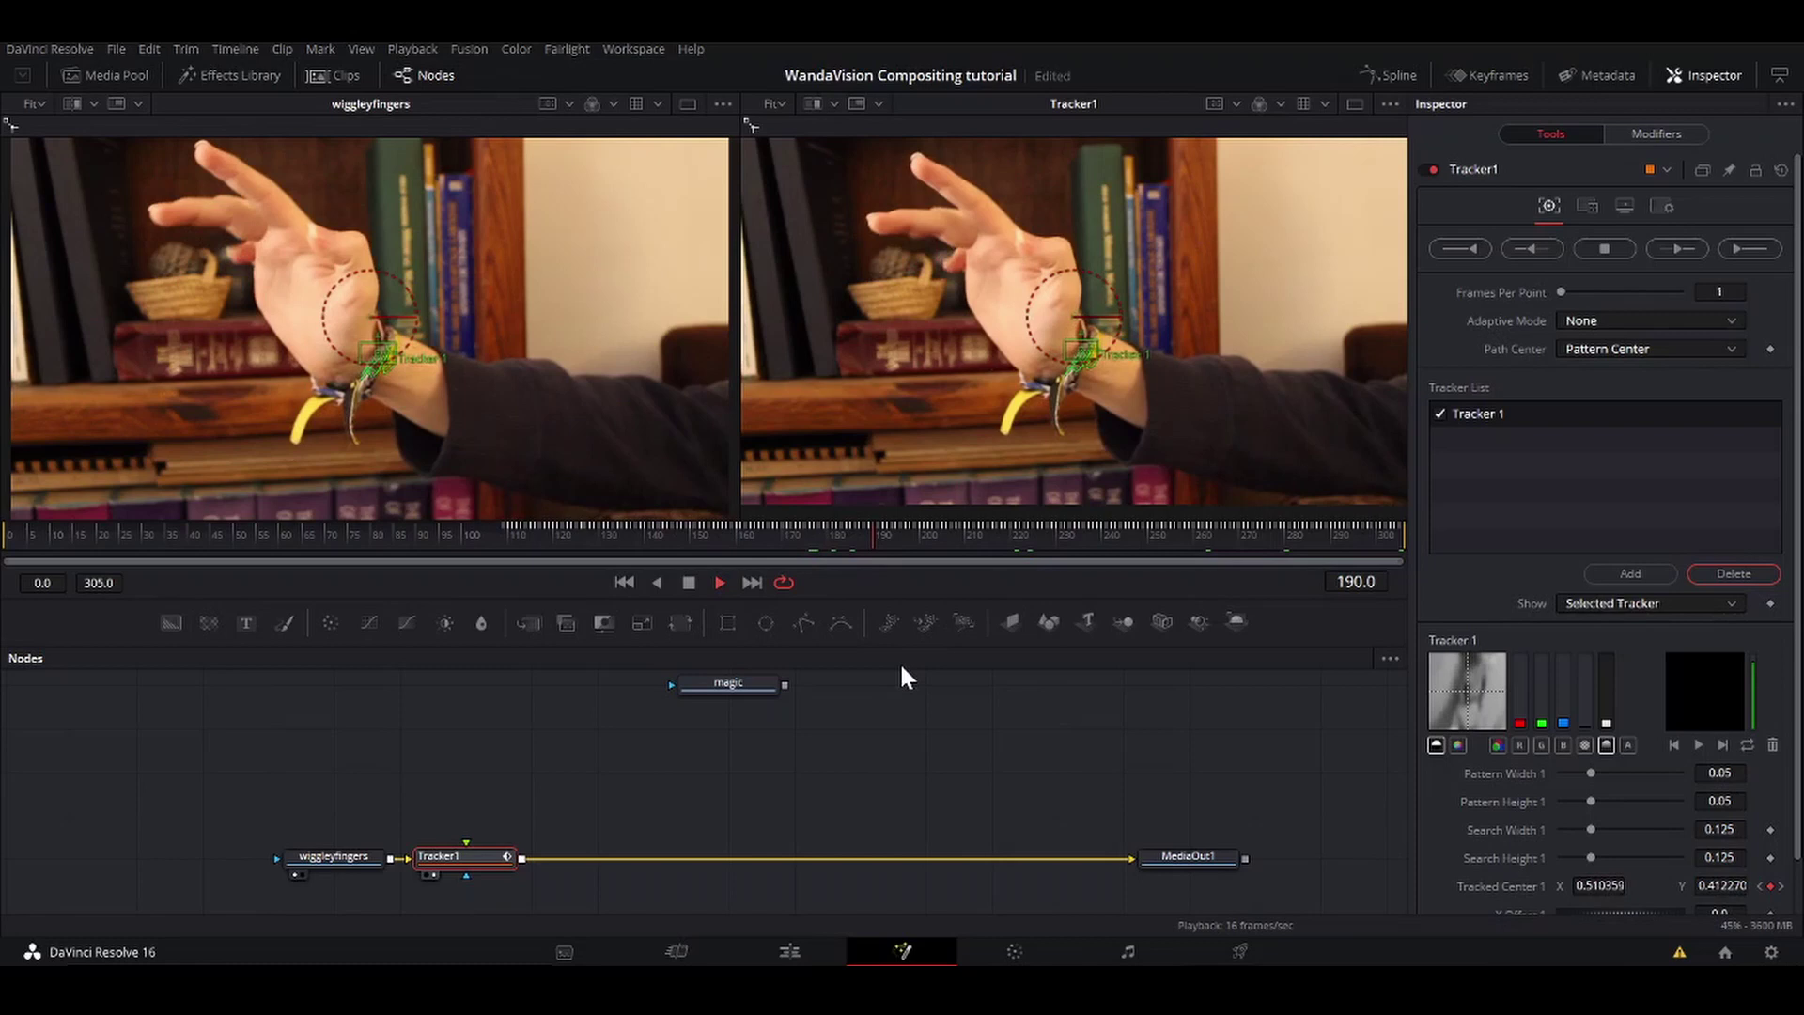
key("space")
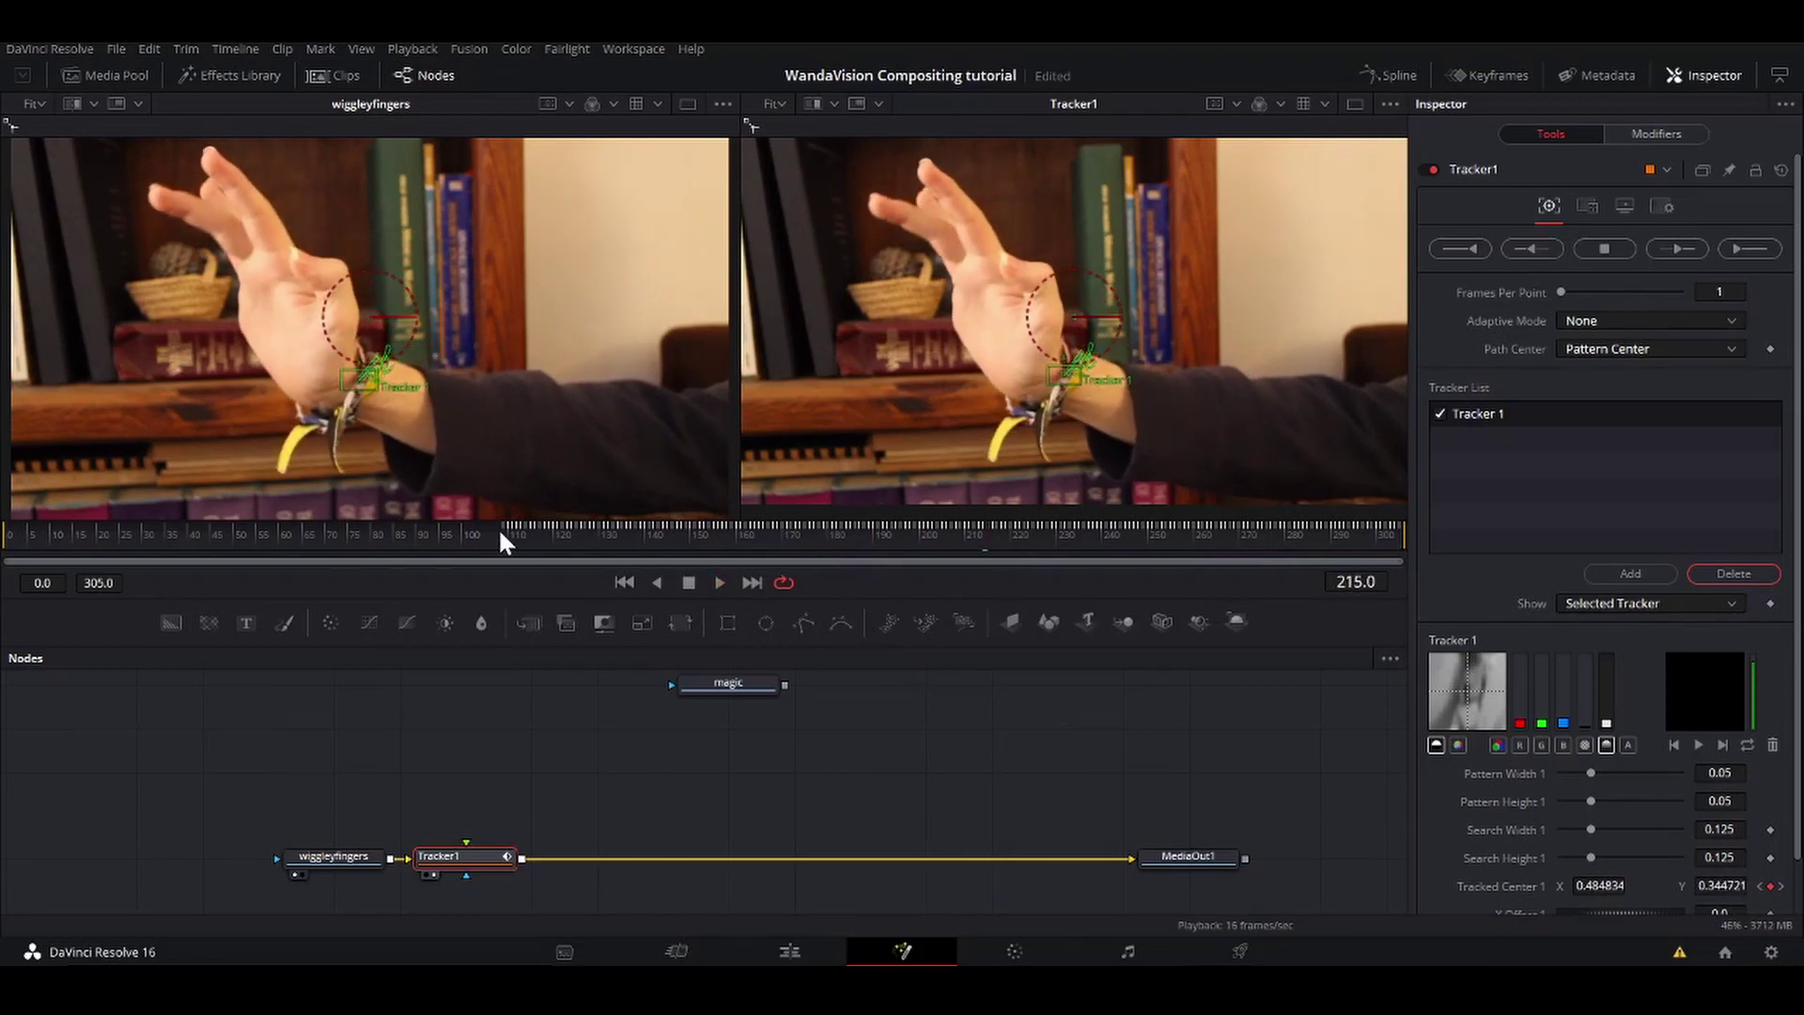
Step: Track the wrist backward from frame 109 to the start, review it, and connect magic into Tracker1
left_click(509, 532)
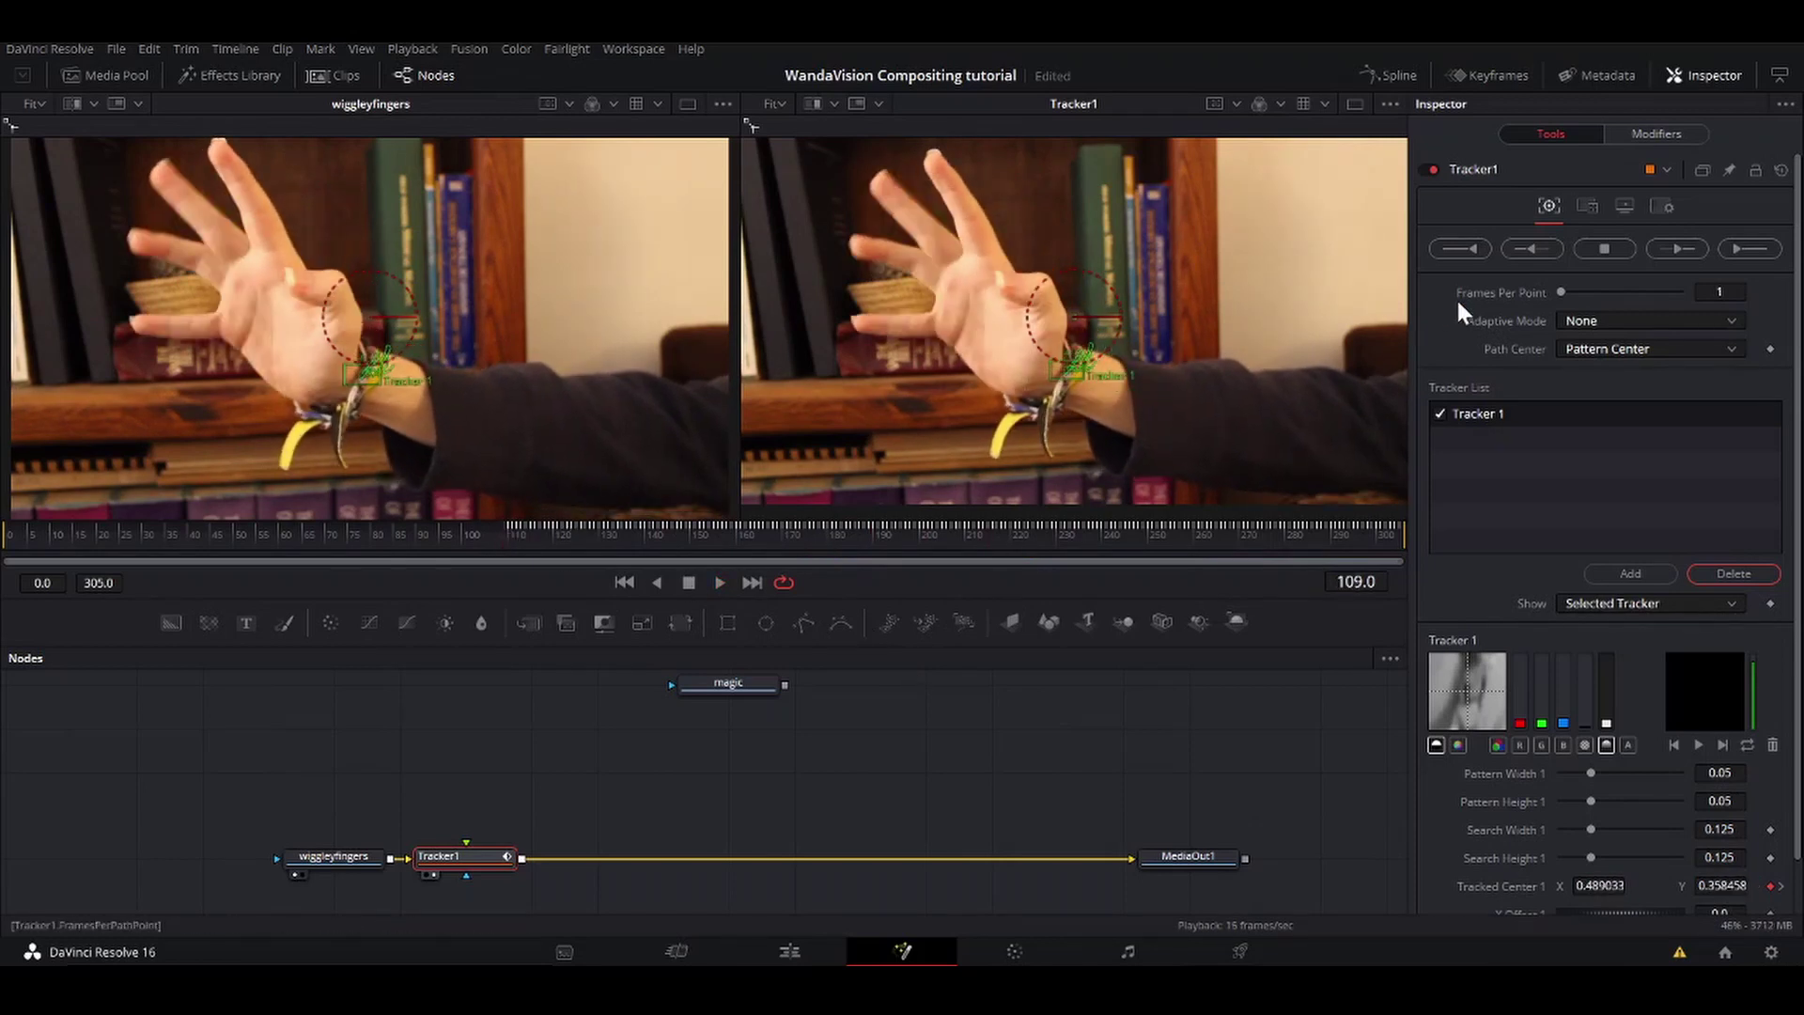
left_click(1538, 245)
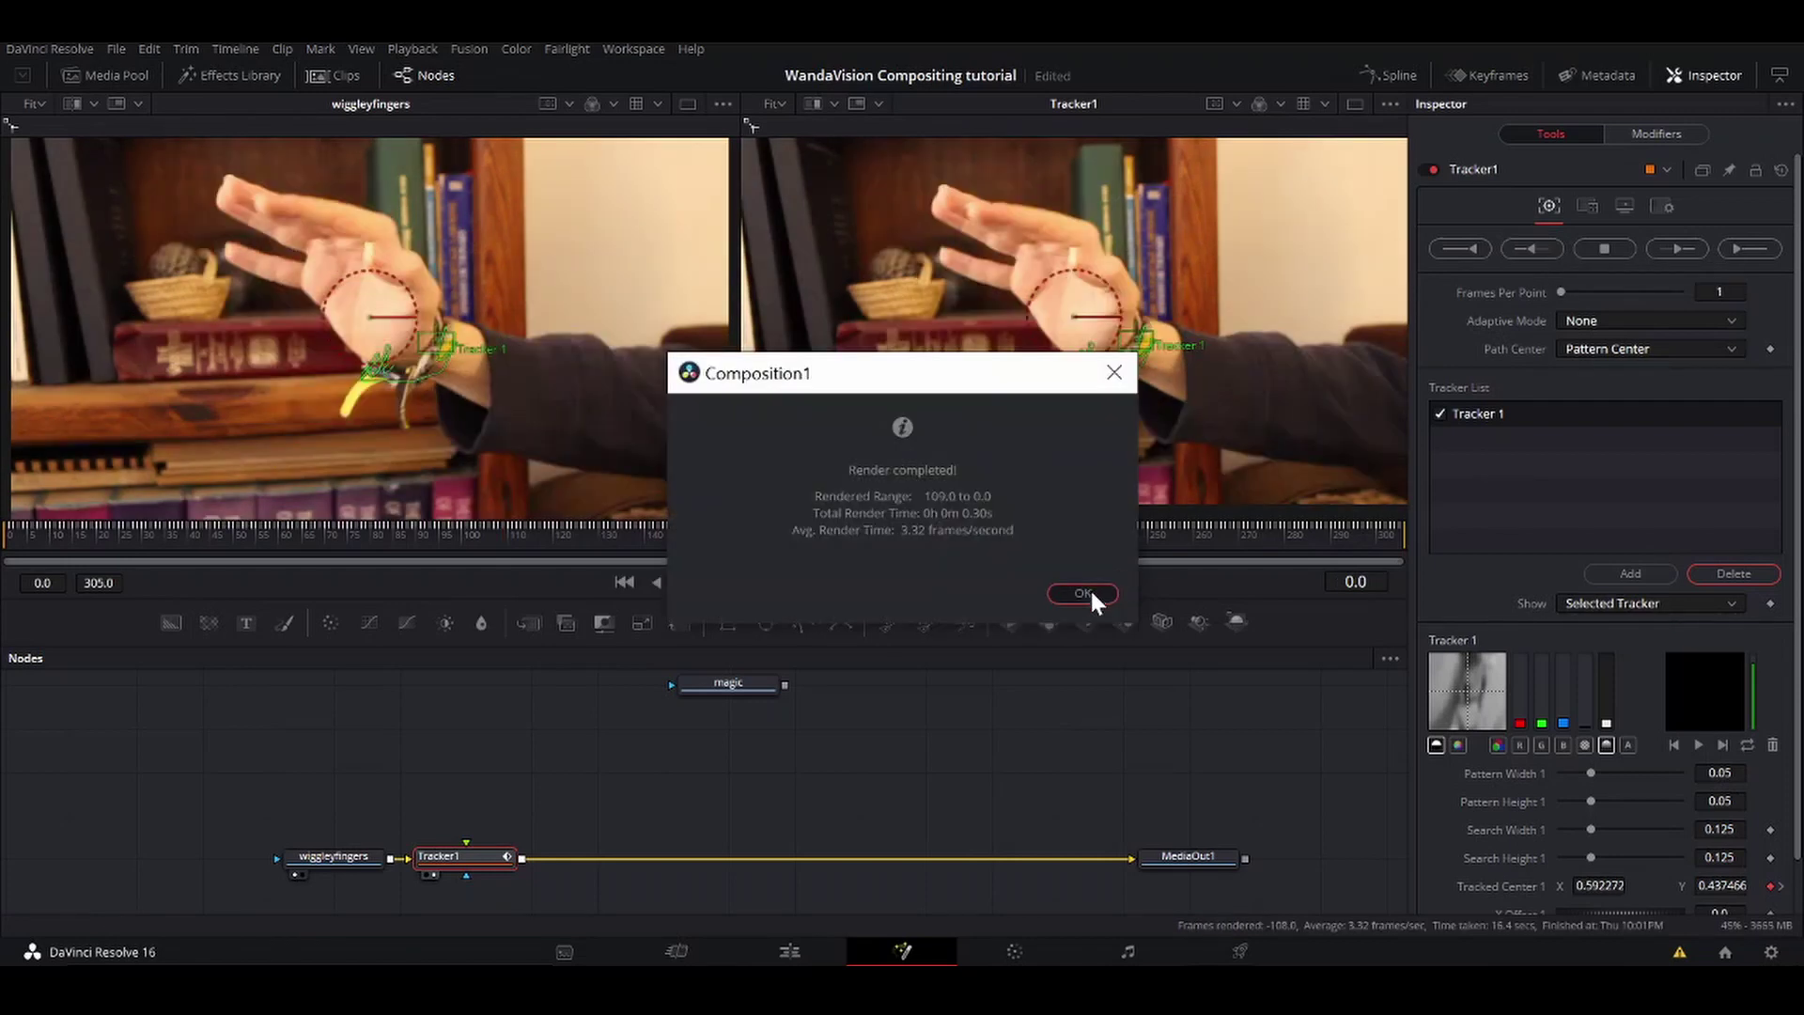
left_click(1088, 592)
left_click(719, 583)
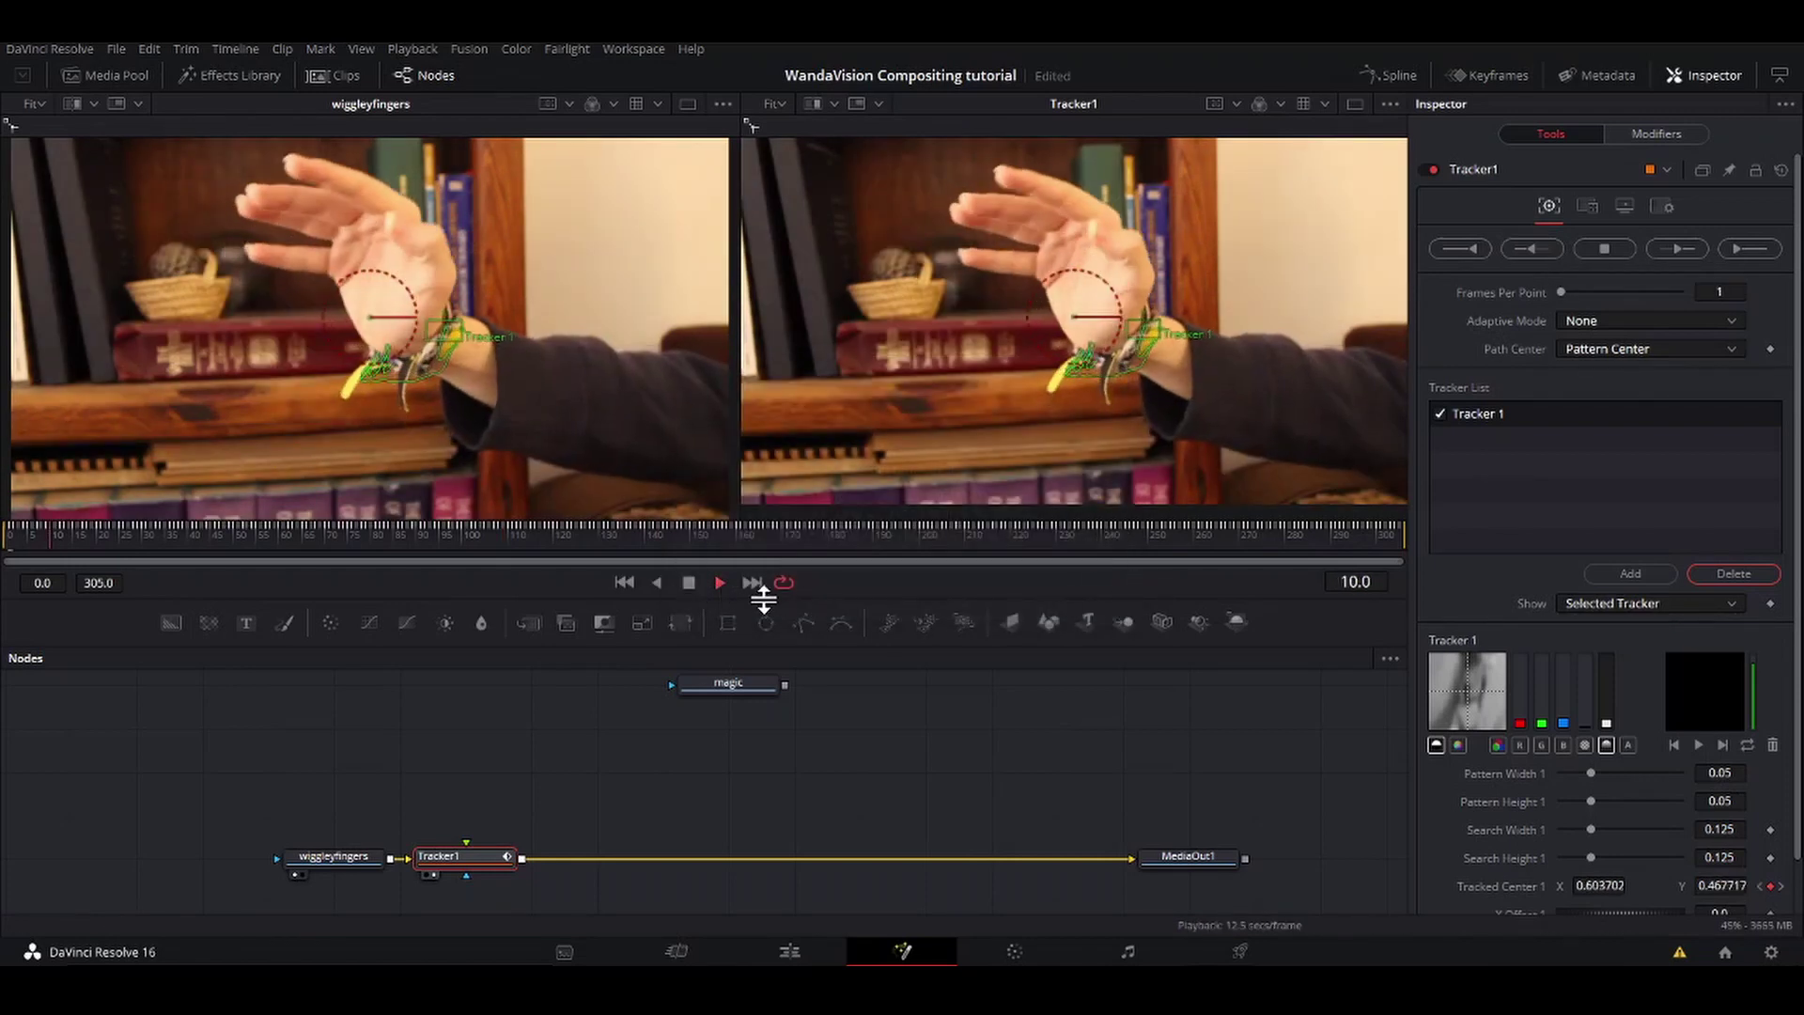
left_click(689, 582)
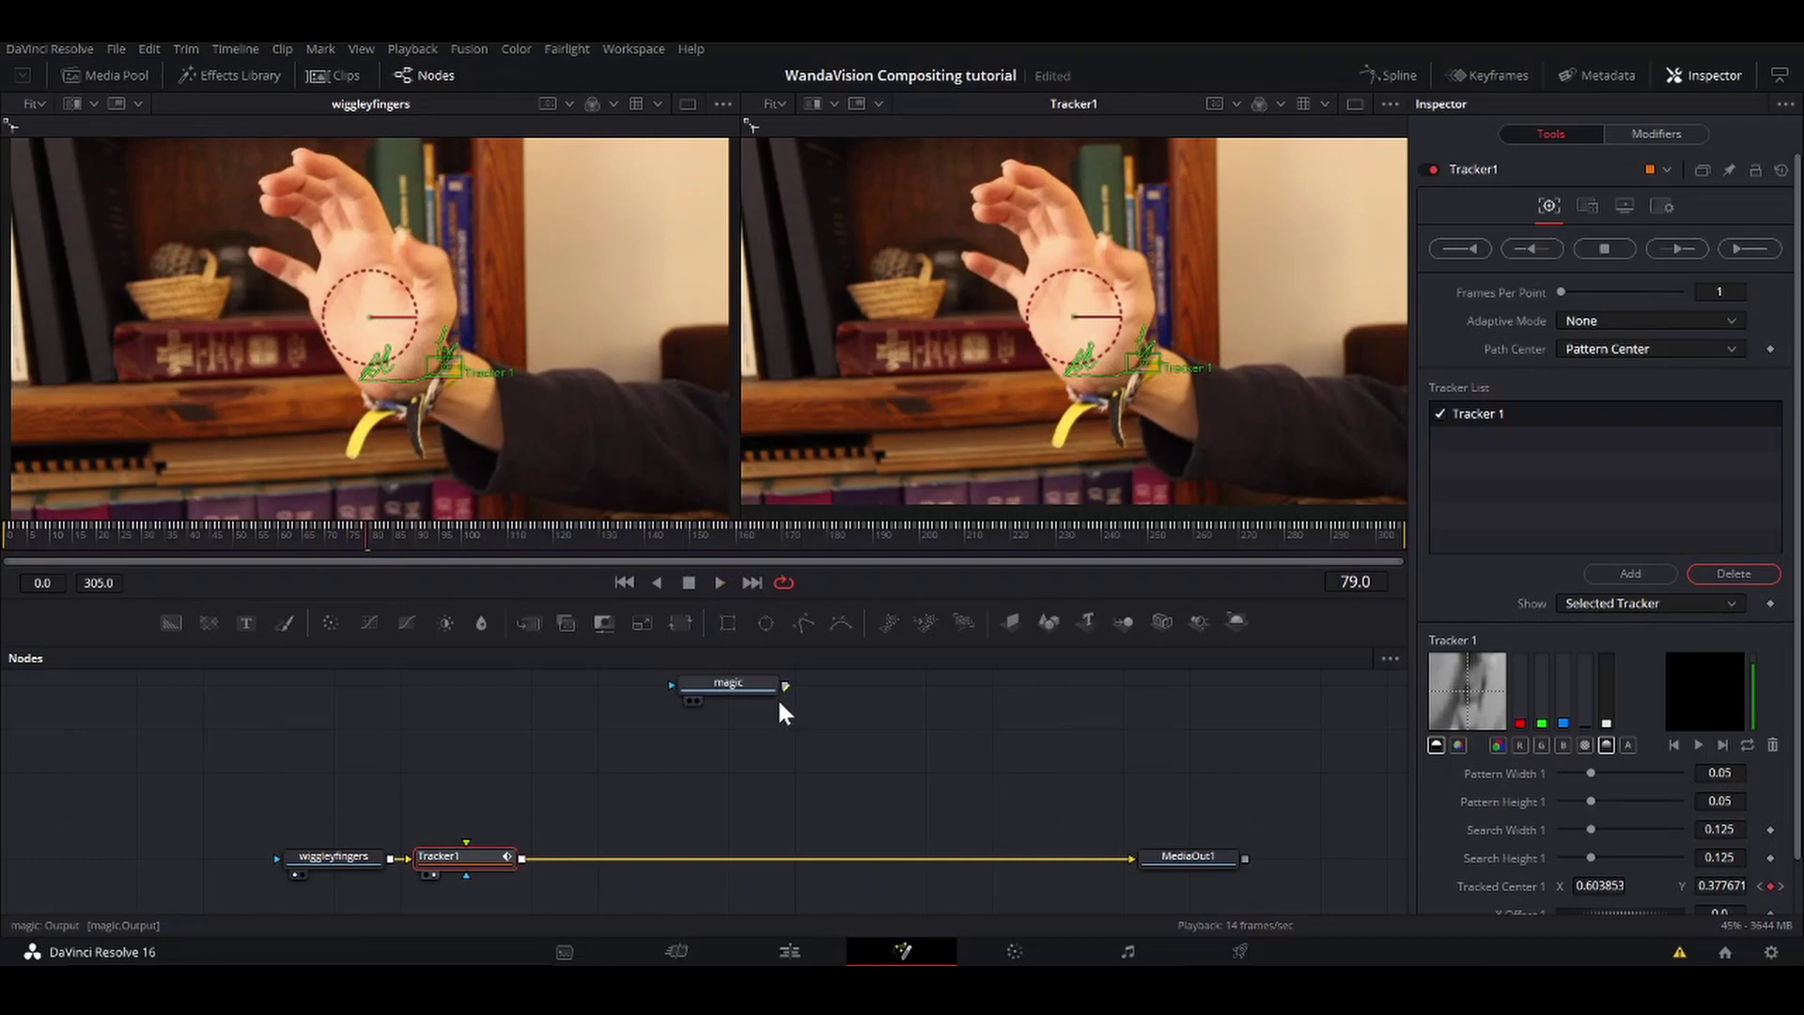
left_click_drag(785, 686, 461, 842)
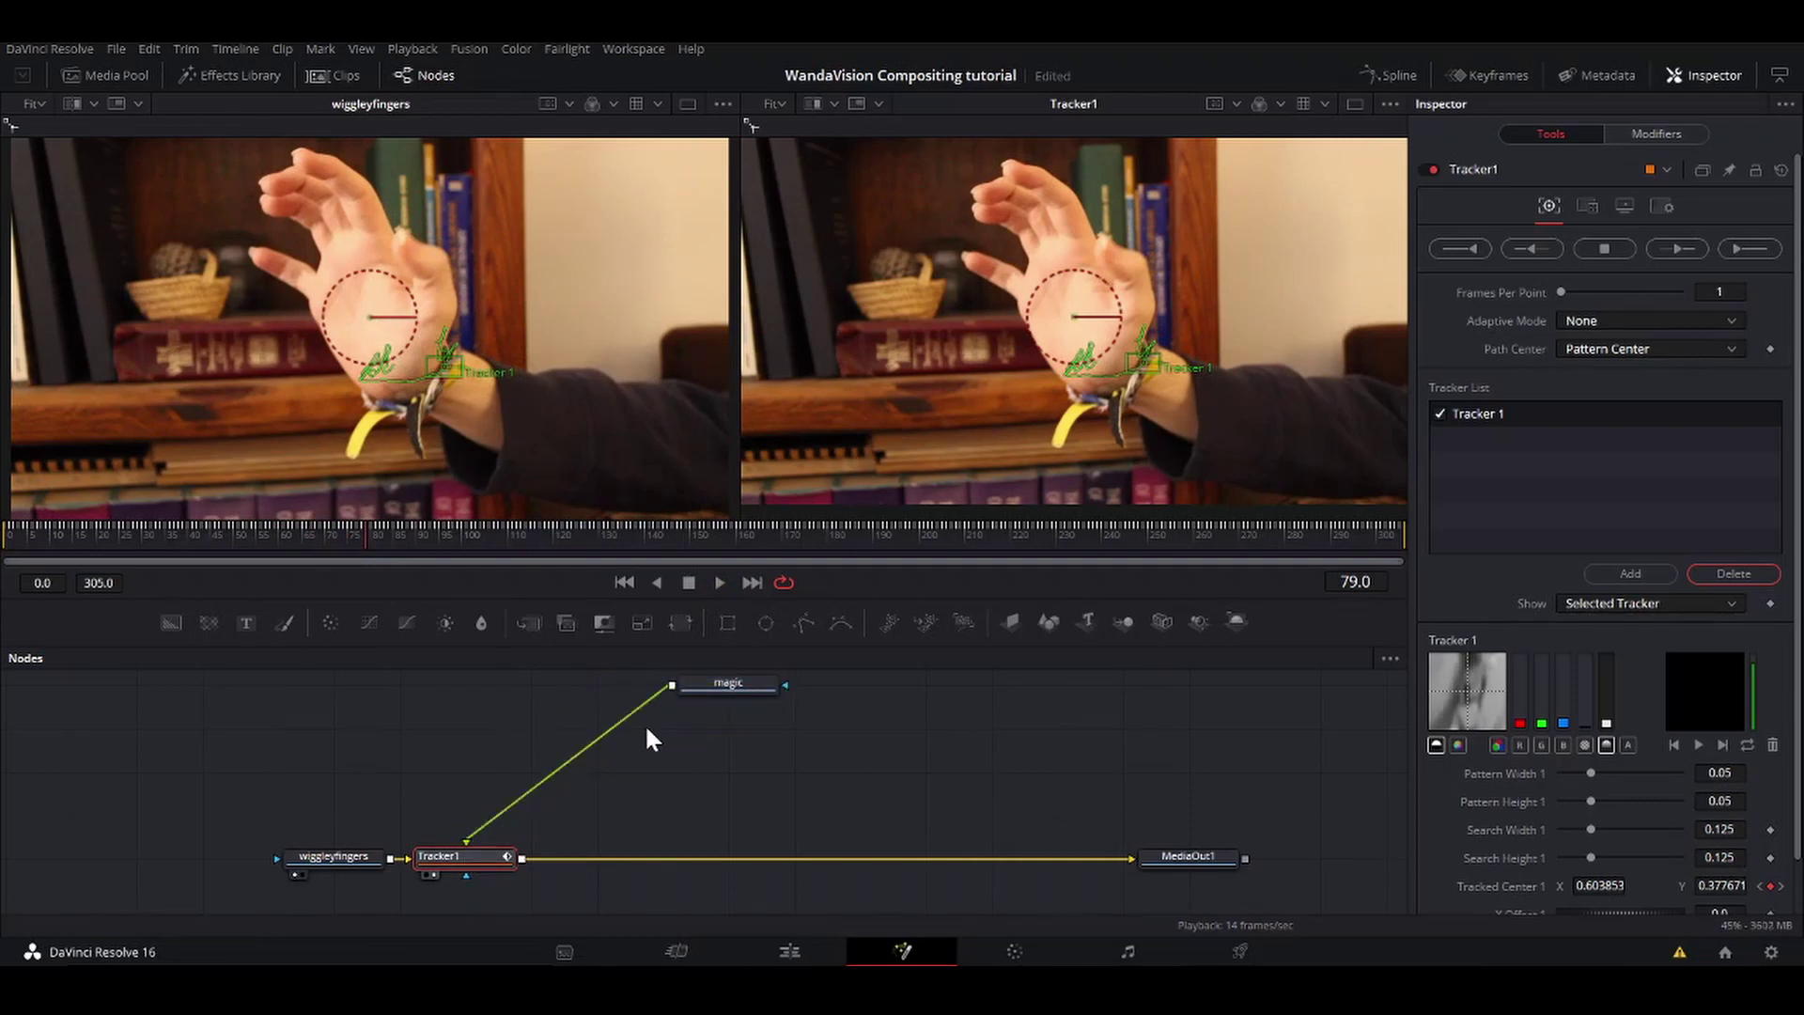
Step: Try Tracker1's Match Move operation with playback, then set the operation back to None
left_click(1588, 207)
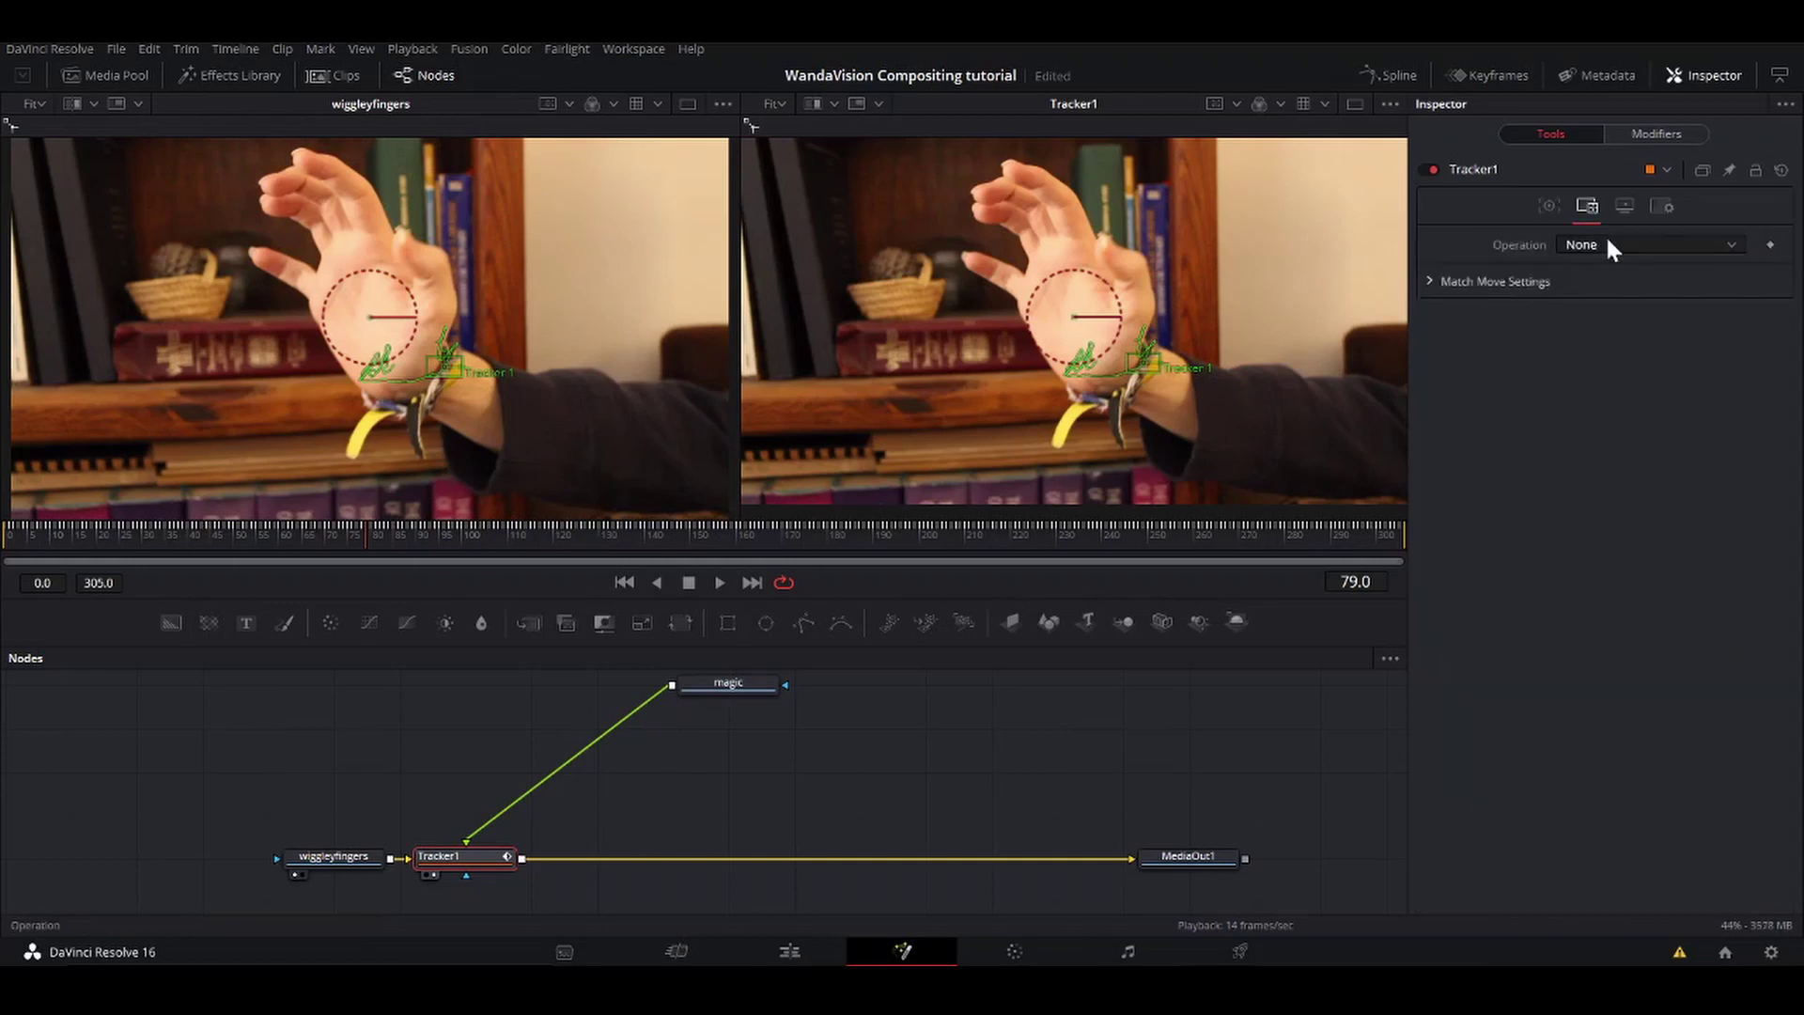
left_click(1611, 242)
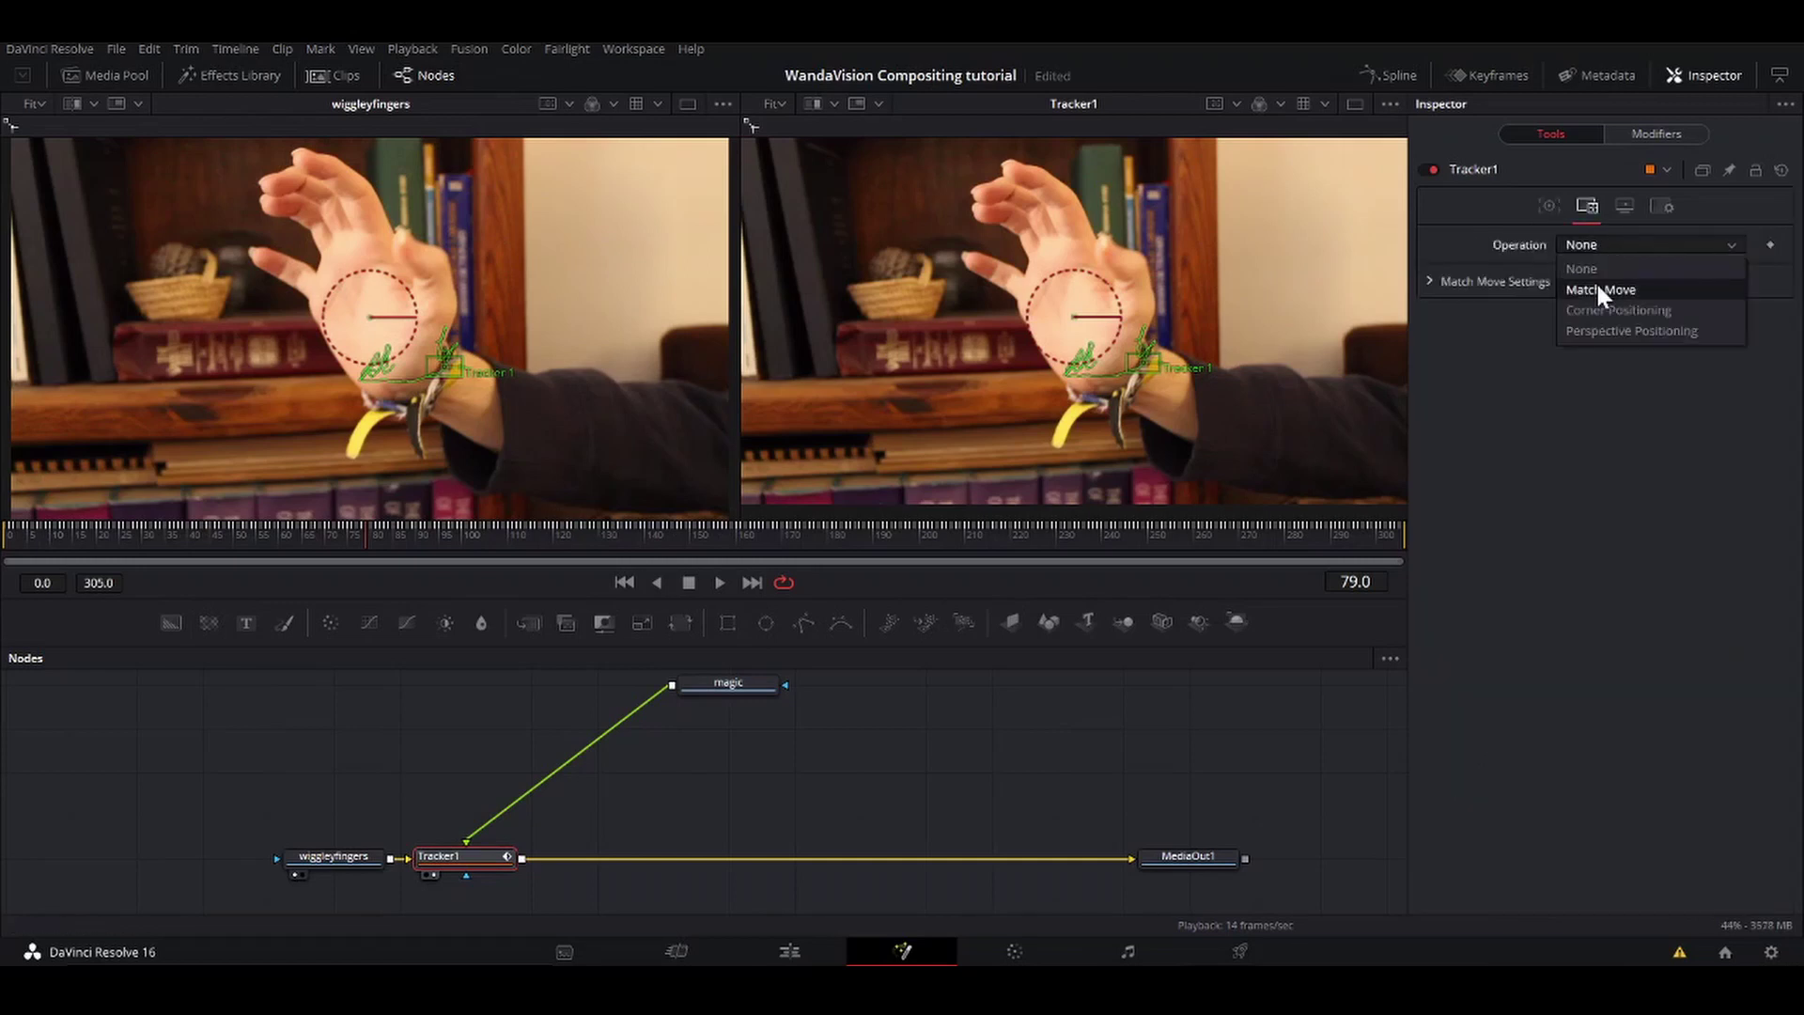
left_click(1596, 280)
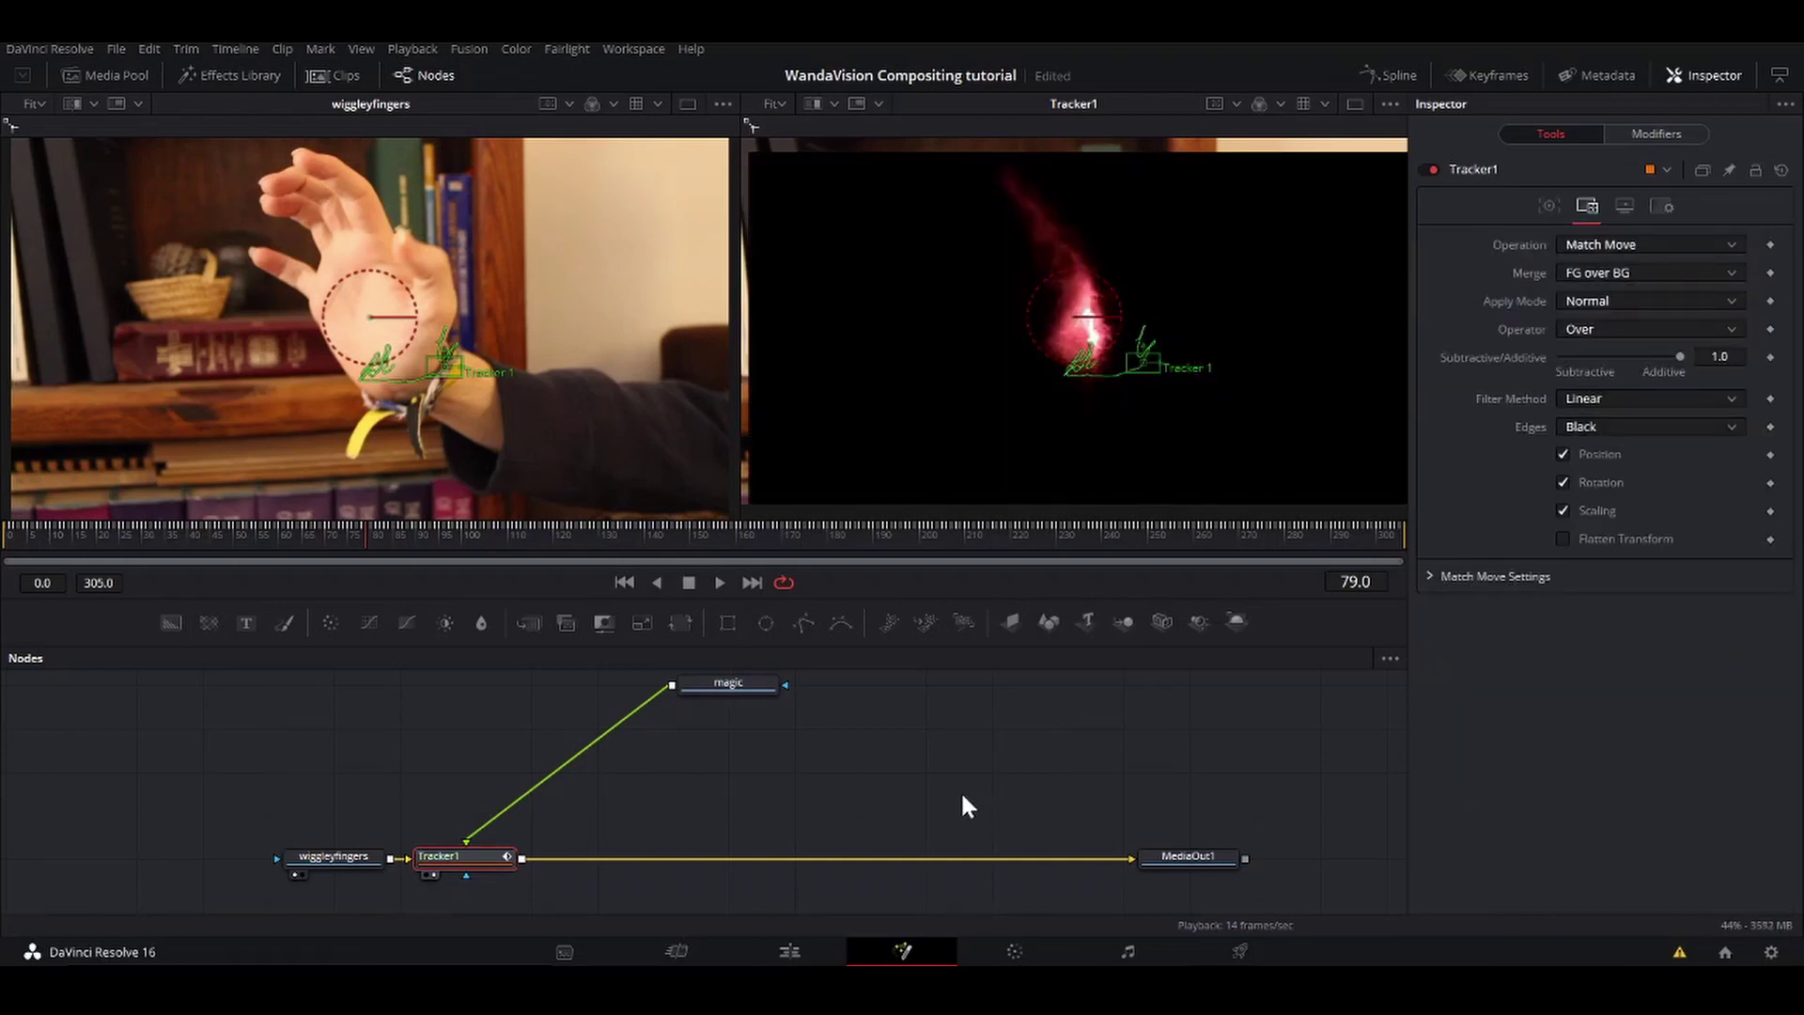
key("space")
key("space")
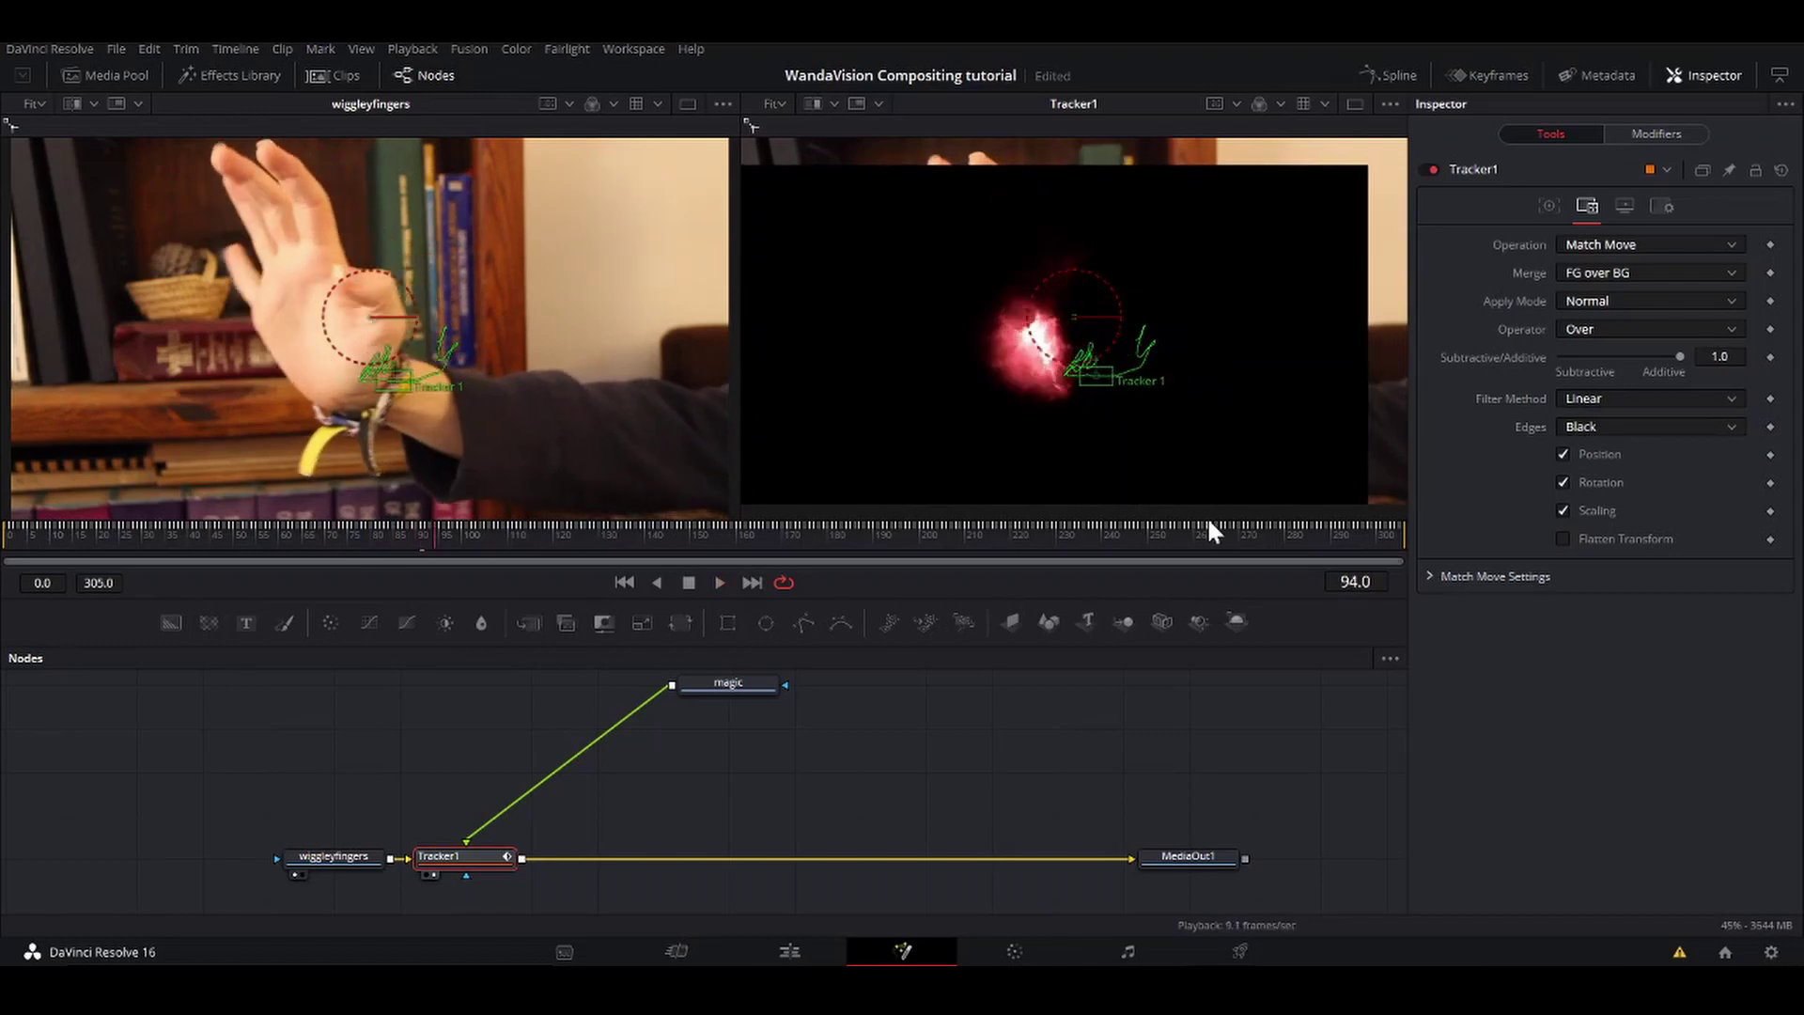
left_click(1596, 247)
left_click(1588, 269)
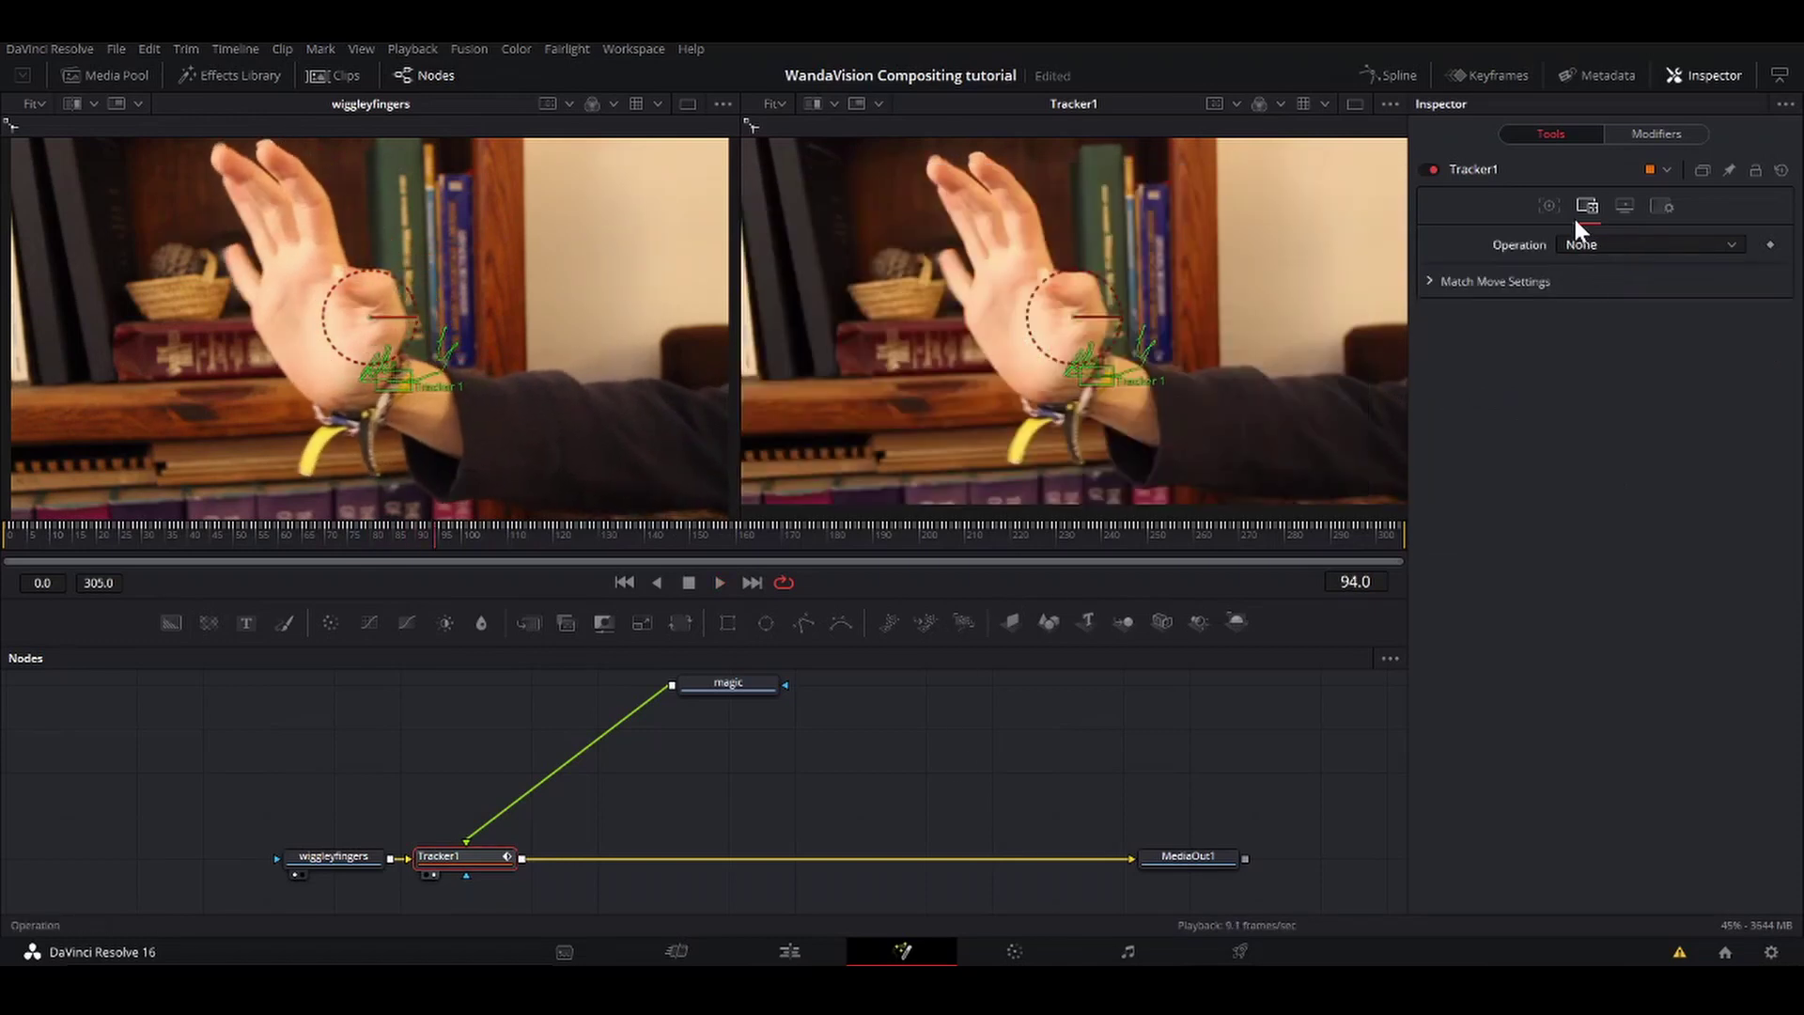
Step: Delete the magic-to-Tracker1 link and pull Tracker1 out of the node chain
left_click(499, 810)
key("Delete")
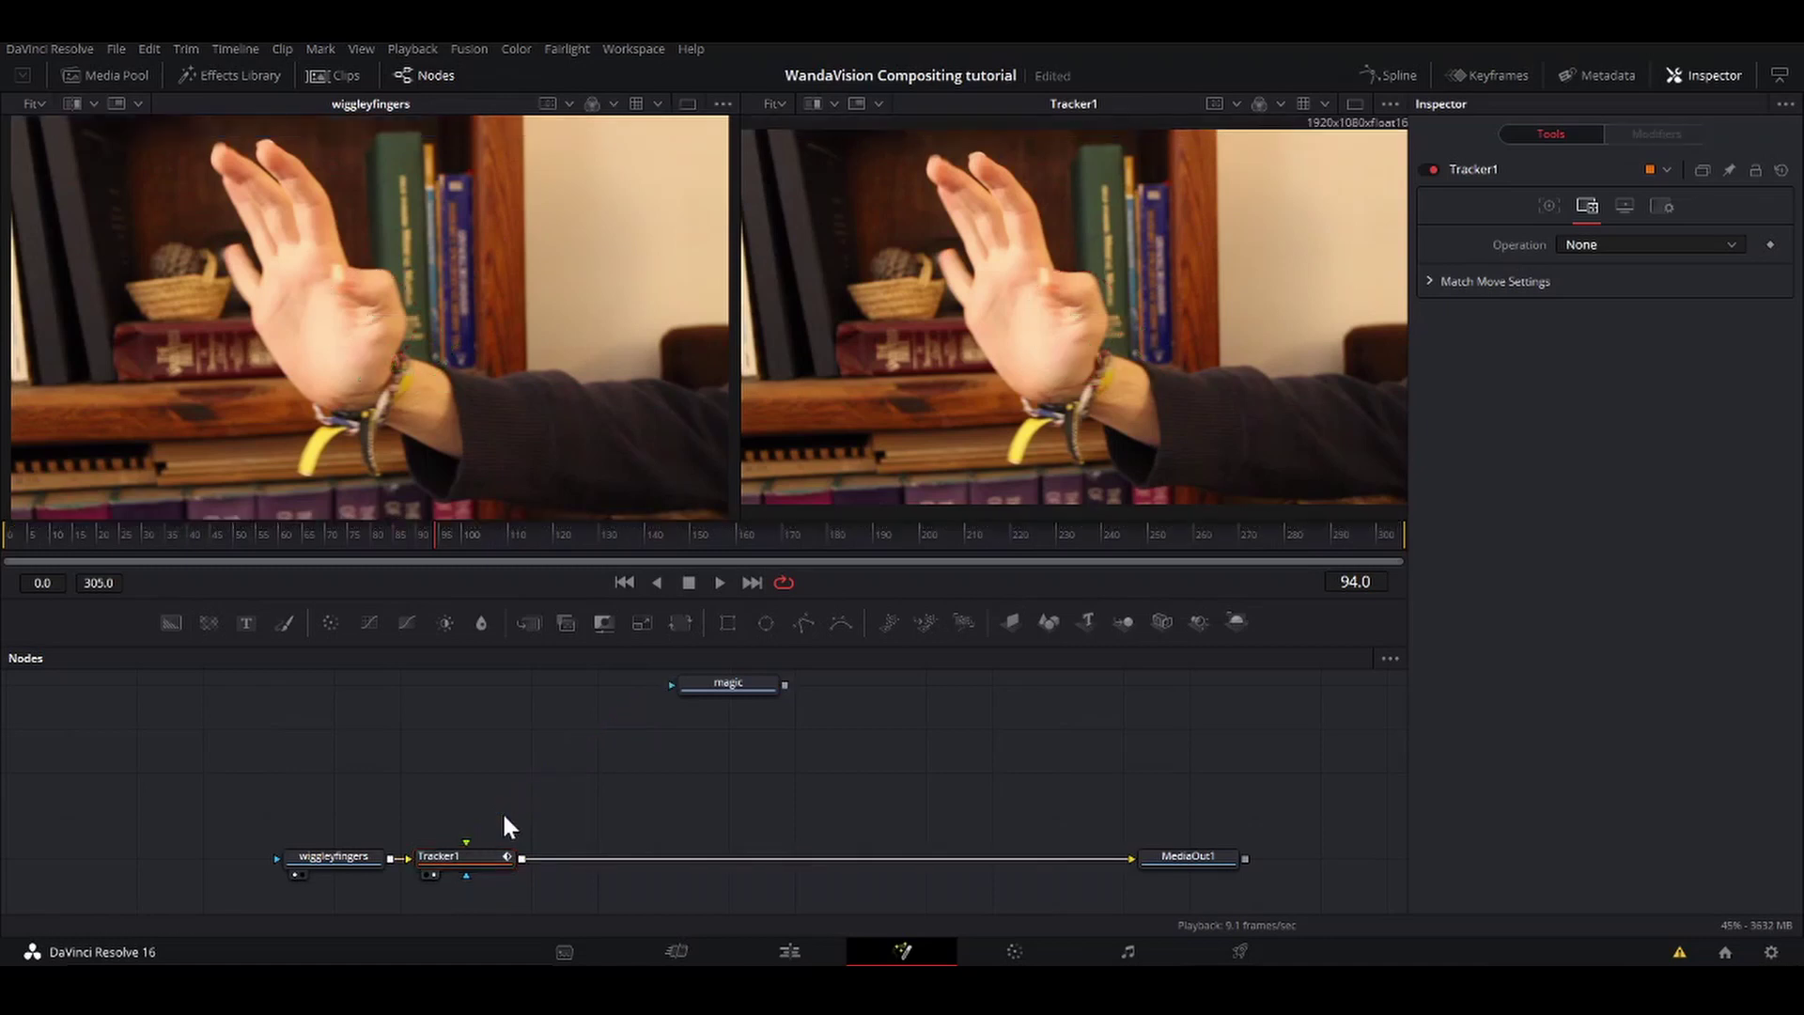
left_click(485, 865)
left_click_drag(498, 862, 284, 728)
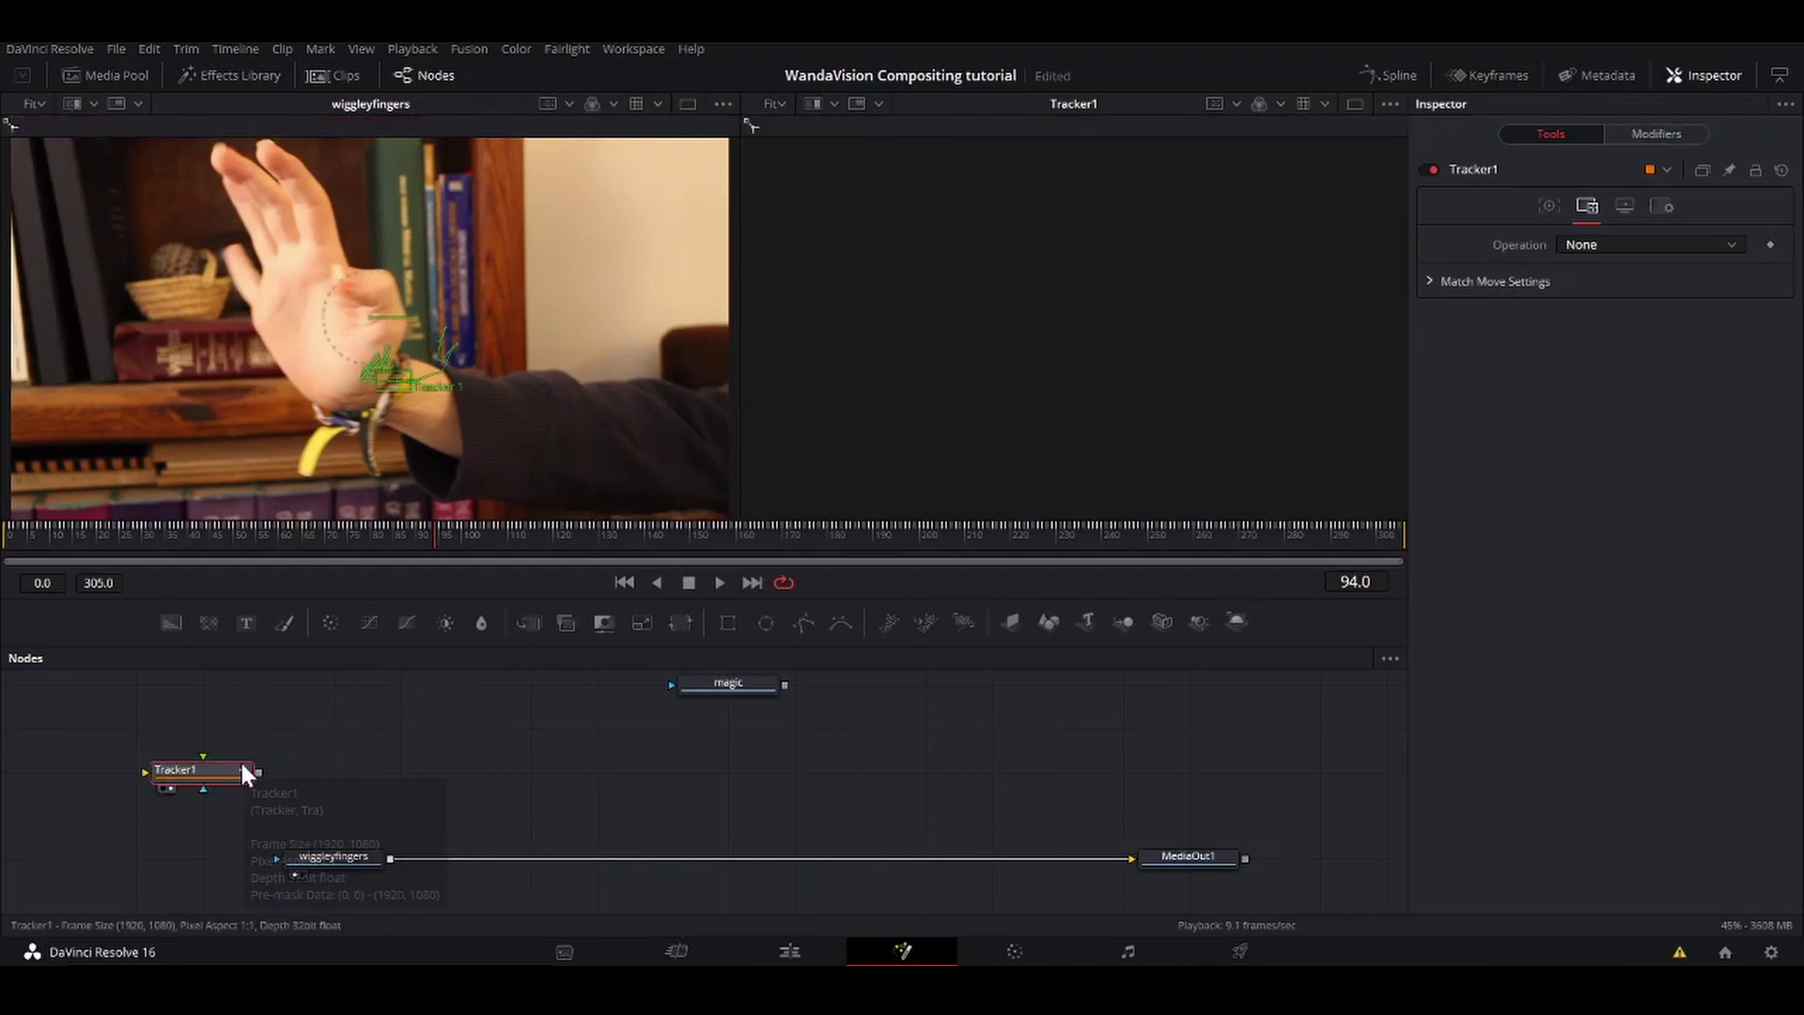
Step: Rename Tracker1 to 'hand_track' and move it further up and left
key("F2")
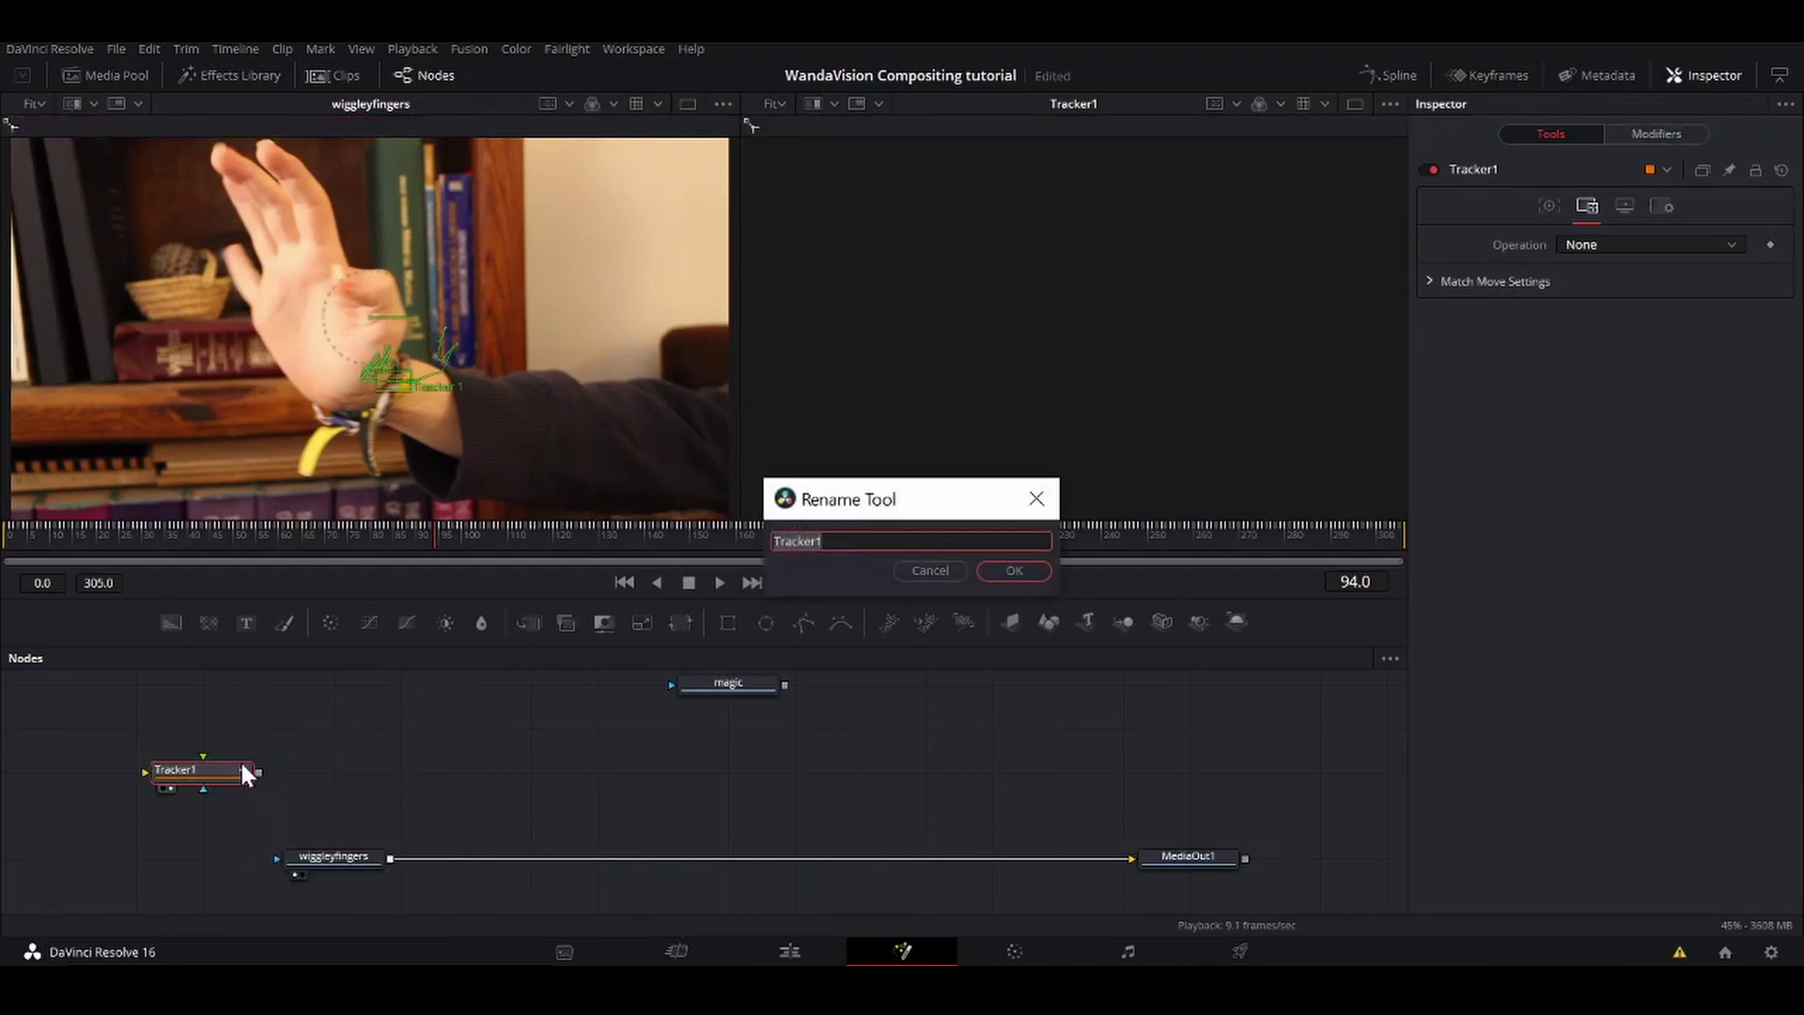
type("hand_t")
key("Return")
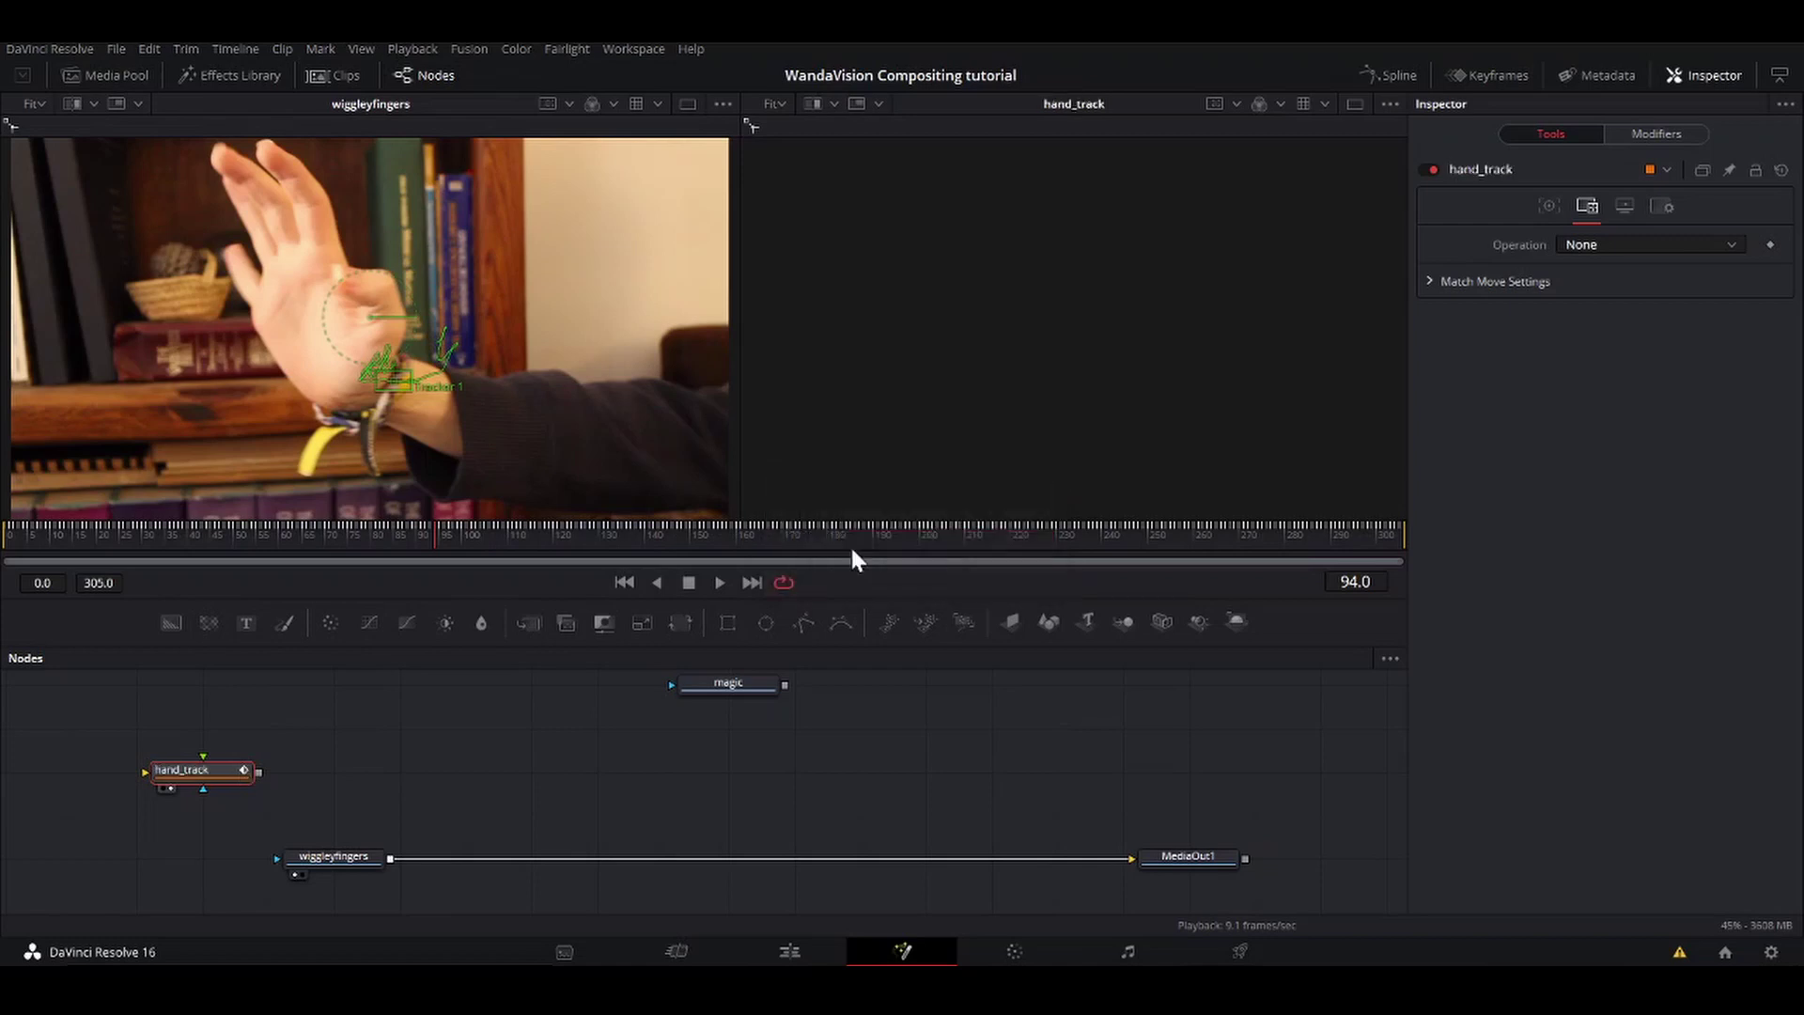
left_click_drag(226, 770, 166, 746)
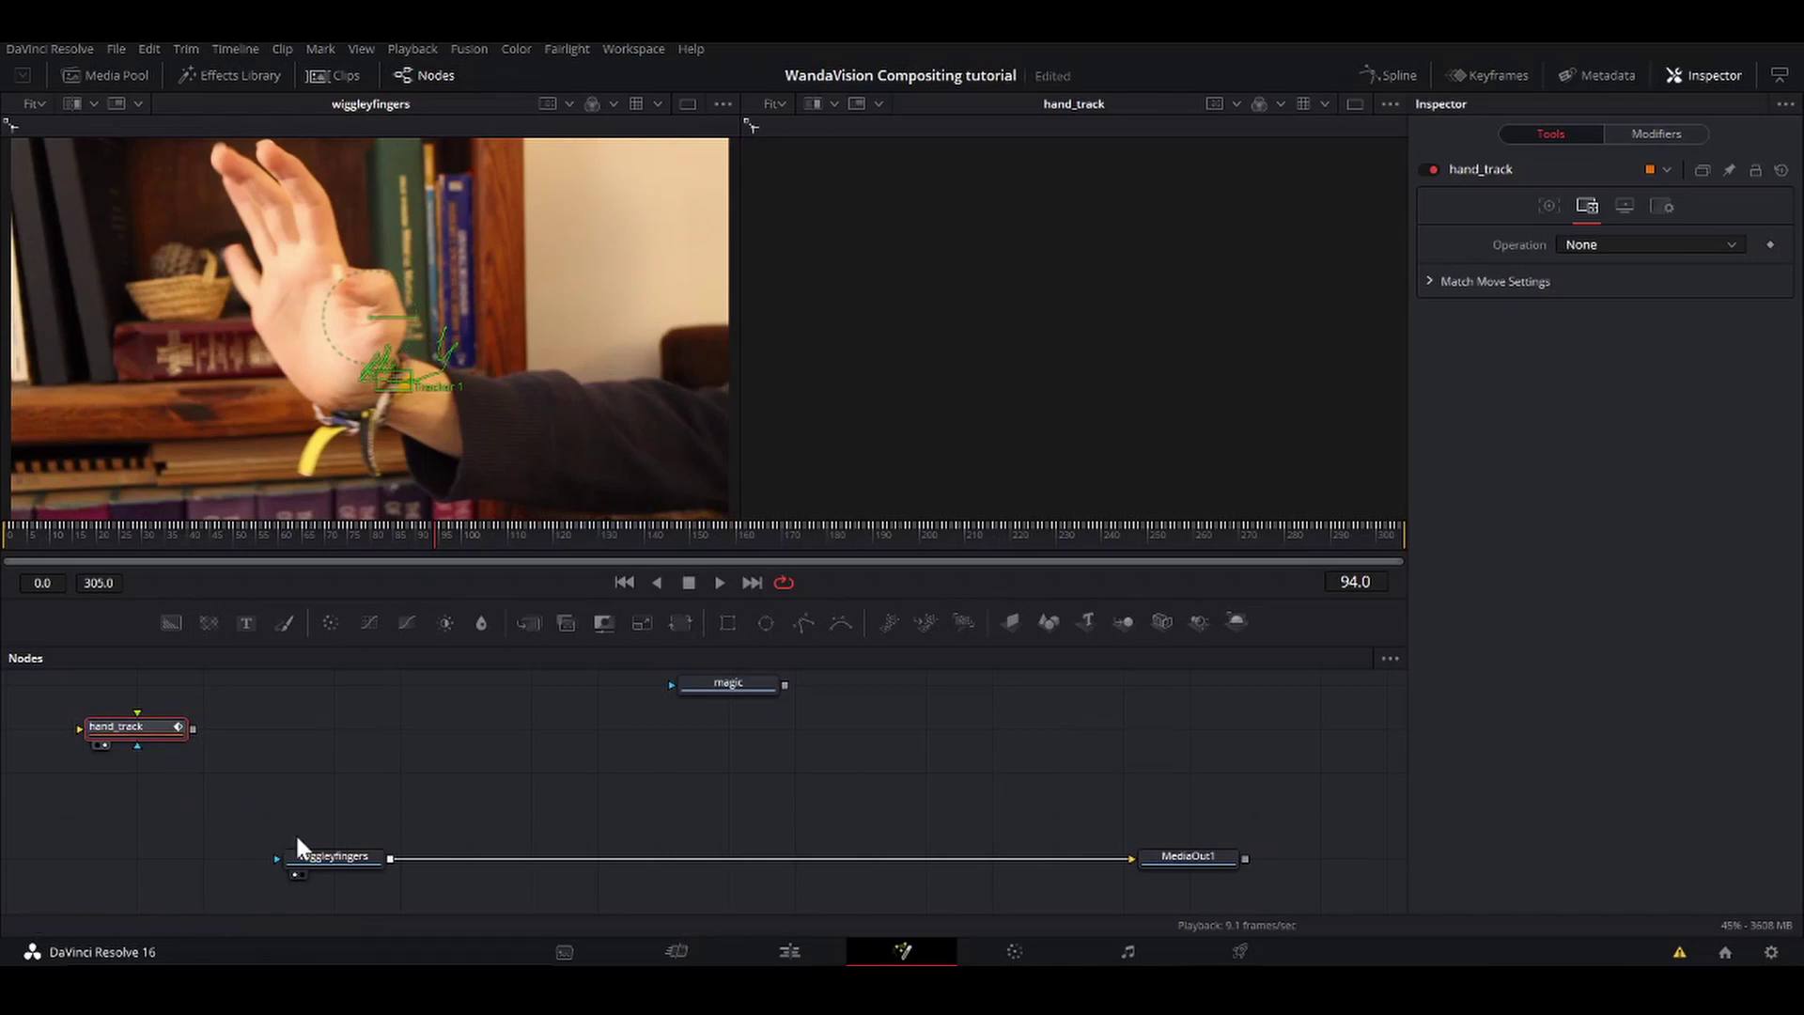
Step: Display the magic clip in the right viewer
scroll(750, 686, "up", 1)
left_click(750, 696)
key("2")
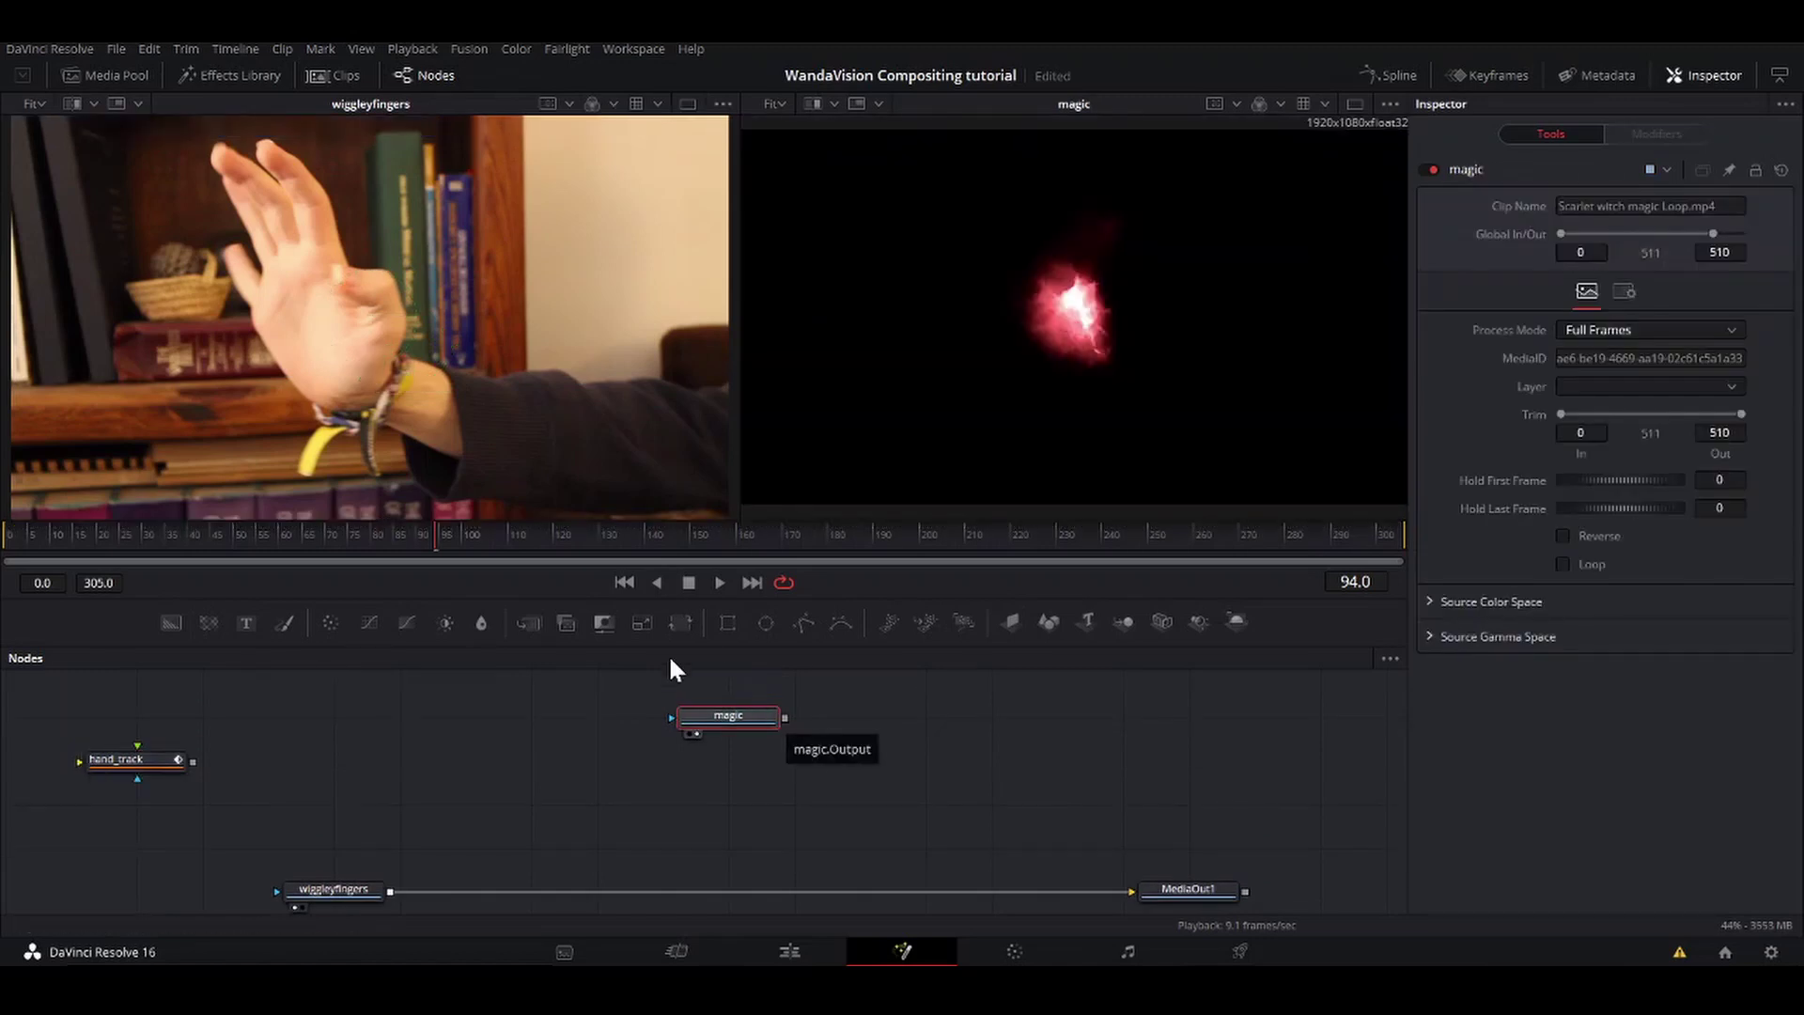
Step: Merge the magic clip over the wiggleyfingers footage in Screen apply mode and view Merge1
left_click_drag(786, 717, 848, 736)
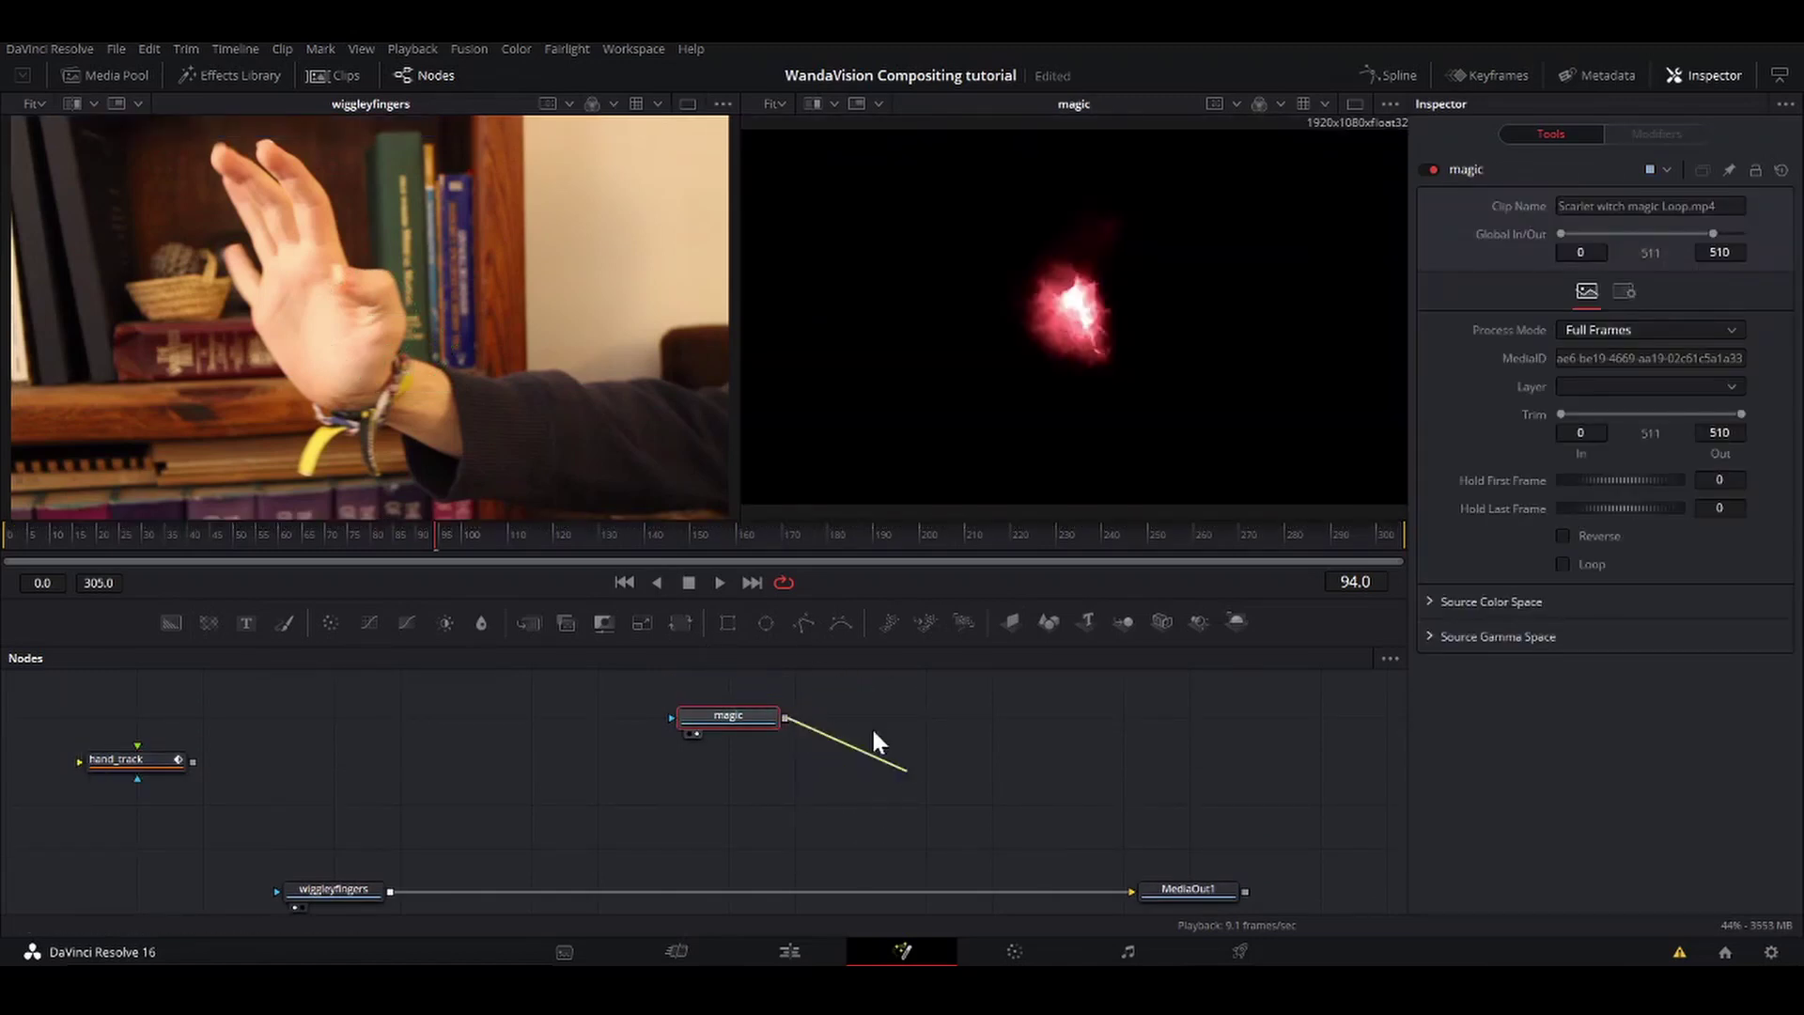
left_click_drag(684, 759, 387, 897)
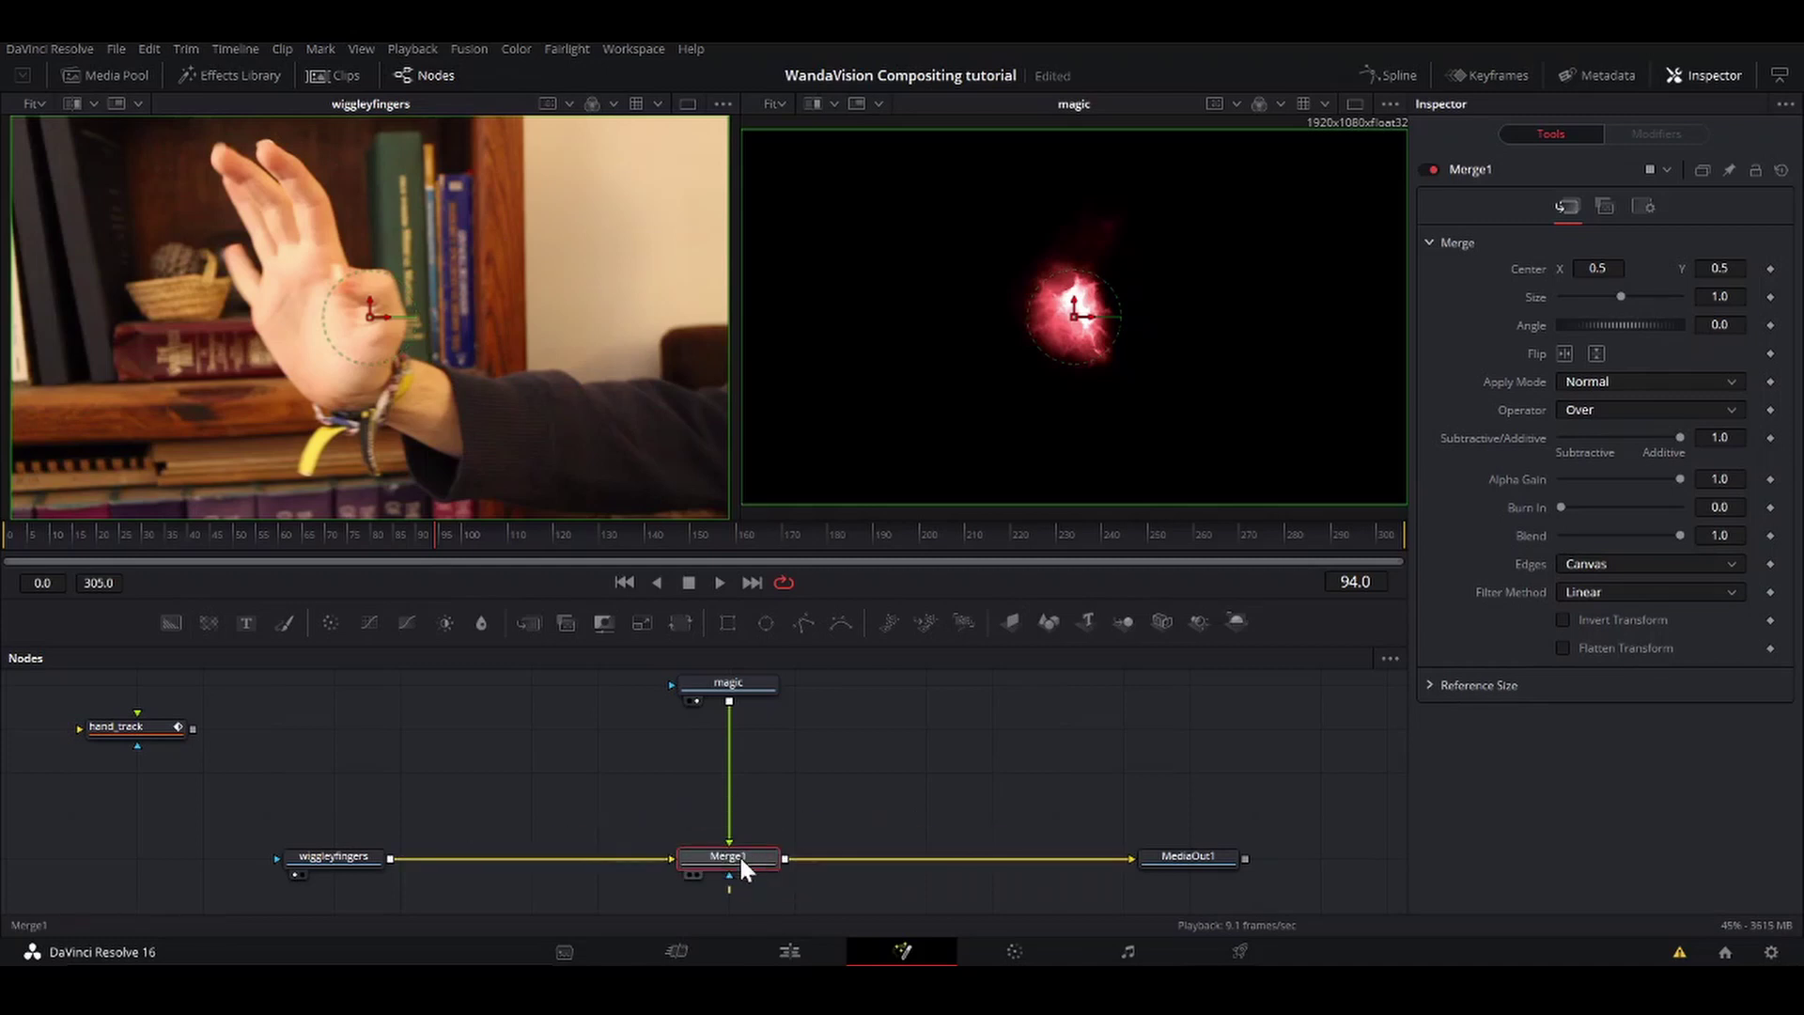
key("2")
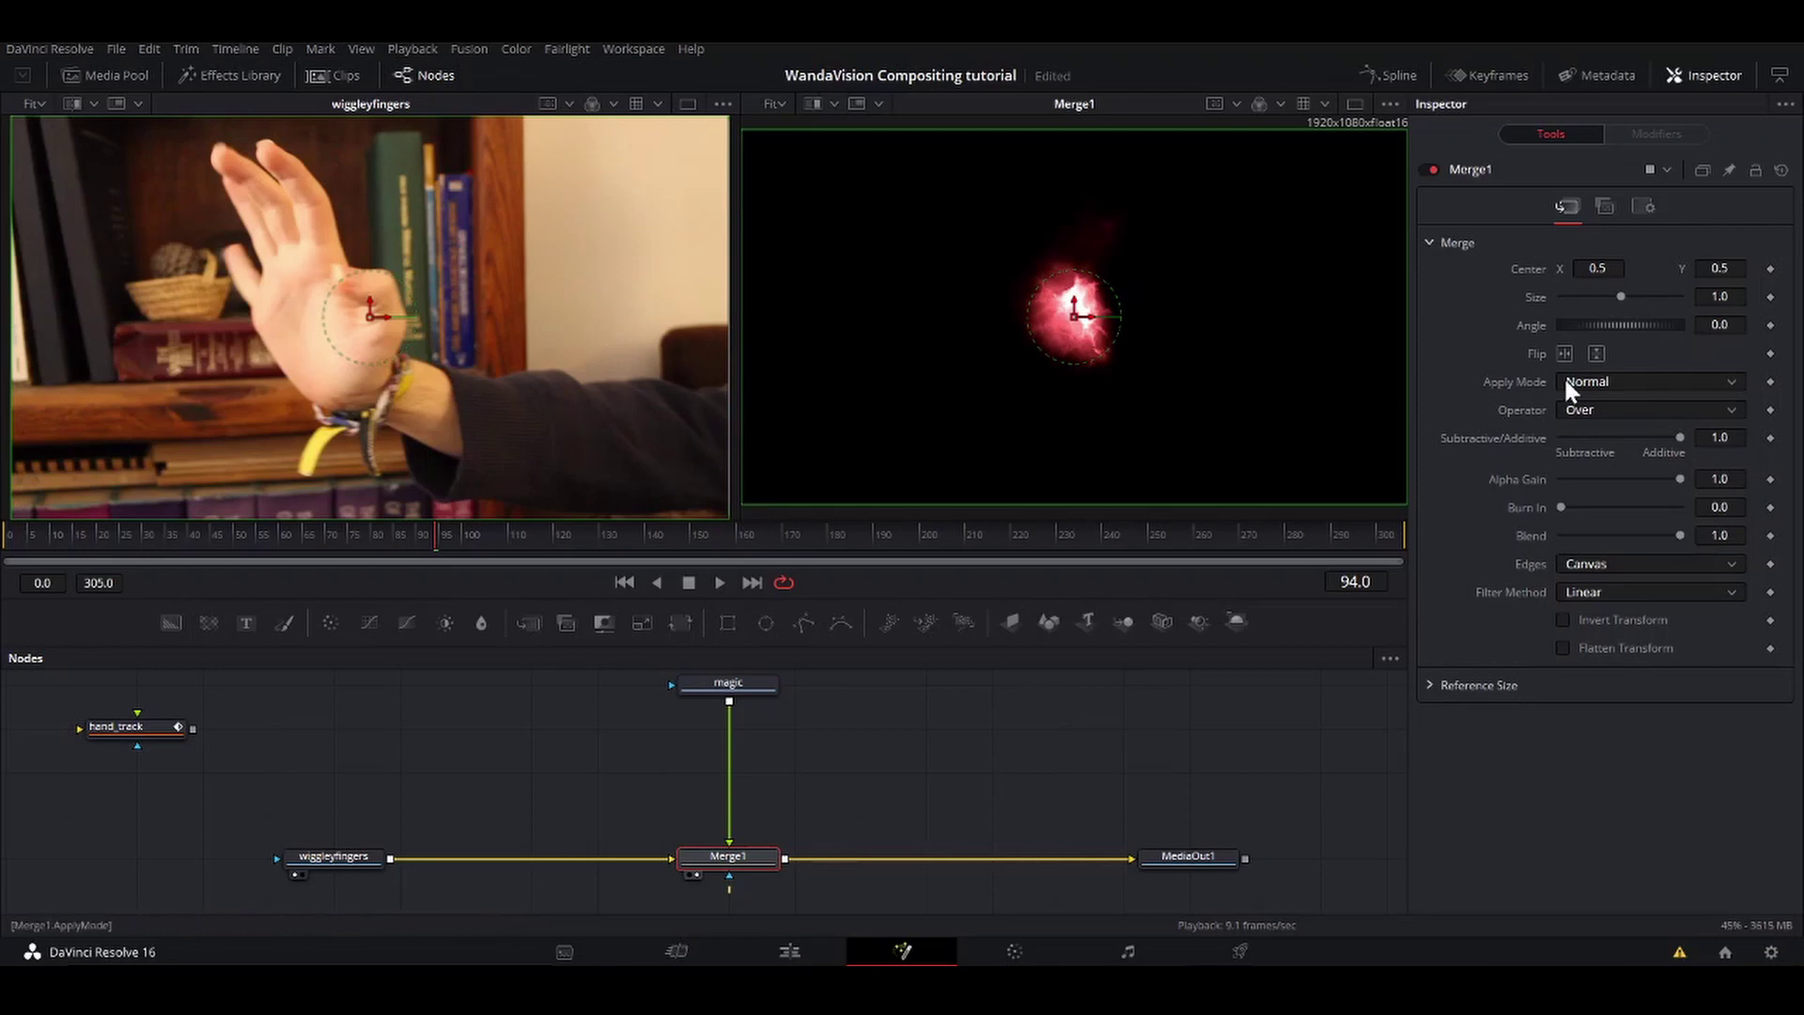
left_click(1625, 383)
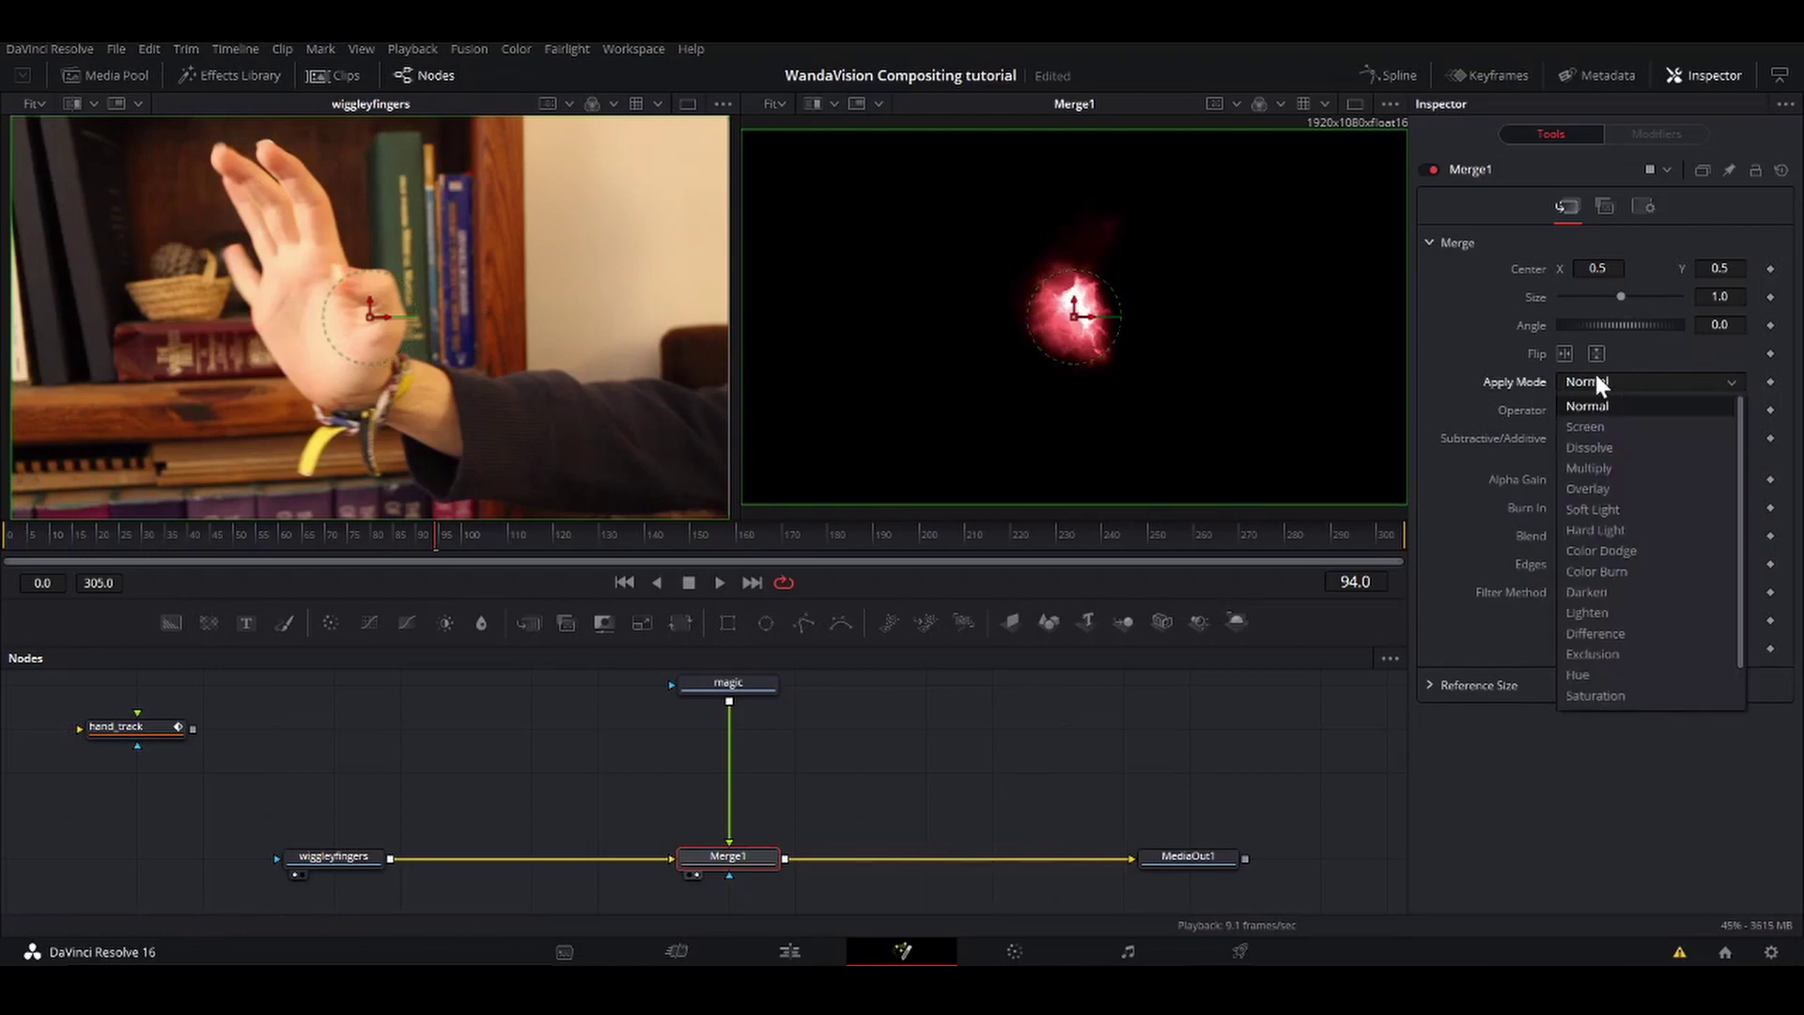
left_click(1611, 421)
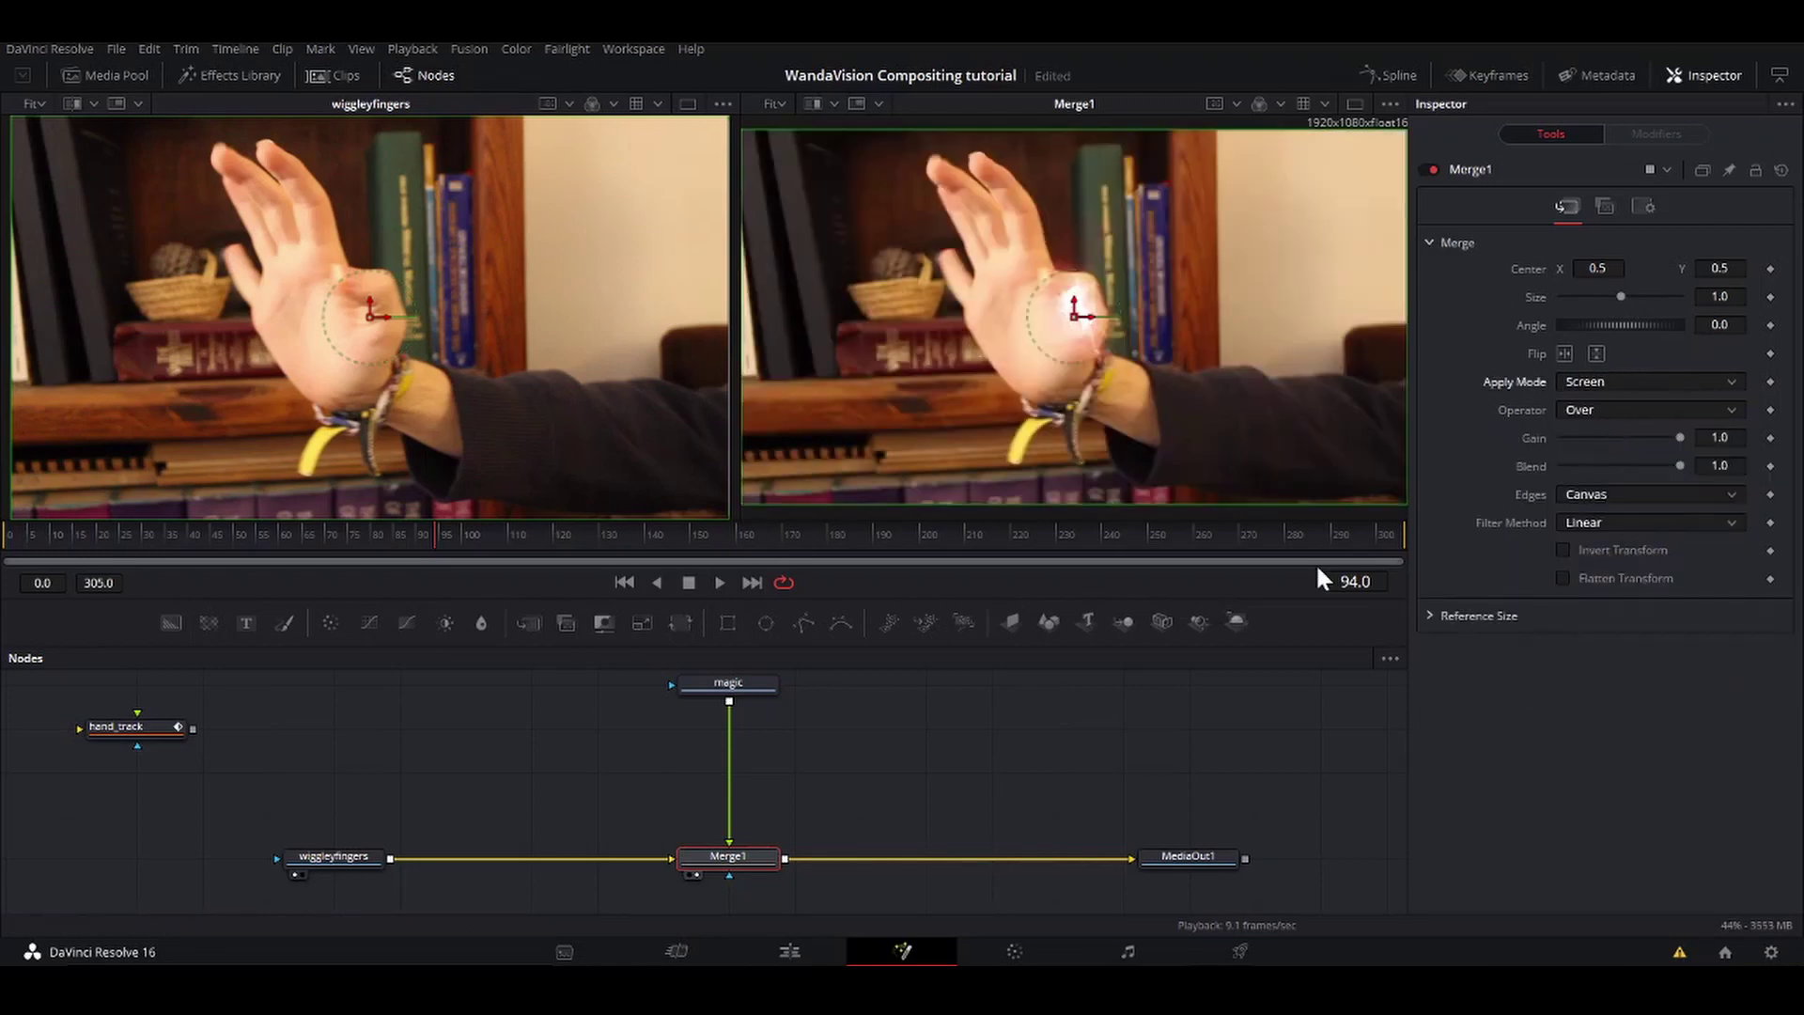
Step: Fit the viewer, then move the magic node up and select it to show its settings
scroll(1102, 337, "up", 2)
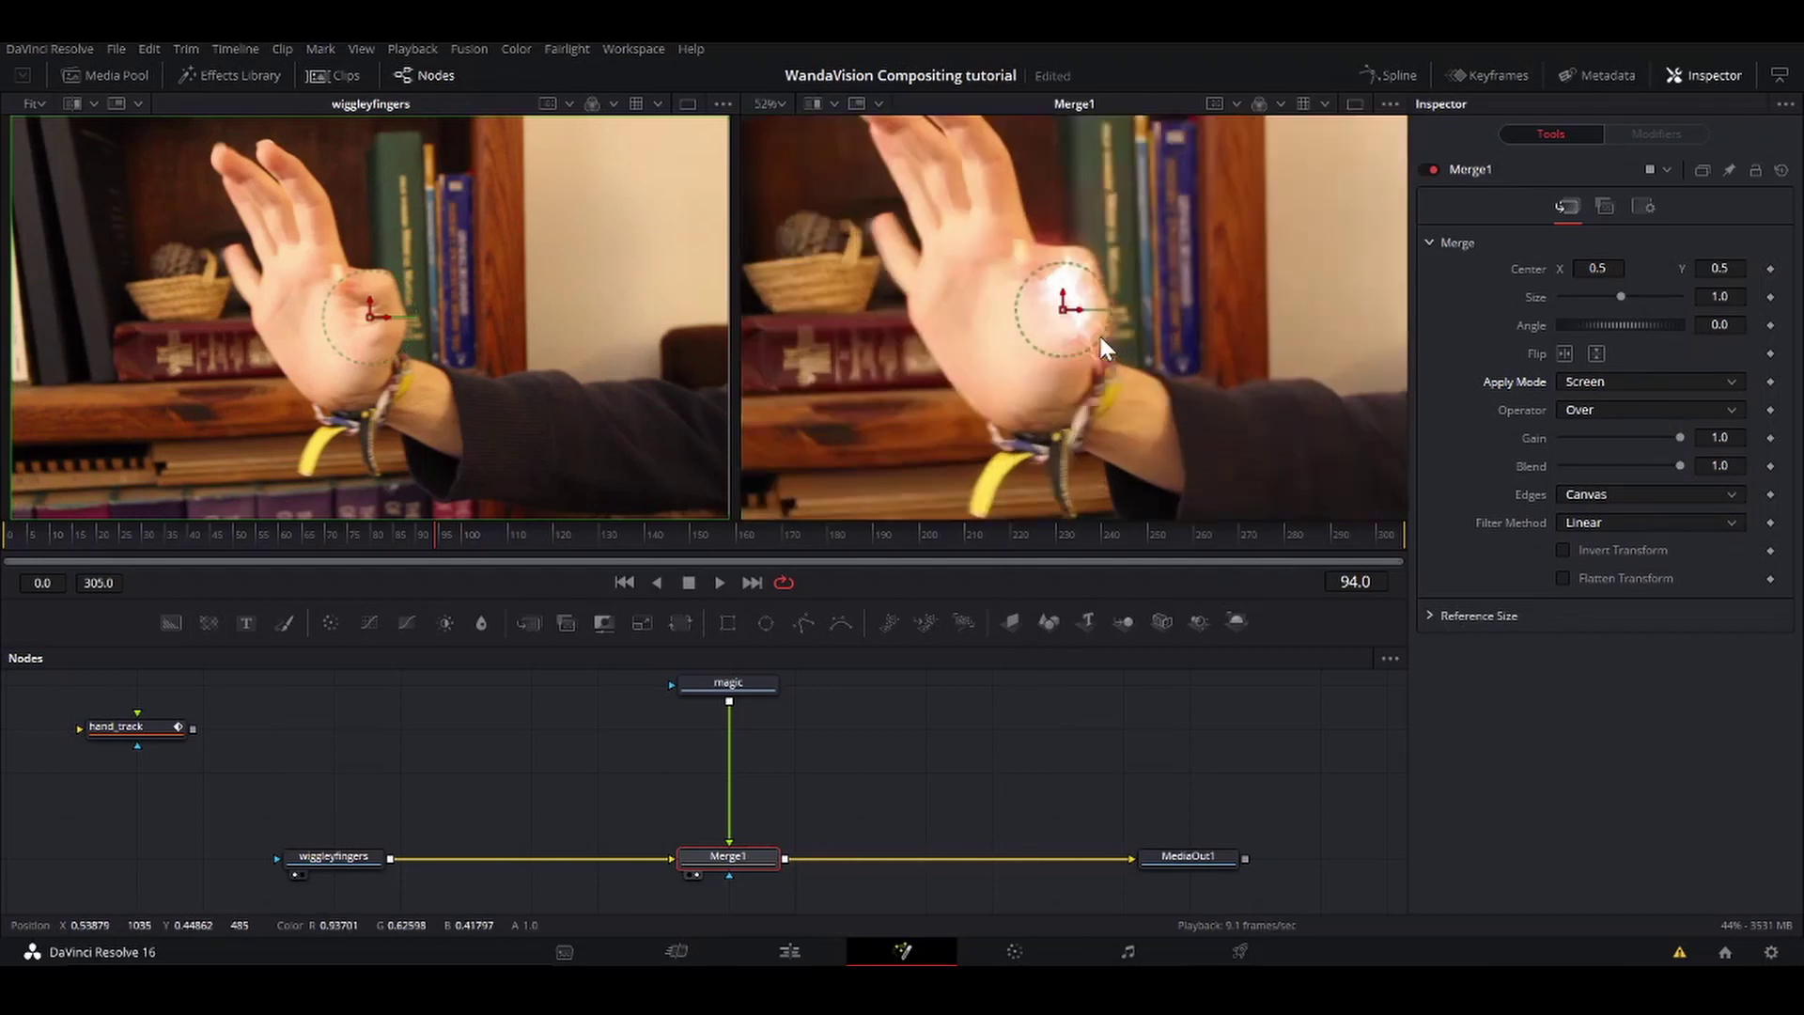
scroll(1100, 336, "down", 2)
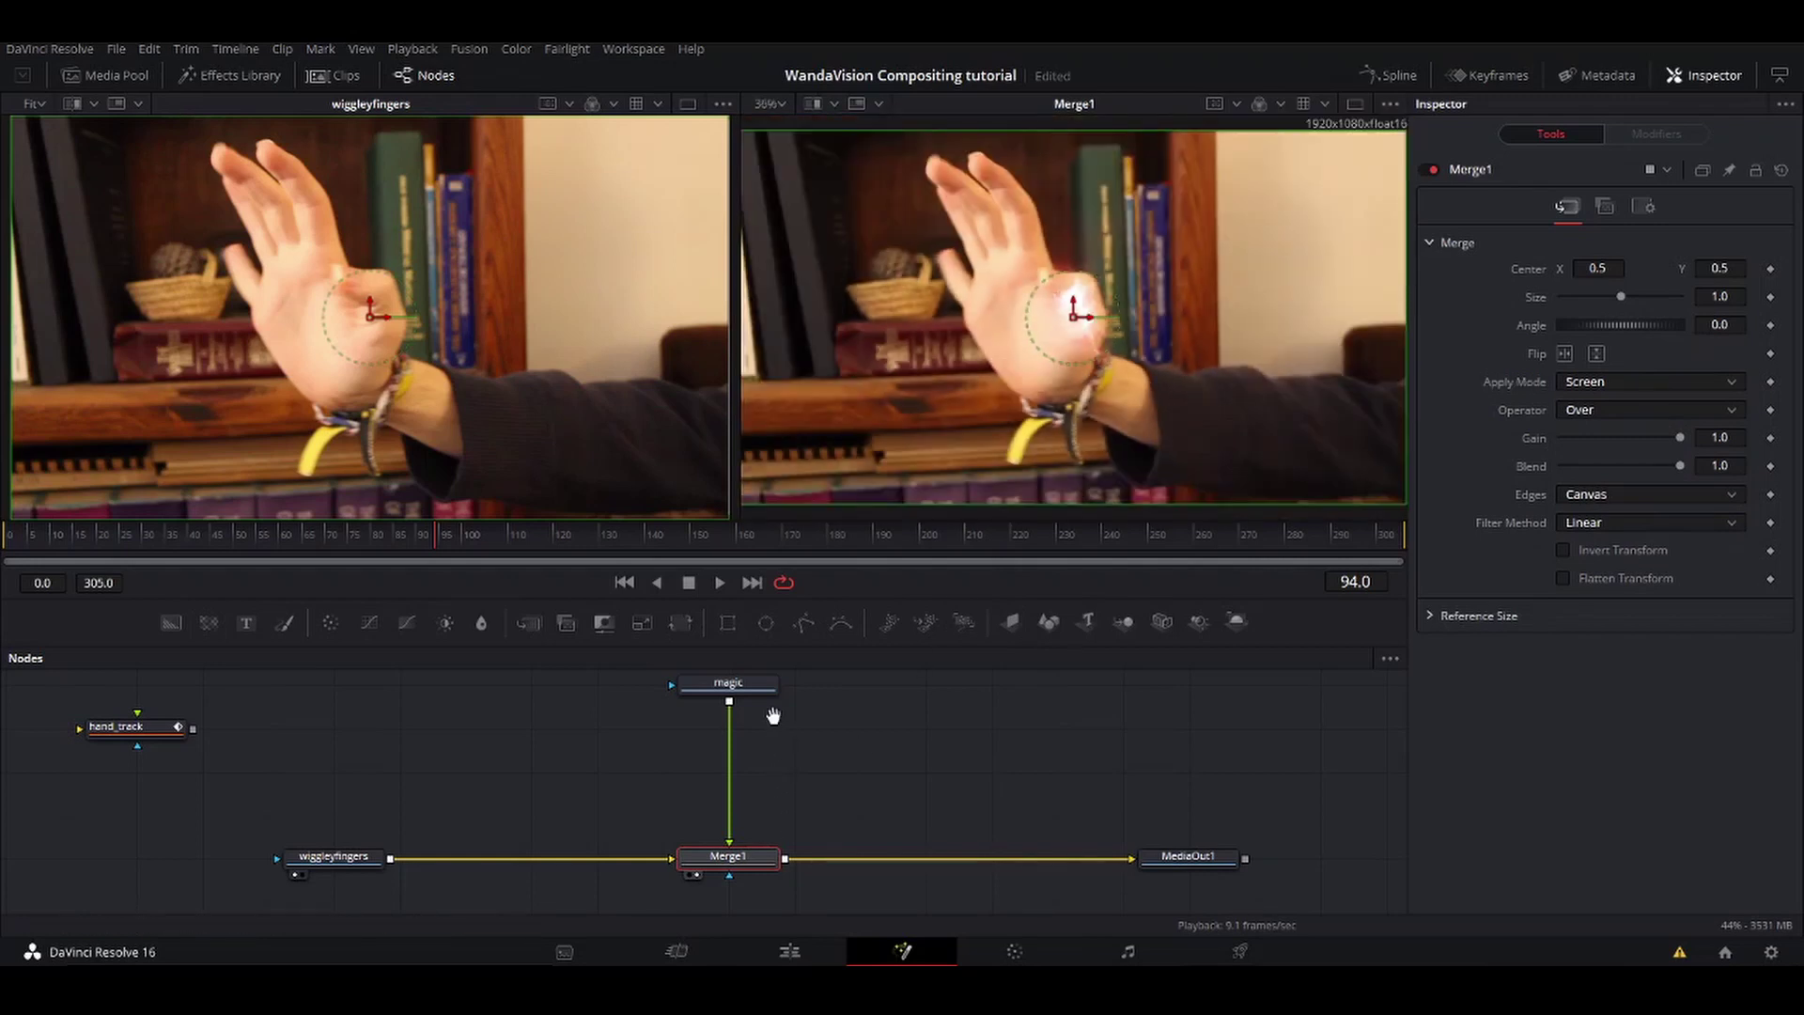
mouse_move(772, 716)
left_mouse_down()
mouse_move(773, 778)
mouse_move(762, 722)
left_mouse_up()
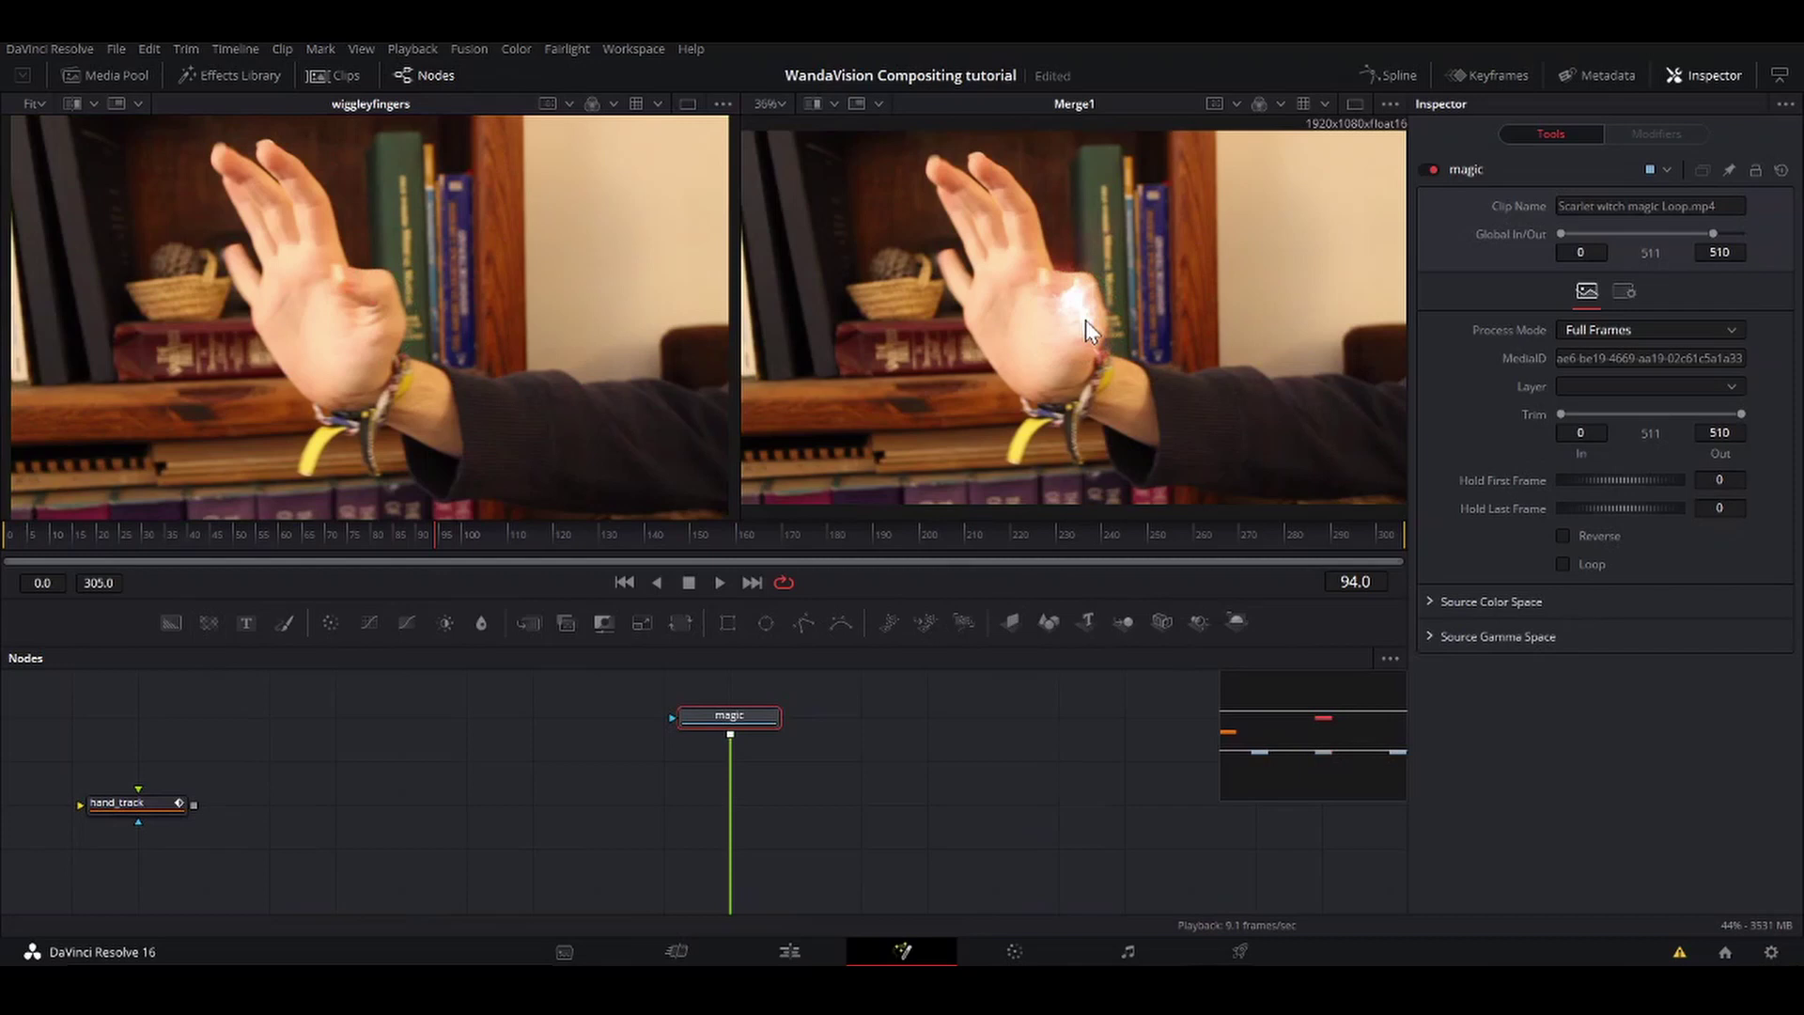
Step: Add Transform1 after the magic clip and link its Center to Tracker1's path position
mouse_move(737, 719)
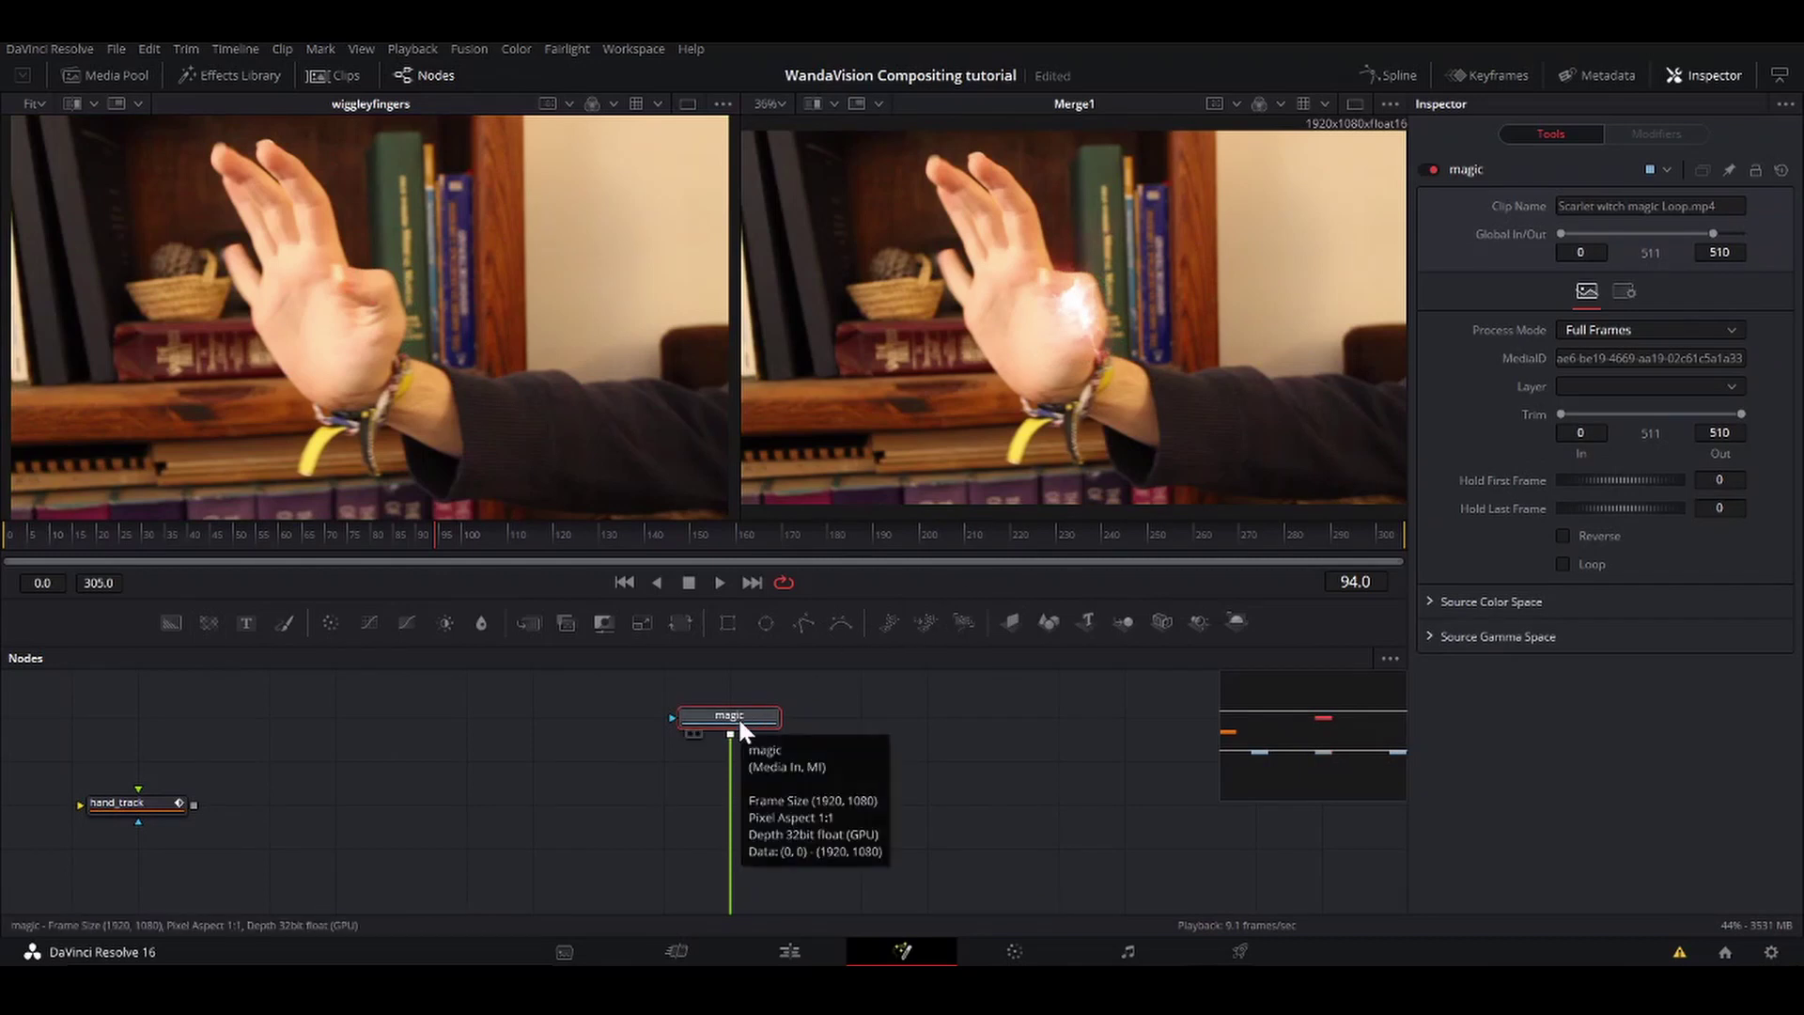
key("shift+space")
type("xf")
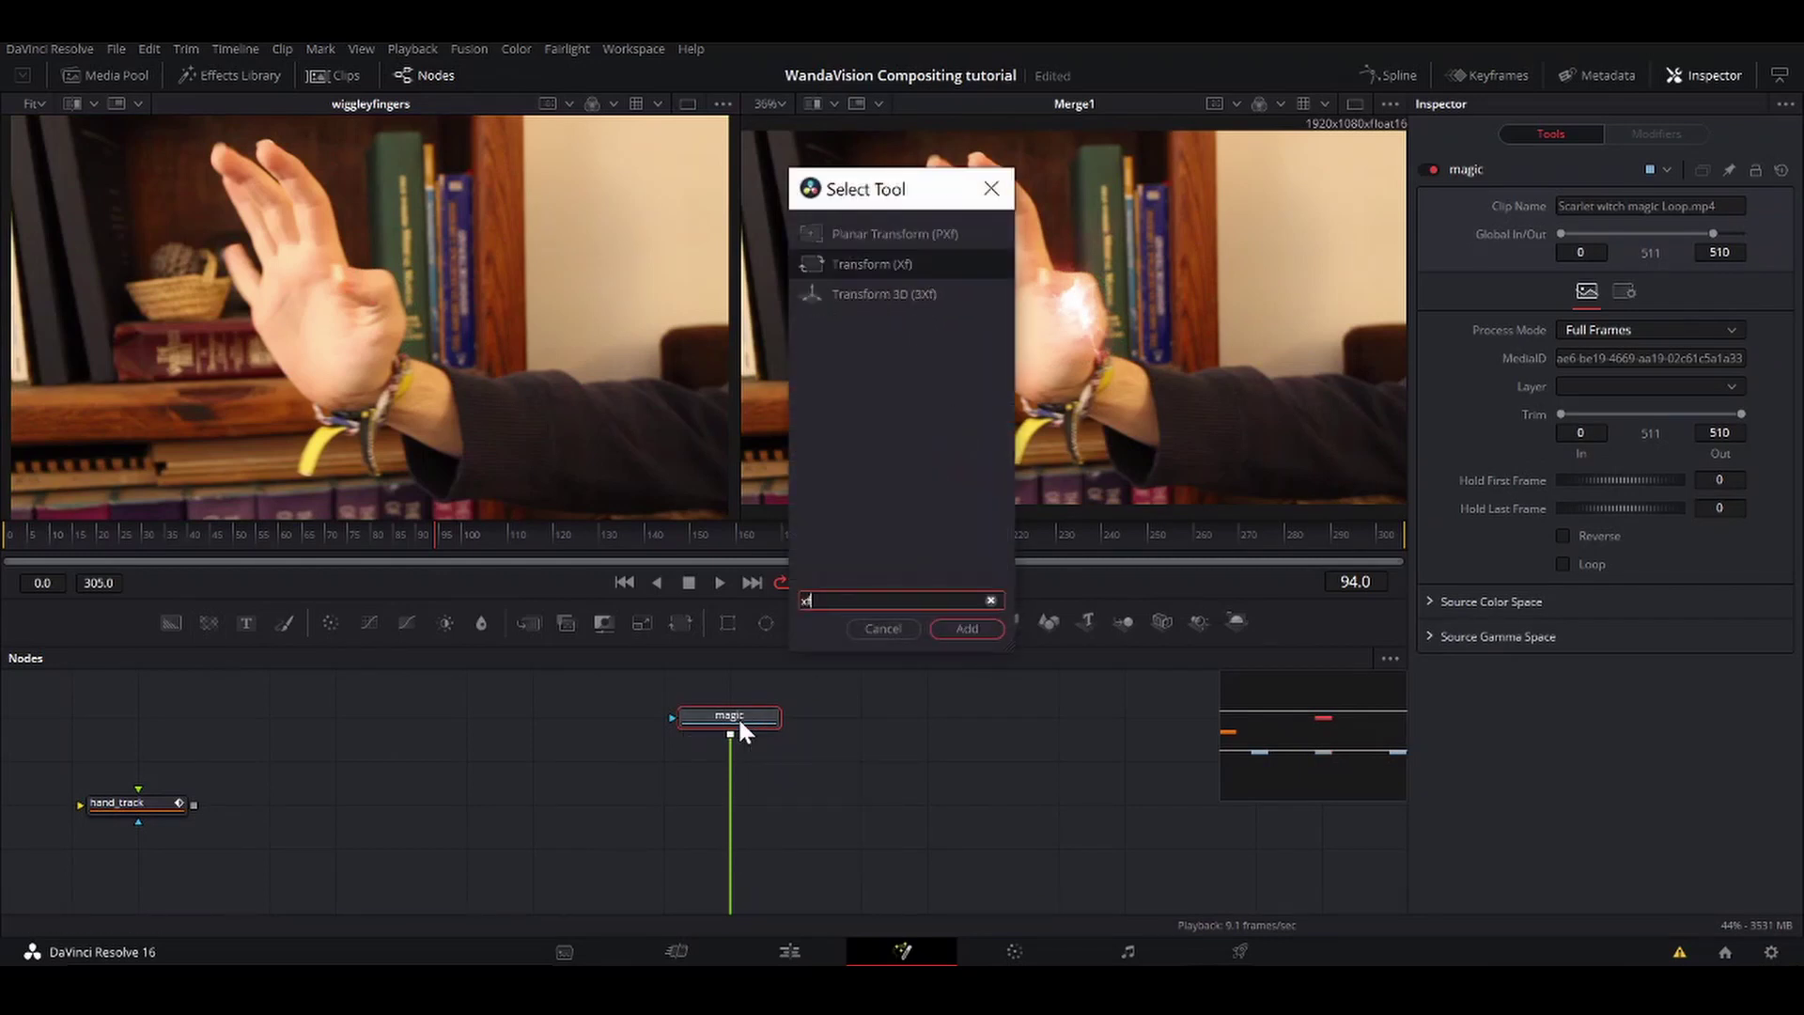
key("Return")
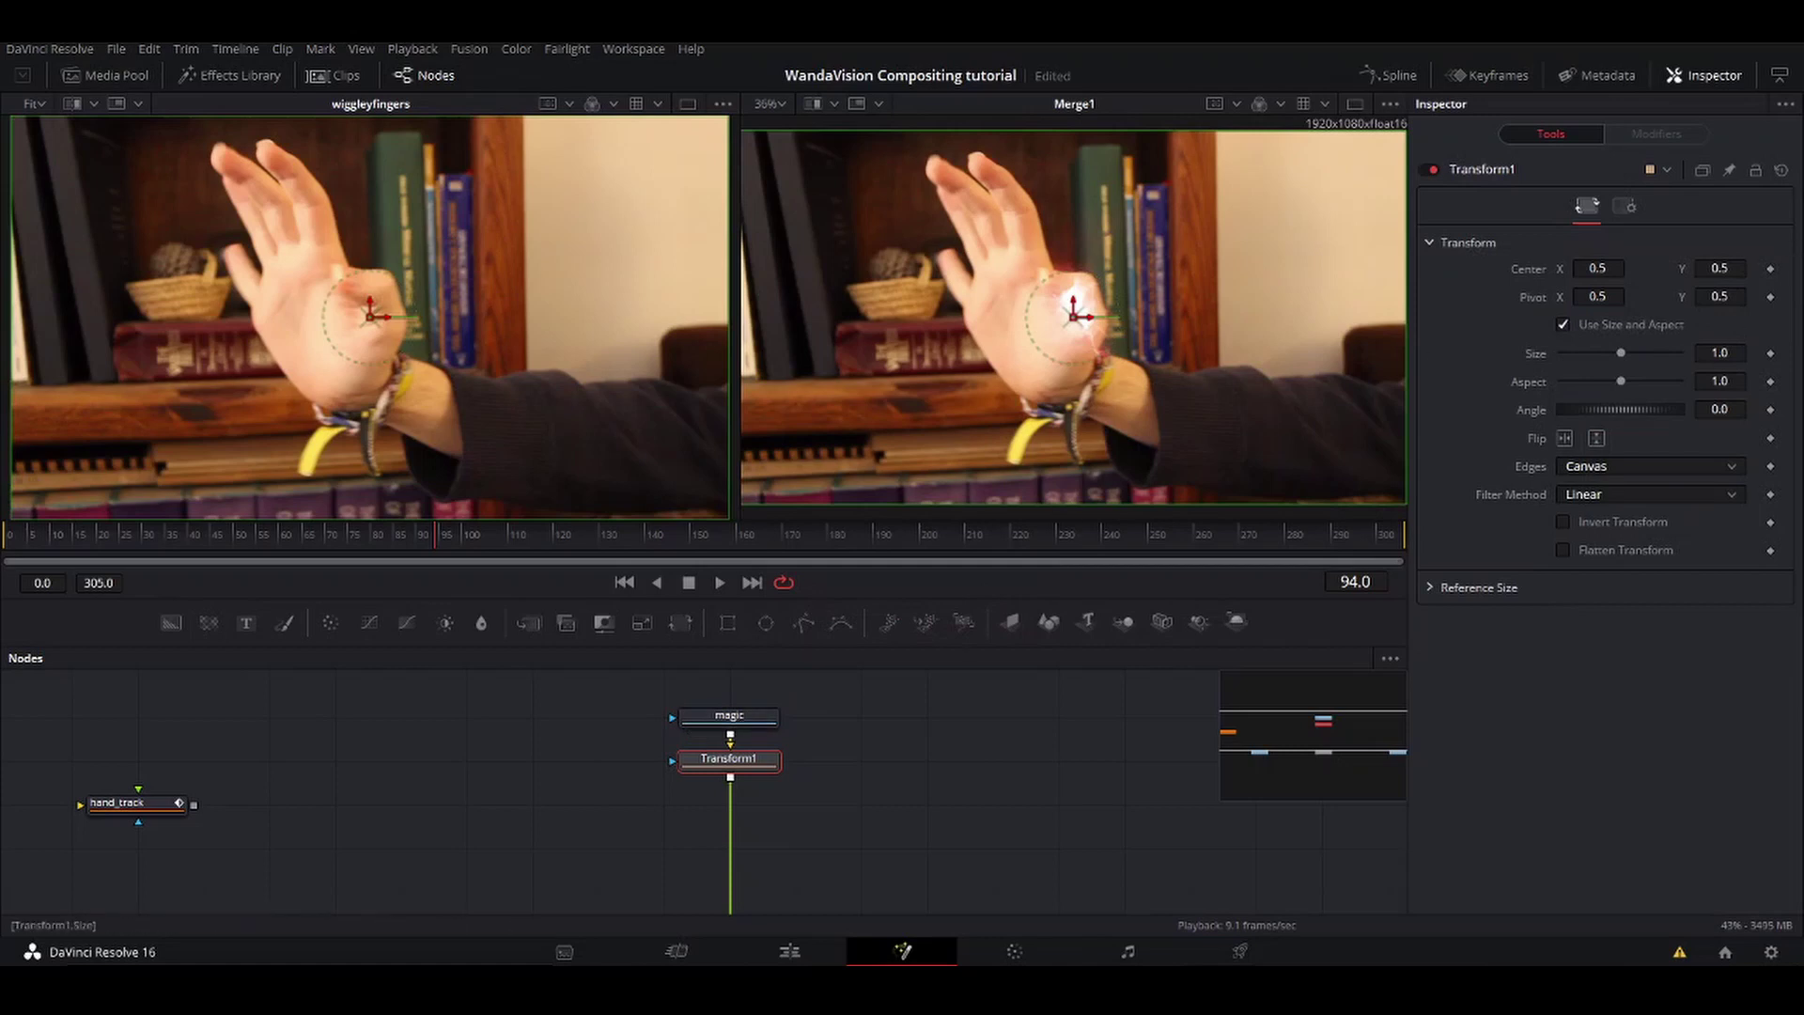
right_click(1530, 271)
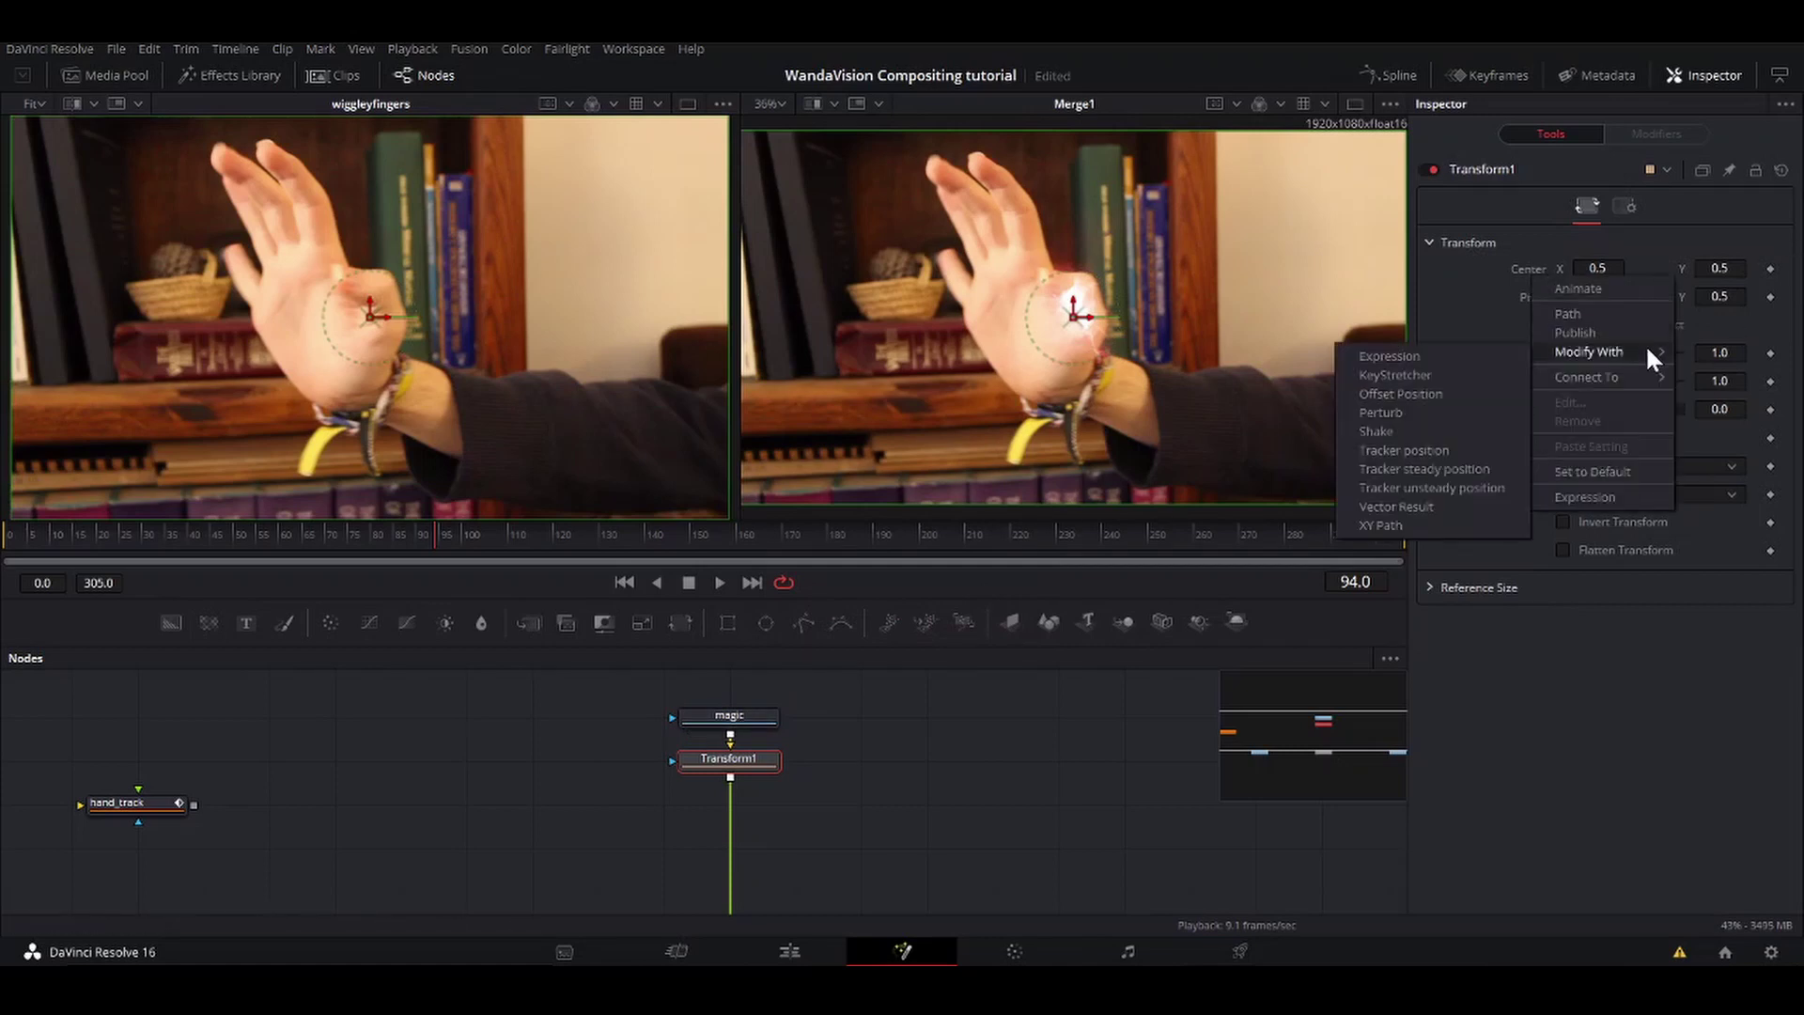
mouse_move(1646, 352)
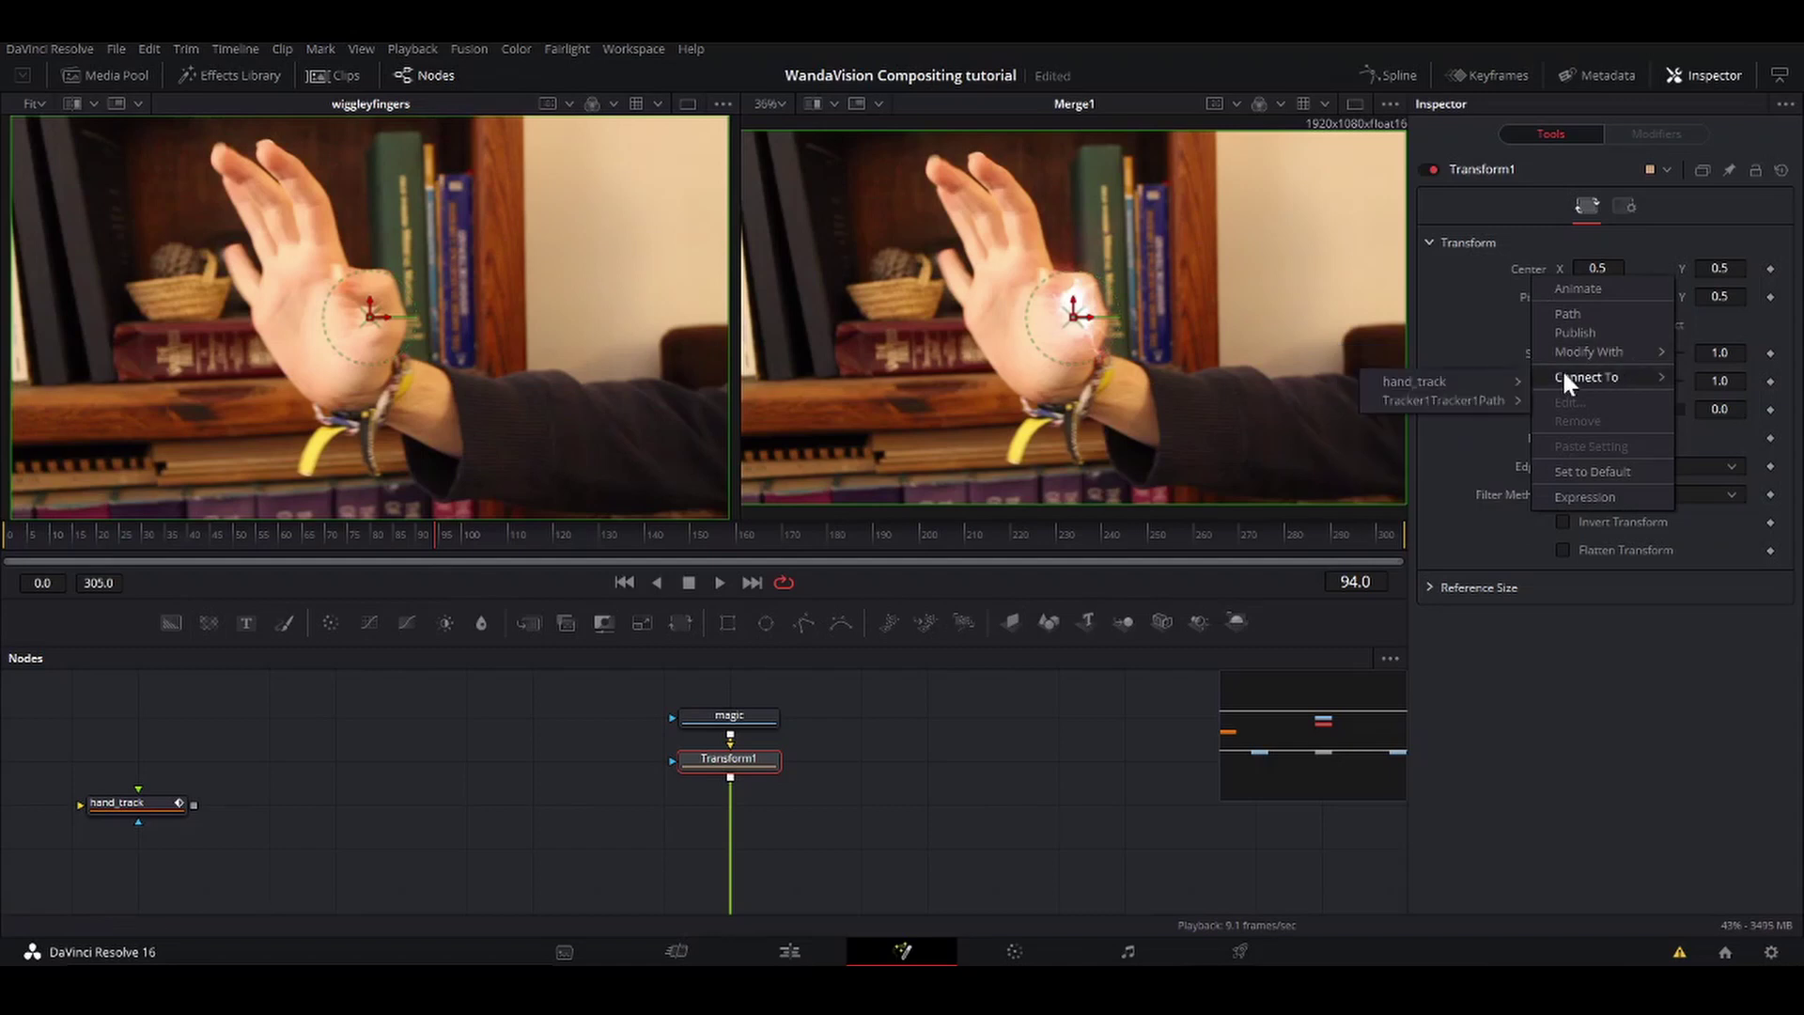
mouse_move(1471, 406)
left_click(1554, 407)
Step: Play back to confirm the glow follows the hand, then return to frame 100
key("space")
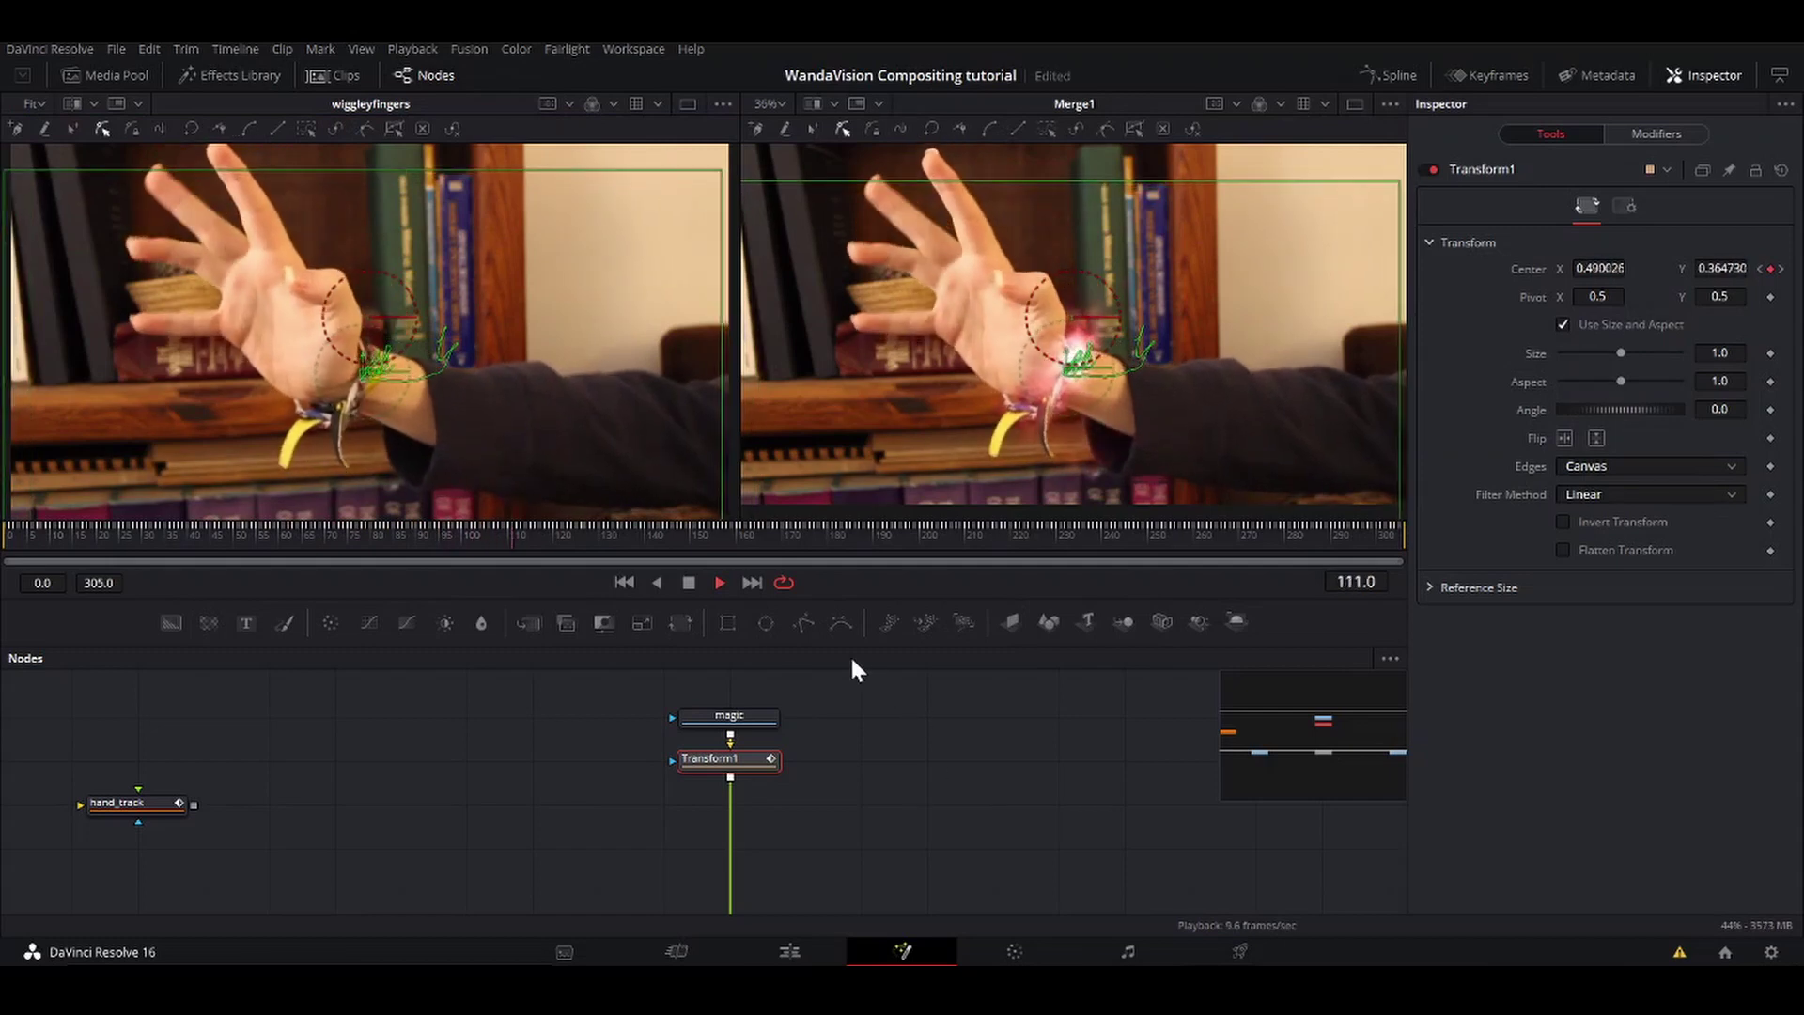
left_click(689, 583)
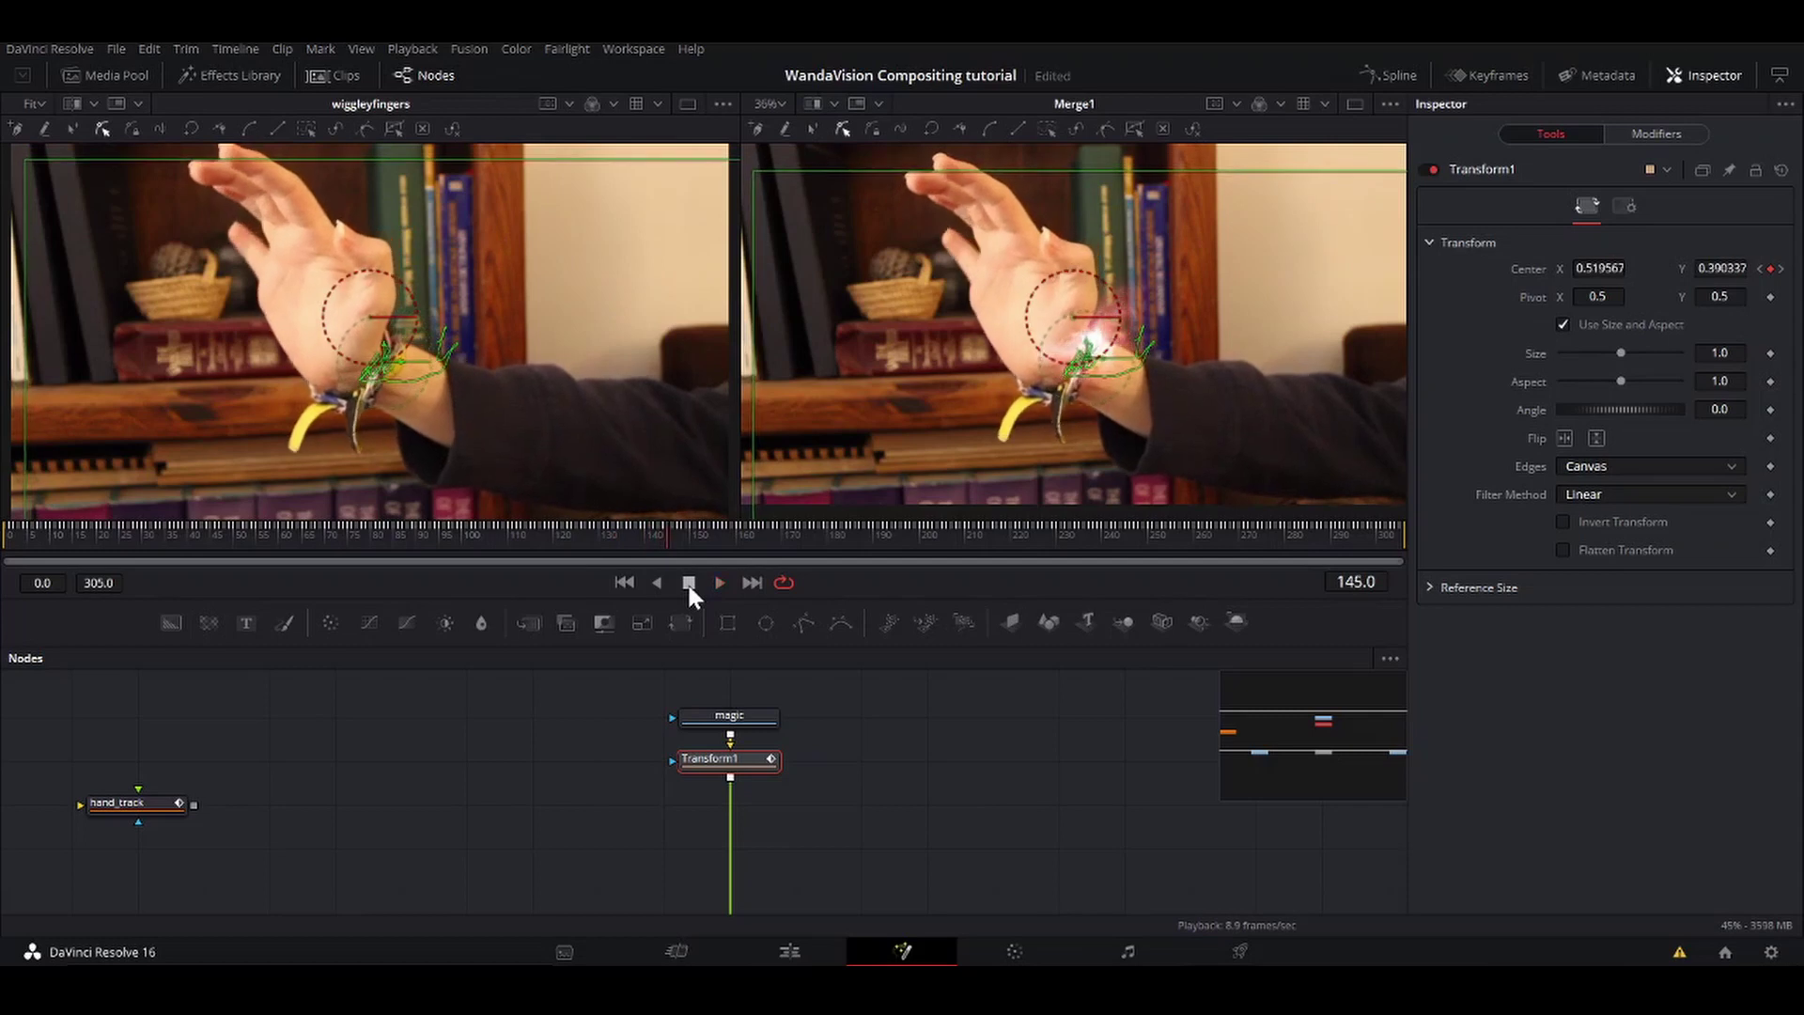
left_click_drag(568, 532, 465, 538)
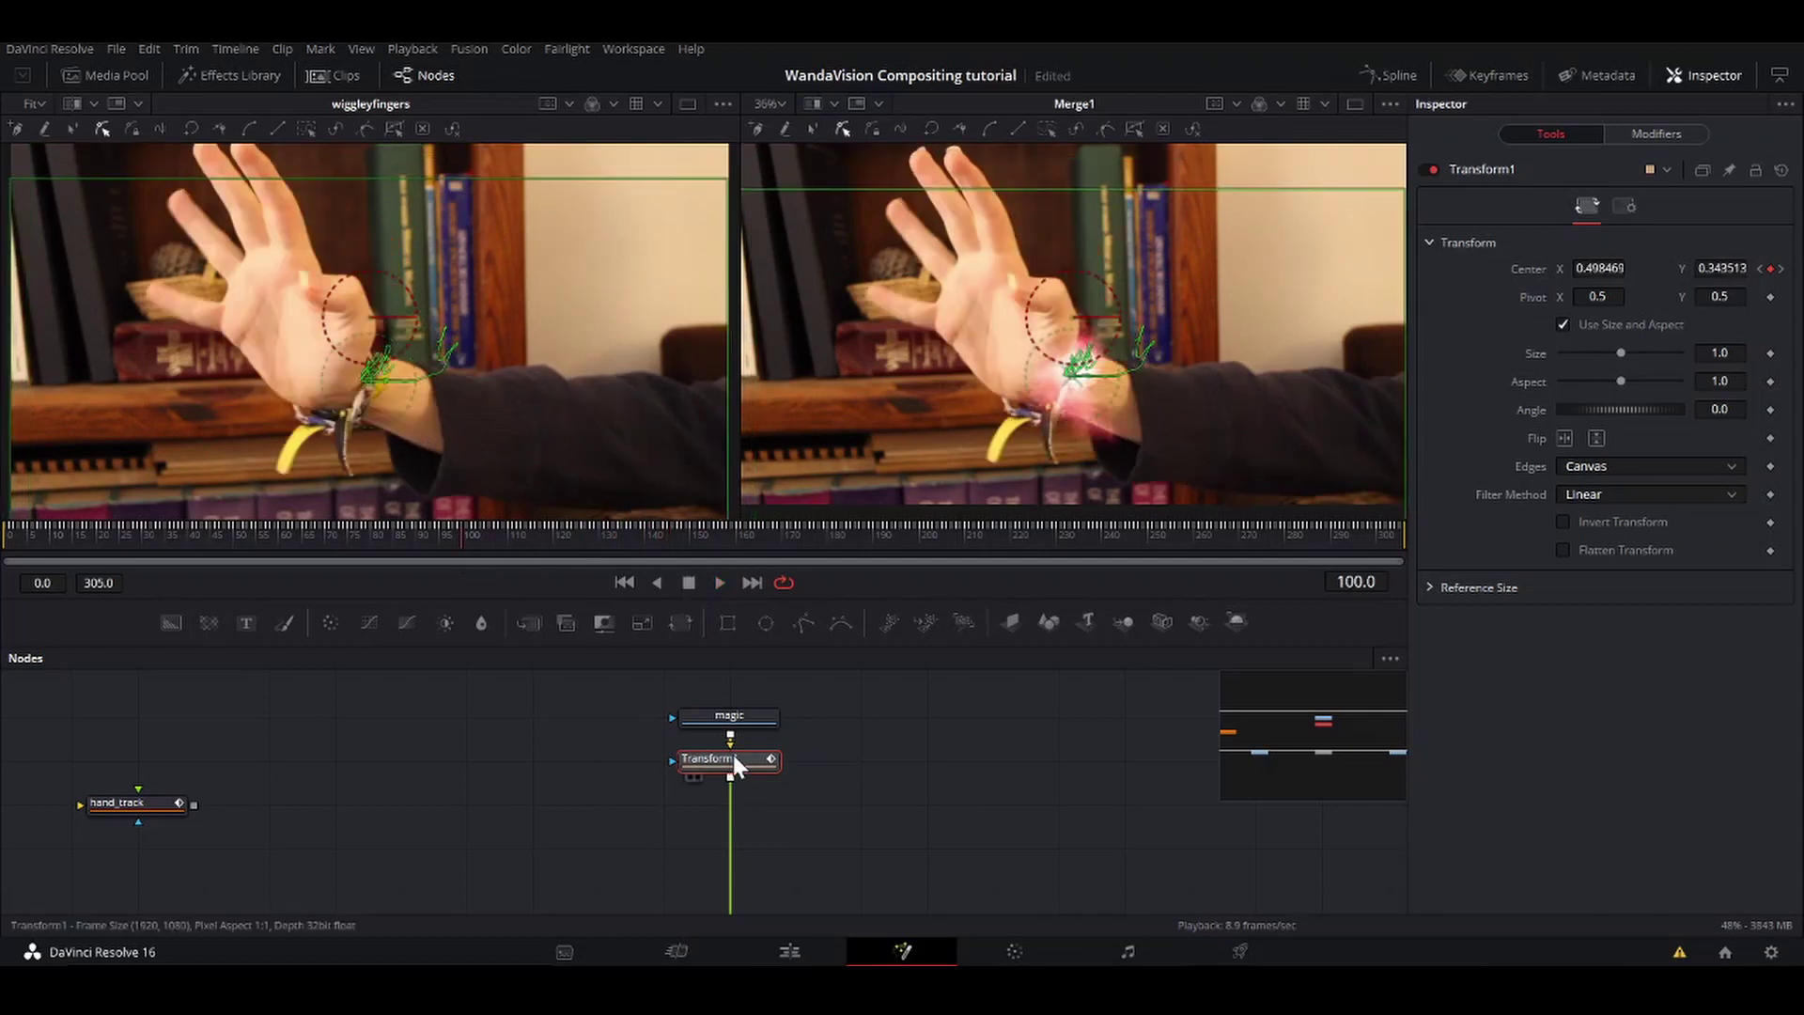
Step: Add Transform2 with Center 0.322284, 0.633165 and Size 1.098 to place the glow on the palm
key("shift+space")
type("x")
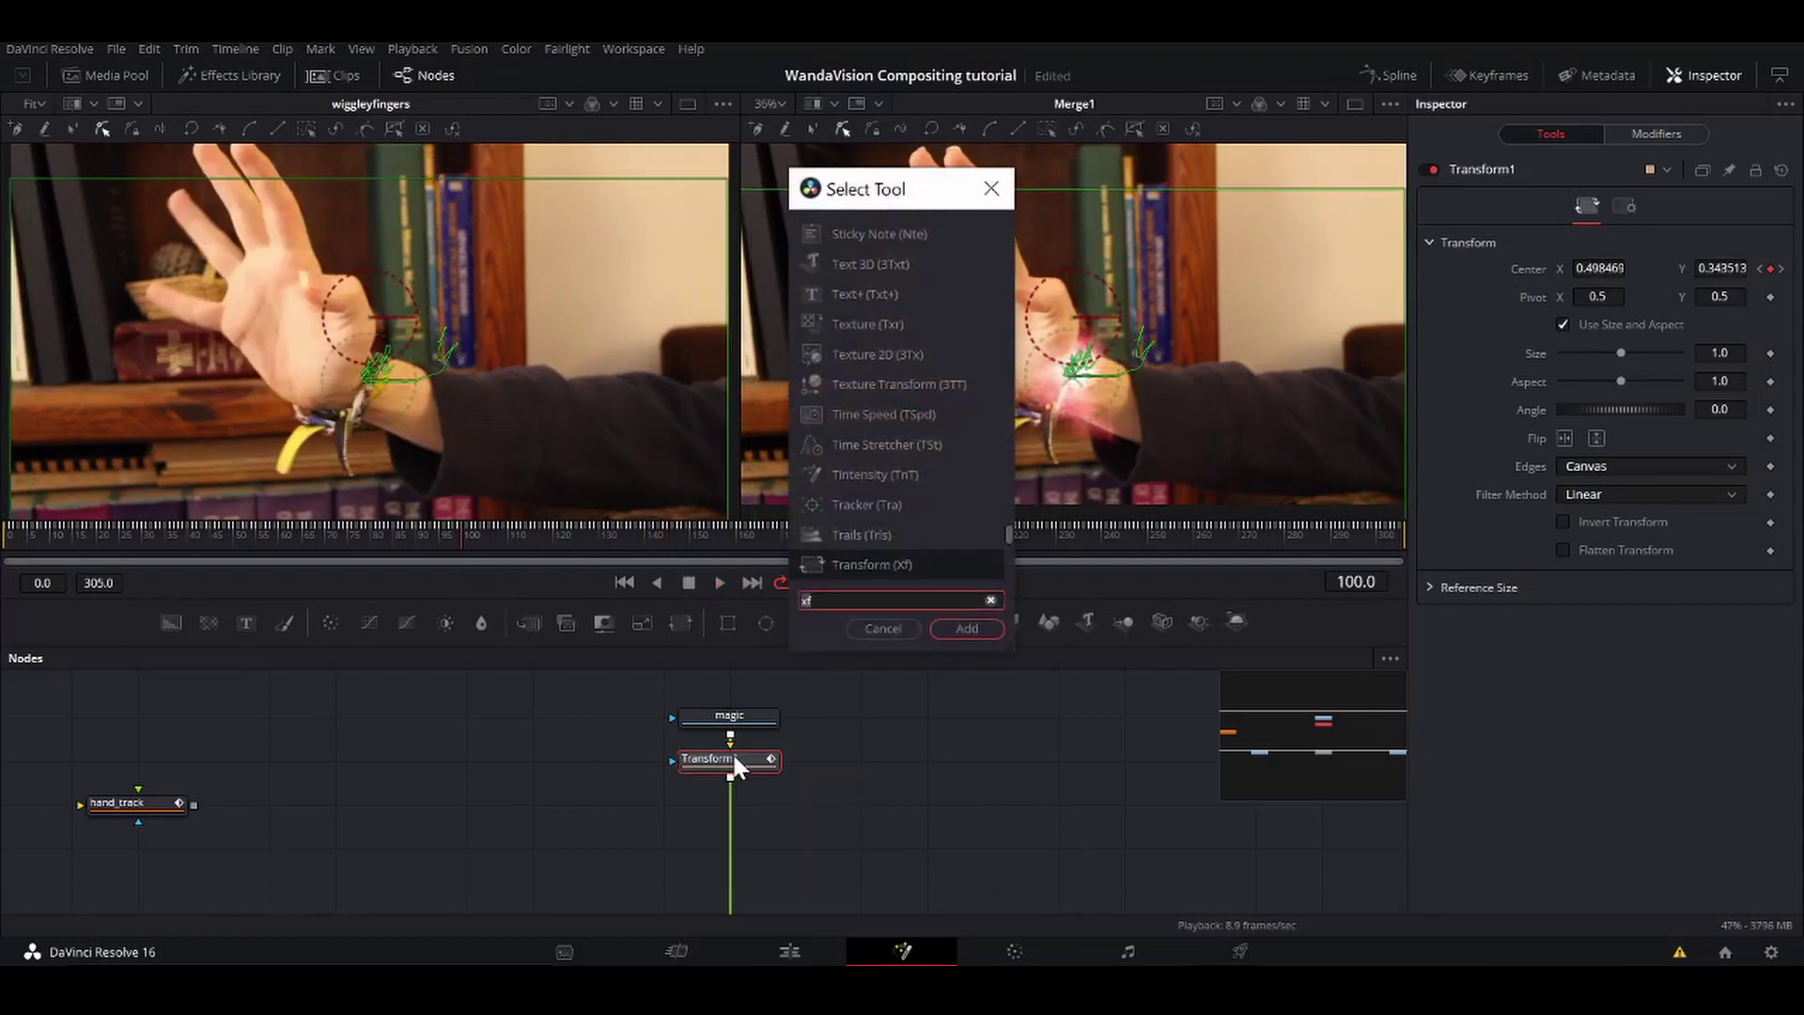
type("f")
key("Return")
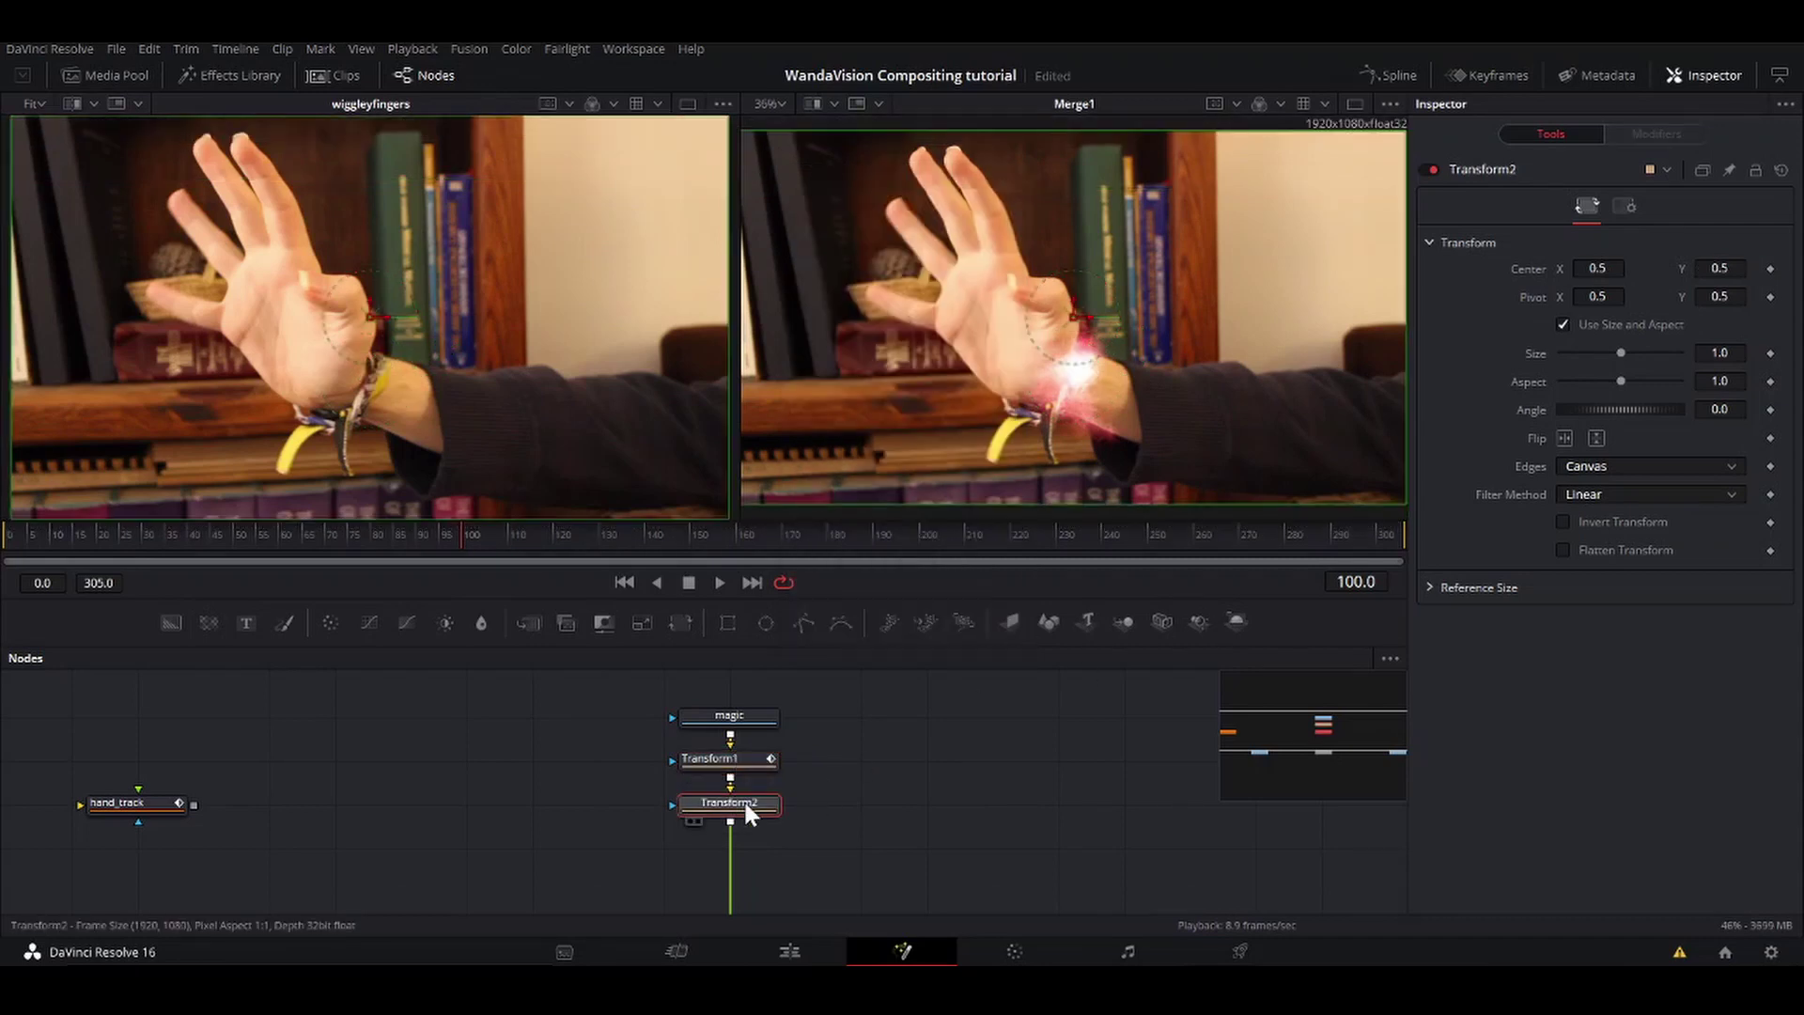
left_click_drag(1071, 313, 955, 266)
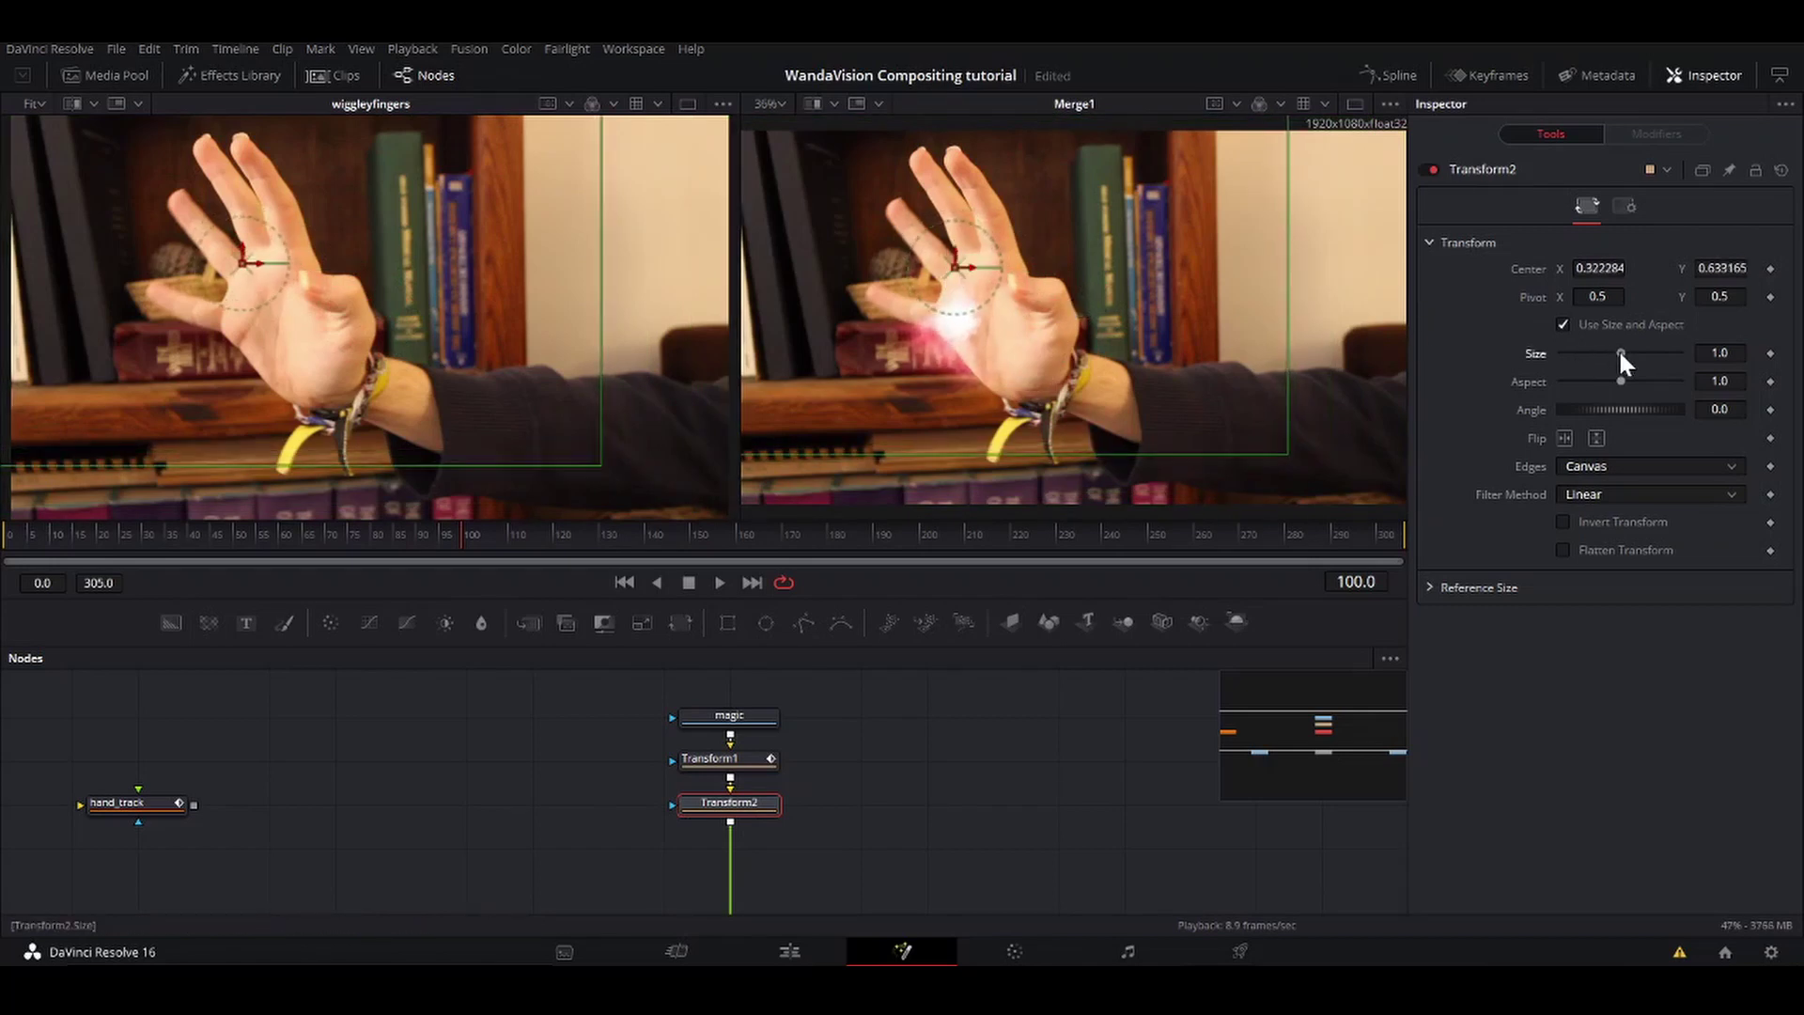
left_click_drag(1618, 350, 1622, 353)
Step: Review the offset glow in playback, checking Transform1 from frame 85 and stopping at frame 122
key("space")
left_click(989, 808)
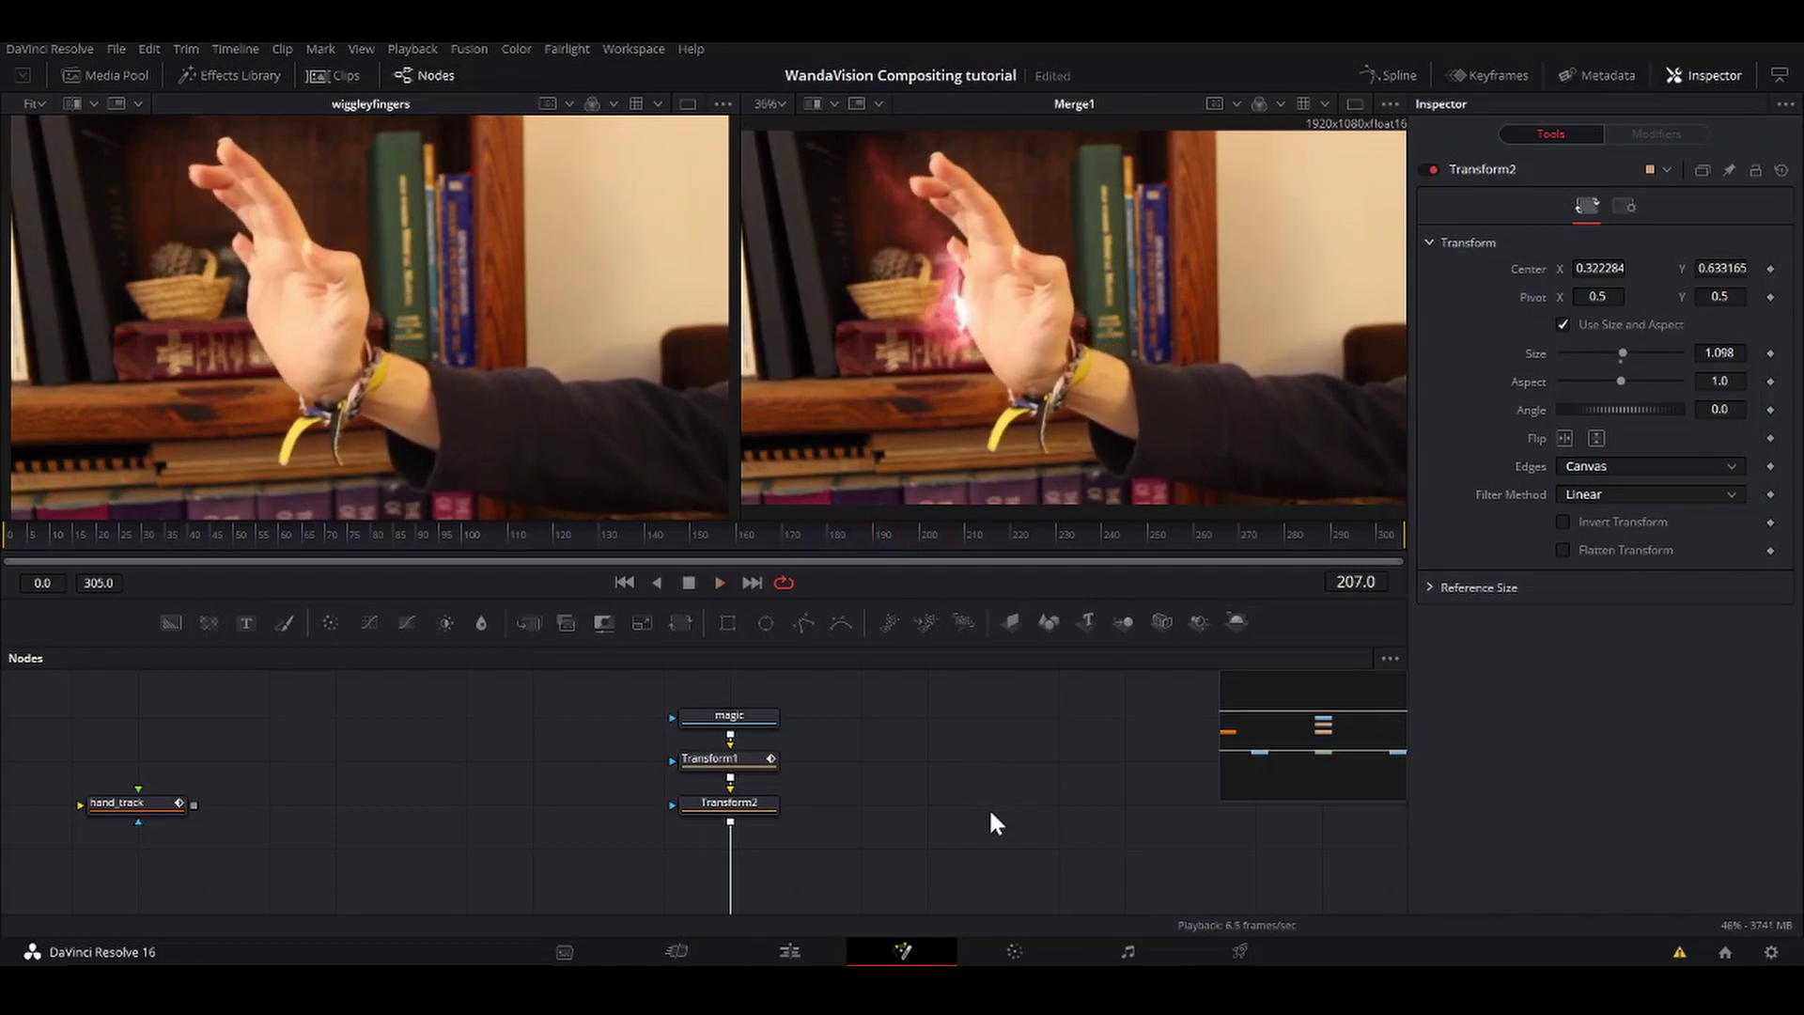
key("space")
left_click(719, 757)
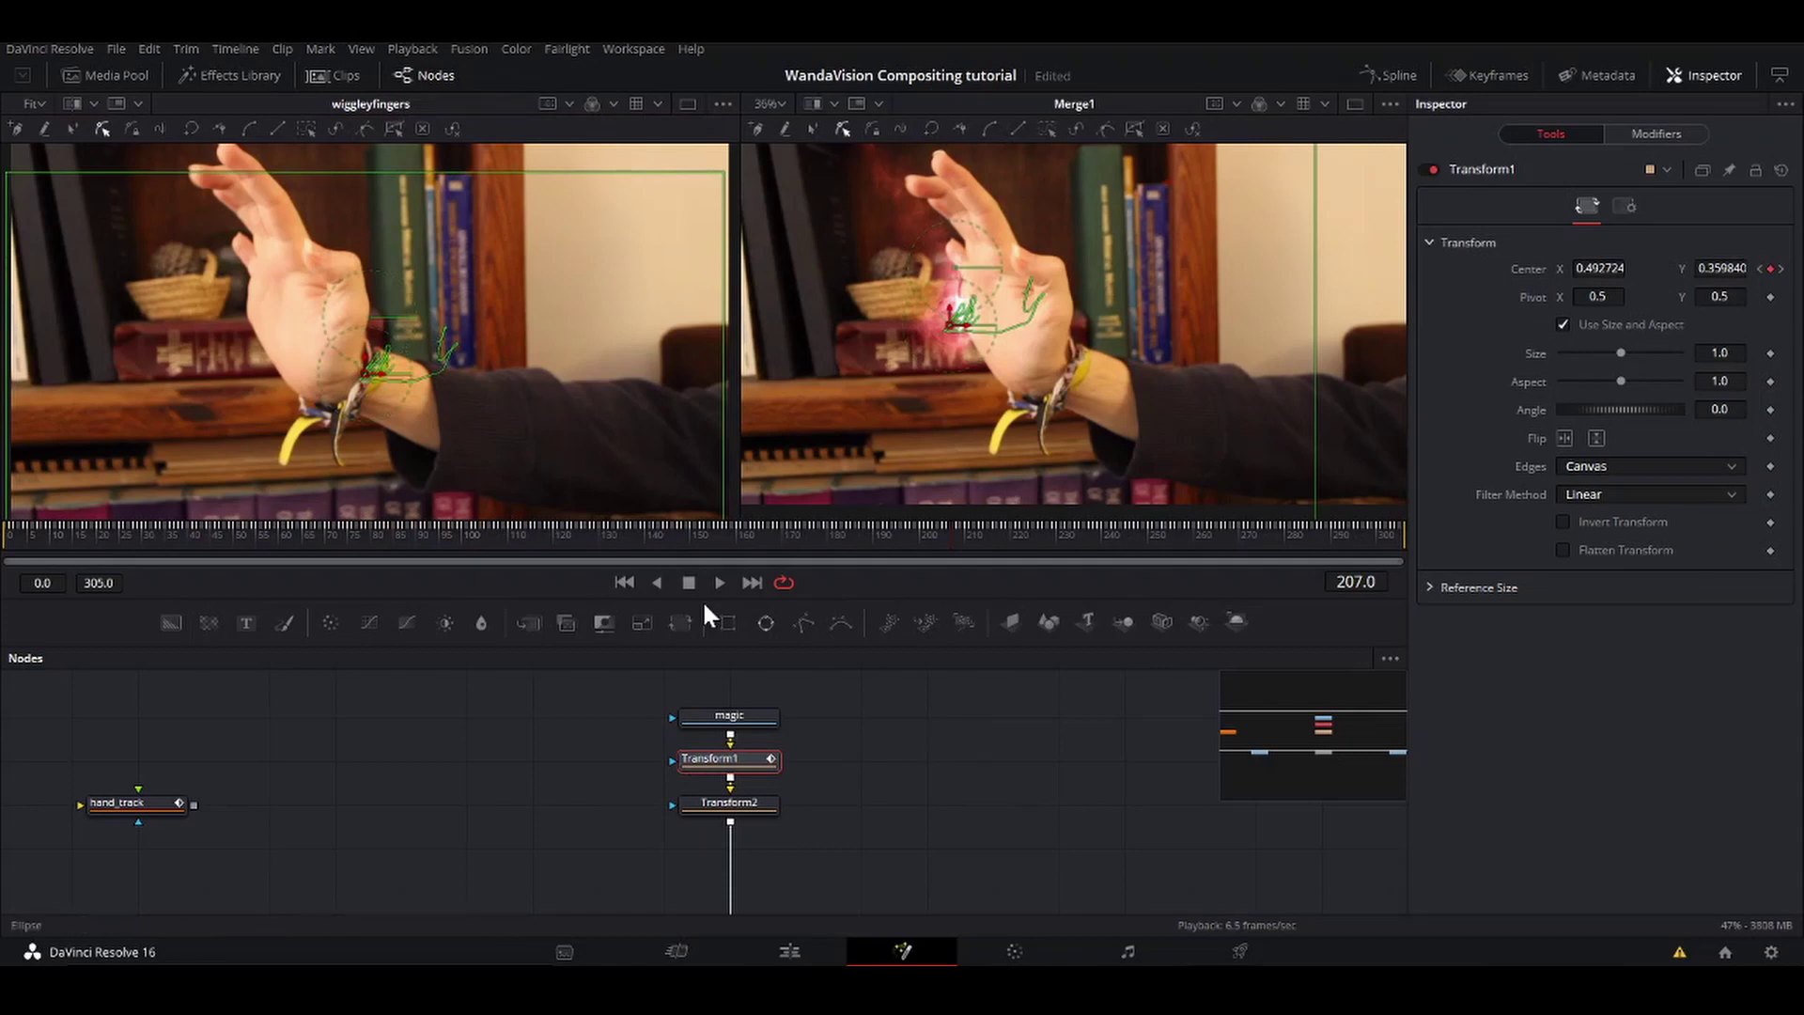
left_click_drag(648, 533, 395, 561)
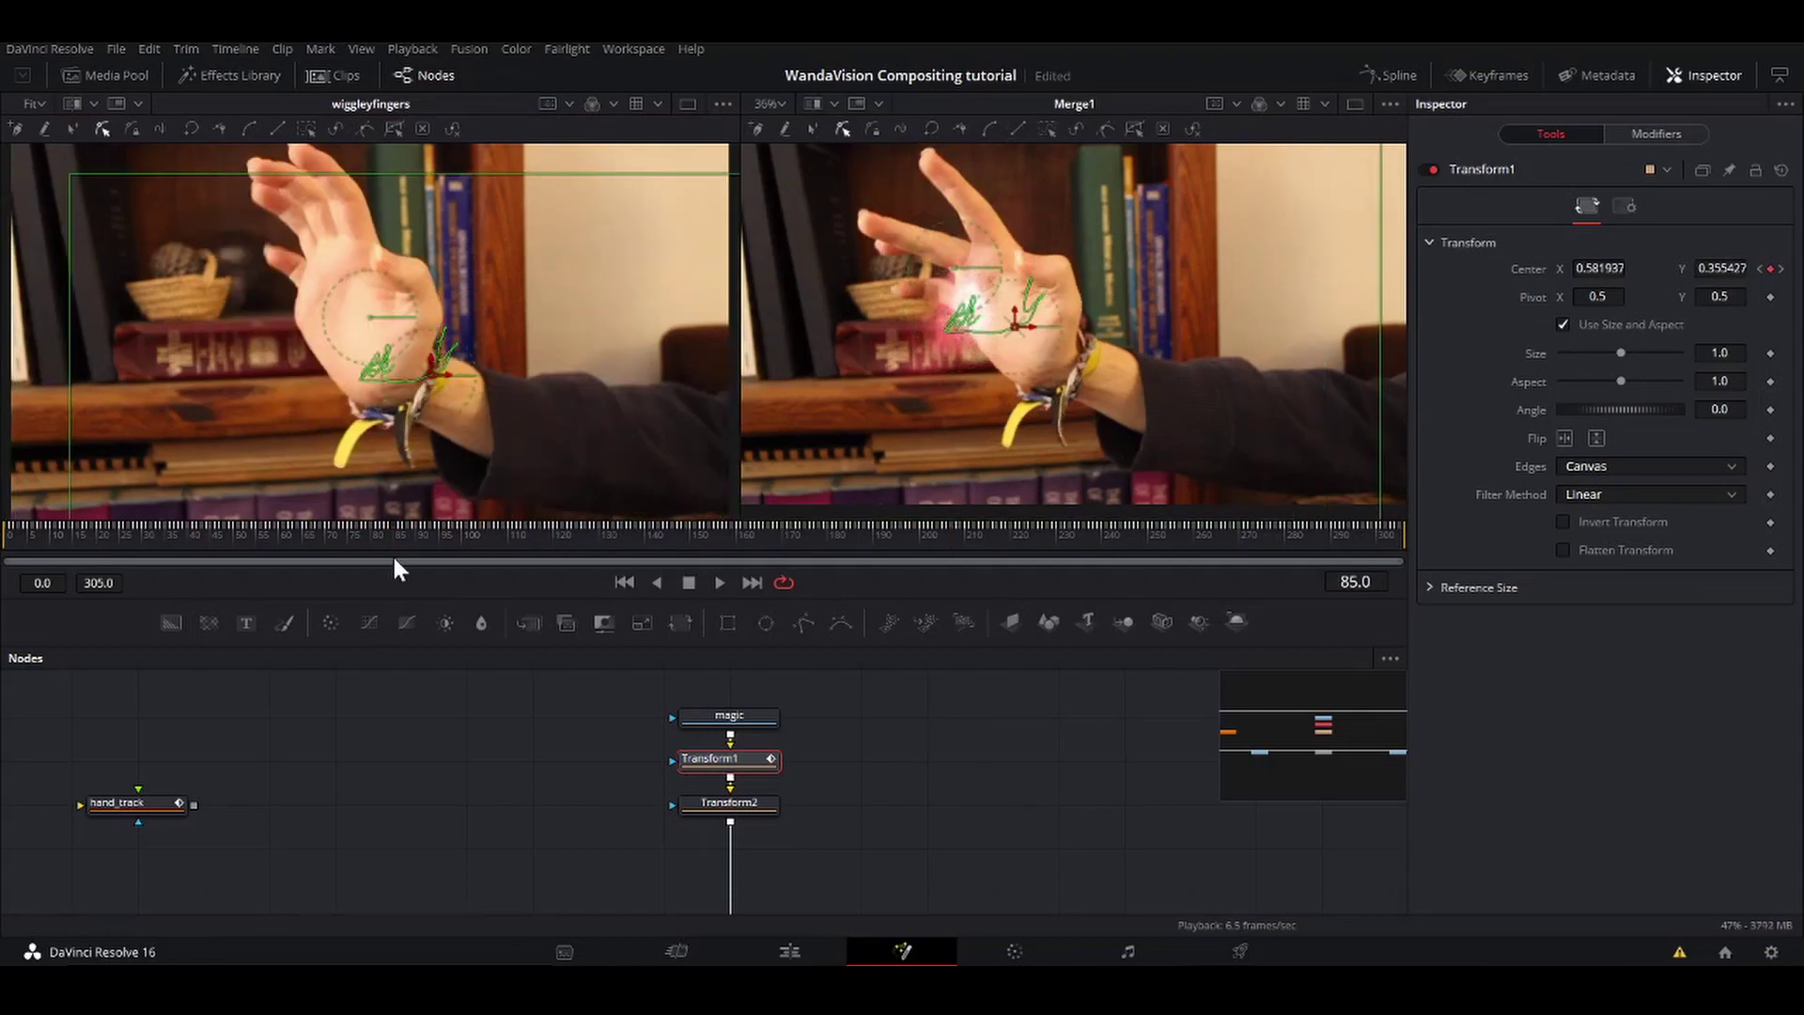
left_click(1058, 713)
key("space")
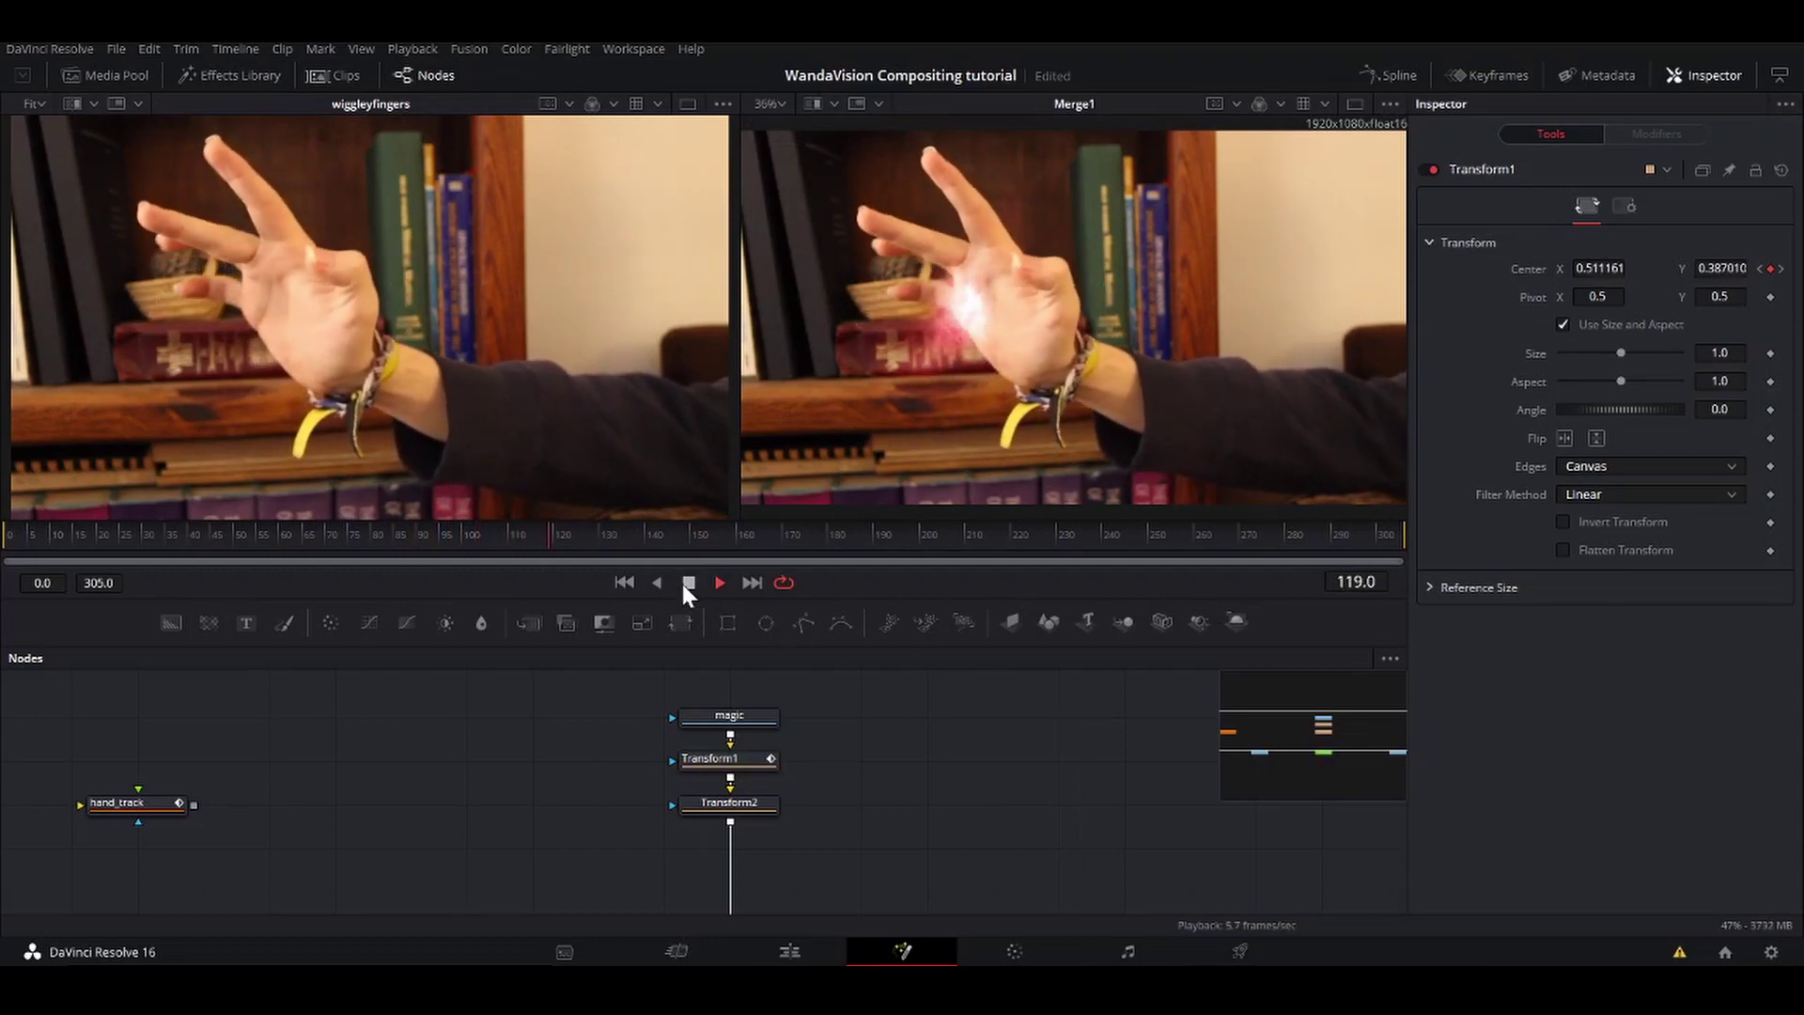
left_click(687, 583)
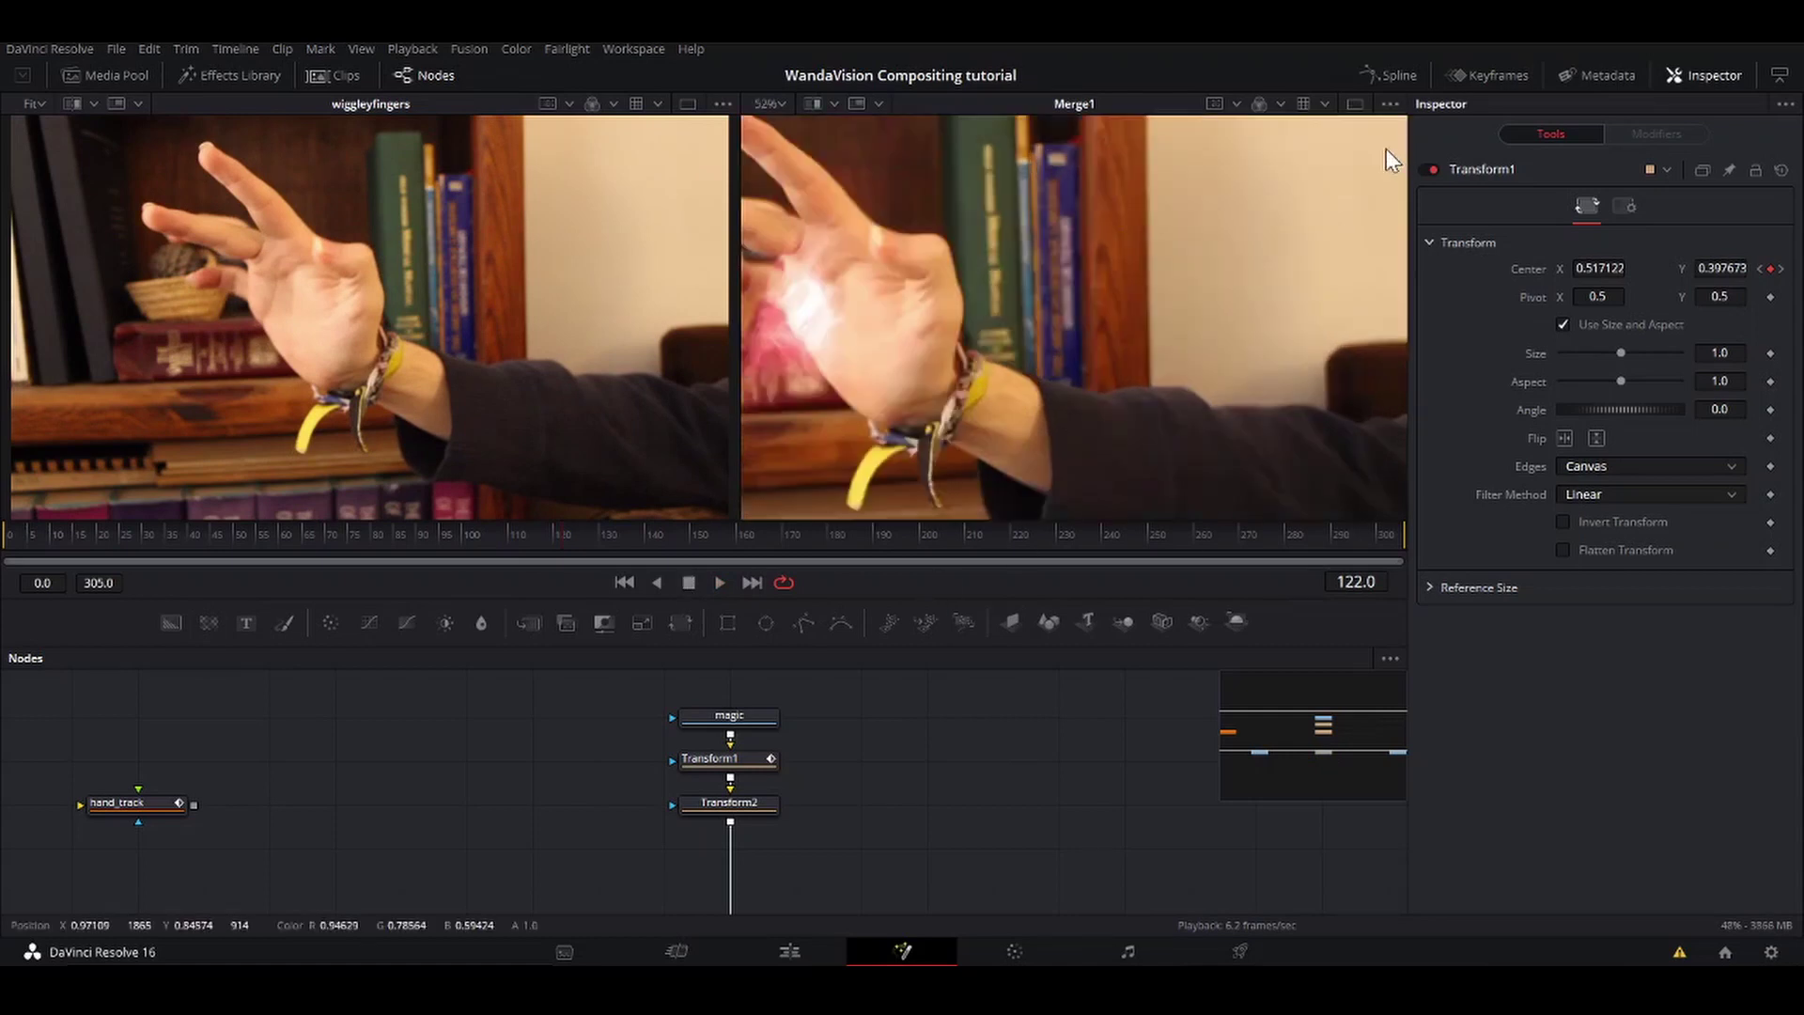
Step: Switch to a single enlarged Merge1 viewer, play the composite and select Transform2
left_click(1355, 104)
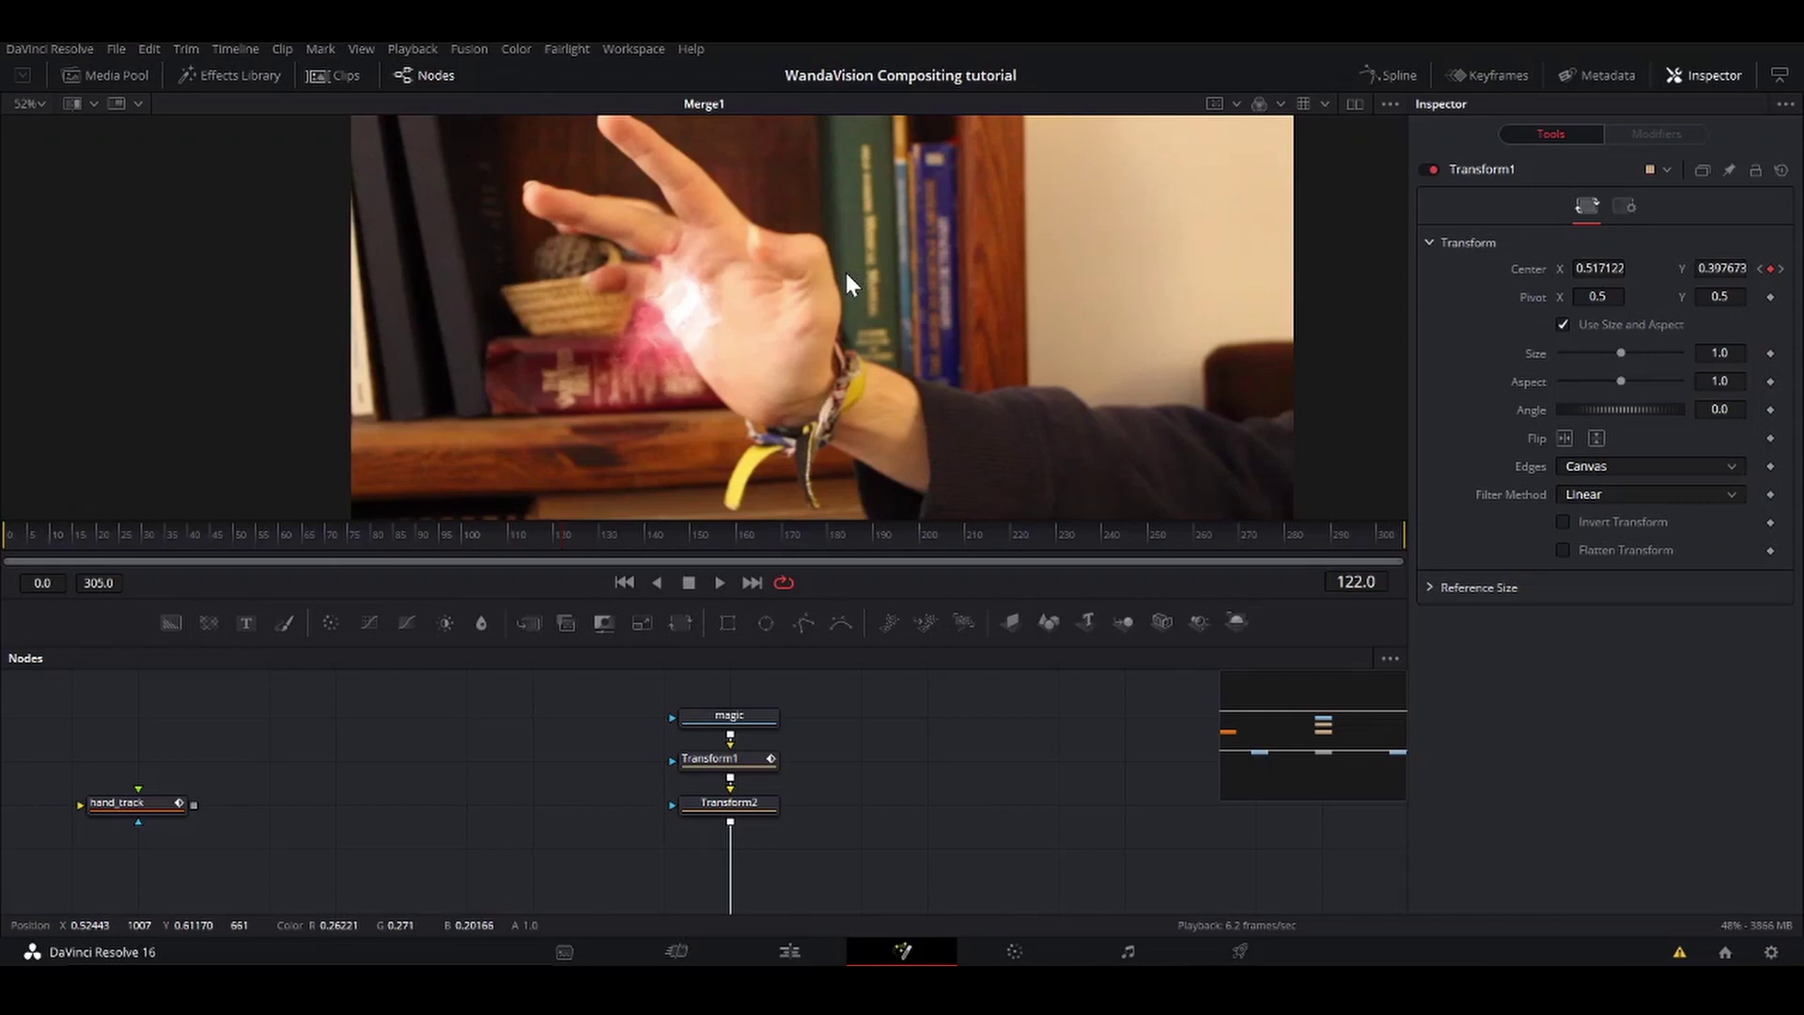
left_click_drag(992, 598, 991, 693)
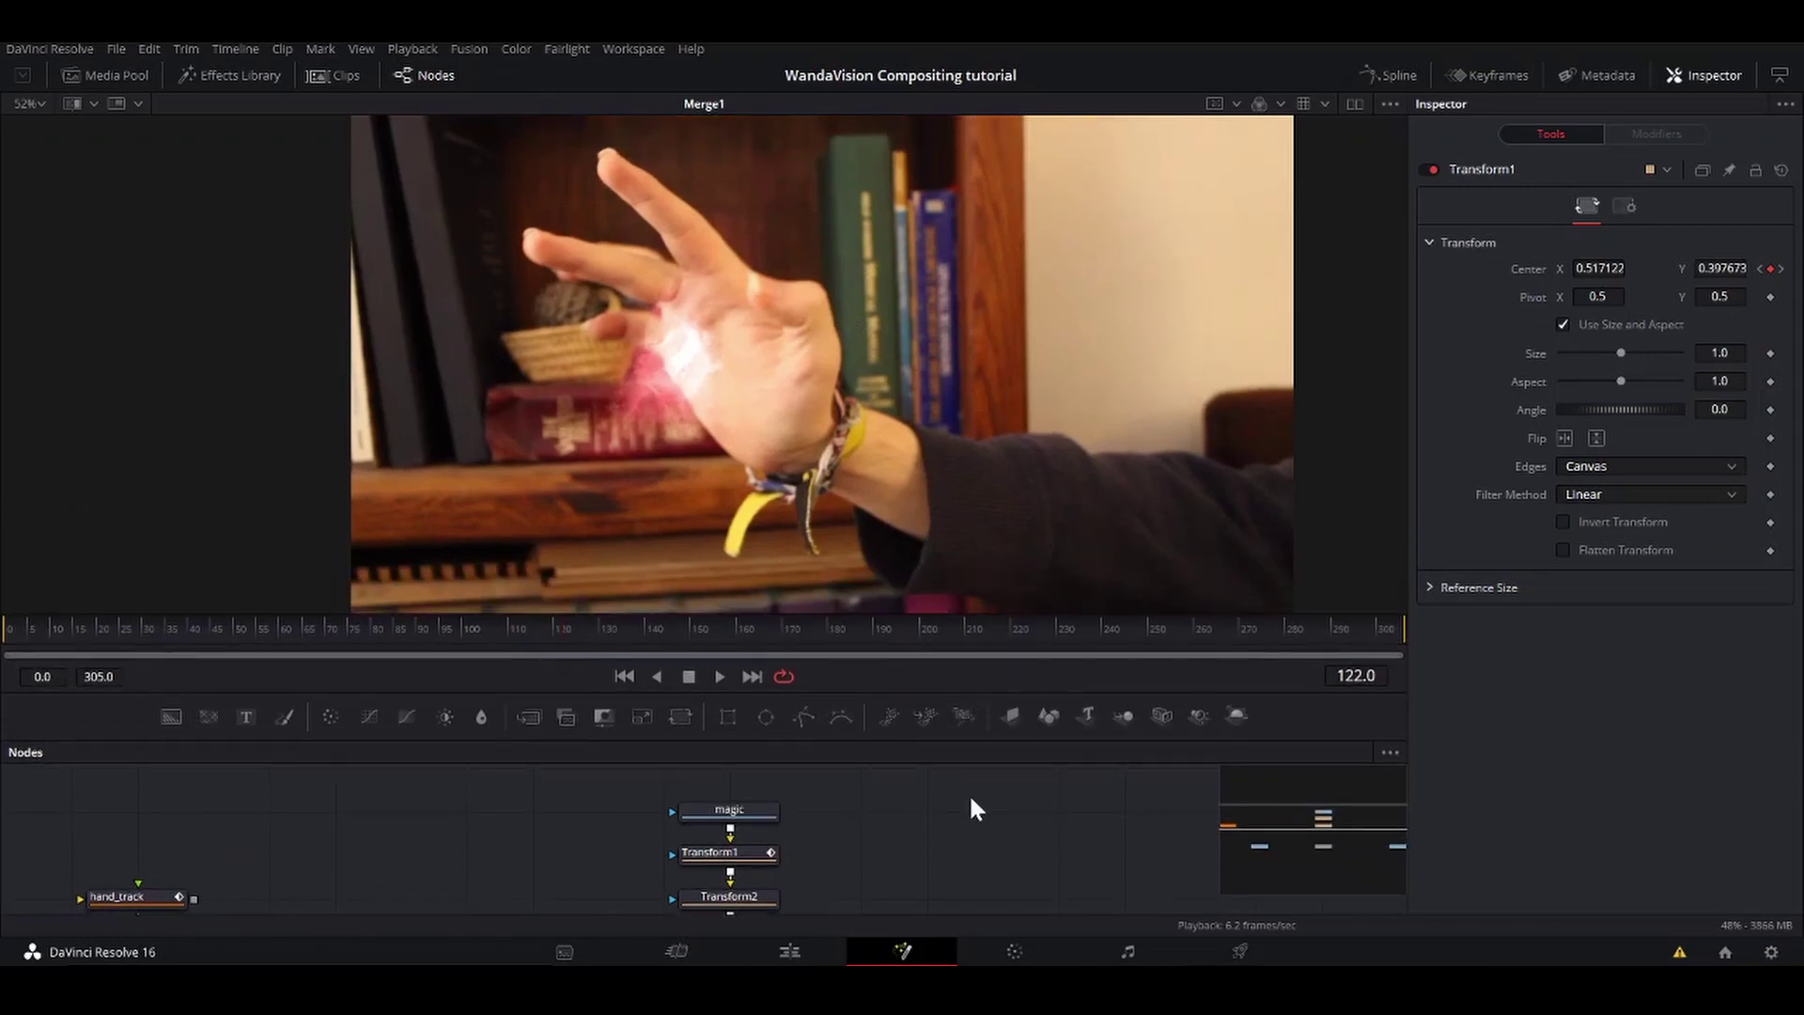
key("space")
key("space")
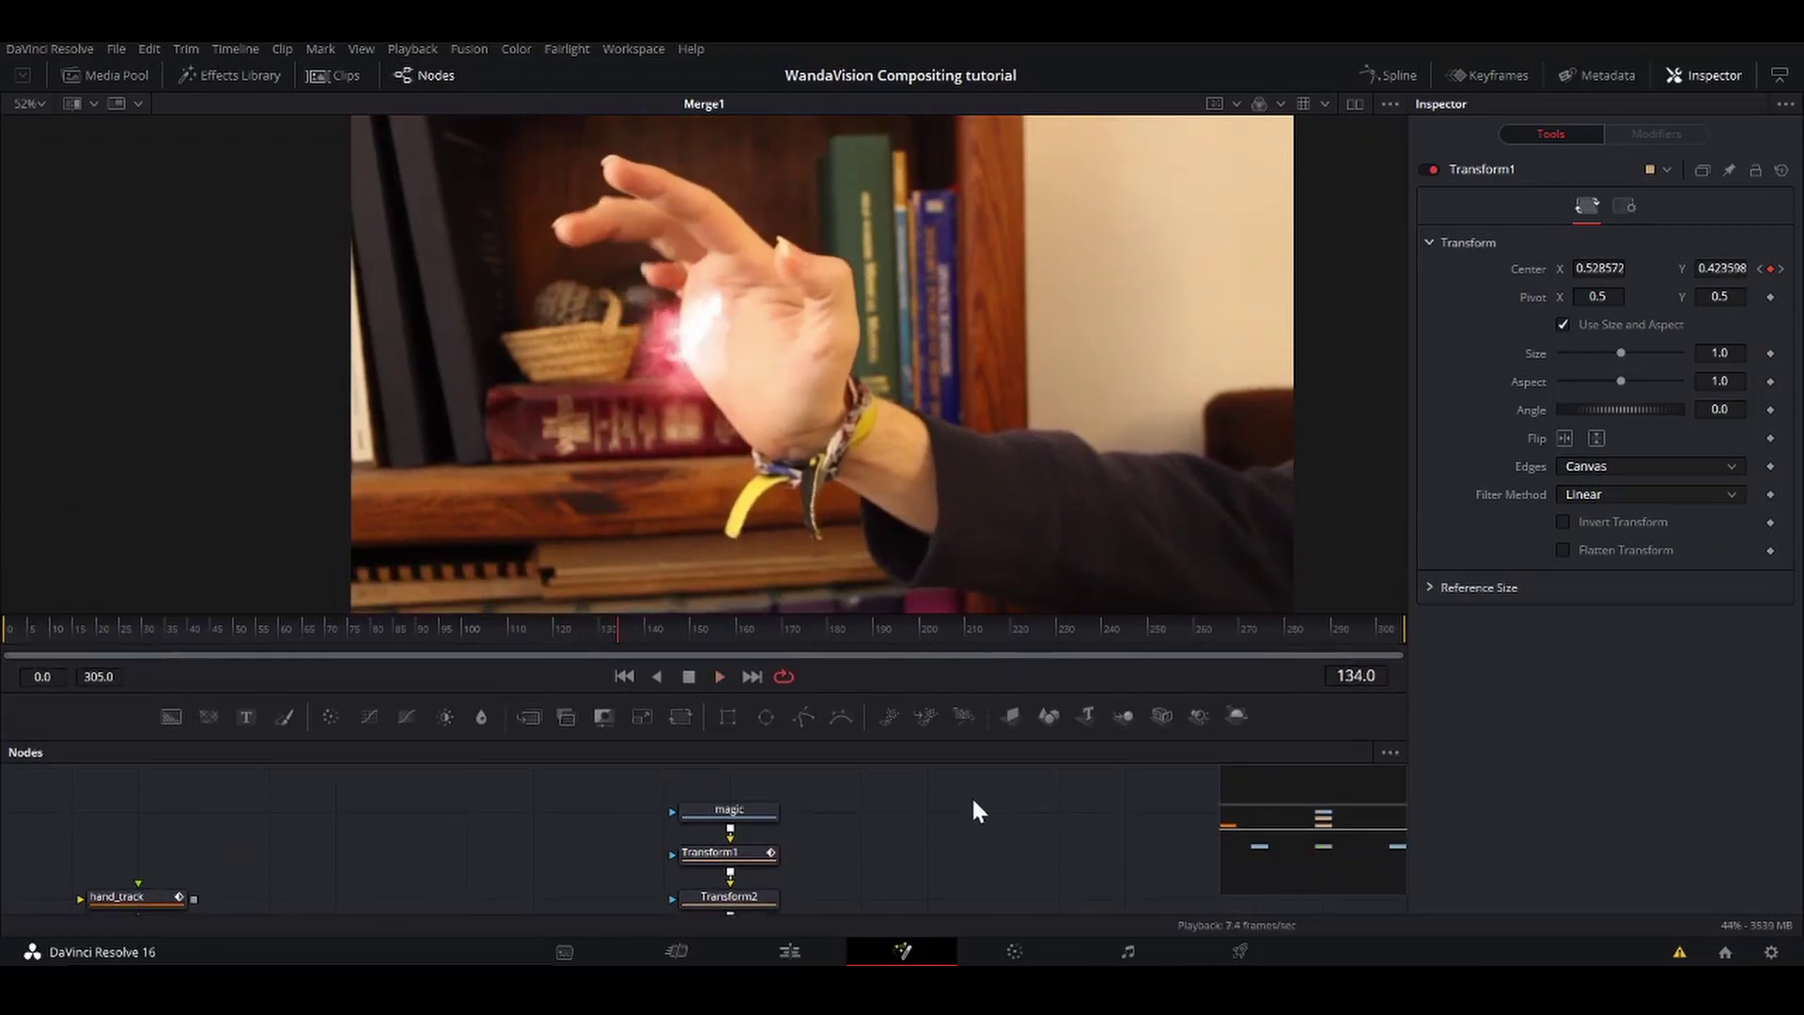
scroll(971, 795, "down", 3)
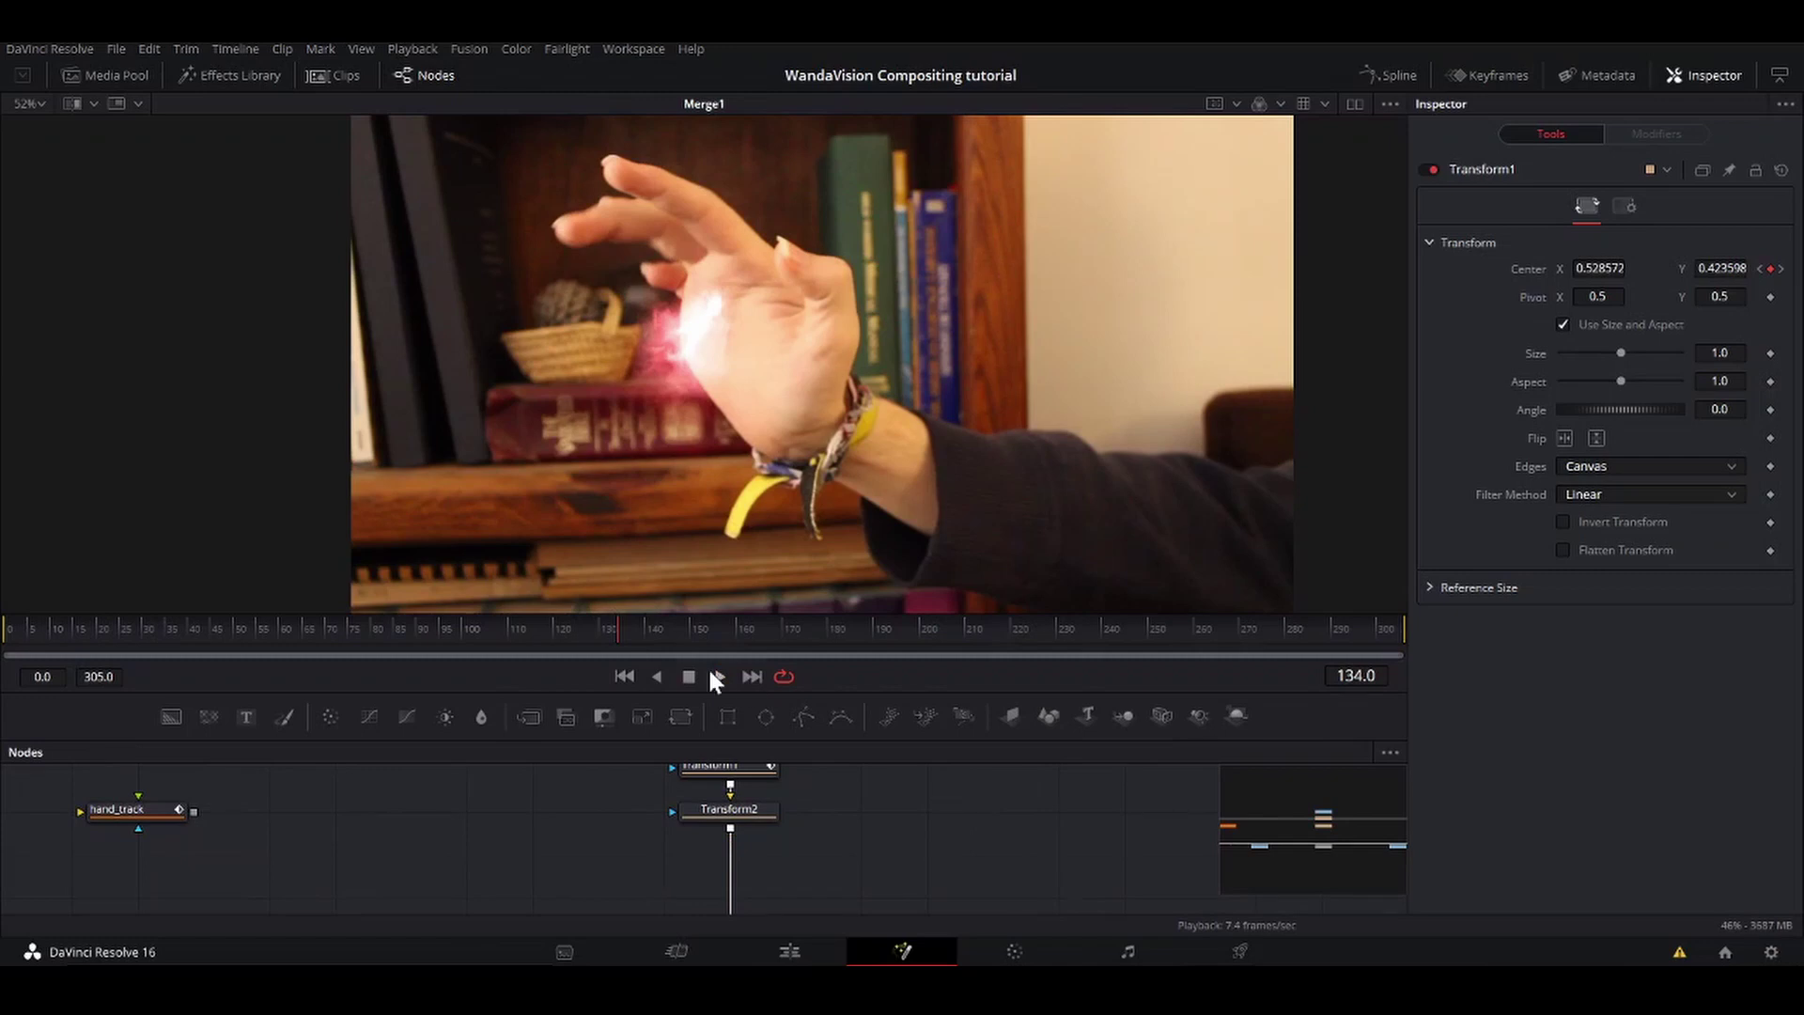
left_click(742, 811)
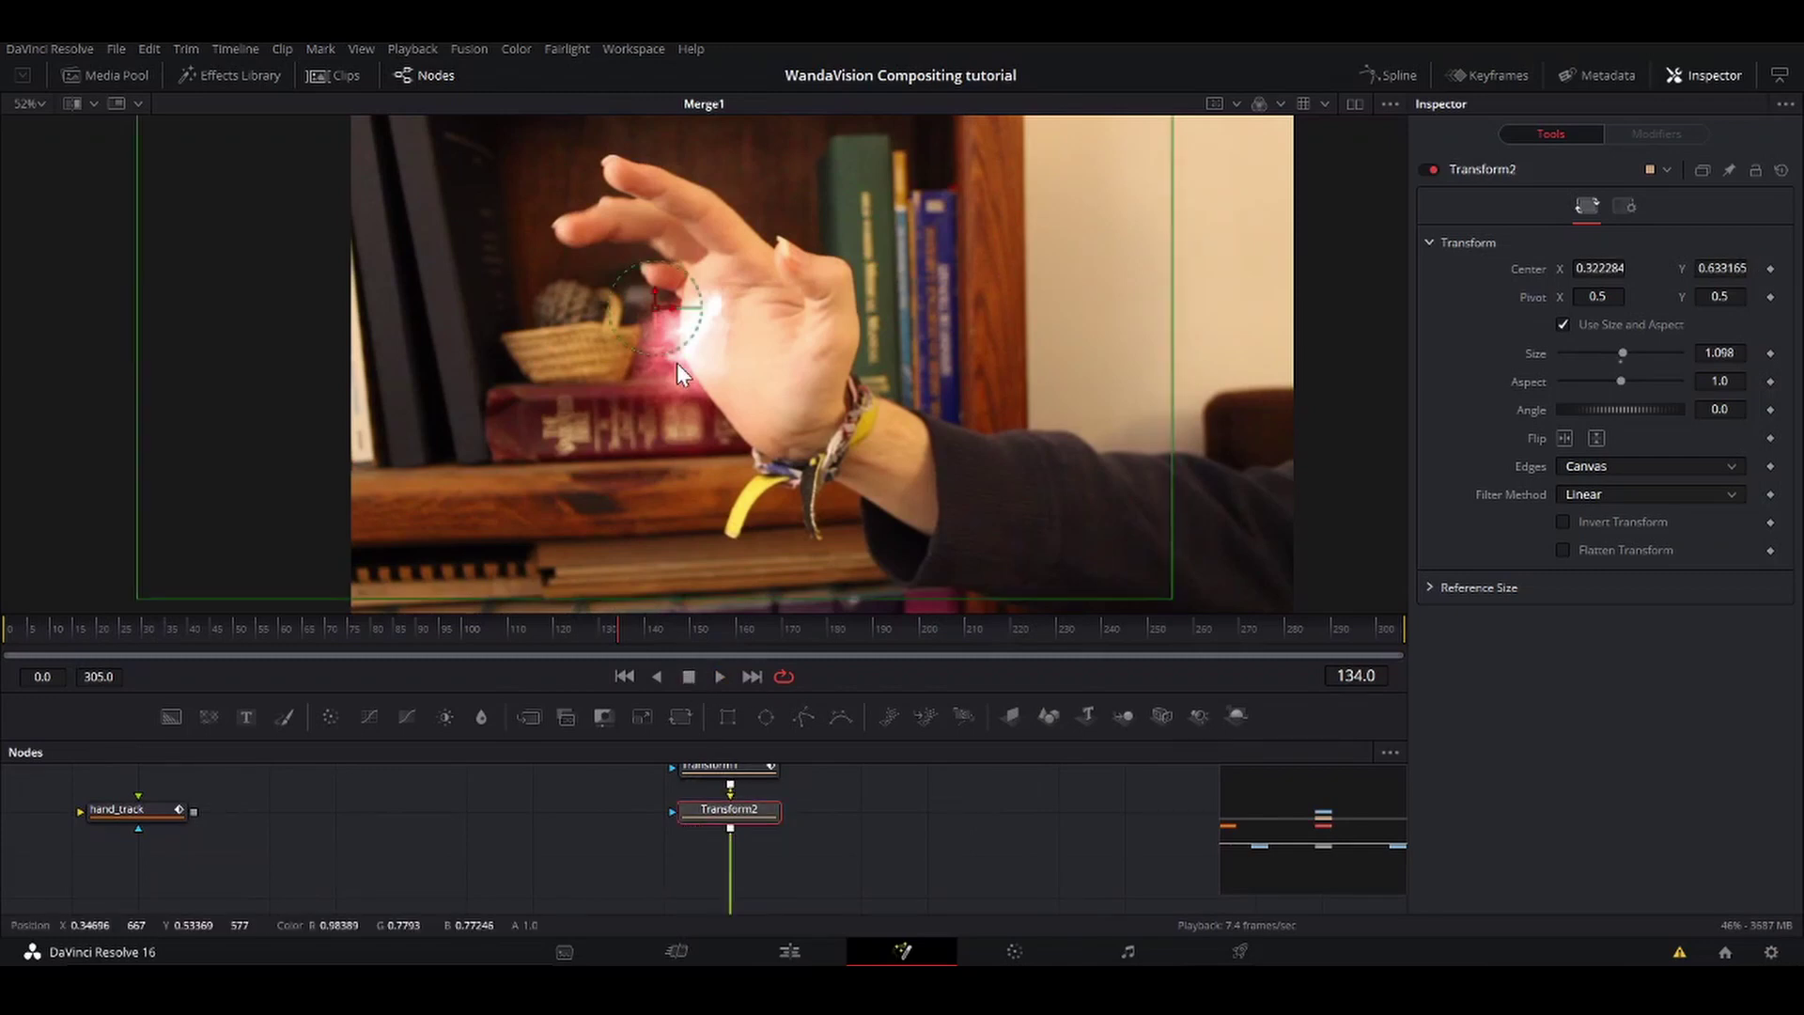
scroll(662, 359, "up", 5)
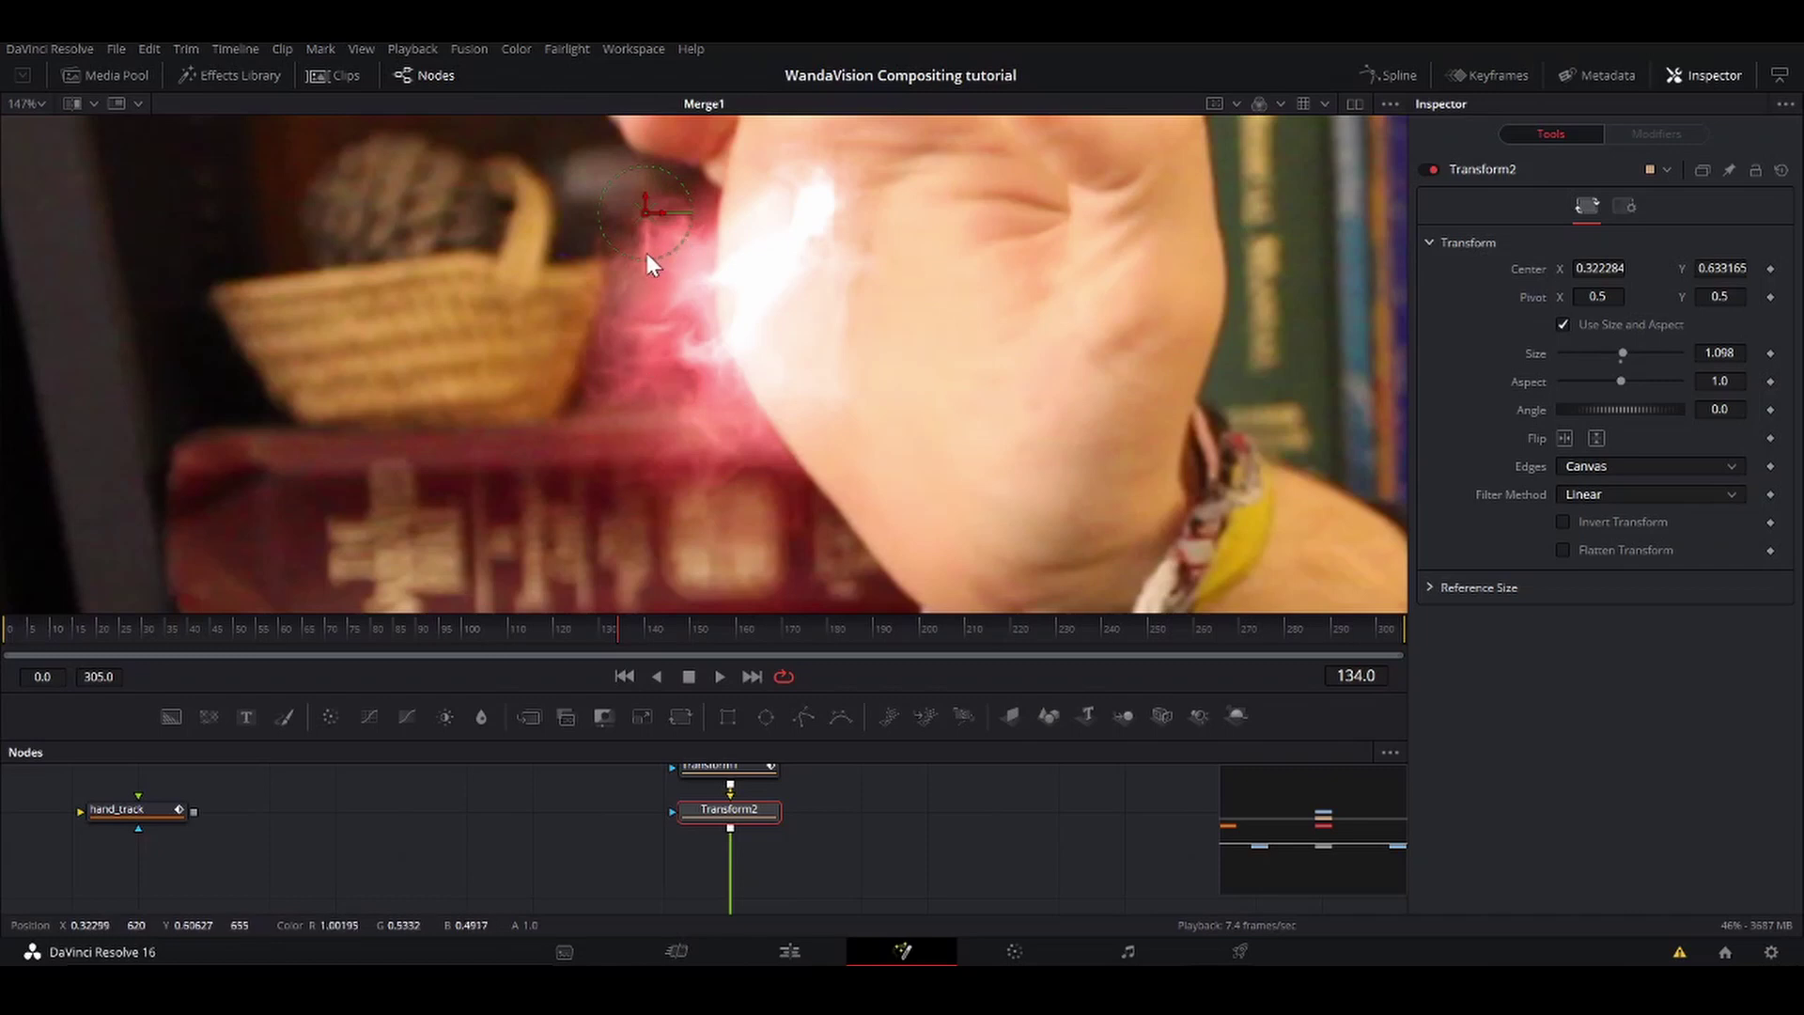
scroll(796, 282, "down", 5)
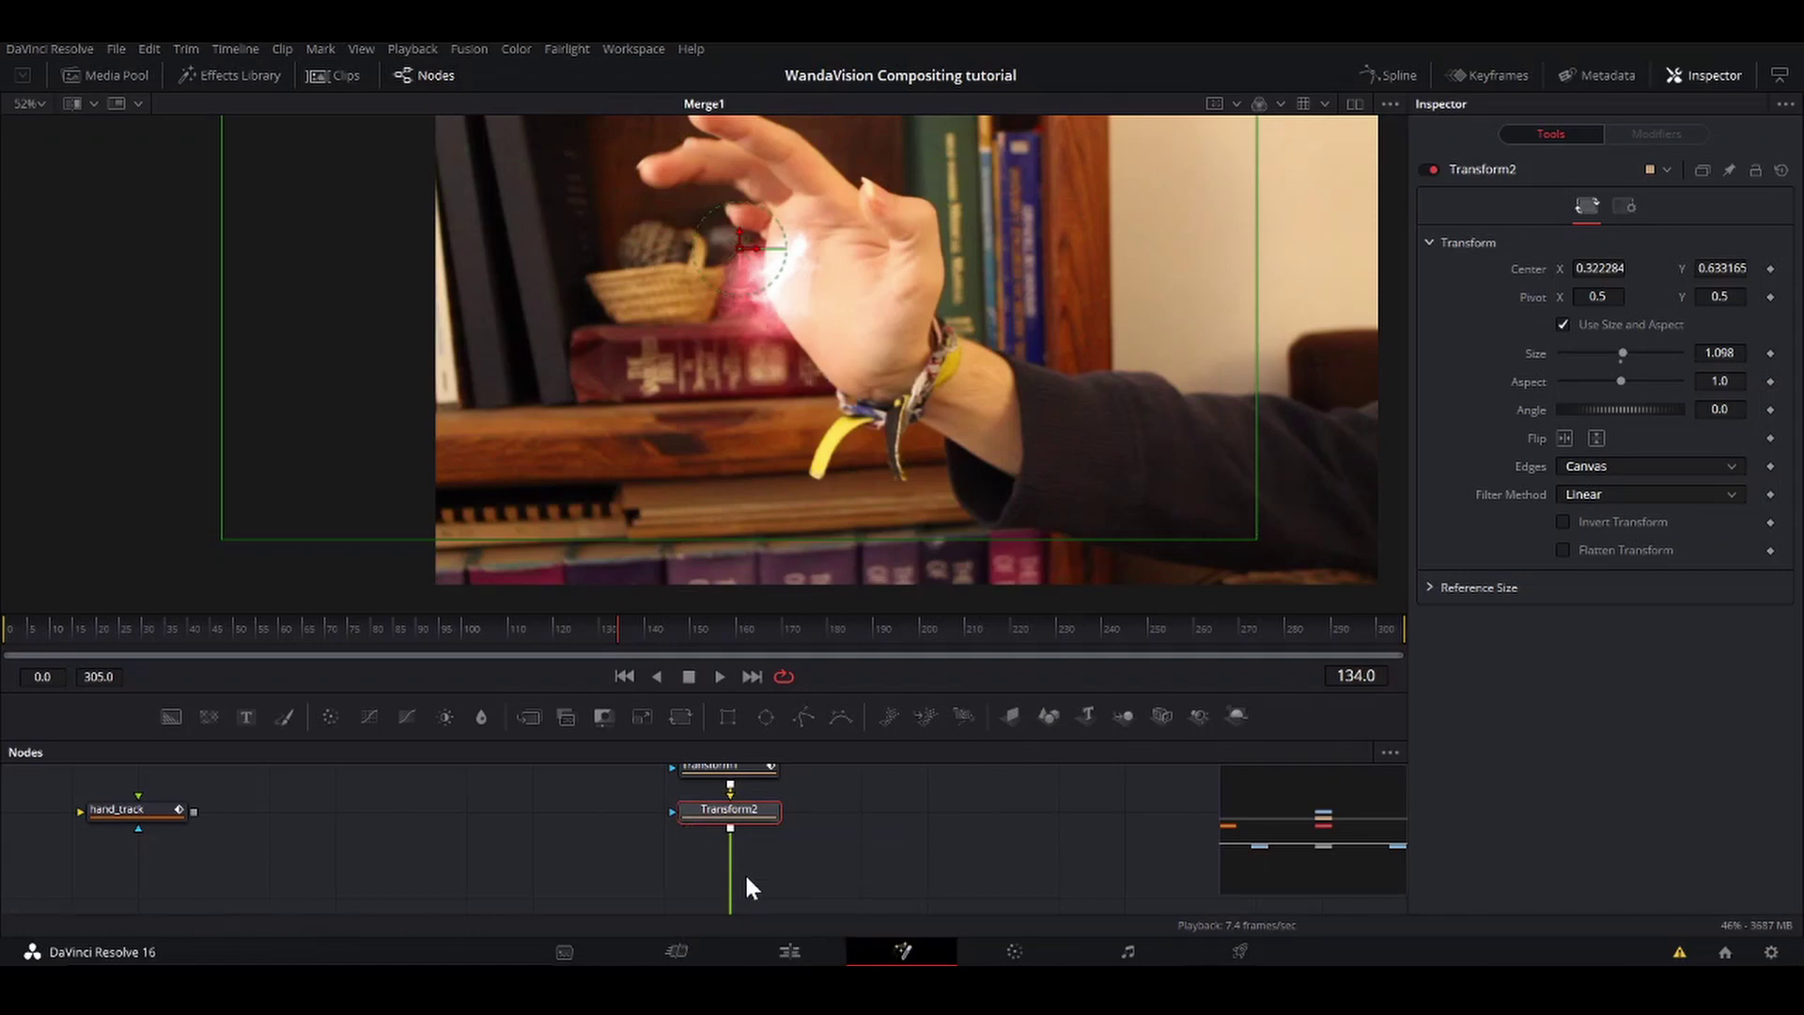
Step: Add ColorCorrector1 after Transform2 and boost the glow's saturation
key("shift+space")
type("cc")
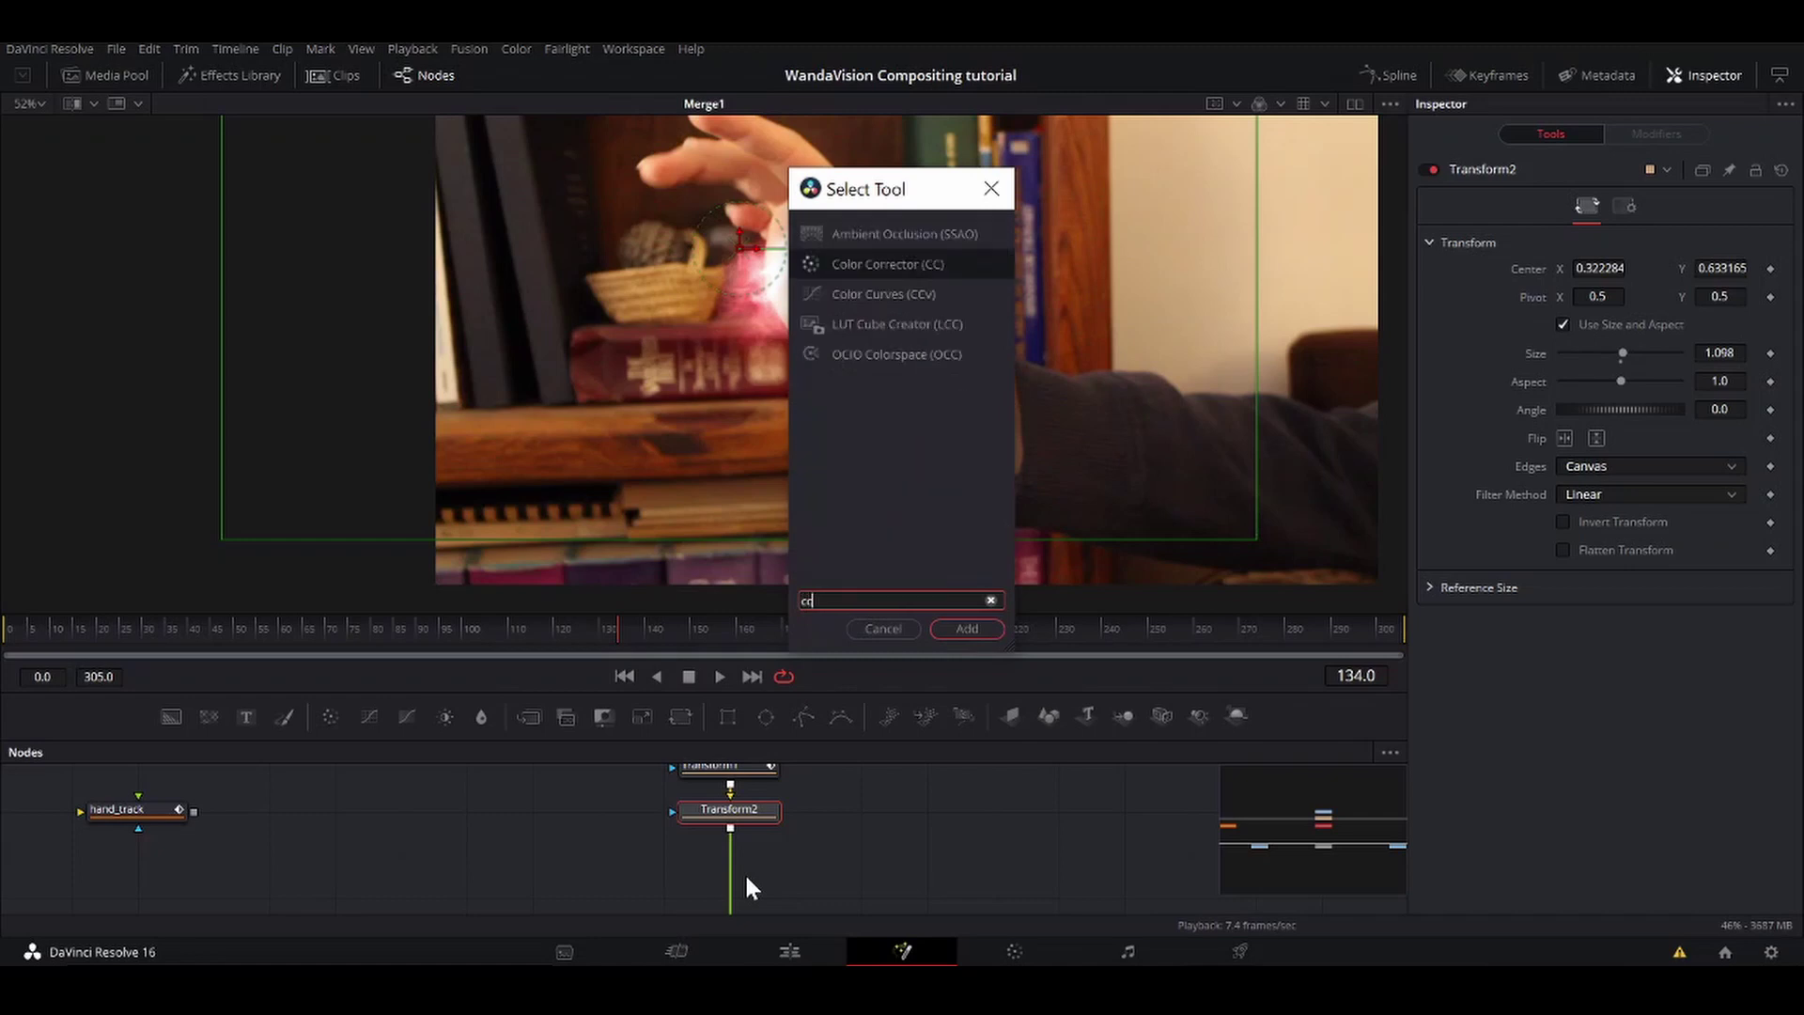
key("Return")
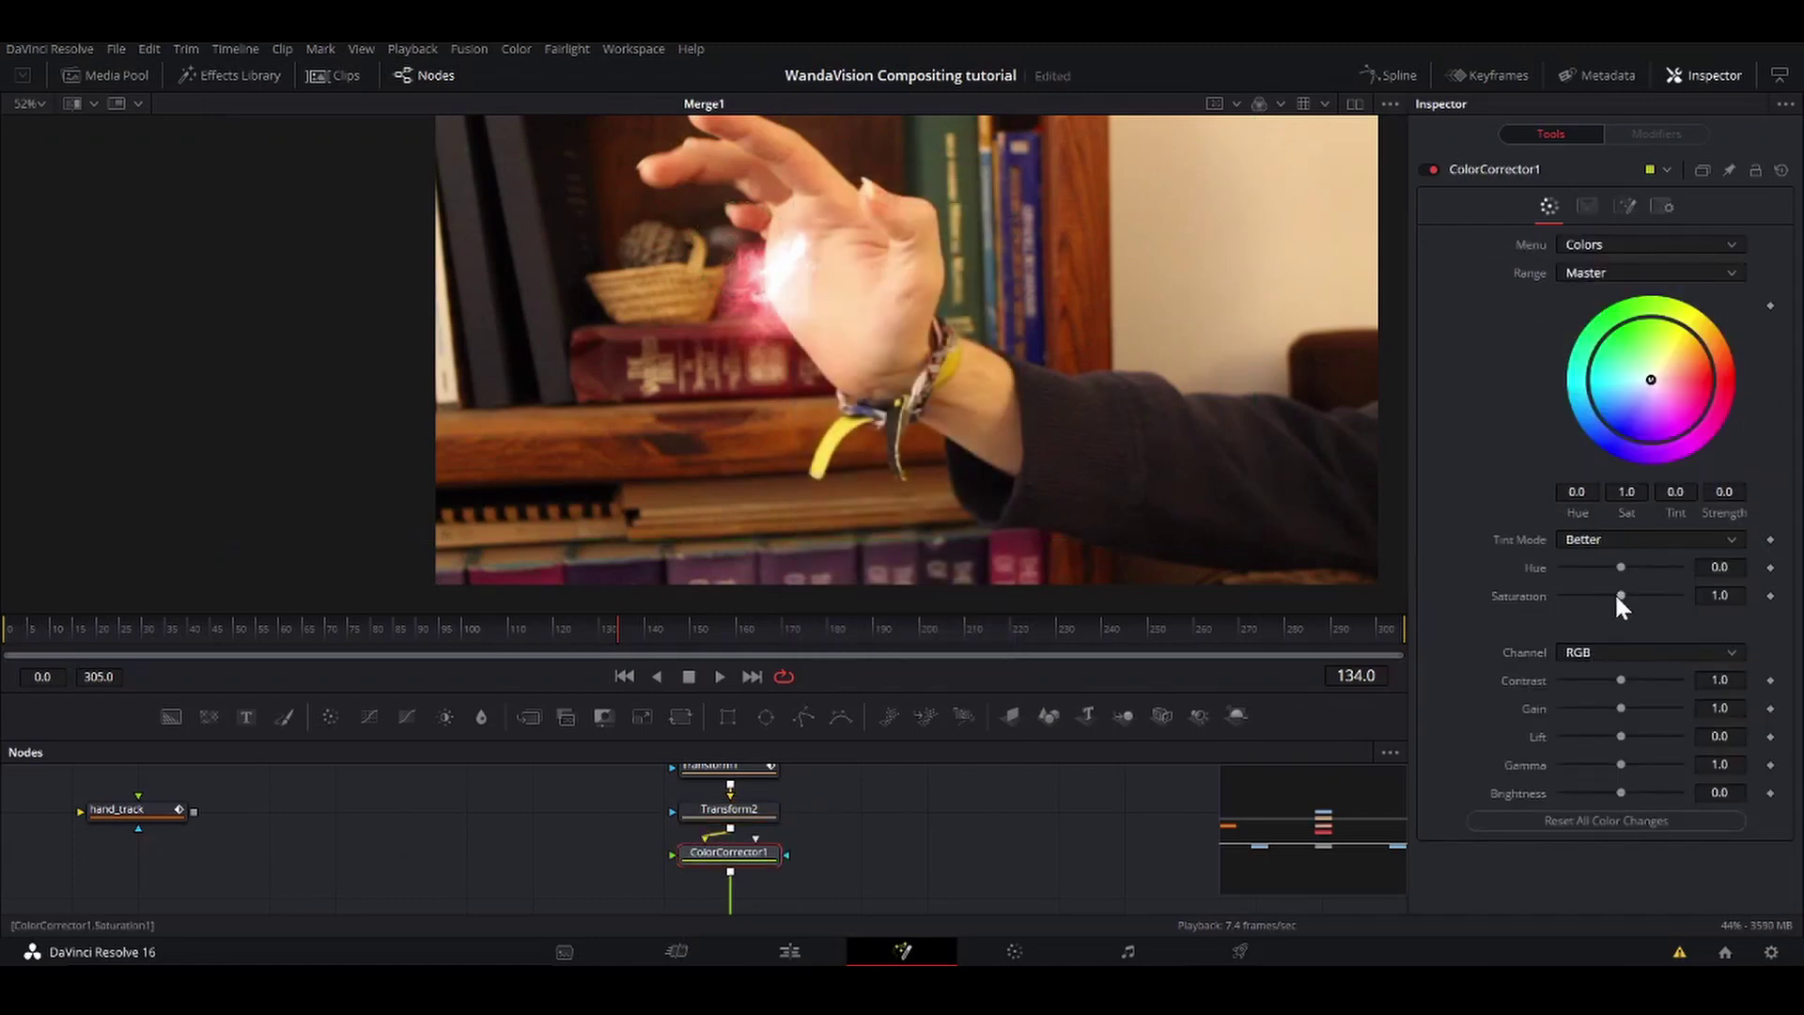
left_click_drag(1618, 597, 1660, 598)
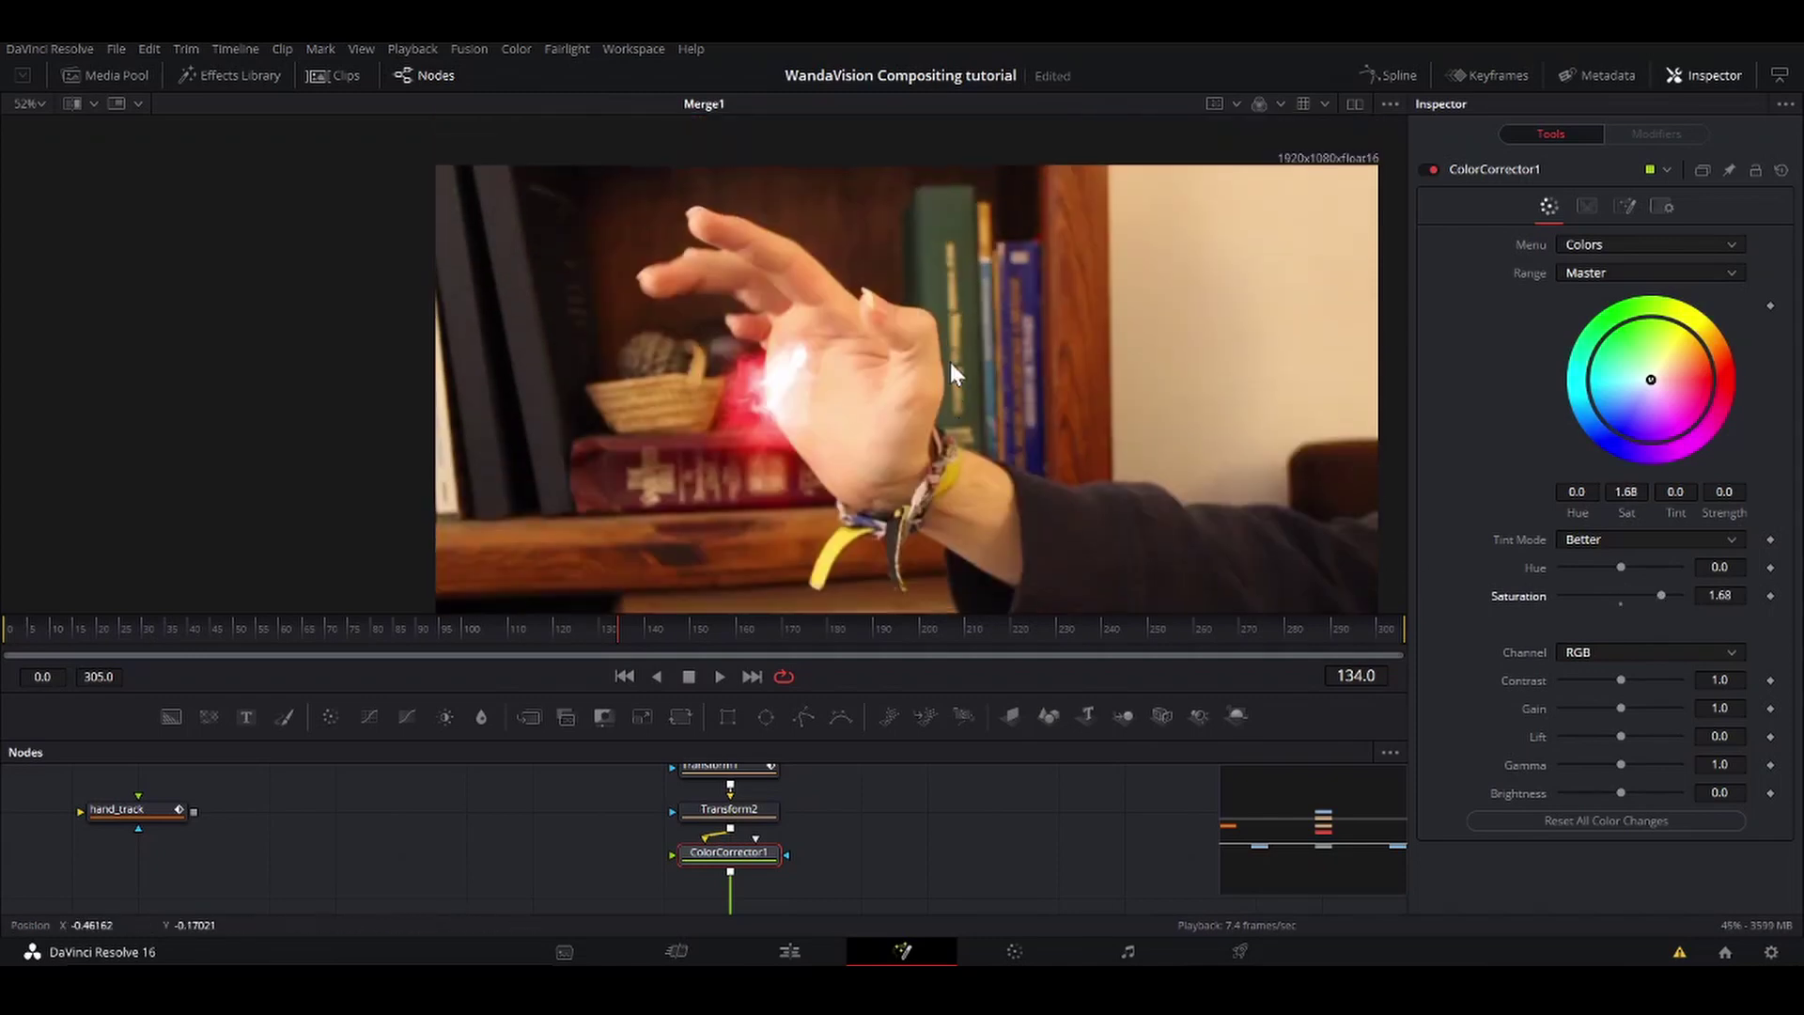
Step: Enlarge the glow by setting Transform2's Size to 1.1
left_click(728, 810)
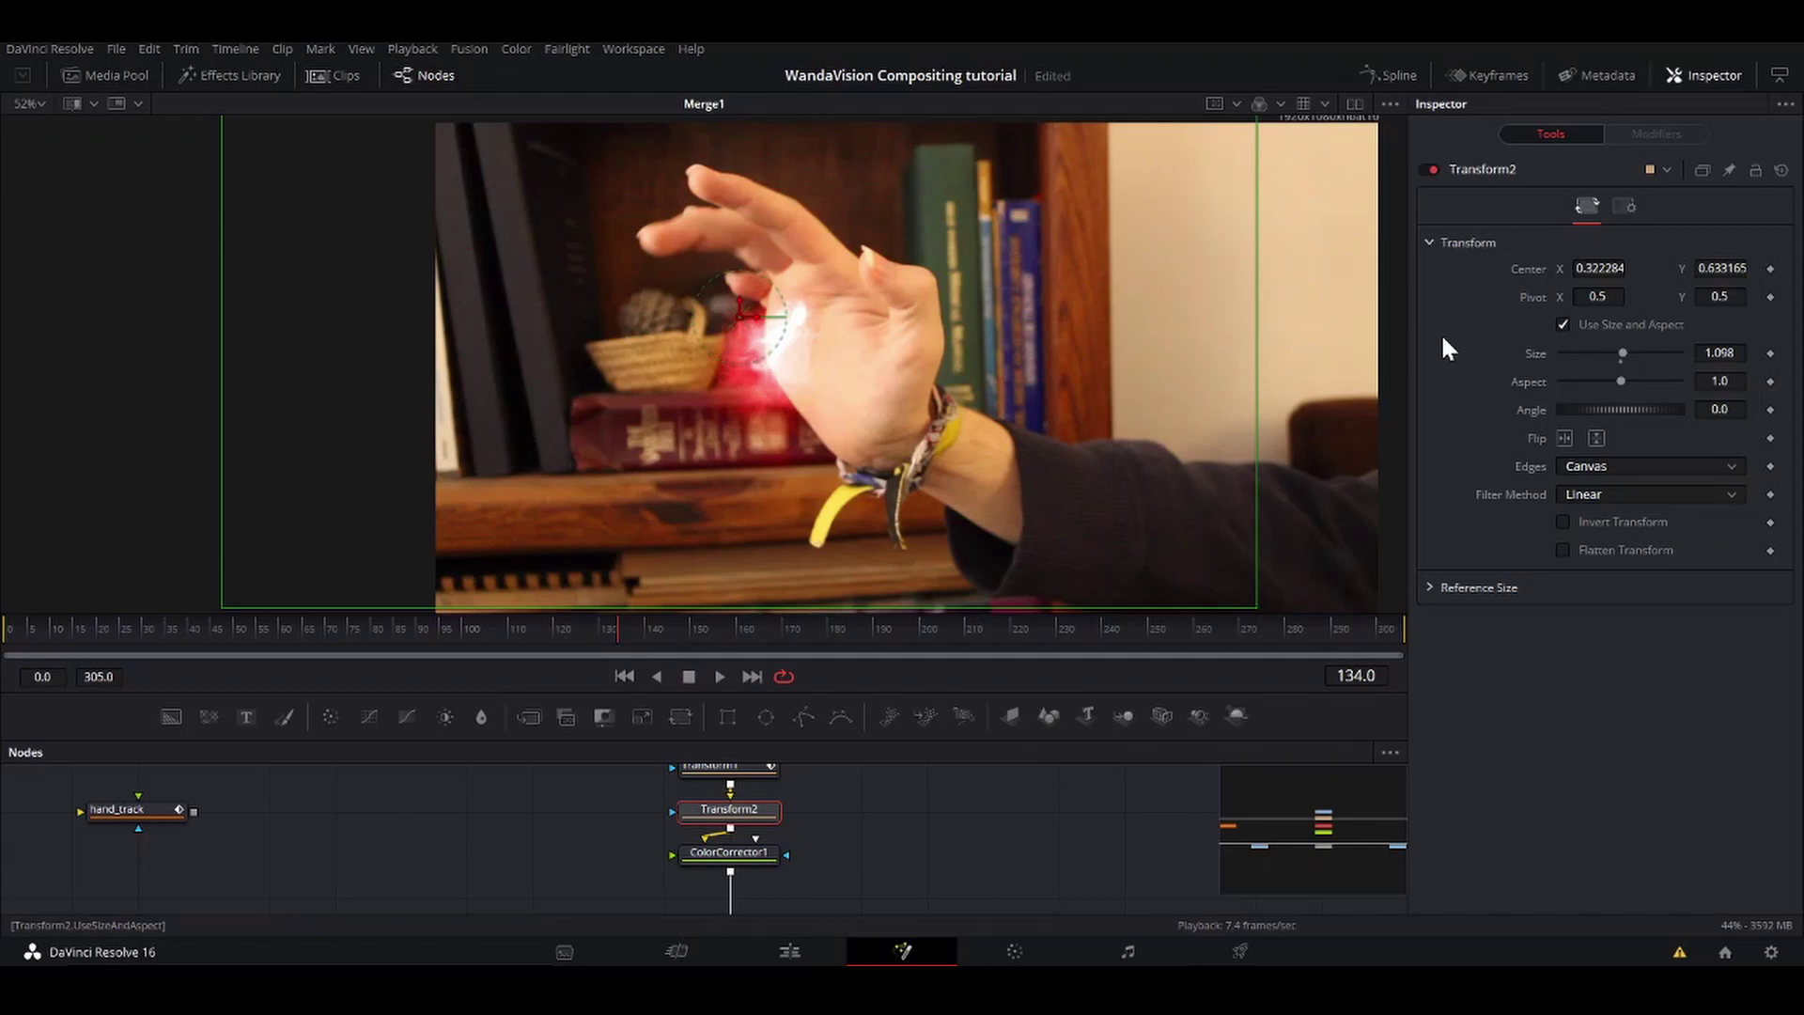
left_click_drag(1624, 348, 1620, 348)
left_click(928, 815)
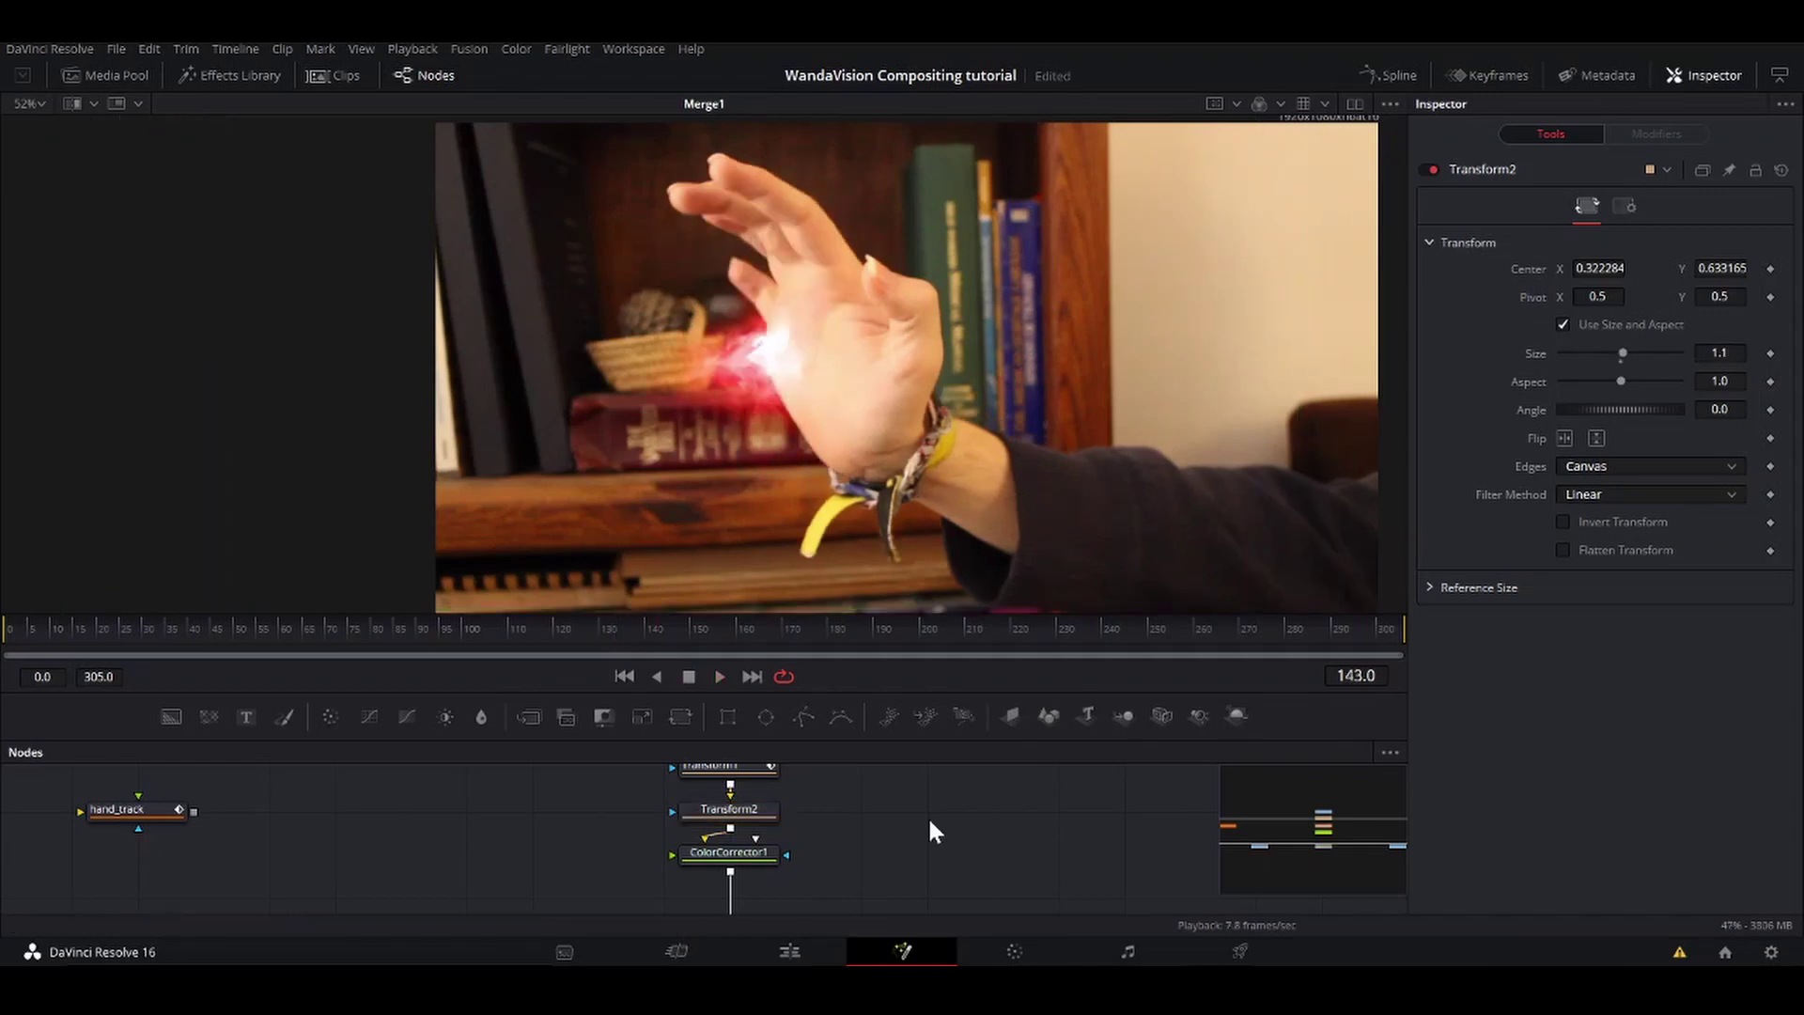
Step: Turn on High Quality playback in the viewer and play the composite
right_click(910, 671)
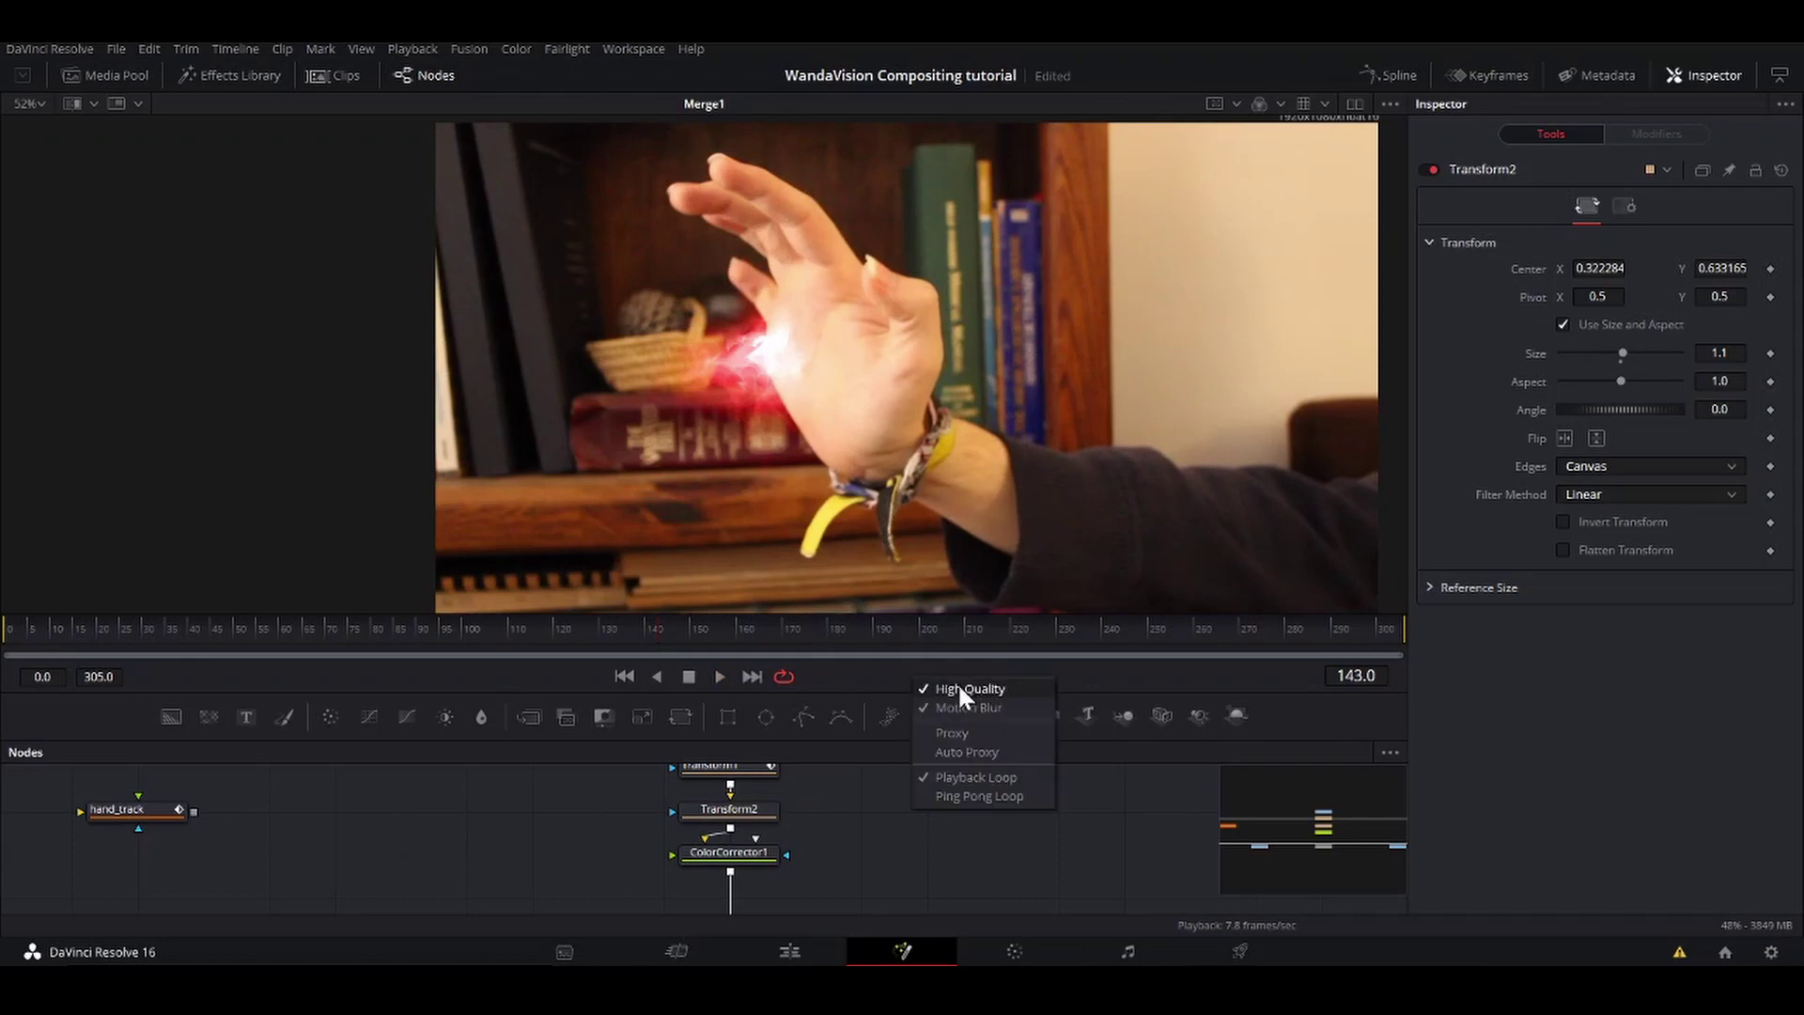
left_click(973, 689)
right_click(973, 678)
left_click(983, 705)
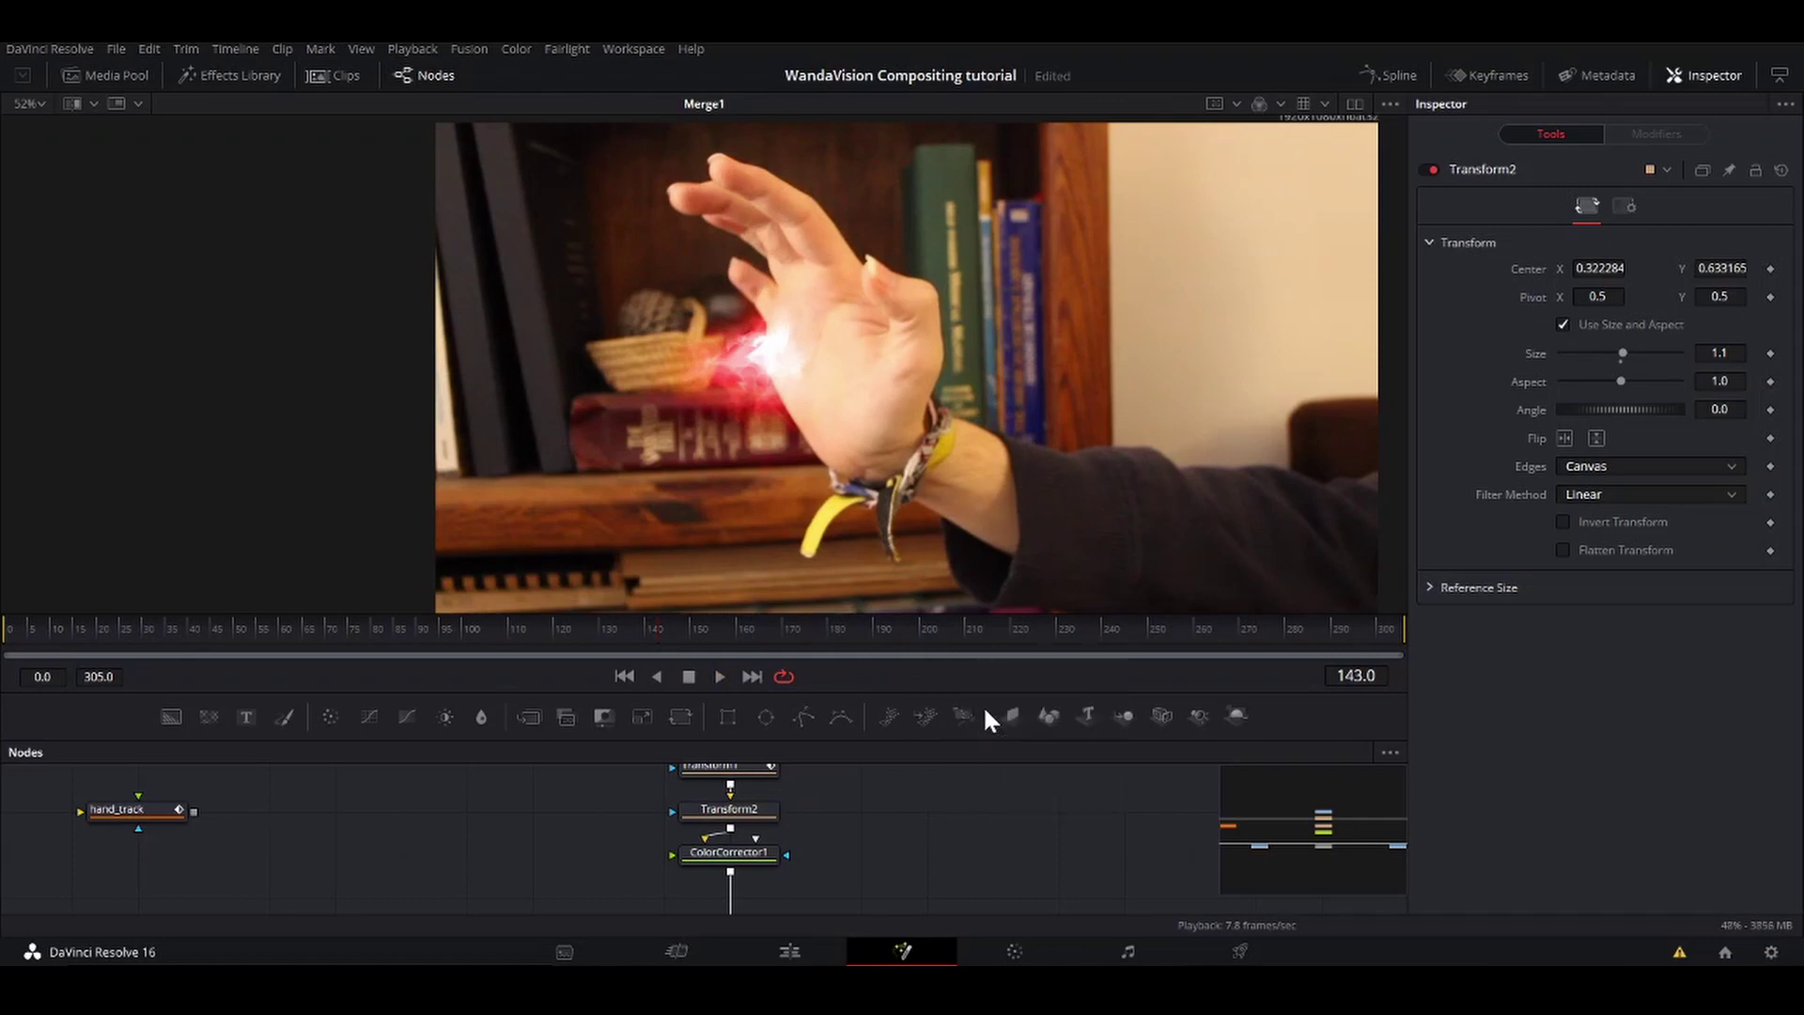
key("space")
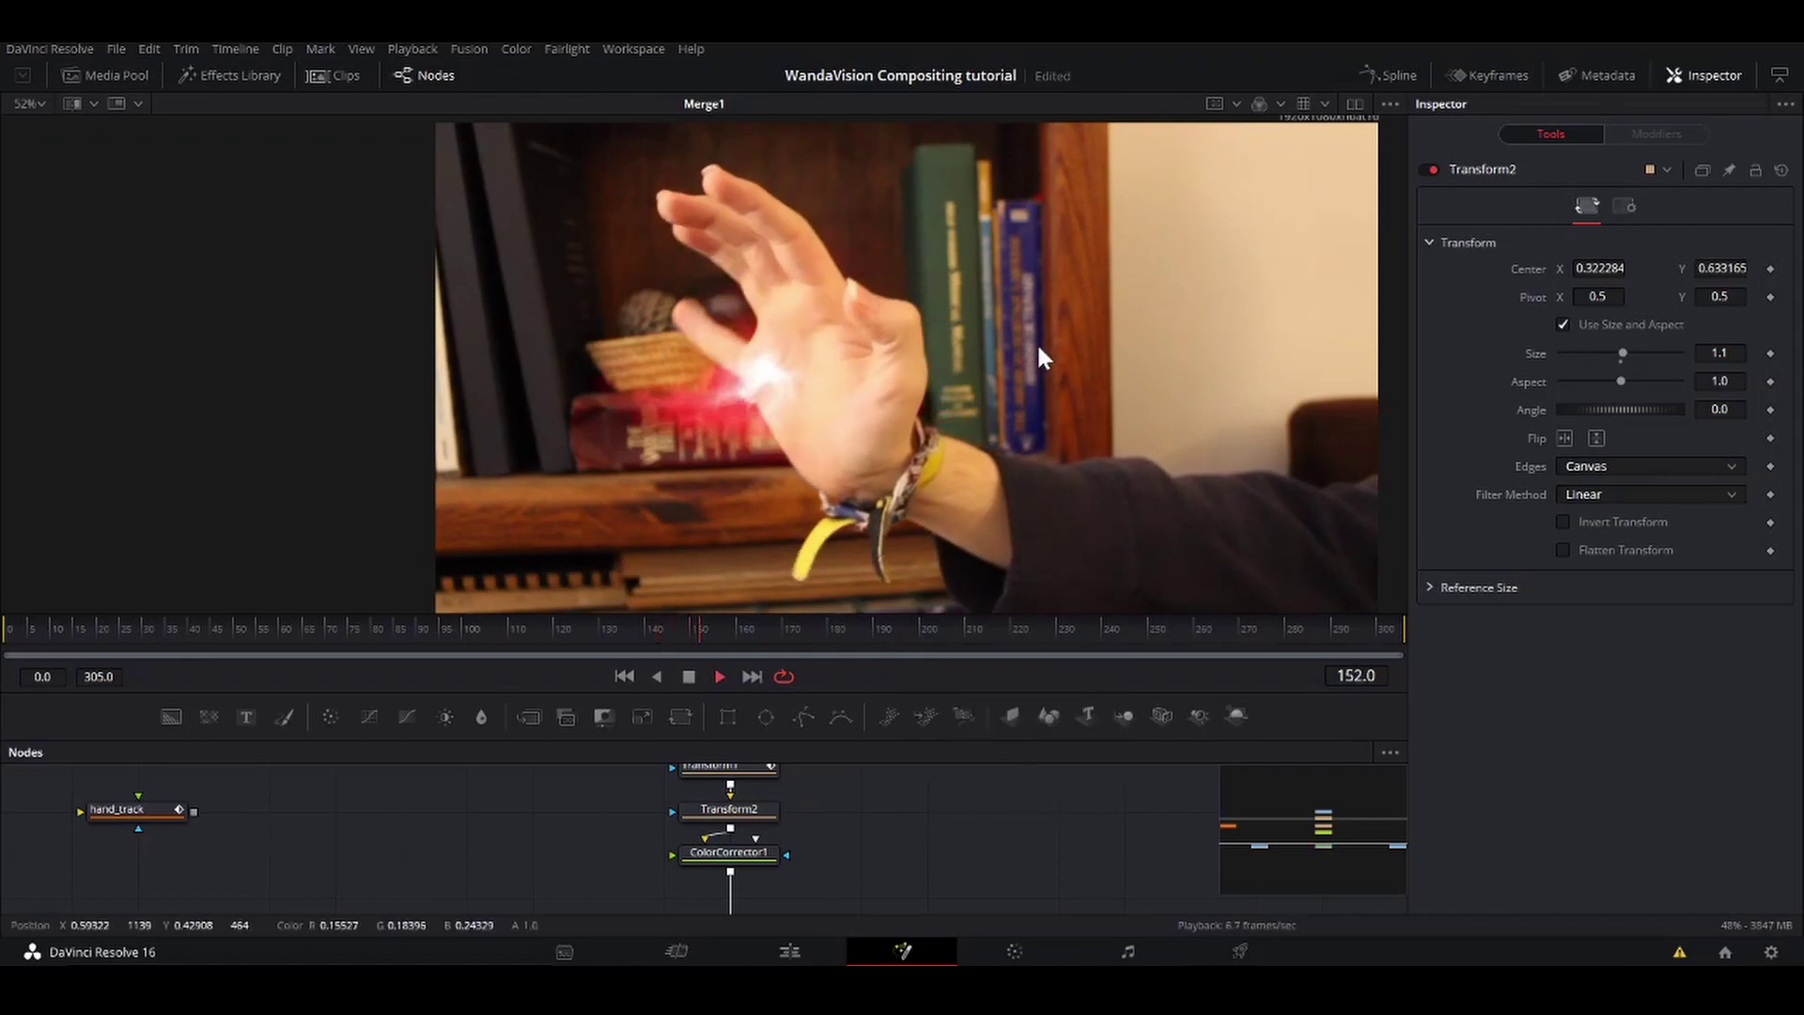
scroll(1049, 312, "down", 2)
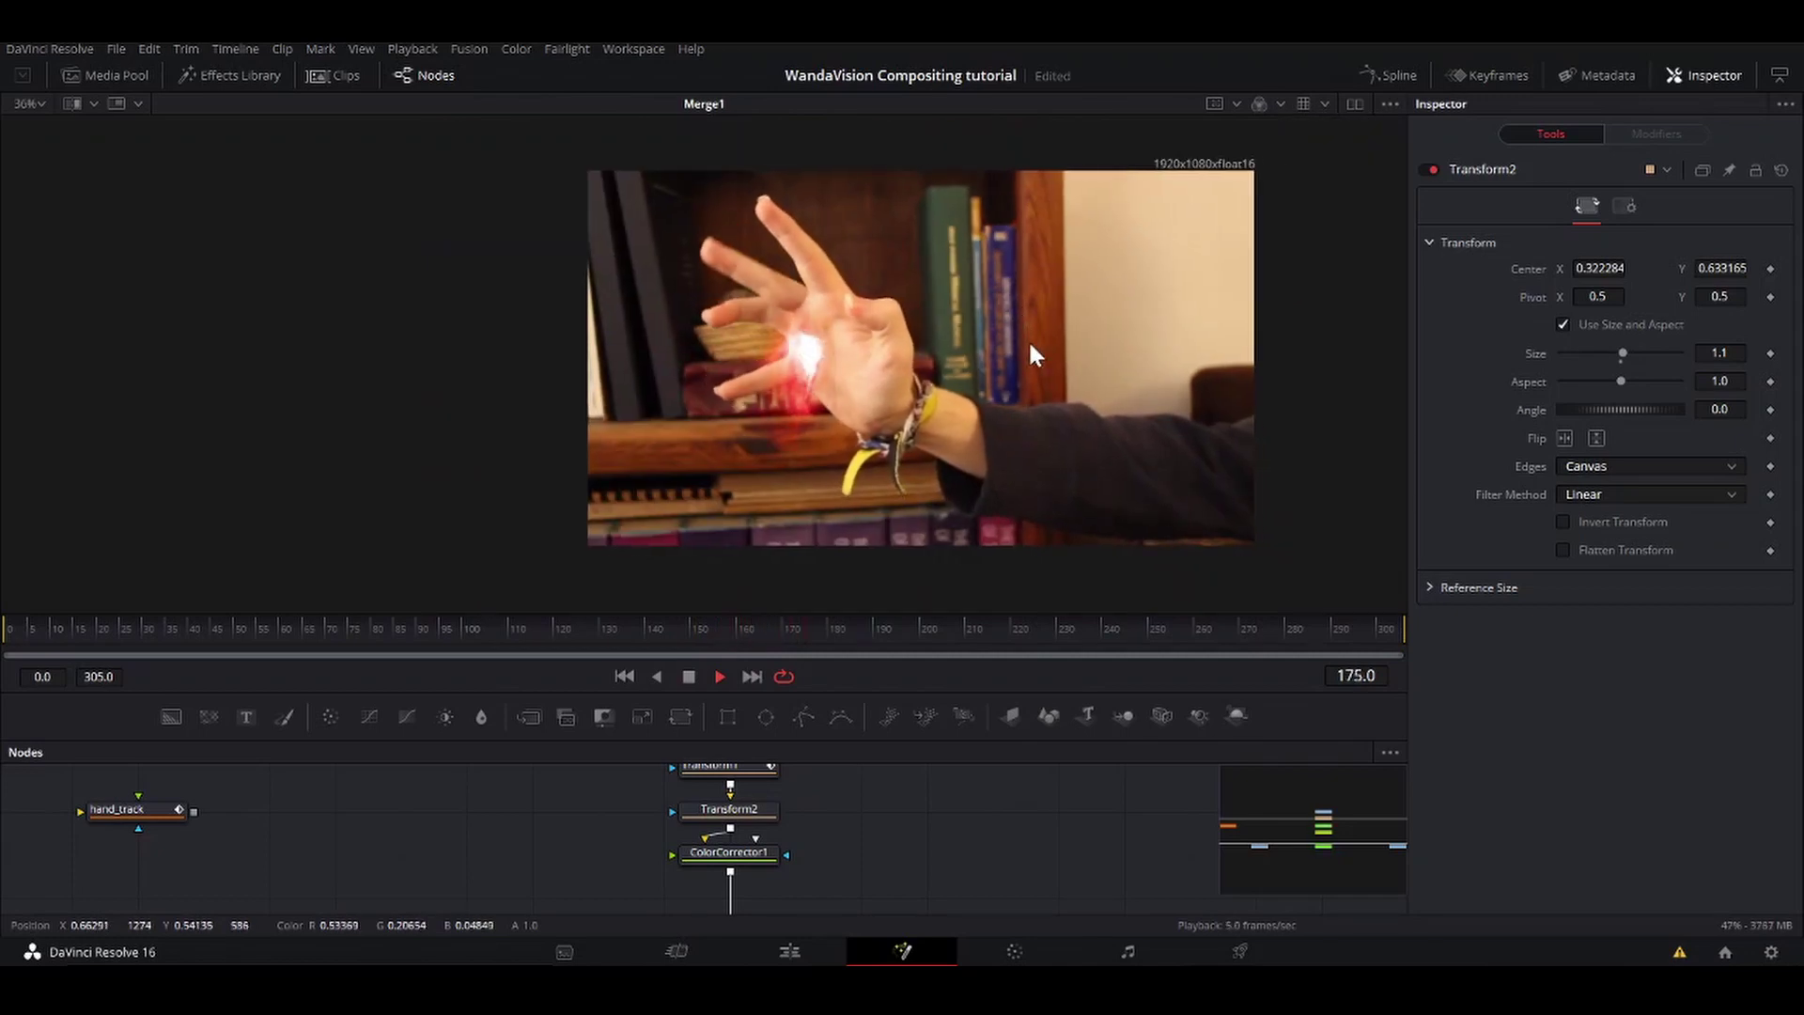
Step: Stop playback and move the wiggleyfingers, Merge1 and MediaOut1 nodes lower in the graph
key("space")
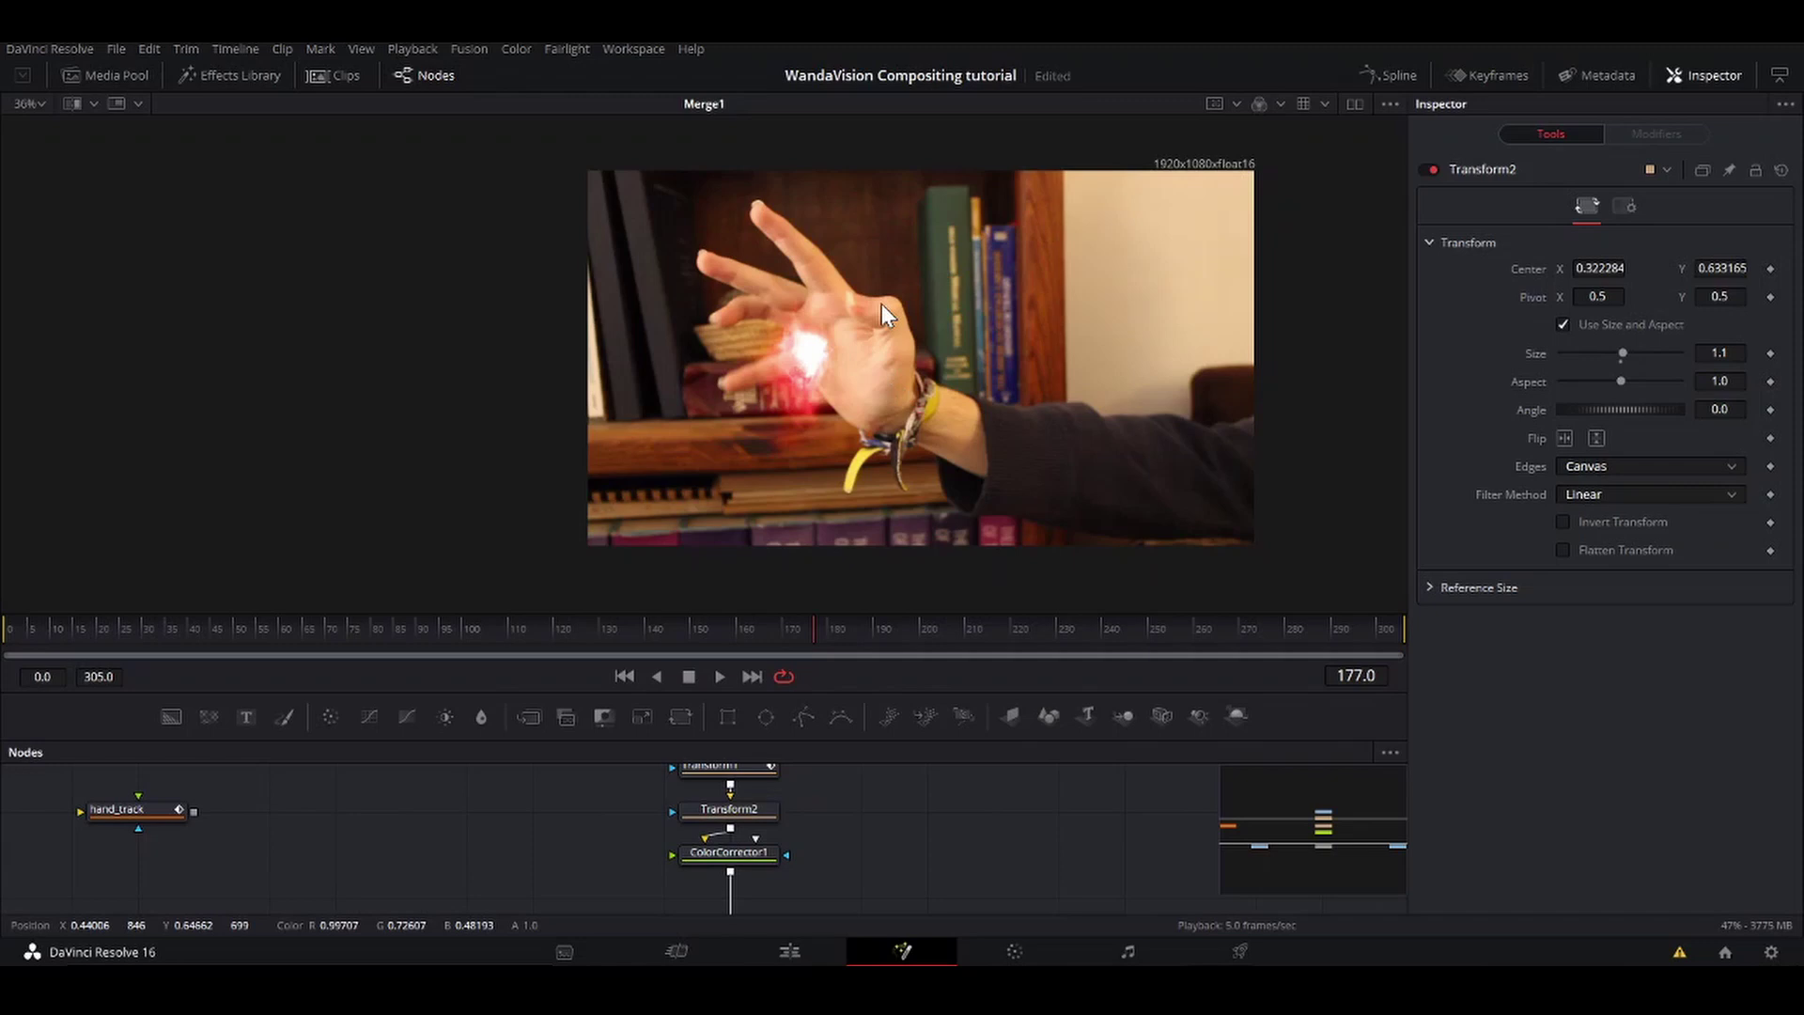
scroll(882, 303, "up", 6)
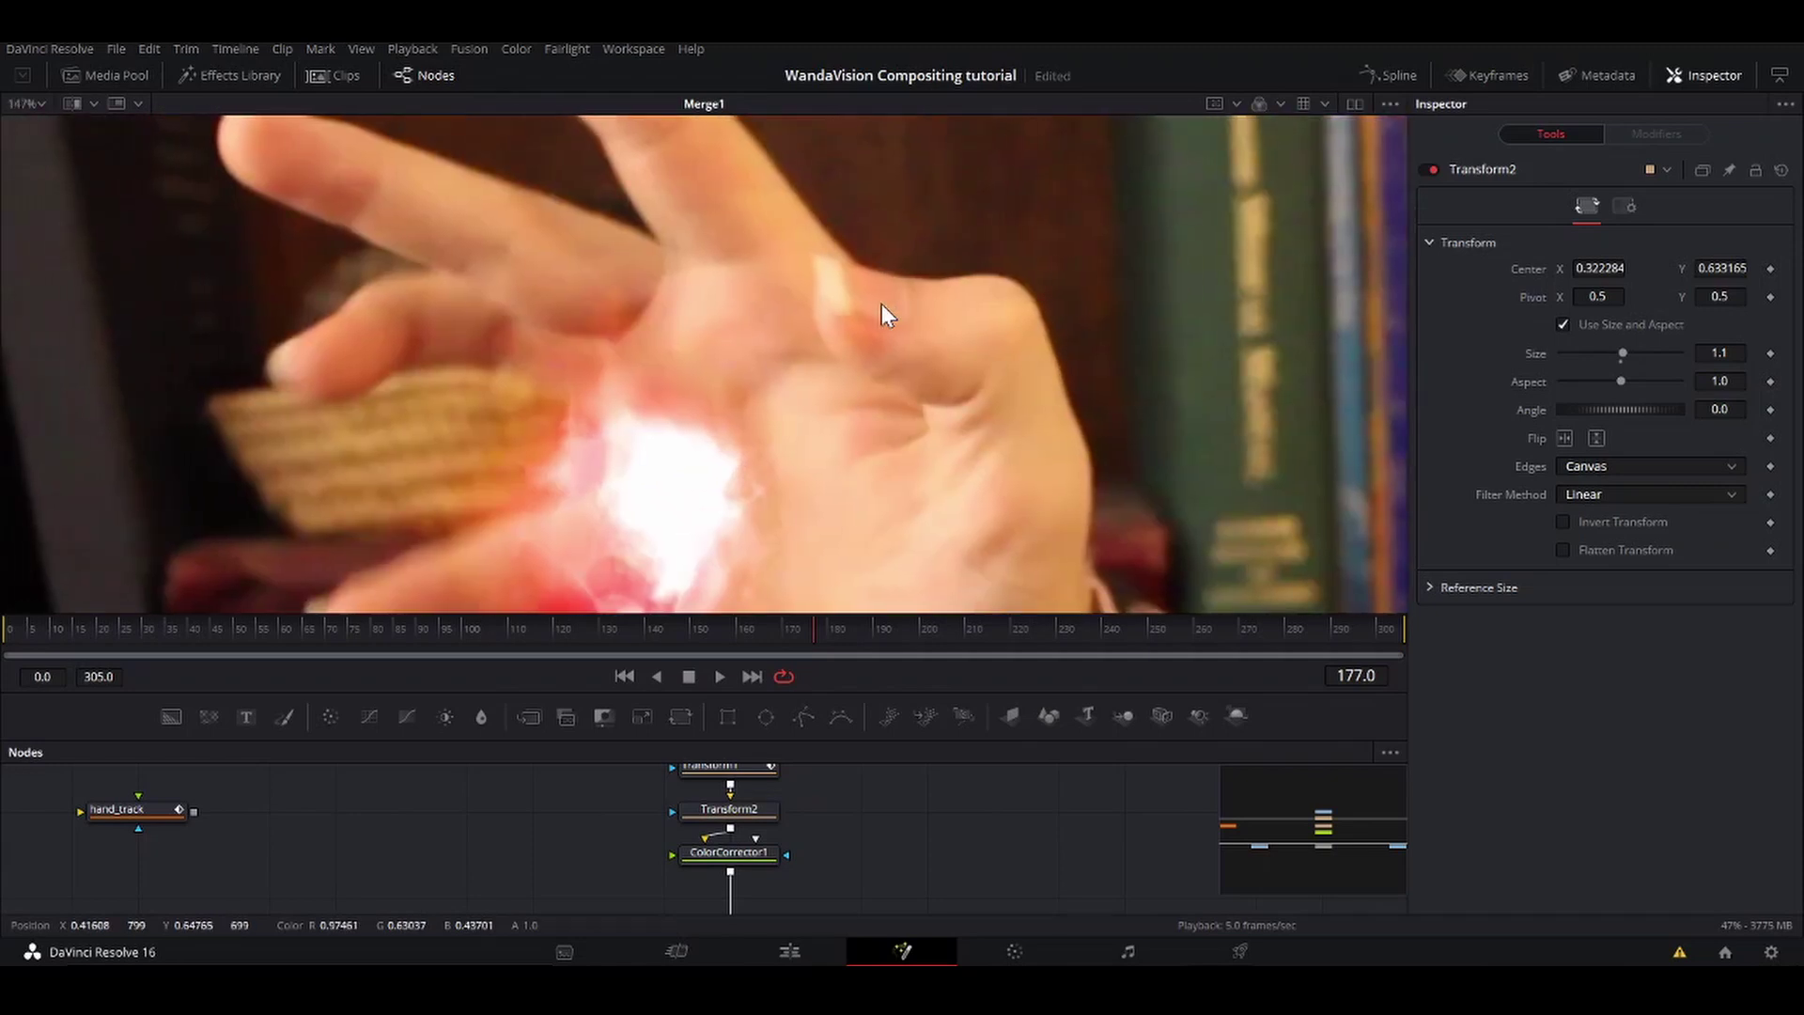
scroll(872, 813, "down", 2)
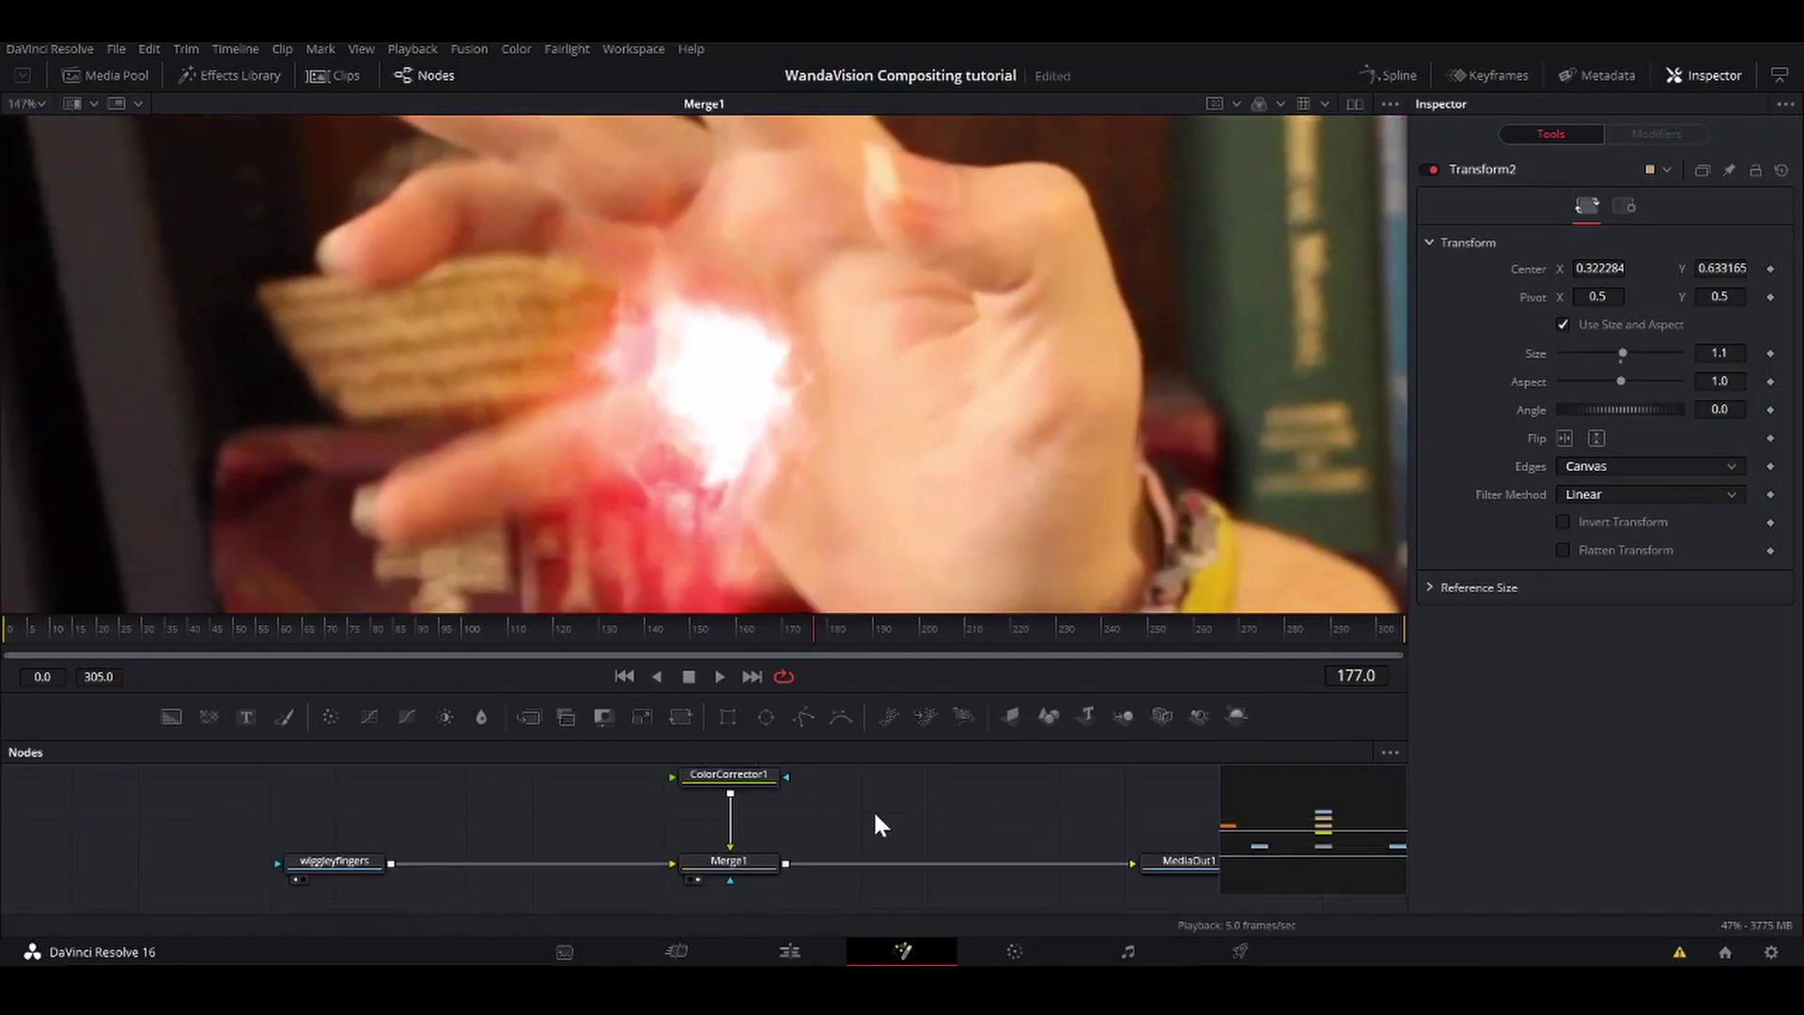
scroll(874, 814, "down", 2)
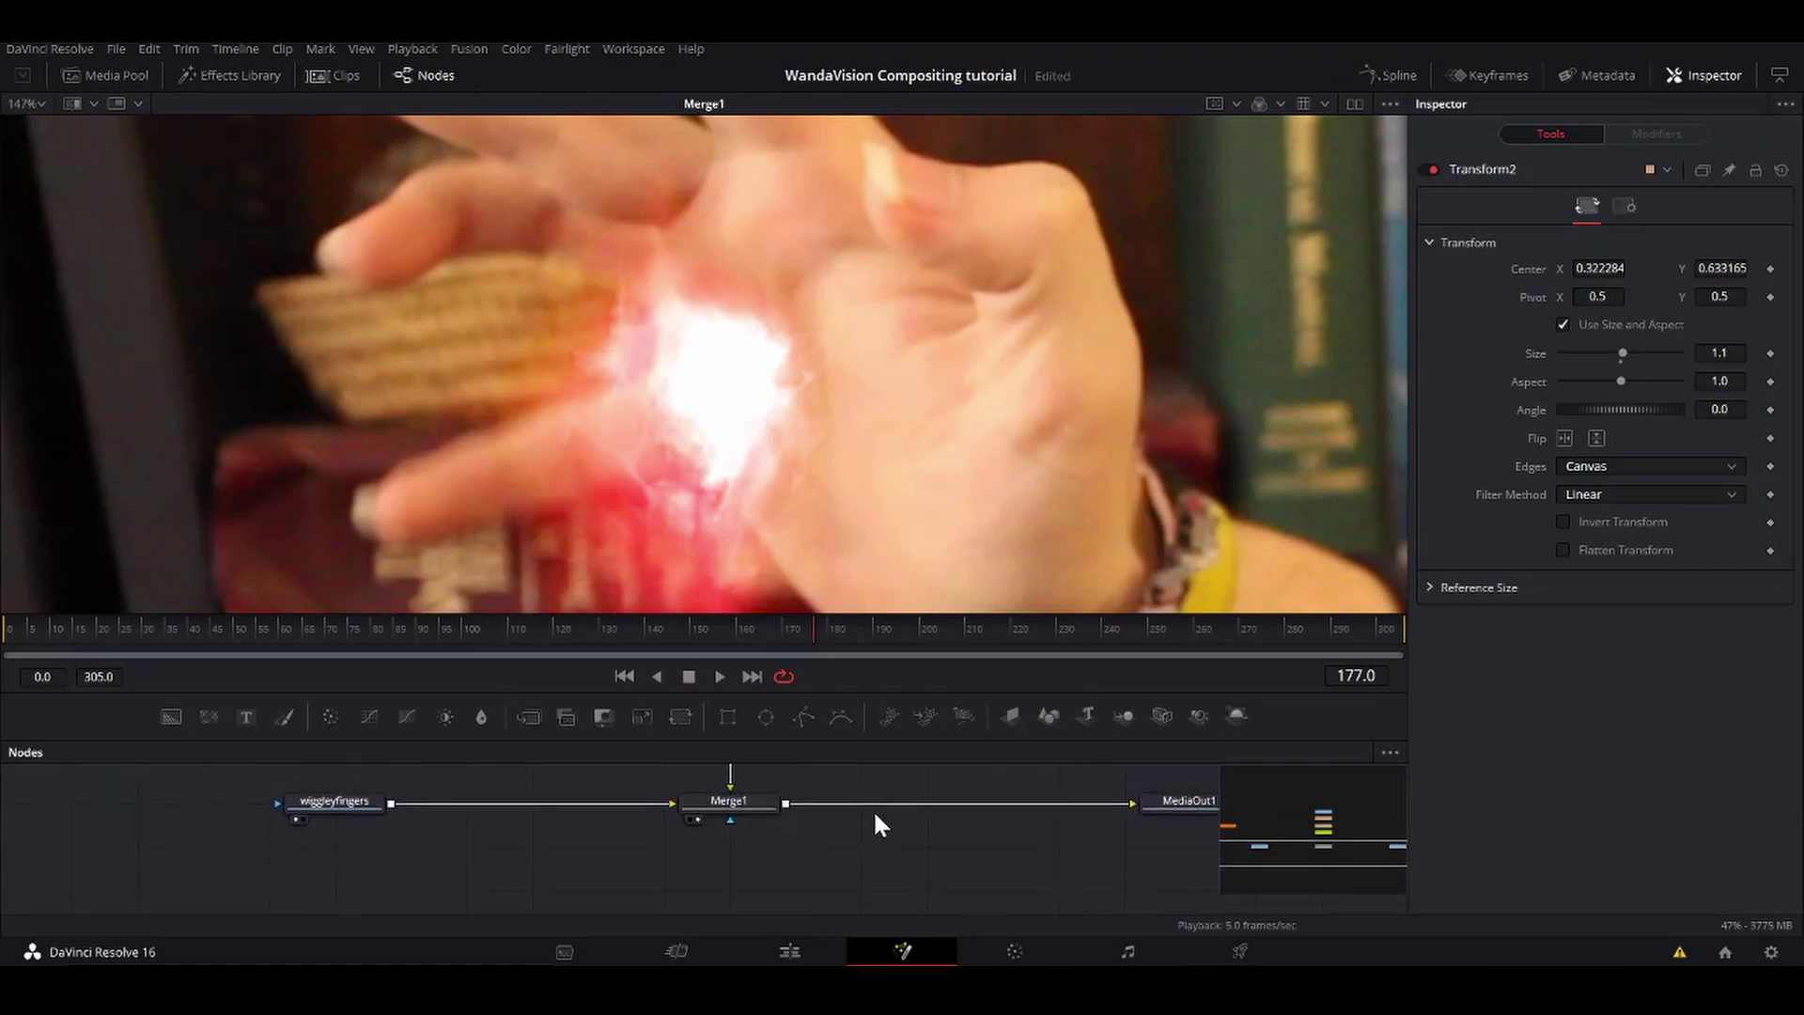
scroll(876, 824, "up", 1)
left_click_drag(1173, 874, 229, 796)
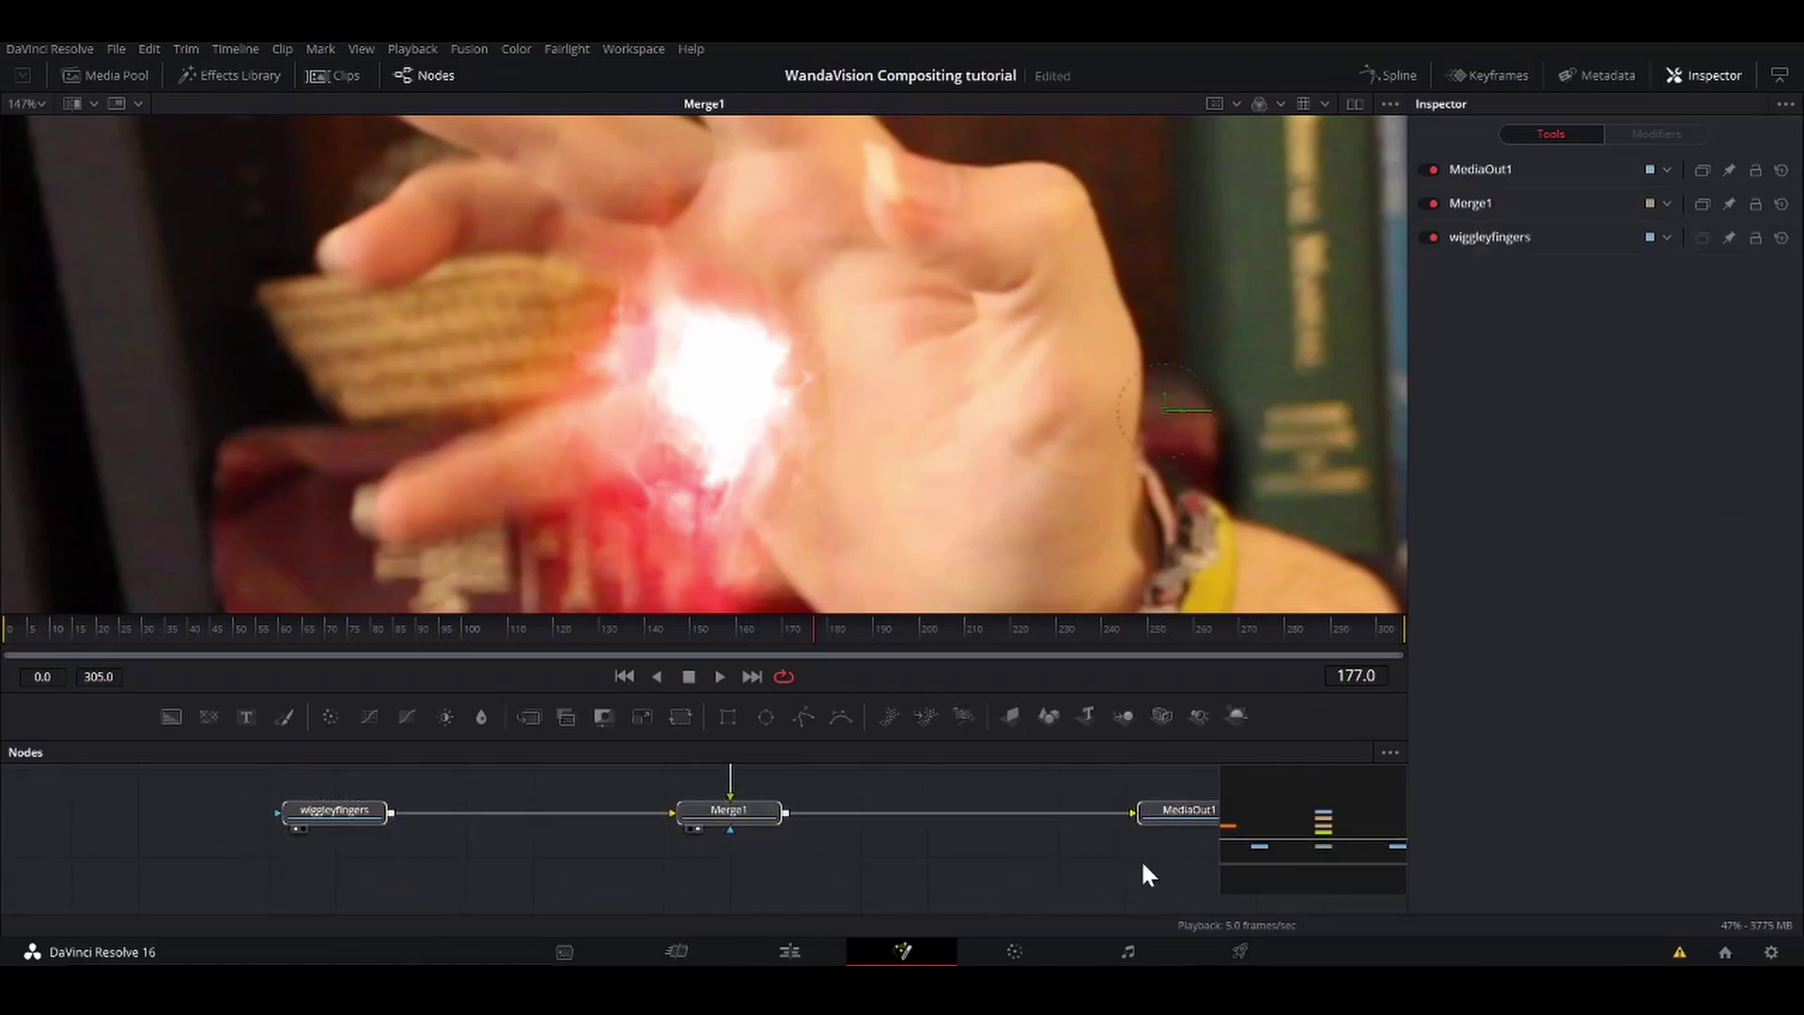
left_click_drag(1185, 816, 1188, 898)
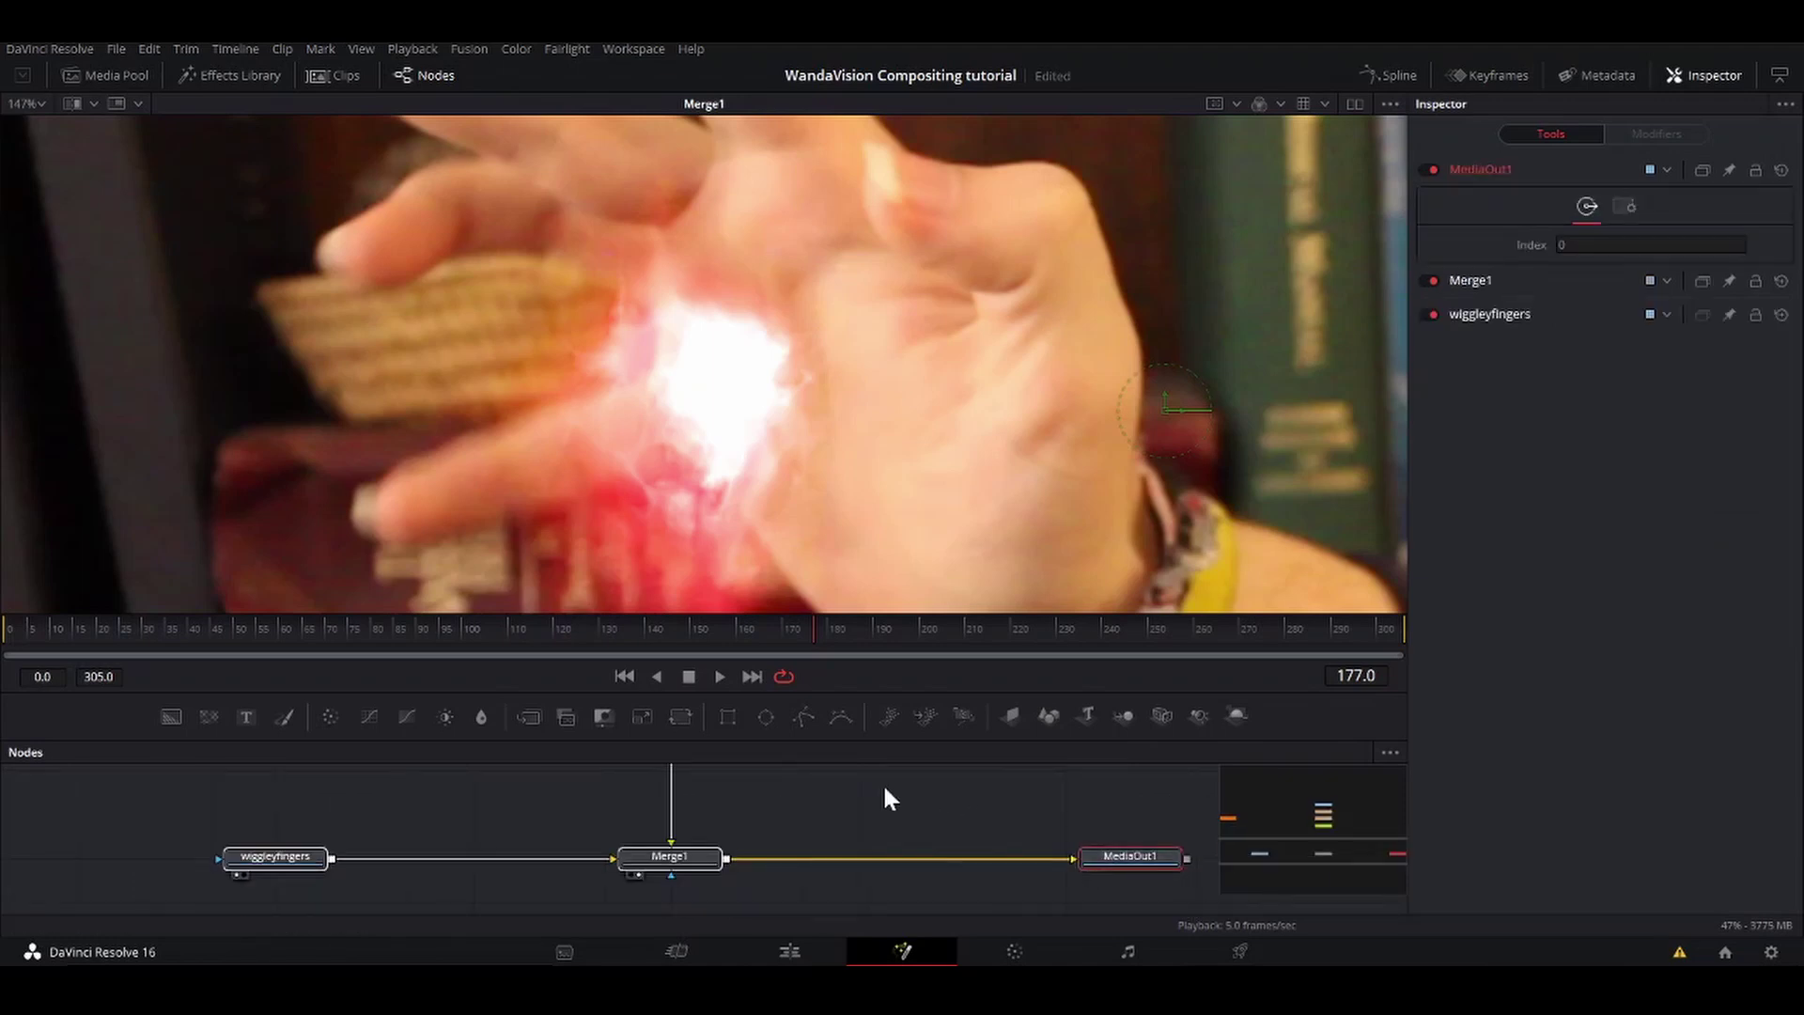
Step: Add a Blur node after ColorCorrector1 in the energy branch
scroll(874, 806, "up", 5)
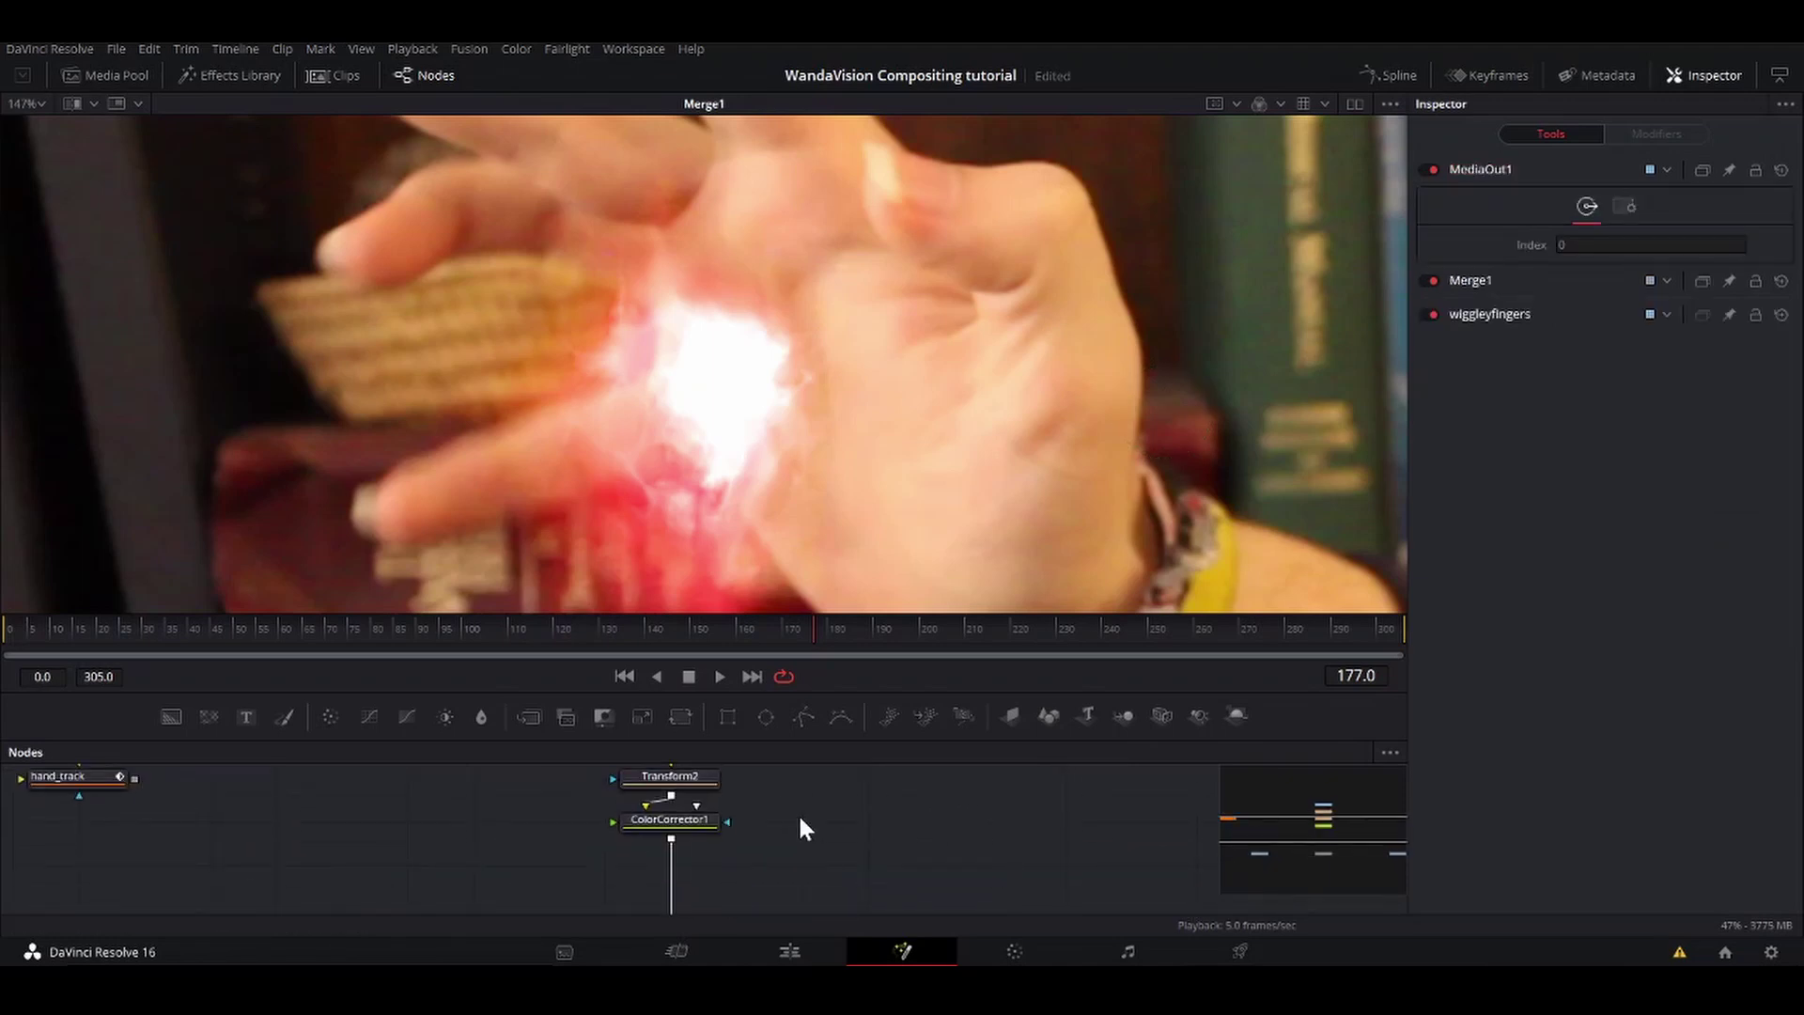
left_click(706, 825)
key("shift+space")
type("cc")
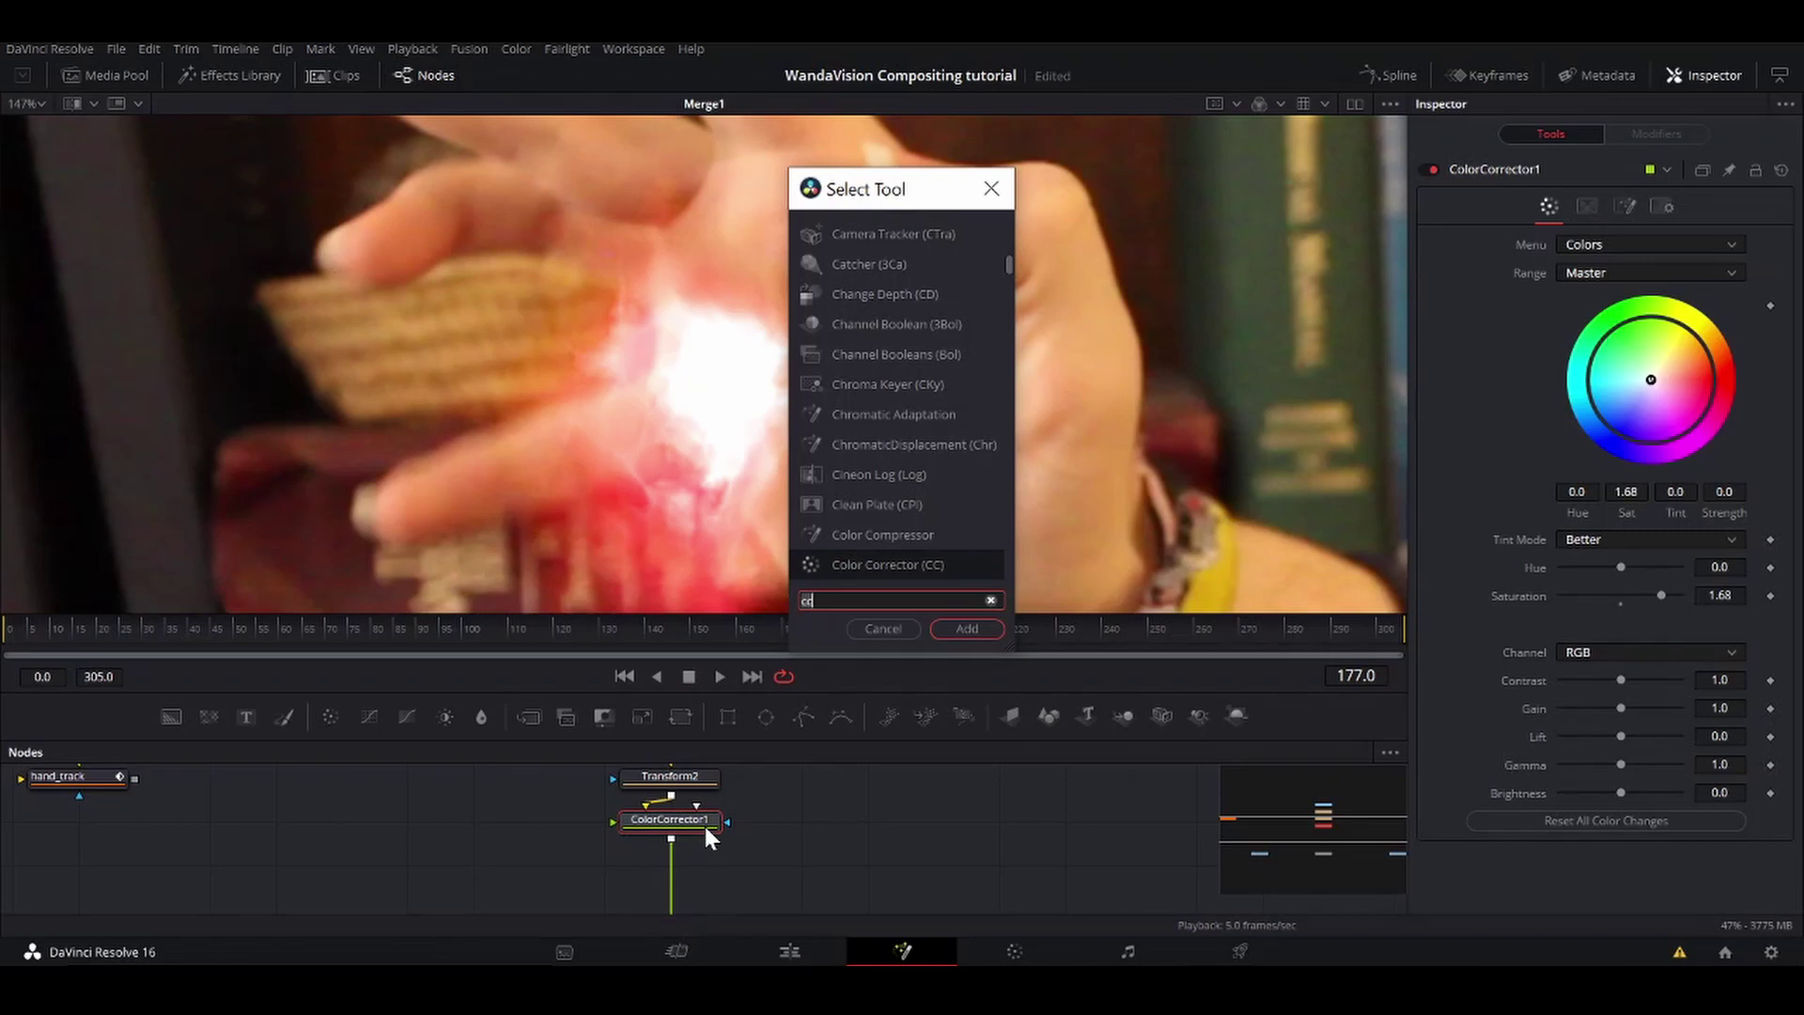
key("BackSpace")
key("BackSpace")
type("blur")
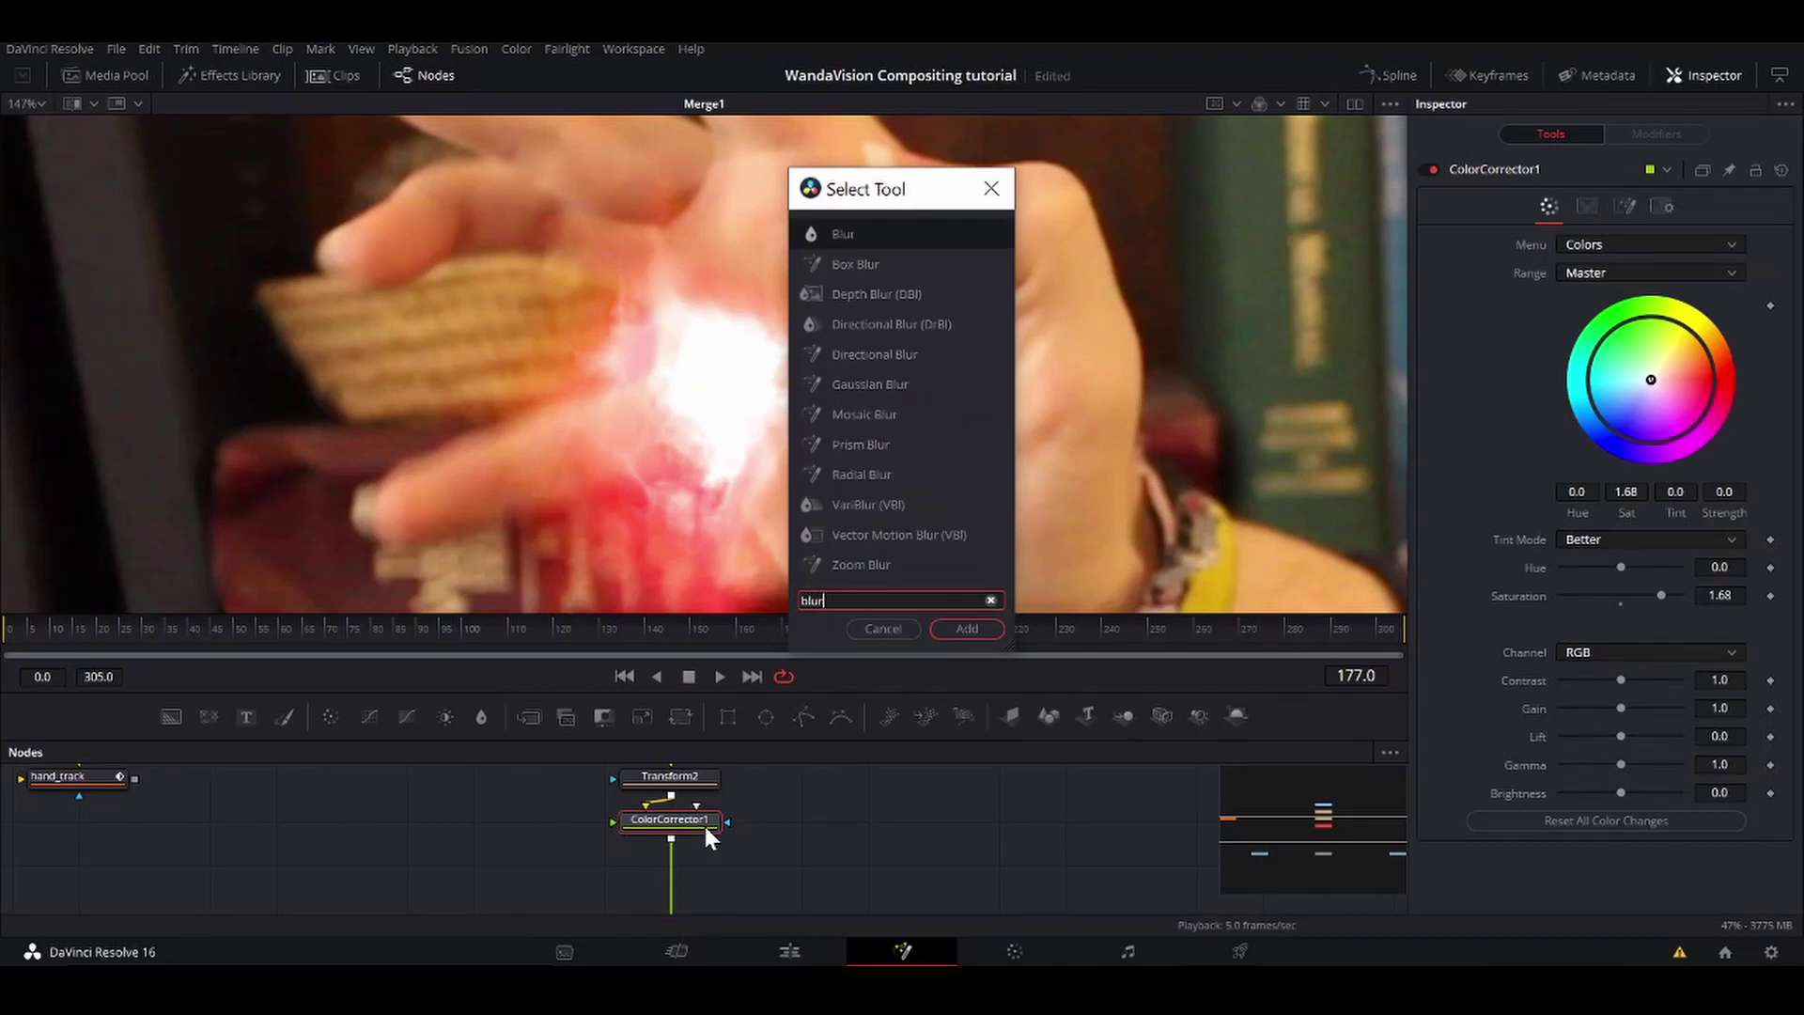
key("Return")
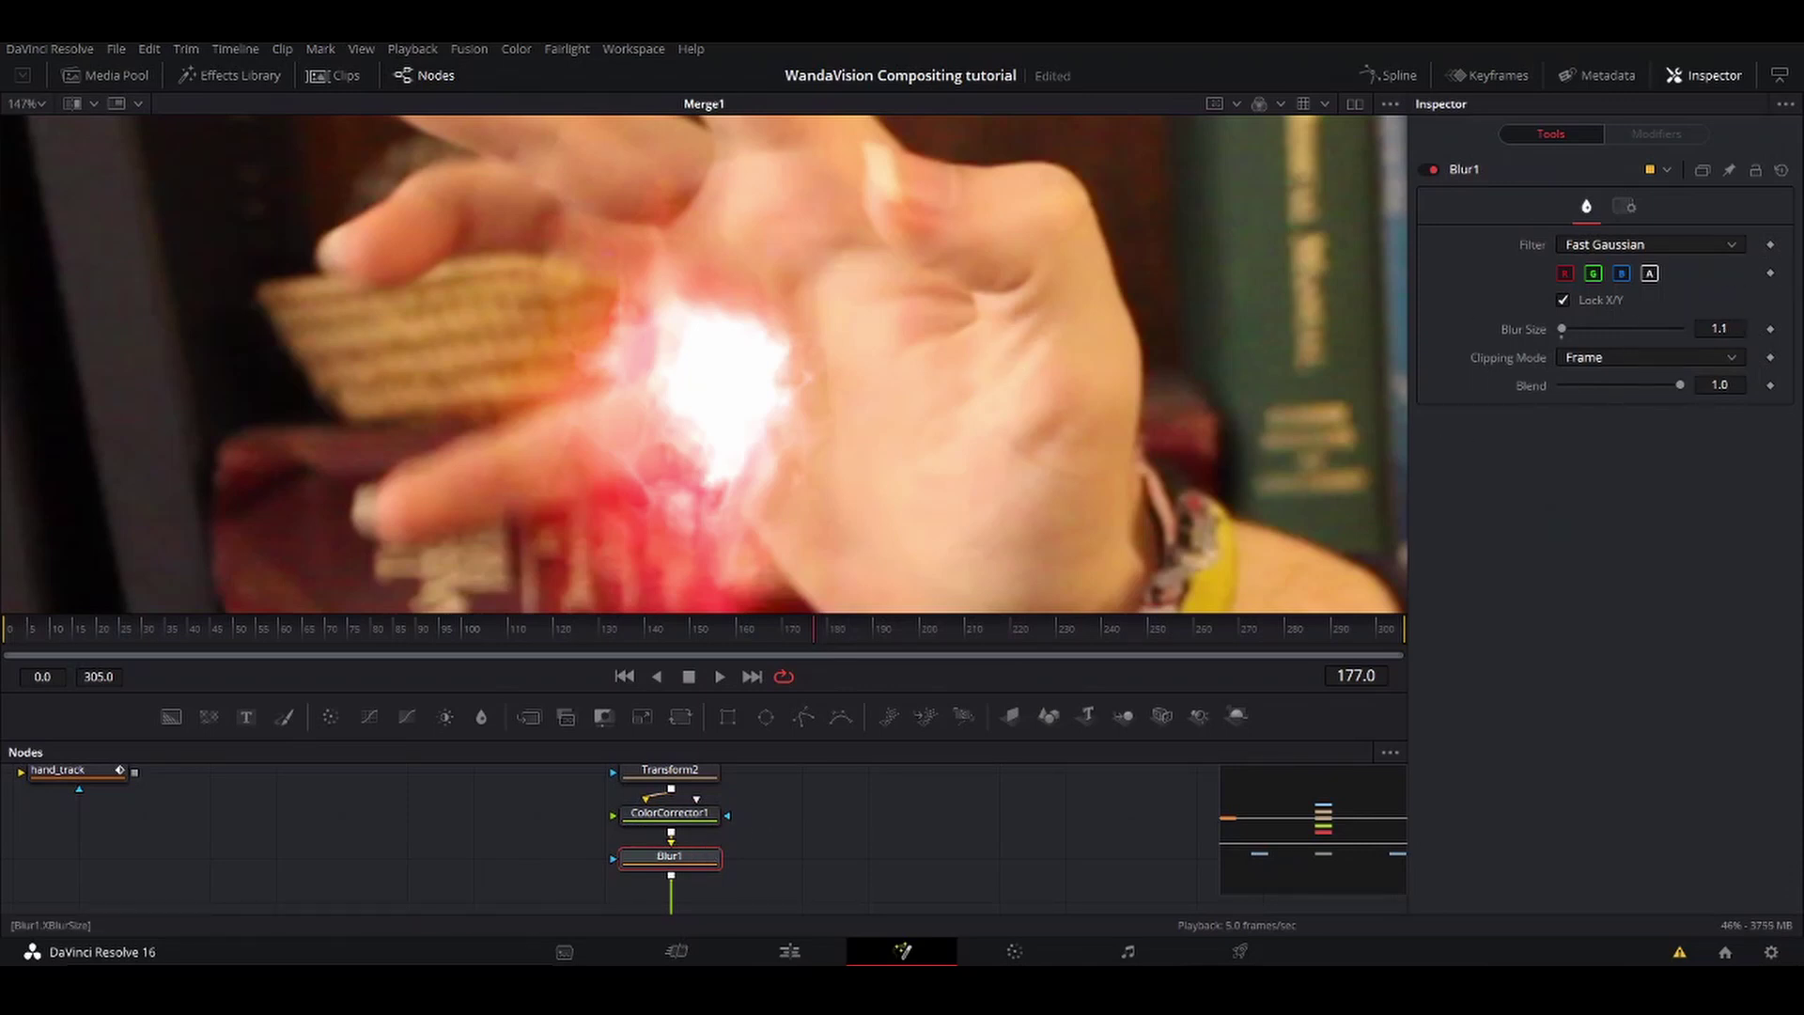
Step: Play back the blurred glow on the hand, then jump back to frame 126
key("space")
scroll(895, 429, "down", 2)
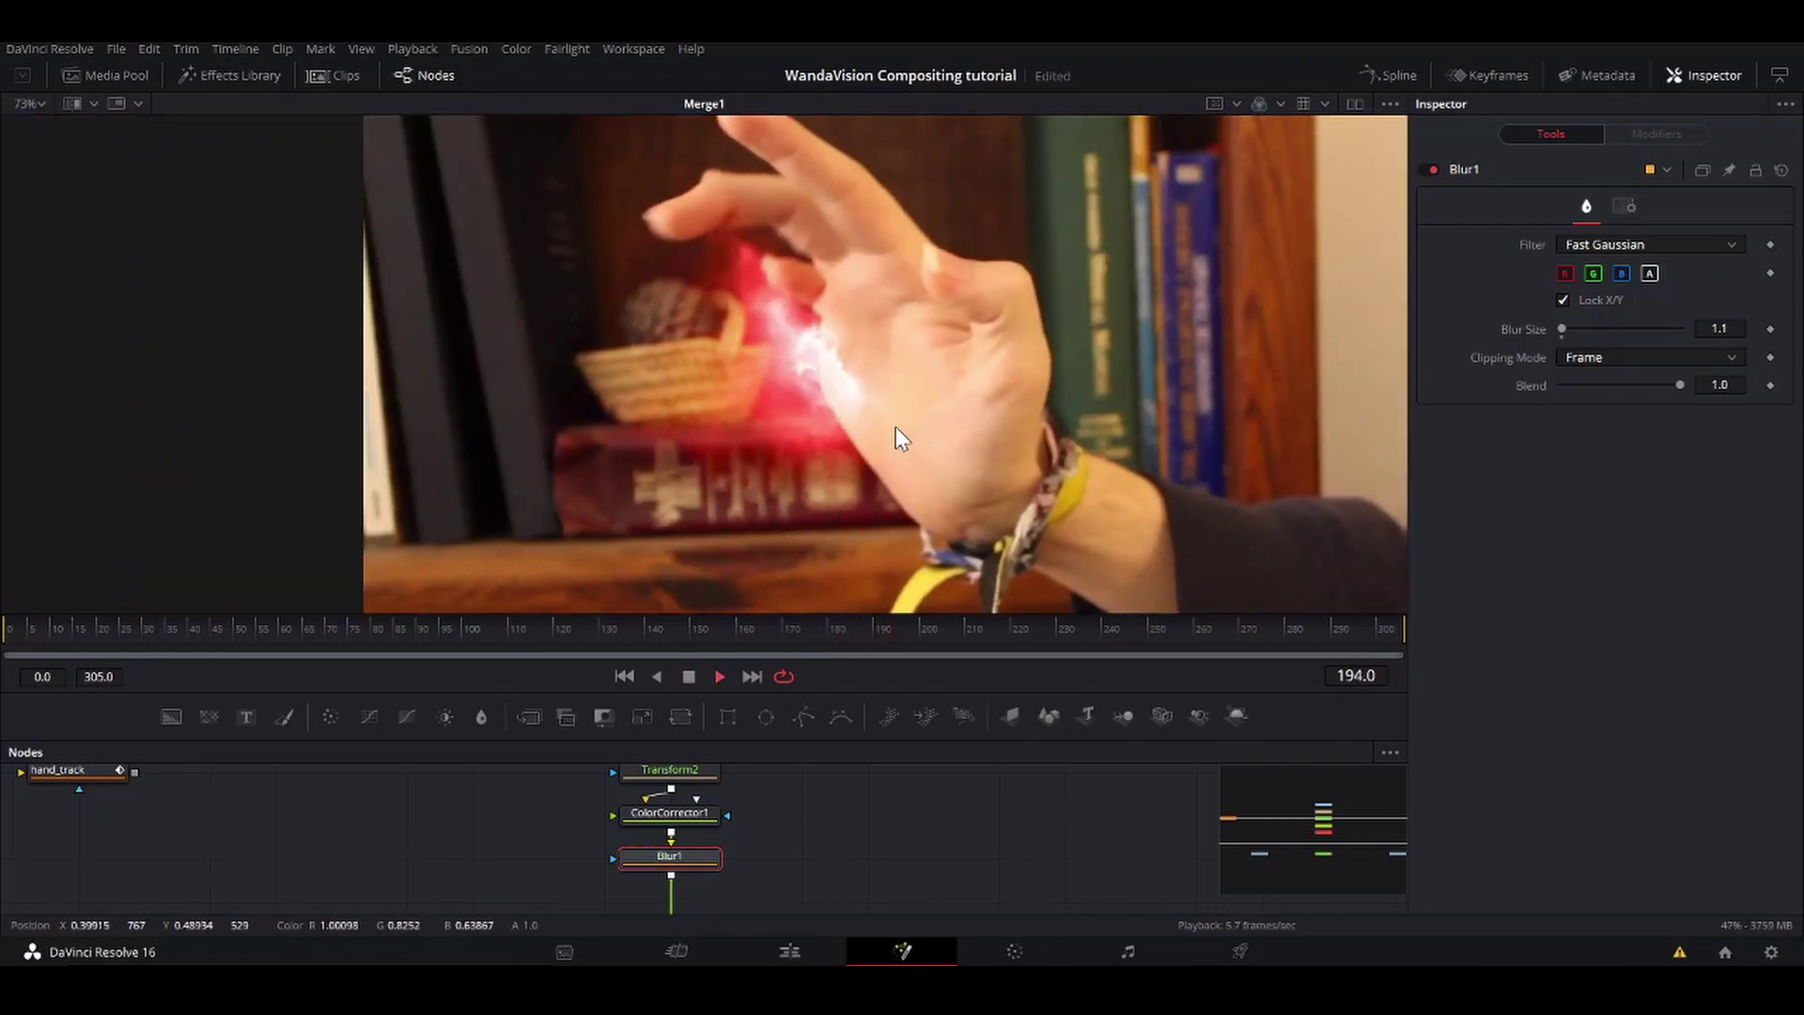
scroll(809, 421, "down", 1)
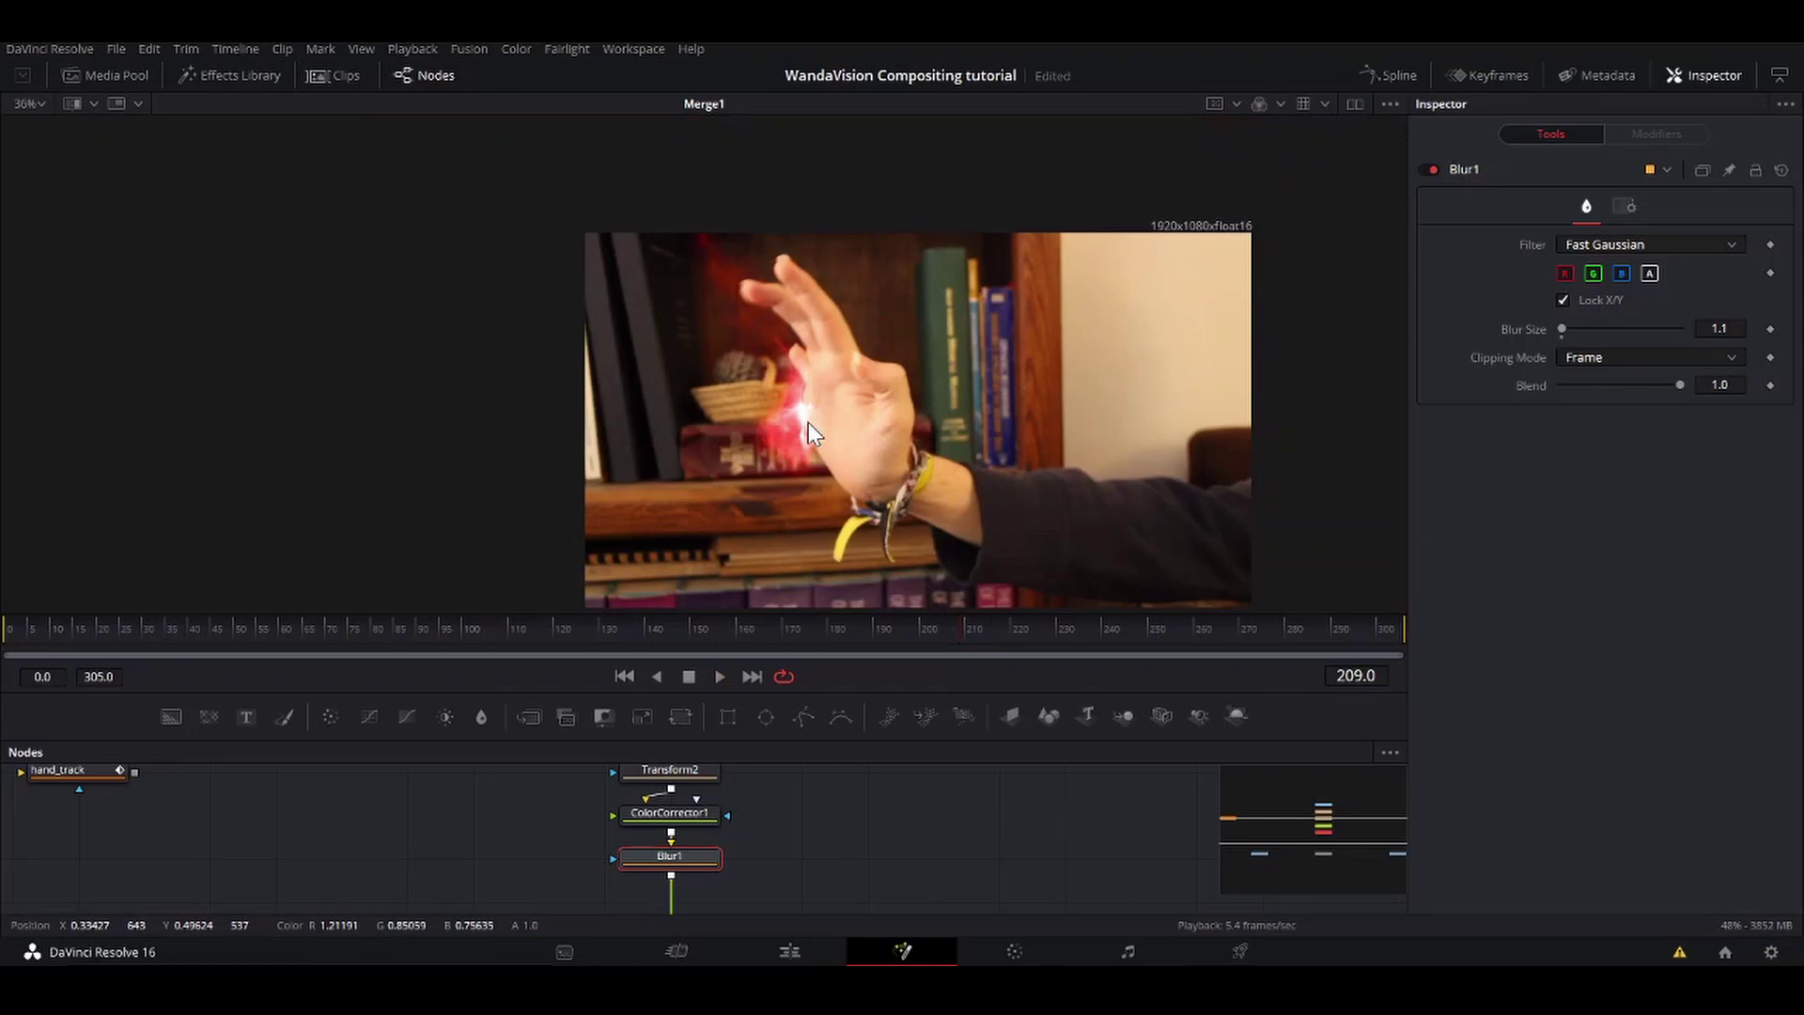
key("space")
scroll(810, 419, "down", 1)
scroll(814, 414, "up", 2)
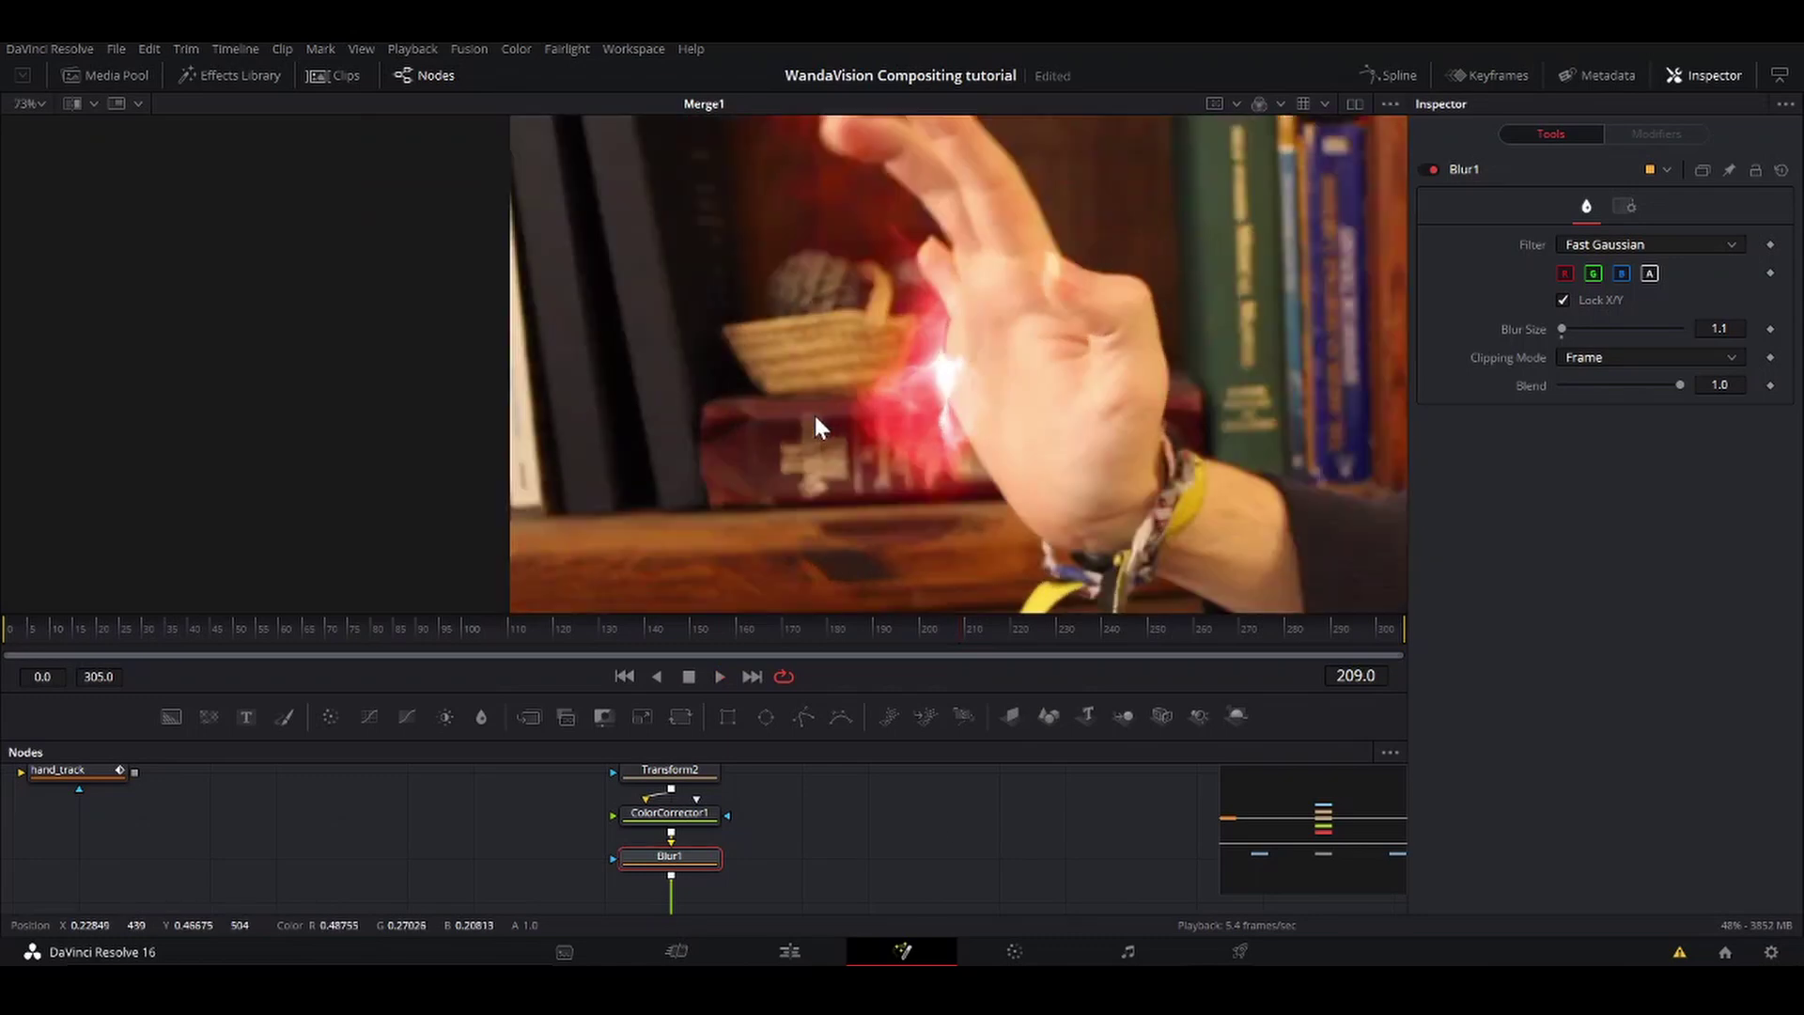
key("space")
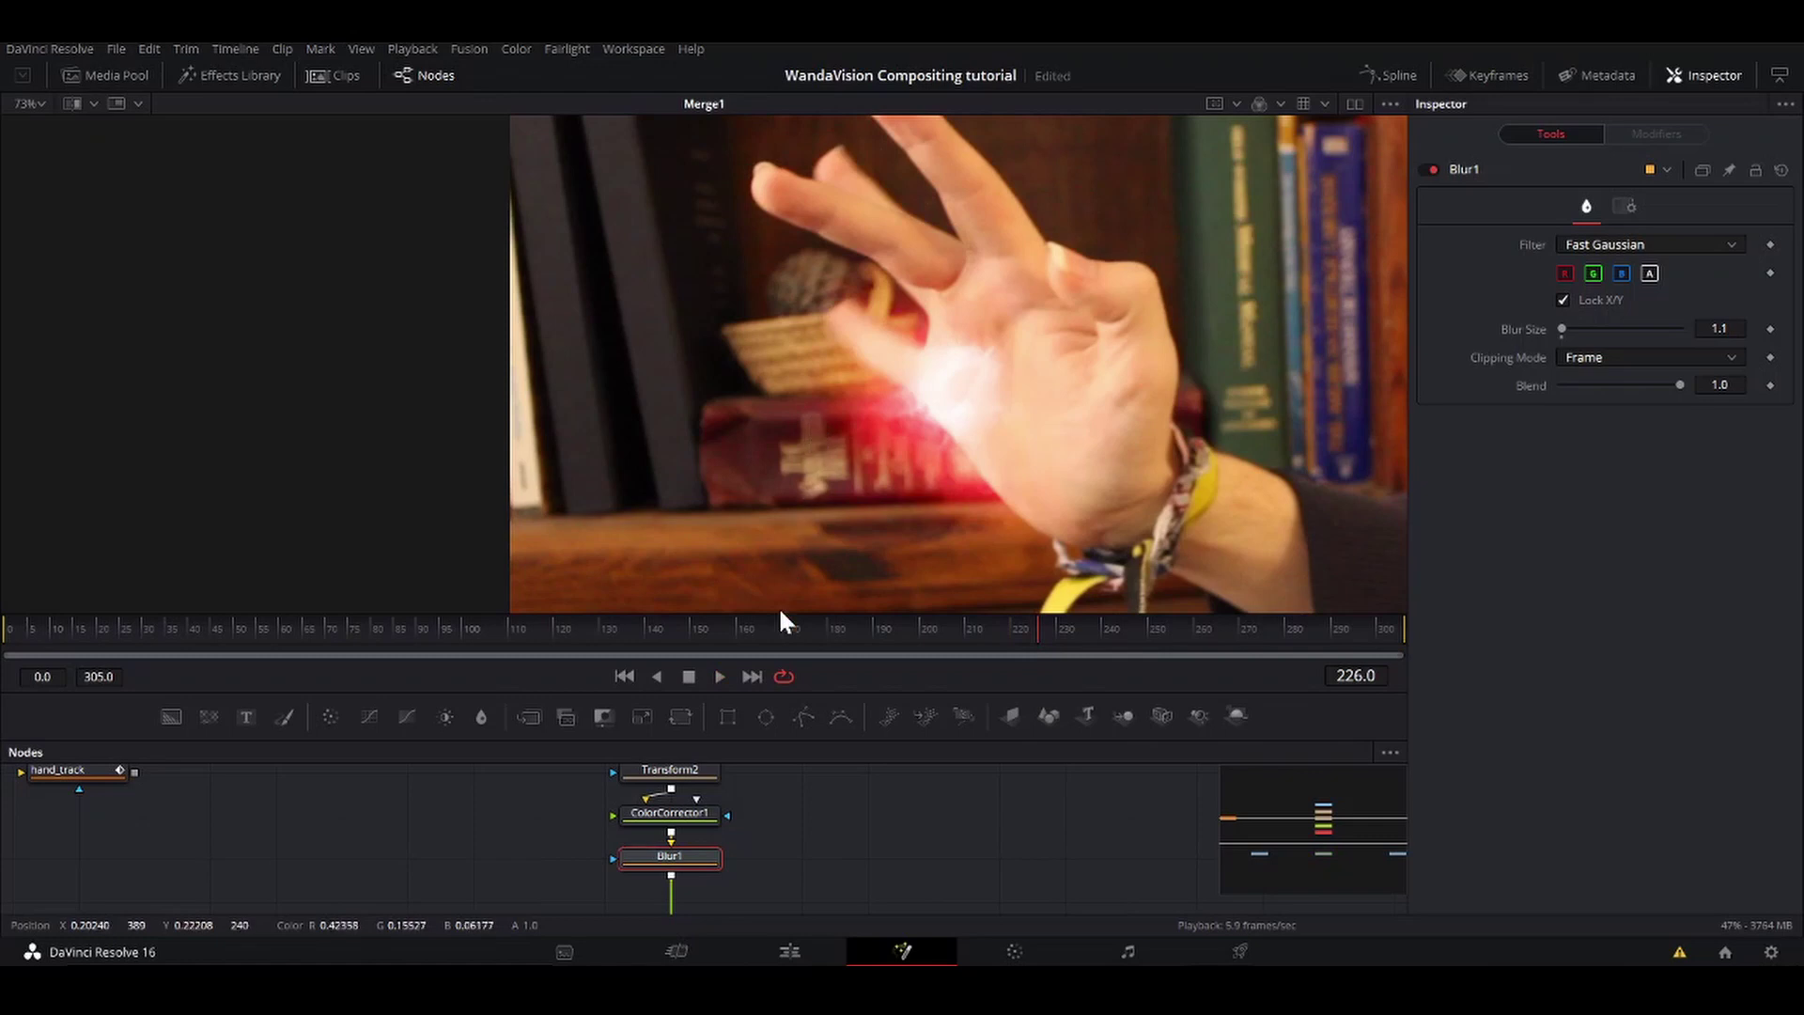
left_click(583, 620)
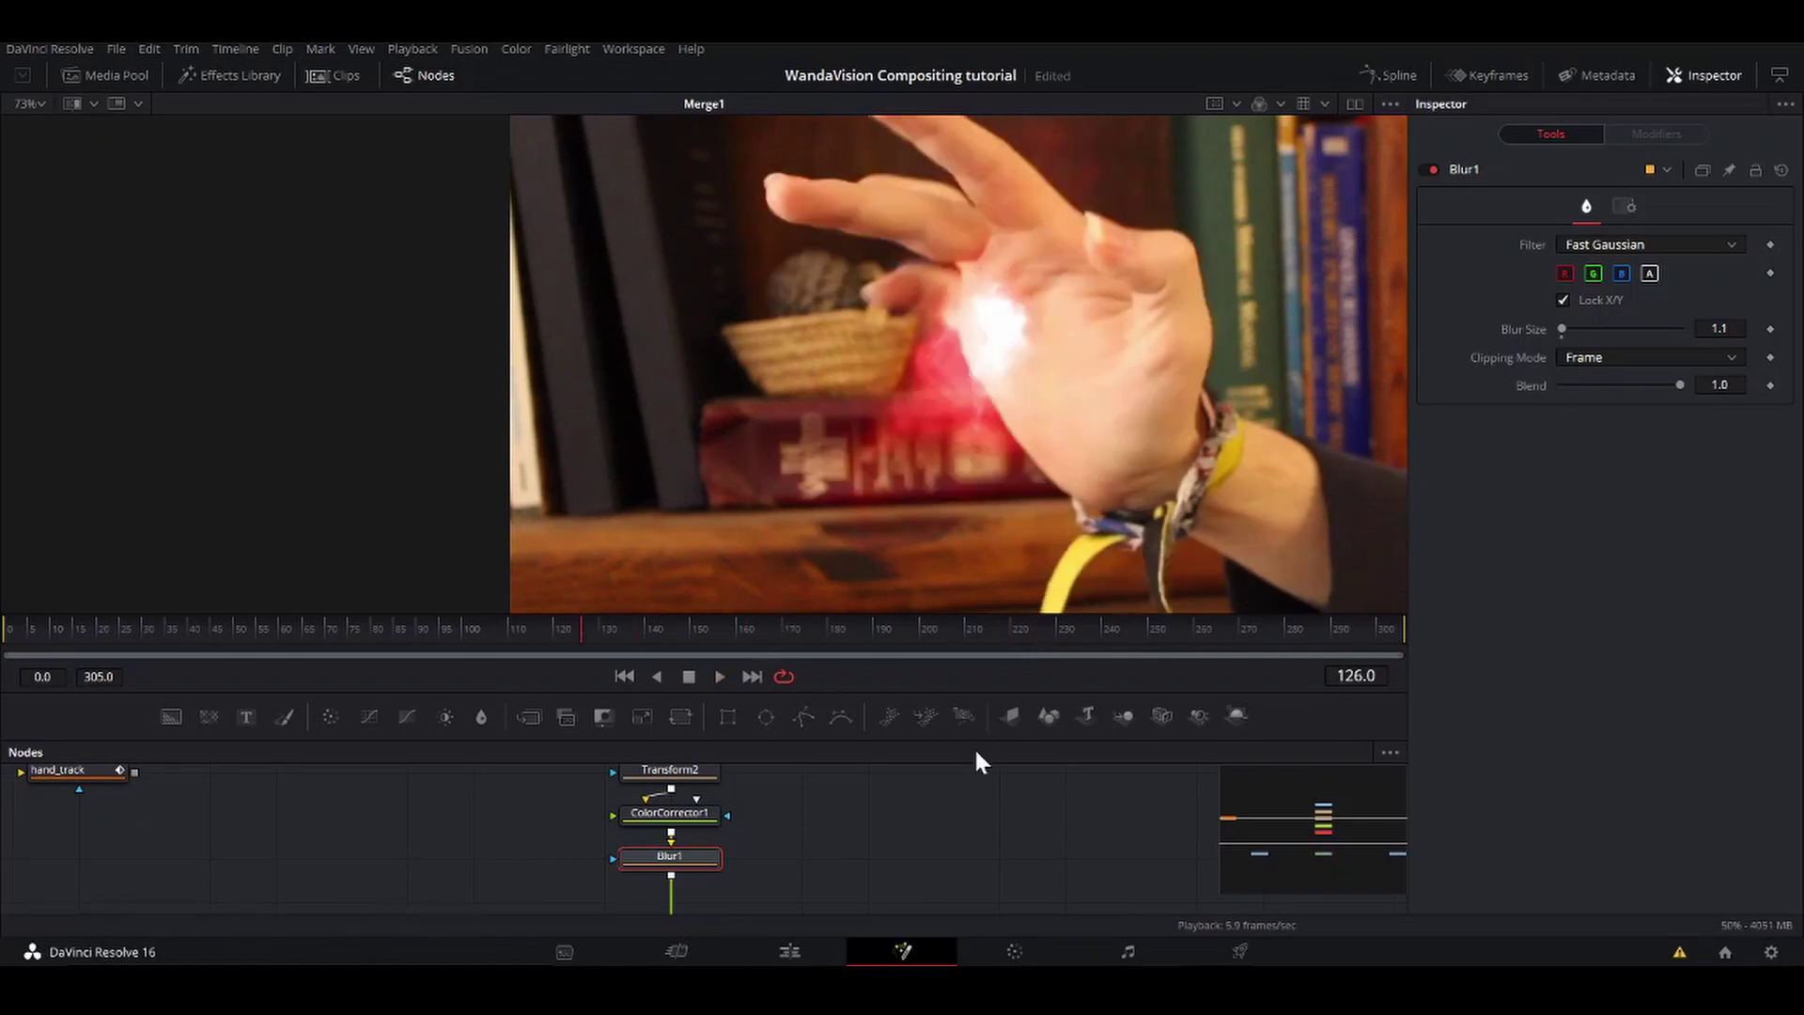
Step: Turn on dual viewers and display the raw wiggleyfingers node on the left
scroll(846, 447, "down", 2)
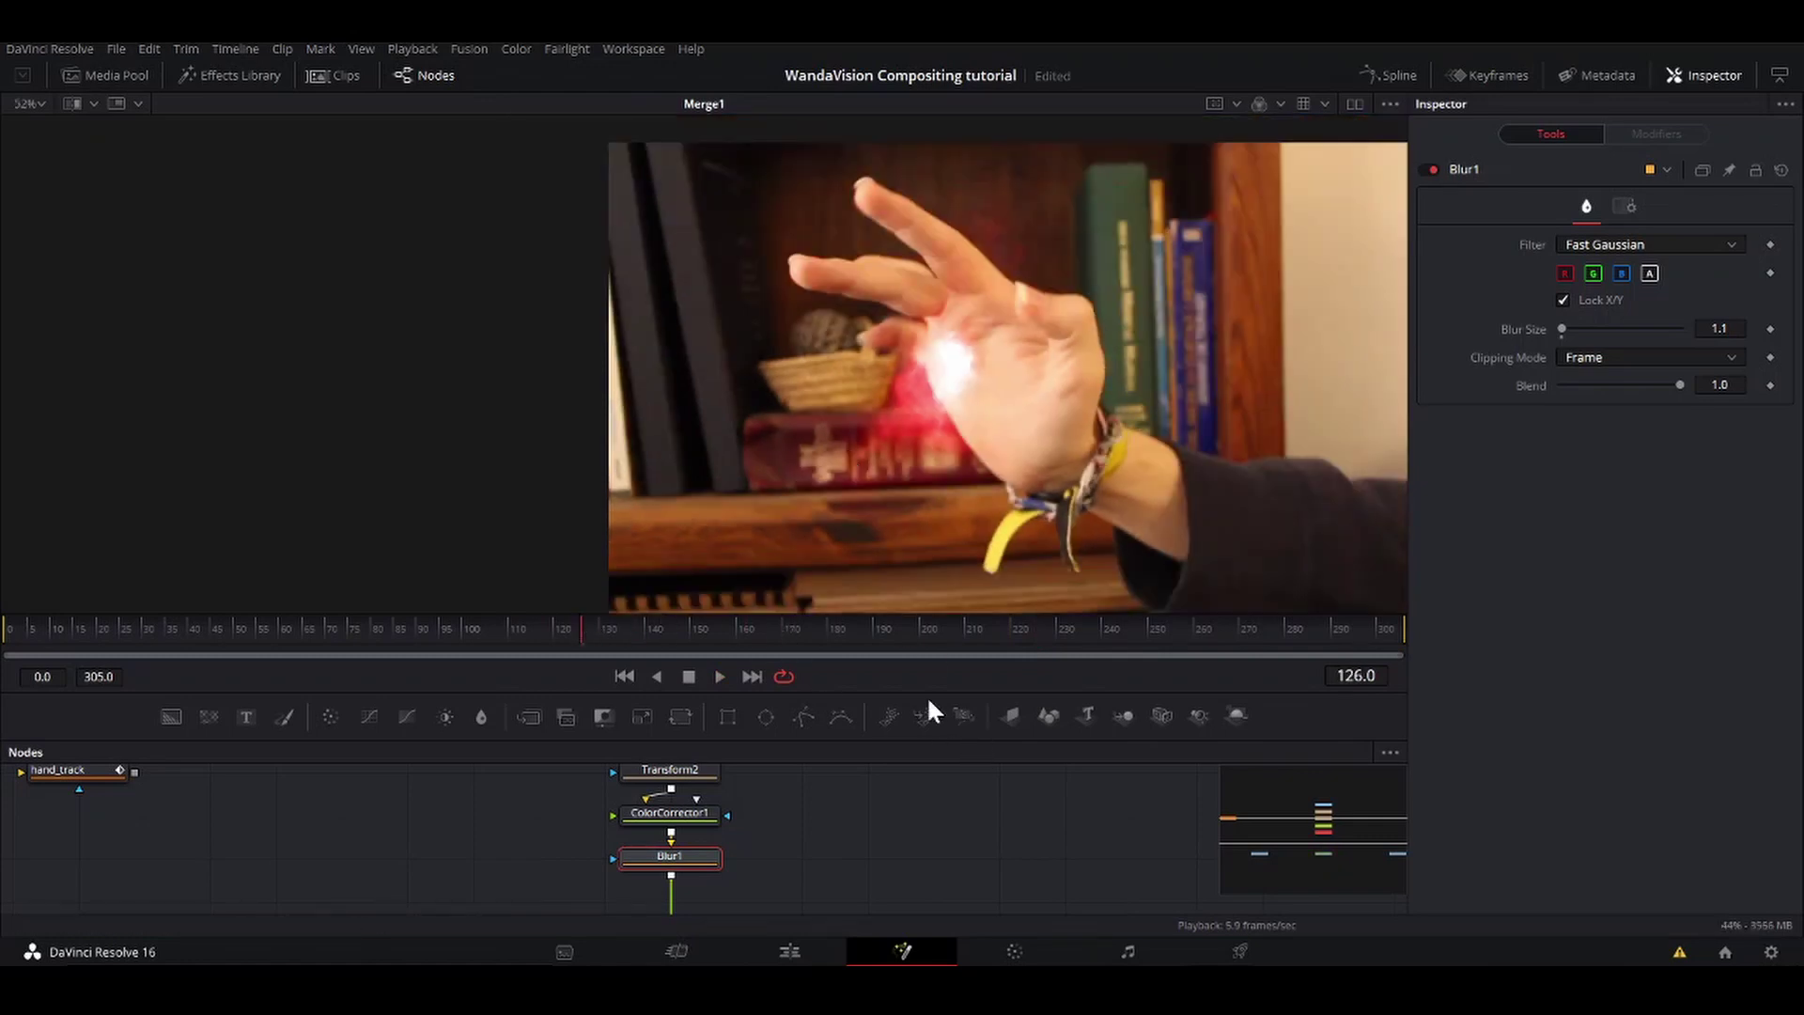
scroll(972, 810, "down", 4)
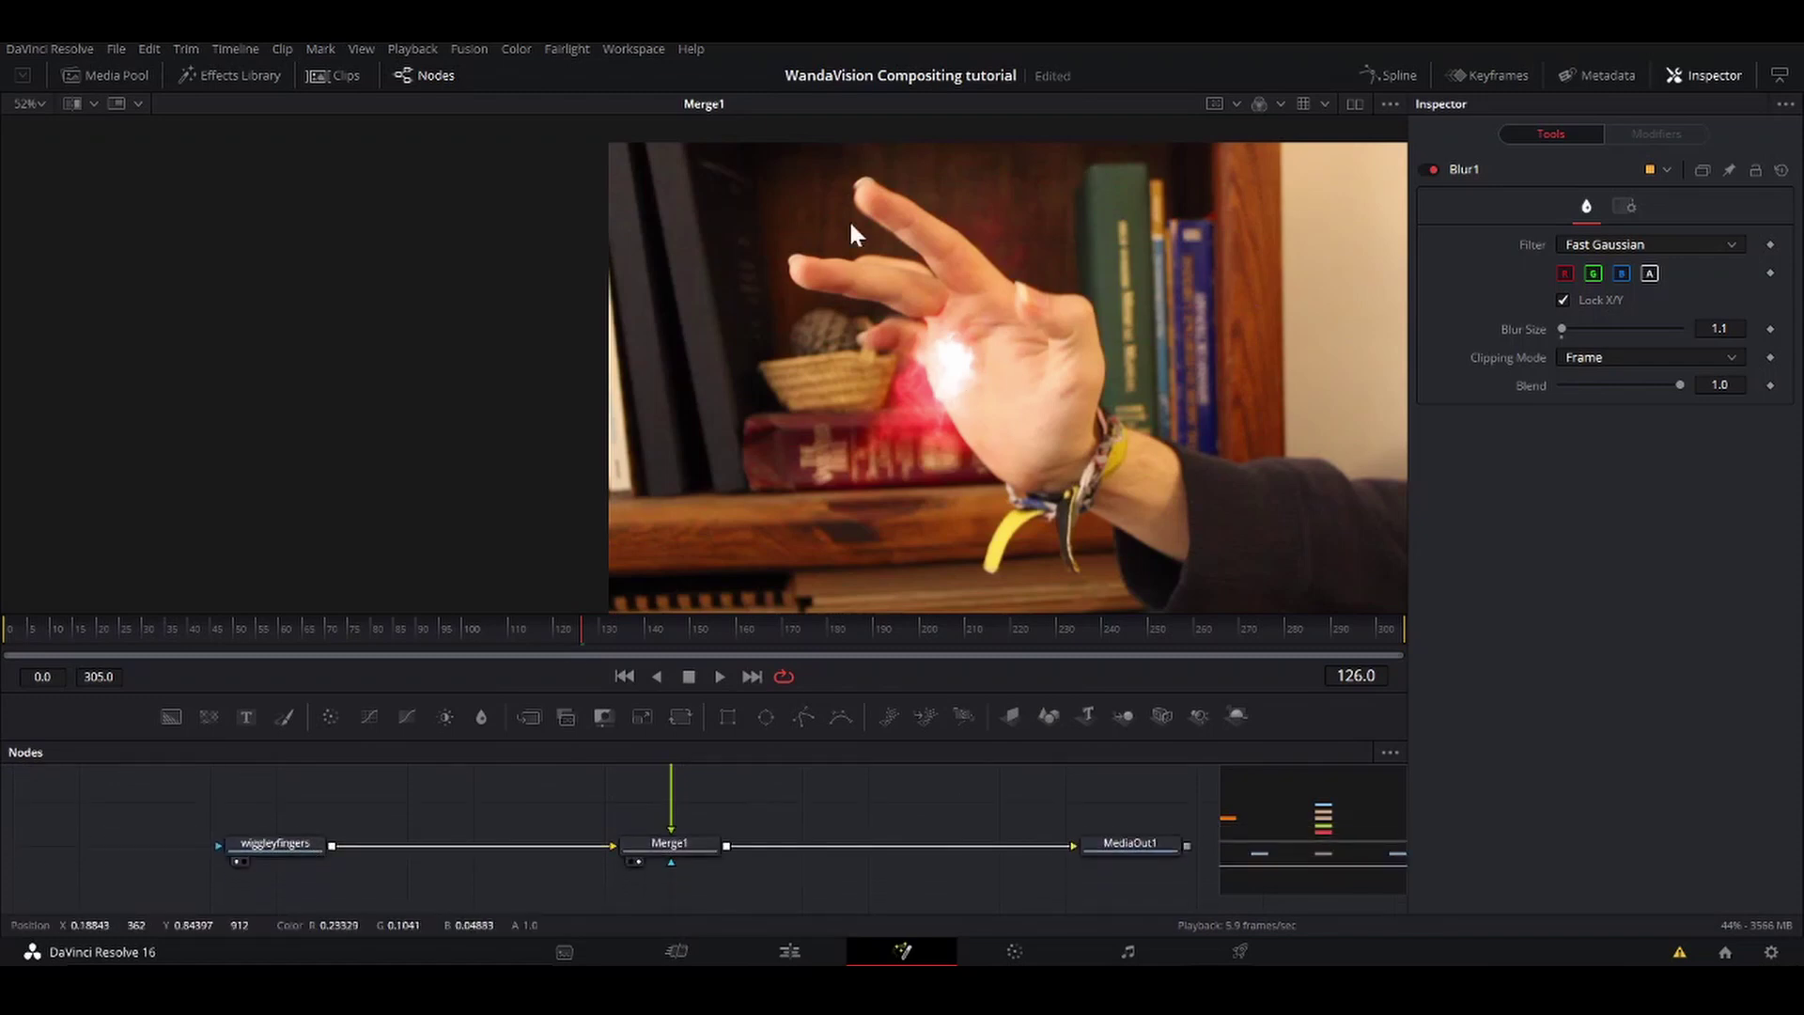
left_click(1353, 105)
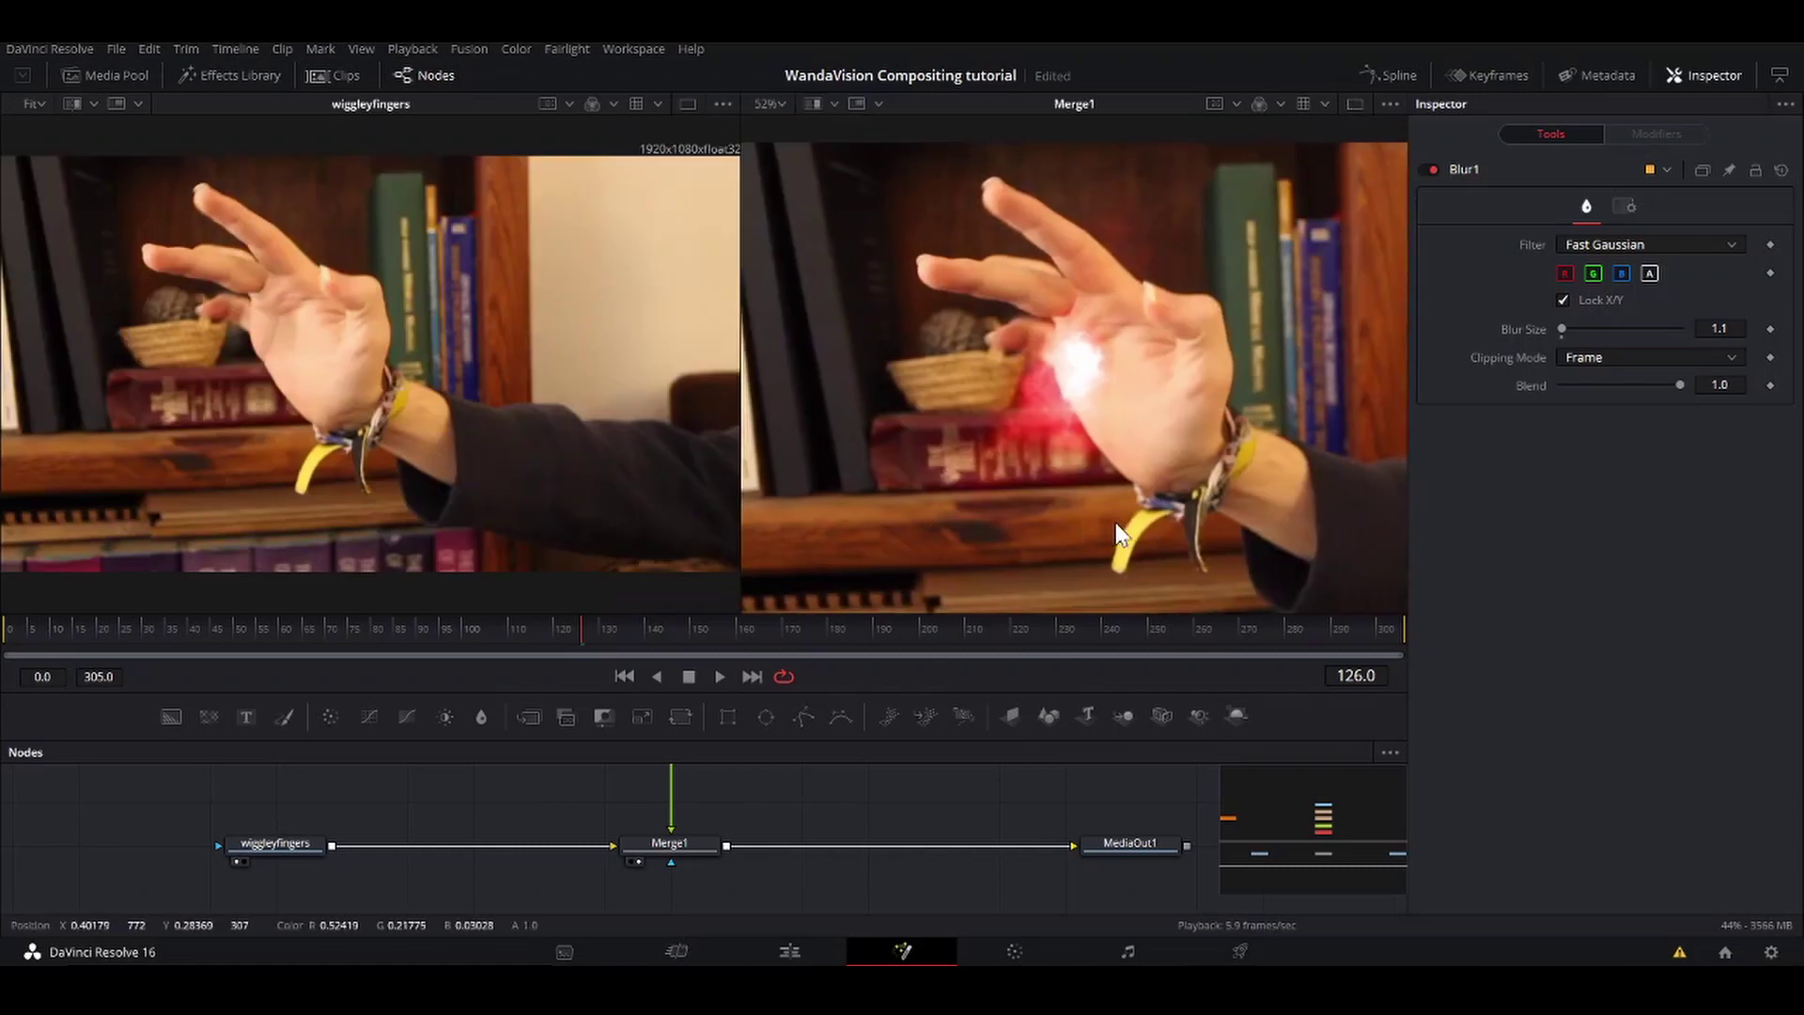
left_click(295, 395)
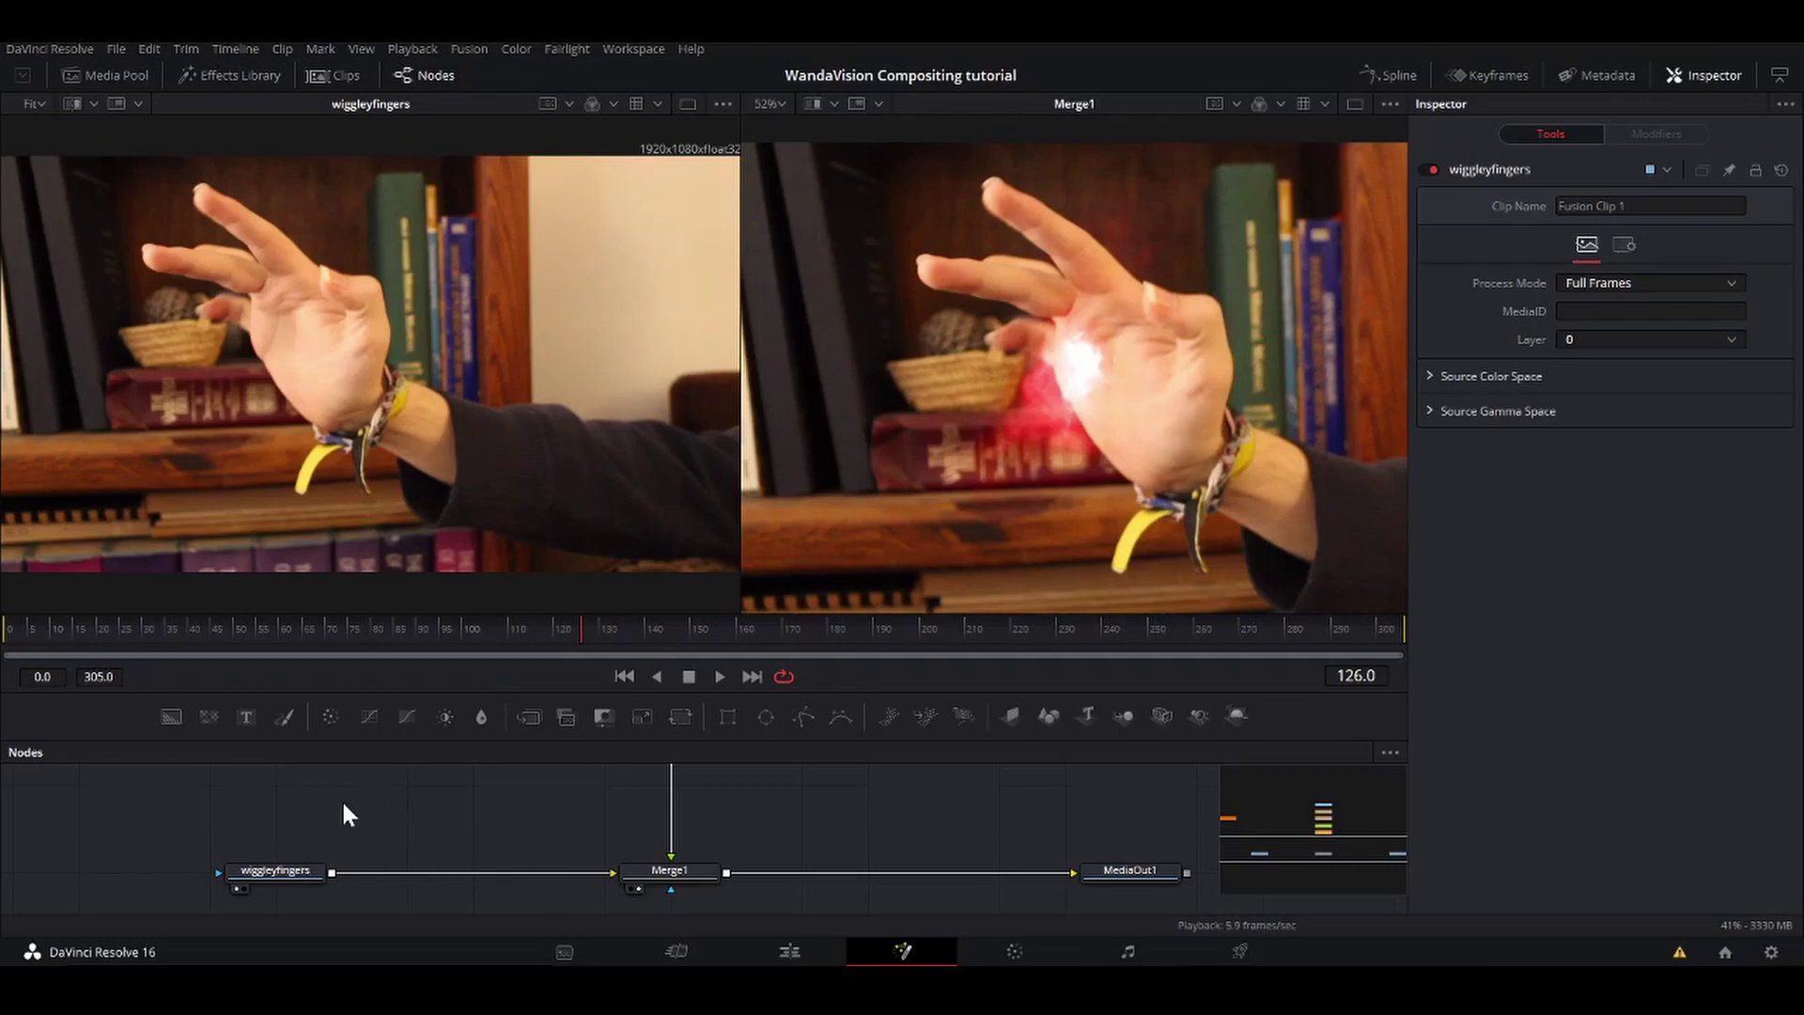
scroll(758, 847, "up", 2)
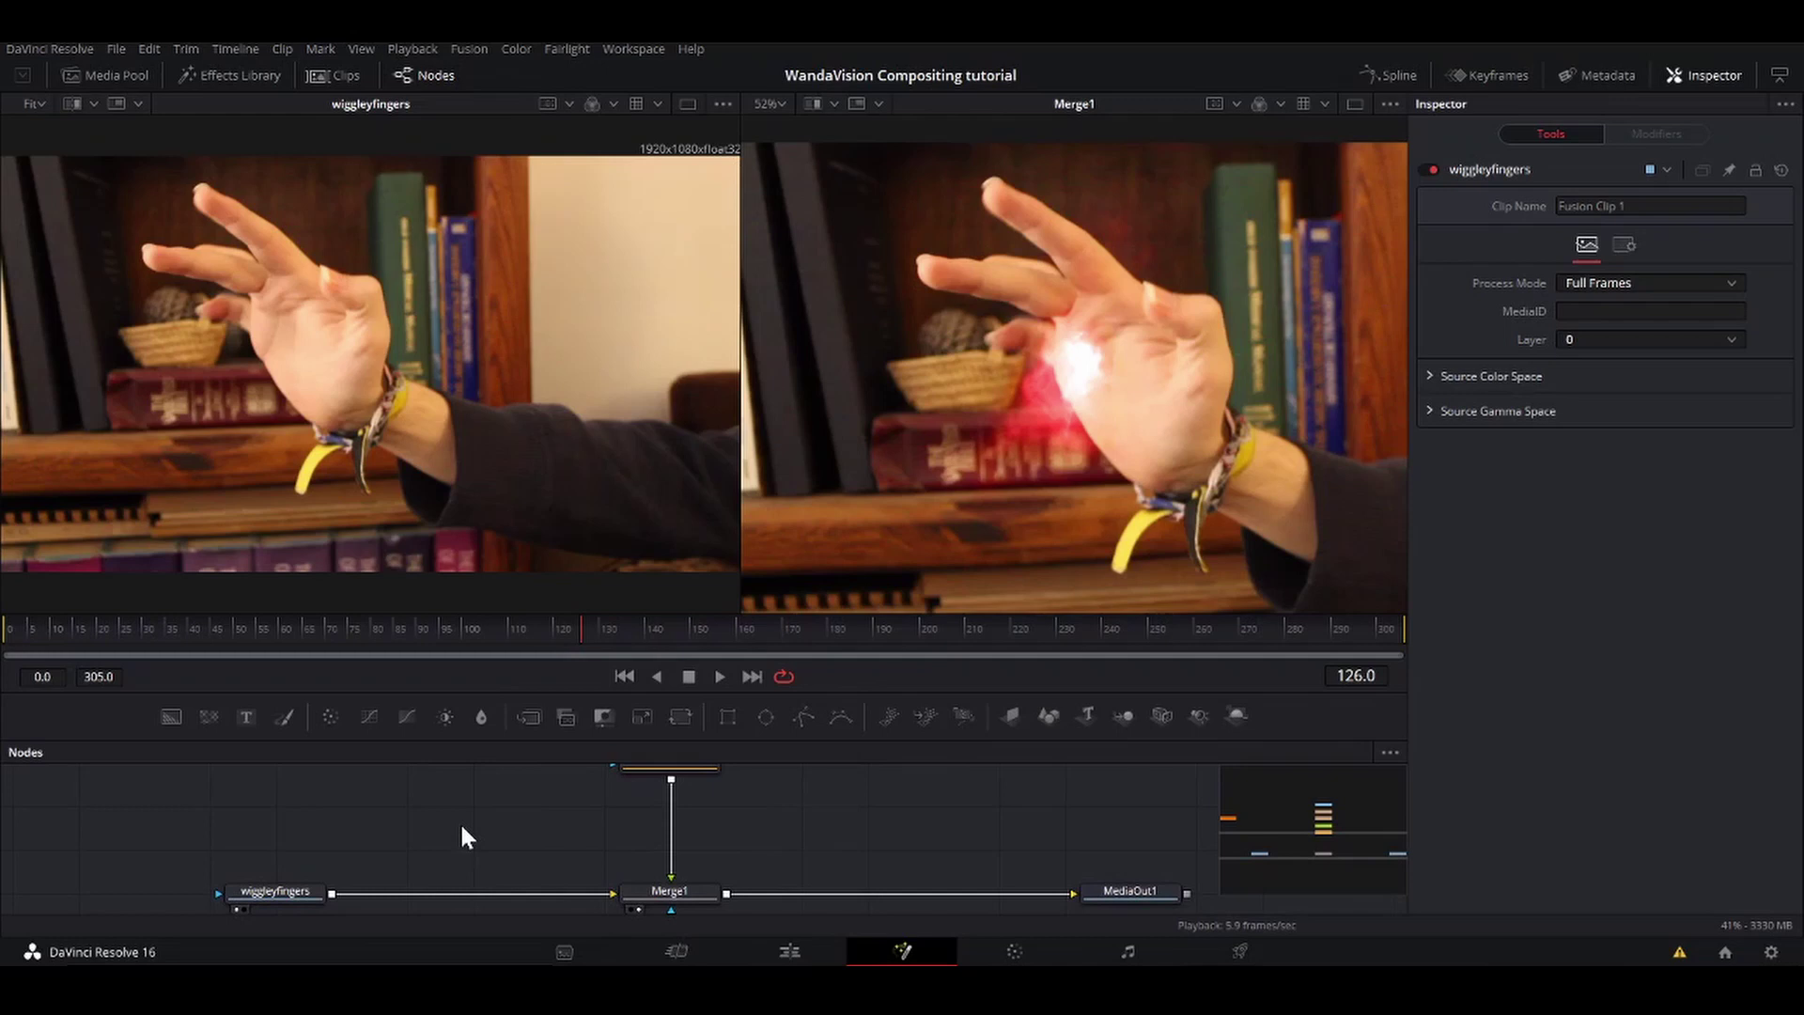
Step: Add LumaKeyer1 fed by the wiggleyfingers footage and view it in the right viewer
key("shift+space")
type("blur")
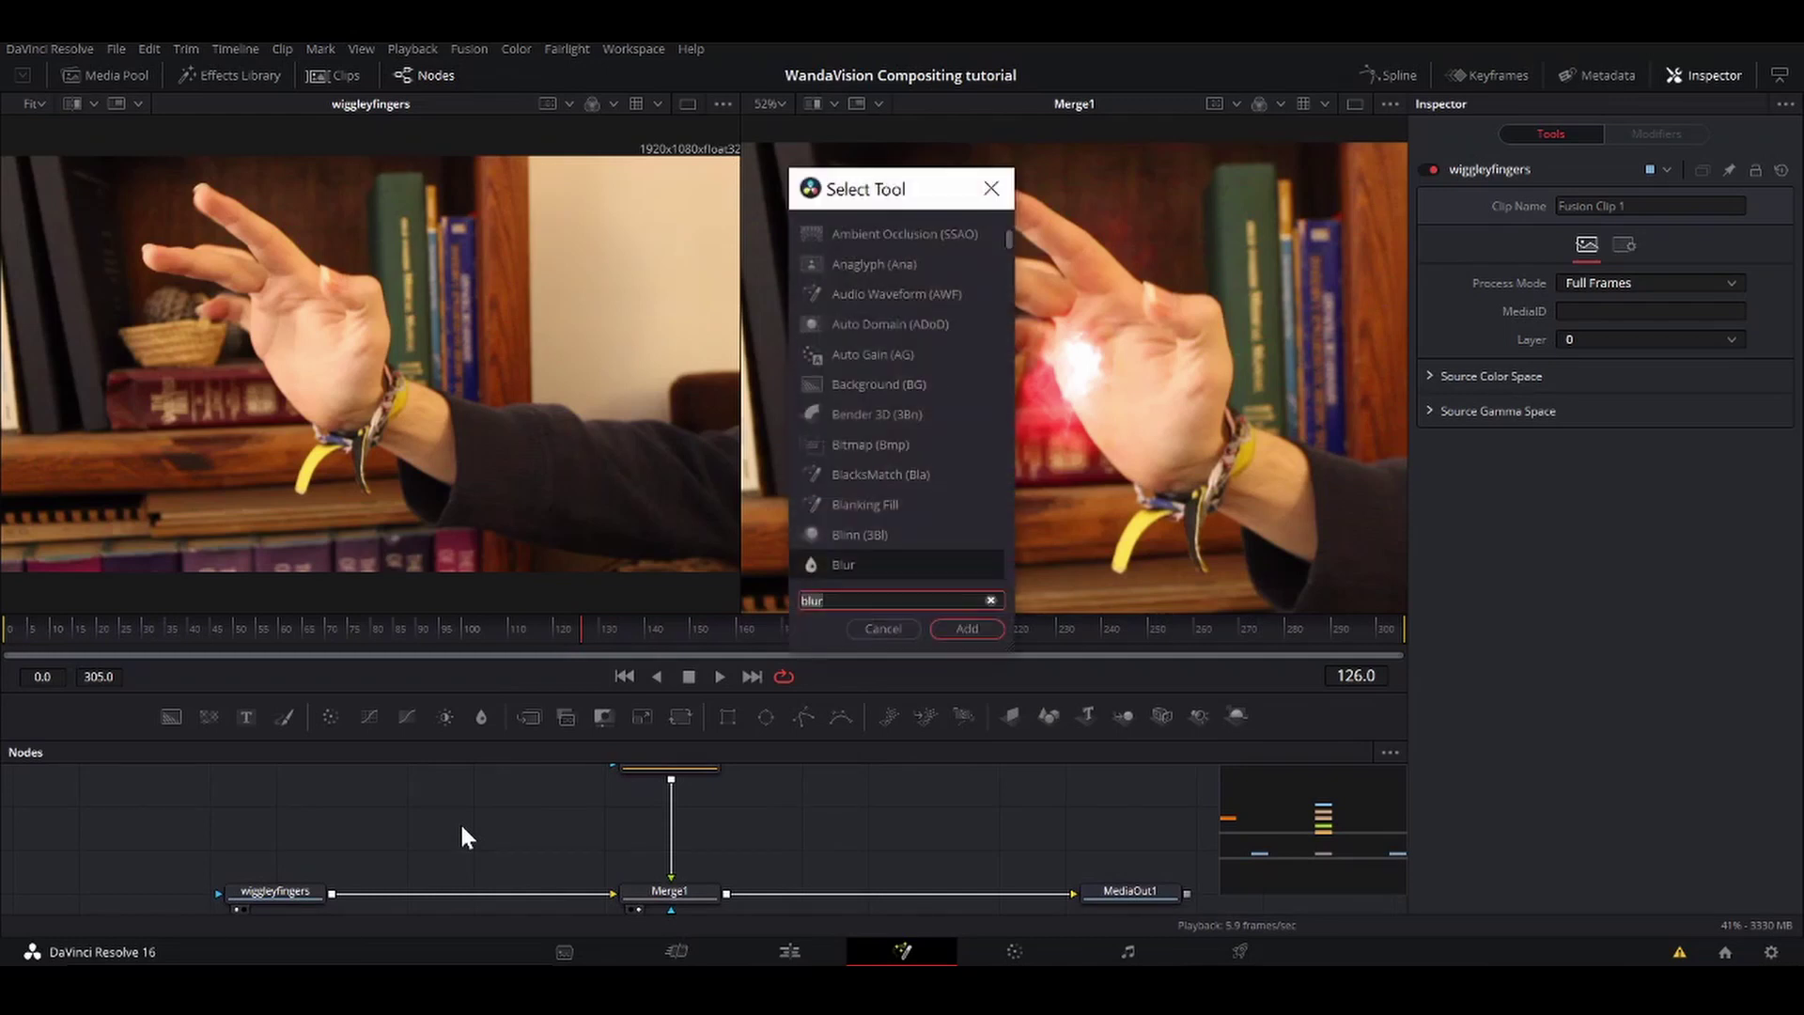
key("BackSpace")
key("BackSpace")
key("BackSpace")
key("BackSpace")
type("lu")
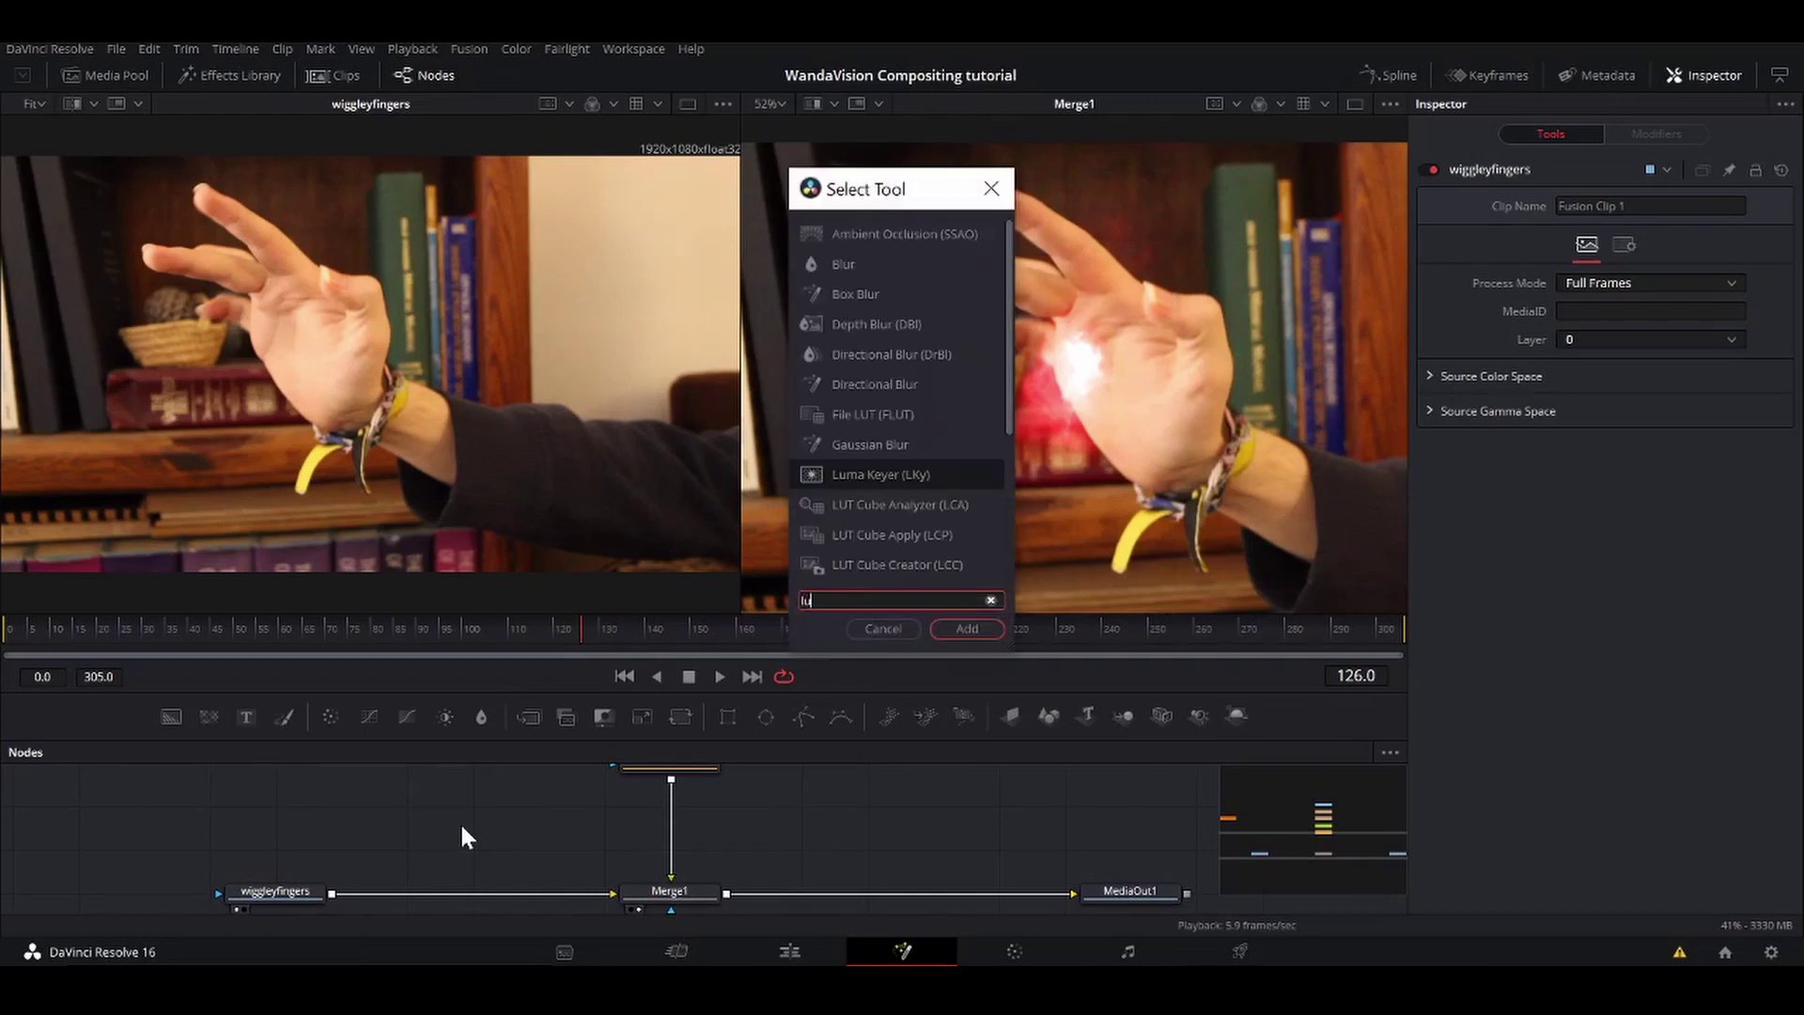
type("ma")
key("Return")
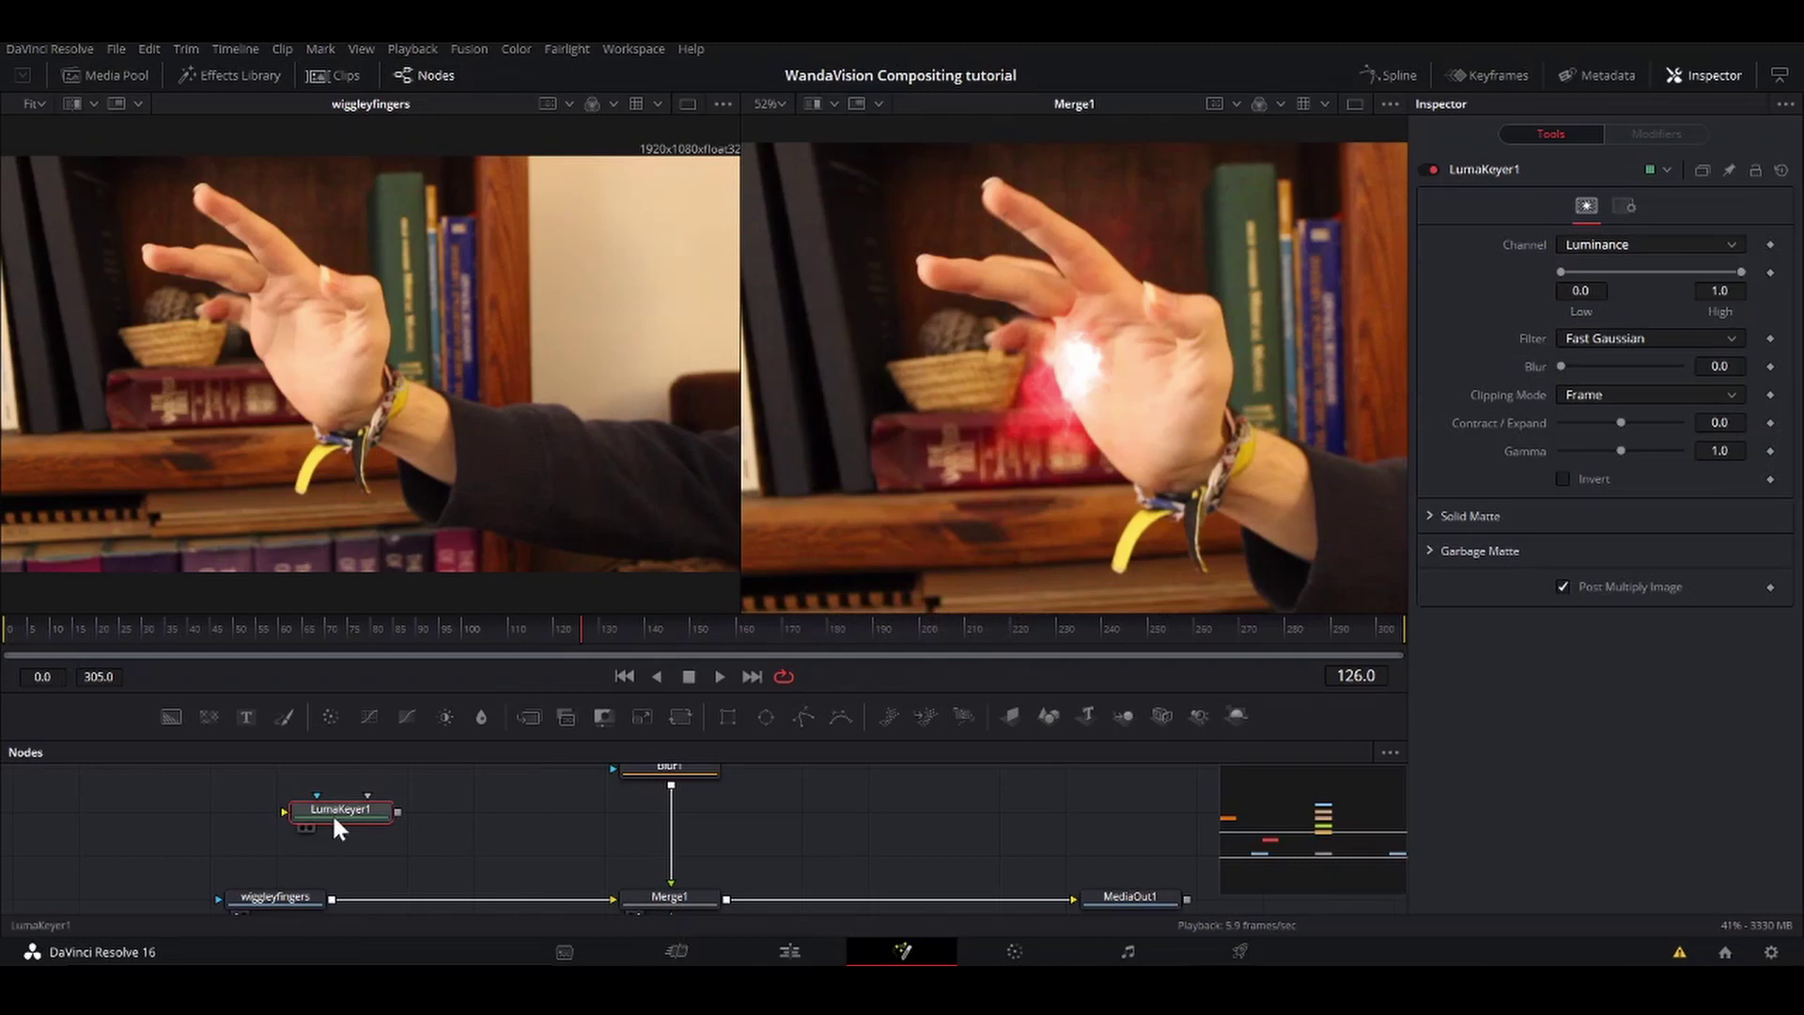
left_click_drag(336, 825, 404, 823)
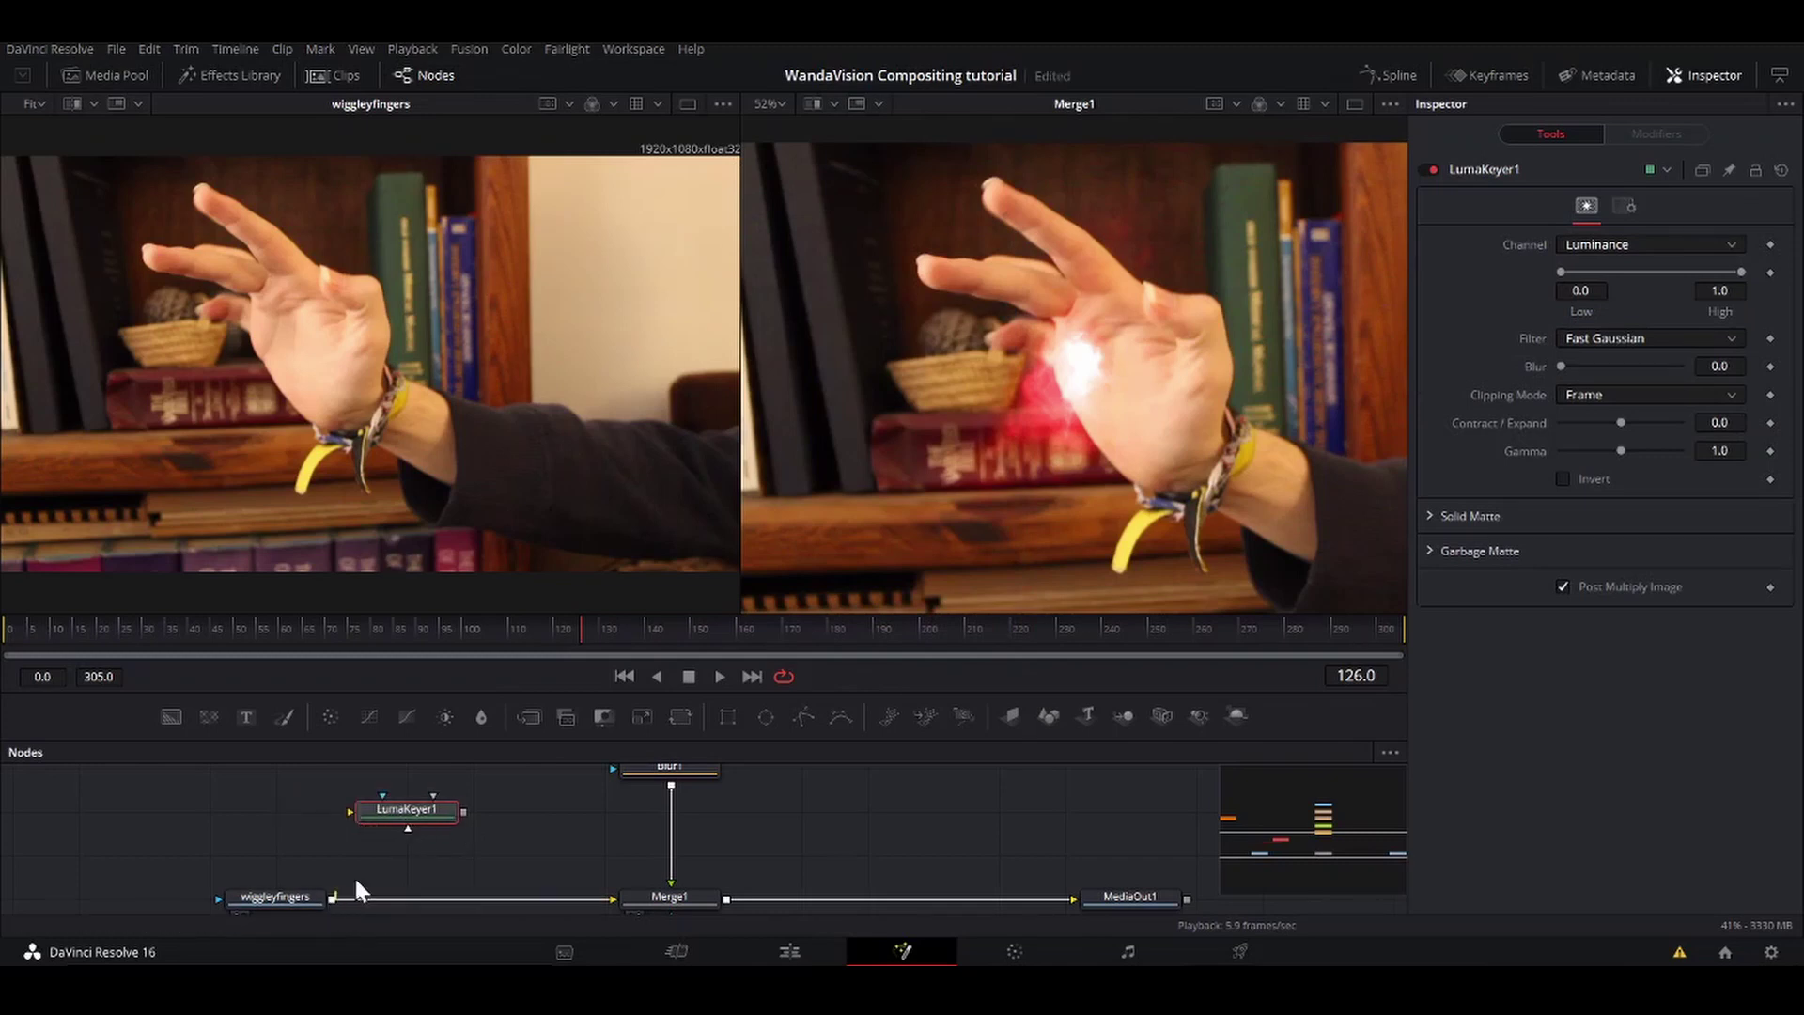
left_click_drag(335, 898, 385, 800)
key("2")
Step: Set the luma key to Low 0.611, High 0.905 and Blur 0.87
scroll(1024, 386, "down", 3)
scroll(1024, 387, "up", 1)
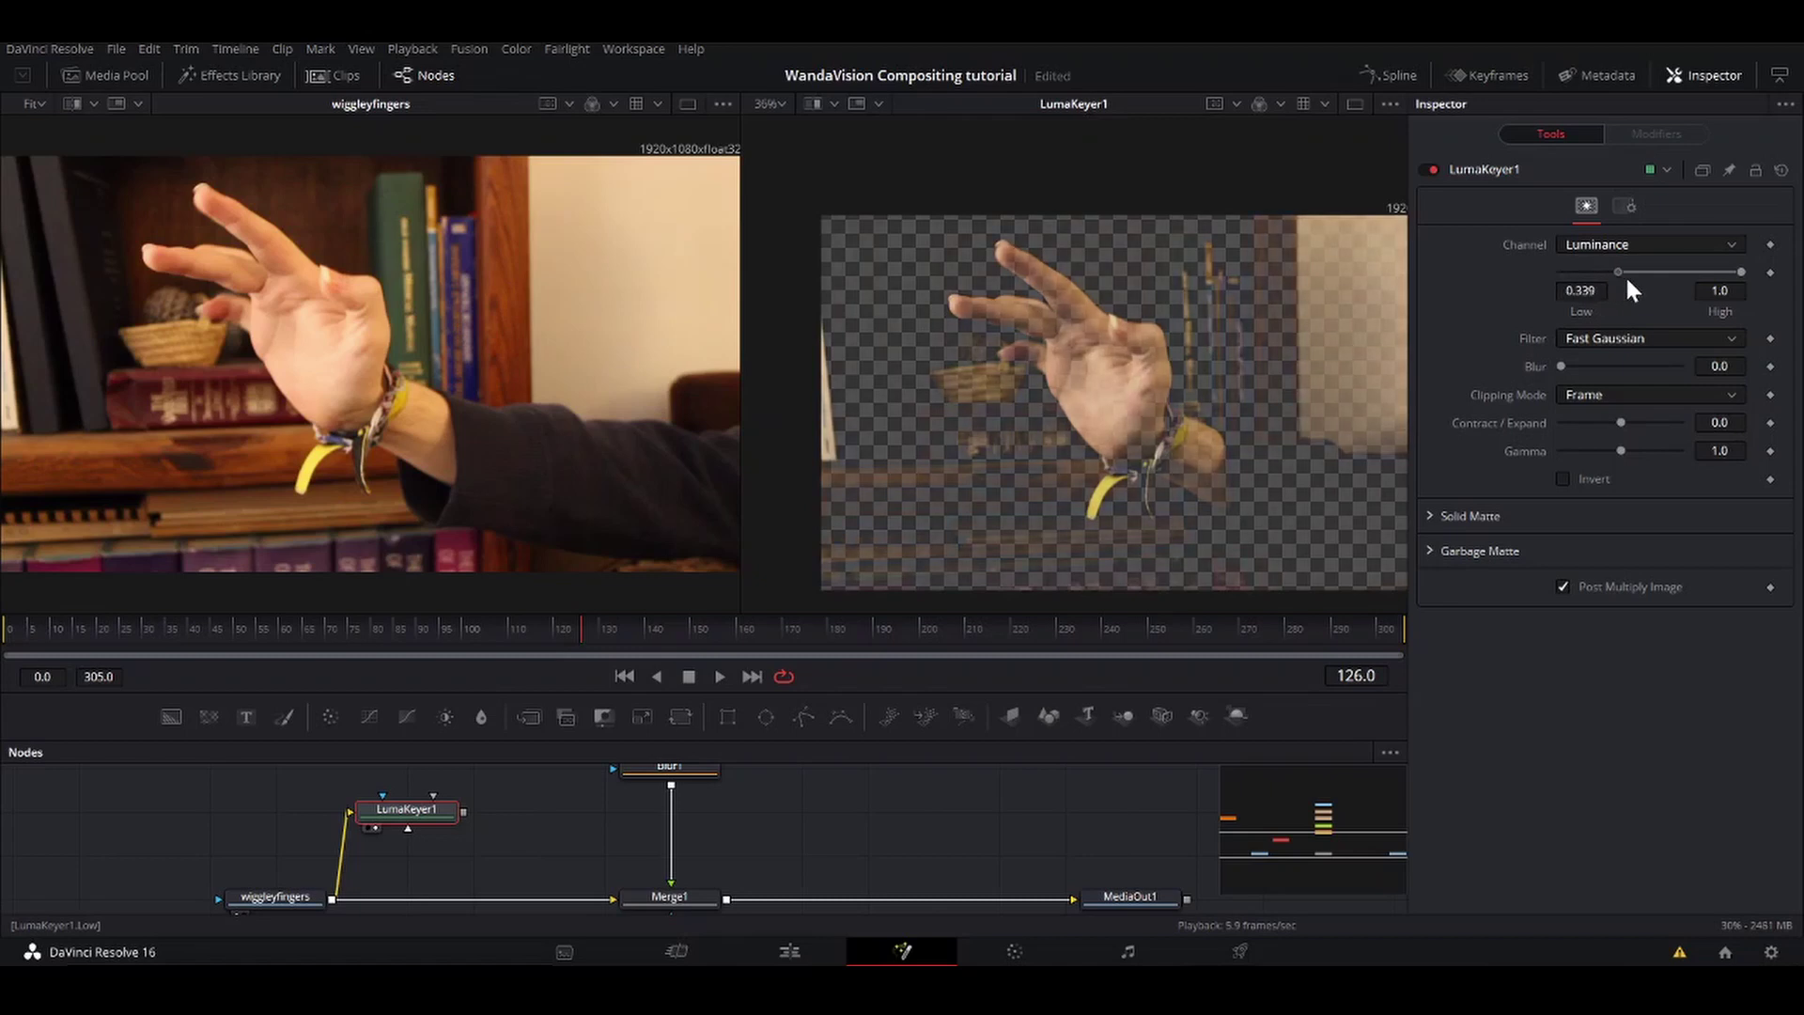
mouse_move(1627, 280)
left_mouse_down()
mouse_move(1733, 272)
mouse_move(1660, 272)
left_mouse_up()
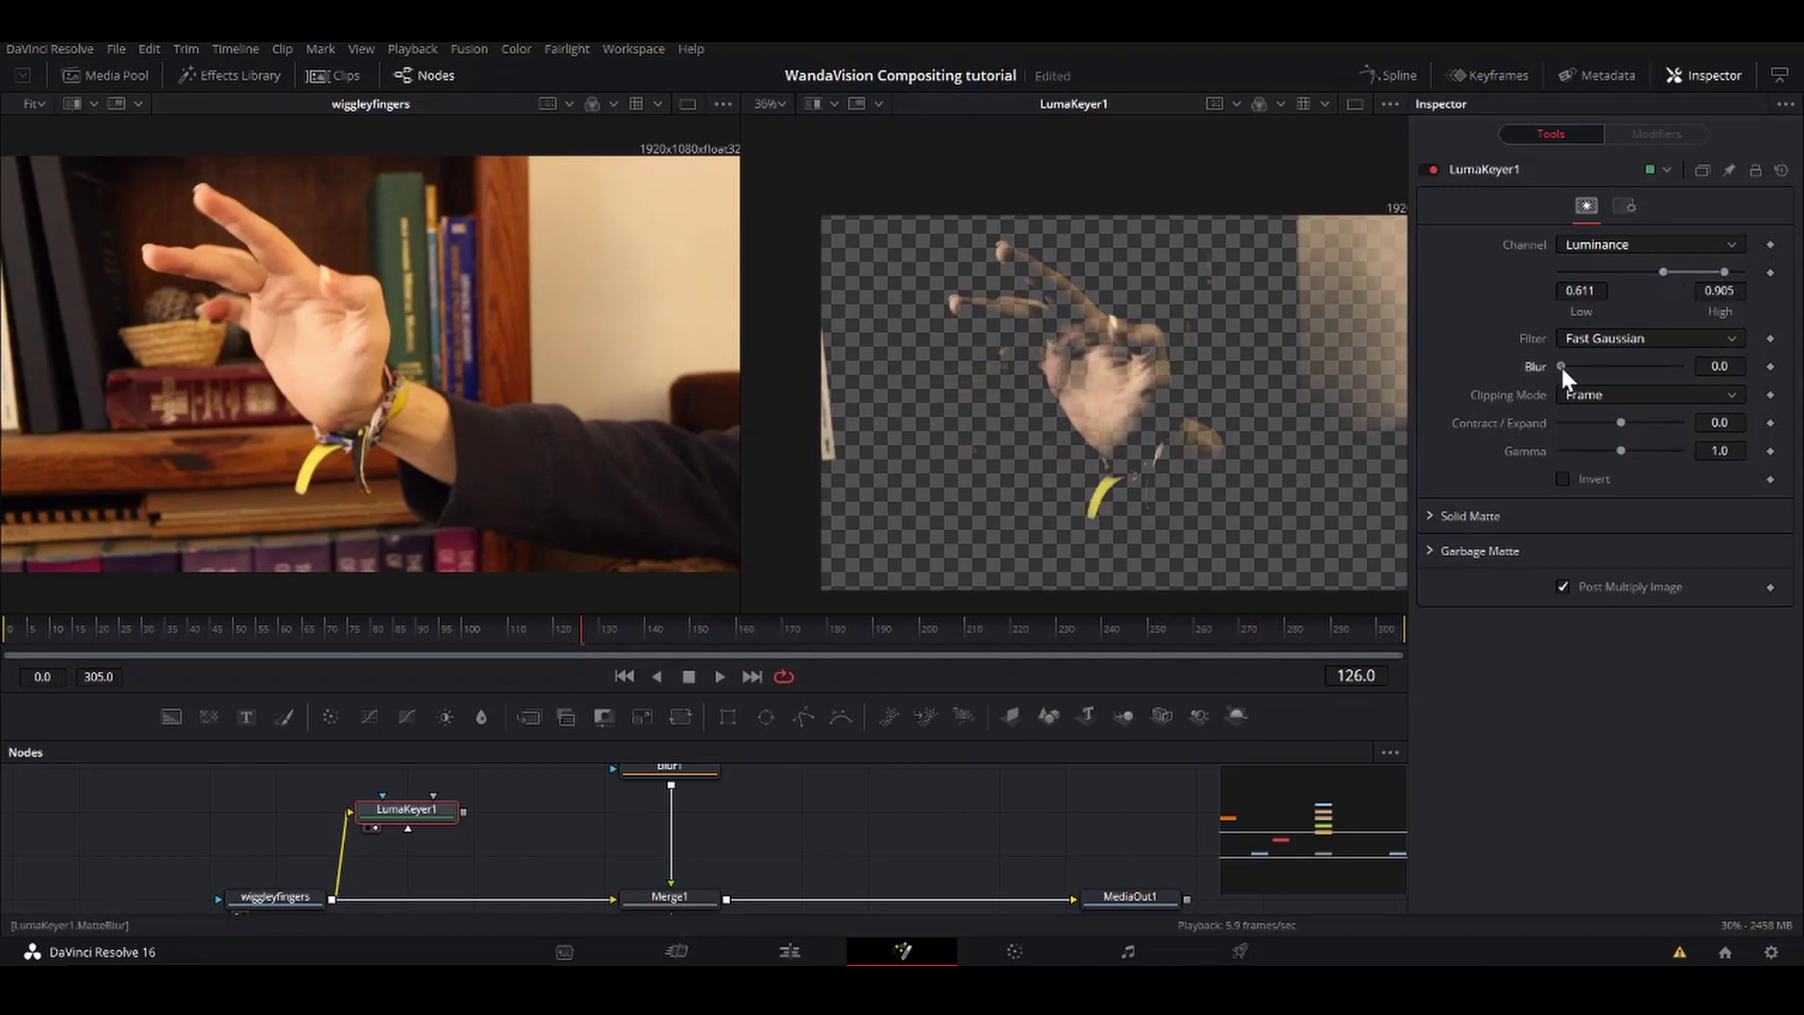
left_click_drag(1560, 363, 1570, 364)
scroll(1120, 435, "right", 3)
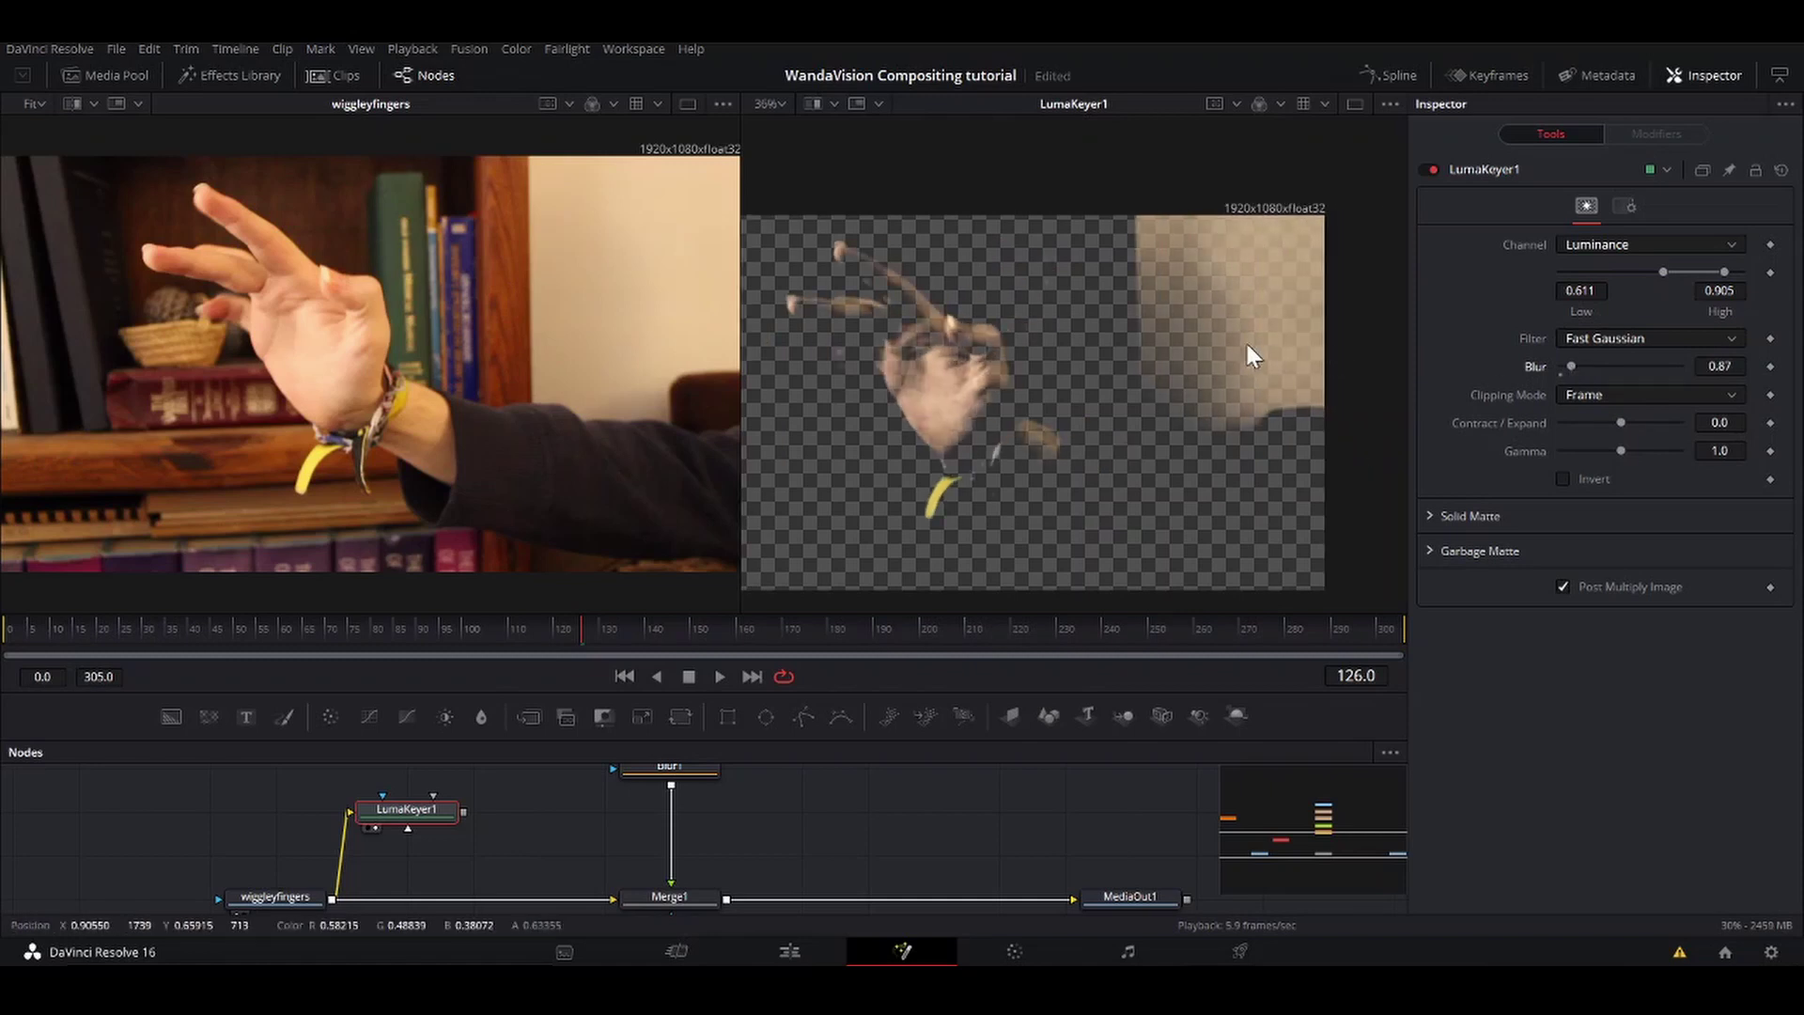
scroll(1109, 376, "left", 2)
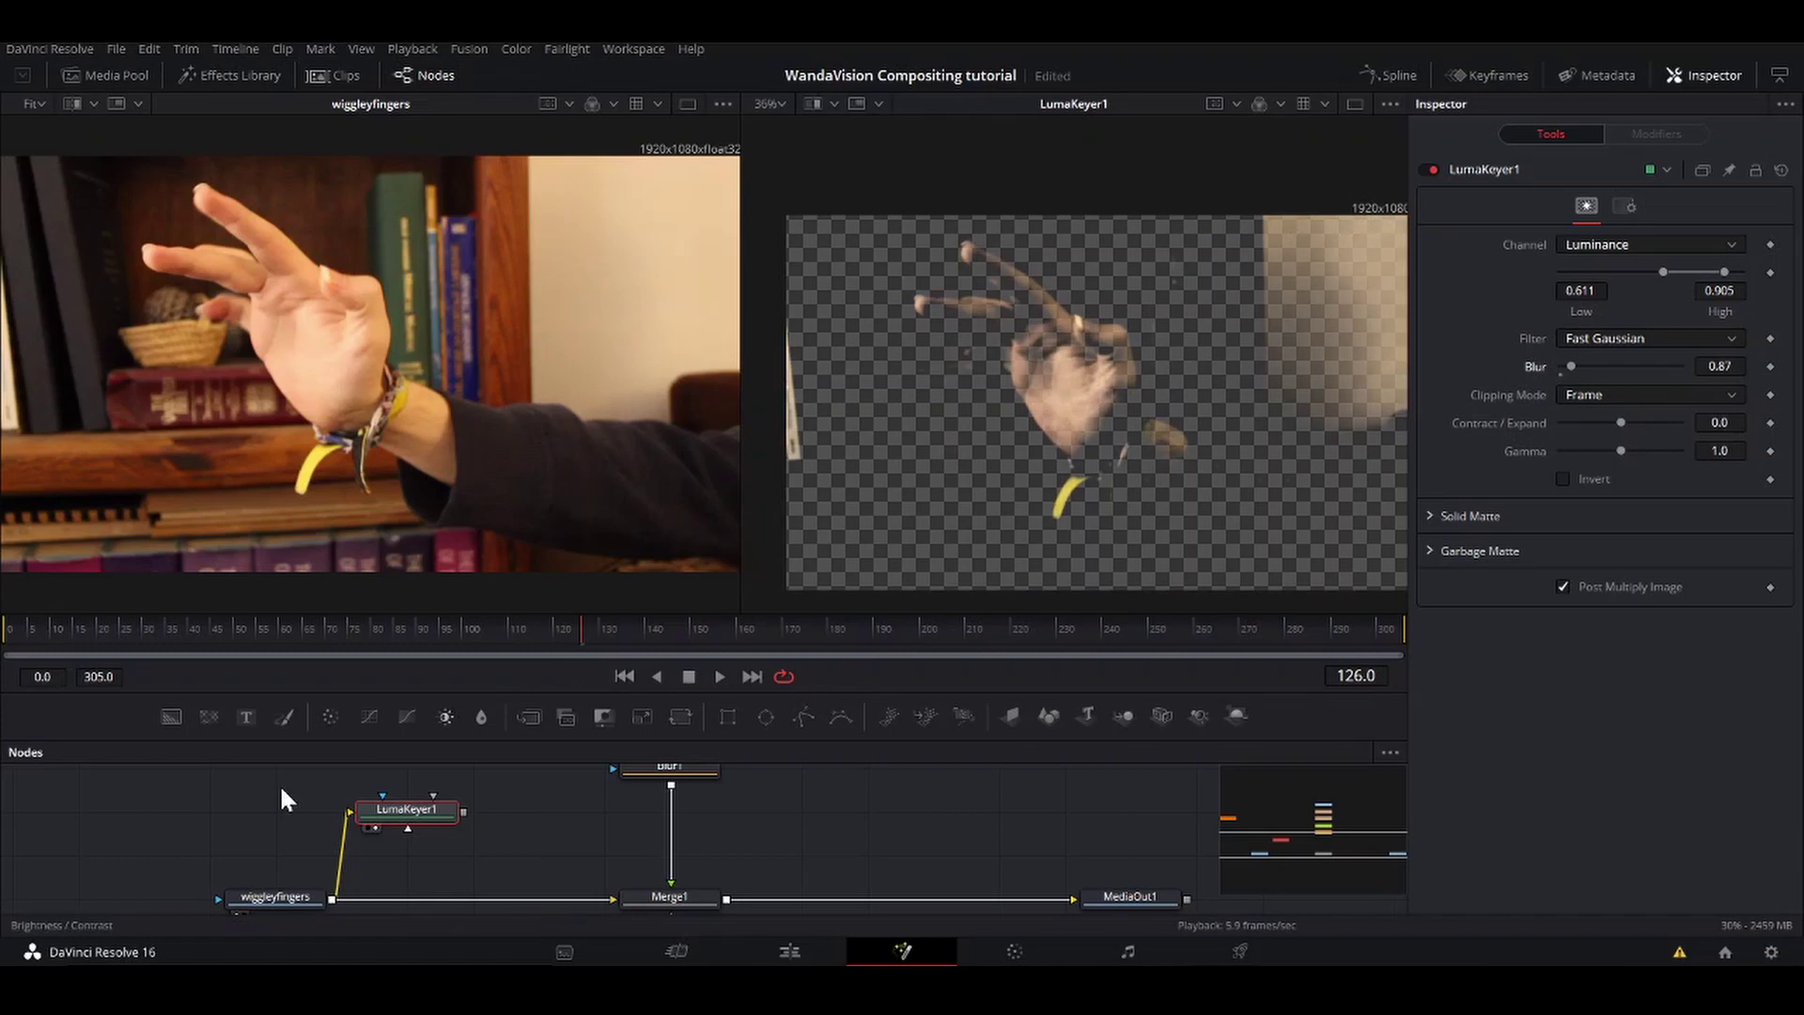
scroll(538, 809, "up", 2)
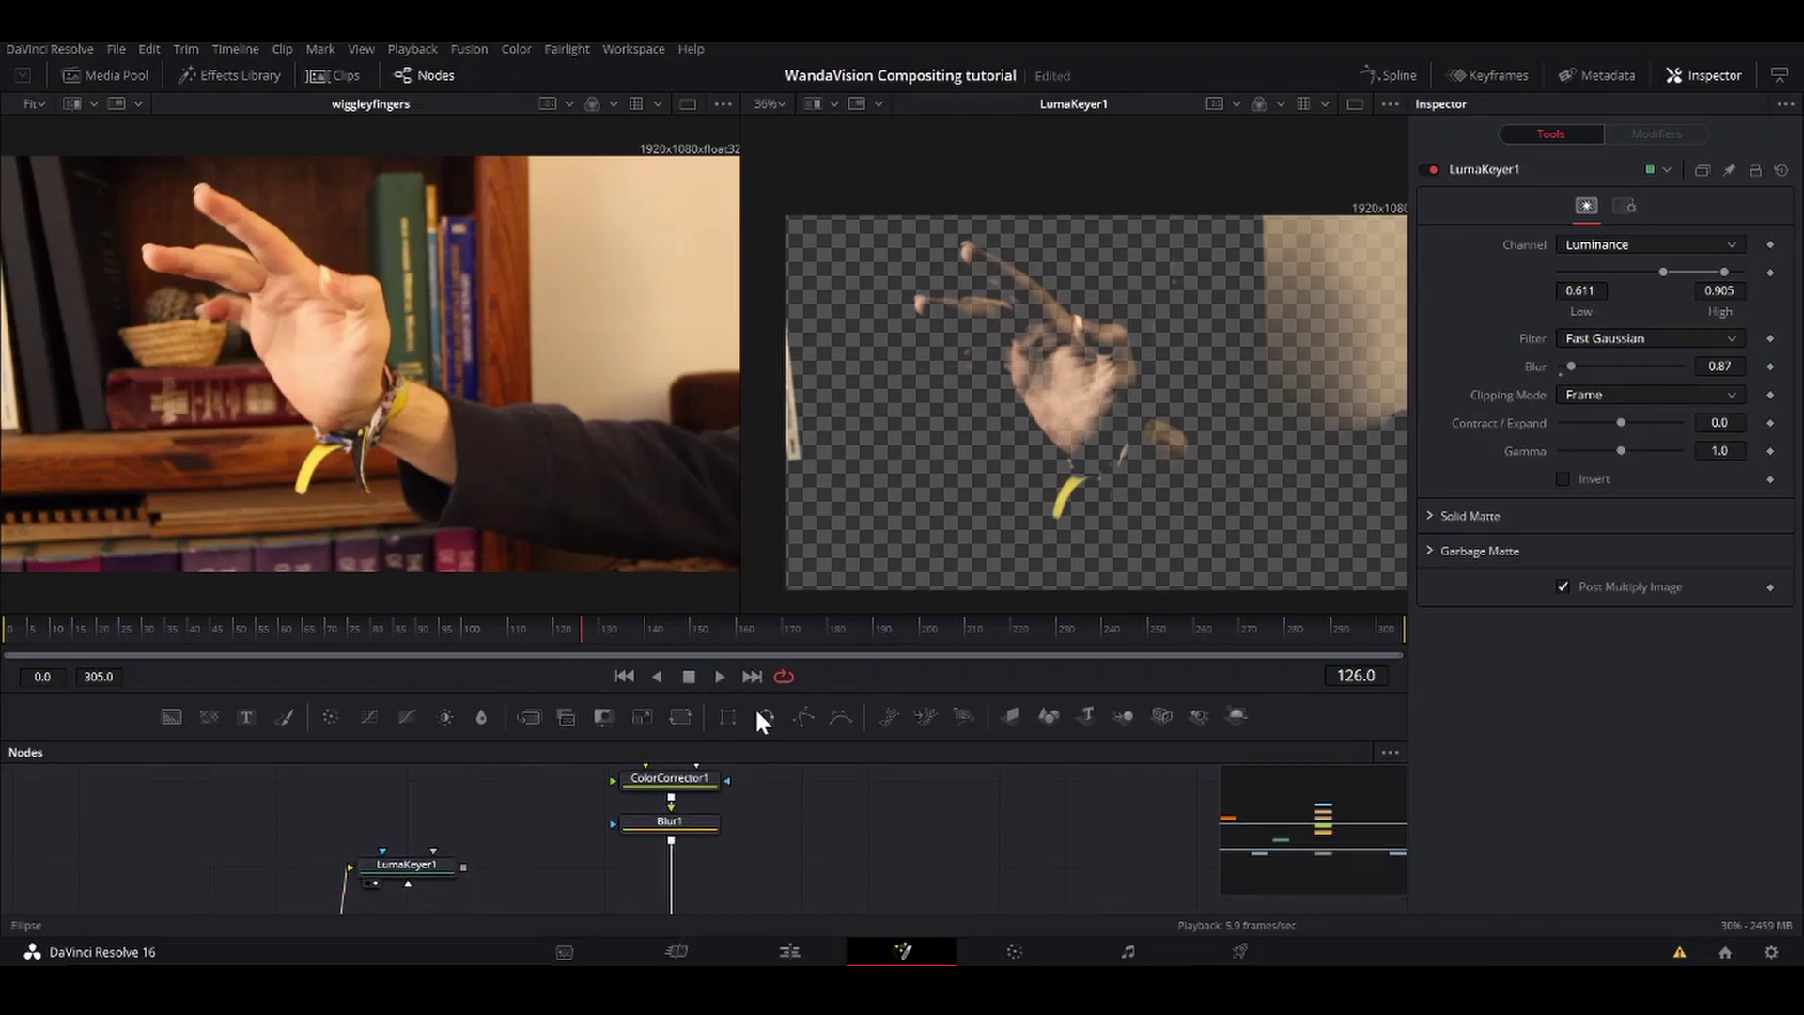
Step: Add Ellipse1 on the palm, enlarge it to 0.509919, and keyframe its Center
left_click_drag(761, 714, 418, 810)
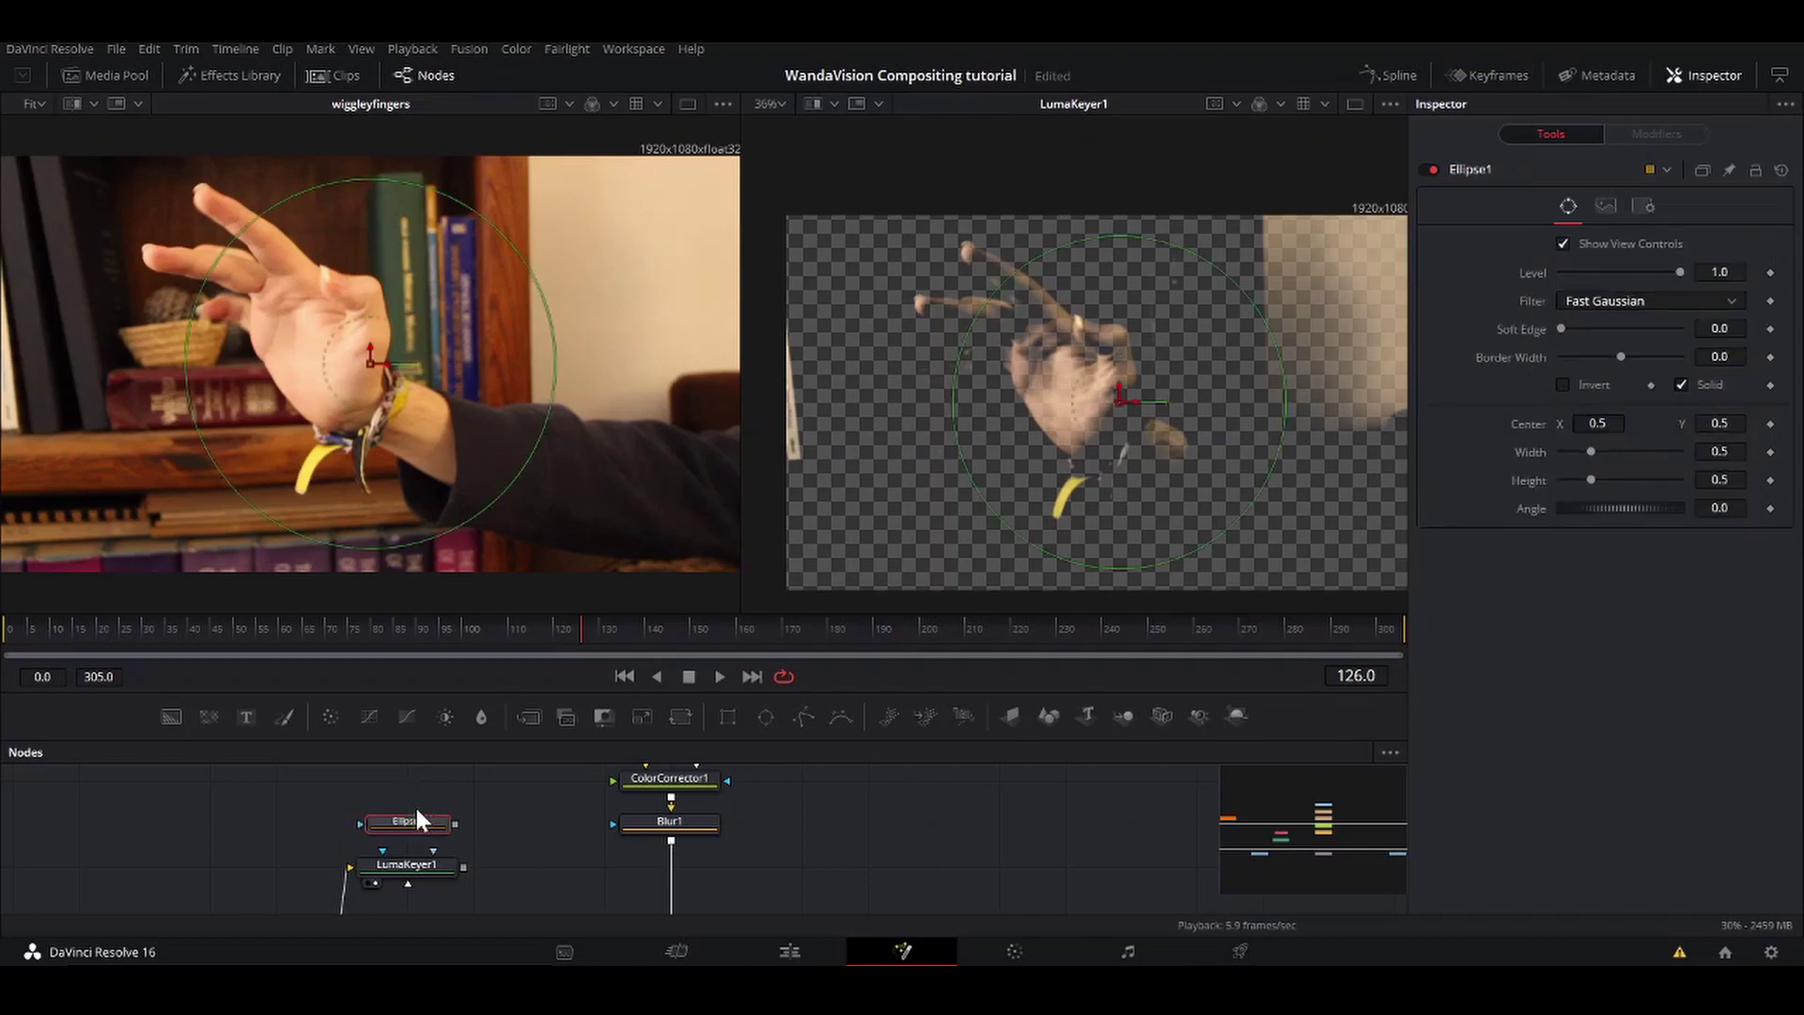
left_click_drag(1118, 400, 1045, 362)
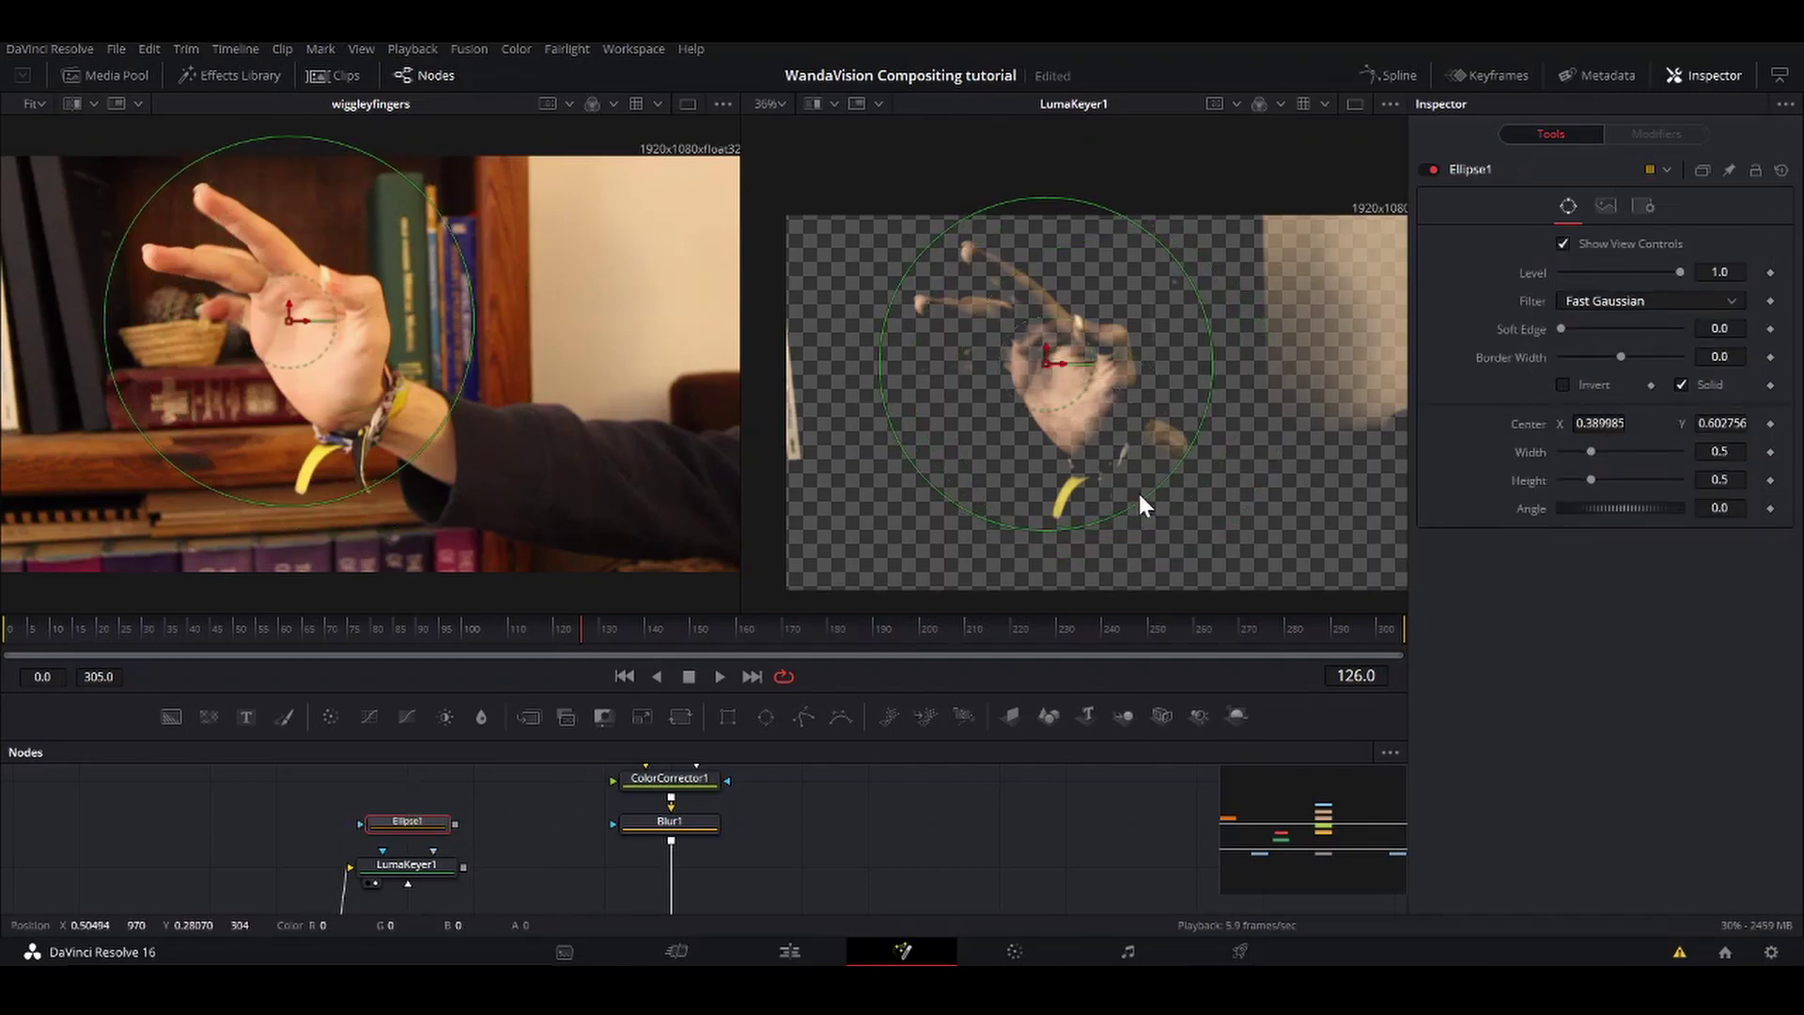
left_click_drag(1142, 499, 1143, 500)
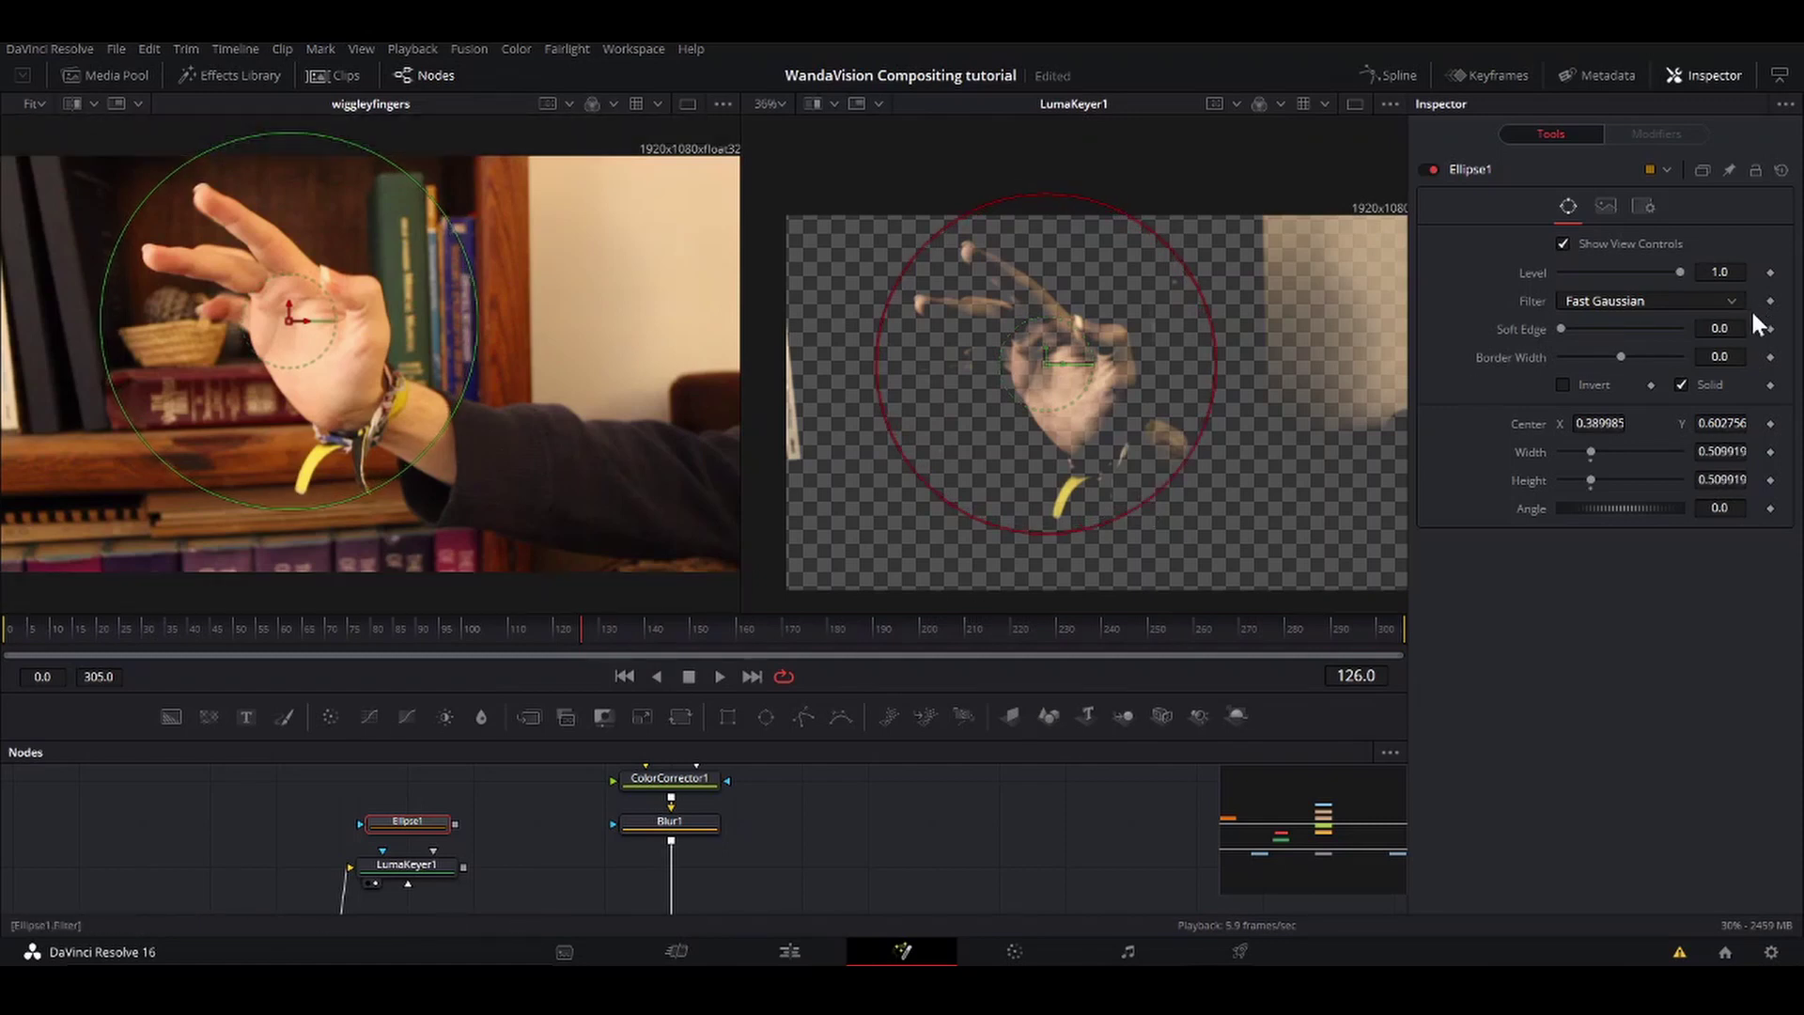
left_click(1771, 424)
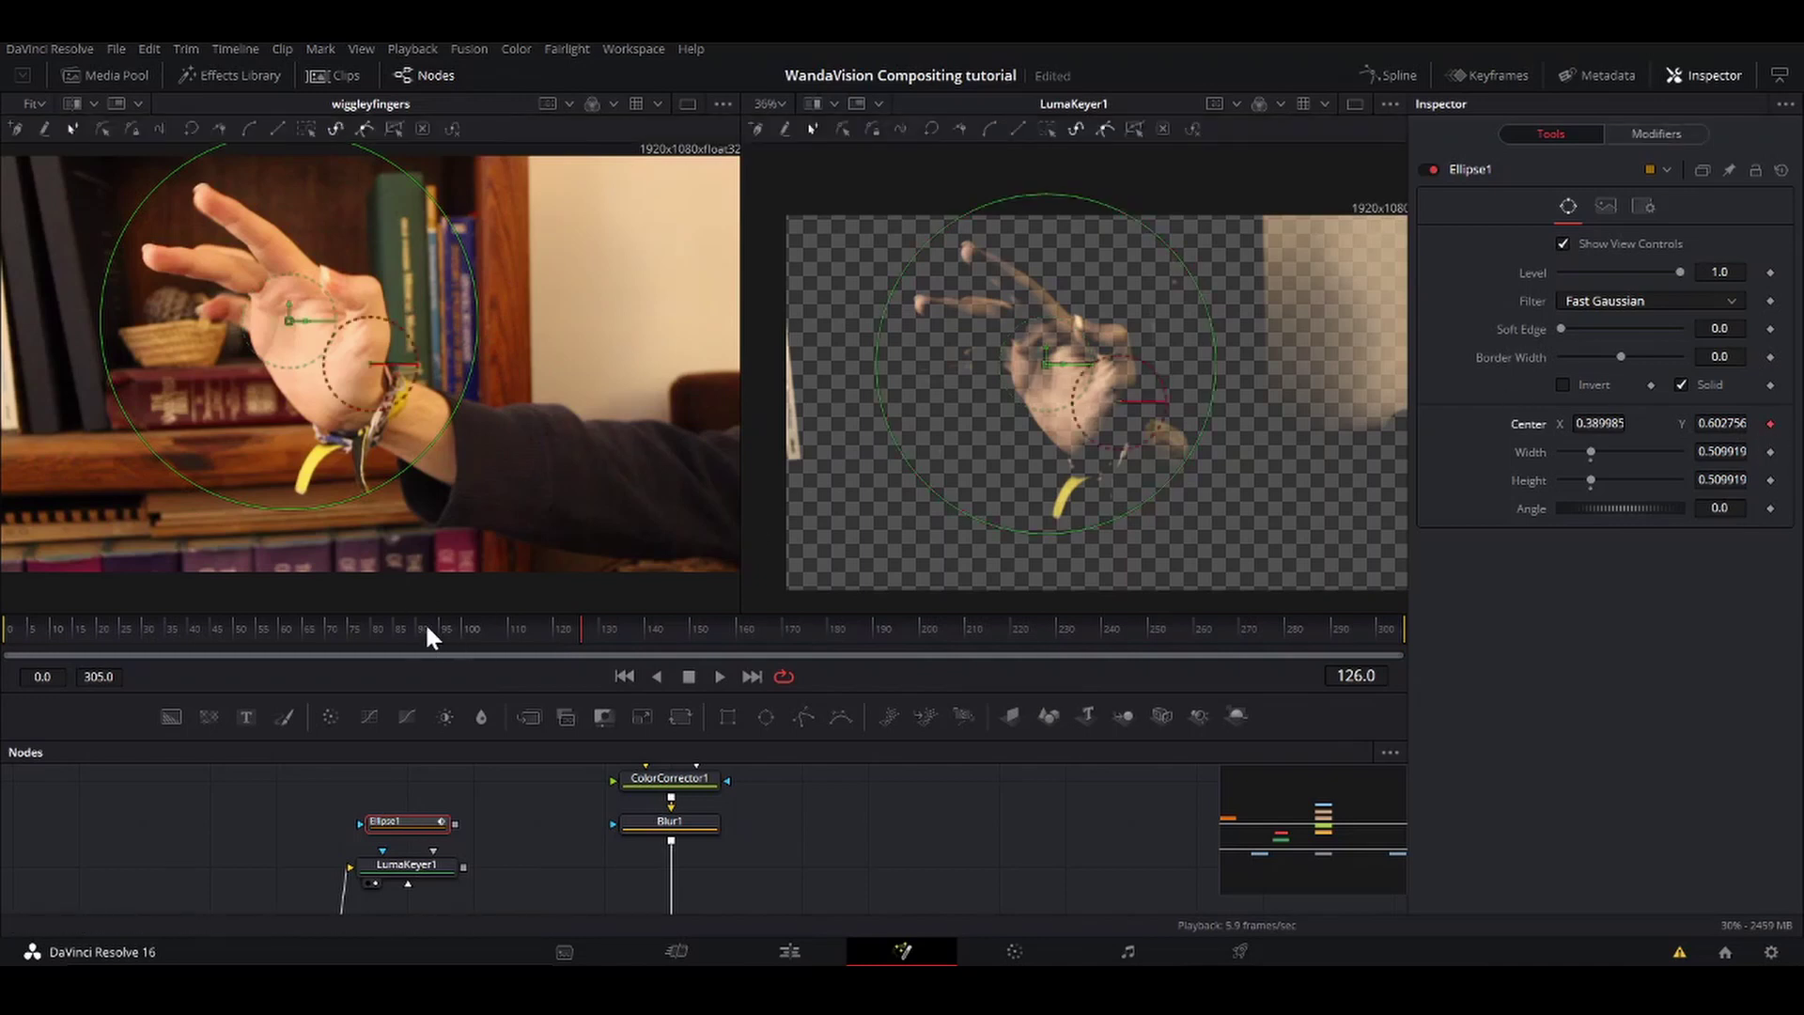
Step: Re-centre the ellipse on the palm at frames 84, 105, 64 and 45, then scrub to check
left_click(390, 628)
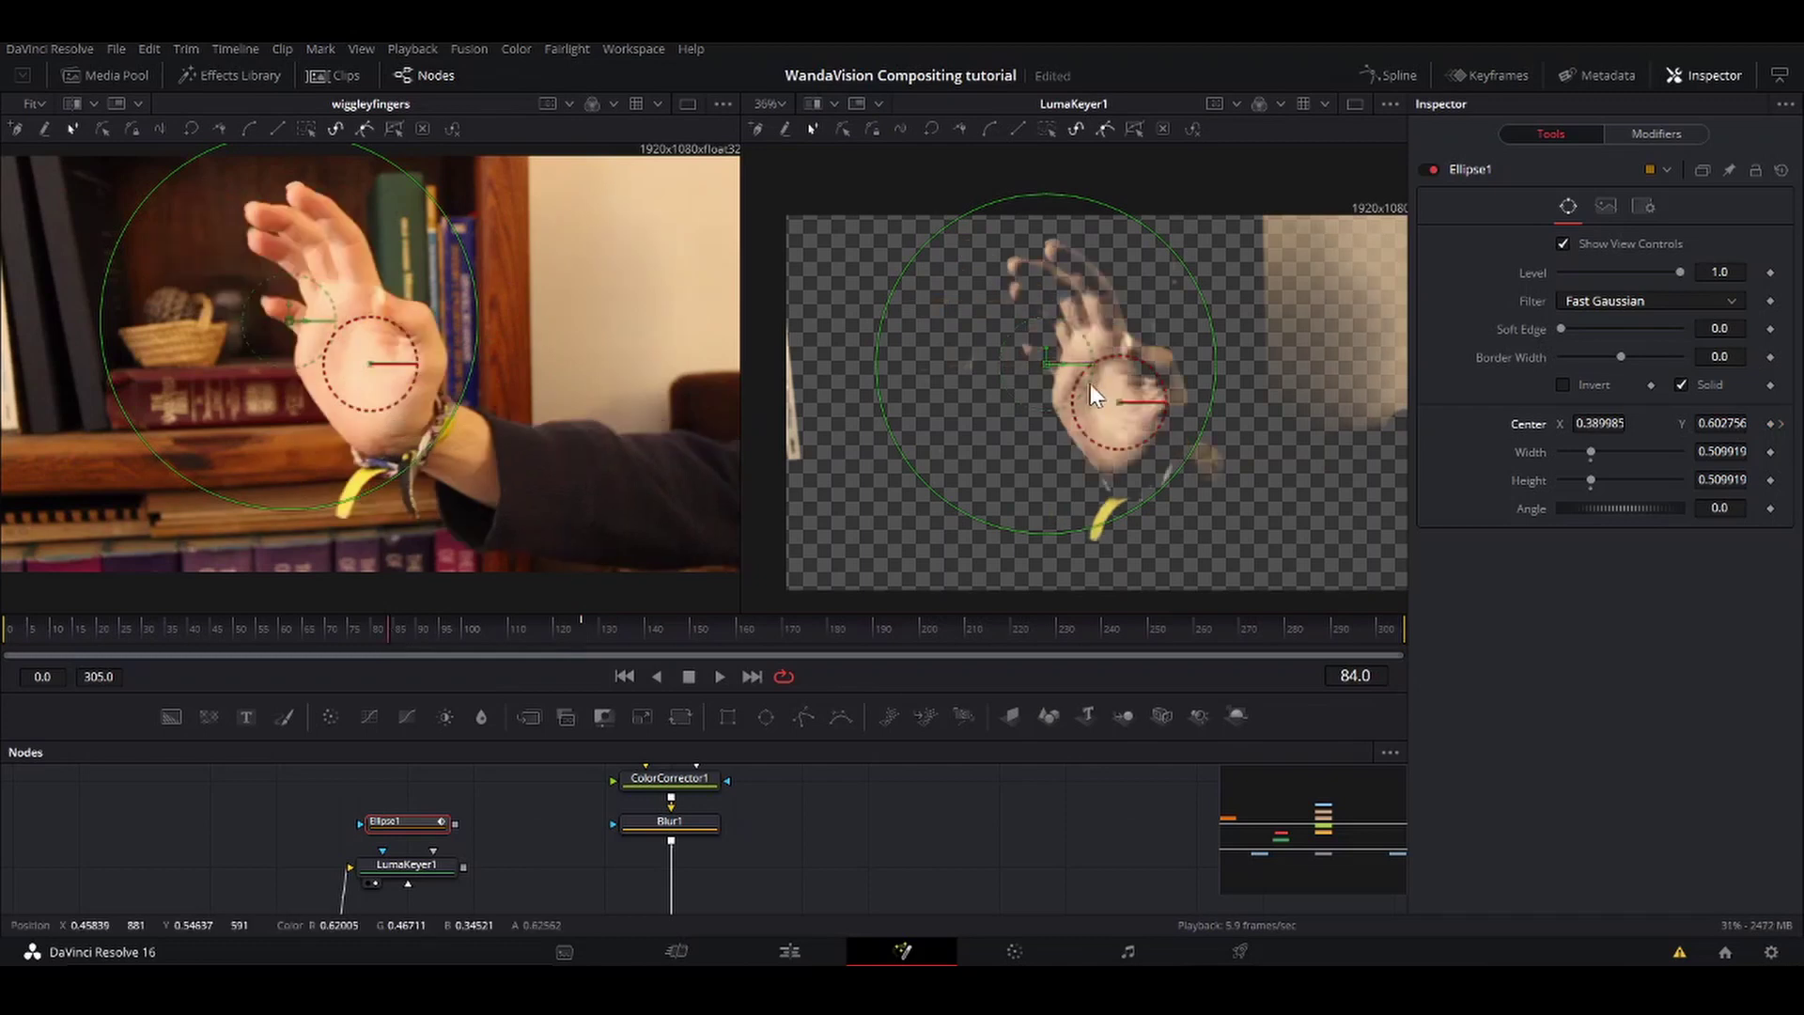
left_click_drag(1042, 363, 1087, 384)
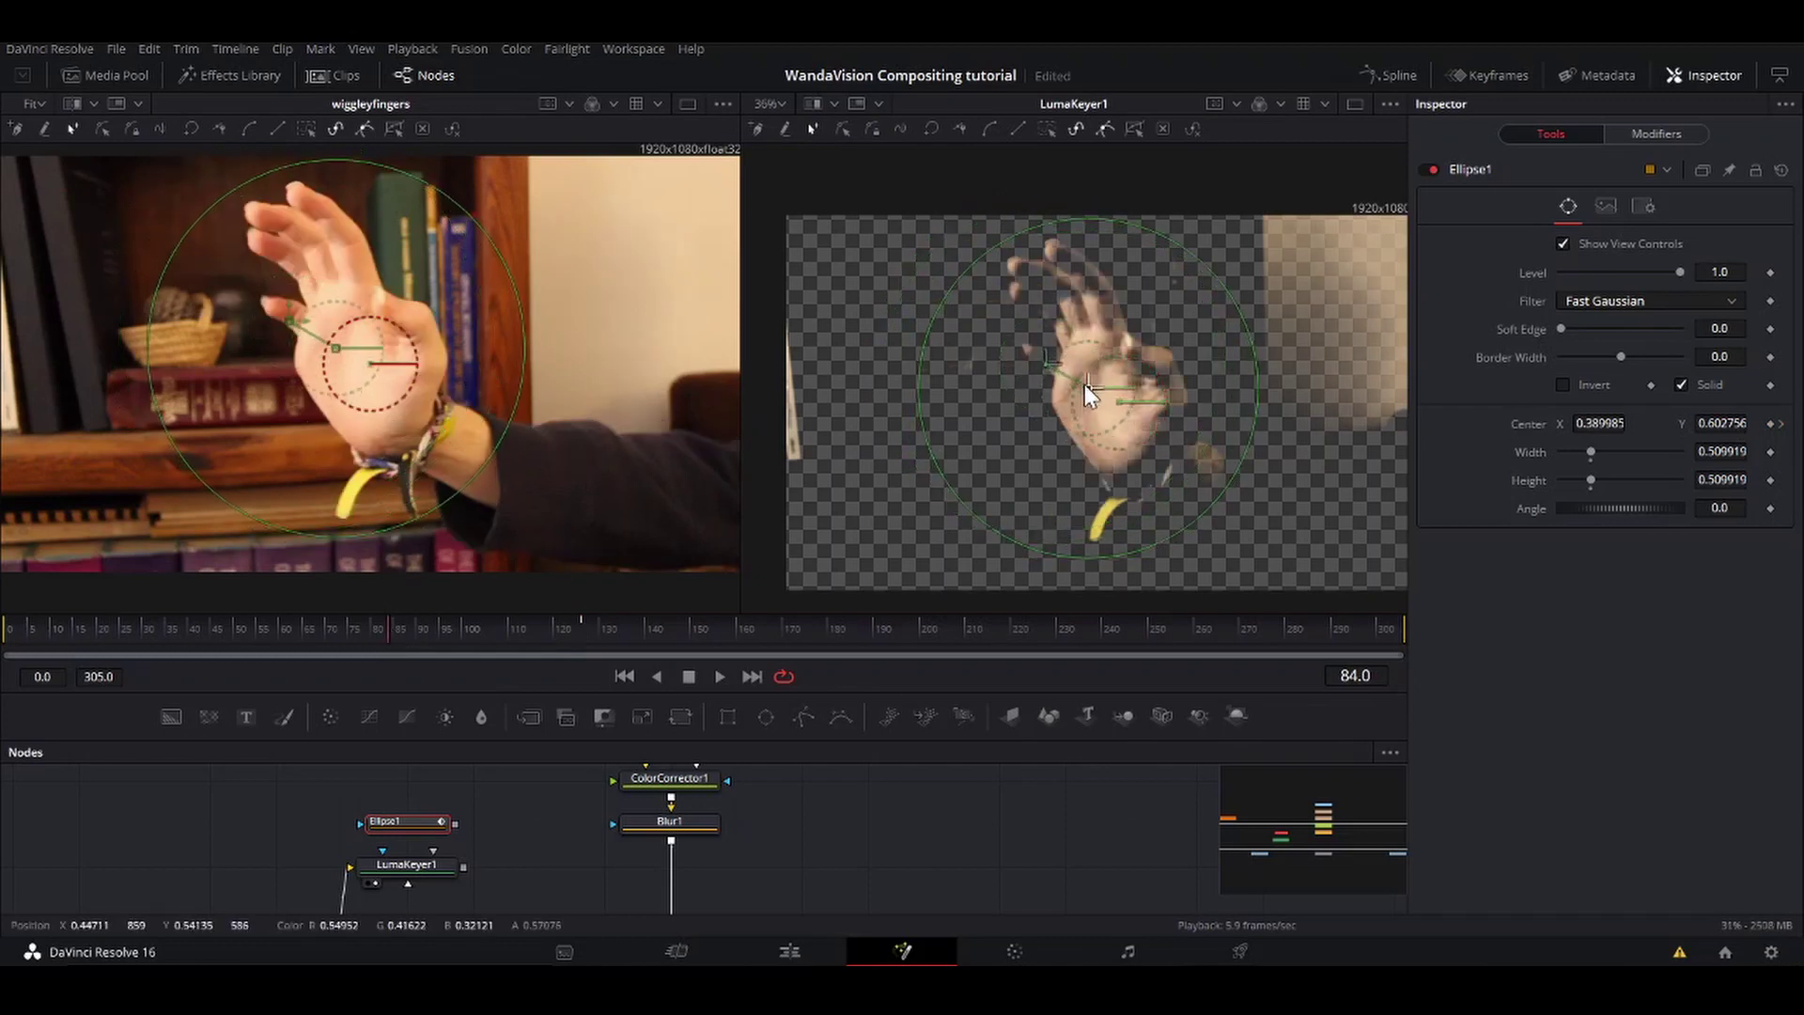
left_click(485, 634)
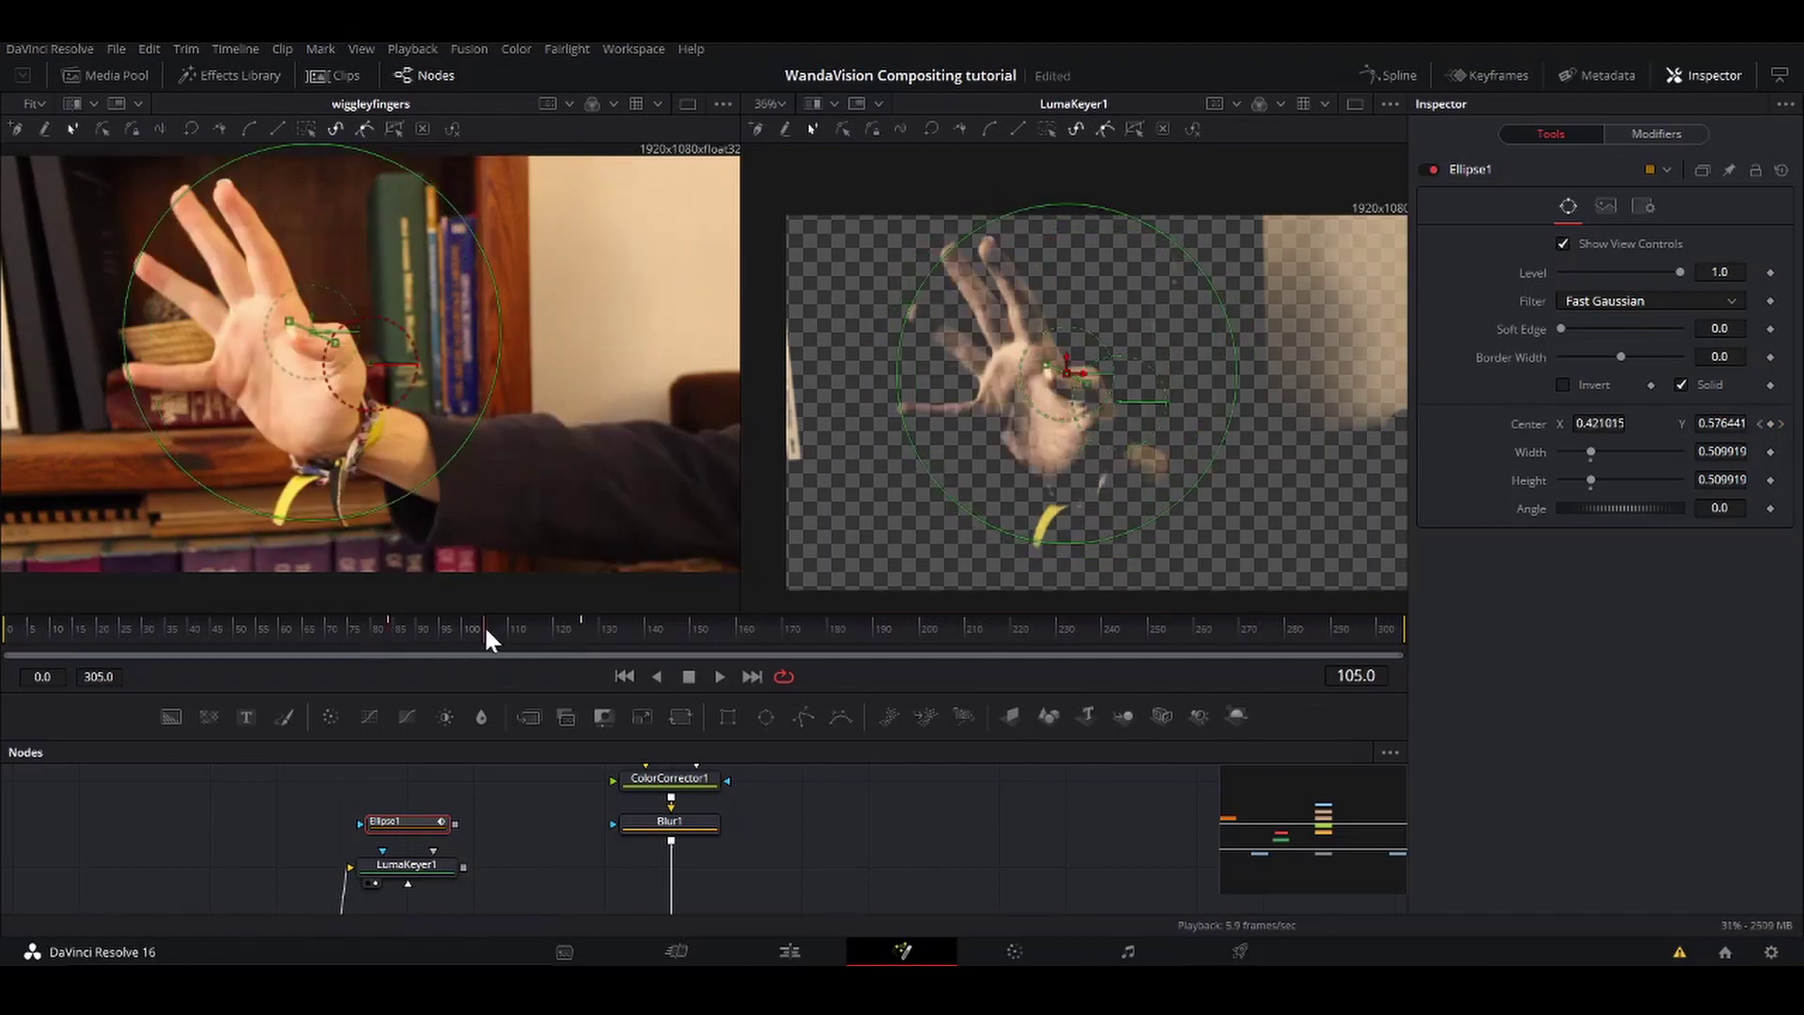
left_click_drag(1071, 375, 1039, 376)
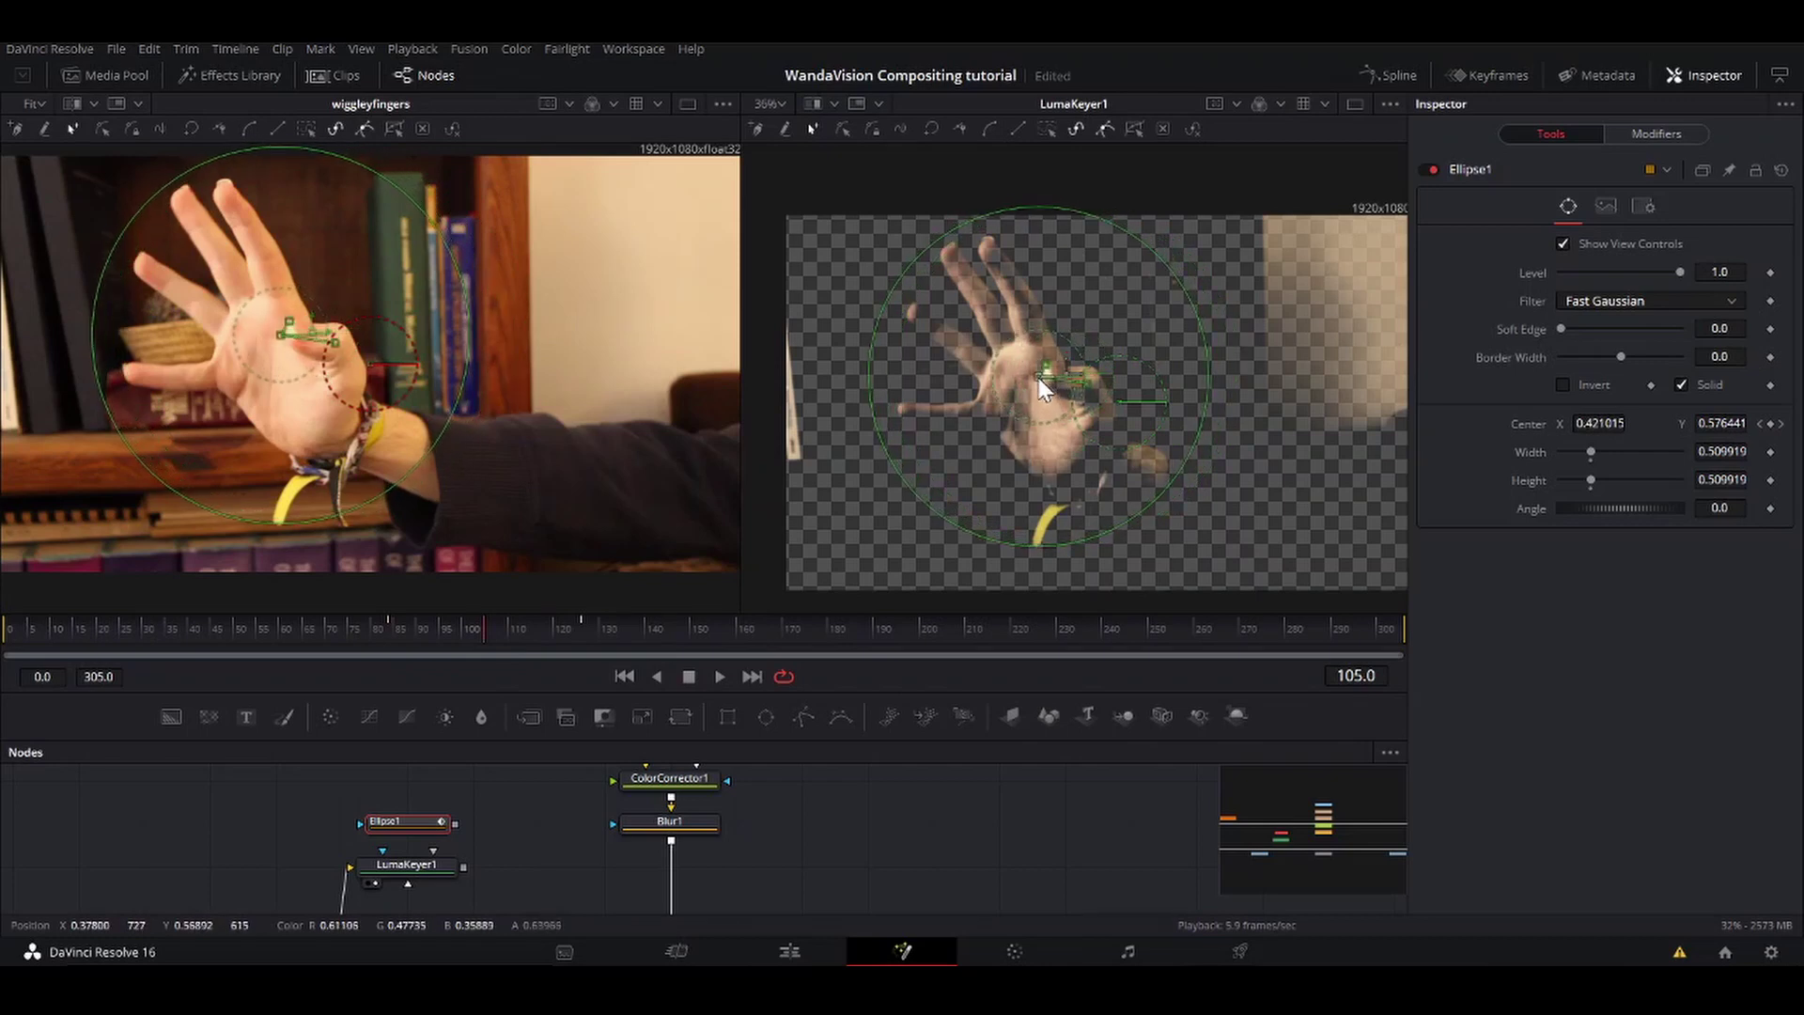
left_click(301, 628)
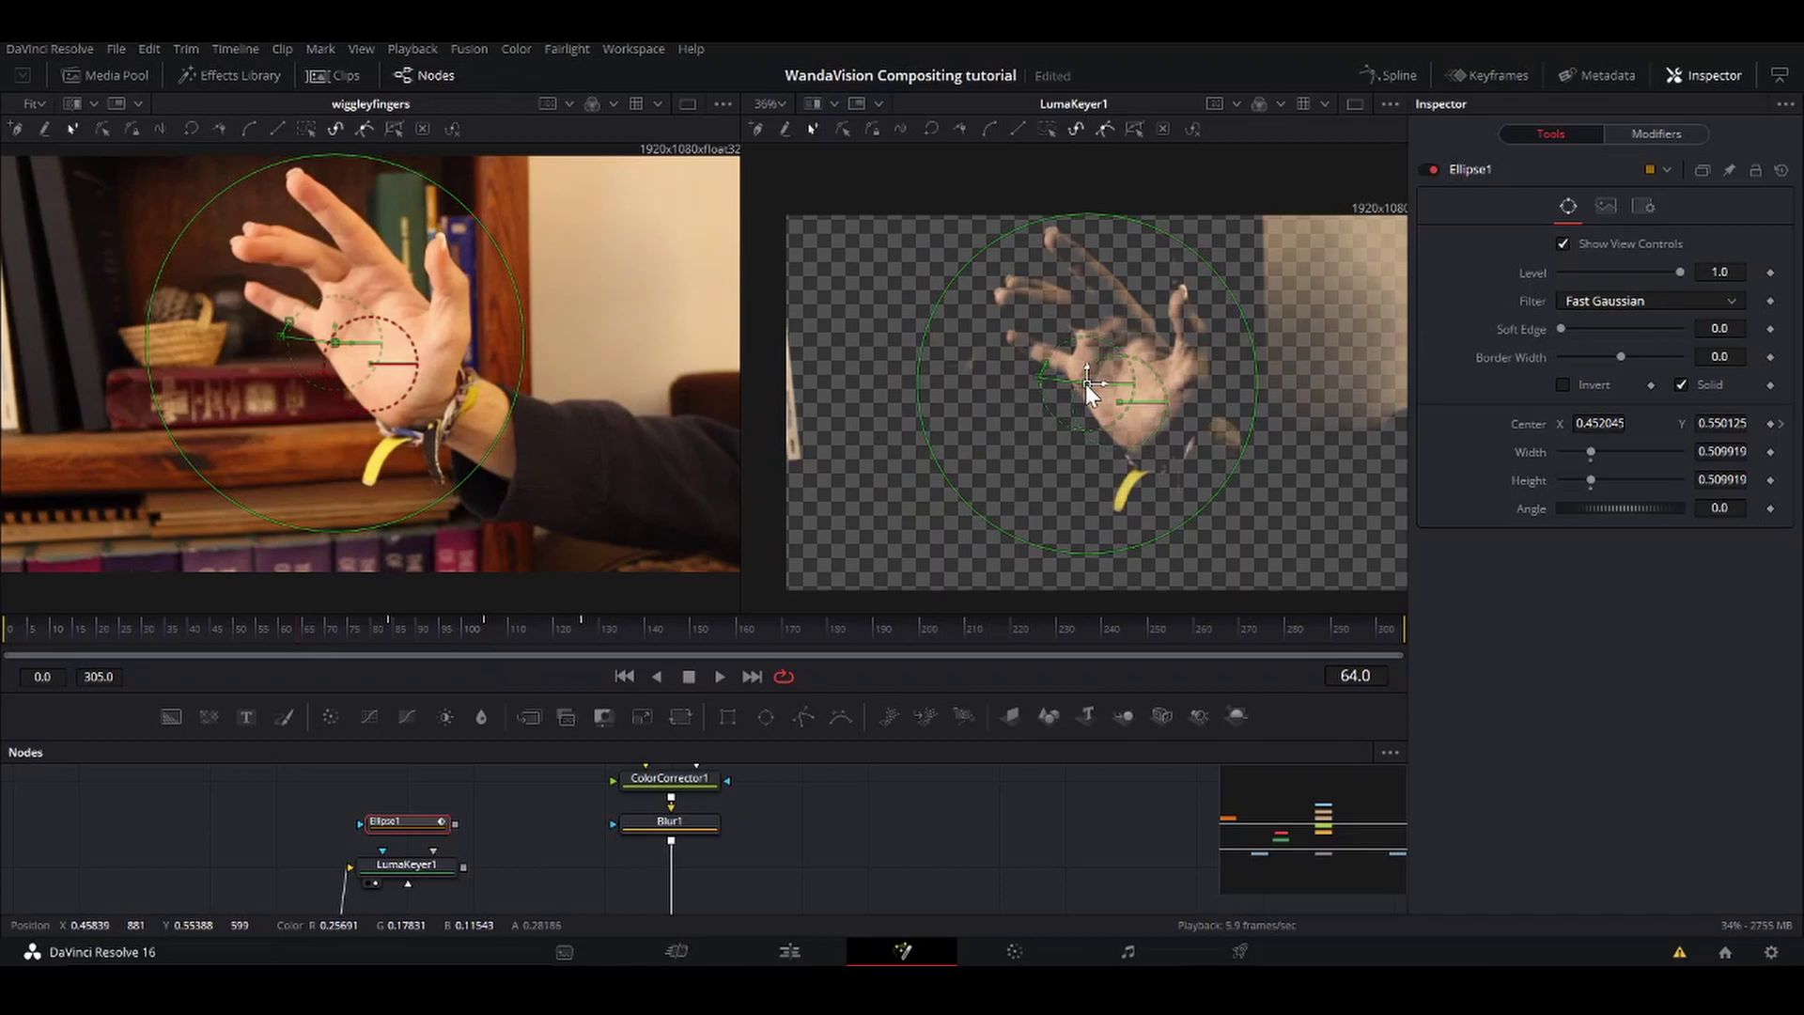
left_click_drag(1084, 384, 1091, 381)
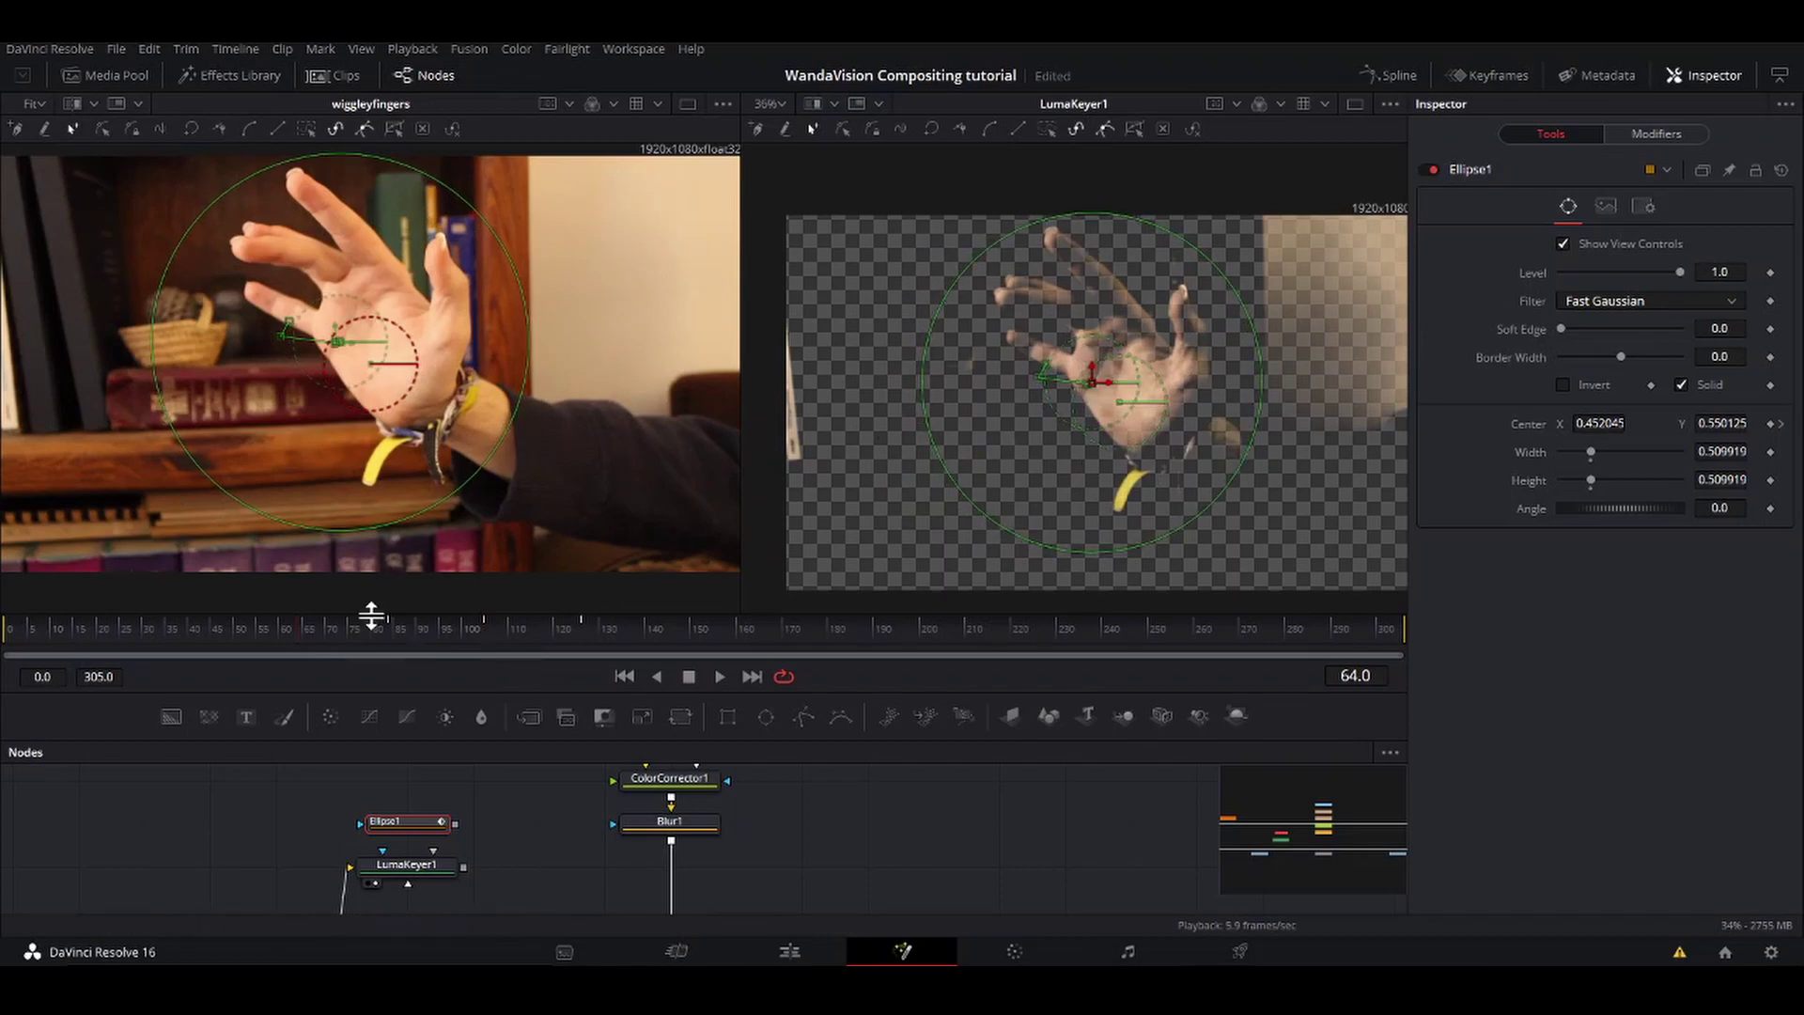
left_click(213, 630)
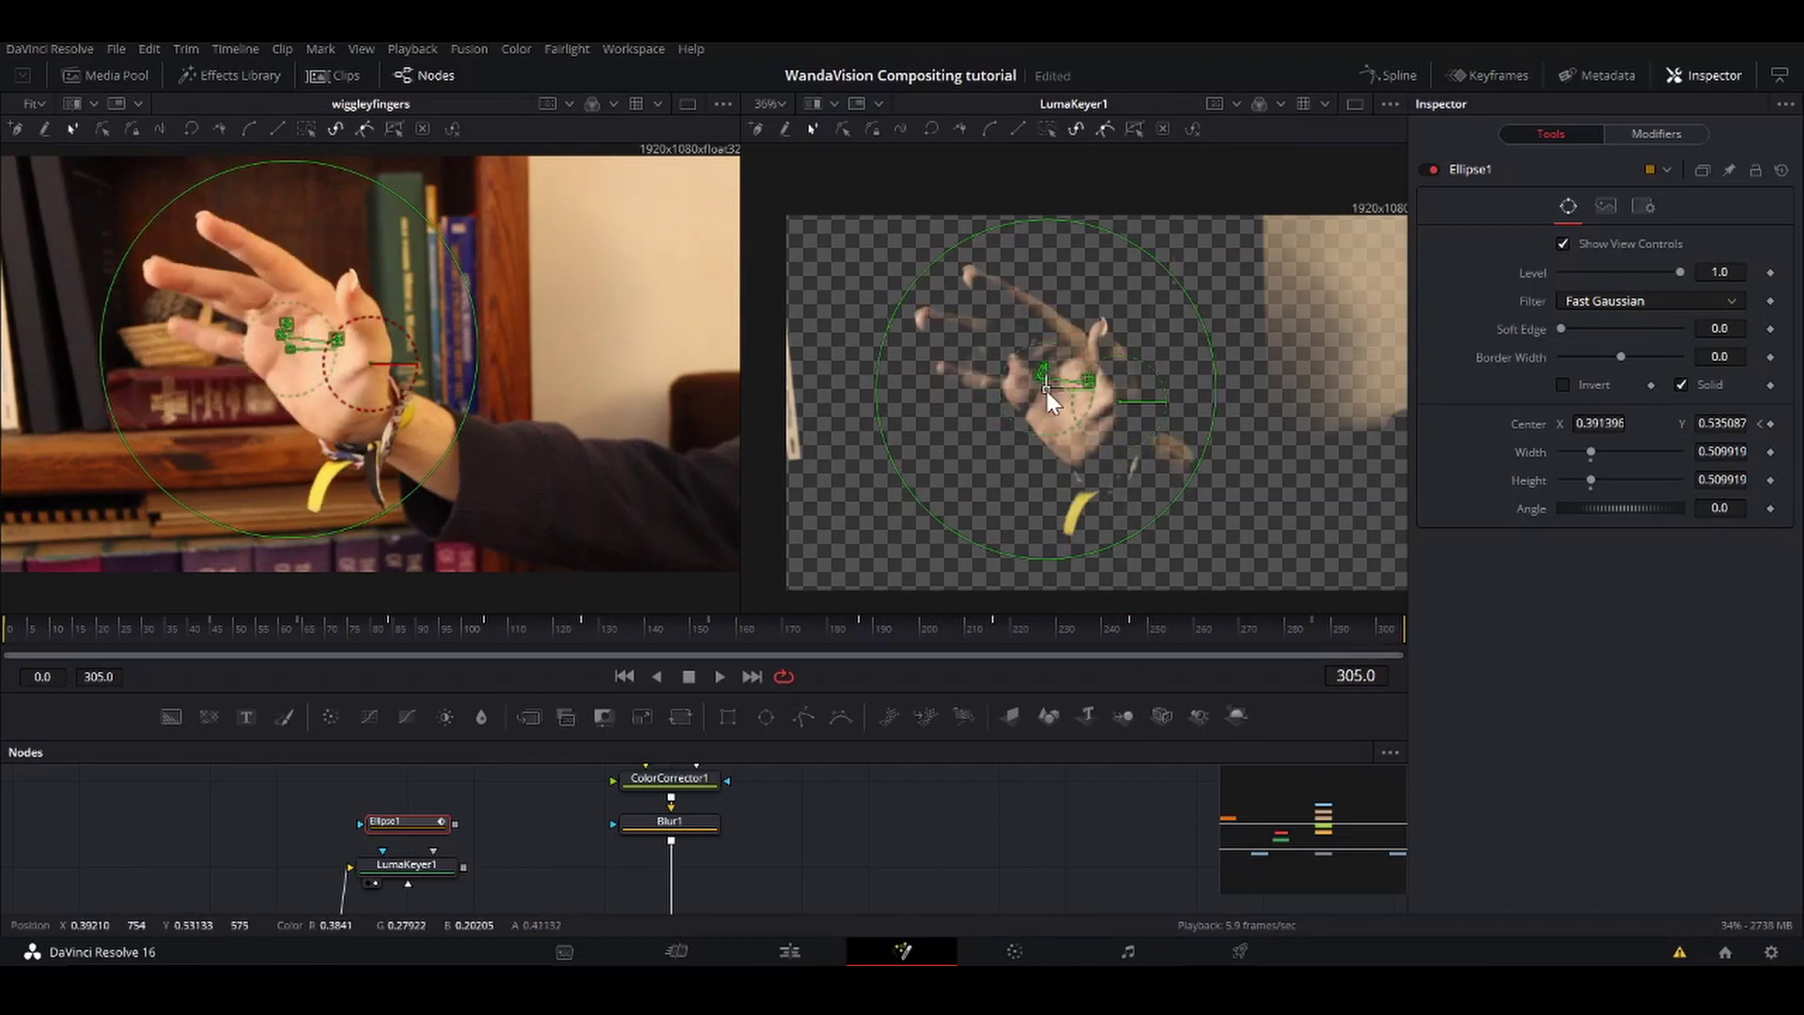
left_click_drag(1173, 628, 879, 629)
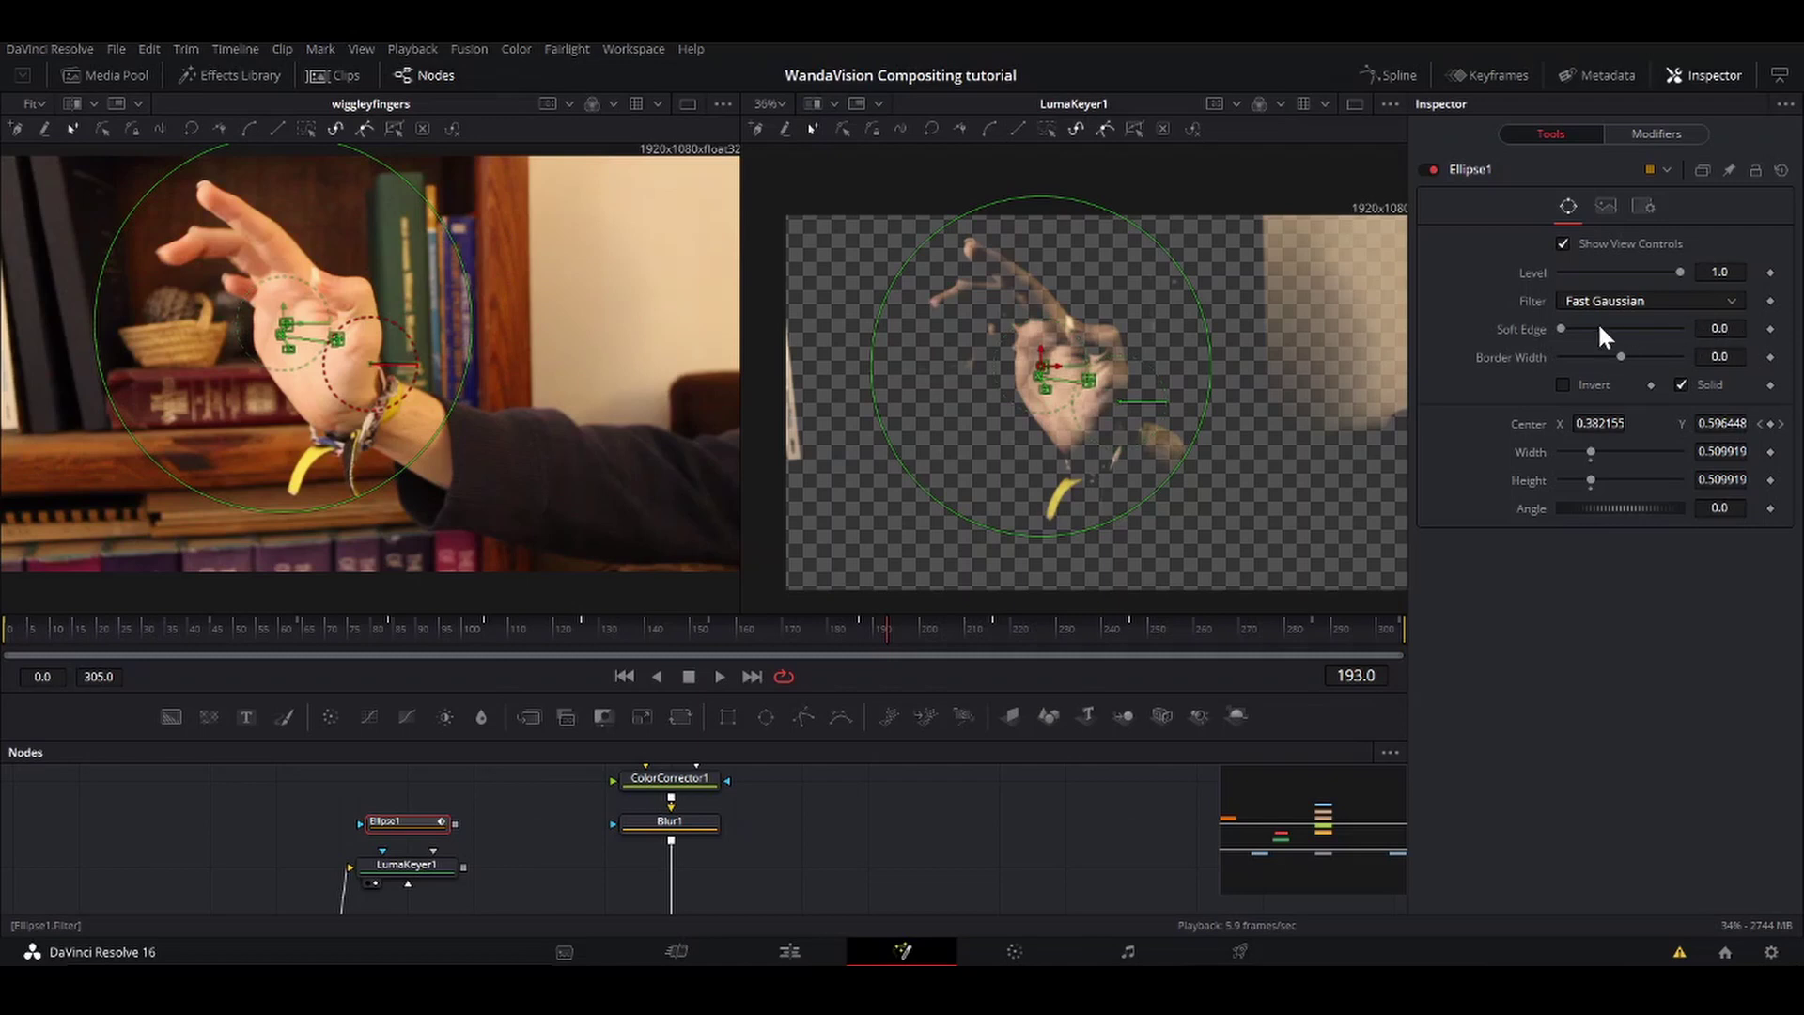
Step: Drag Ellipse1's Soft Edge up to 0.0049 to feather the mask border
left_click_drag(1706, 331, 1716, 331)
scroll(1159, 392, "up", 1)
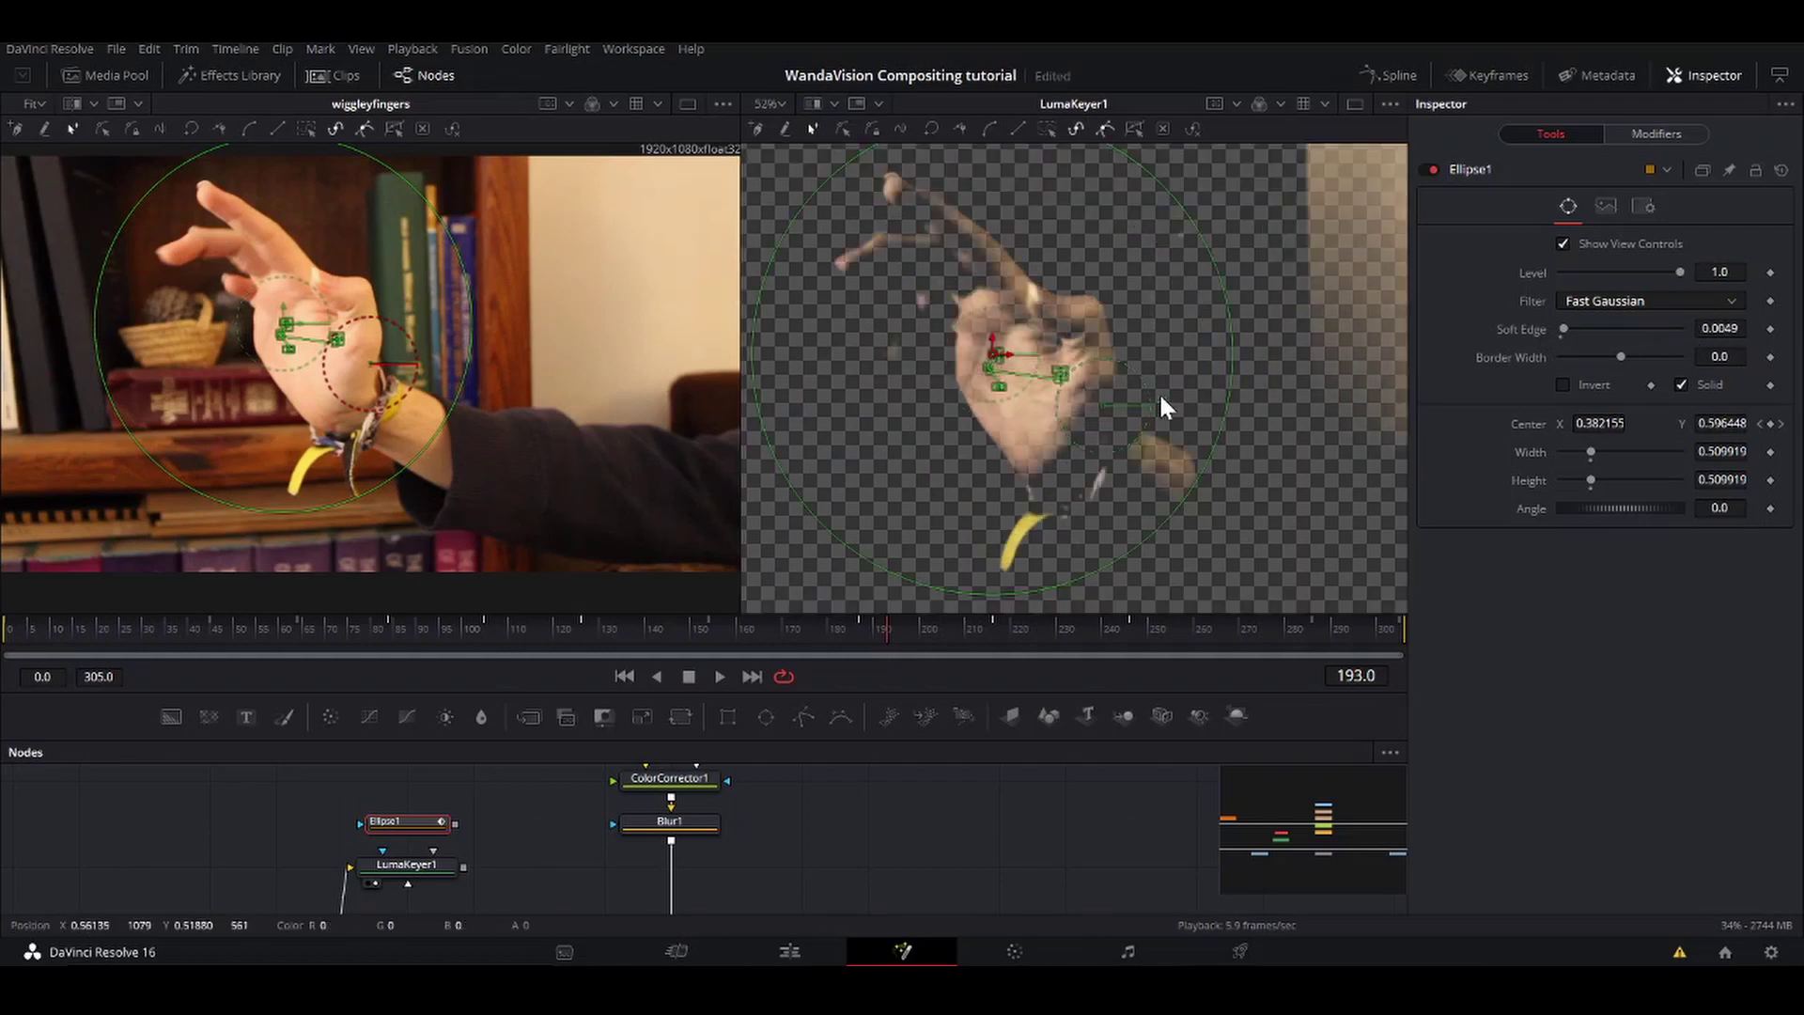
scroll(1159, 392, "down", 2)
scroll(1061, 466, "up", 2)
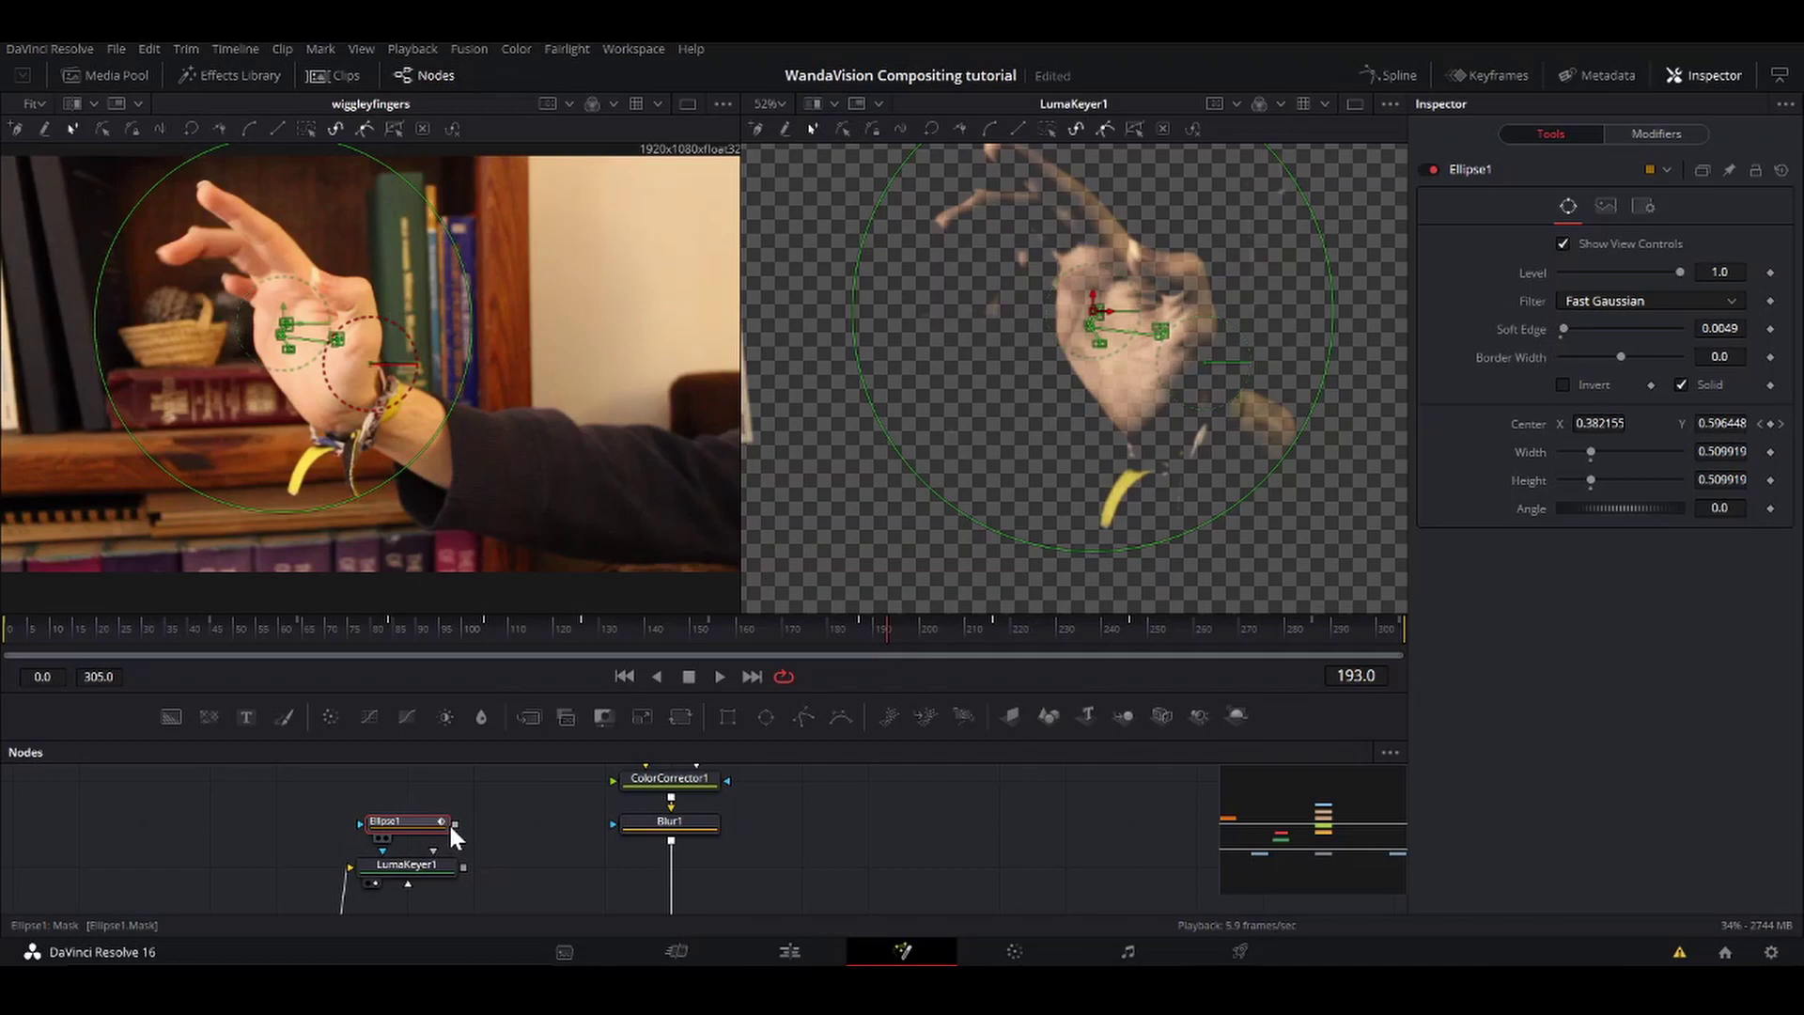
Step: Connect Ellipse1 to LumaKeyer1 as an inverted garbage matte and play back the masked key
left_click_drag(454, 826, 442, 884)
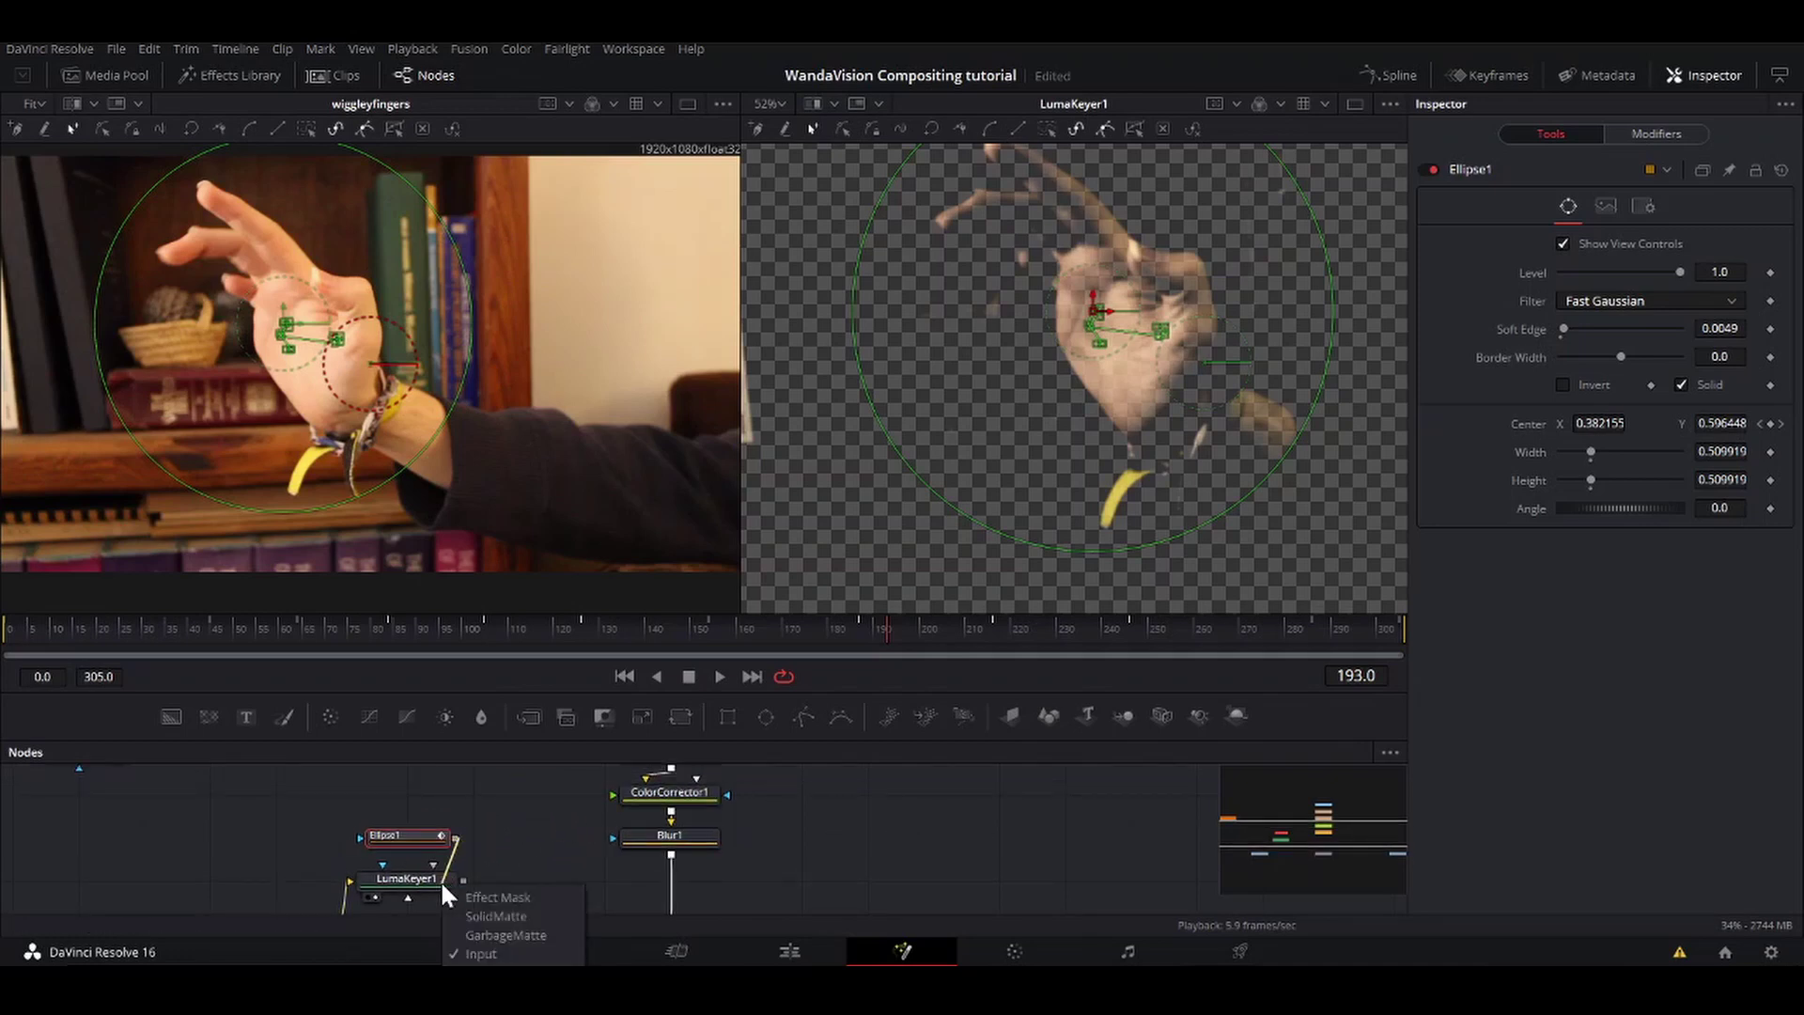
left_click(520, 936)
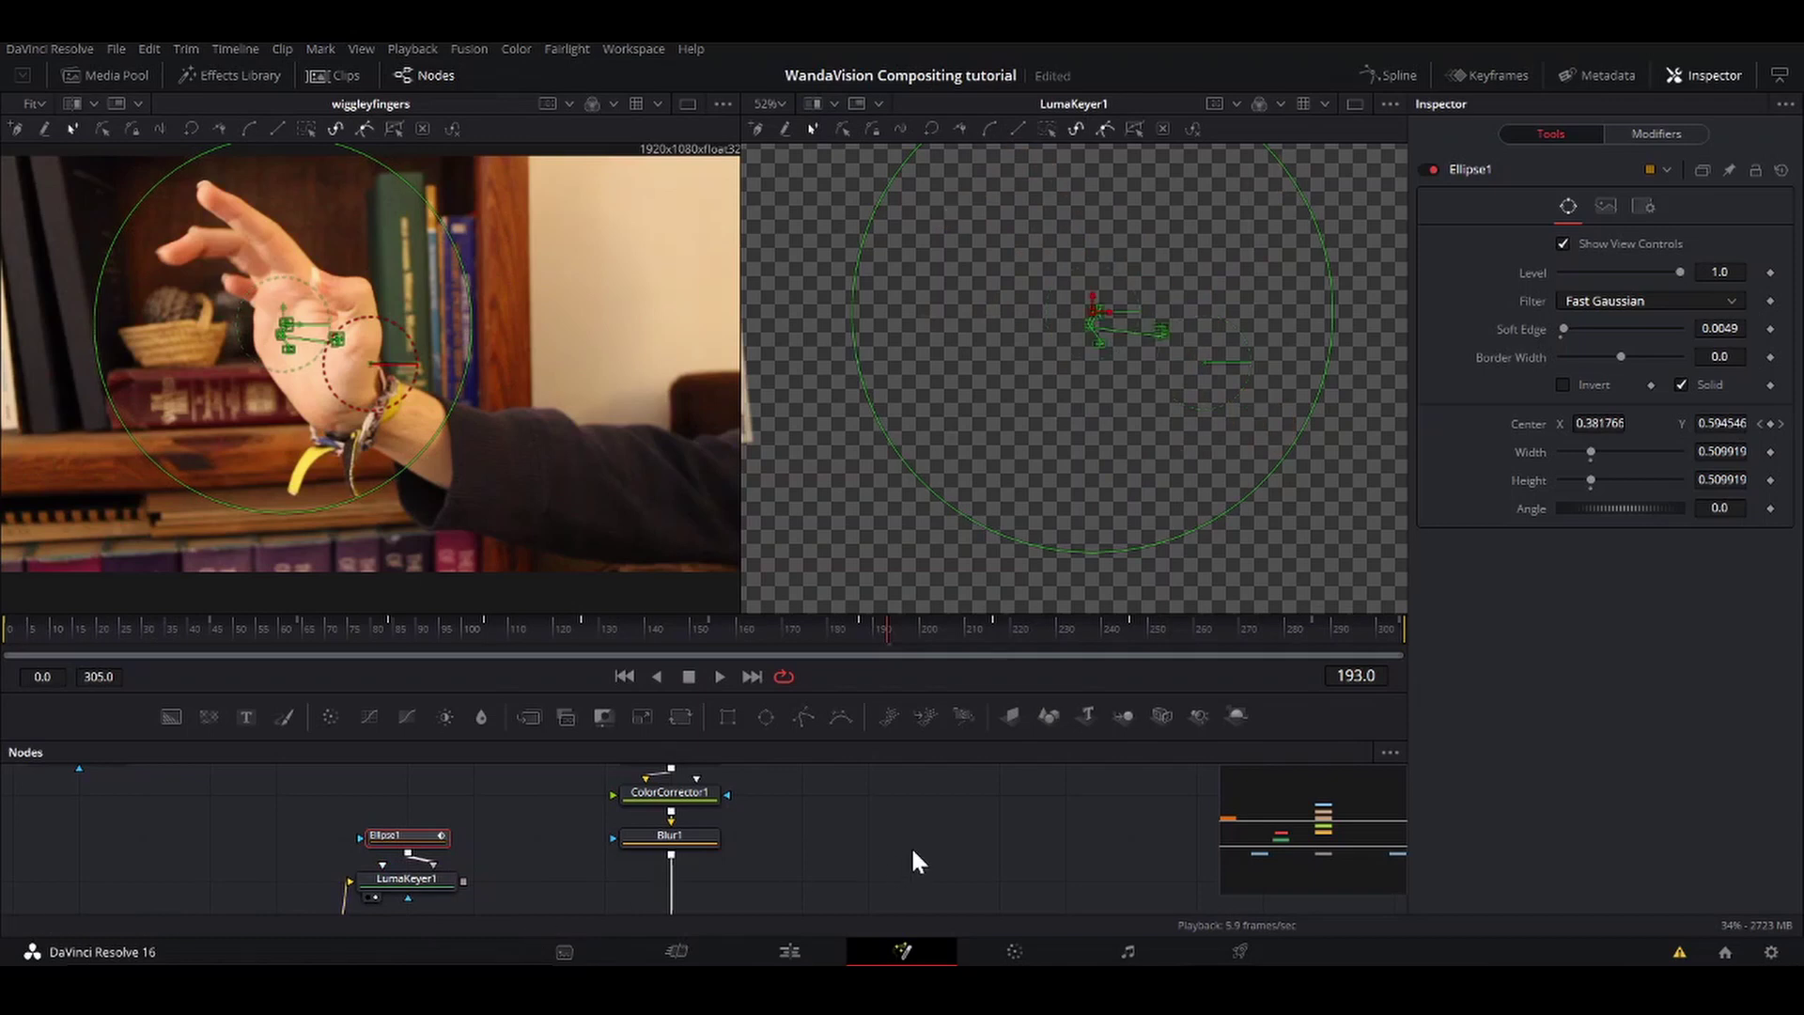
scroll(1074, 359, "down", 3)
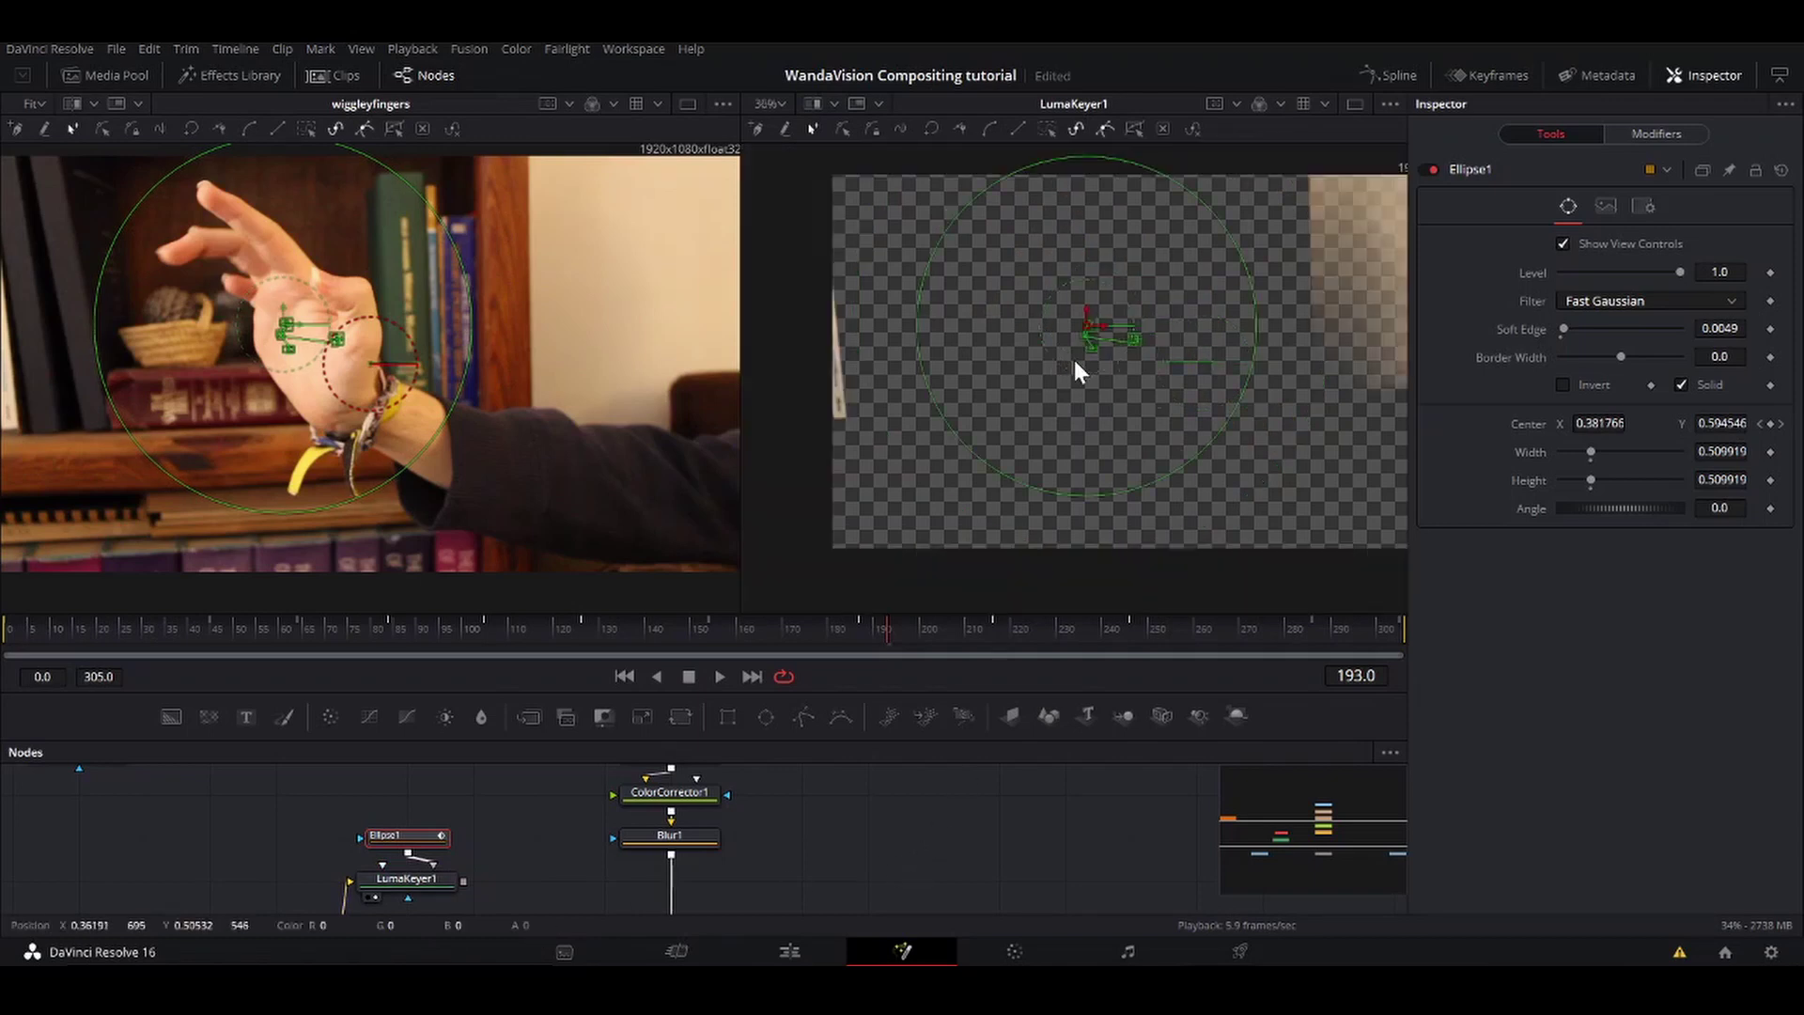
left_click(1563, 385)
key("space")
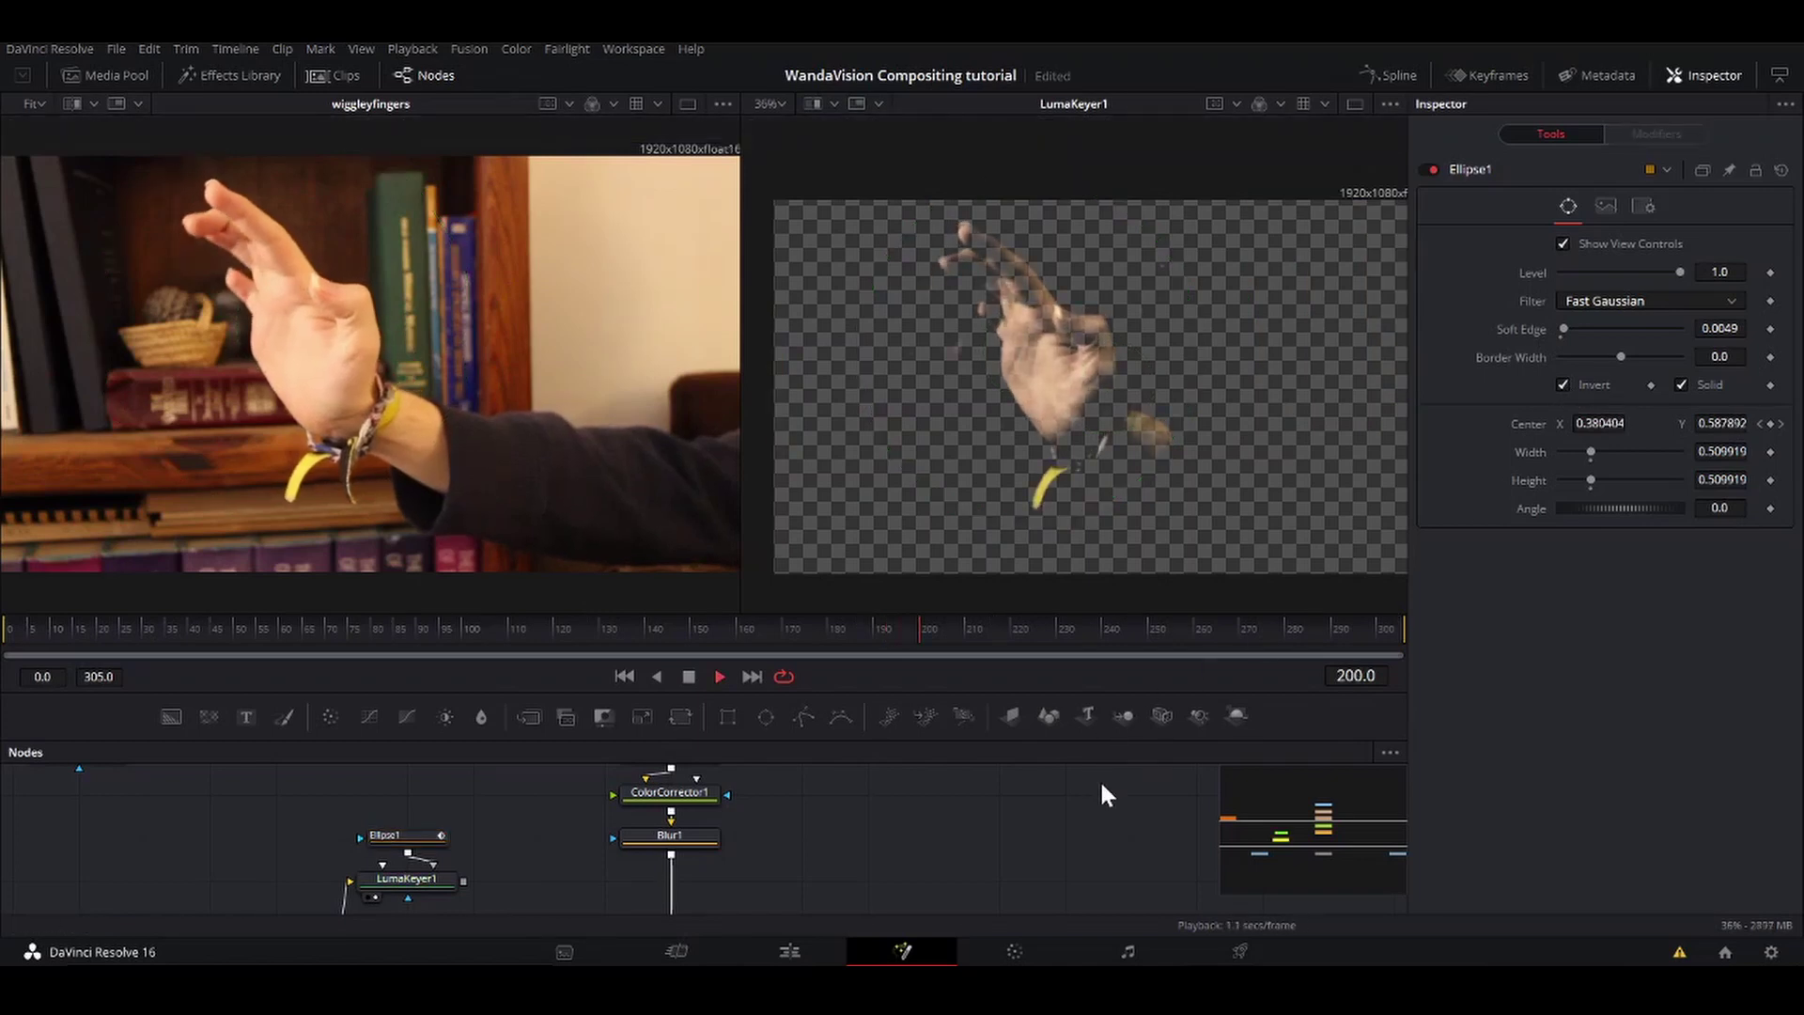
key("space")
scroll(497, 818, "down", 3)
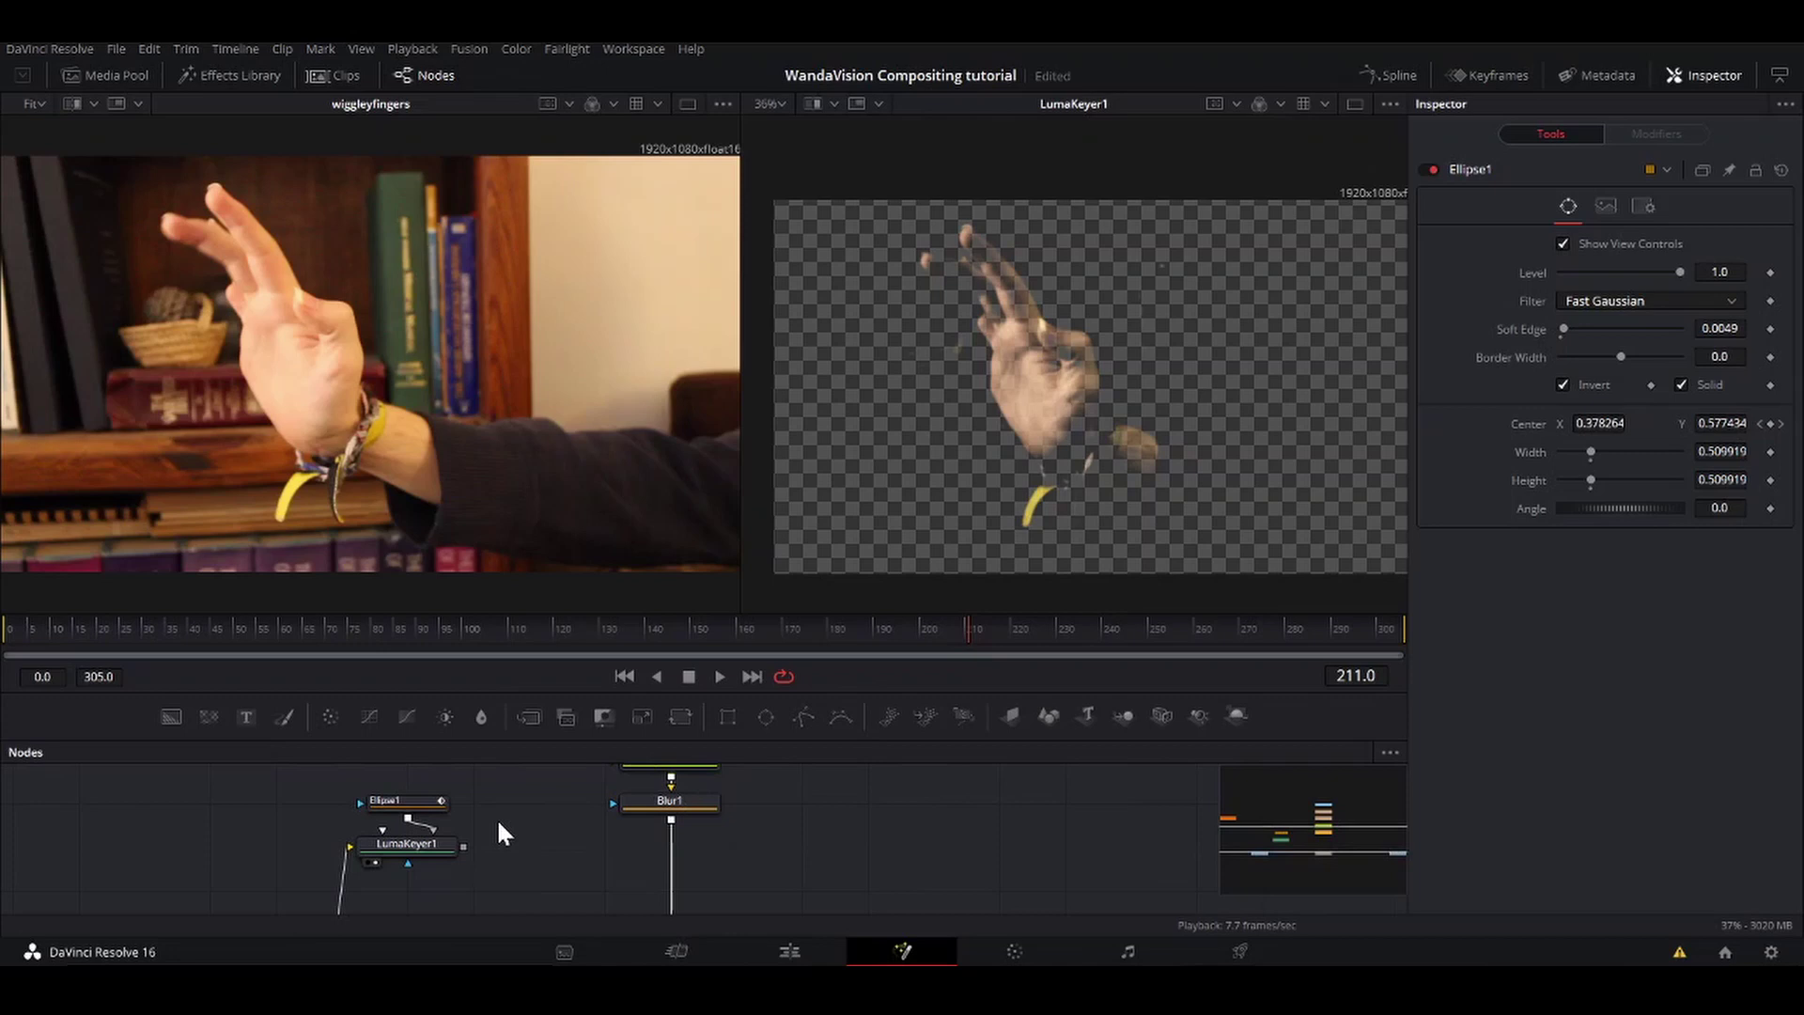
Step: Add a Background node, view it, and colour it a bright hot pink
left_click_drag(163, 716, 536, 793)
key("2")
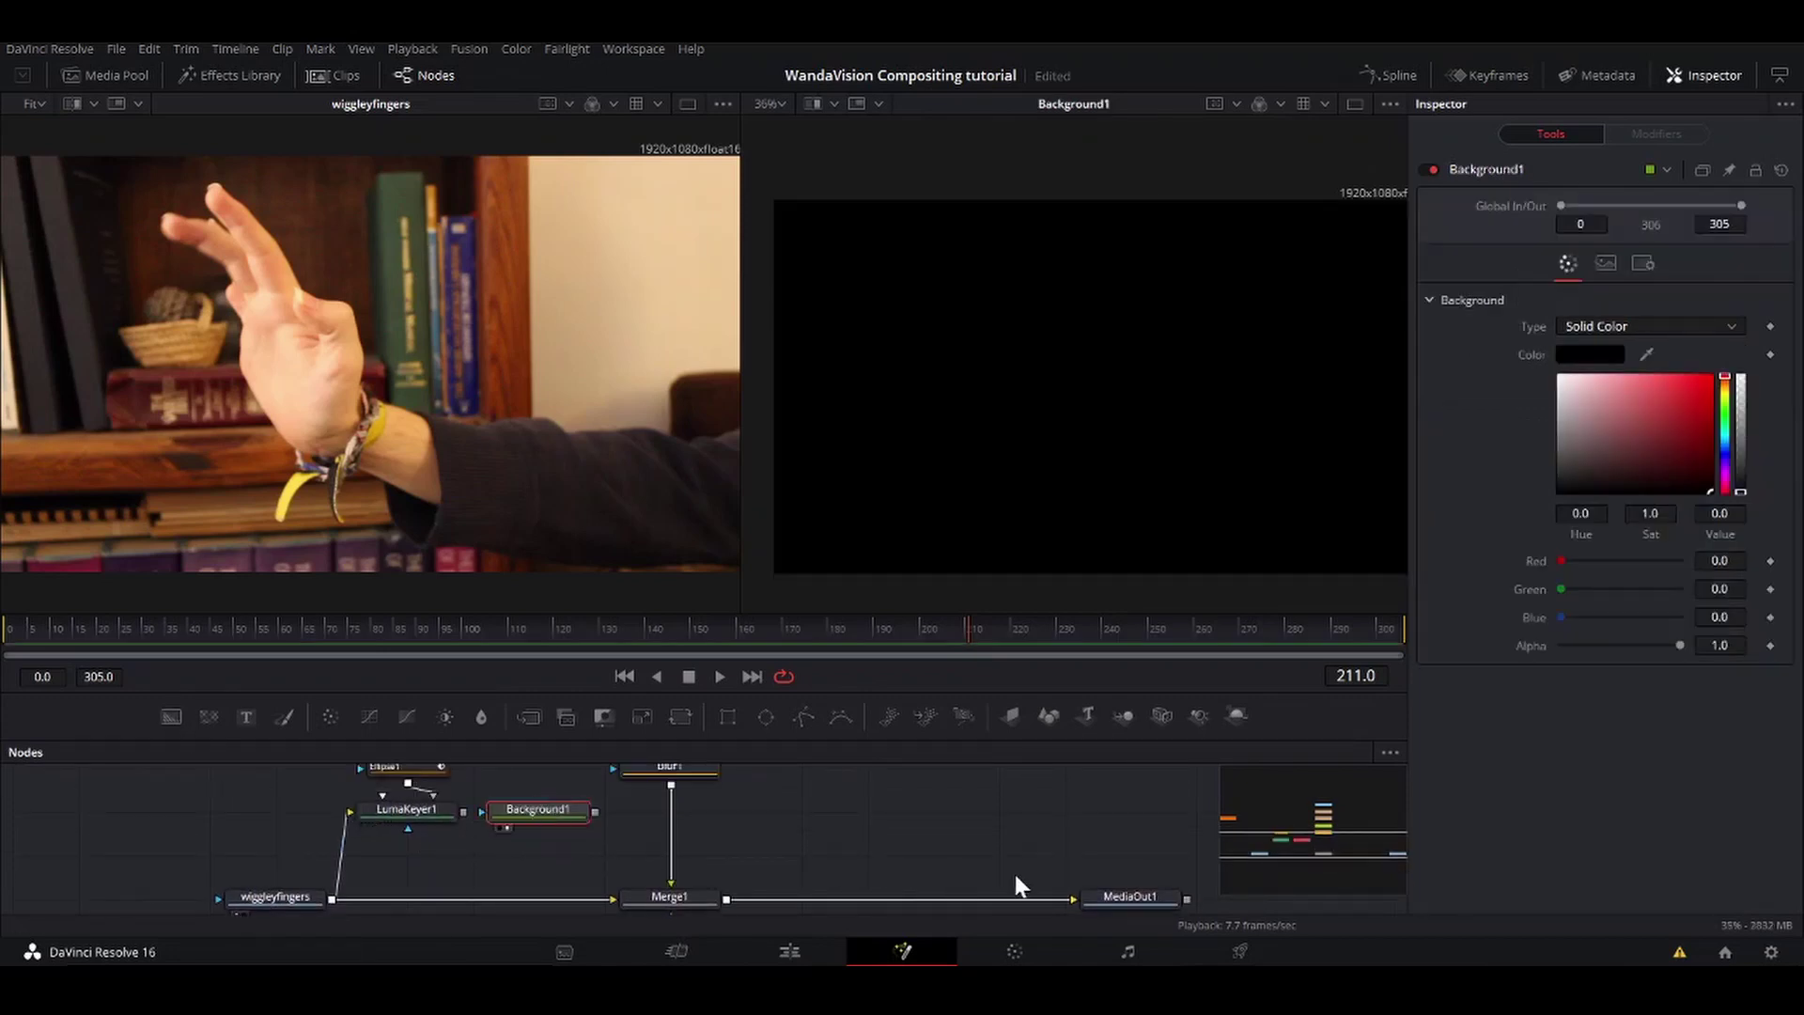
left_click_drag(1724, 470, 1725, 482)
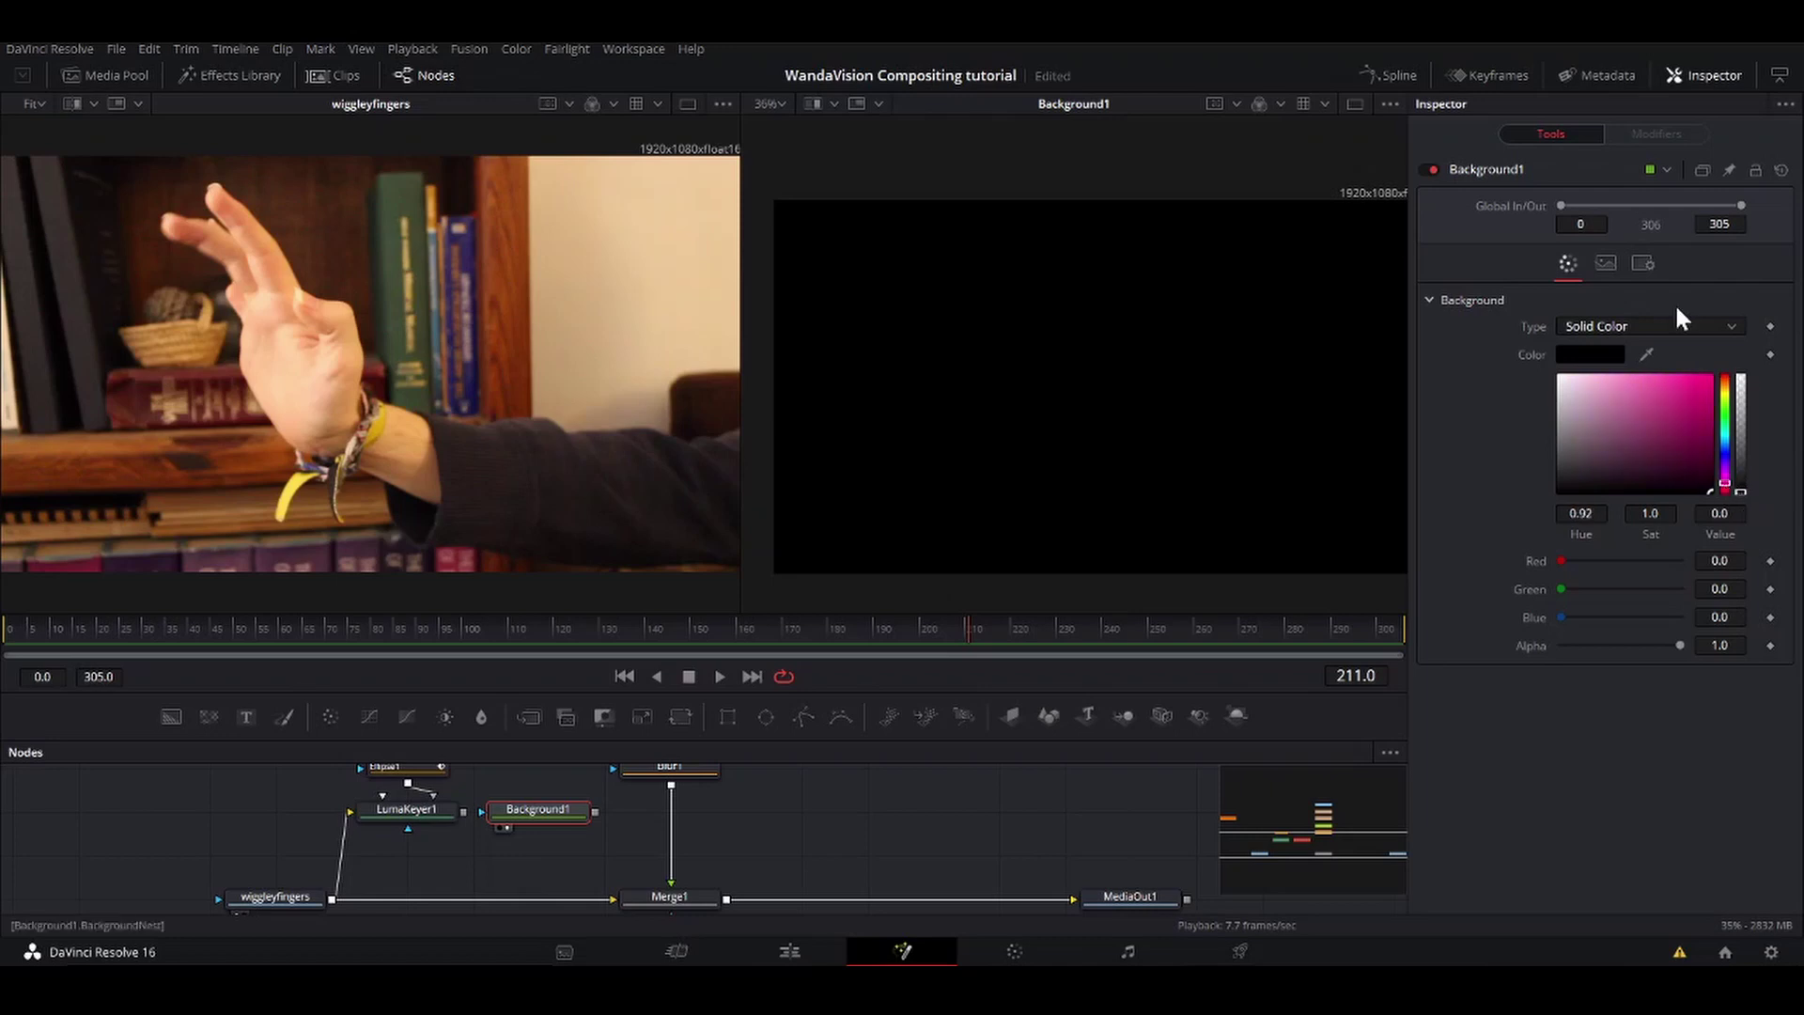
left_click_drag(1682, 423, 1707, 347)
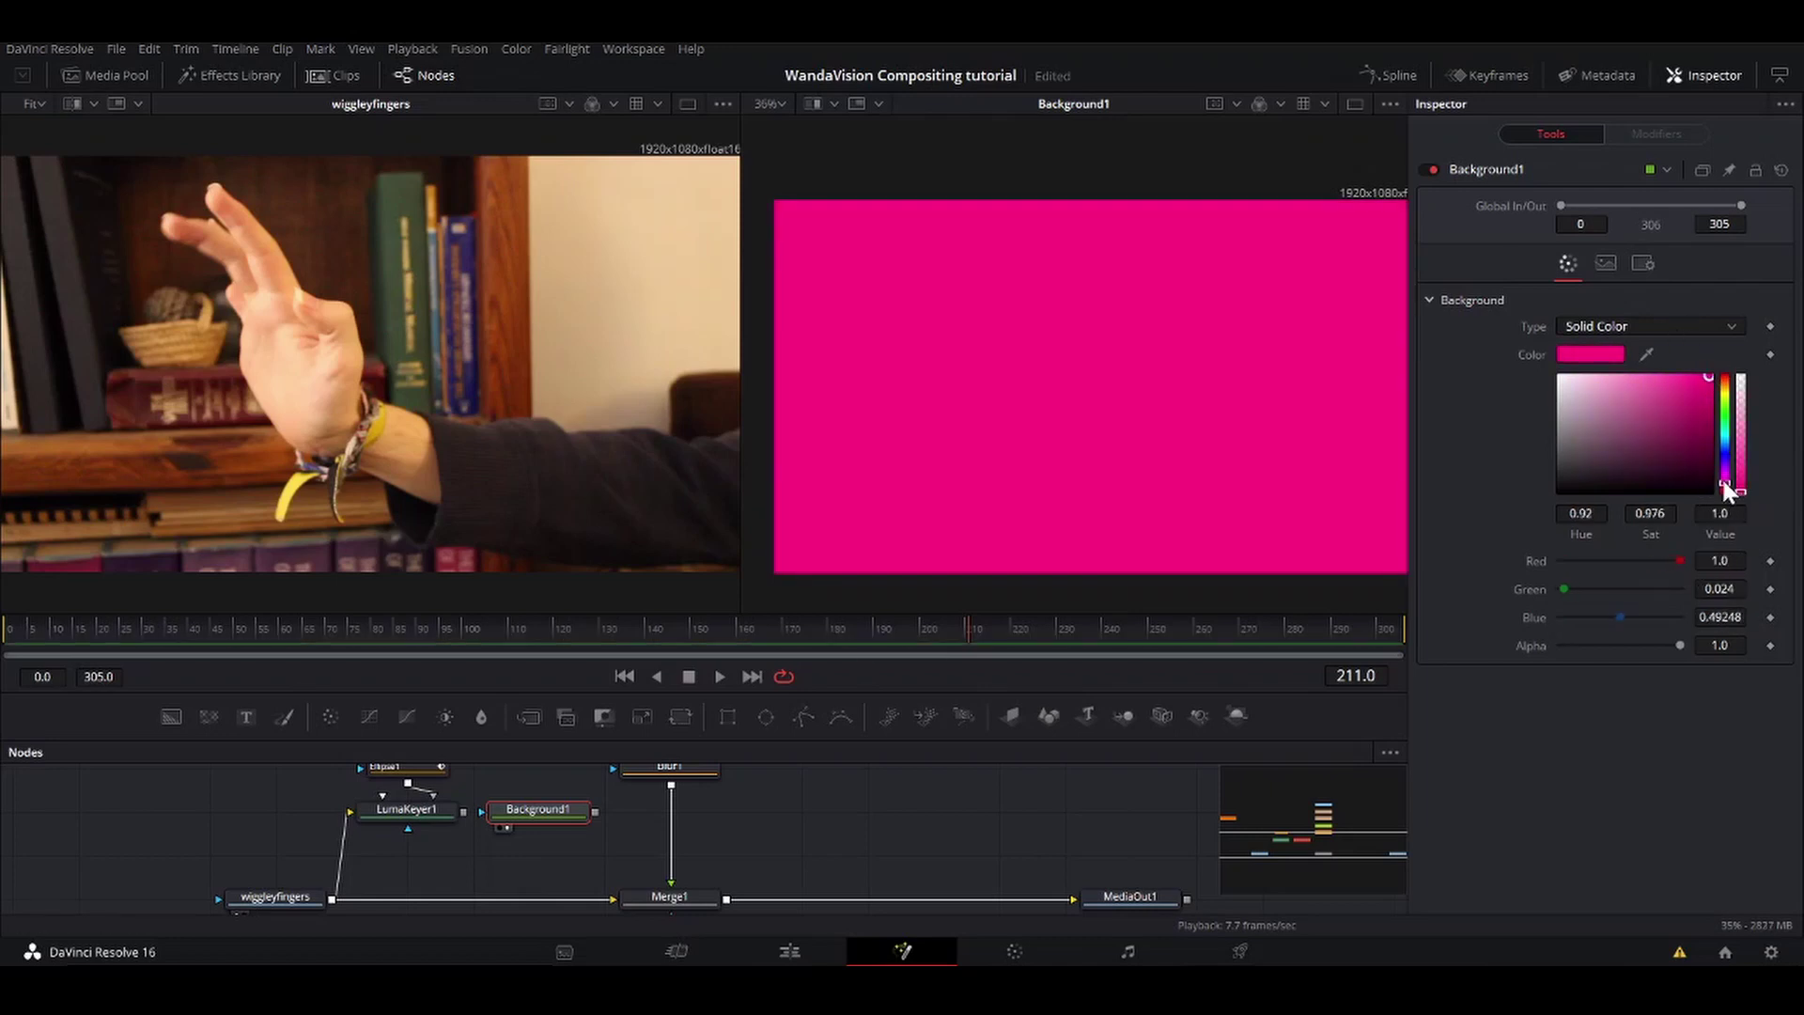
left_click_drag(1722, 476, 1722, 482)
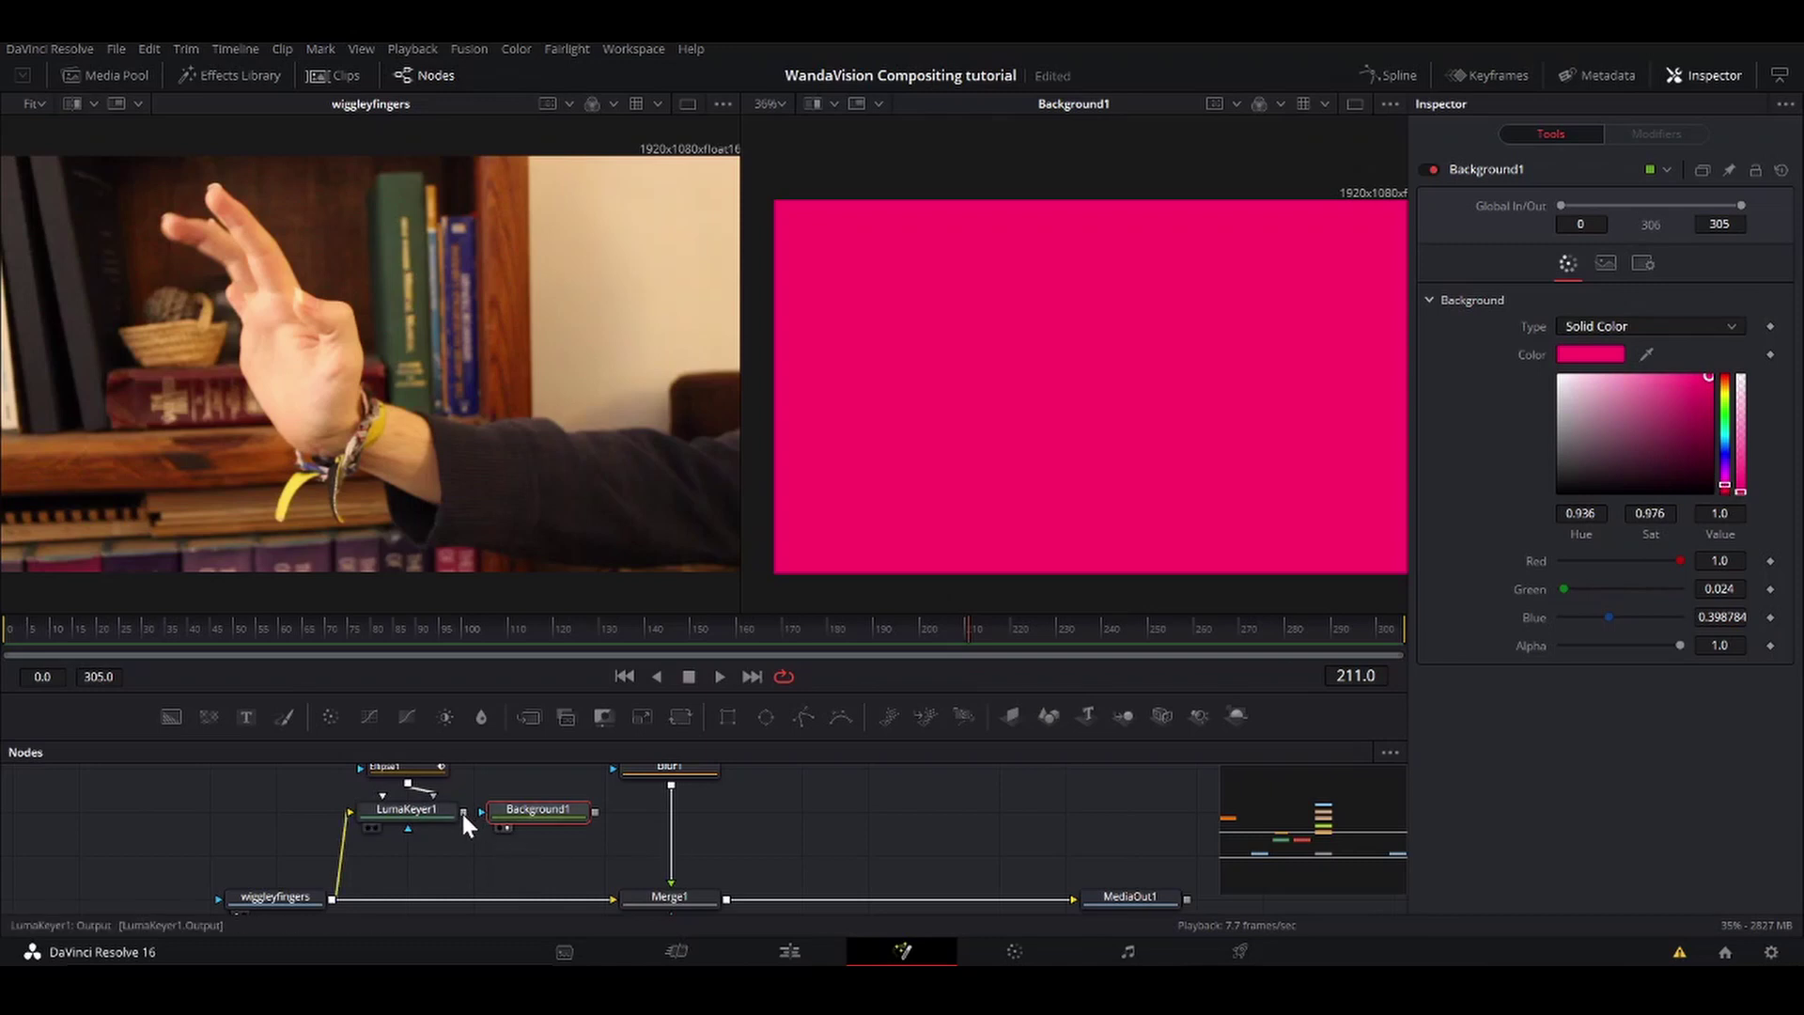
Step: Mask Background1 with LumaKeyer1's output and play back the pink hand shape
mouse_move(462, 814)
left_mouse_down()
mouse_move(412, 804)
mouse_move(488, 810)
left_mouse_up()
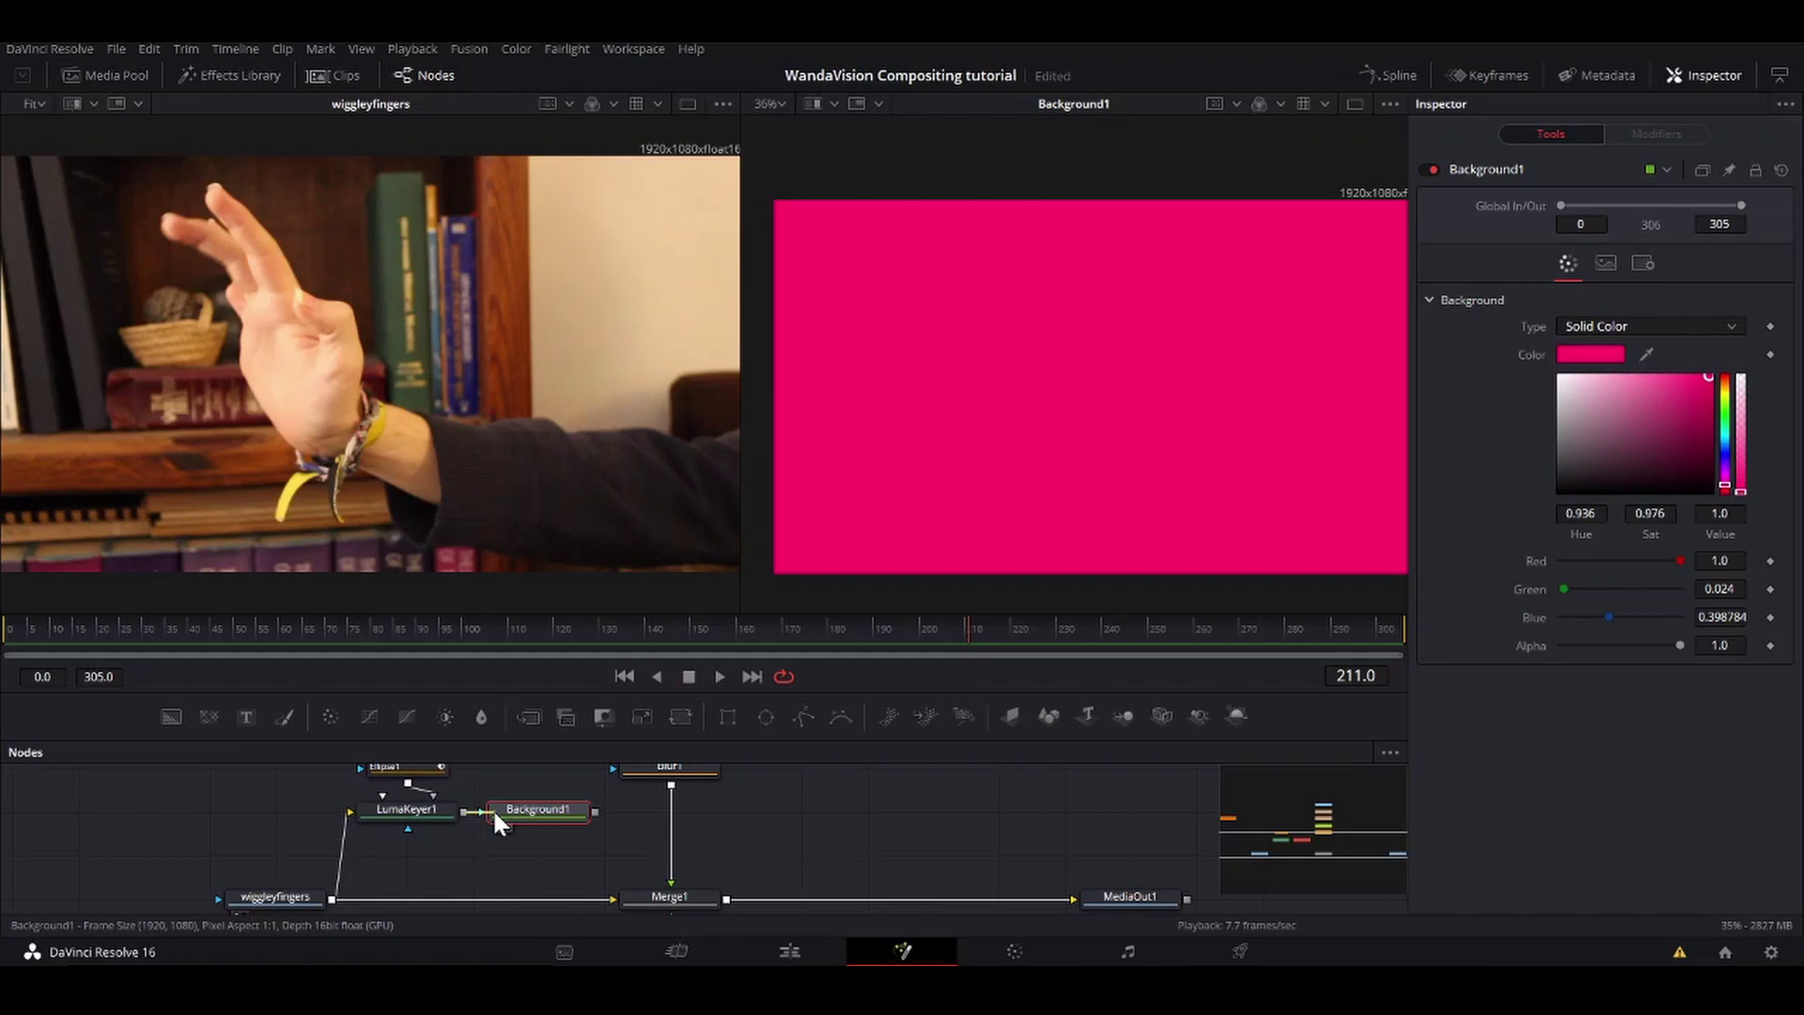
key("space")
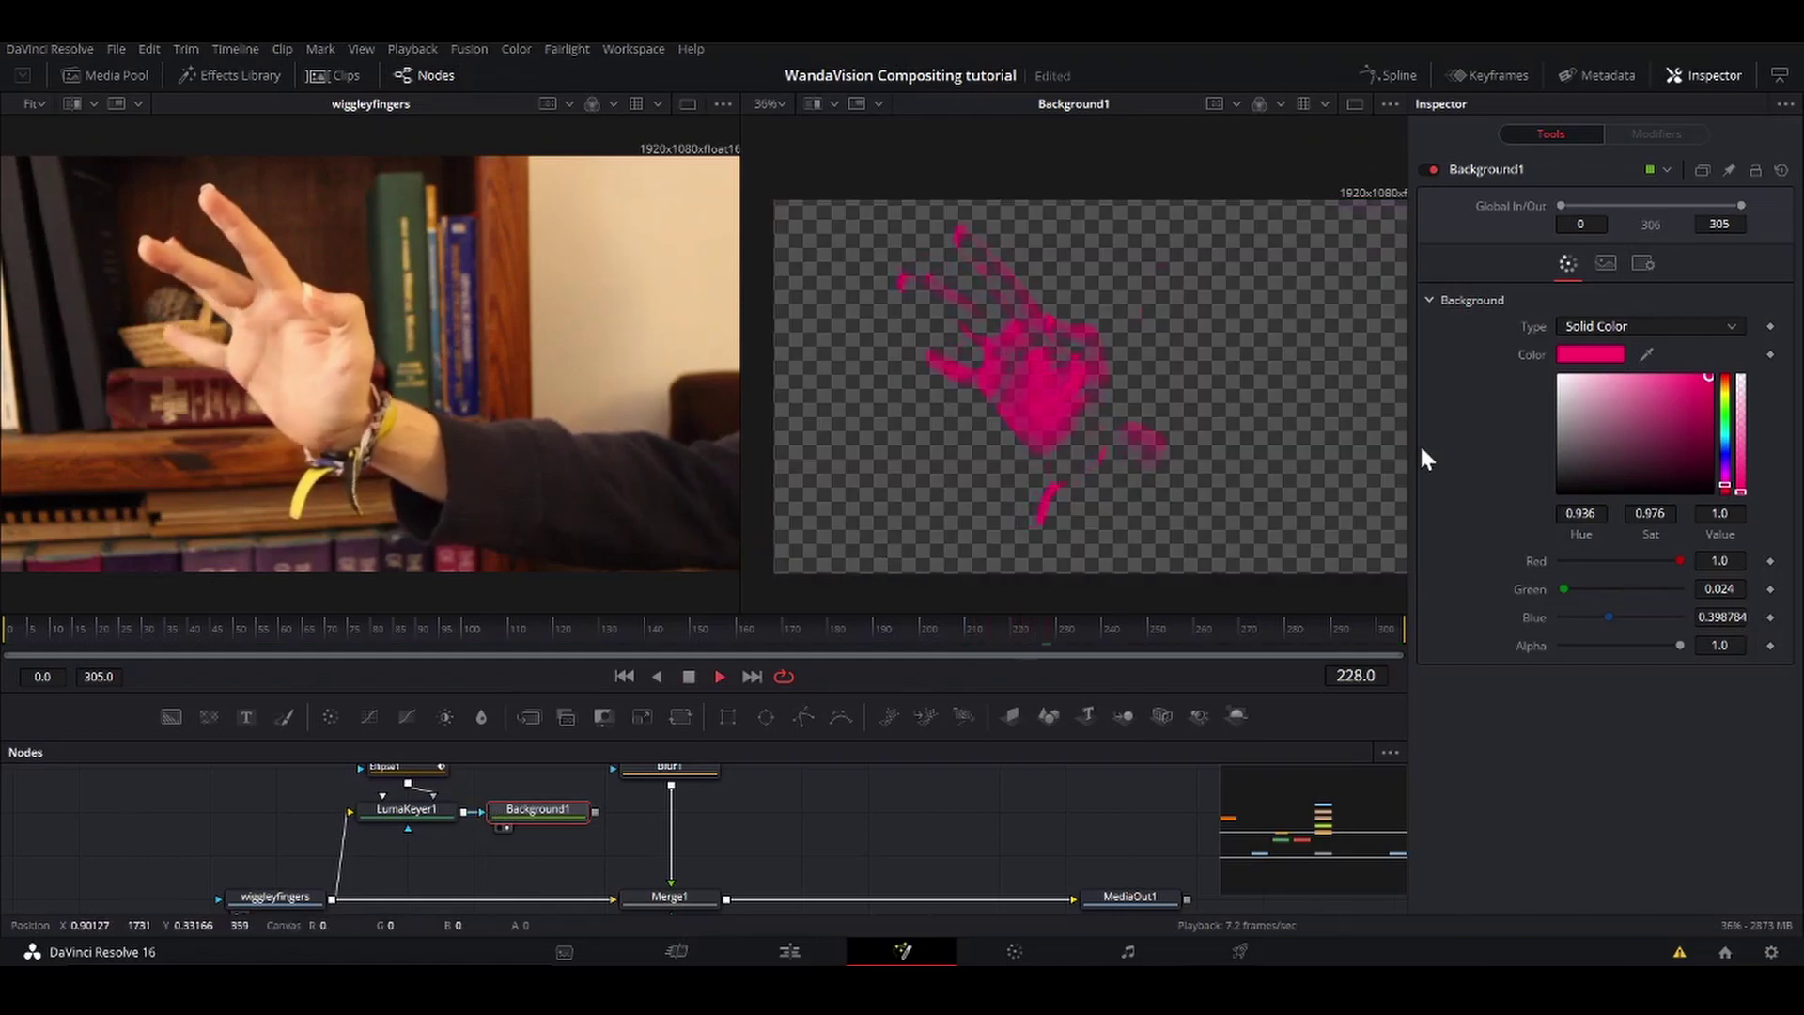
key("space")
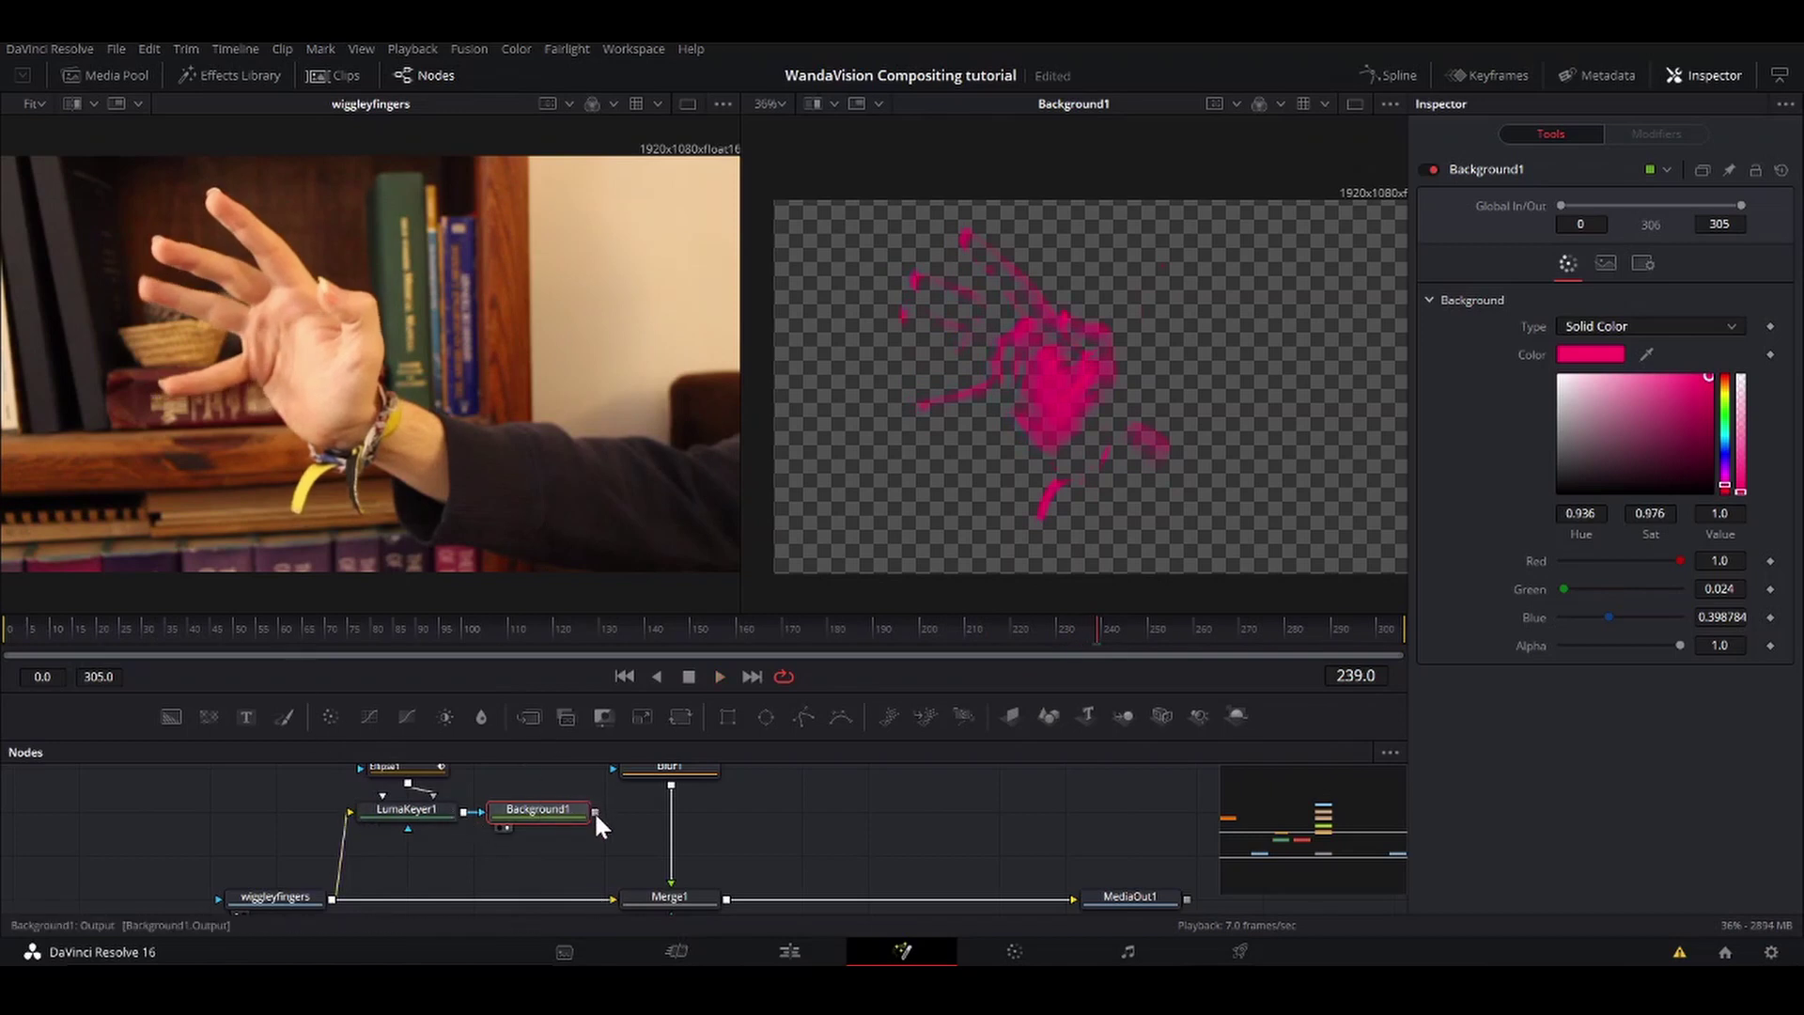
Step: Merge the pink background over the wiggleyfingers hand footage as Merge2 and view it
left_click_drag(595, 815, 330, 901)
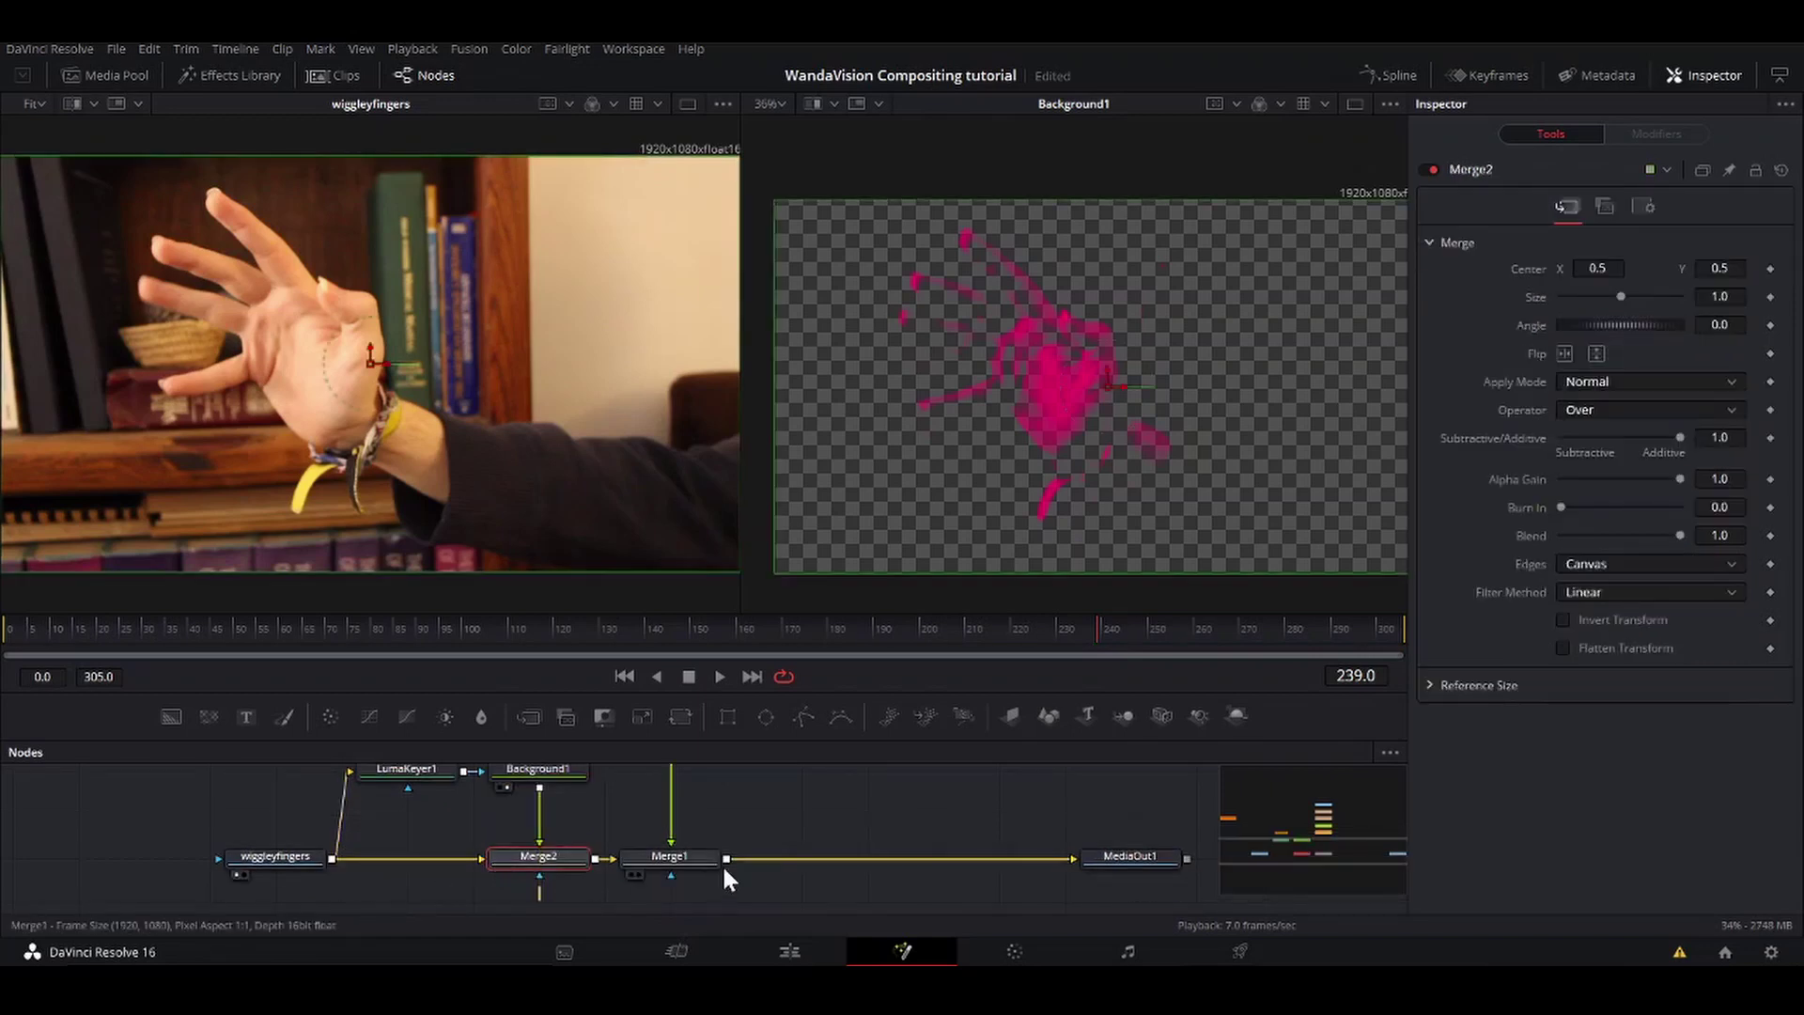
key("2")
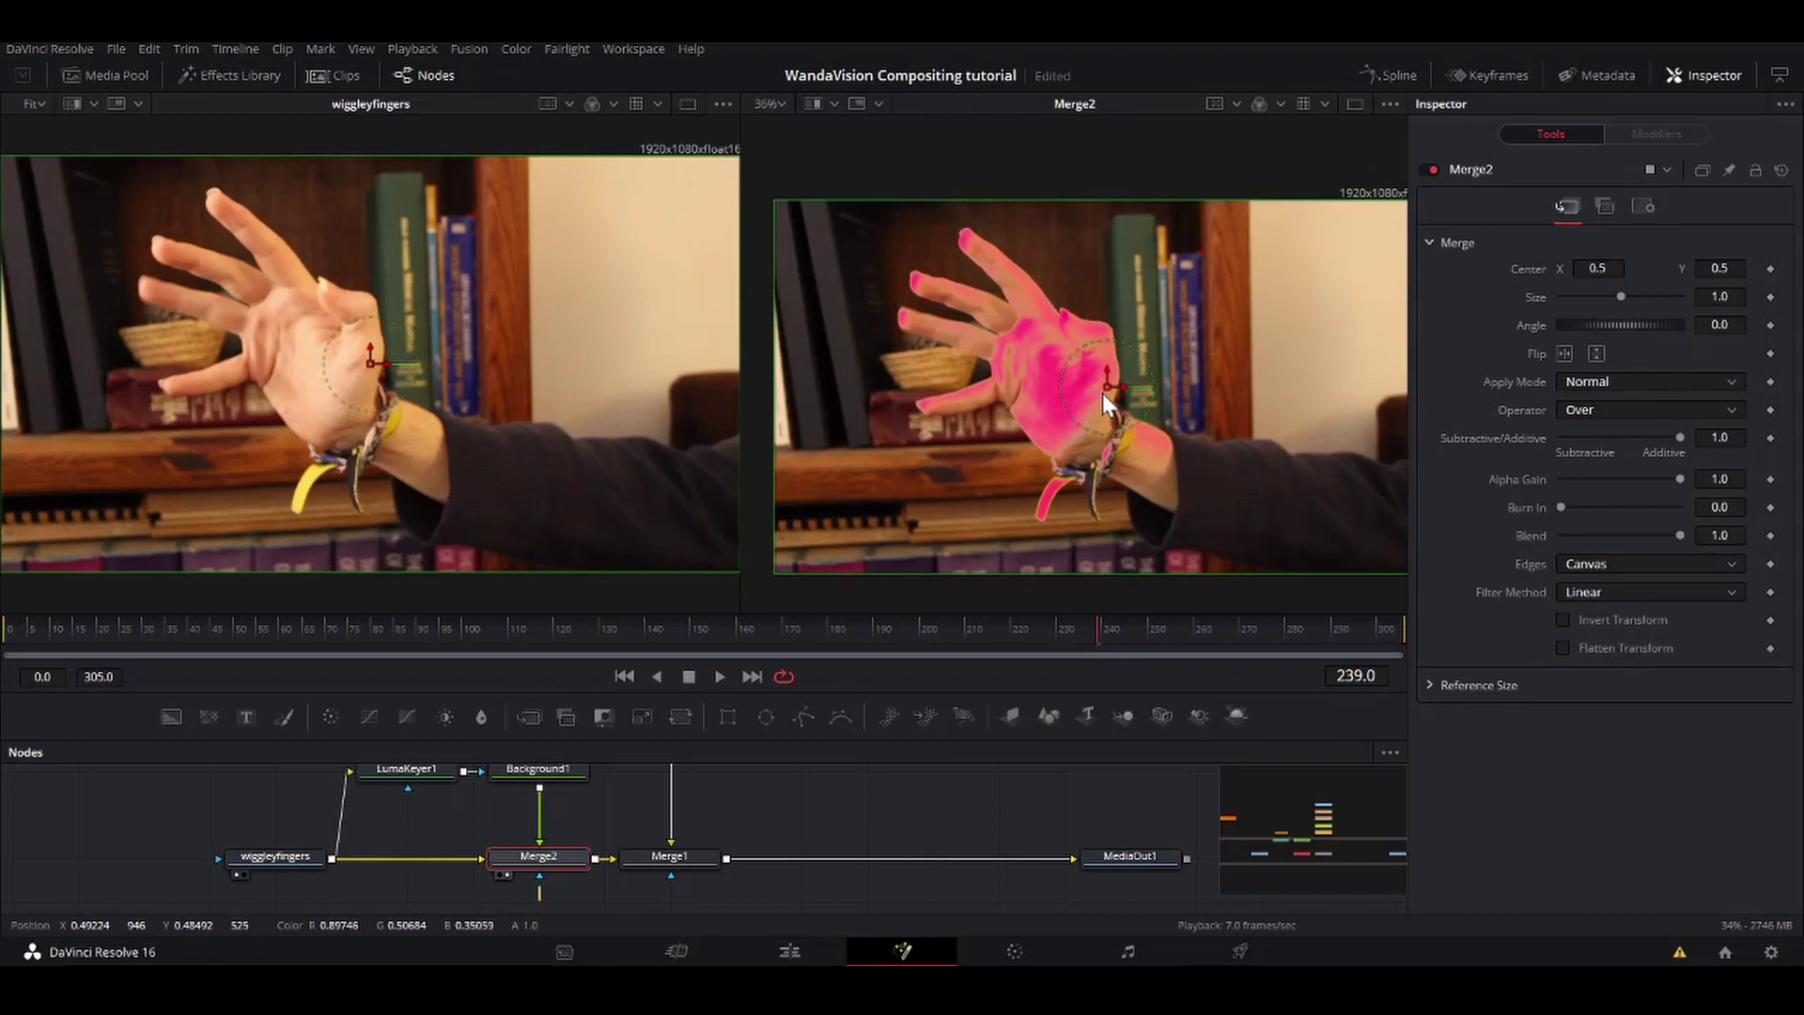
scroll(1108, 387, "down", 3)
scroll(1108, 388, "up", 5)
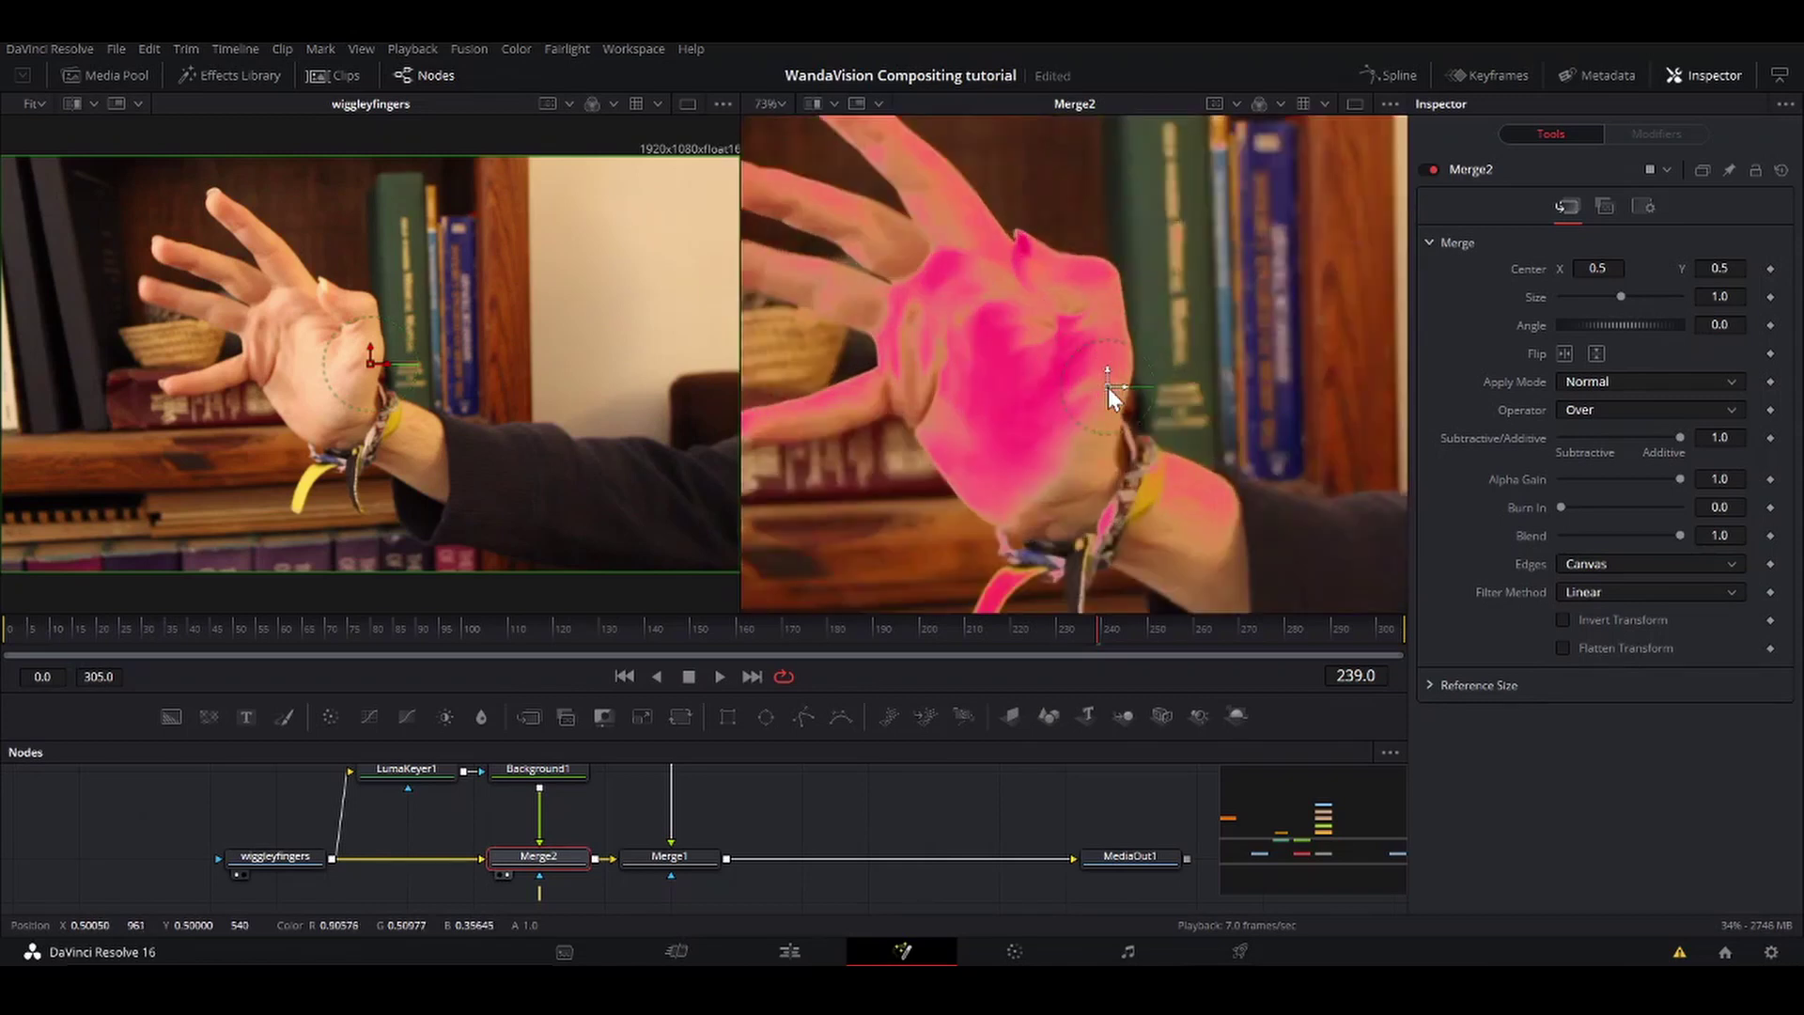
scroll(1108, 387, "down", 3)
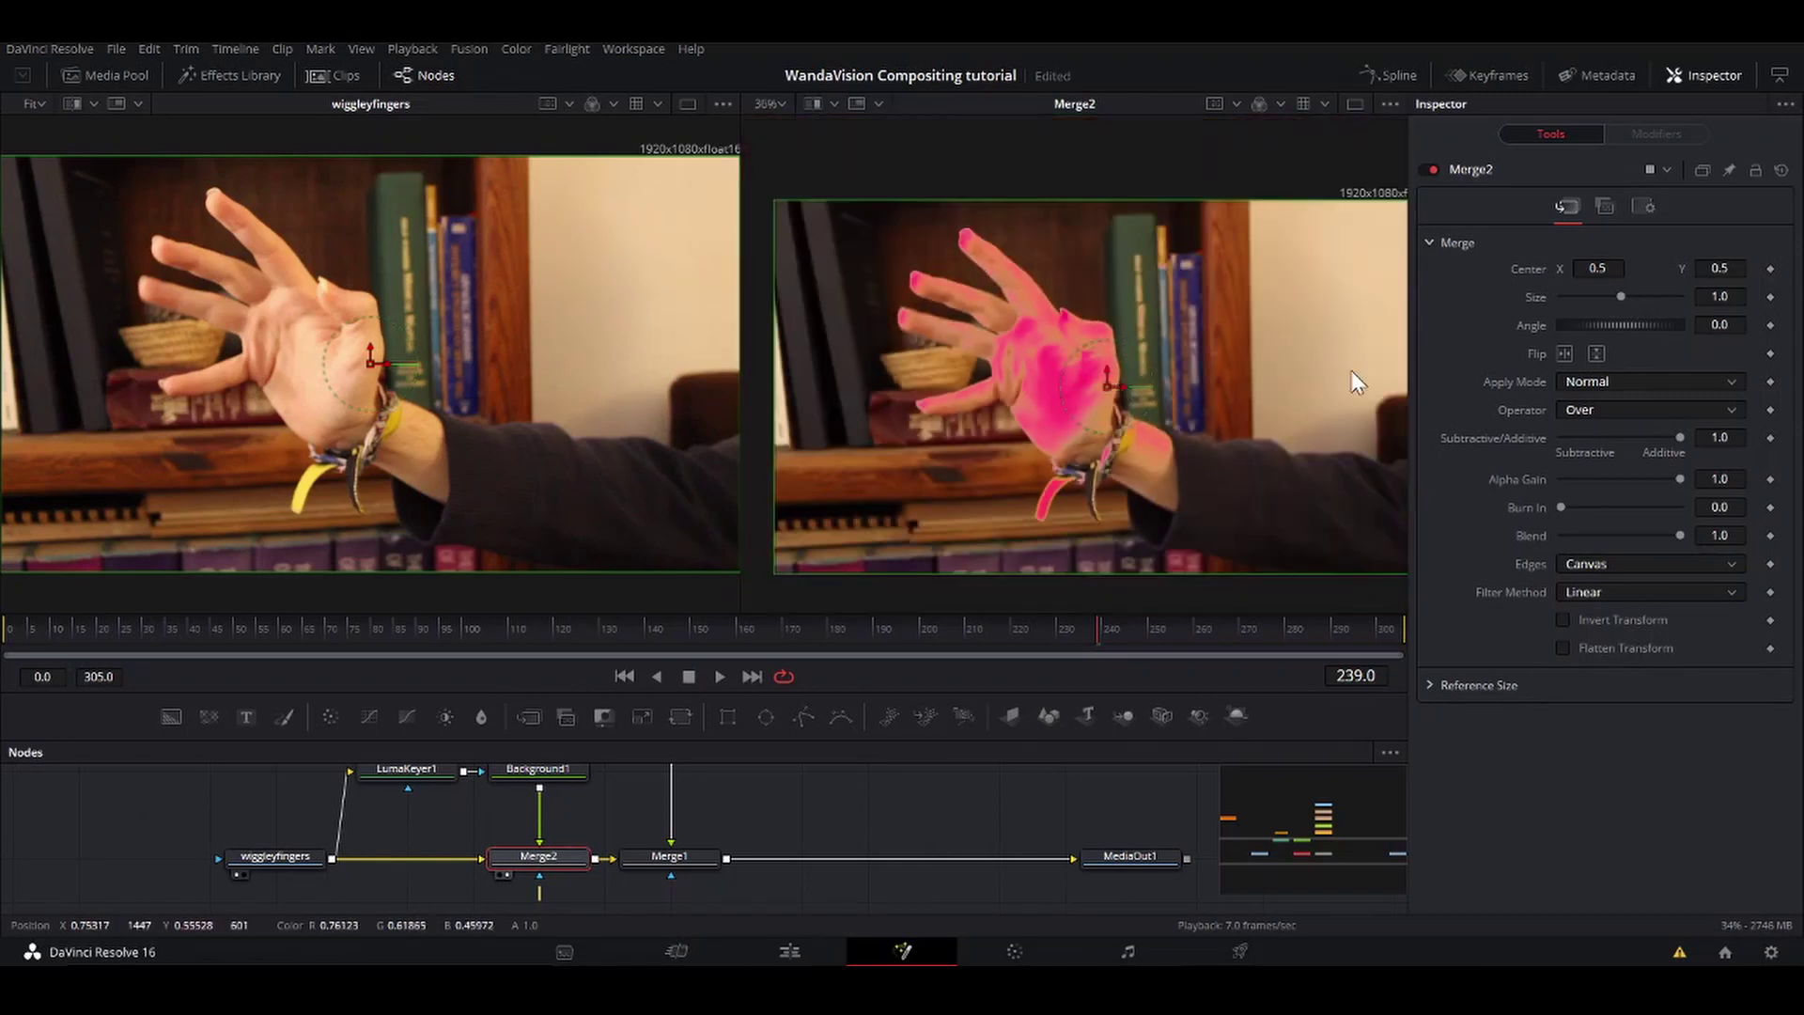
Step: Set Merge2's Apply Mode to Overlay and zoom in on the tinted palm
left_click(1628, 379)
left_click(1609, 487)
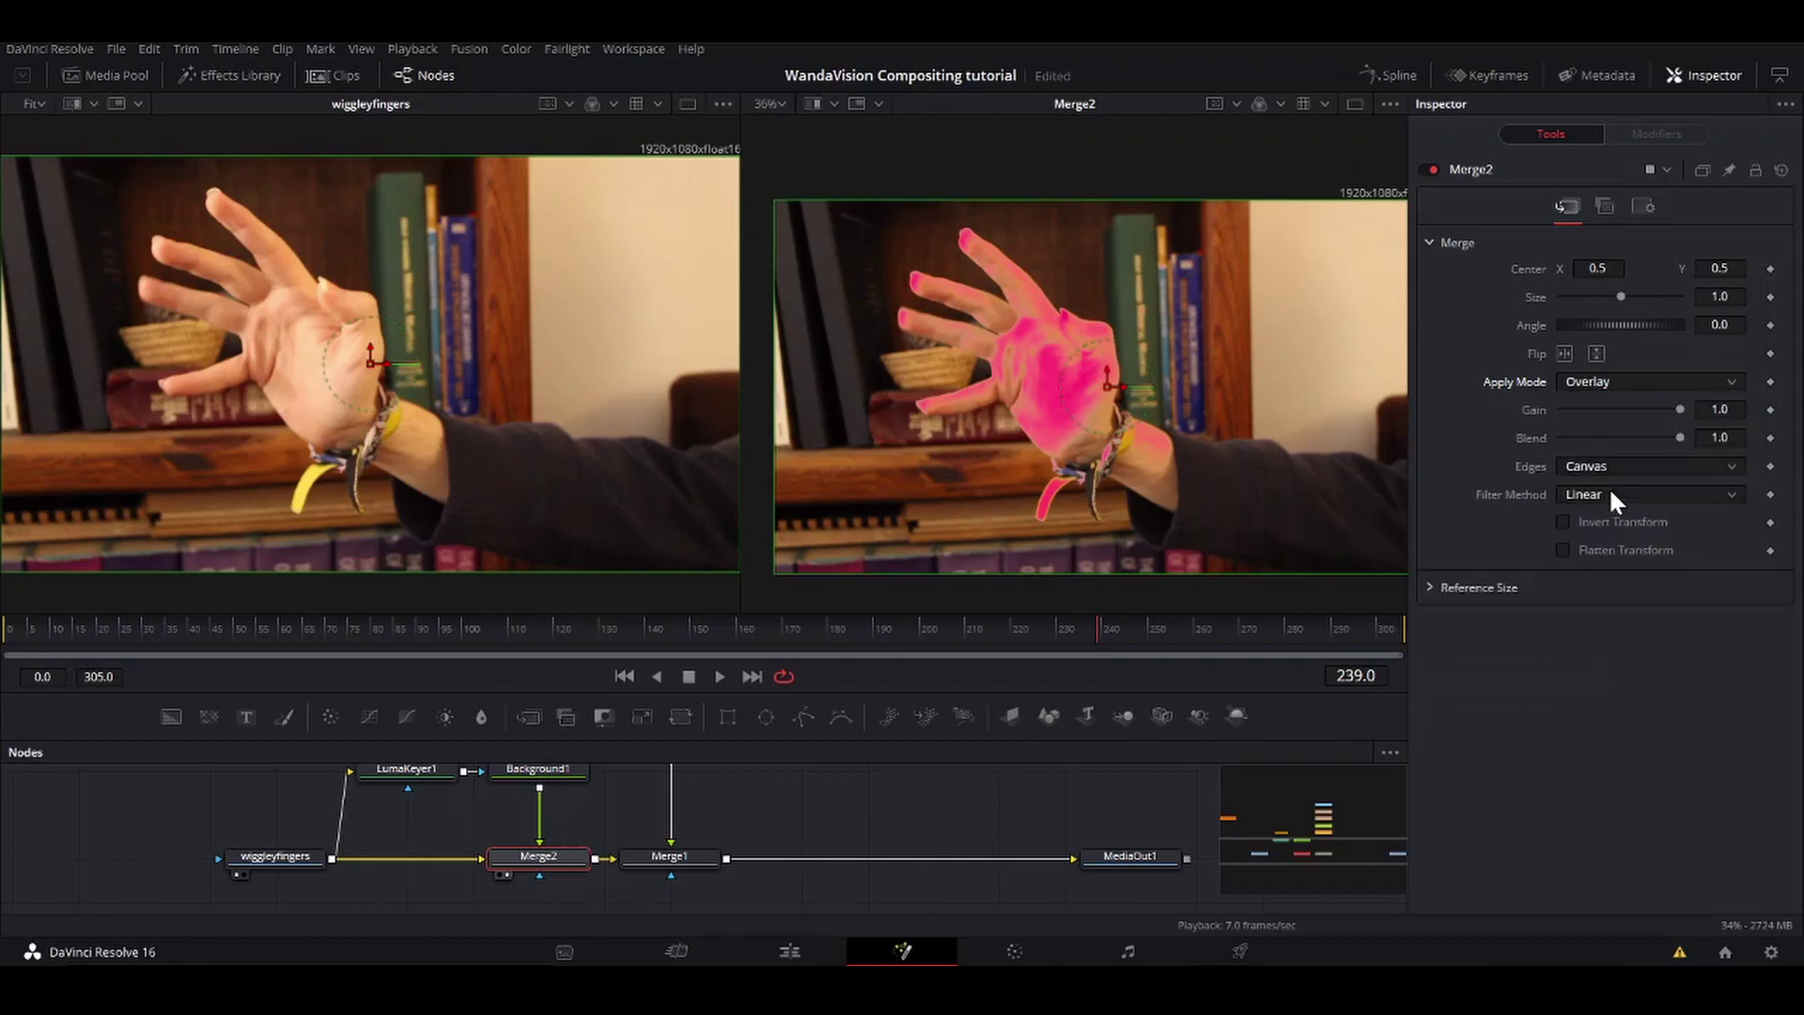
scroll(1163, 430, "up", 6)
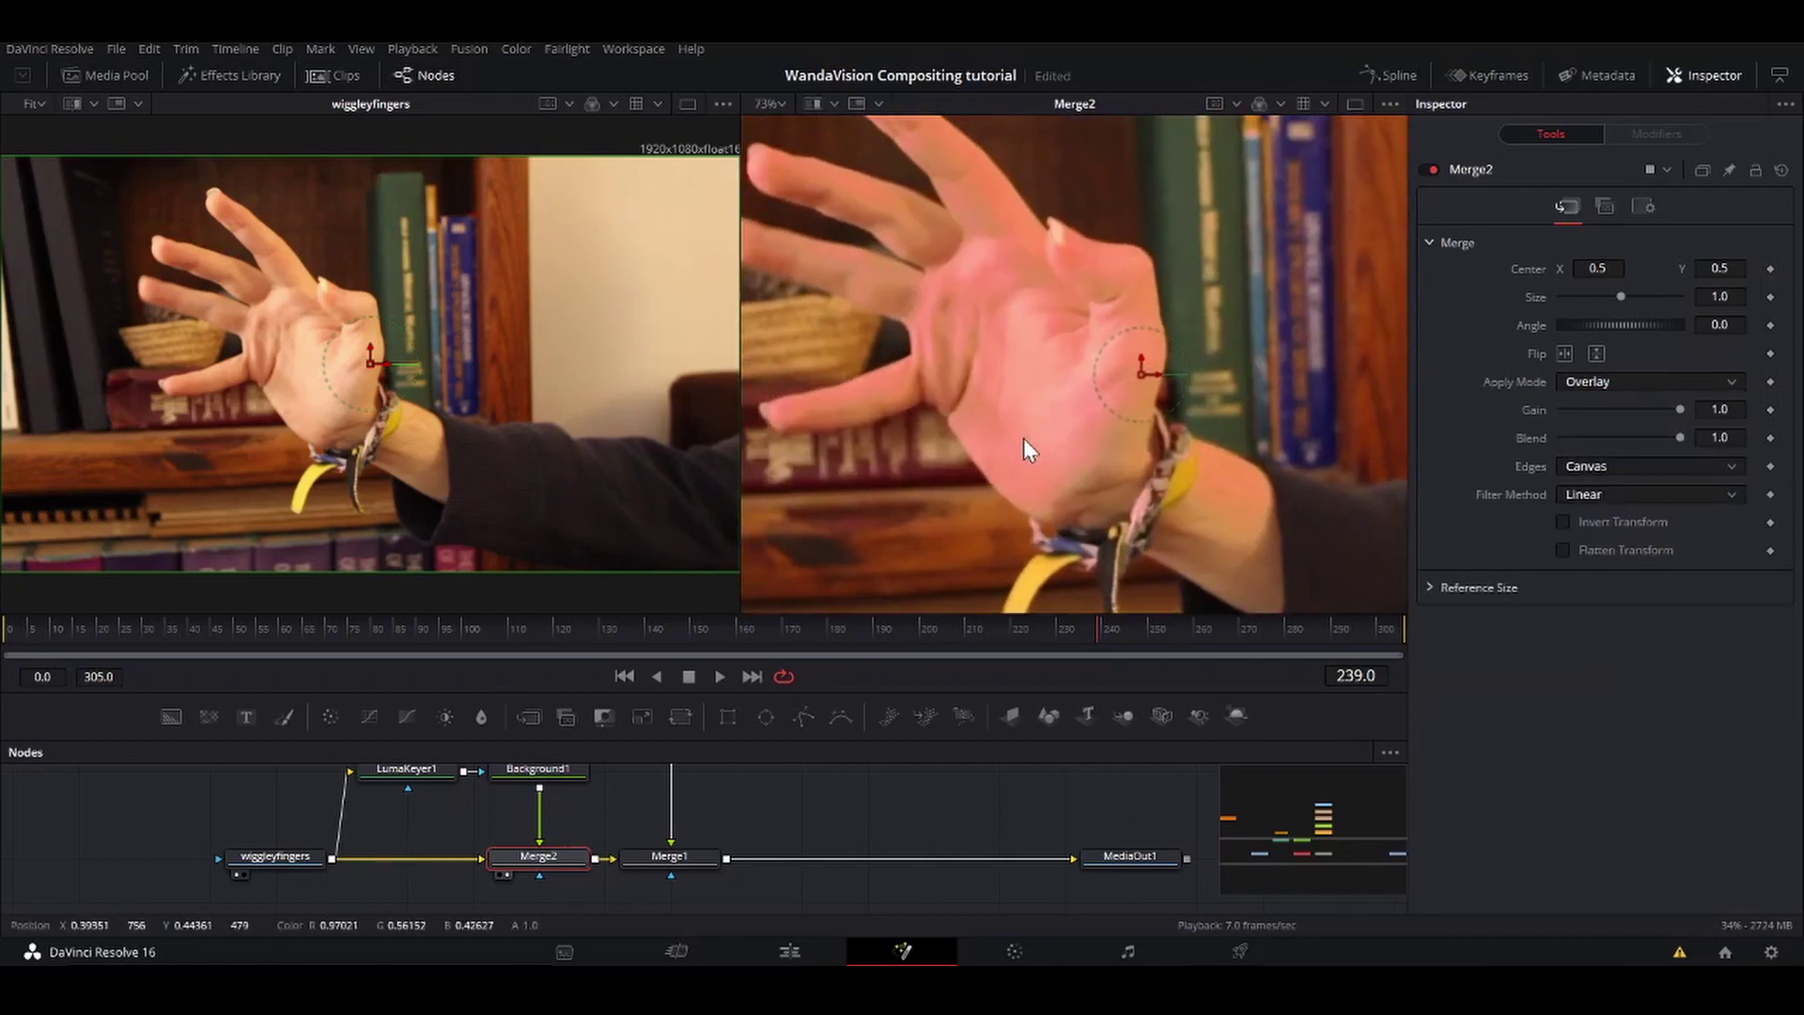
left_click_drag(1023, 438, 1079, 435)
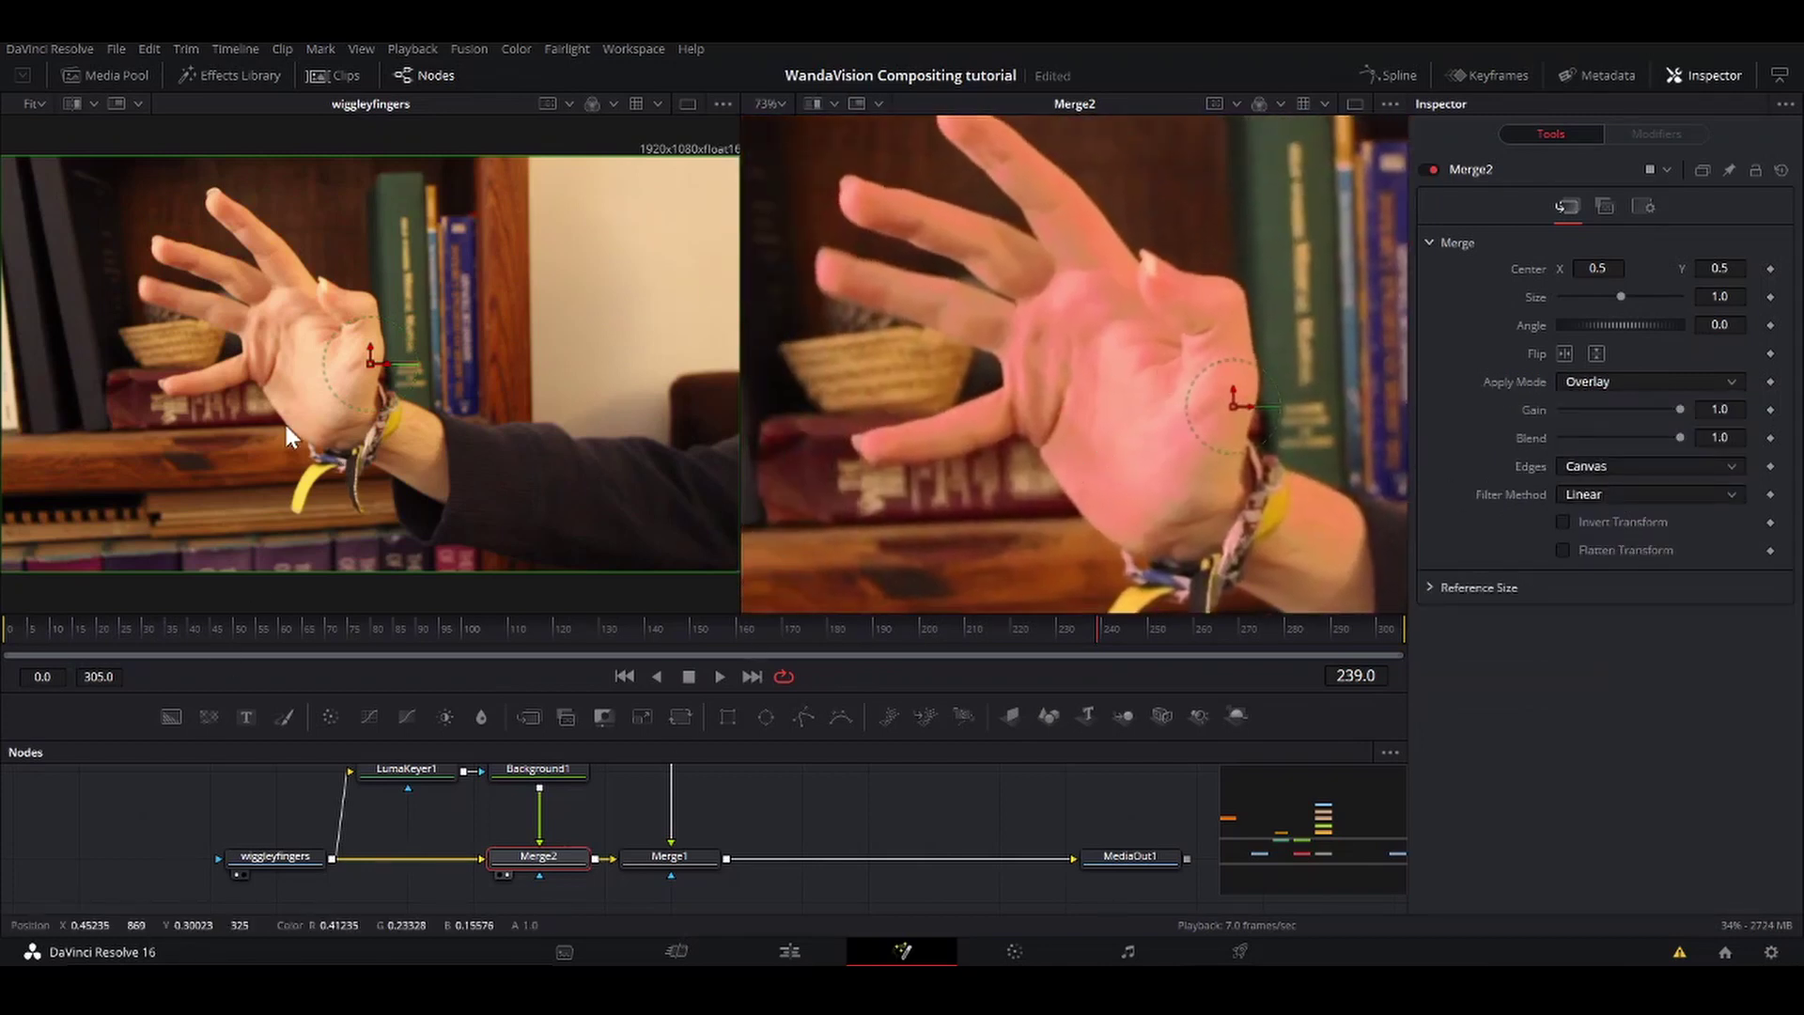
scroll(273, 418, "up", 5)
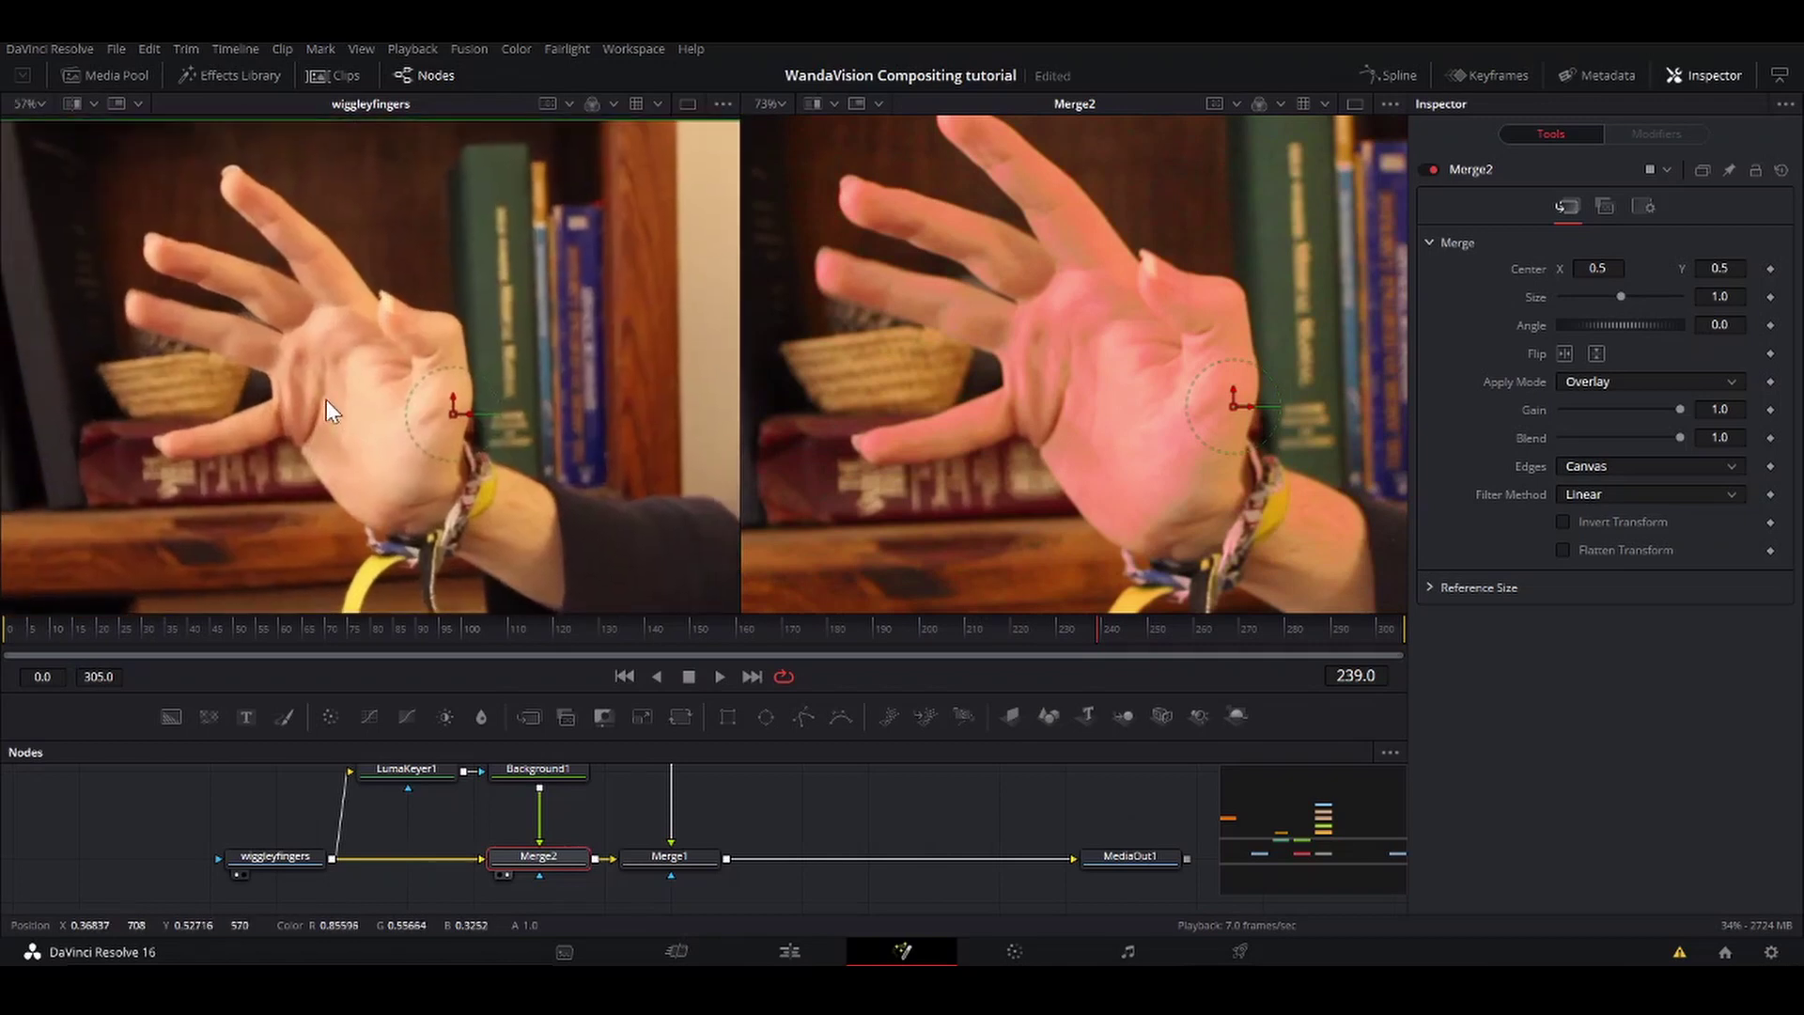
scroll(319, 413, "up", 3)
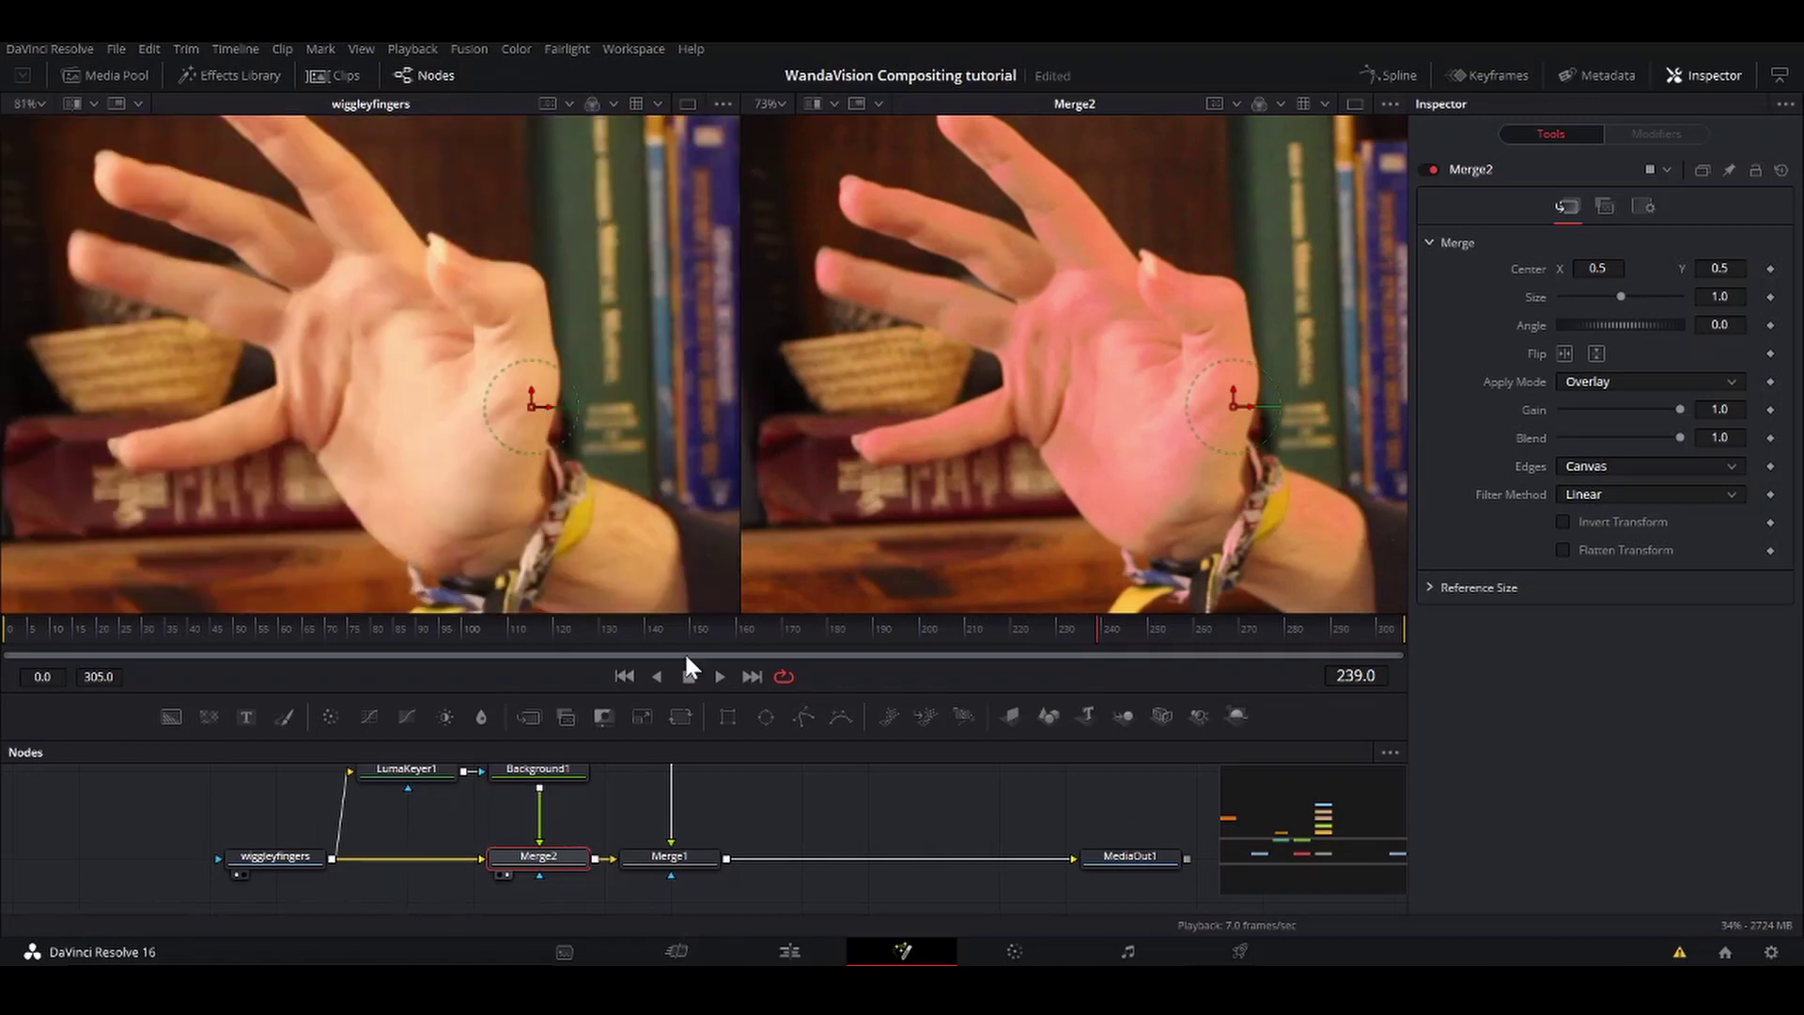
Step: Retune Background1's tint from red back to a pinkish magenta at hue 0.952
left_click(550, 776)
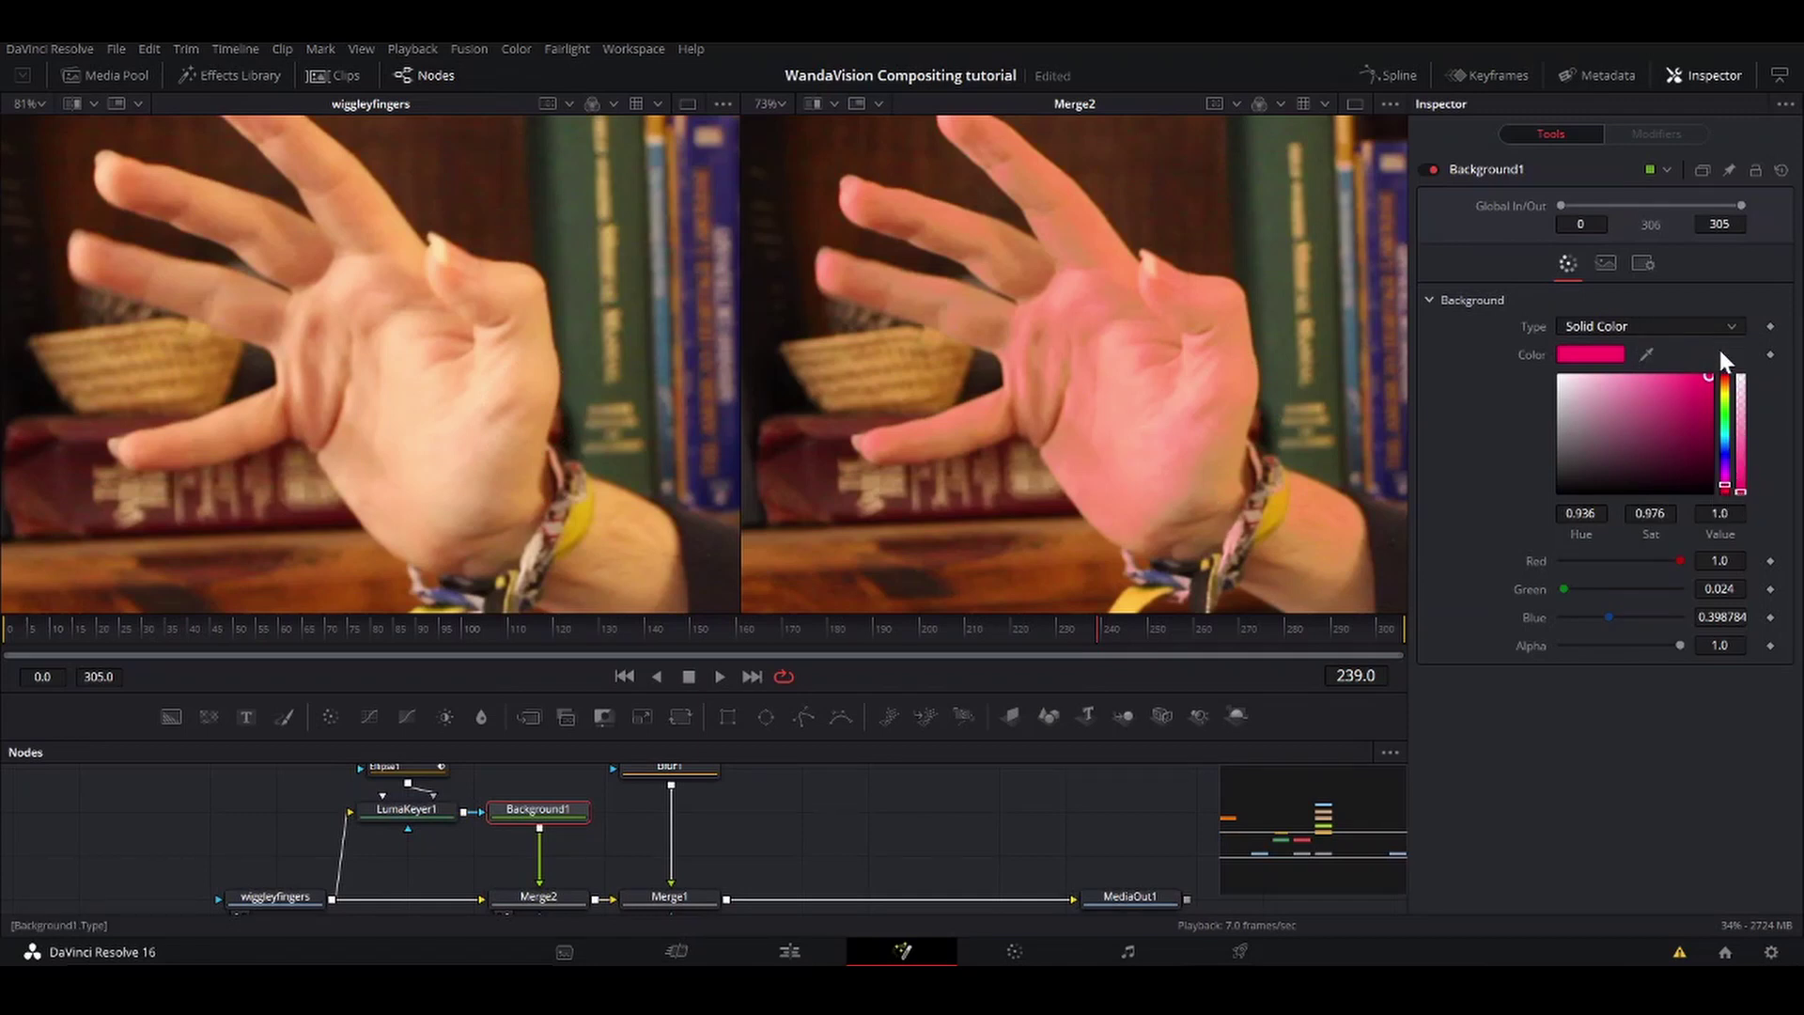
left_click(1728, 377)
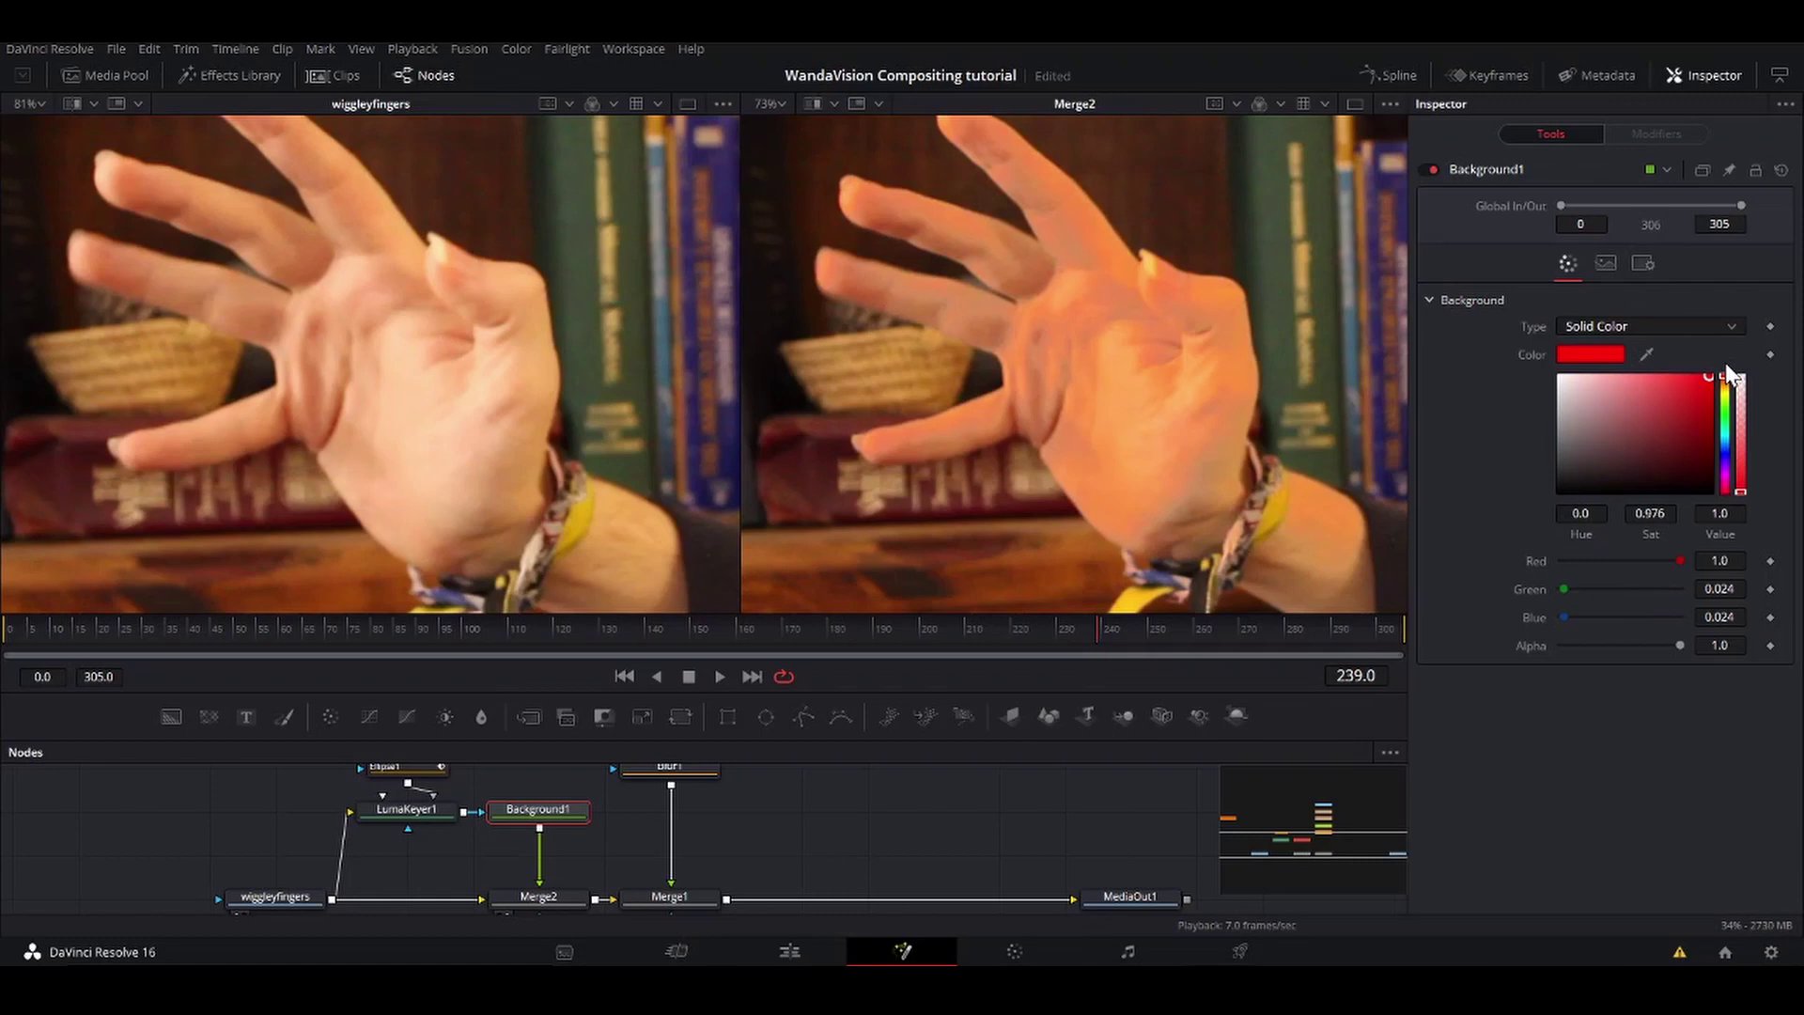
left_click_drag(1728, 377, 1725, 489)
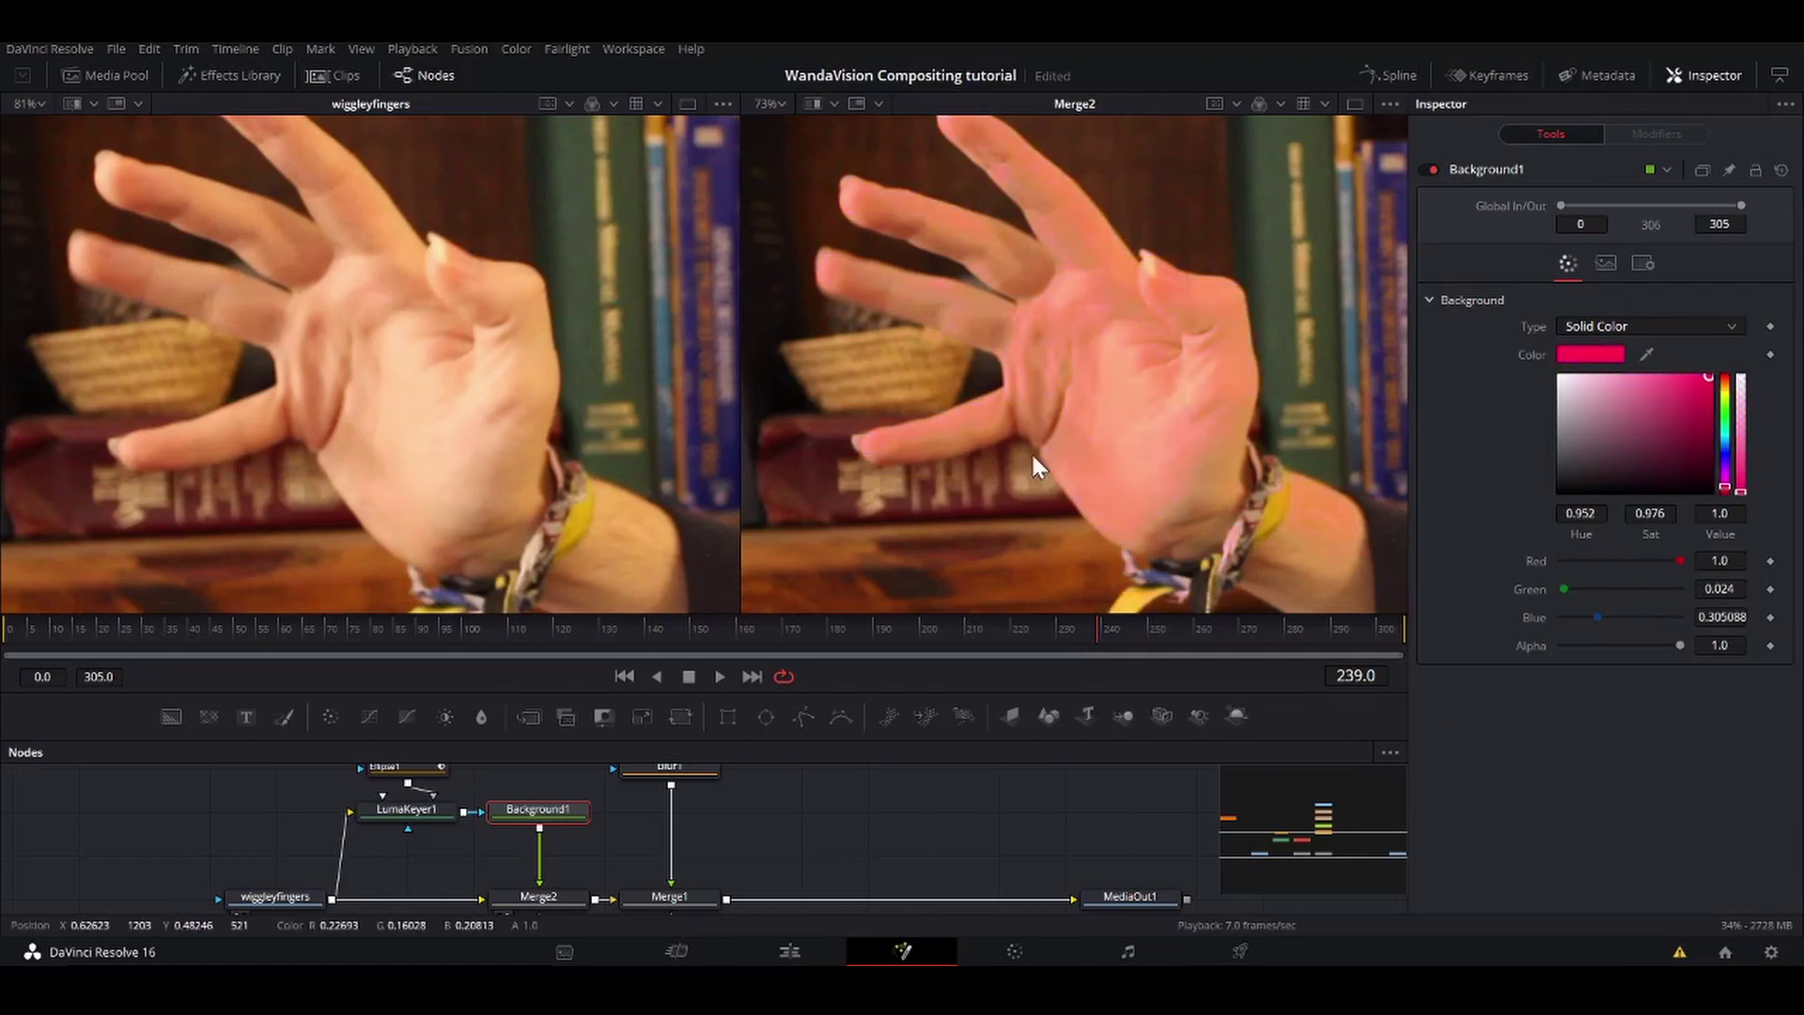
scroll(1044, 449, "down", 2)
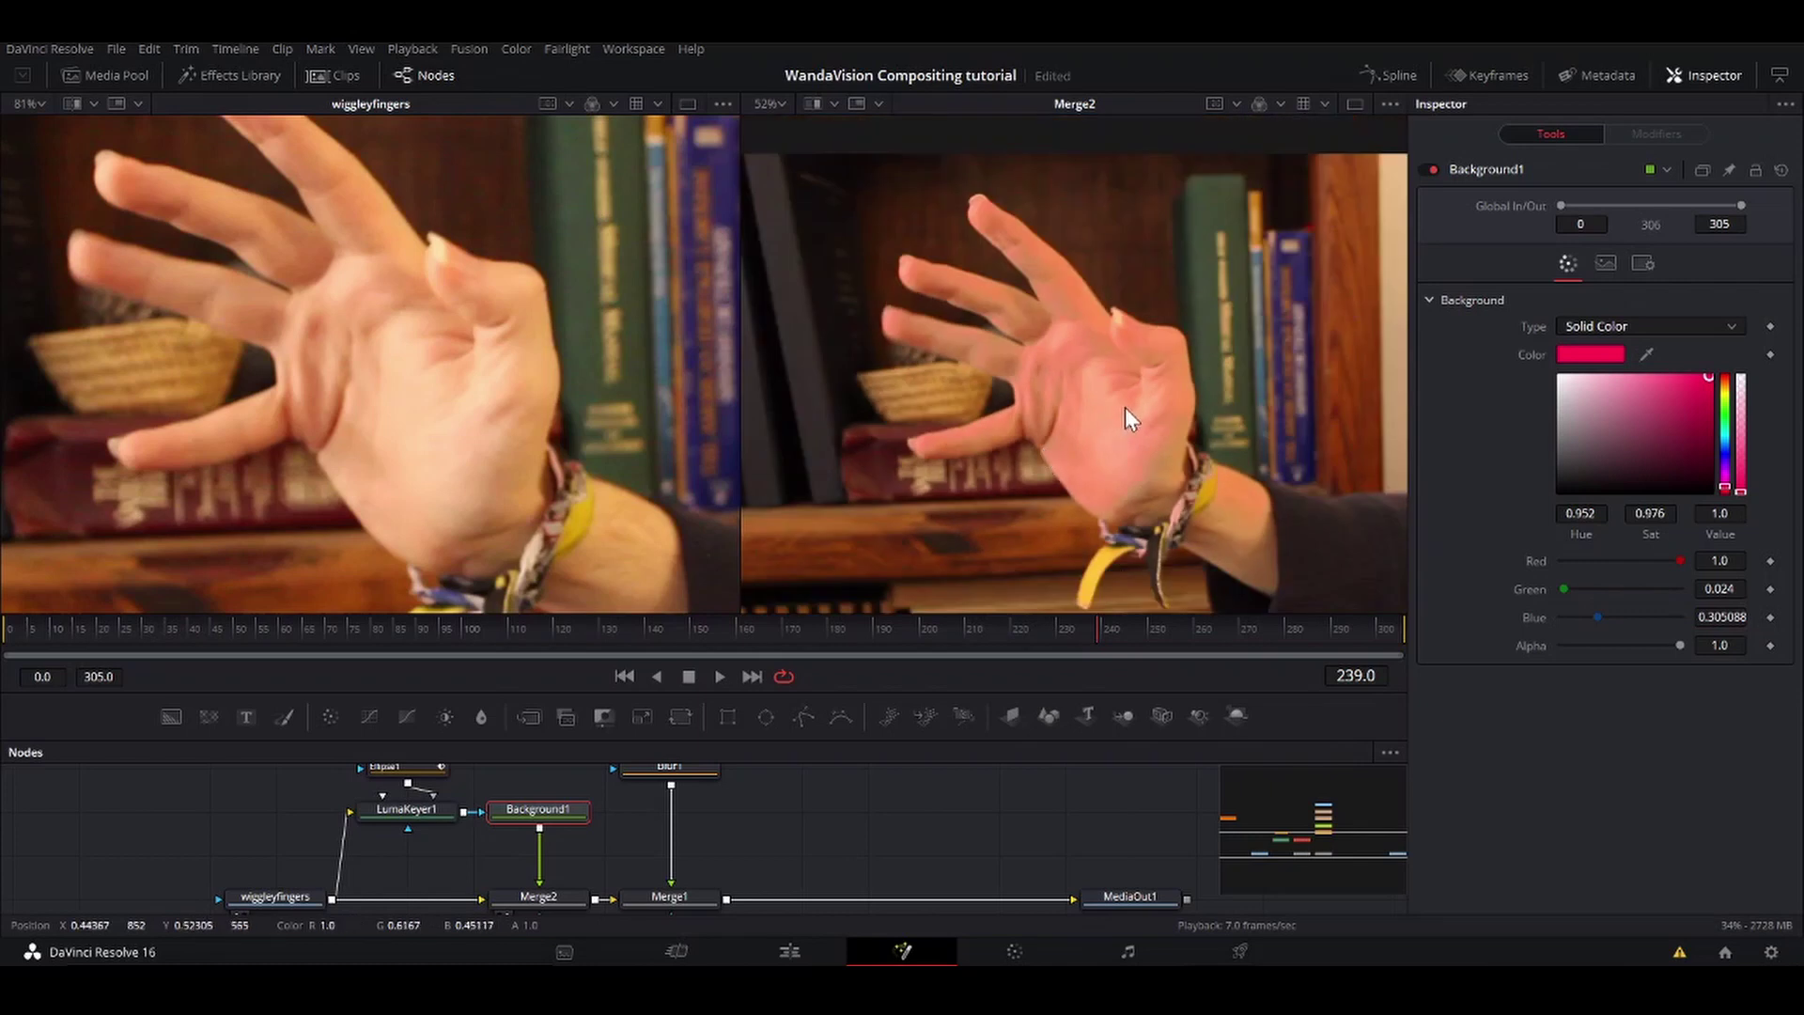
left_click(692, 904)
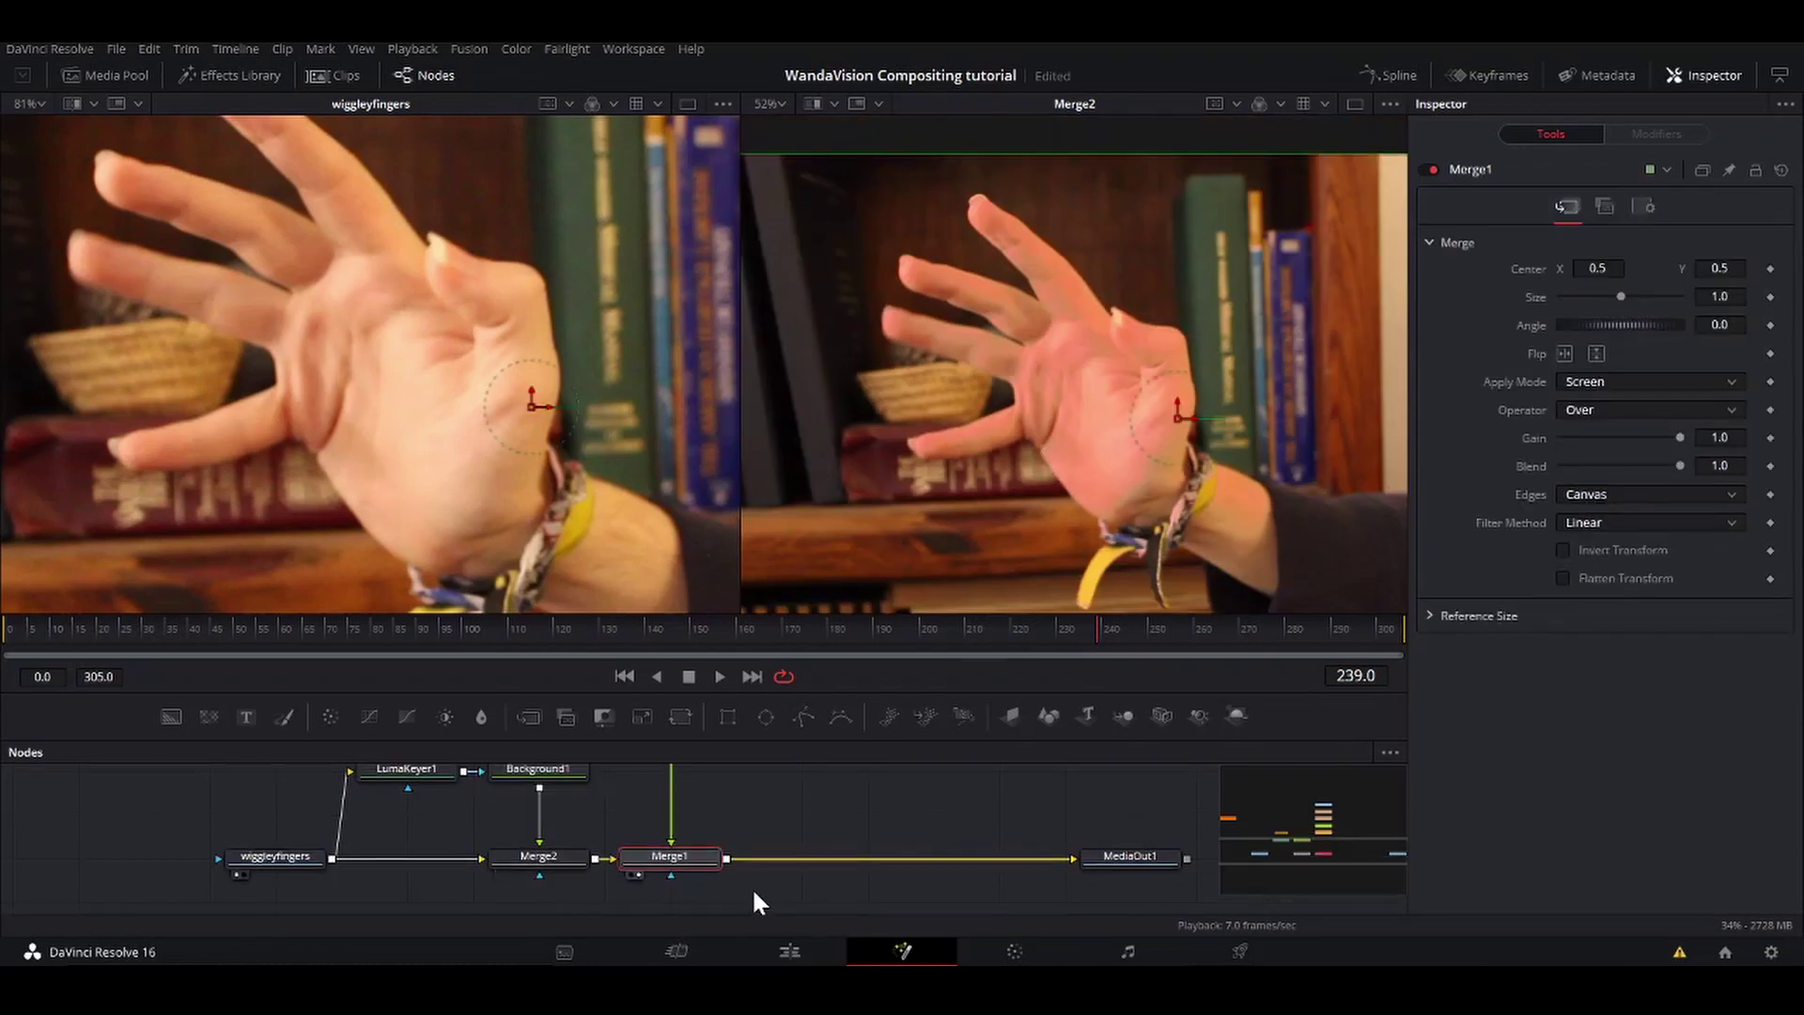
Step: Preview the Merge1 glow composite, stopping playback at frame 247
key("2")
key("space")
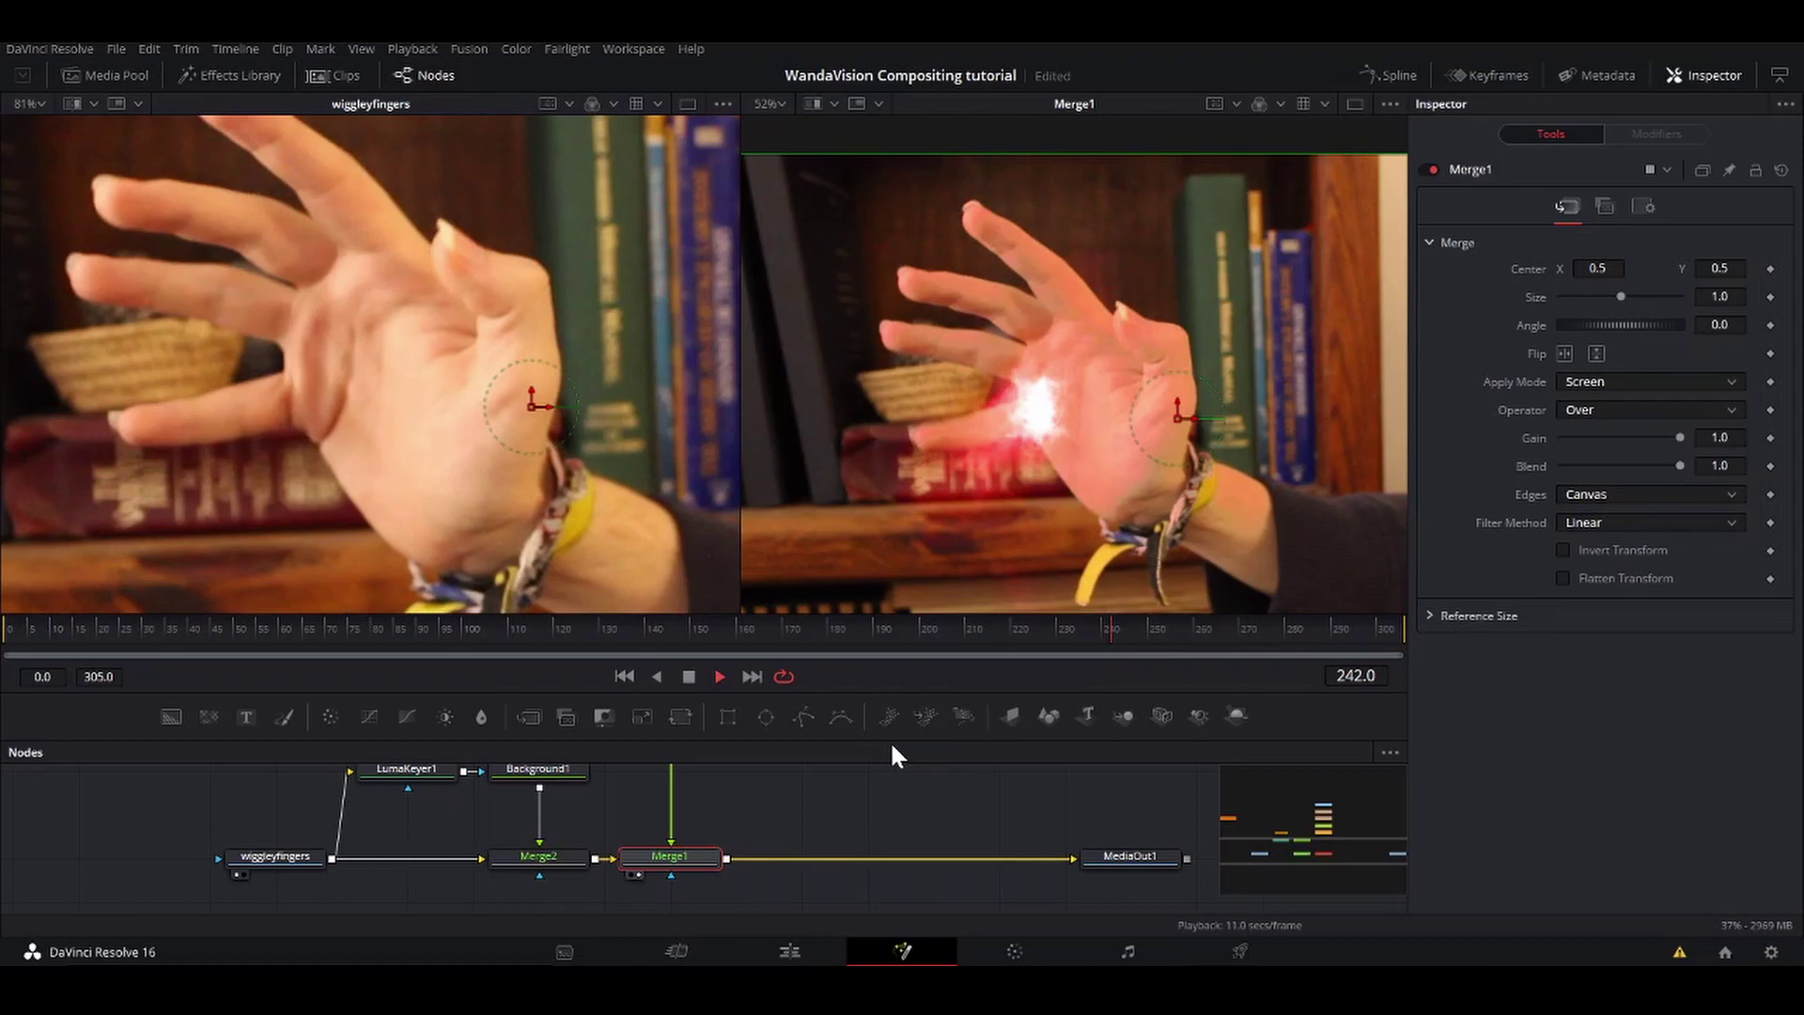
key("space")
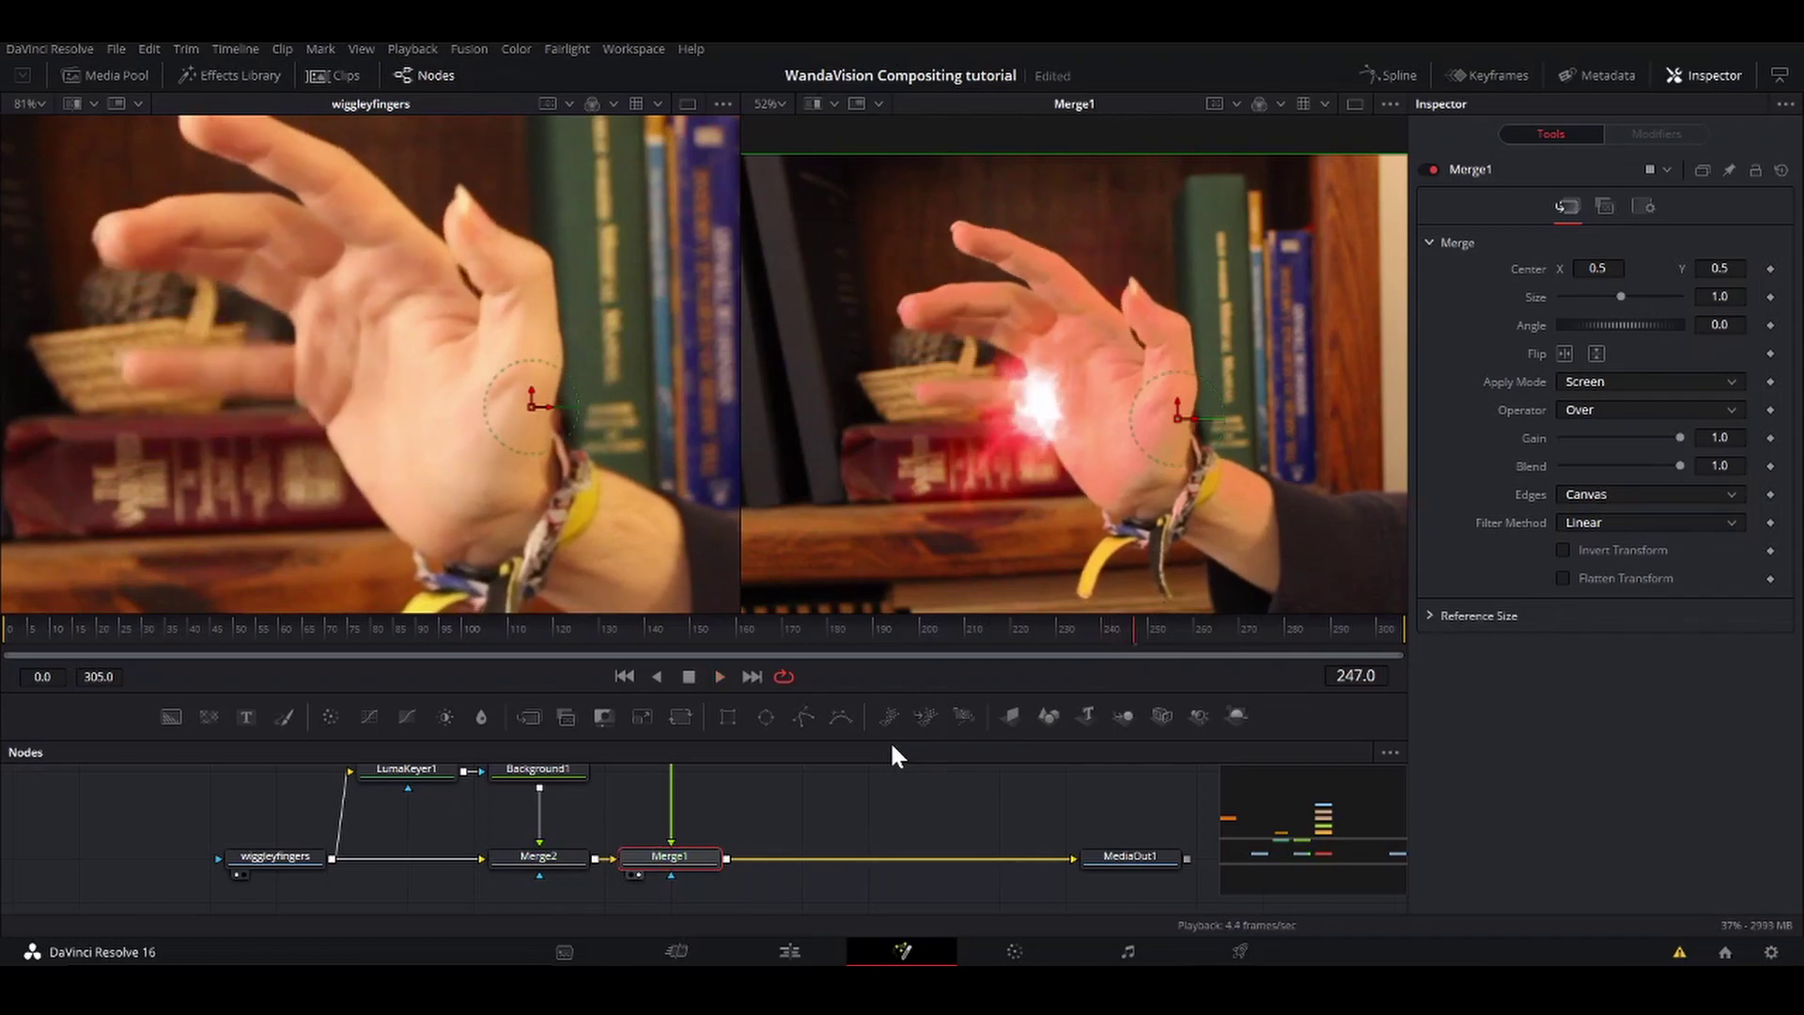
Step: Shift Merge1 and its six-node energy-clip branch further right of Merge2
left_click_drag(810, 900, 681, 724)
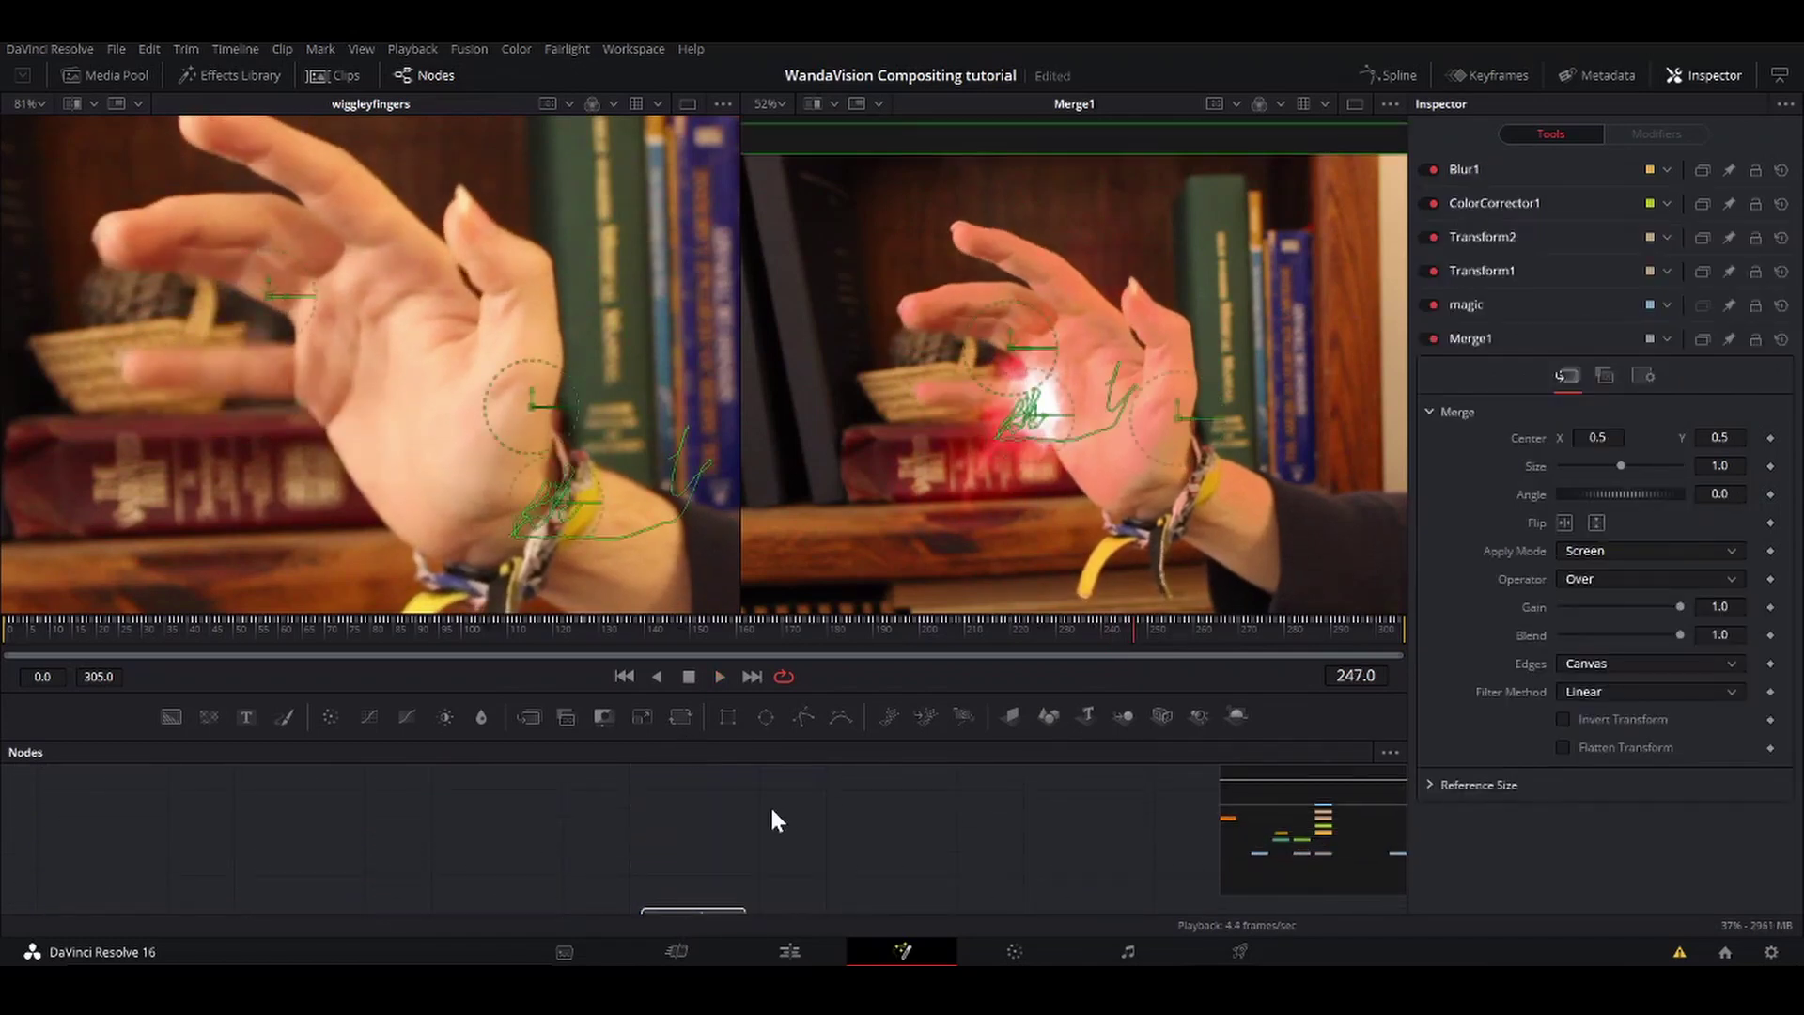
scroll(776, 821, "up", 5)
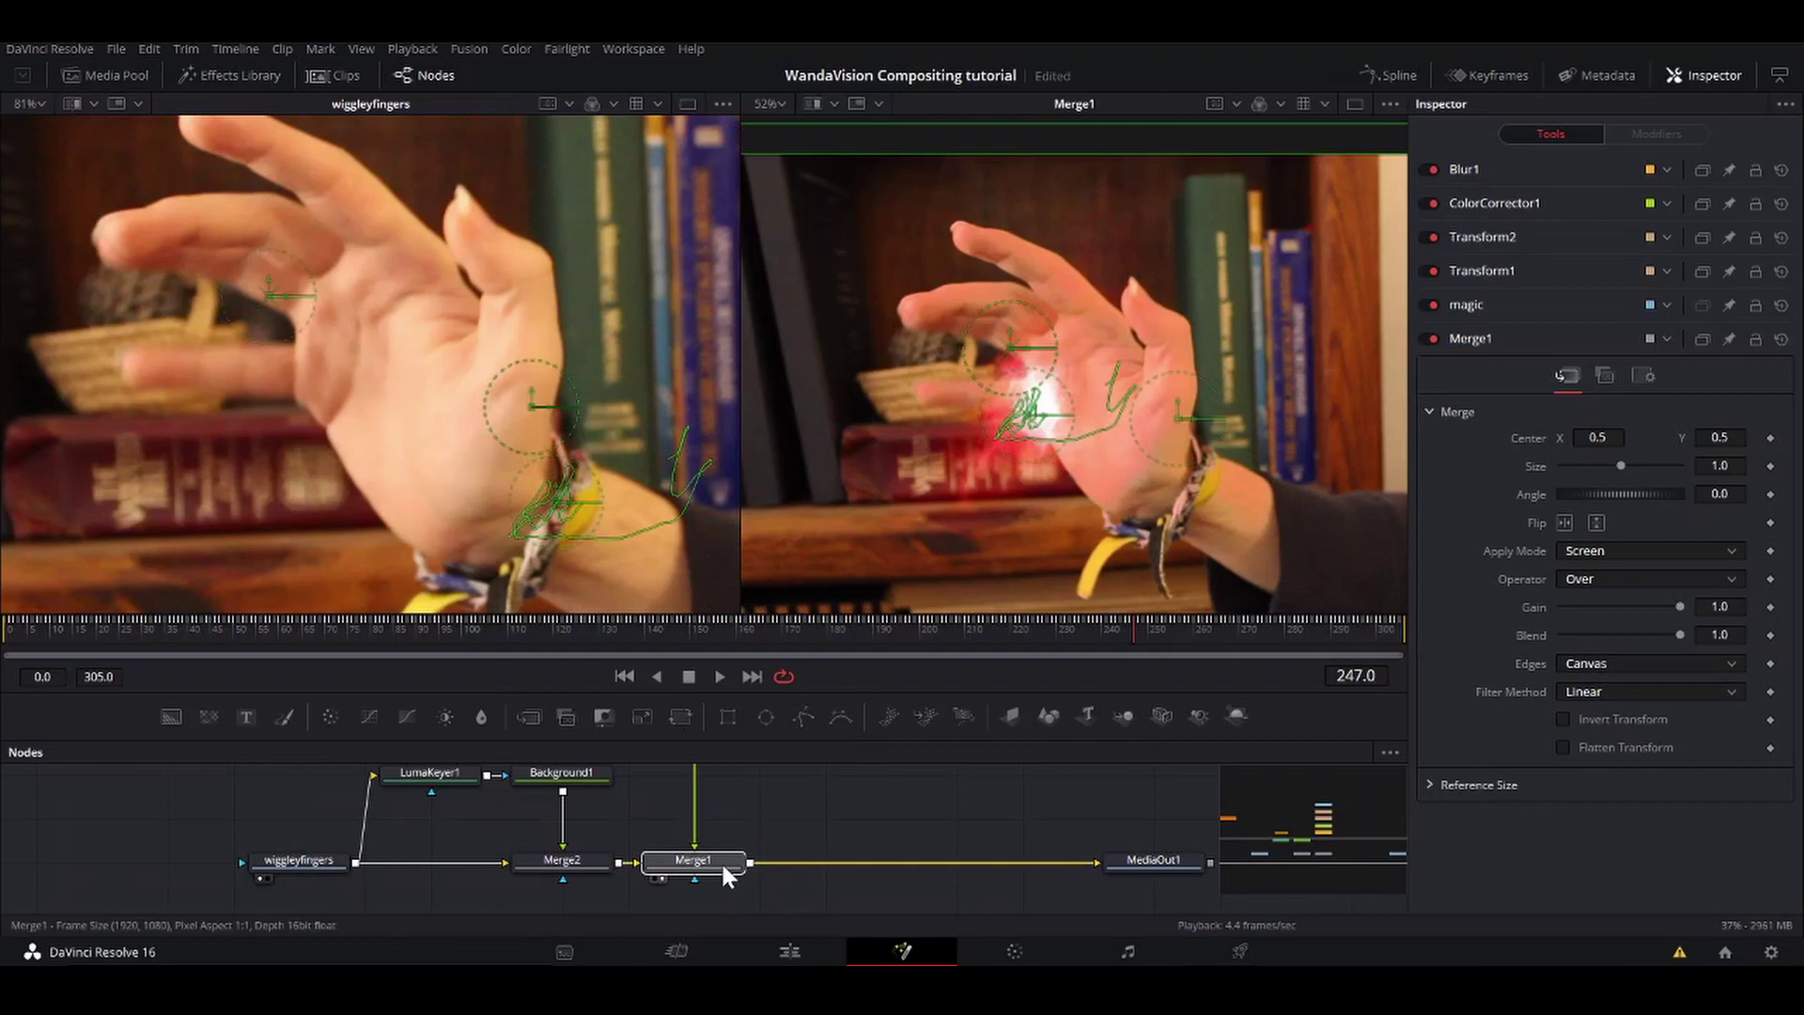
left_click_drag(720, 861, 928, 861)
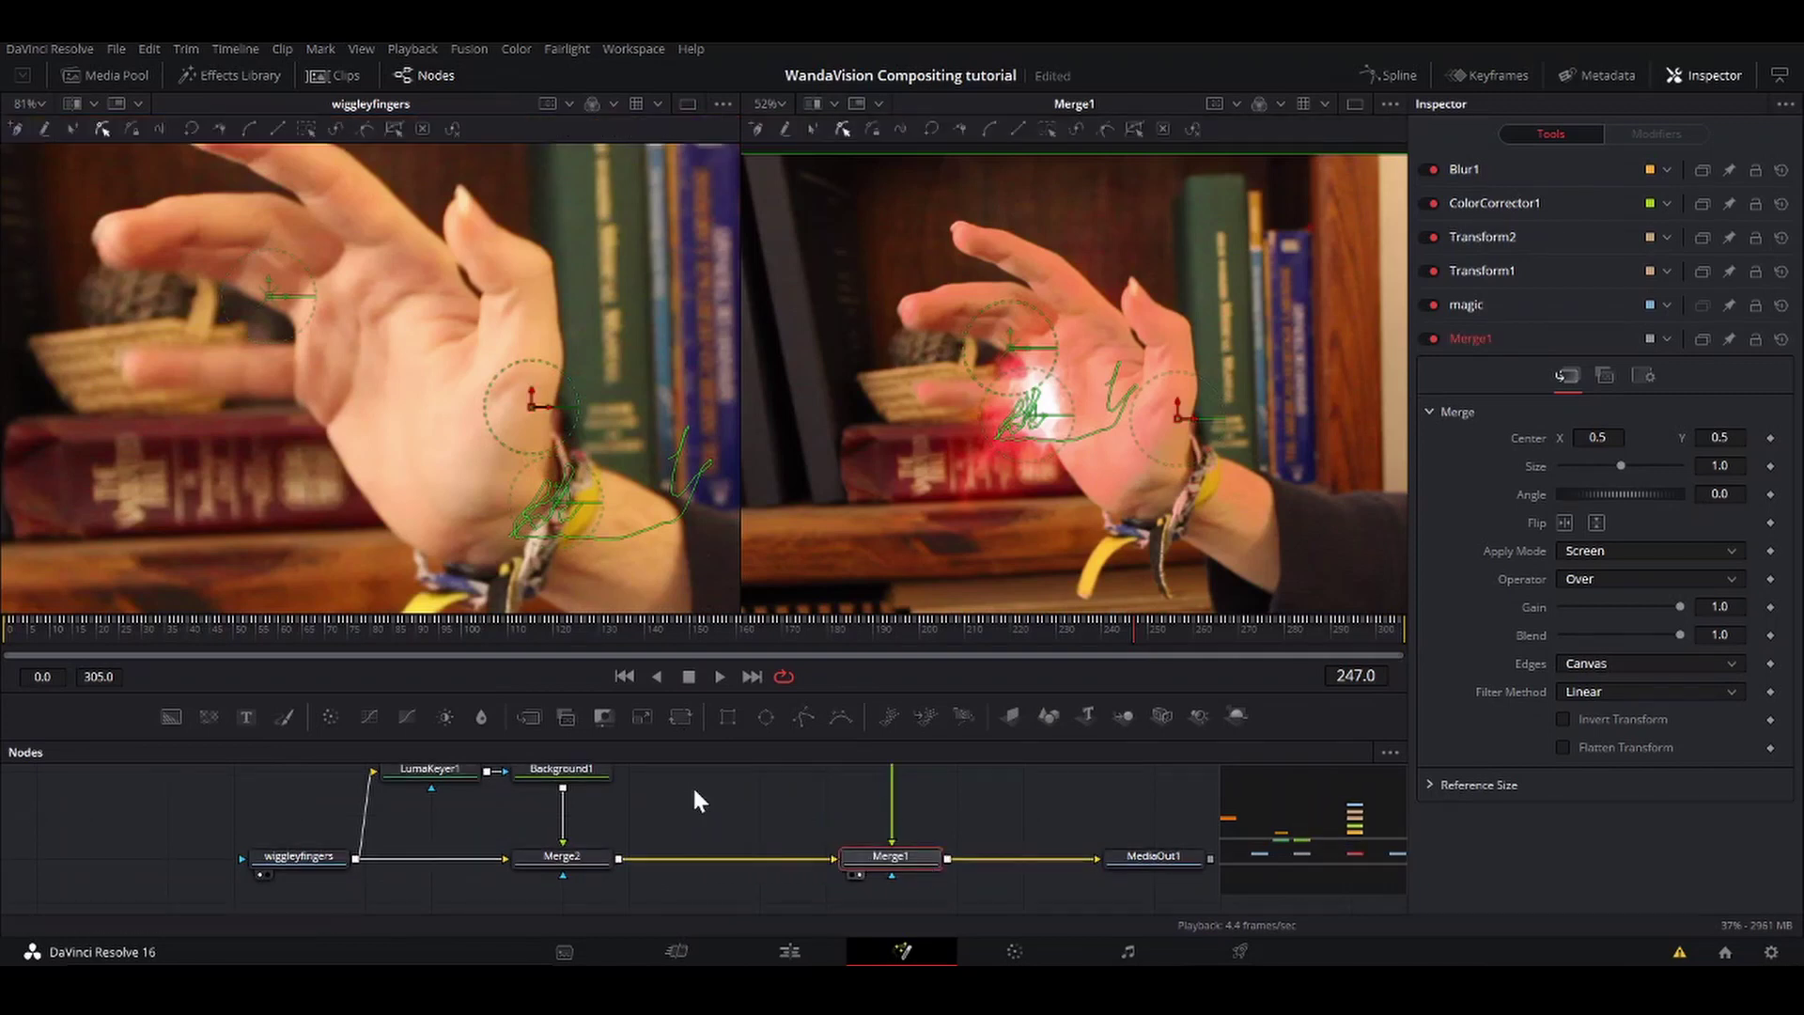
left_click(661, 812)
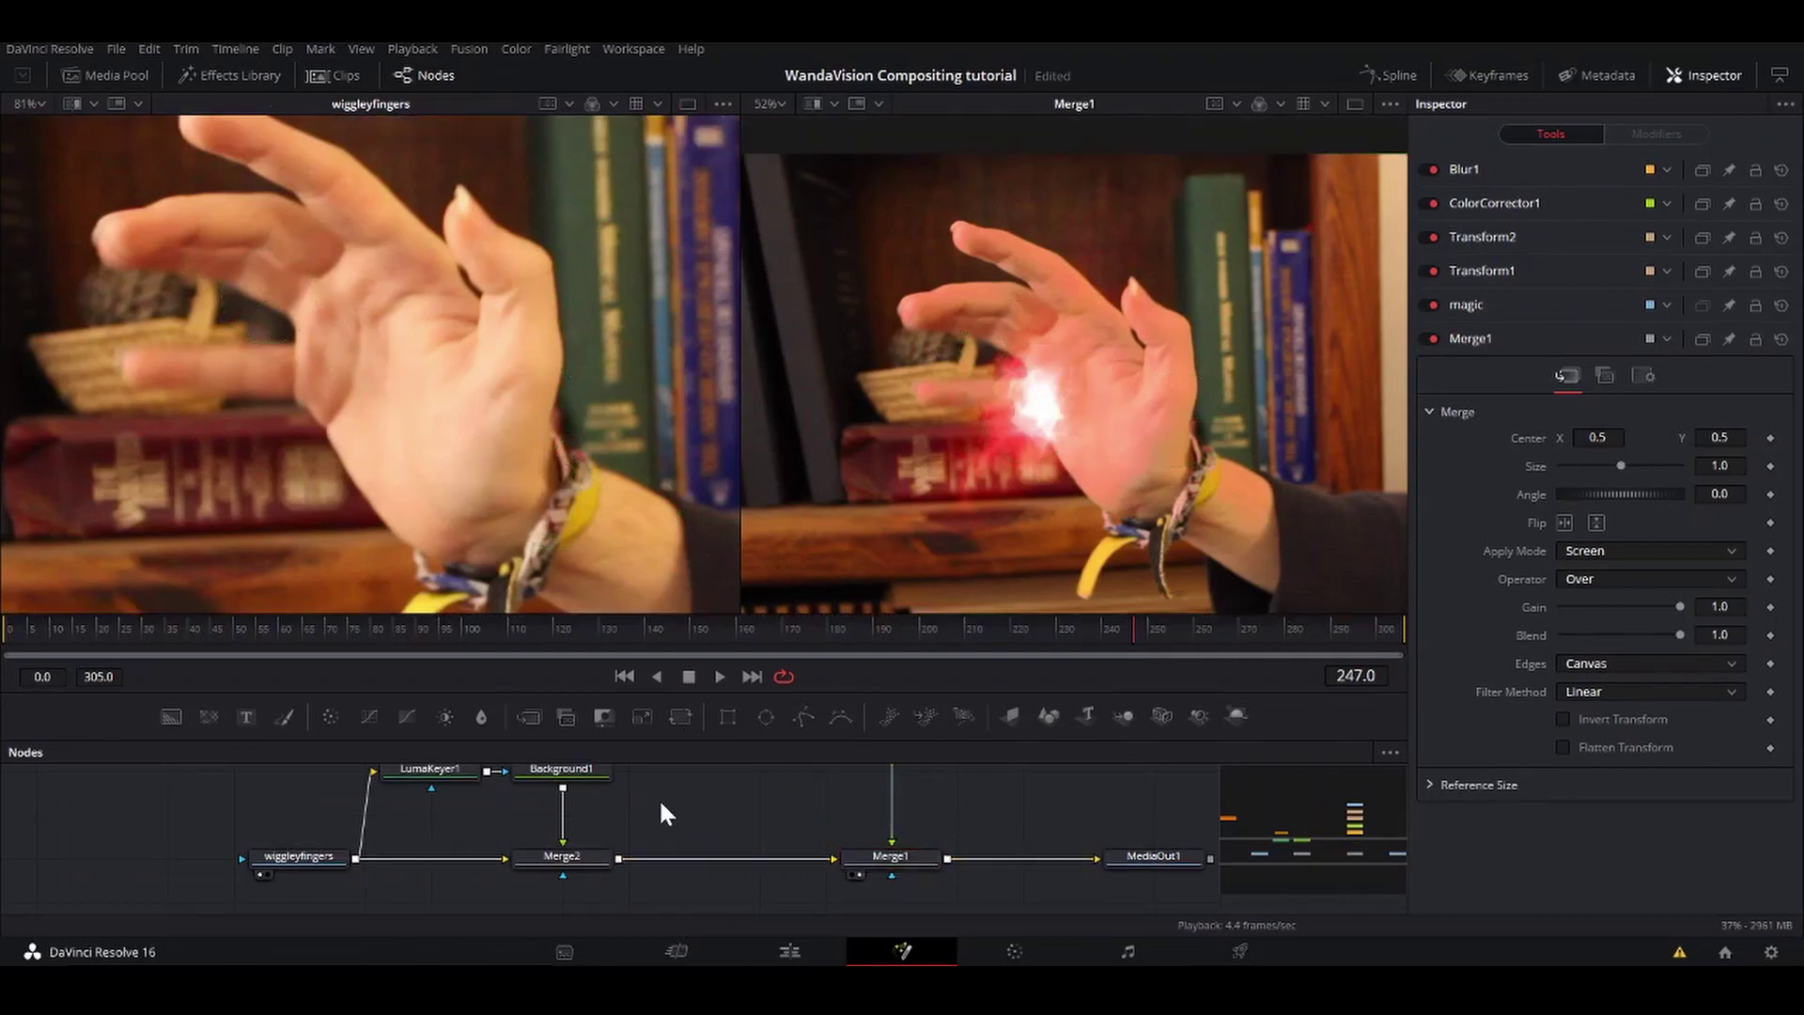
left_click(579, 856)
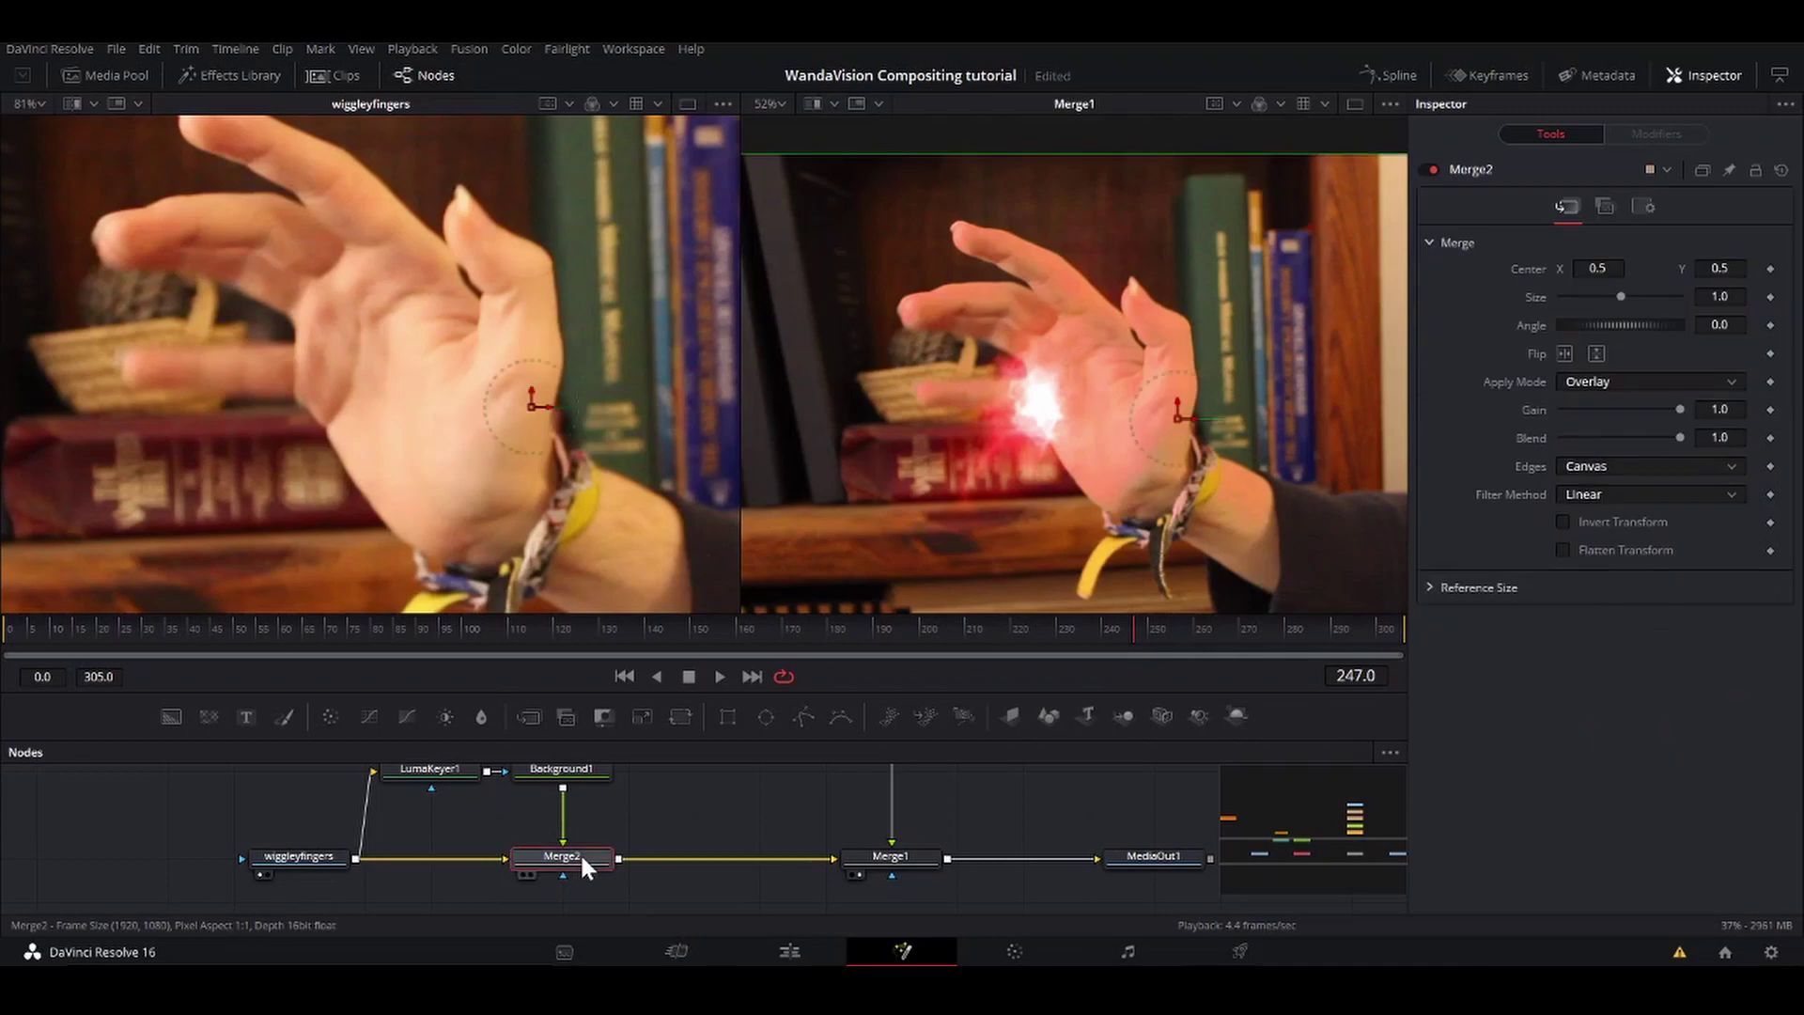
Step: Insert a Displace node after Merge2 and feed Blur1's output into it
key("shift+space")
type("luma")
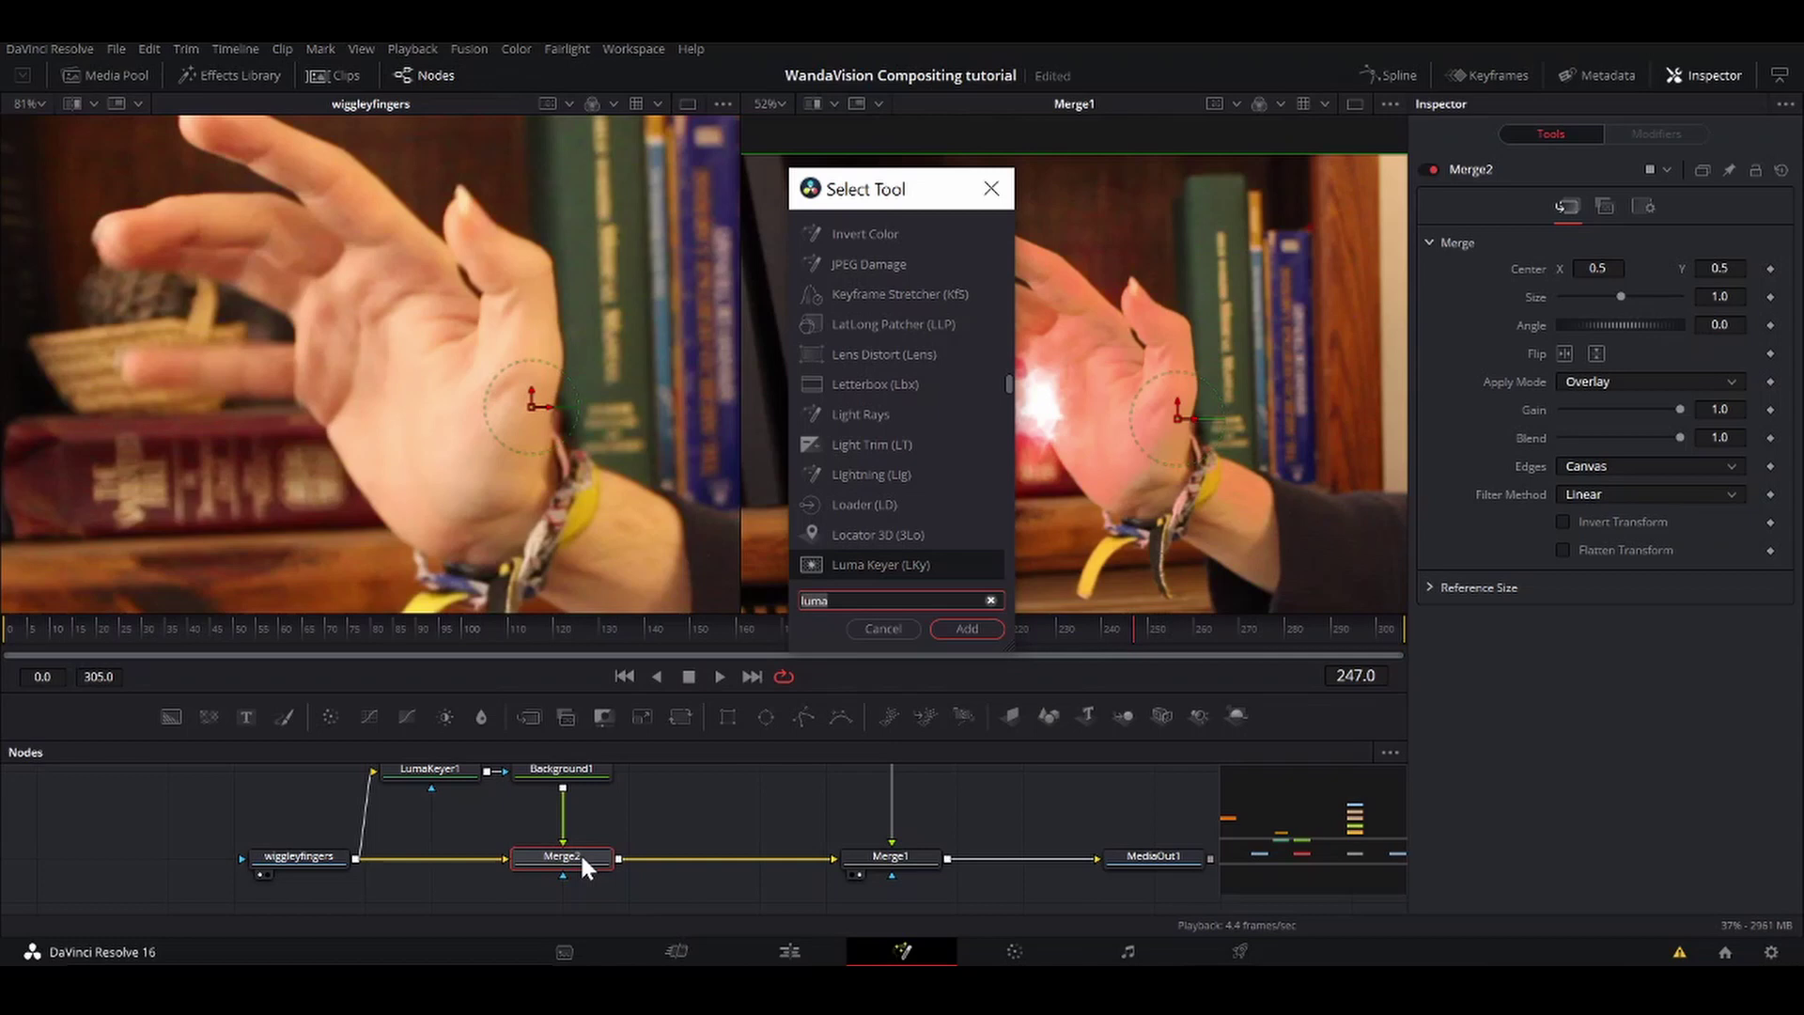
type("dis")
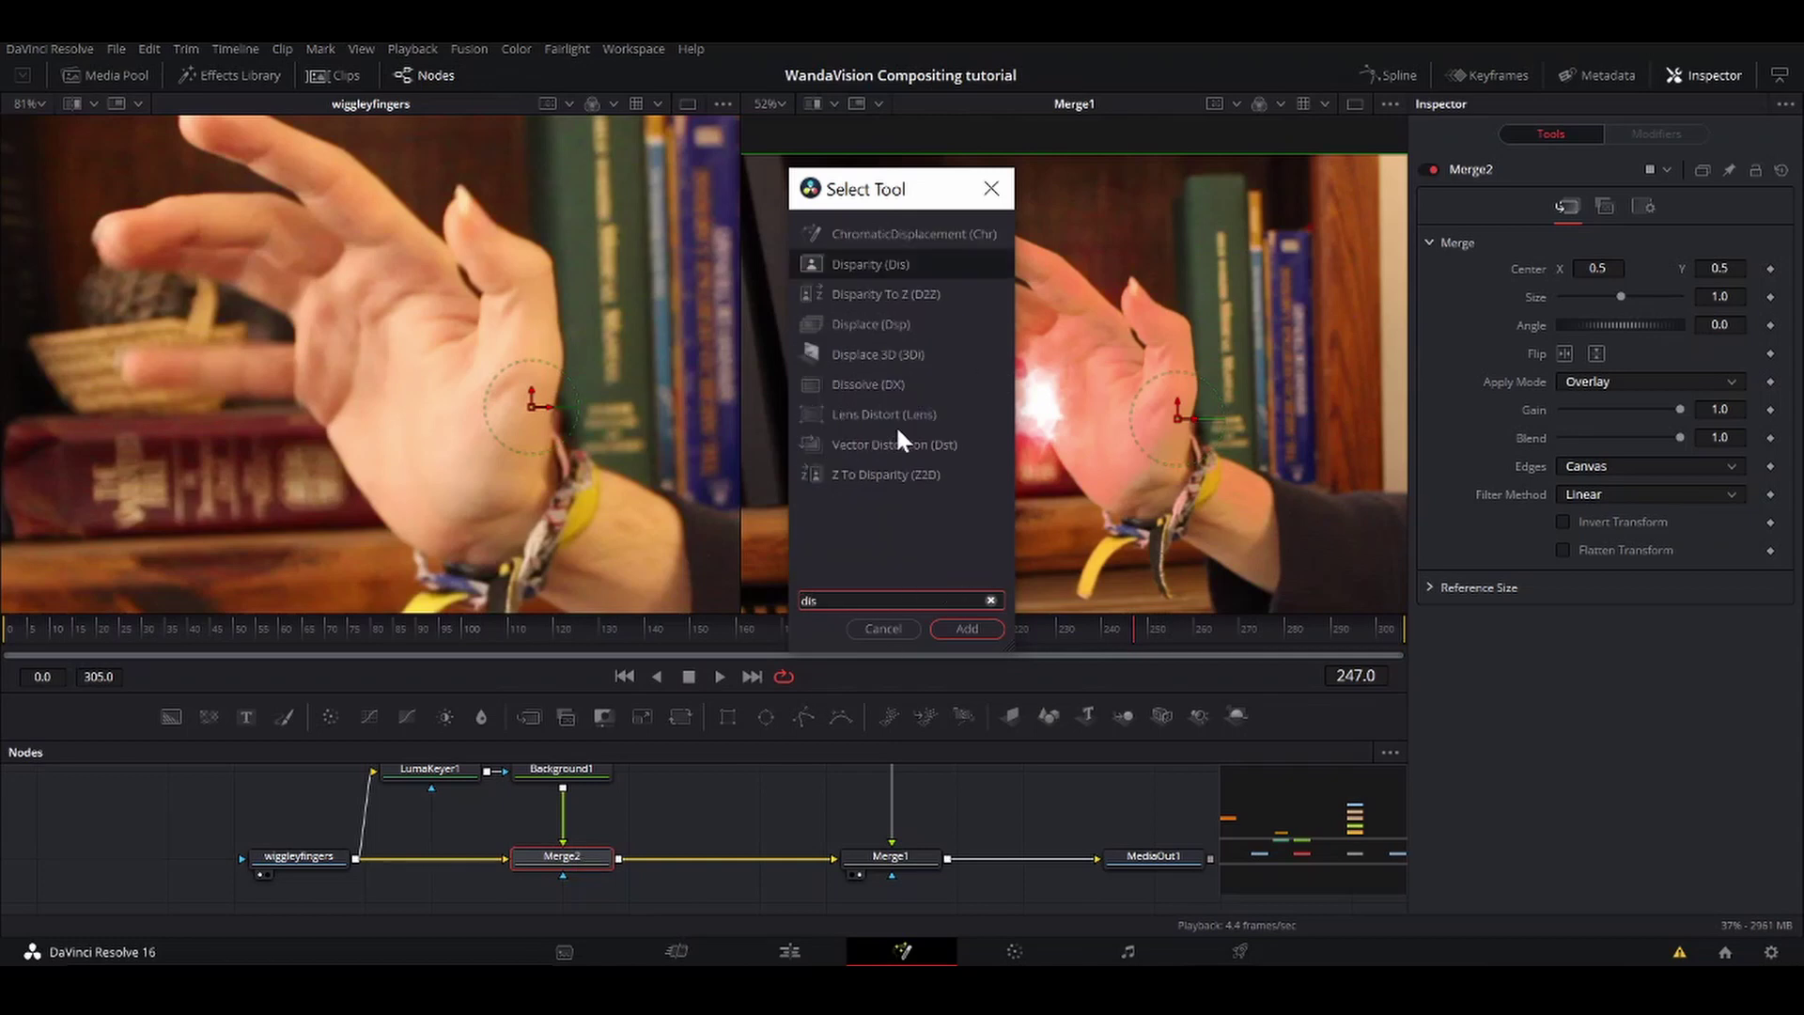
key("Return")
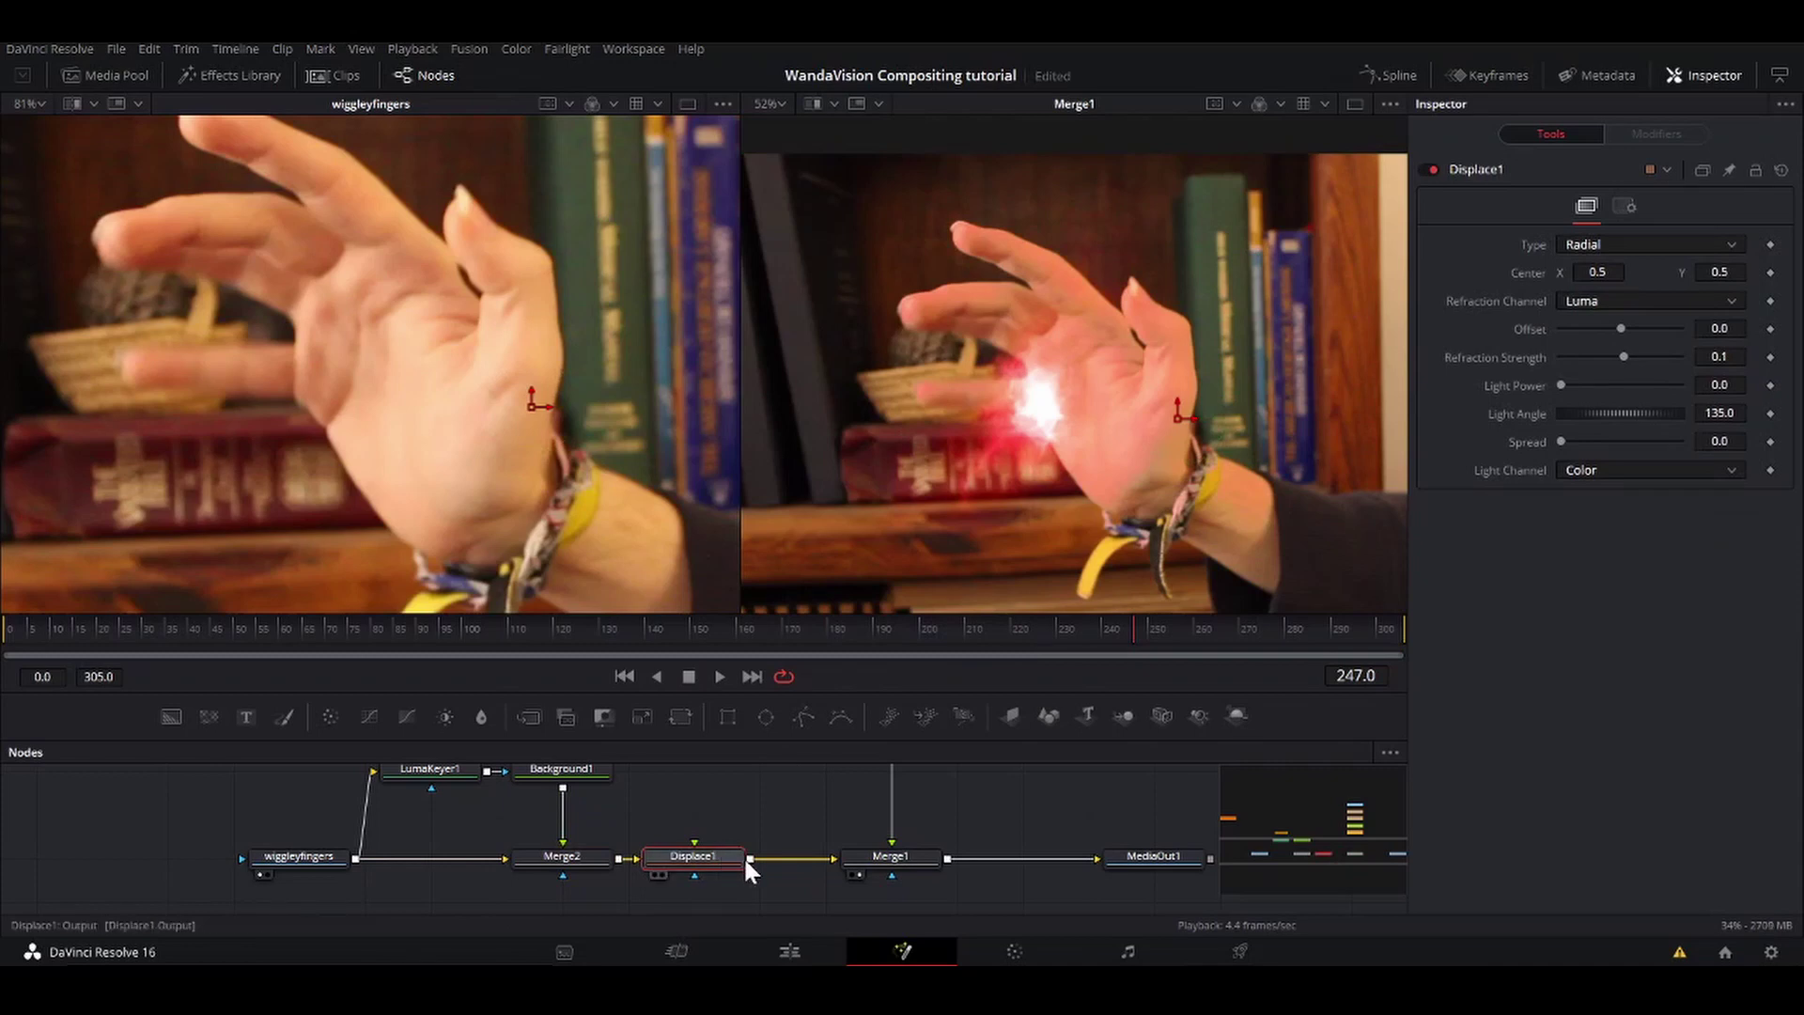
key("1")
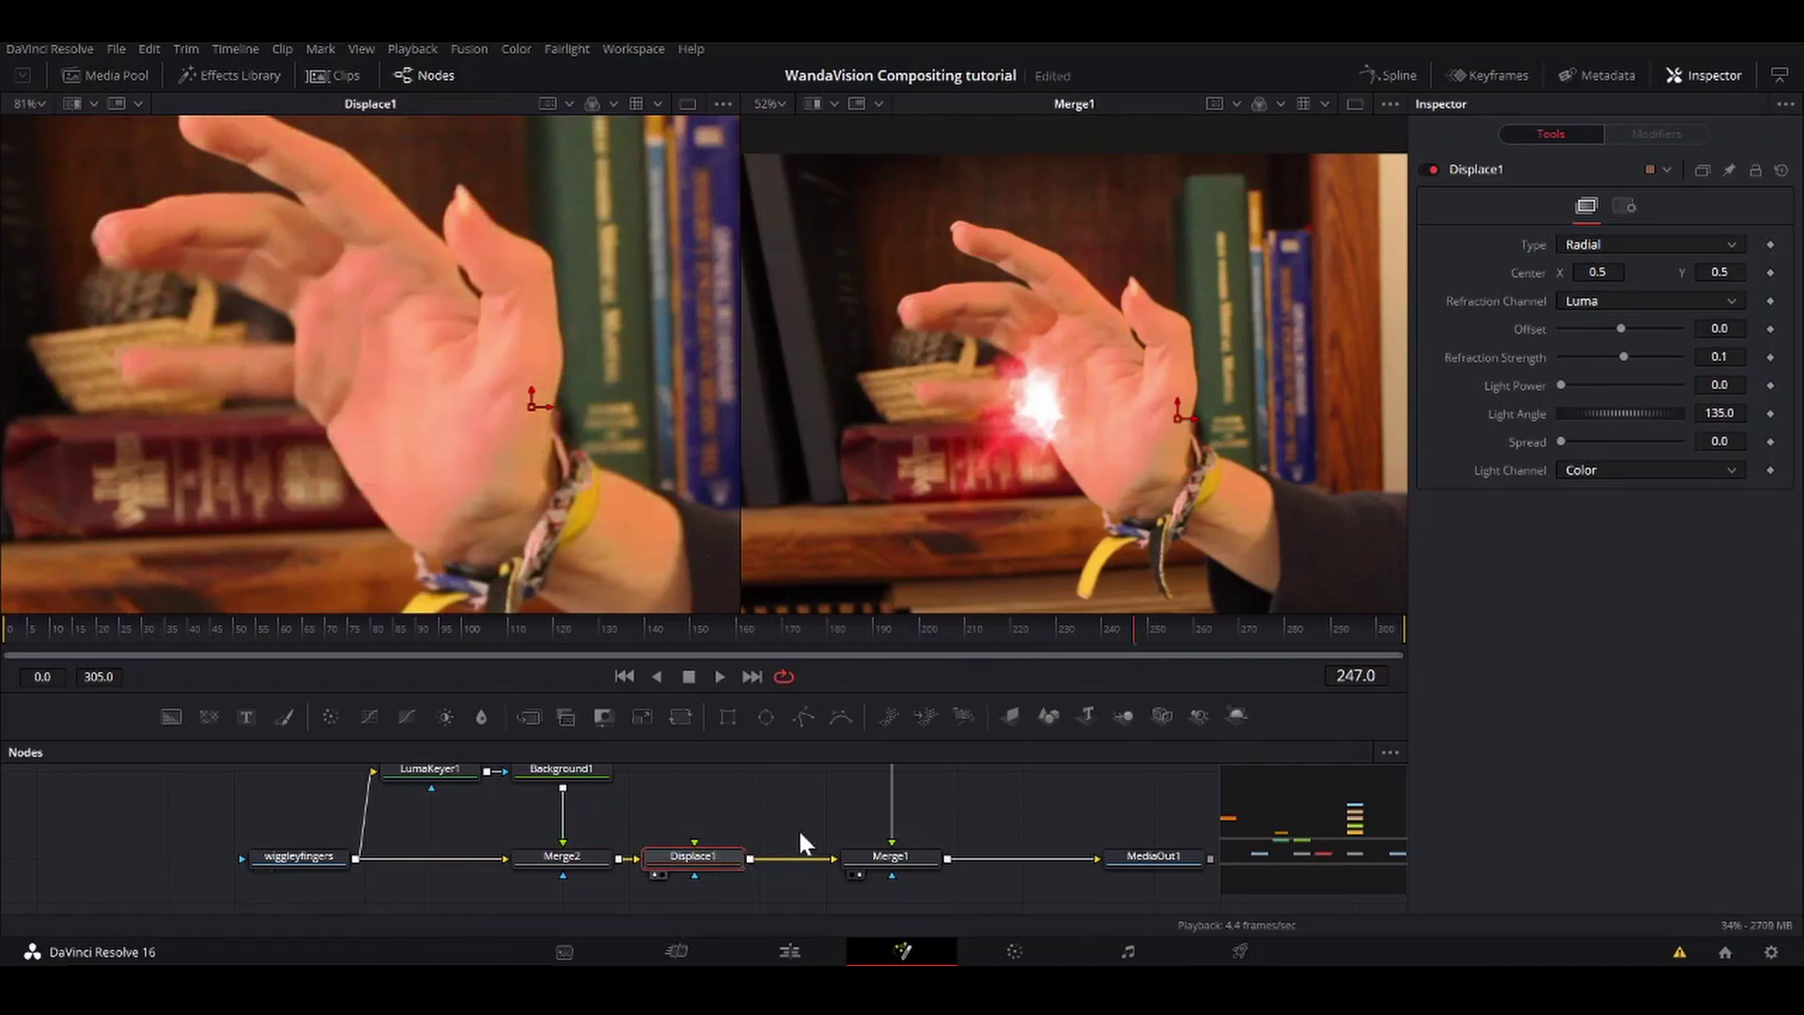
scroll(868, 817, "up", 1)
scroll(867, 814, "up", 1)
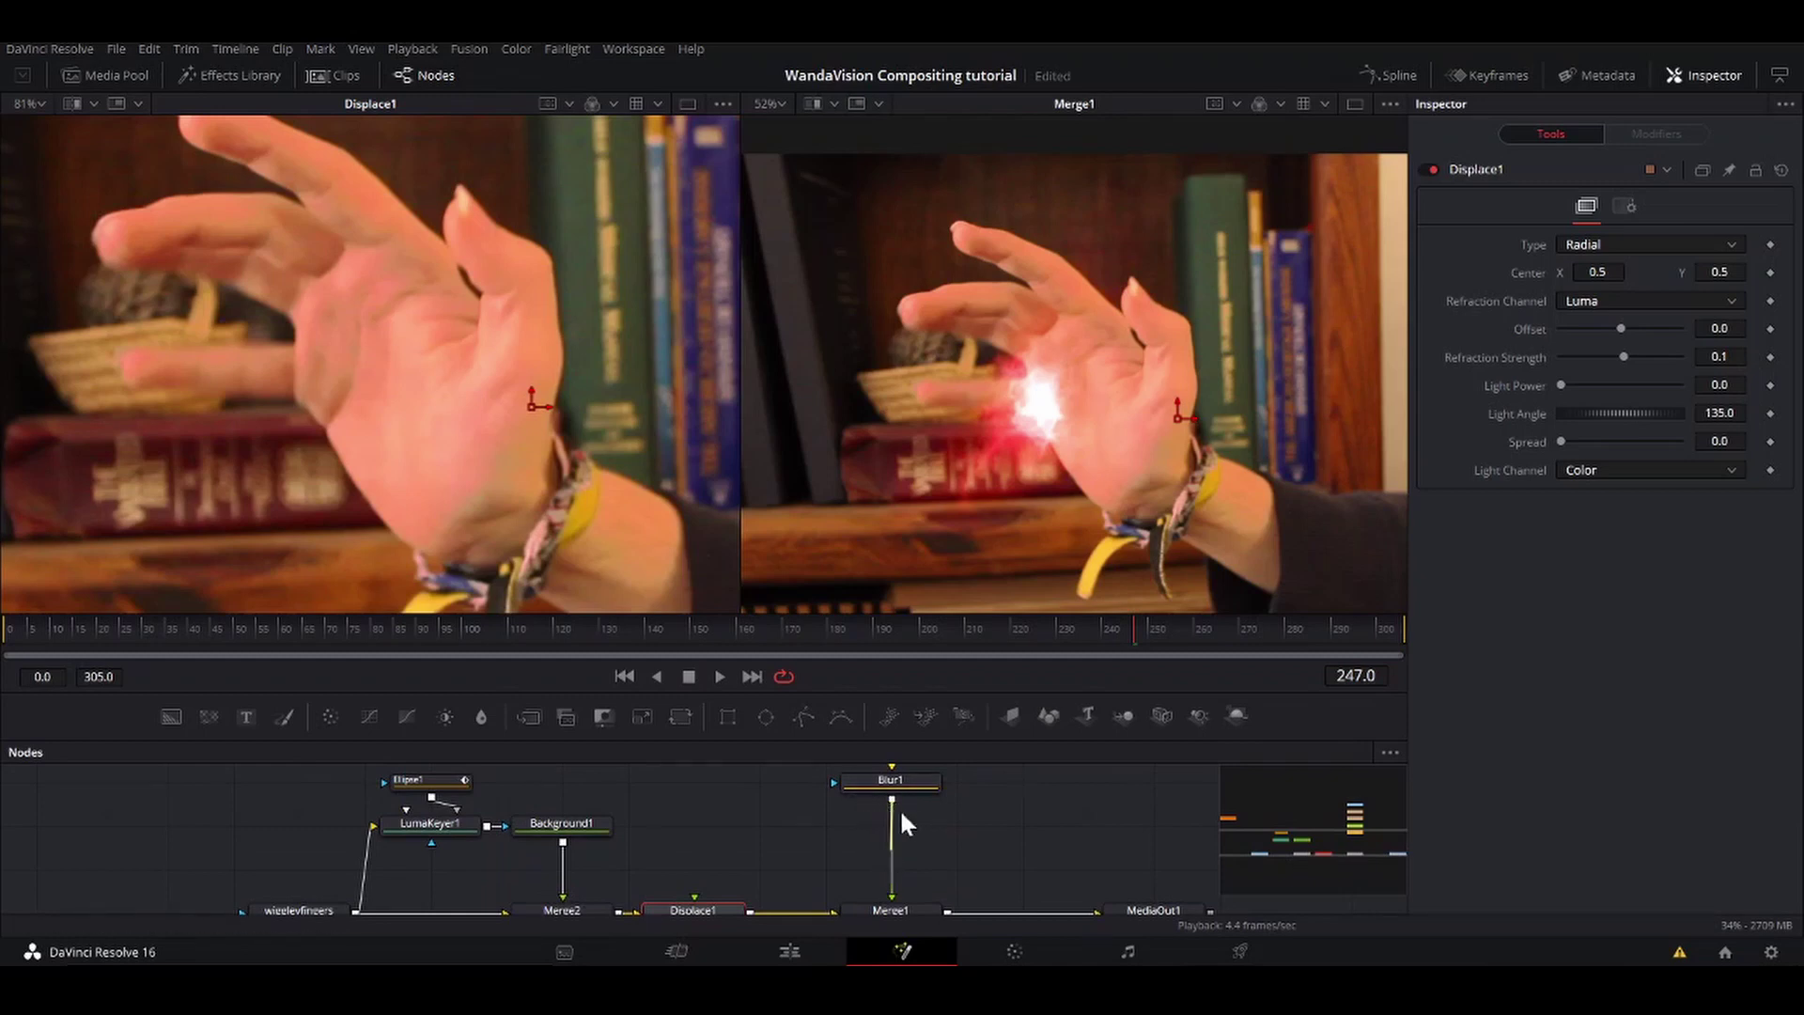
left_click_drag(894, 802, 700, 900)
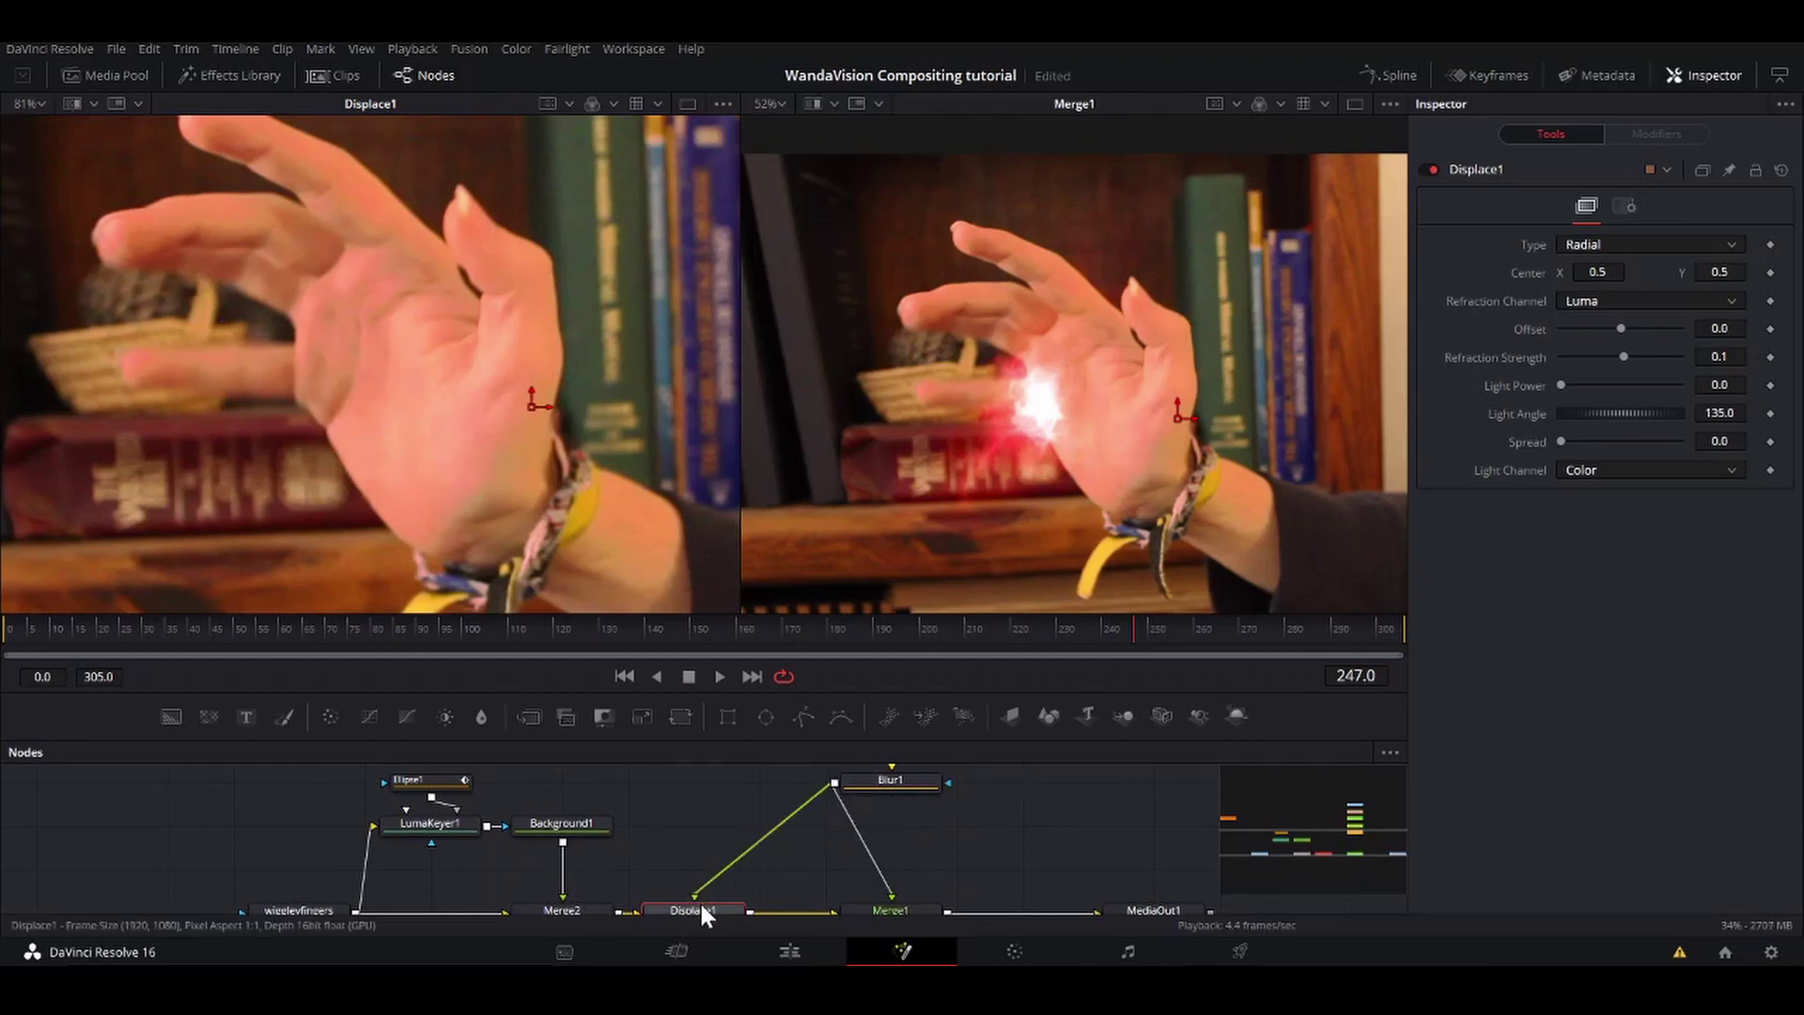
Step: Set Displace1 to X Y with X Refraction 0.008 and Y Refraction -0.008, then play
scroll(700, 884, "down", 1)
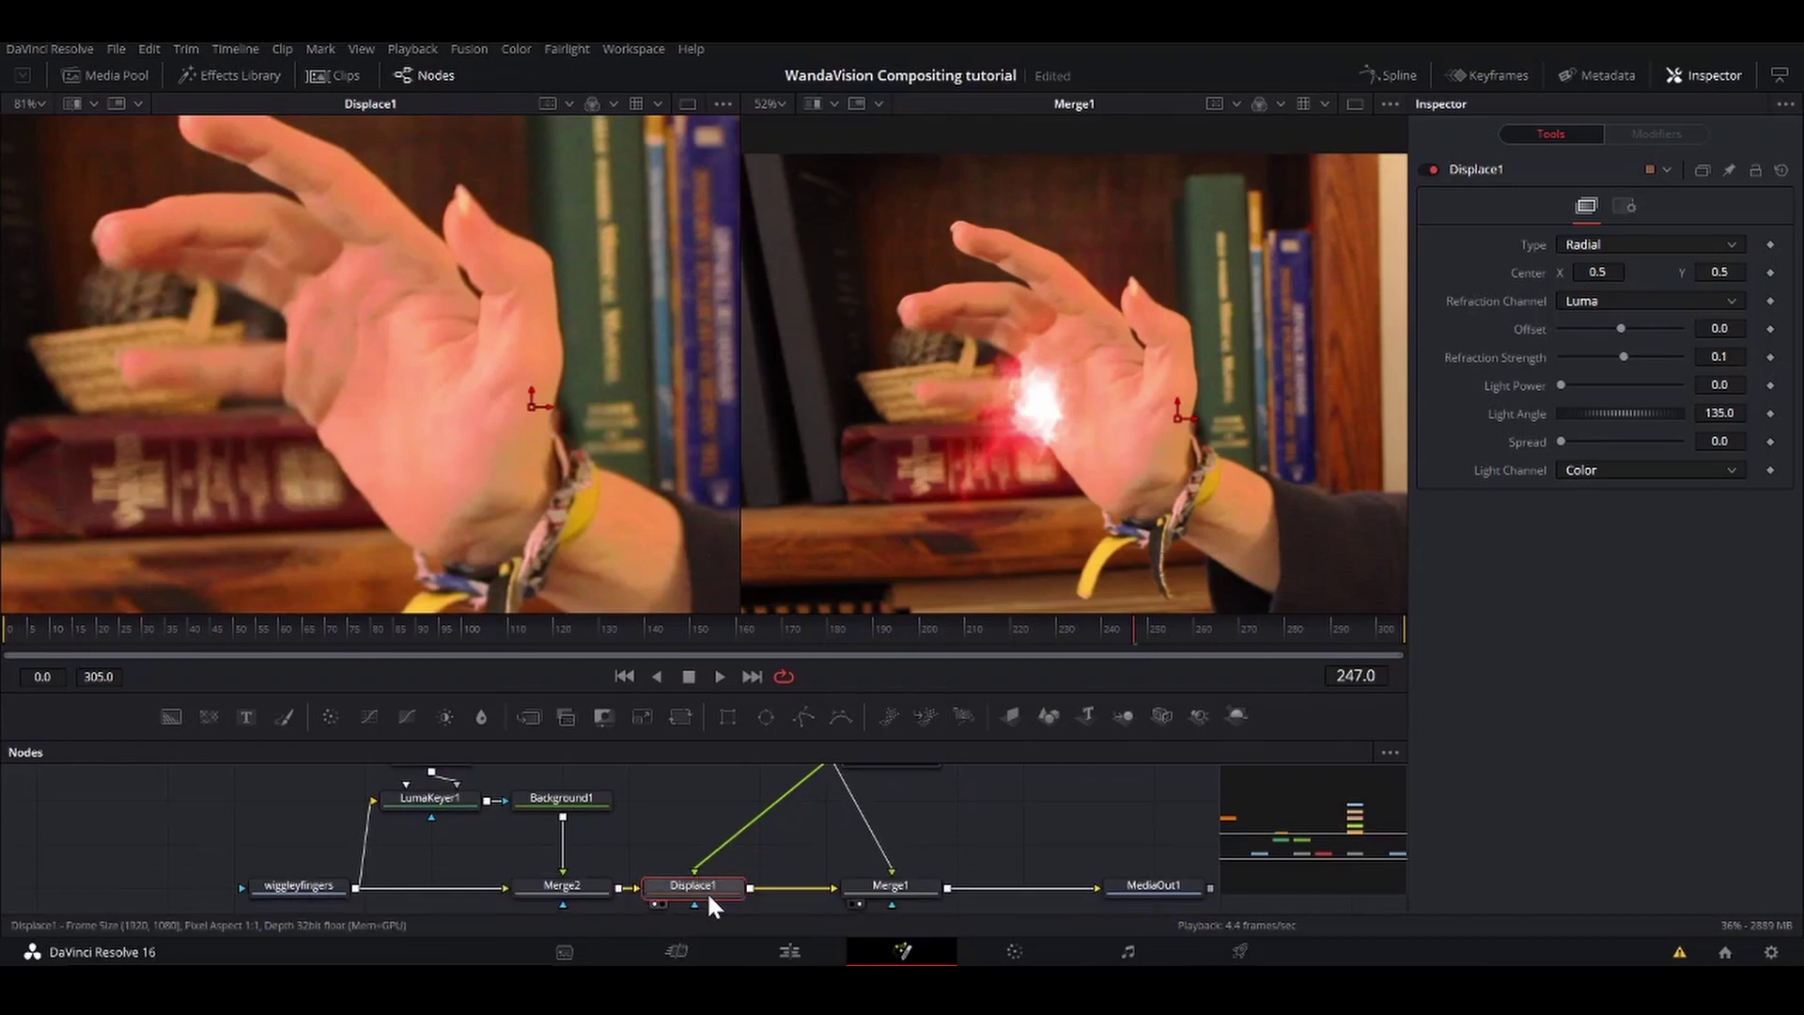
left_click(1655, 246)
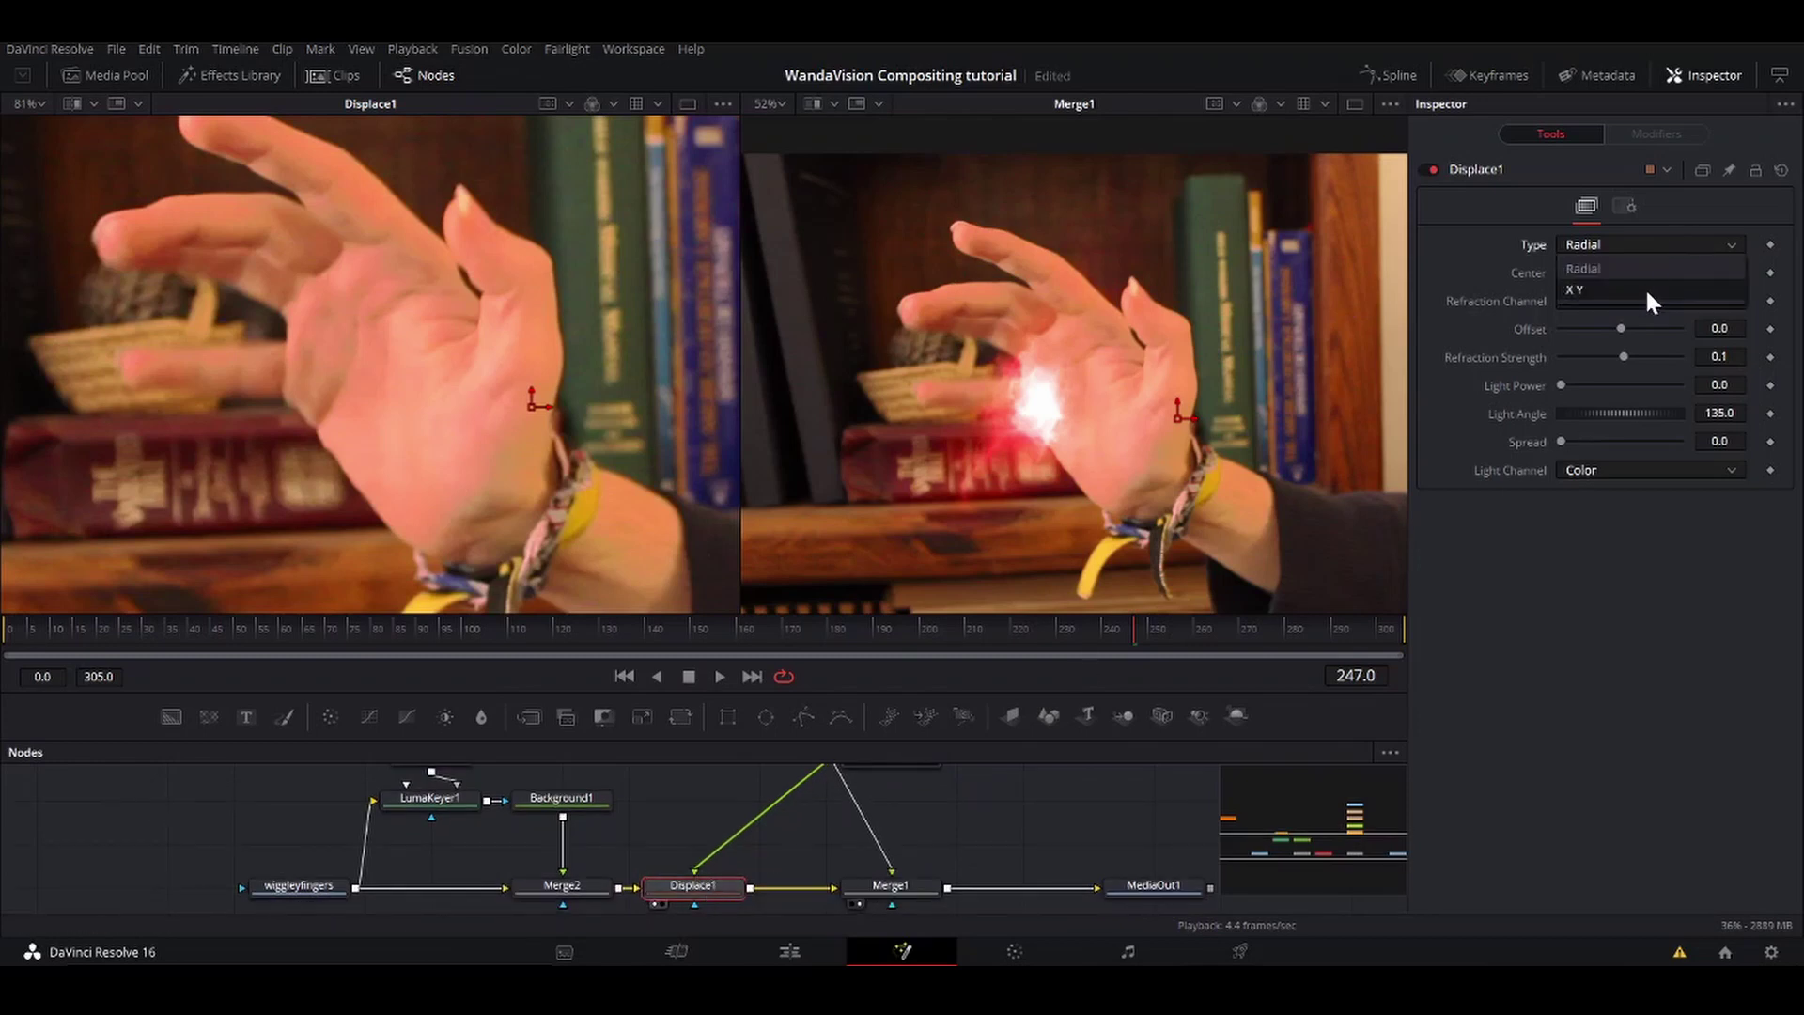
left_click(1622, 289)
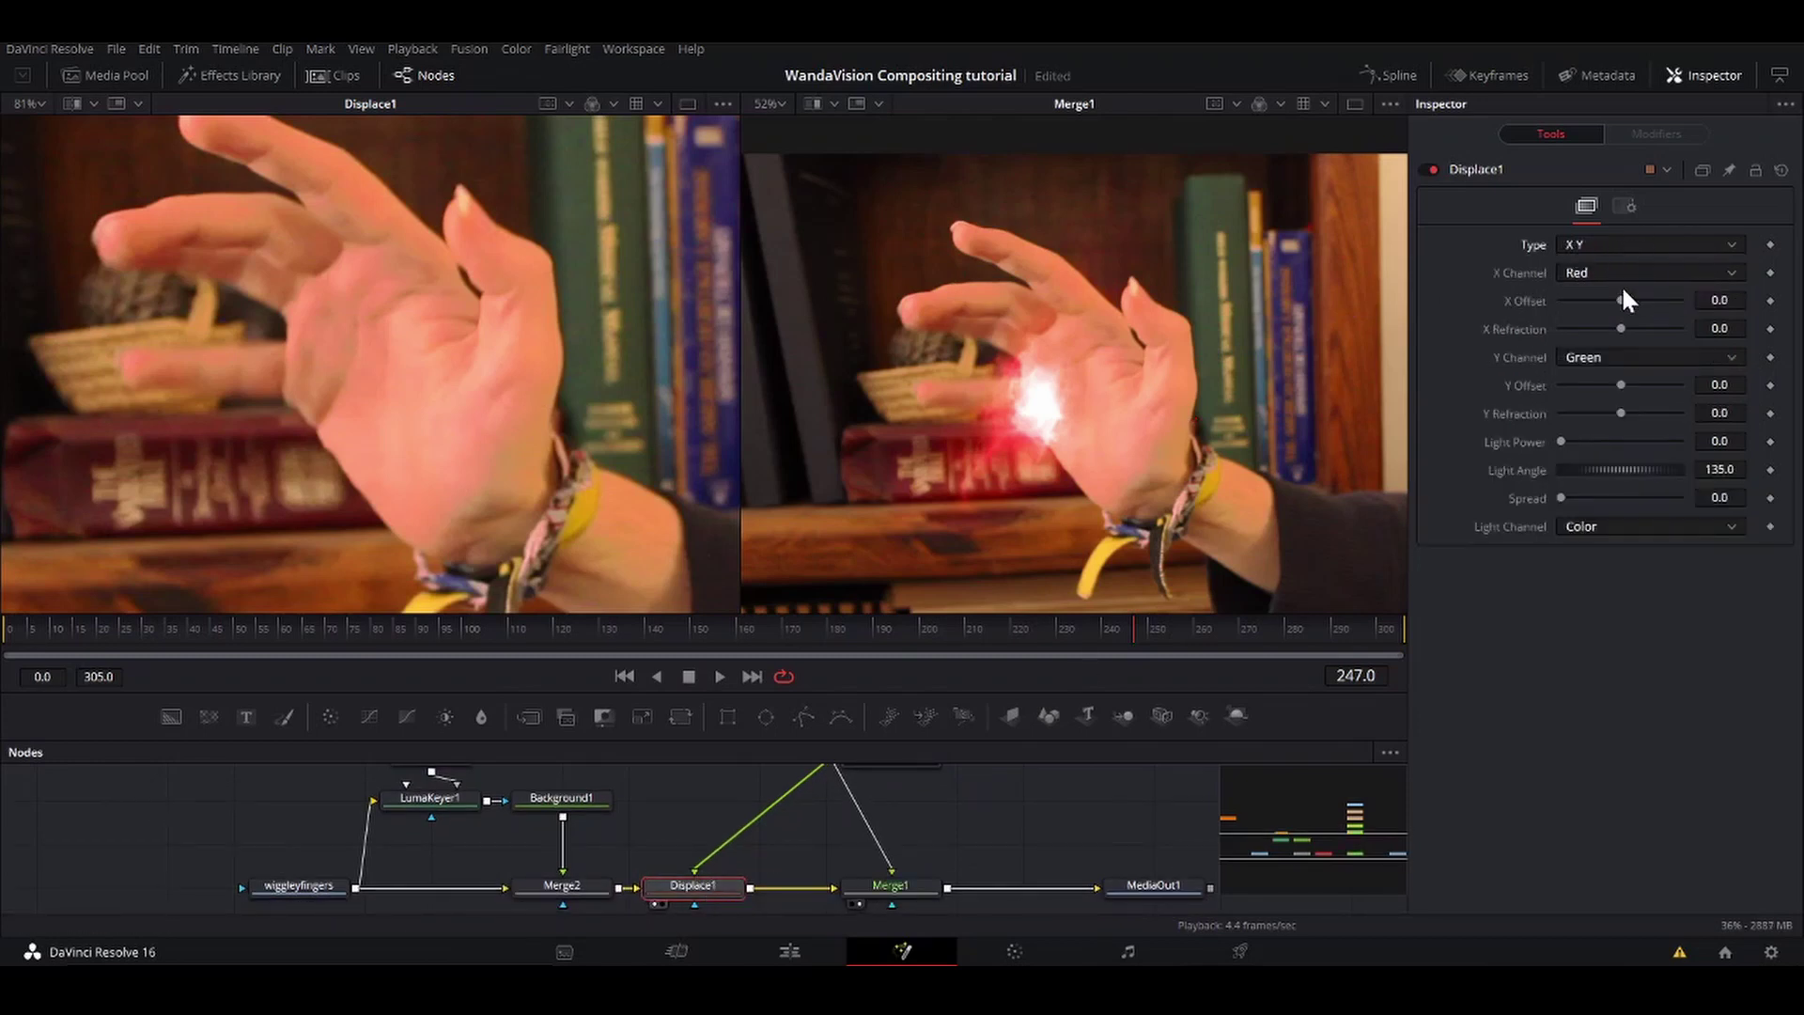
left_click_drag(1622, 325, 1625, 324)
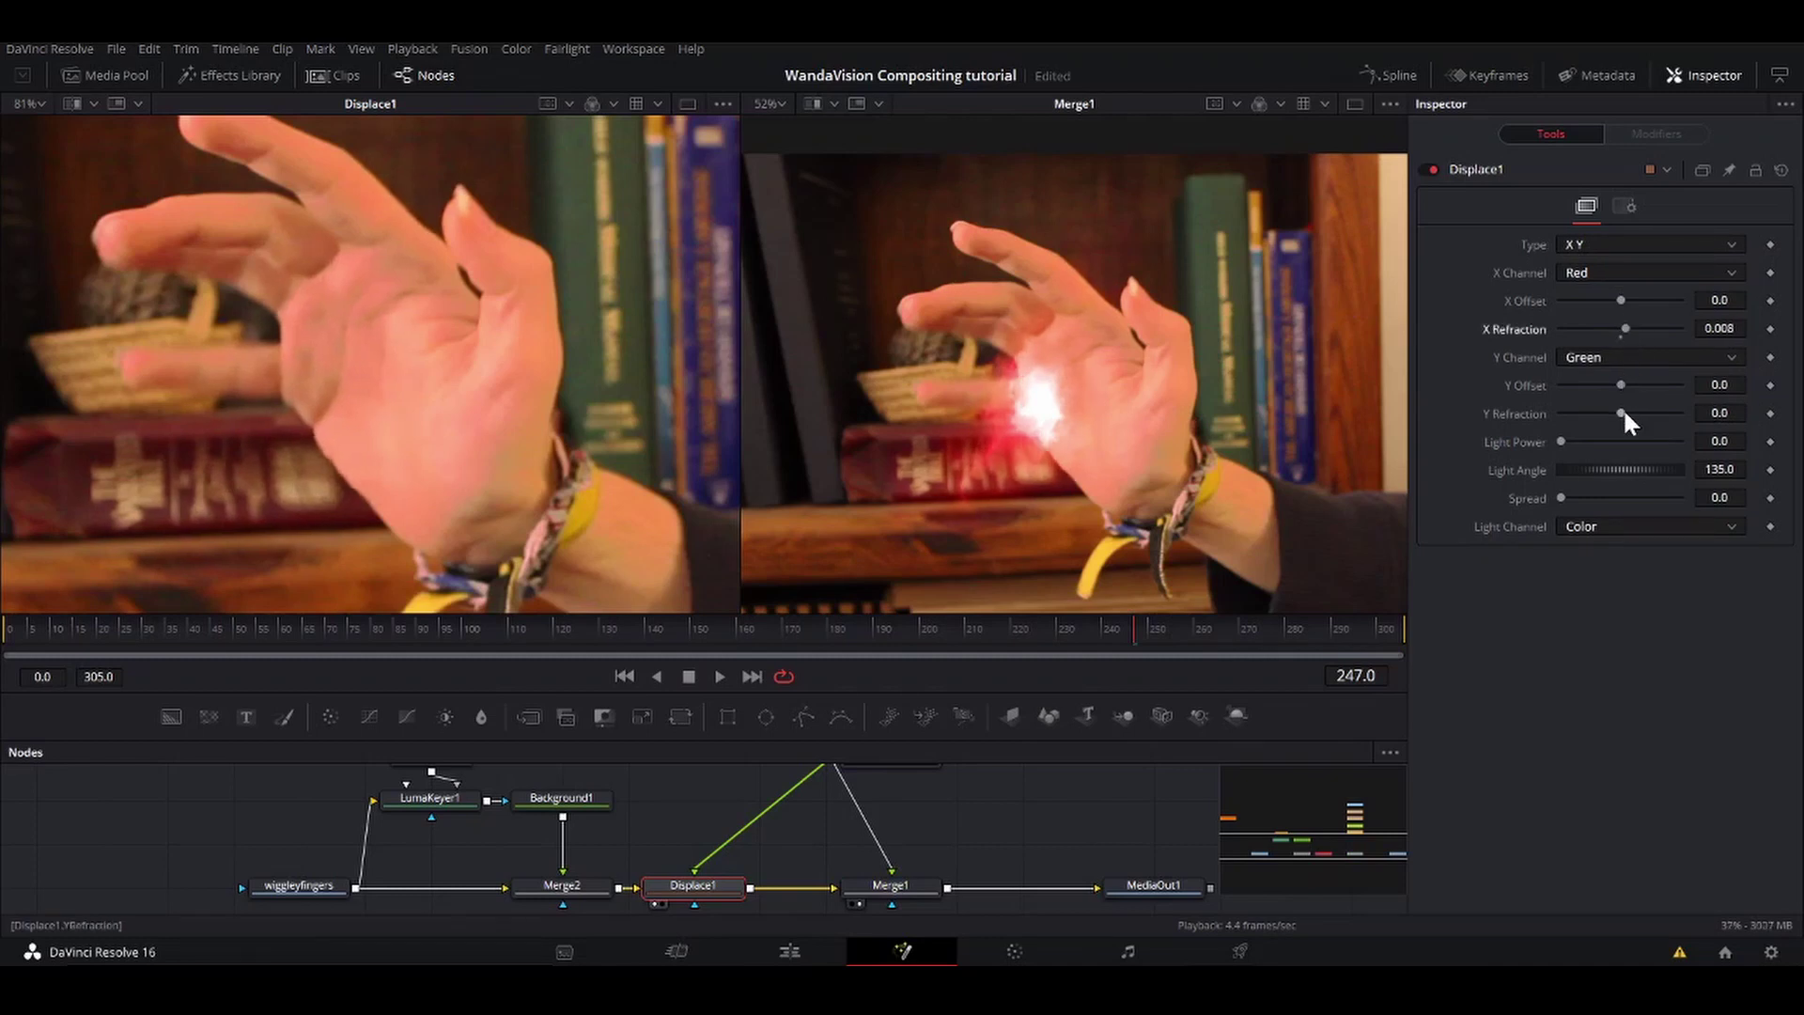
left_click_drag(1623, 414, 1616, 413)
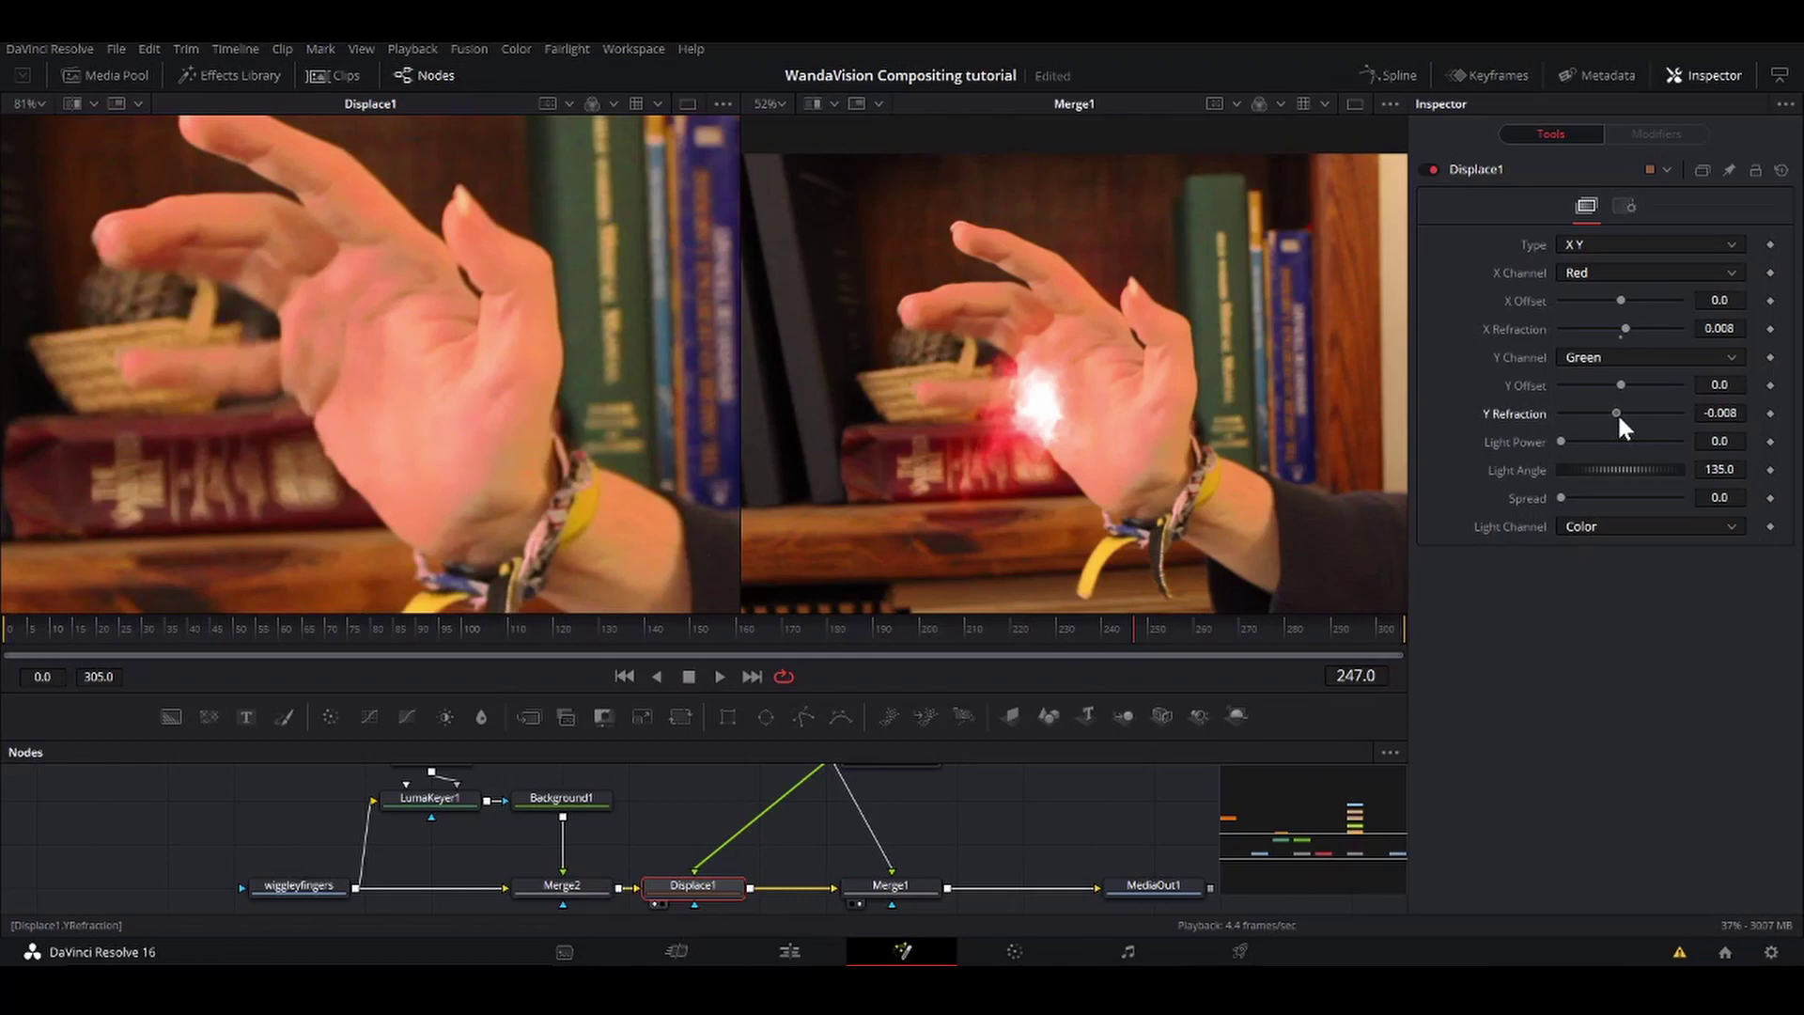
key("space")
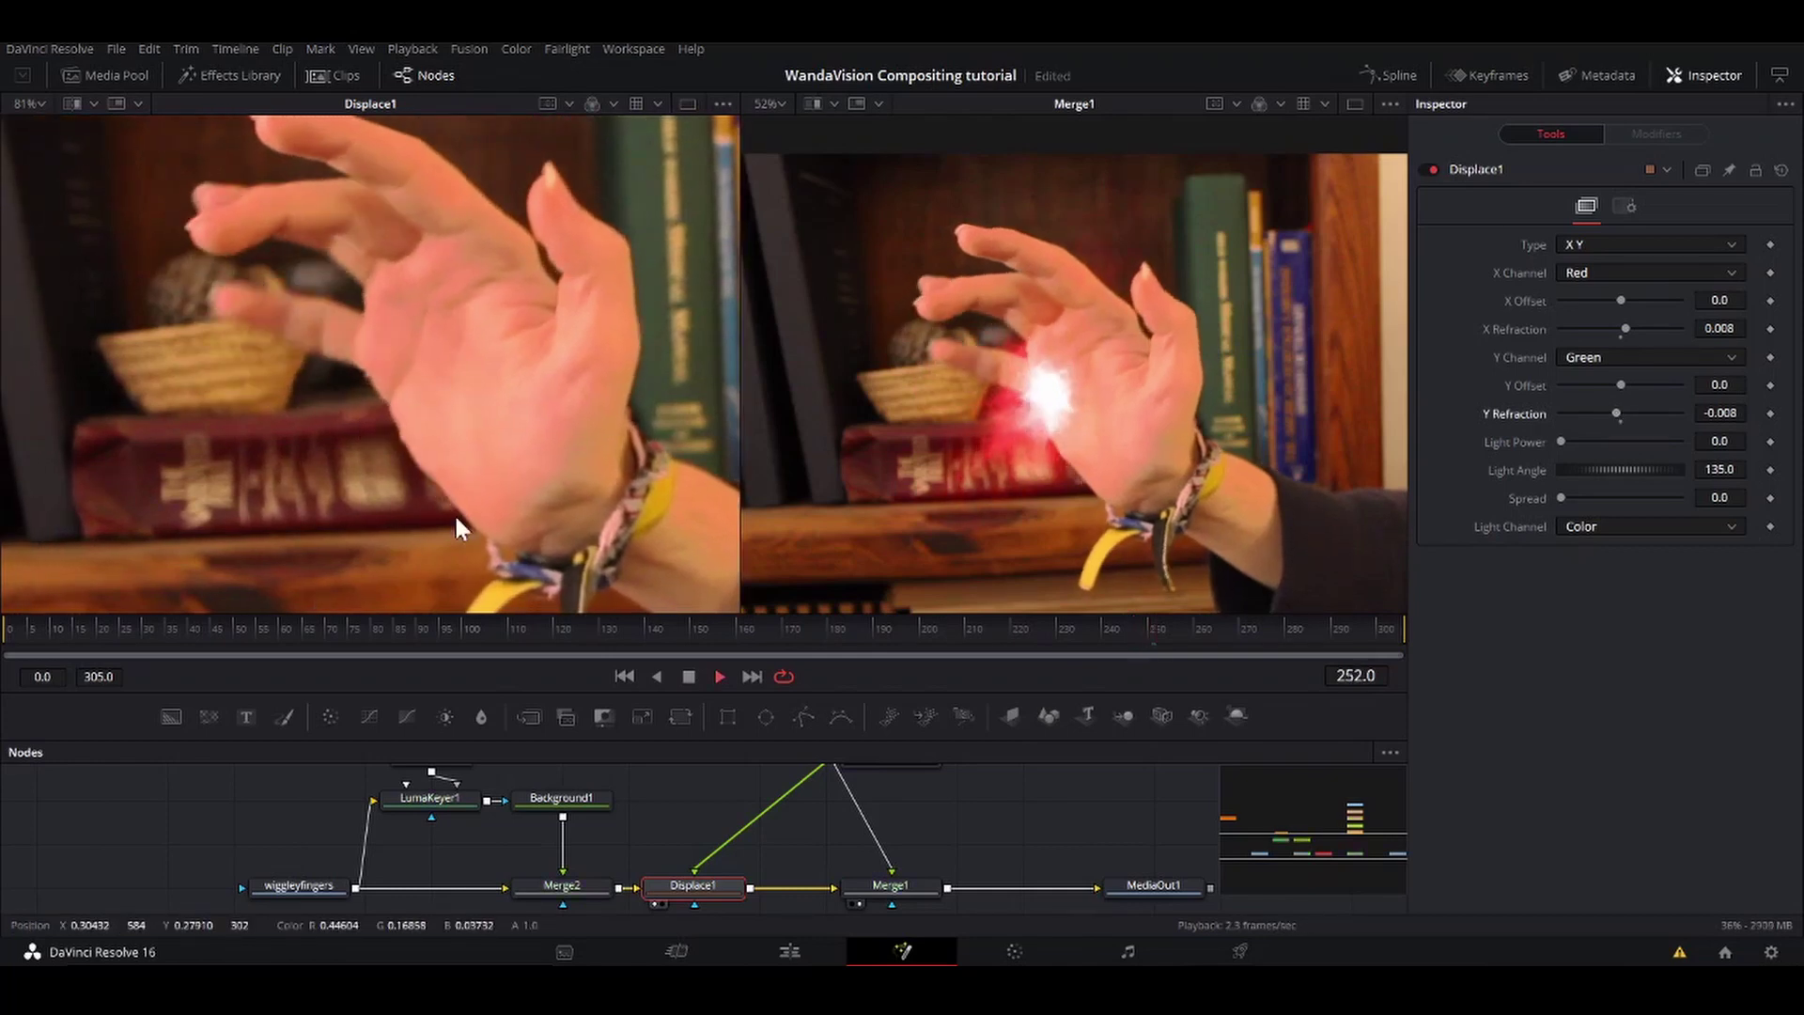
left_click(321, 628)
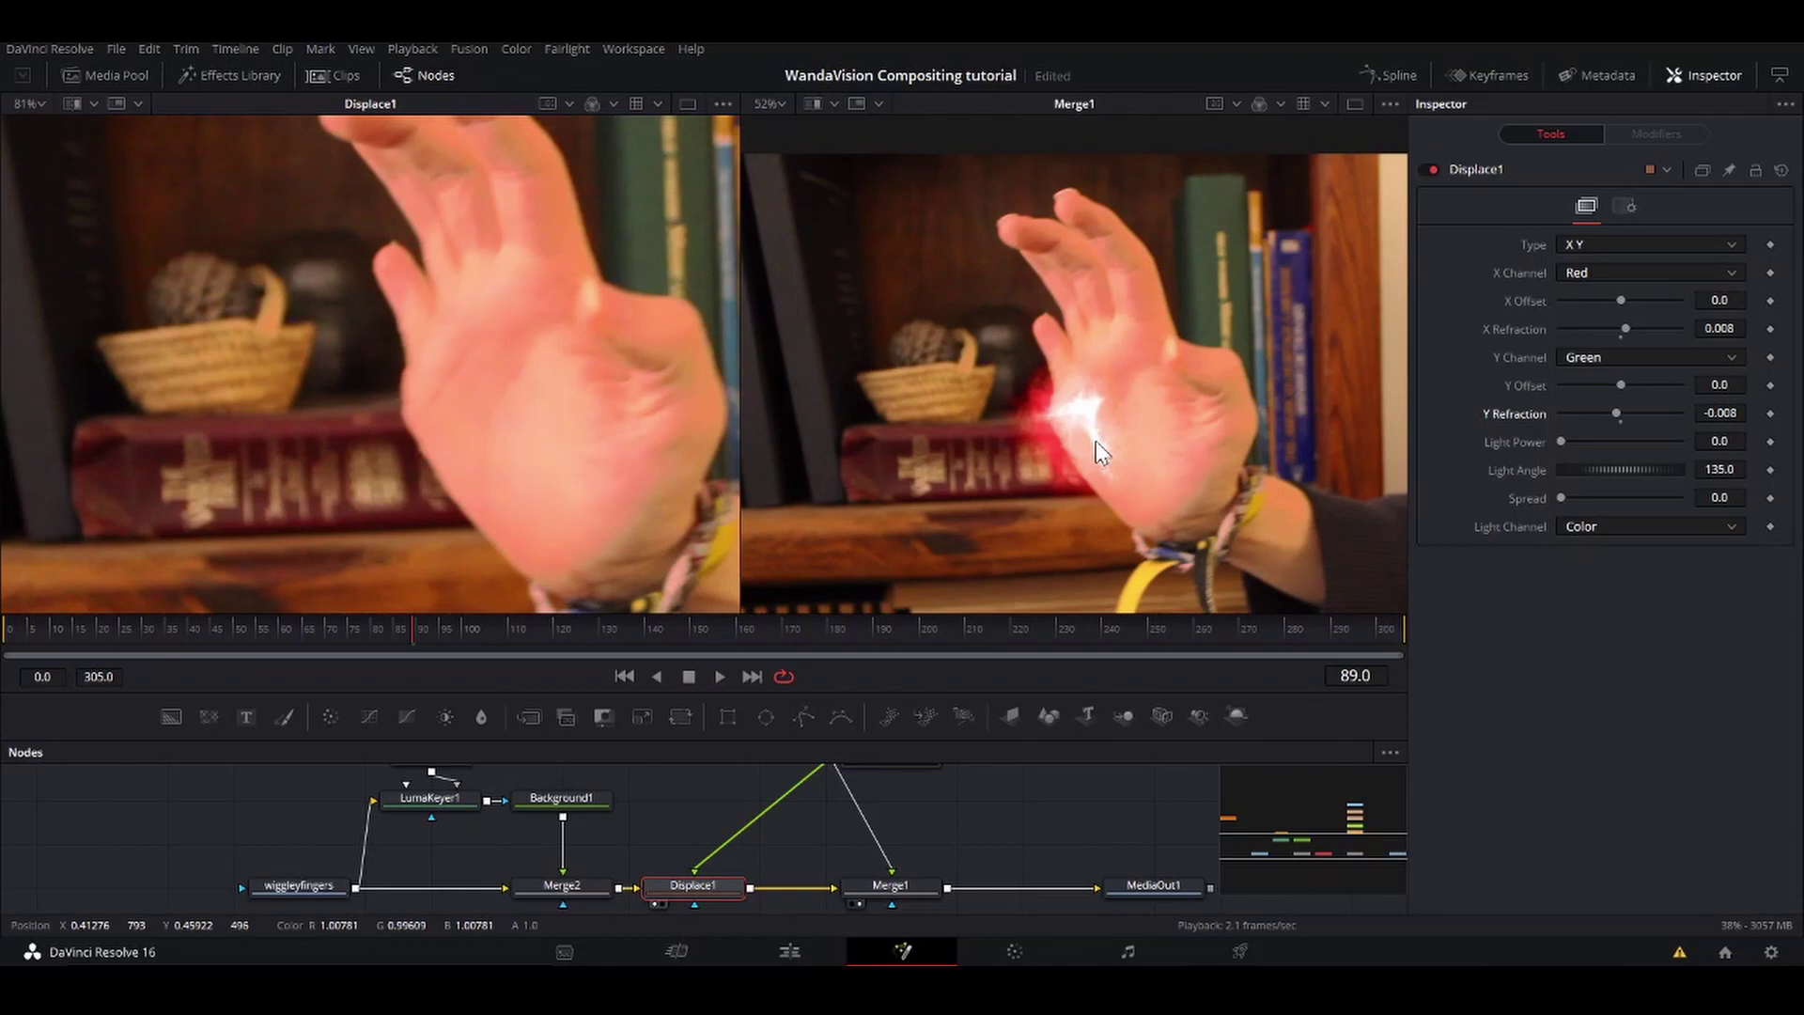
Step: Insert a Soft Glow node between Blur1 and Merge1 and view its output
scroll(1095, 441, "up", 2)
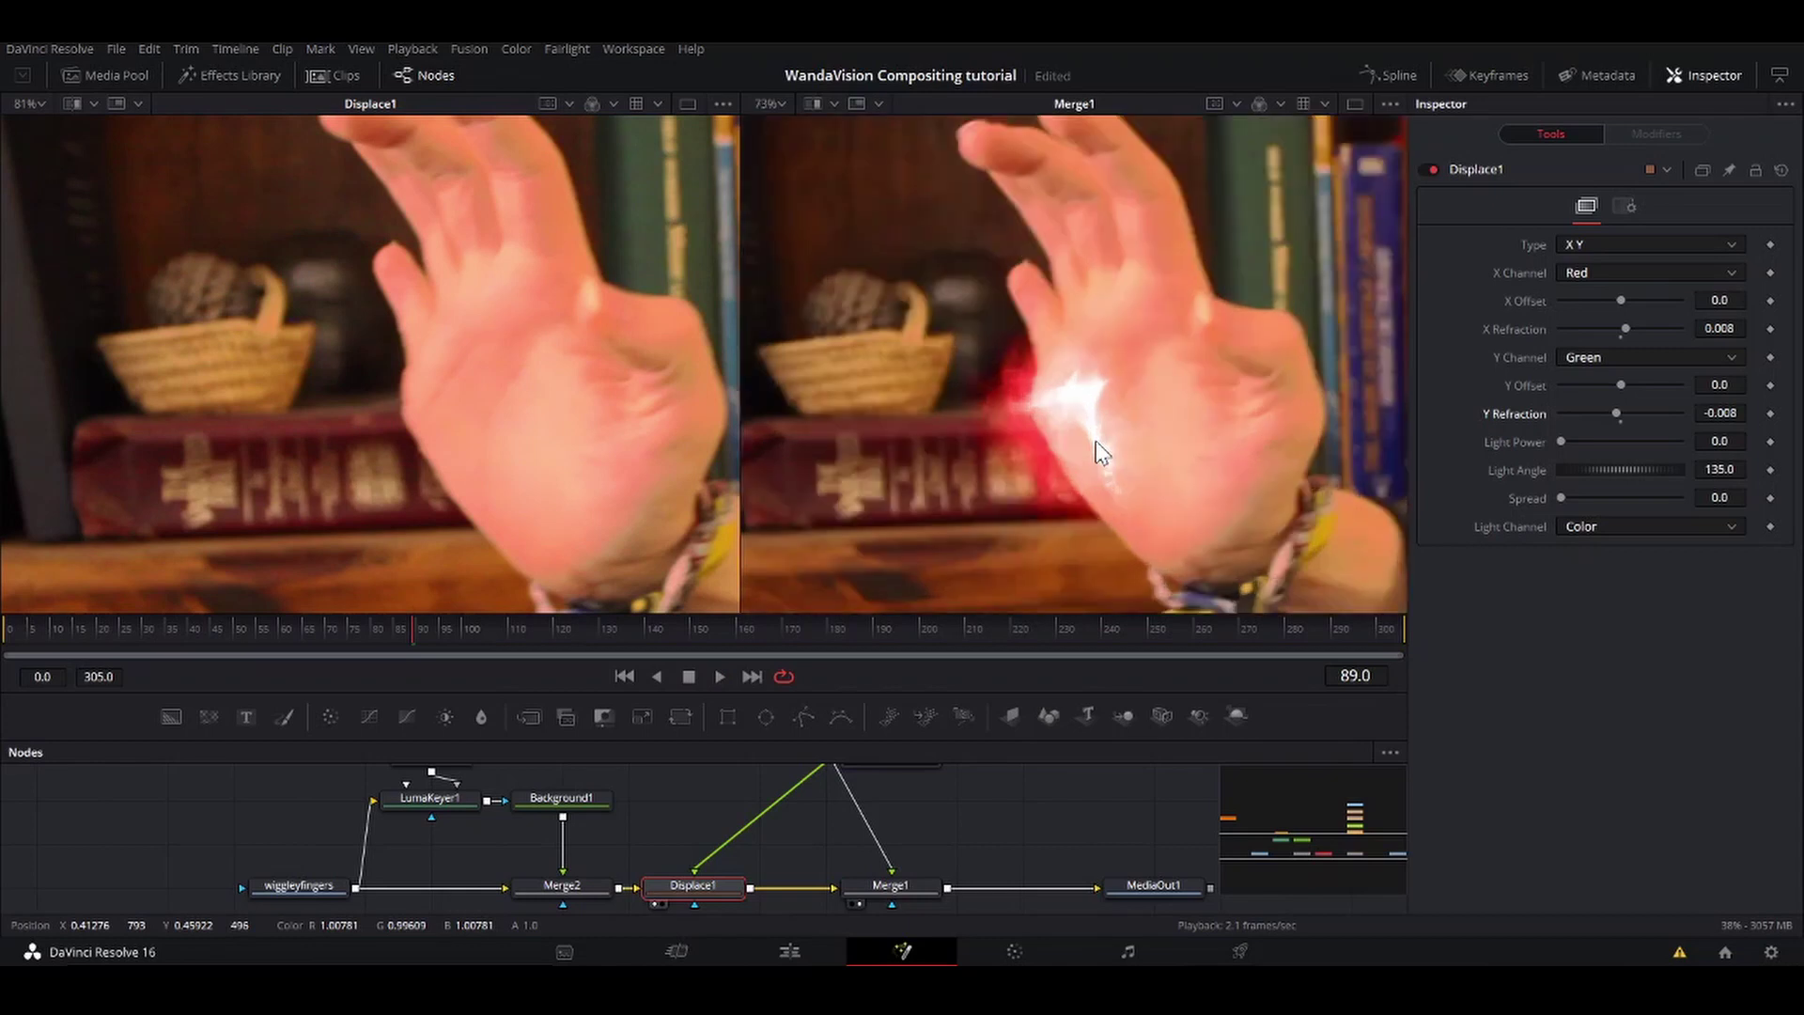
left_click(931, 825)
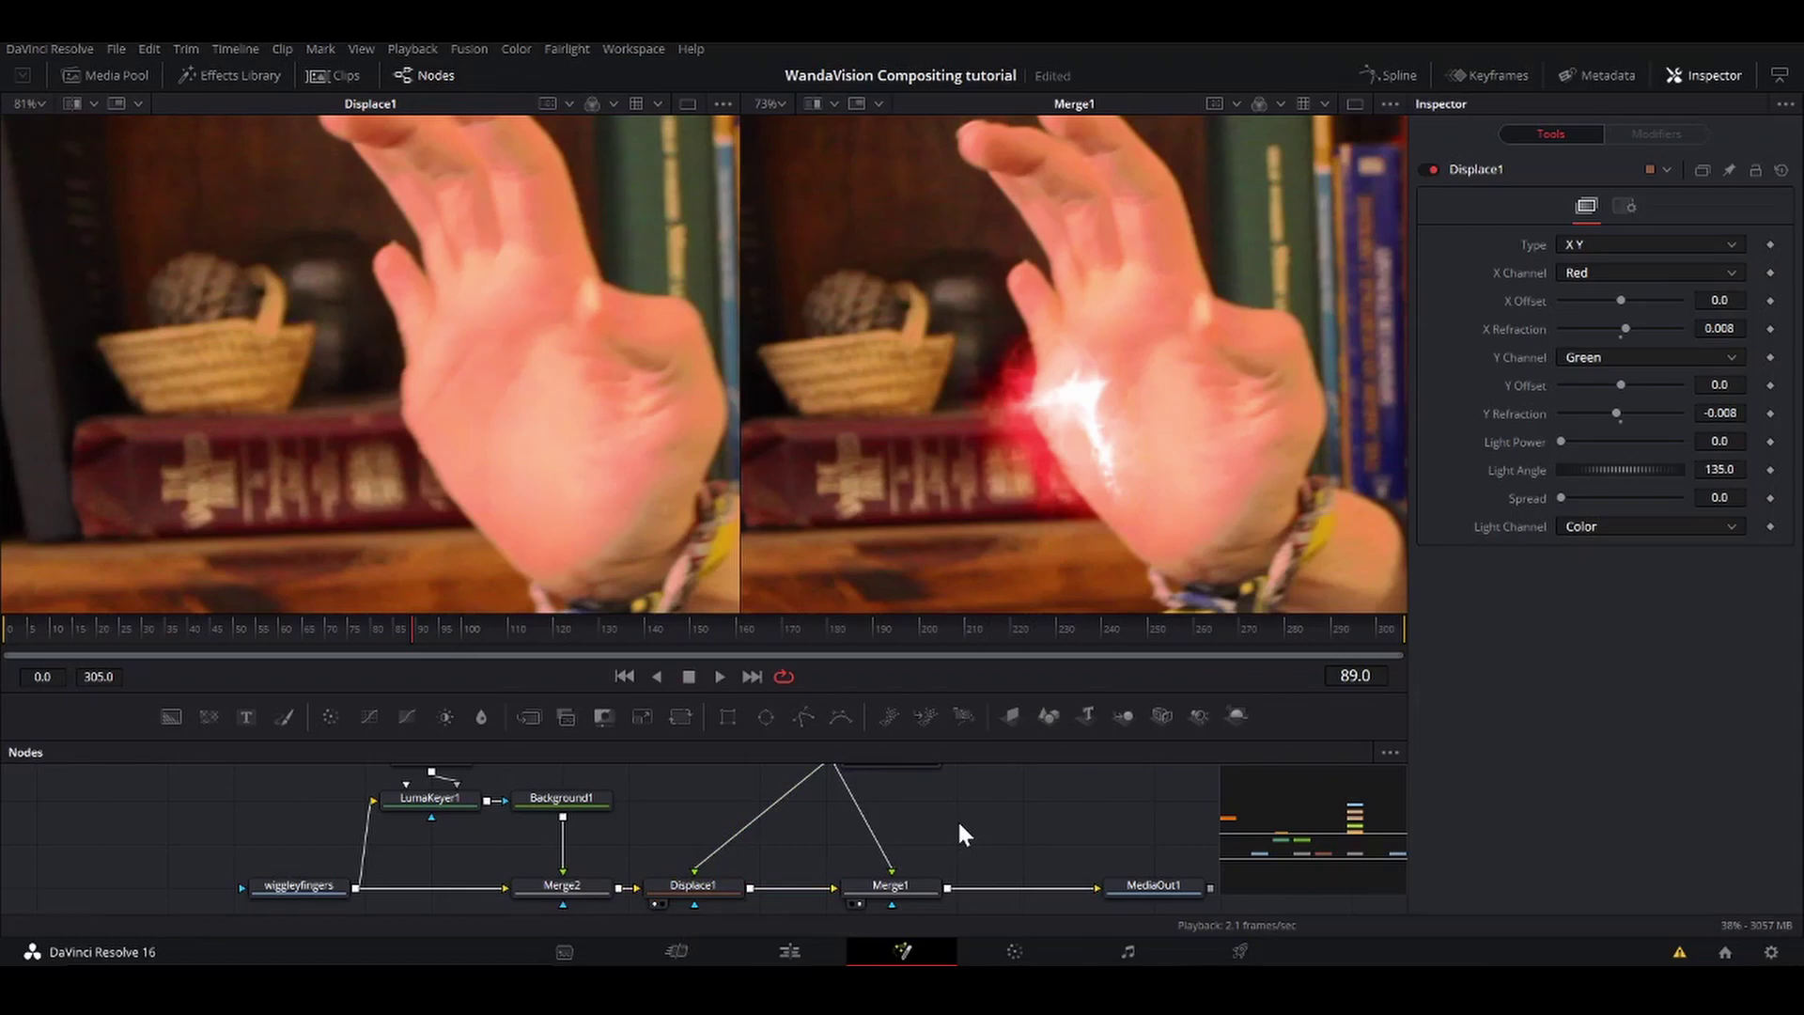
scroll(958, 825, "up", 1)
key("shift+space")
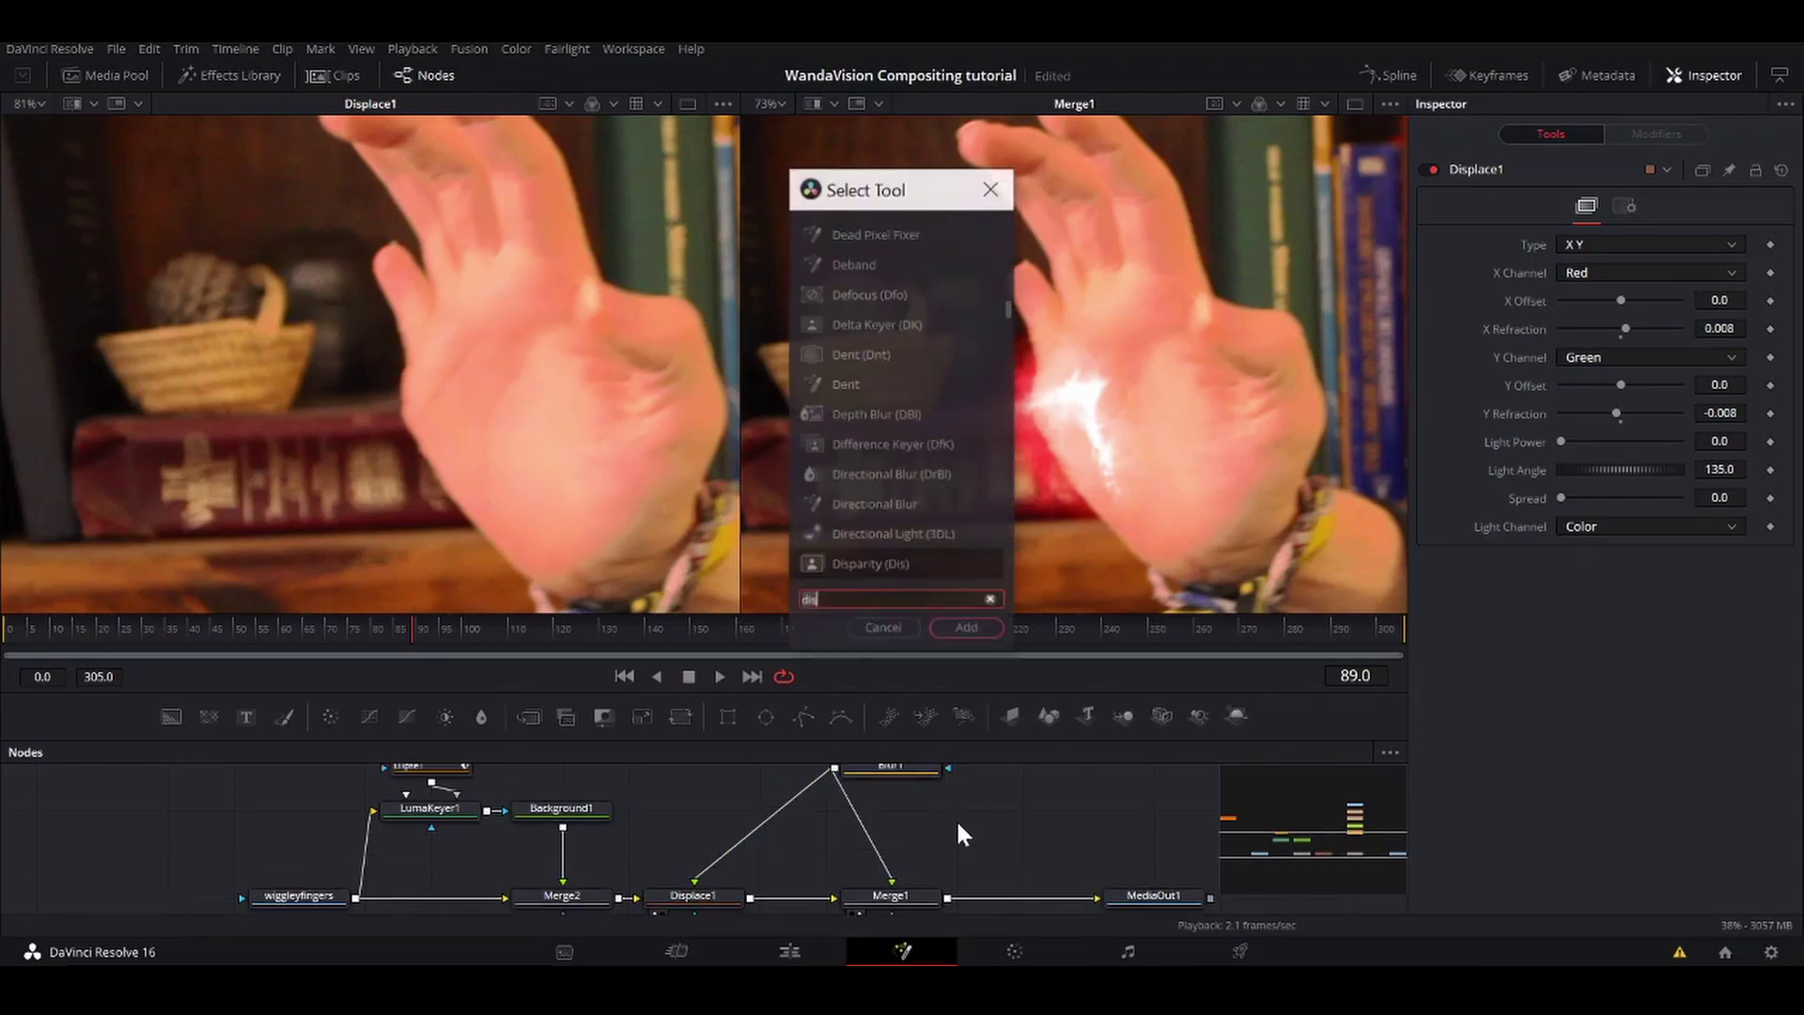
type("soft")
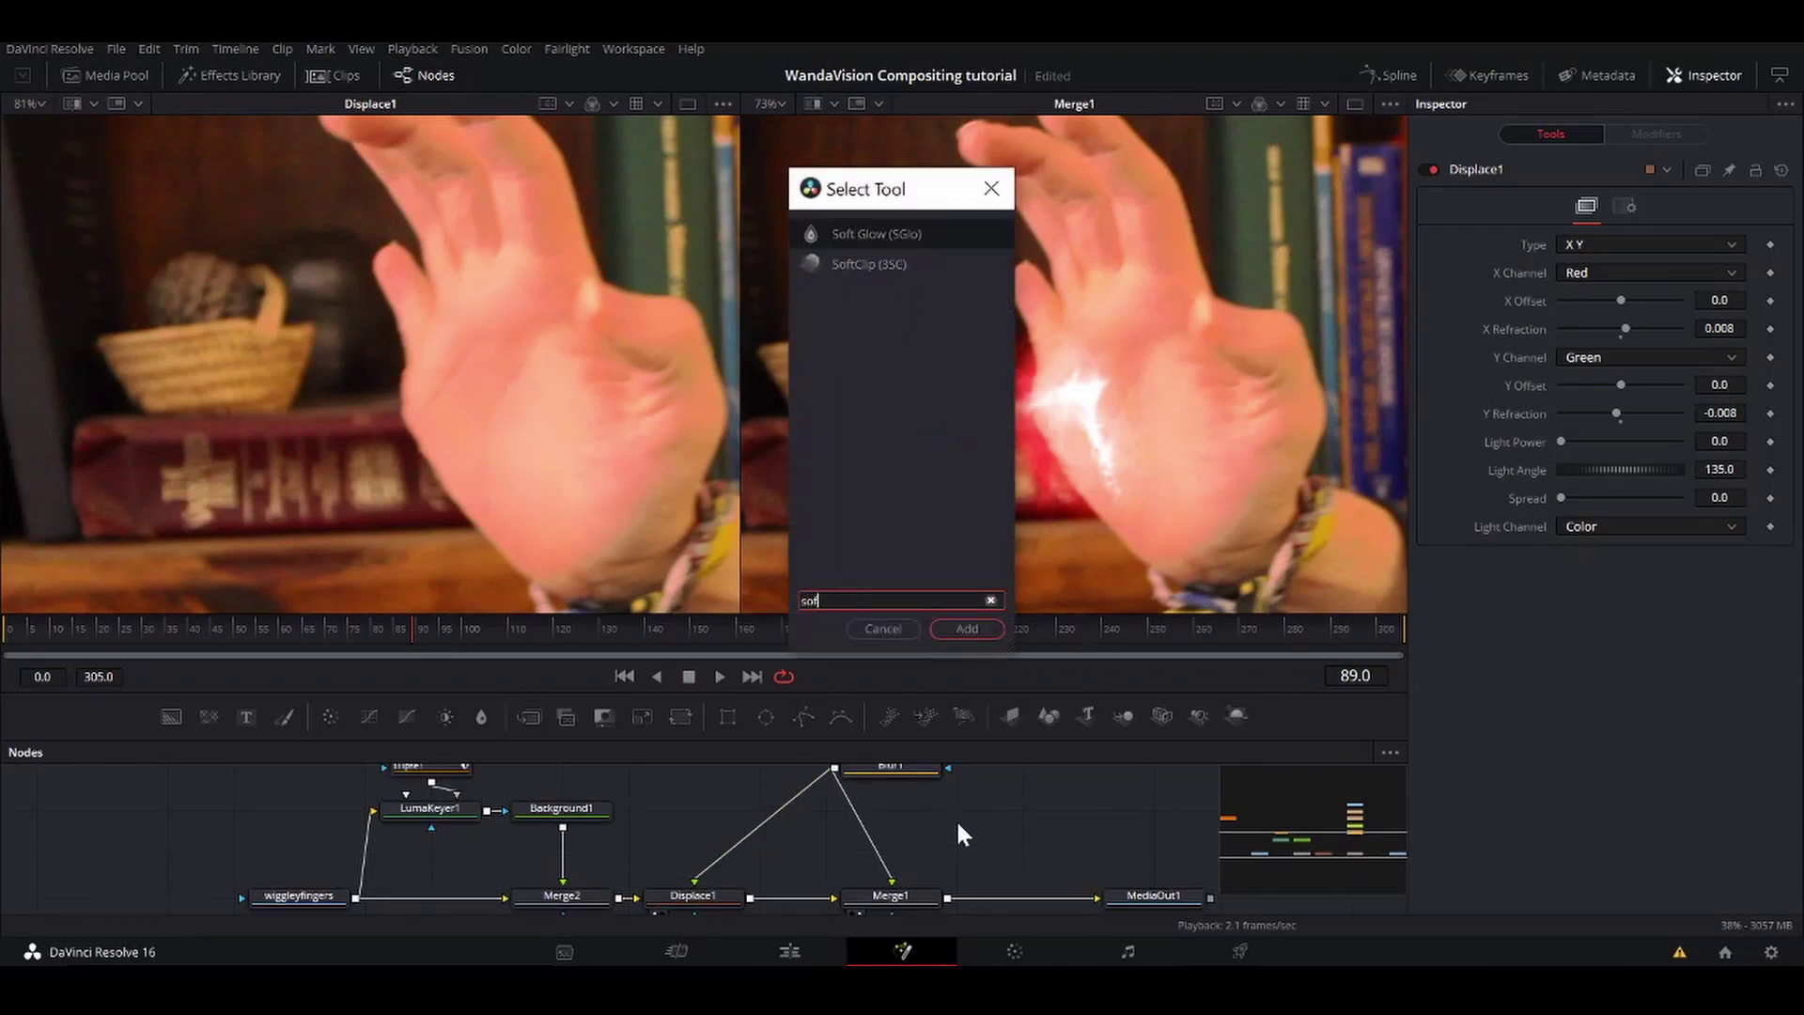
key("Return")
left_click_drag(968, 865, 891, 818)
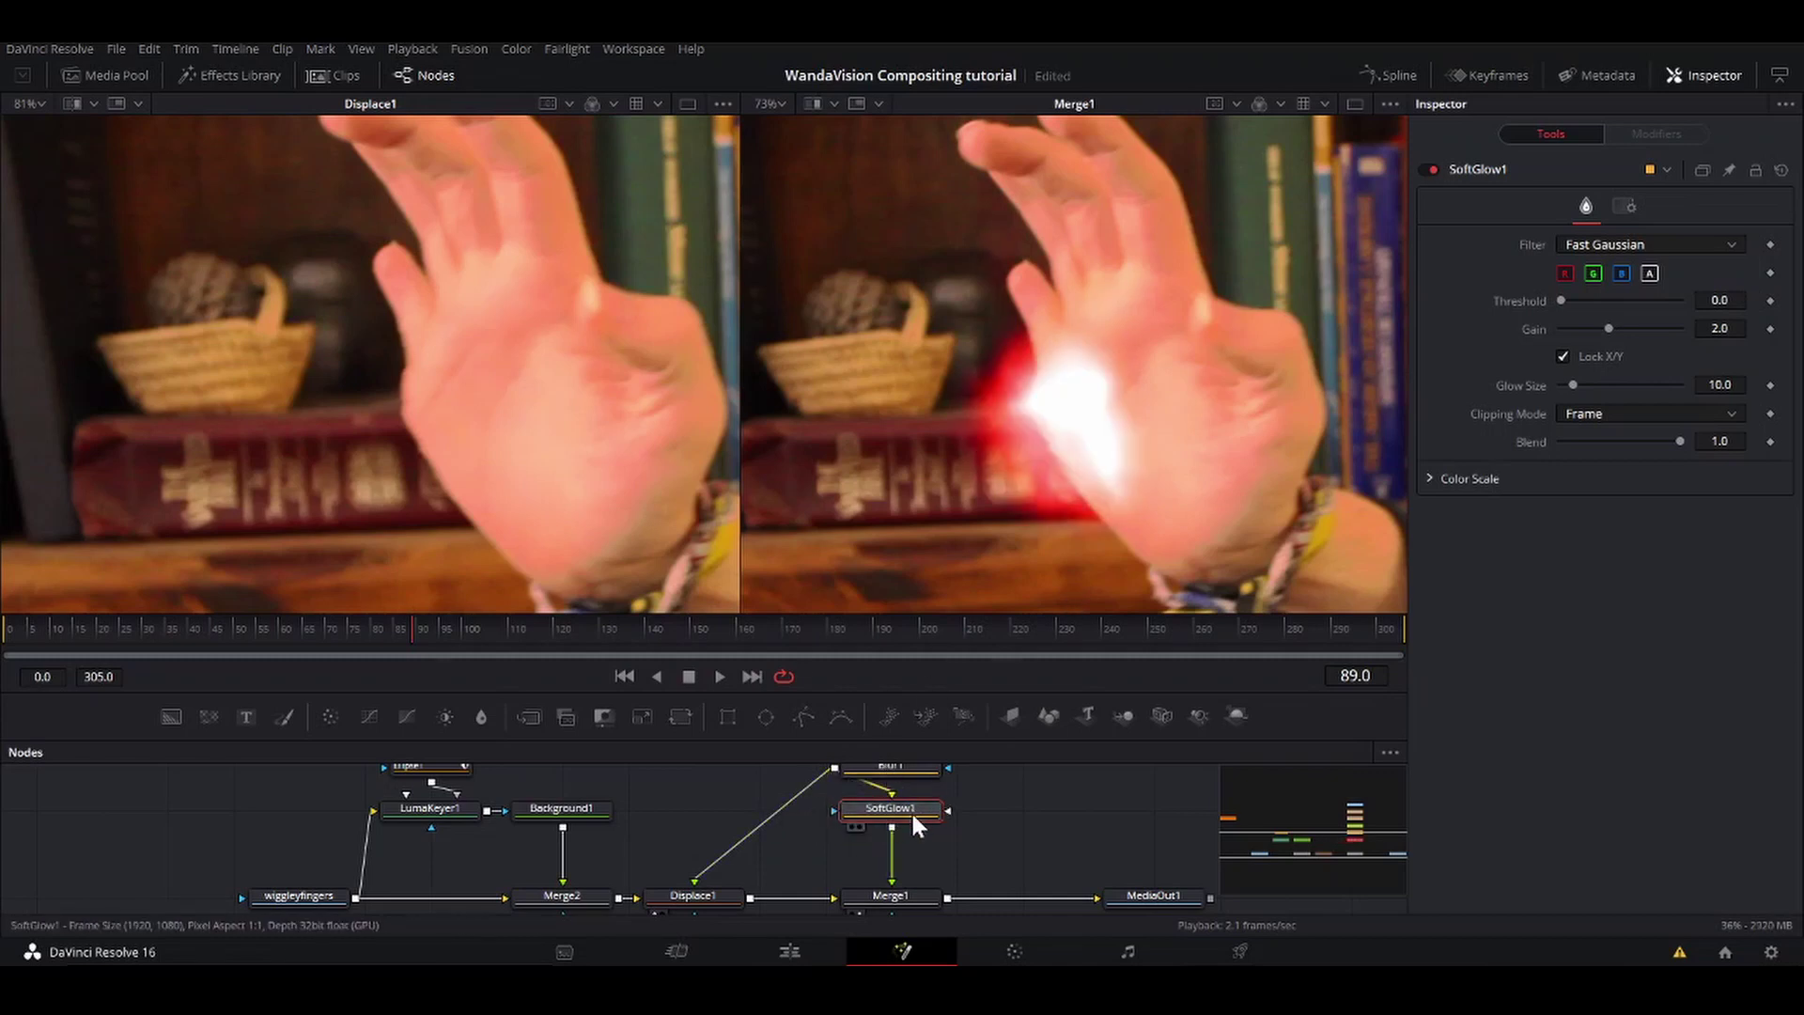
key("1")
Step: Set SoftGlow1's Glow Size to 0.0 and Gain to 1.575, comparing against Blur1
scroll(549, 449, "down", 2)
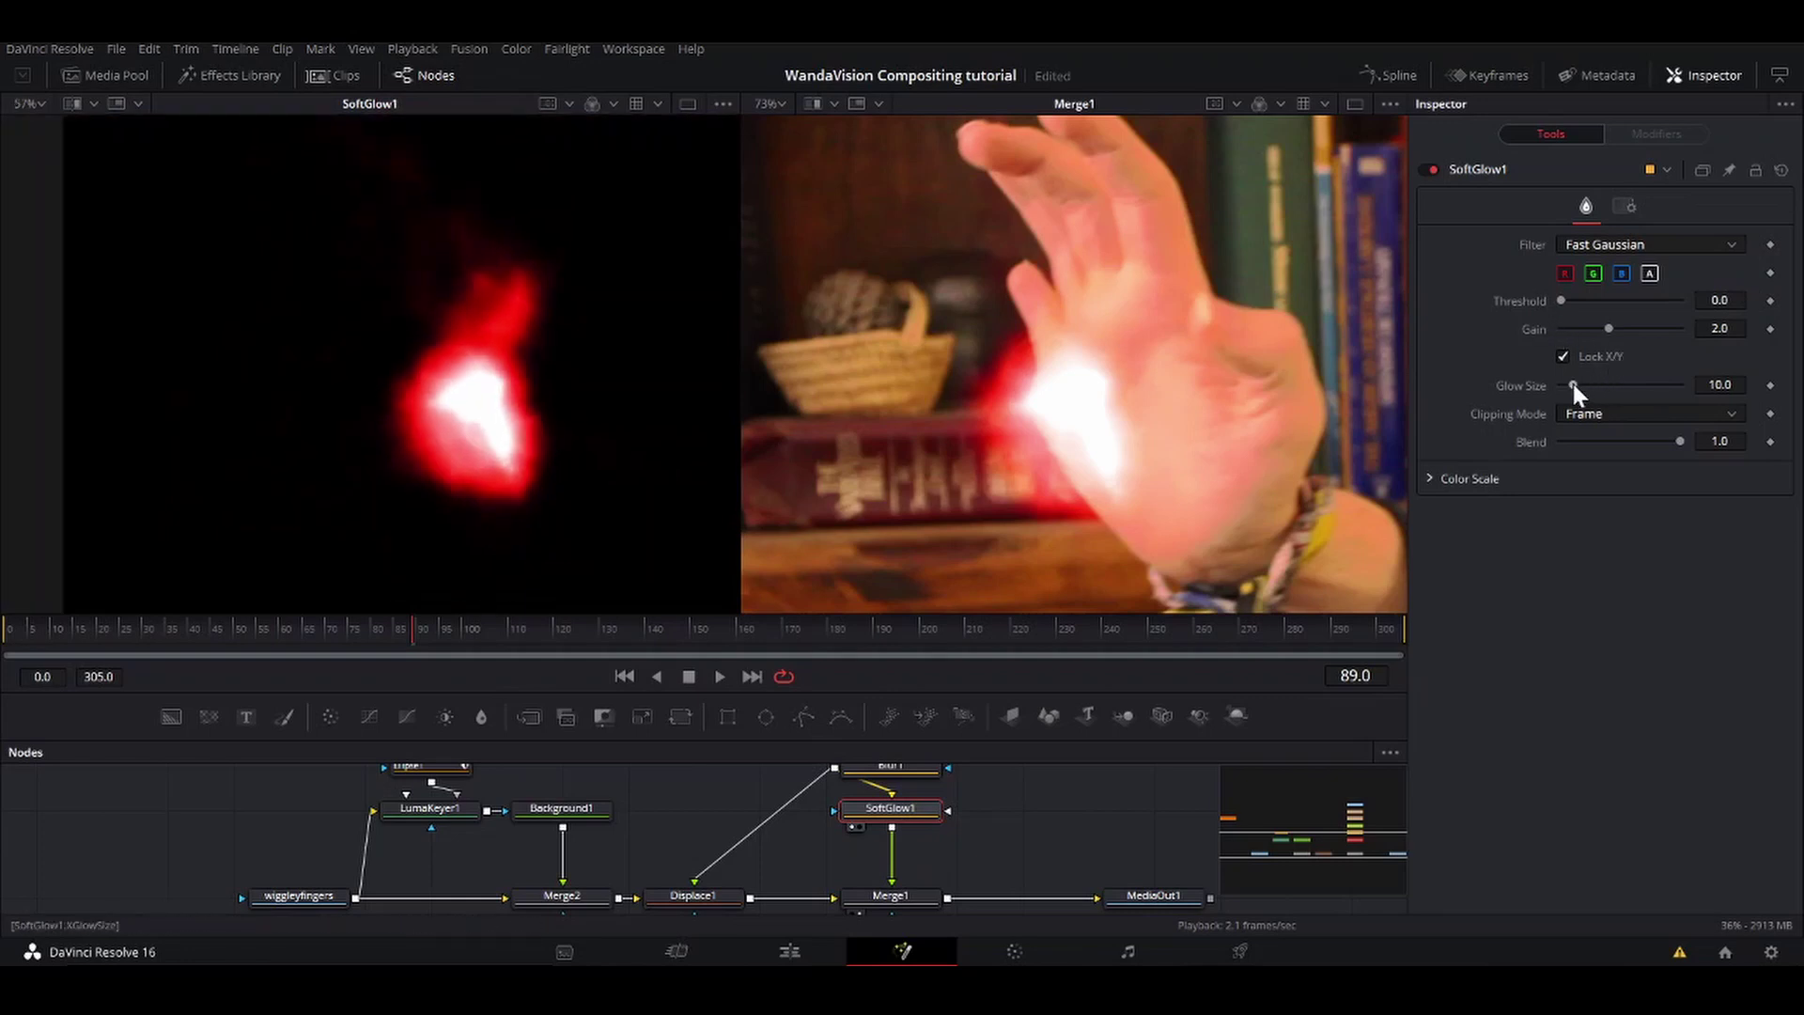
left_click_drag(1573, 384, 1558, 385)
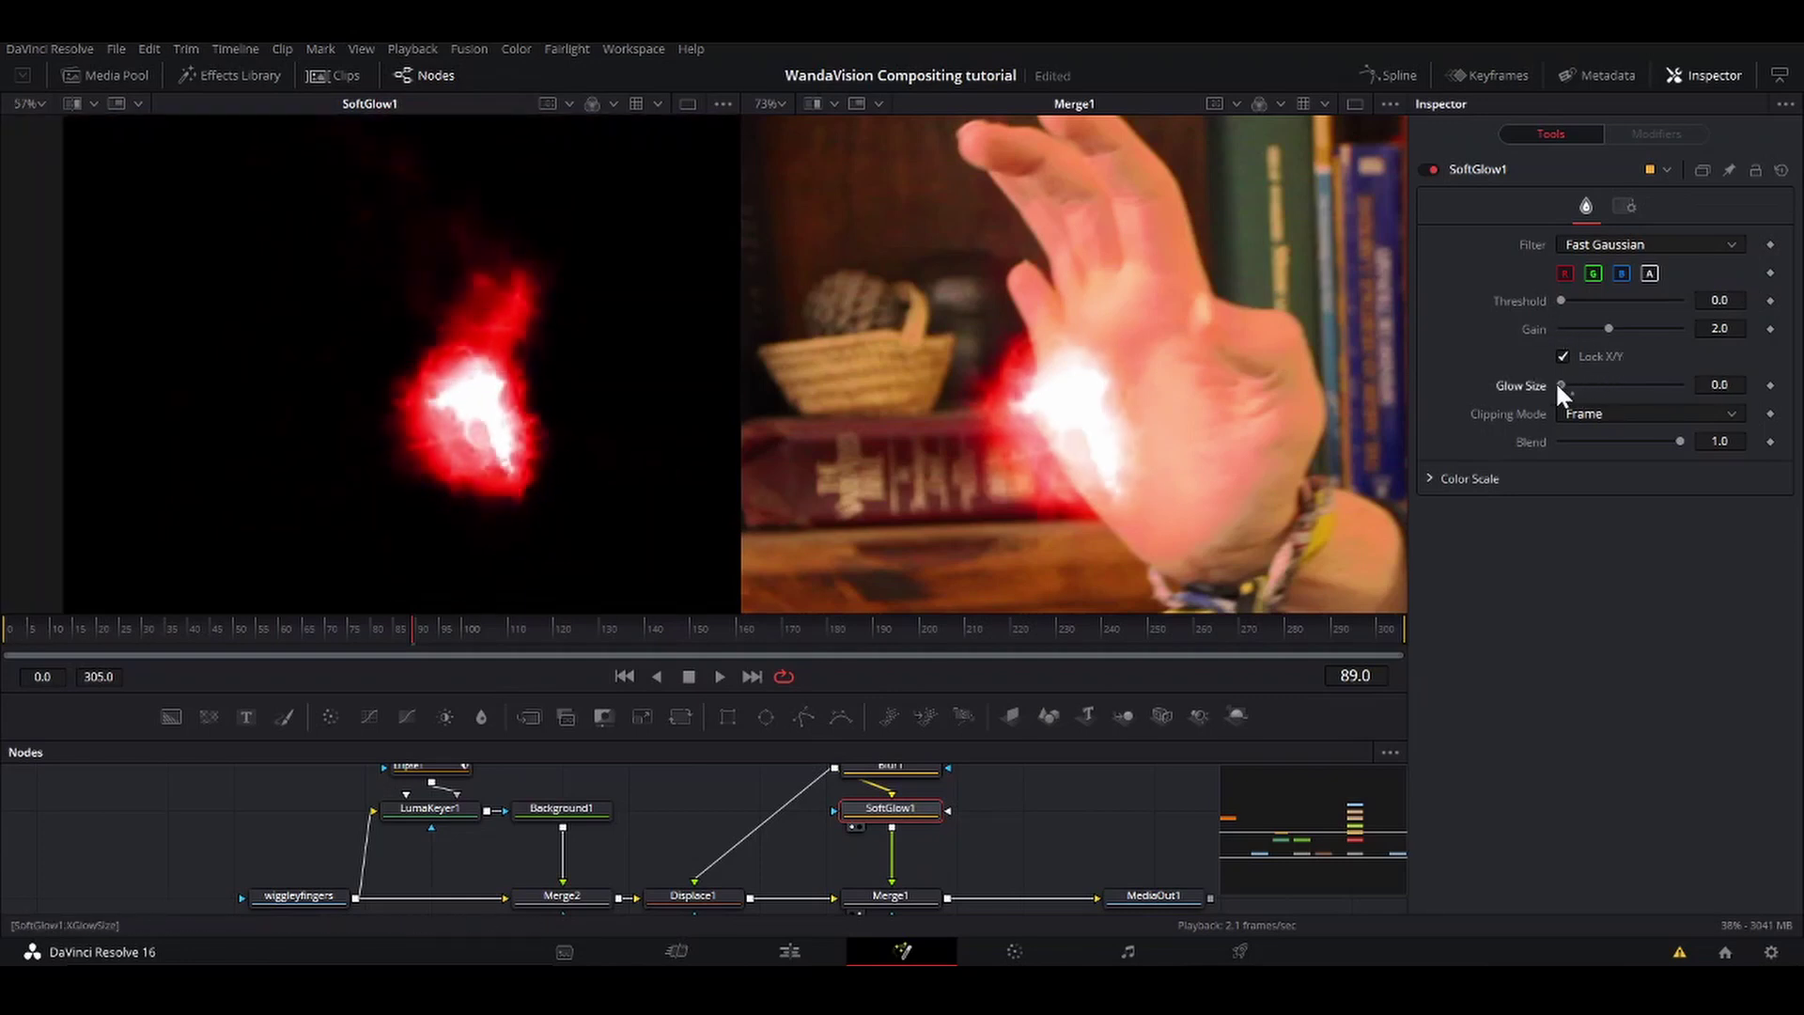
left_click_drag(1608, 328, 1598, 325)
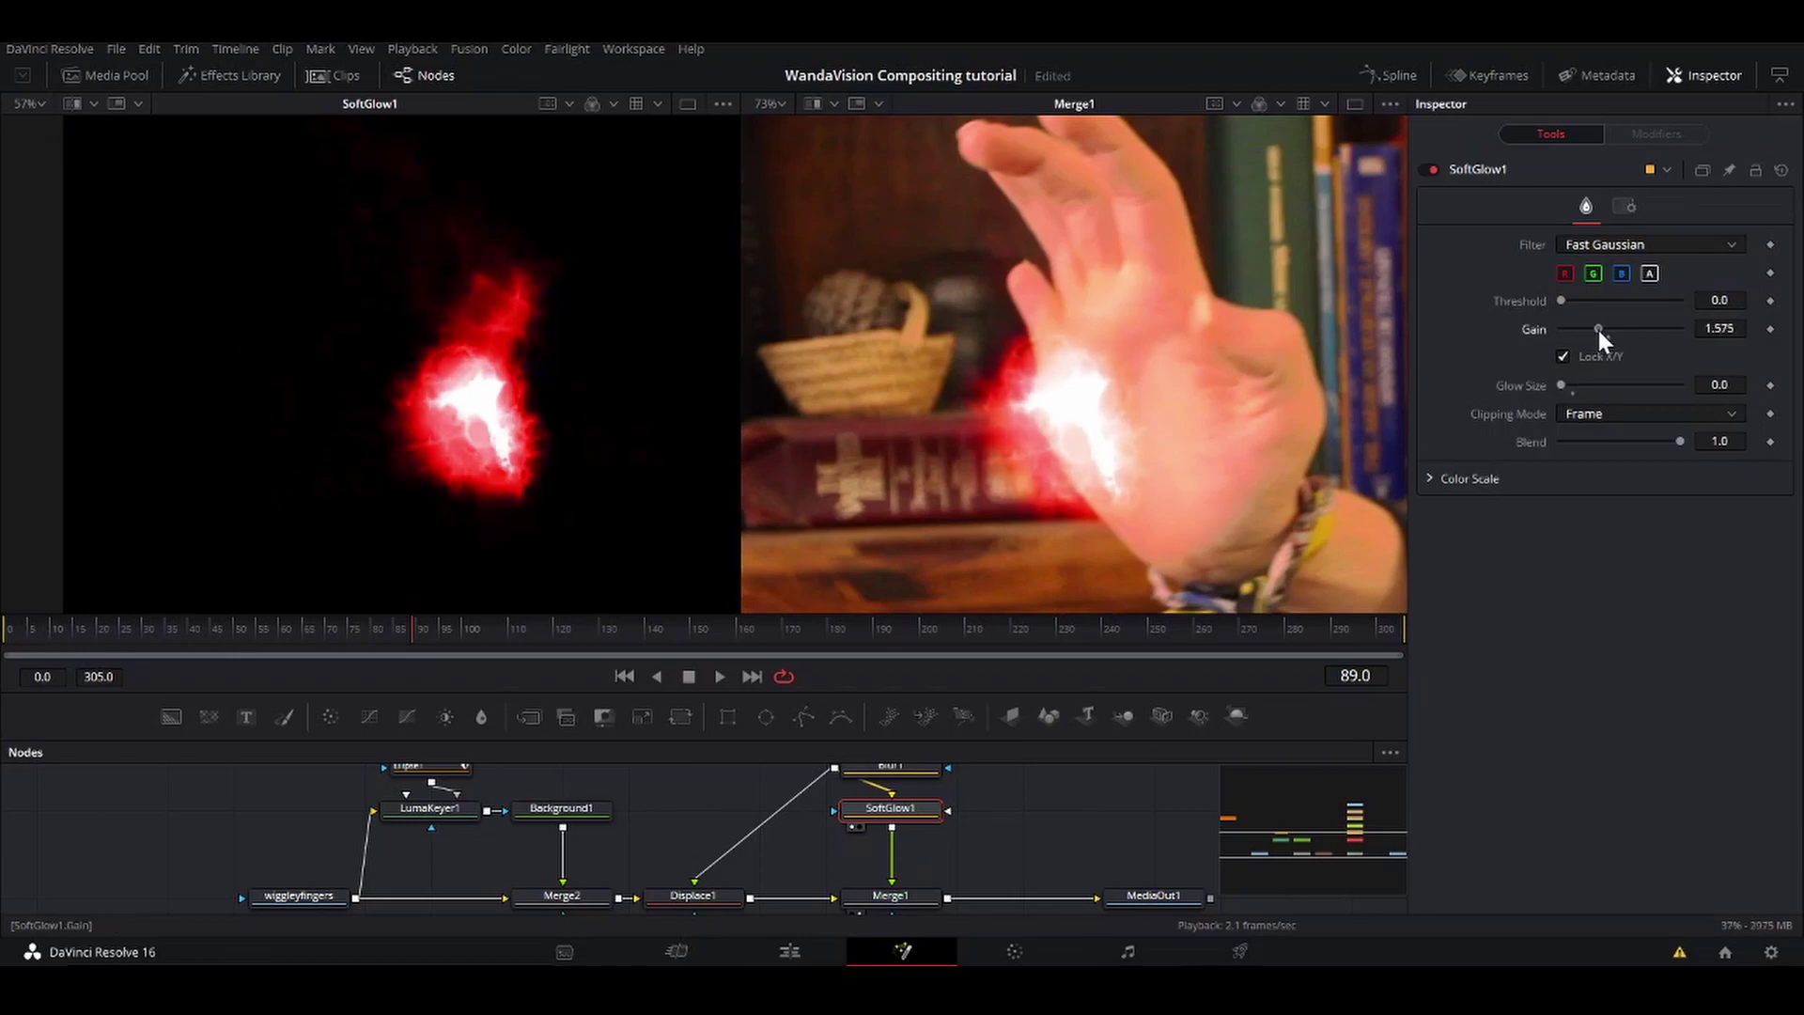
left_click(910, 765)
scroll(910, 767, "up", 1)
key("1")
left_click(908, 851)
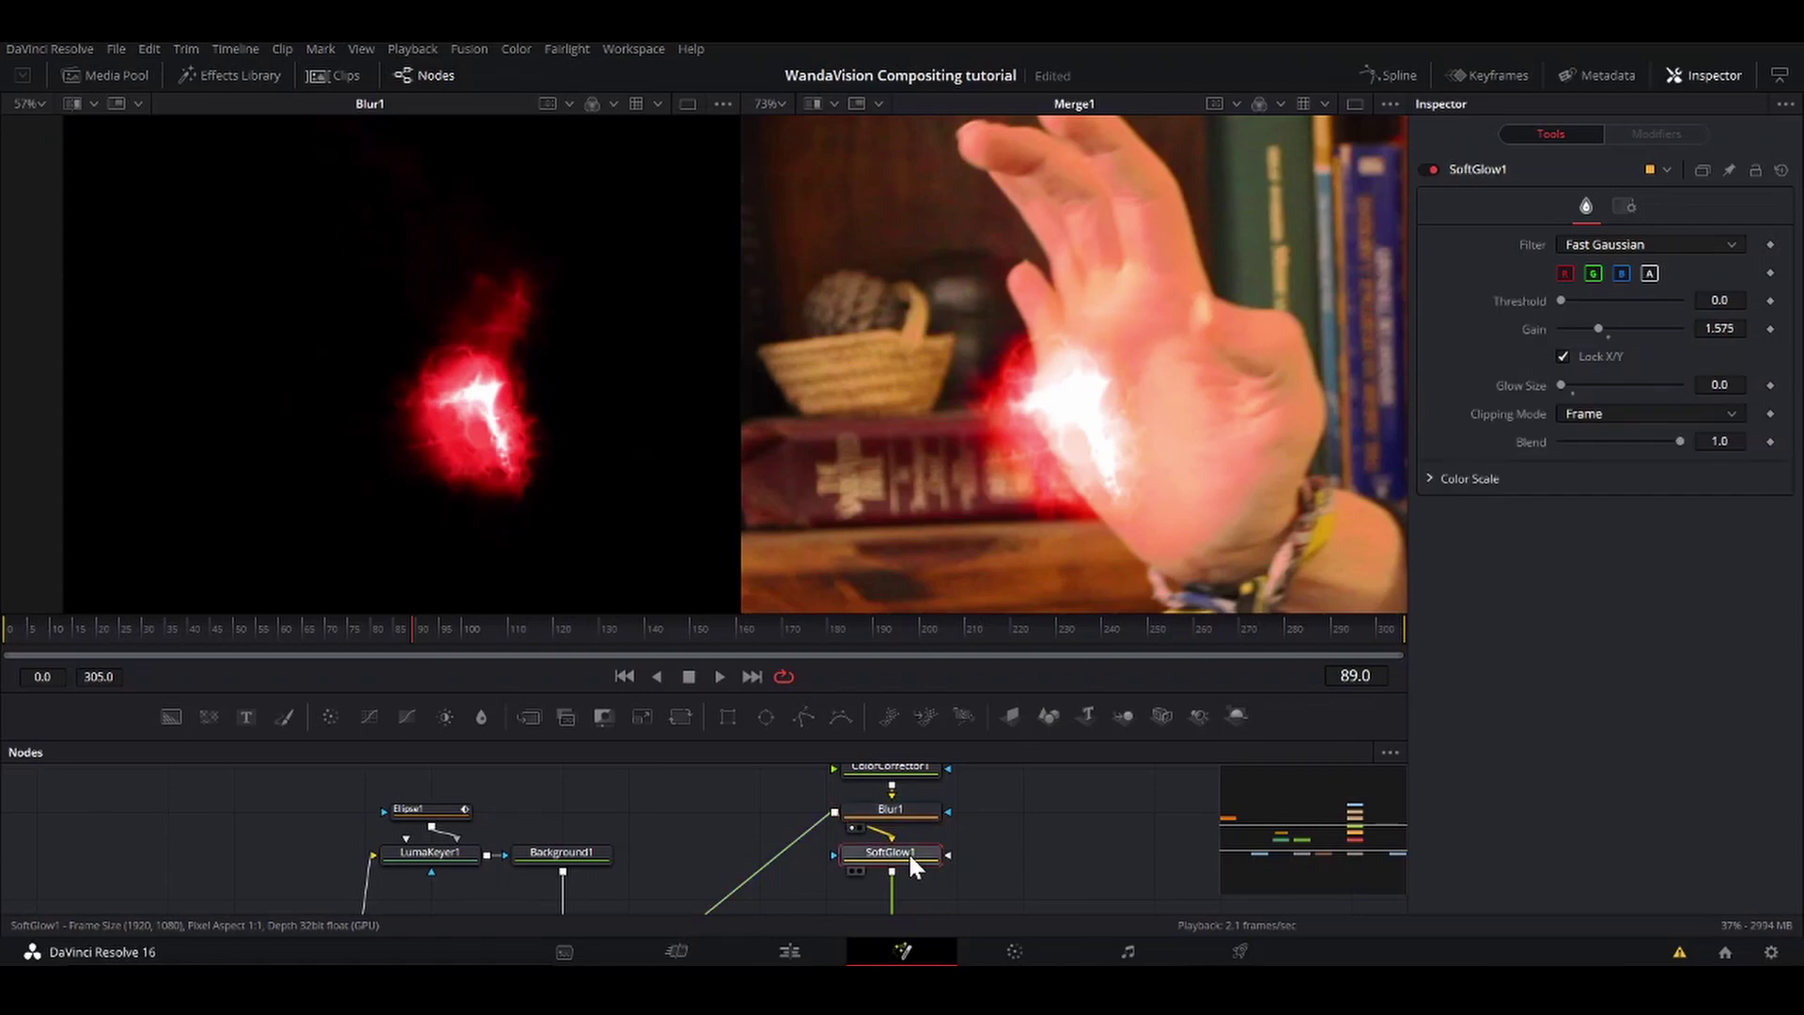
key("1")
scroll(996, 833, "down", 1)
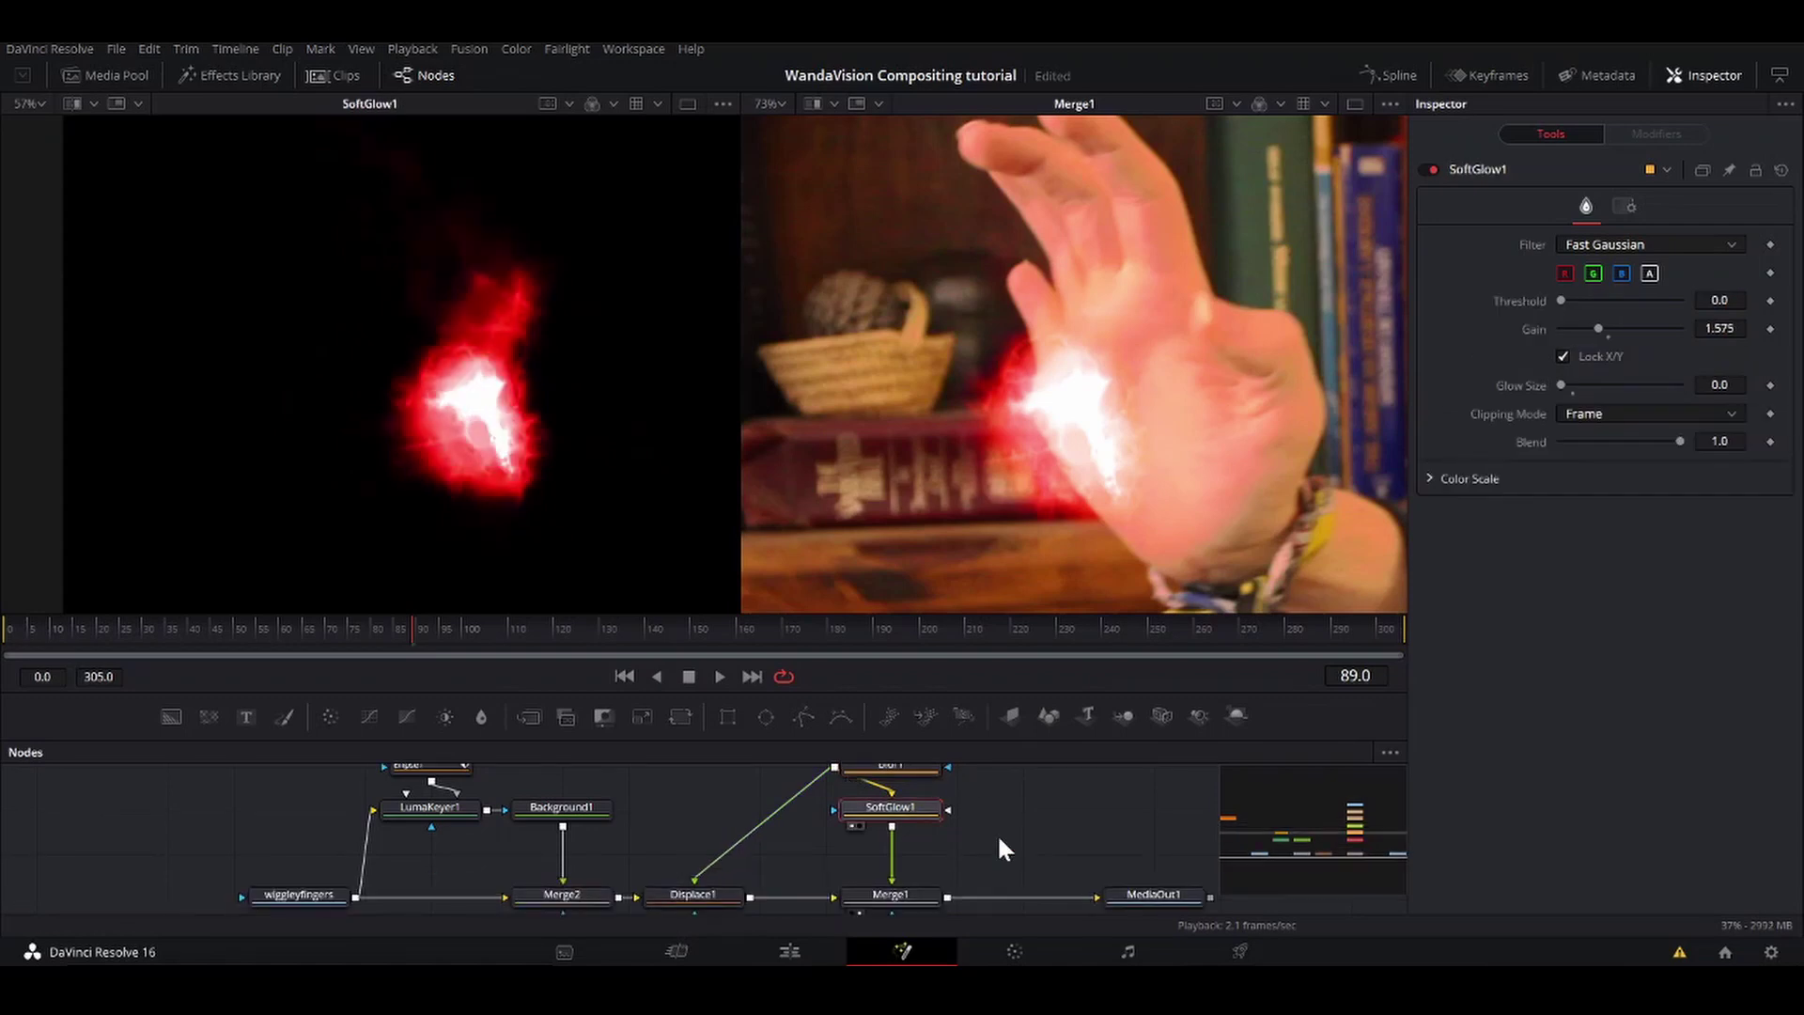
Step: Add a second Soft Glow below SoftGlow1 with Glow Size 44.1 and Gain 0.827
key("shift+space")
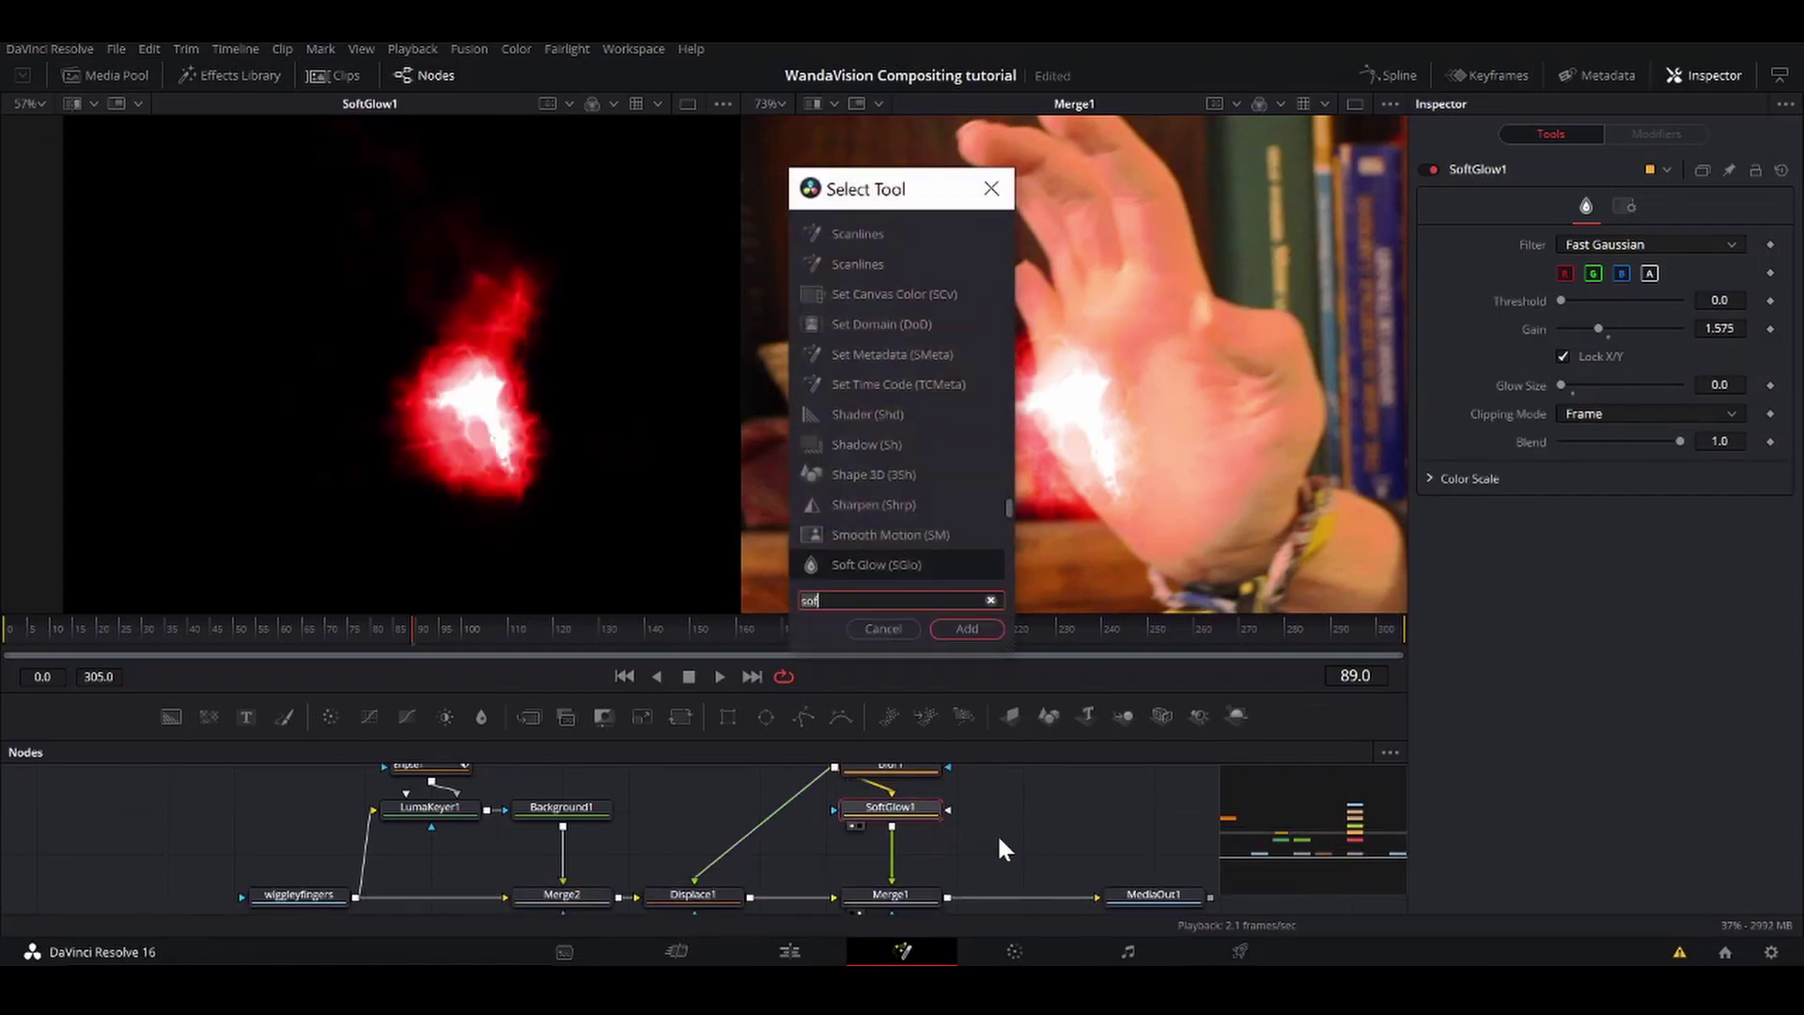
type("sof")
key("Return")
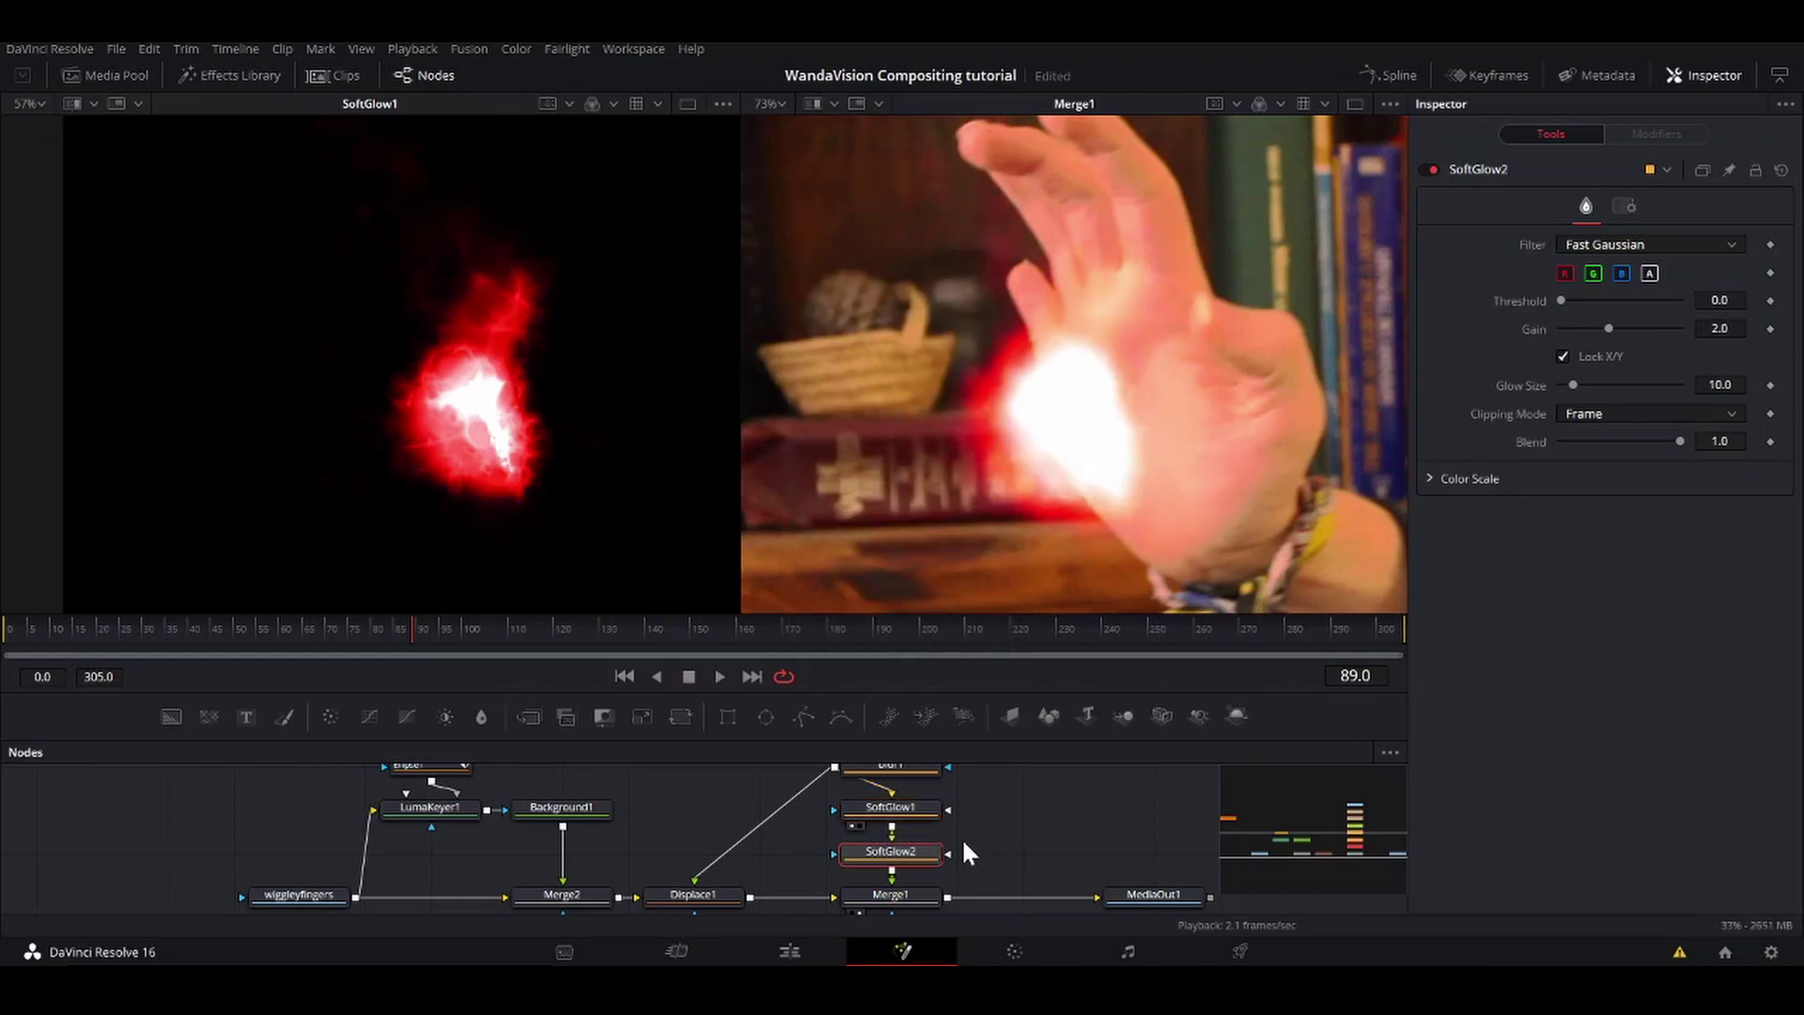
key("1")
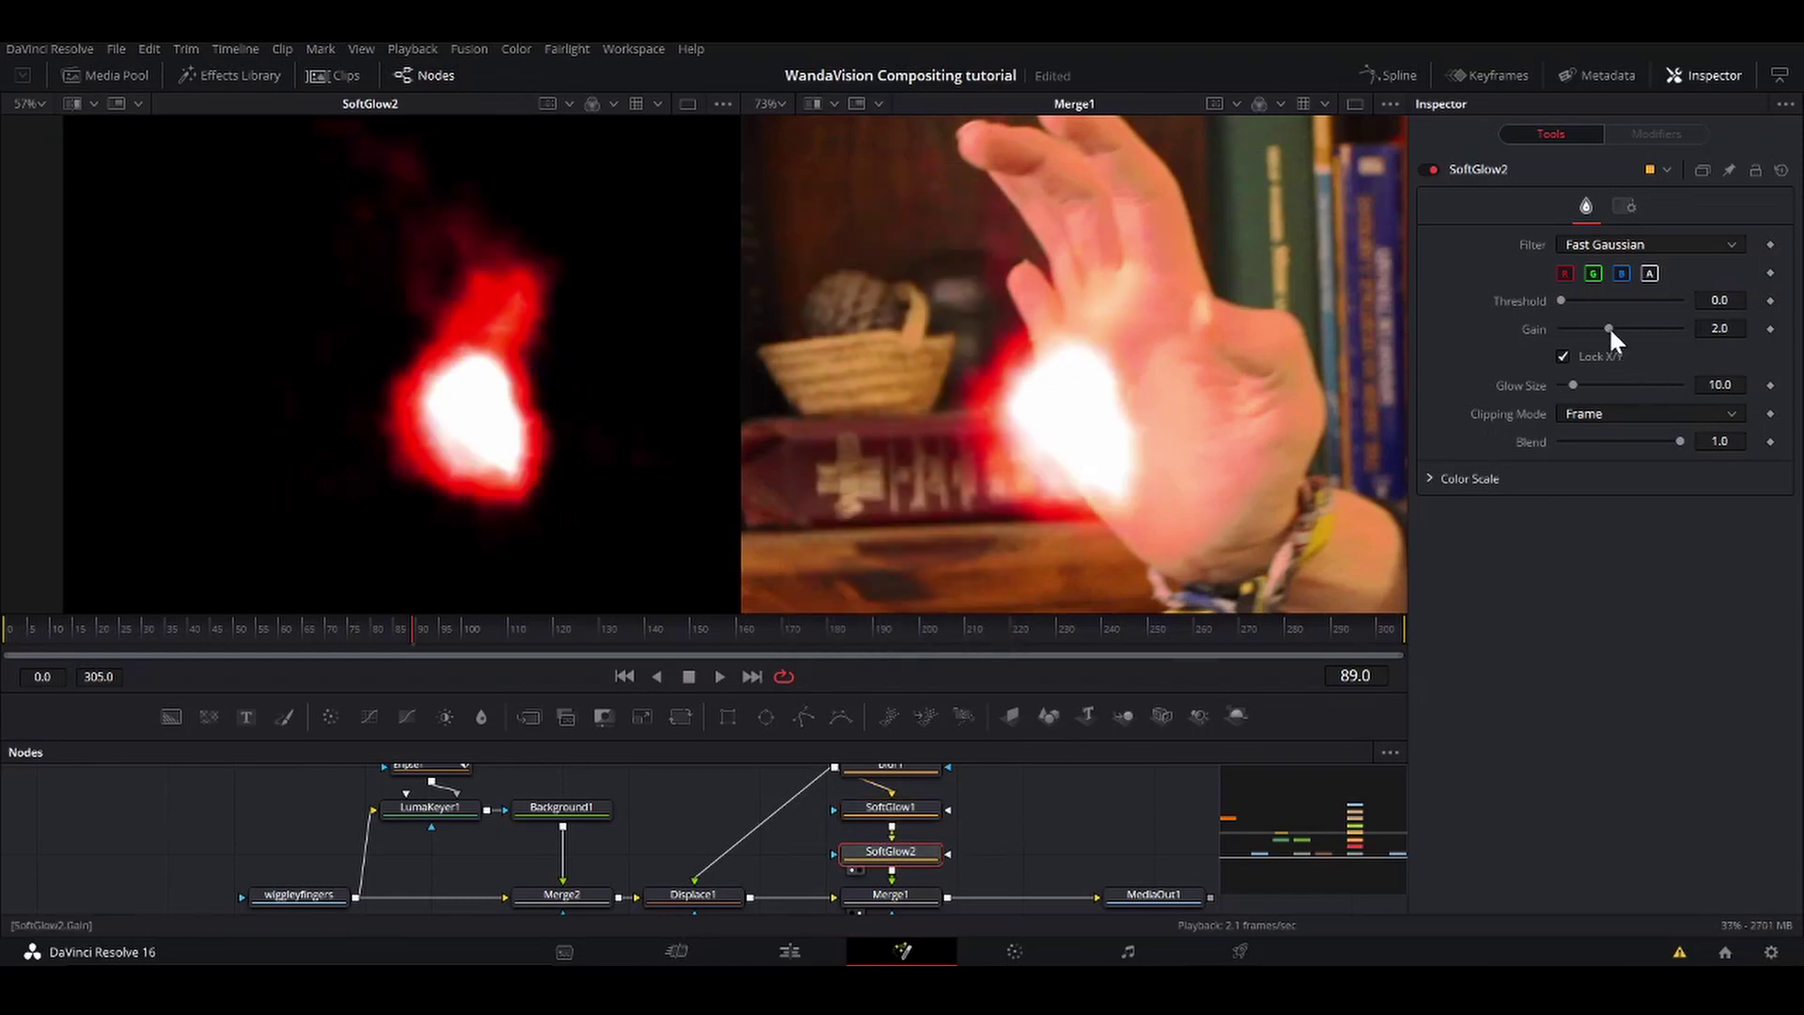
left_click_drag(1607, 327, 1570, 299)
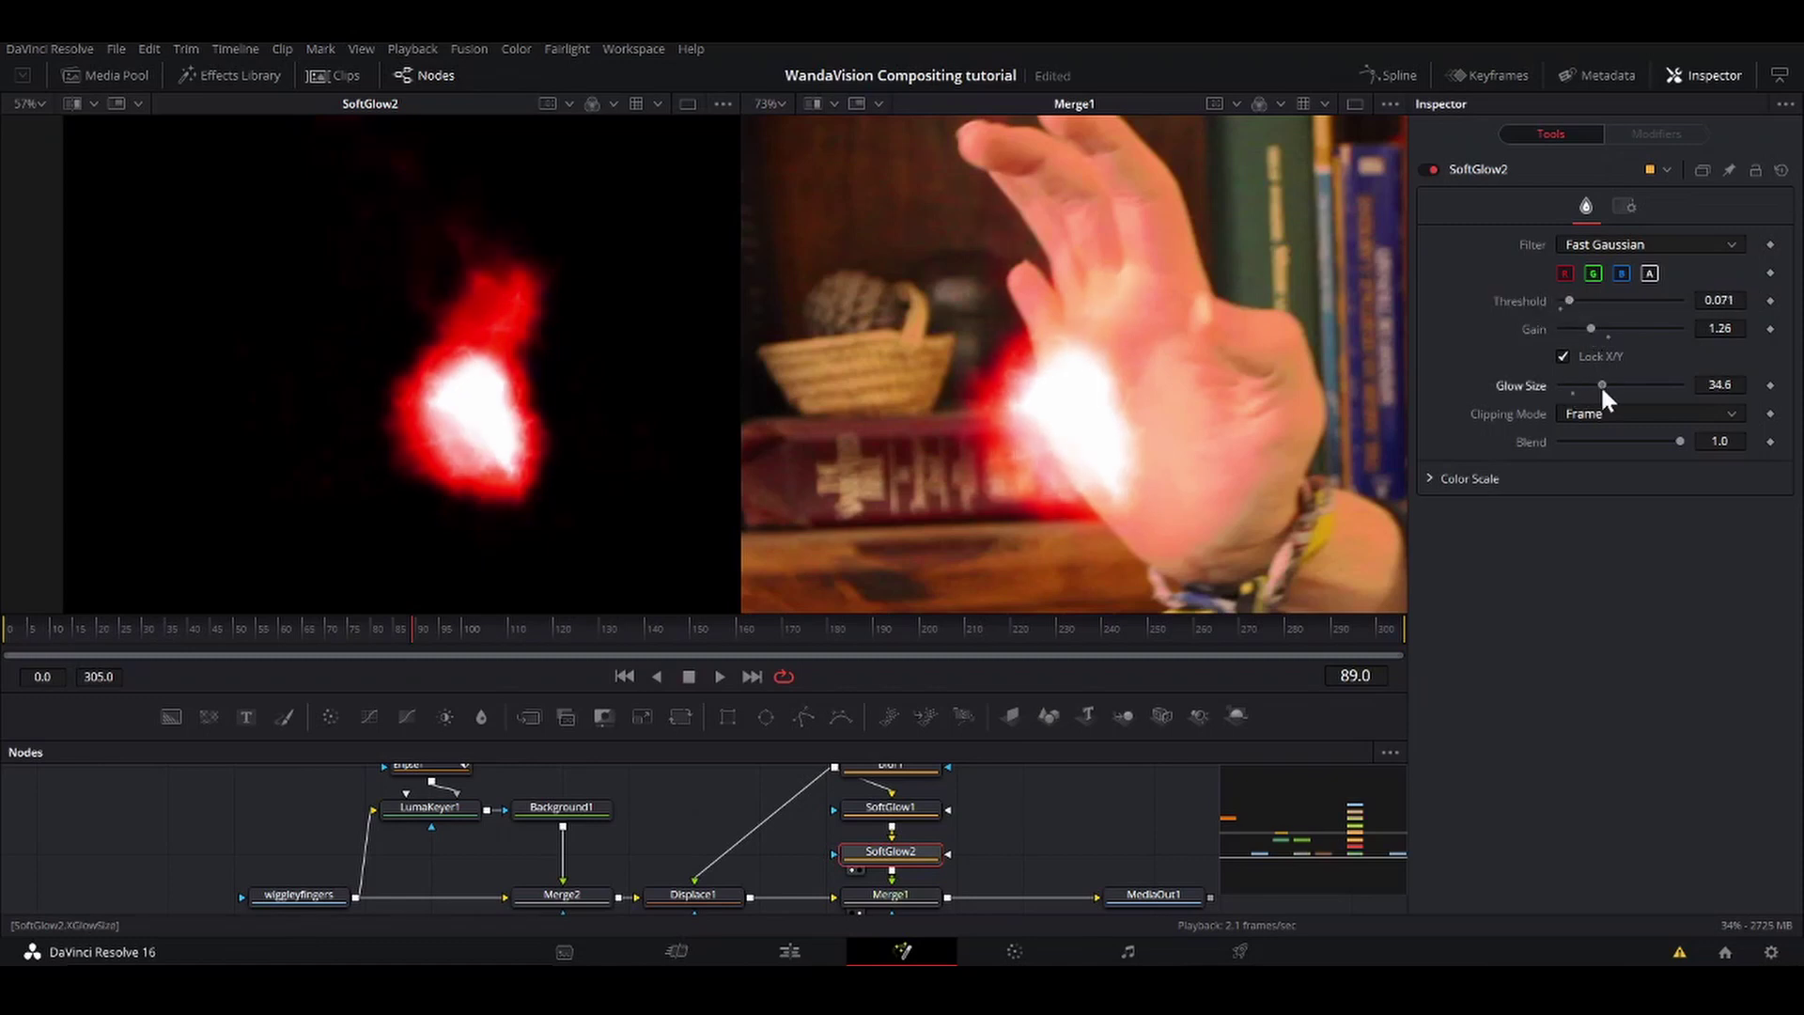
left_click_drag(1601, 385, 1611, 387)
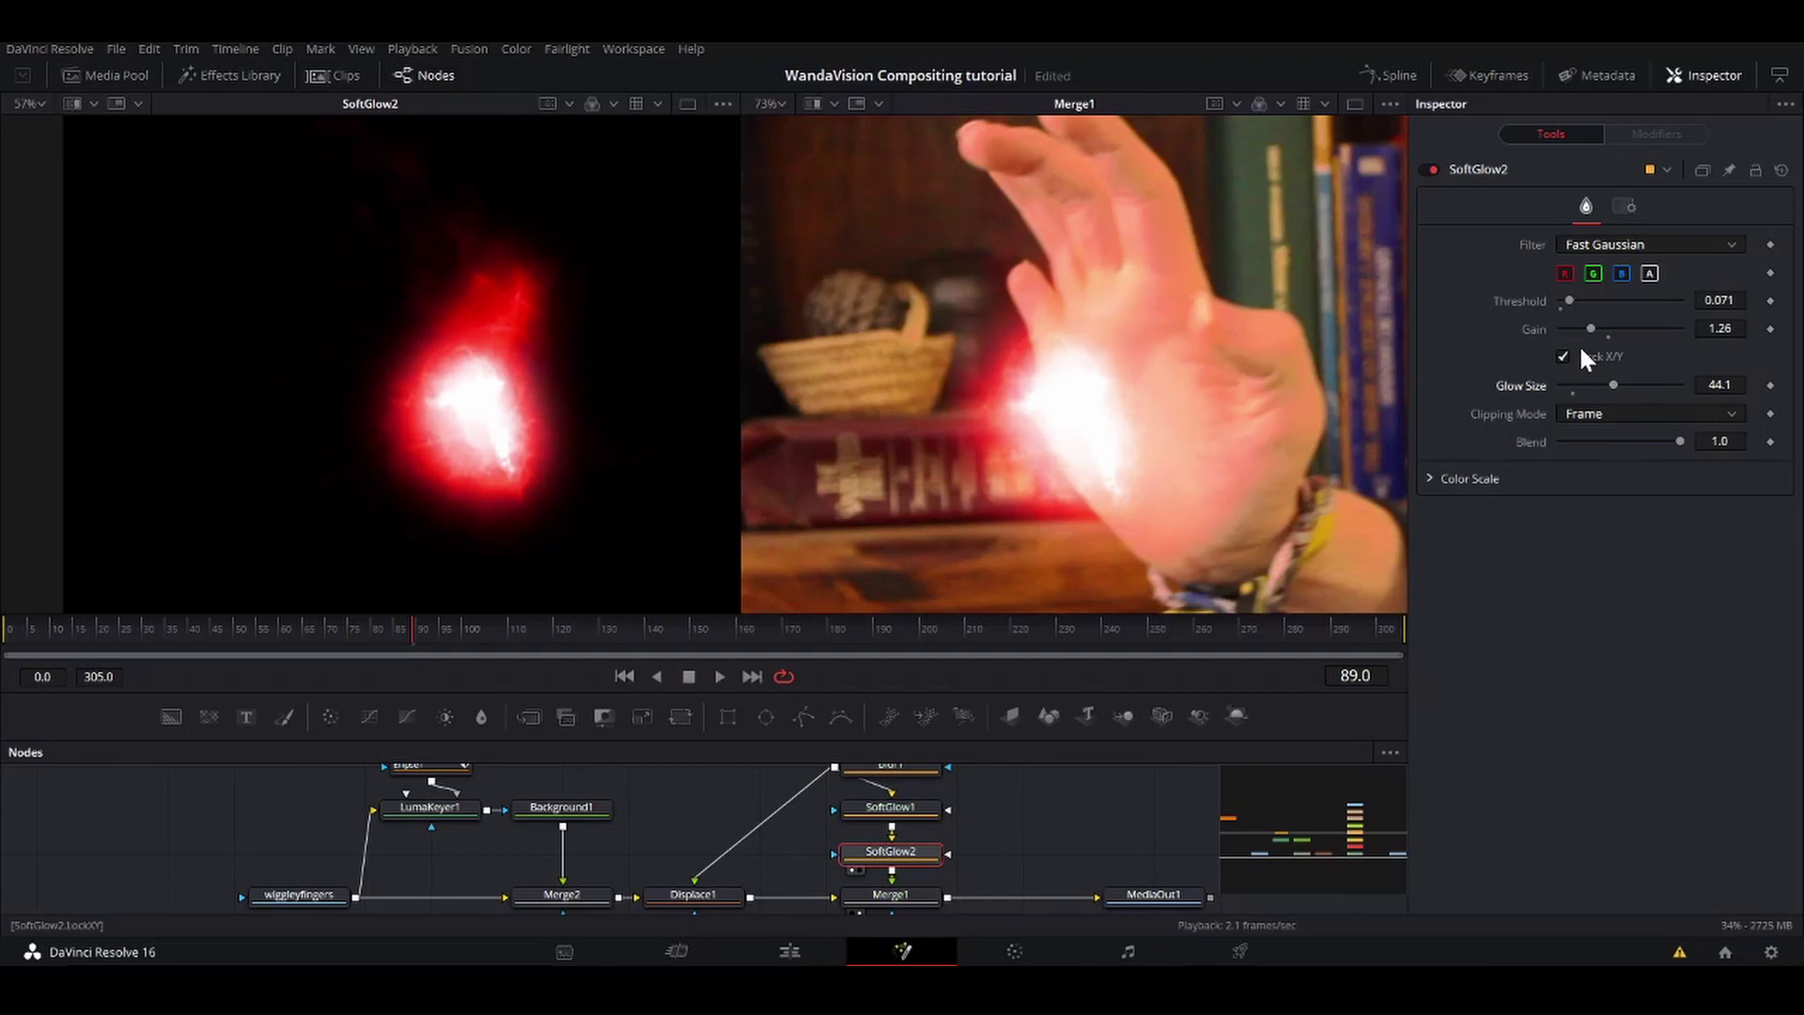
left_click_drag(1582, 325, 1579, 331)
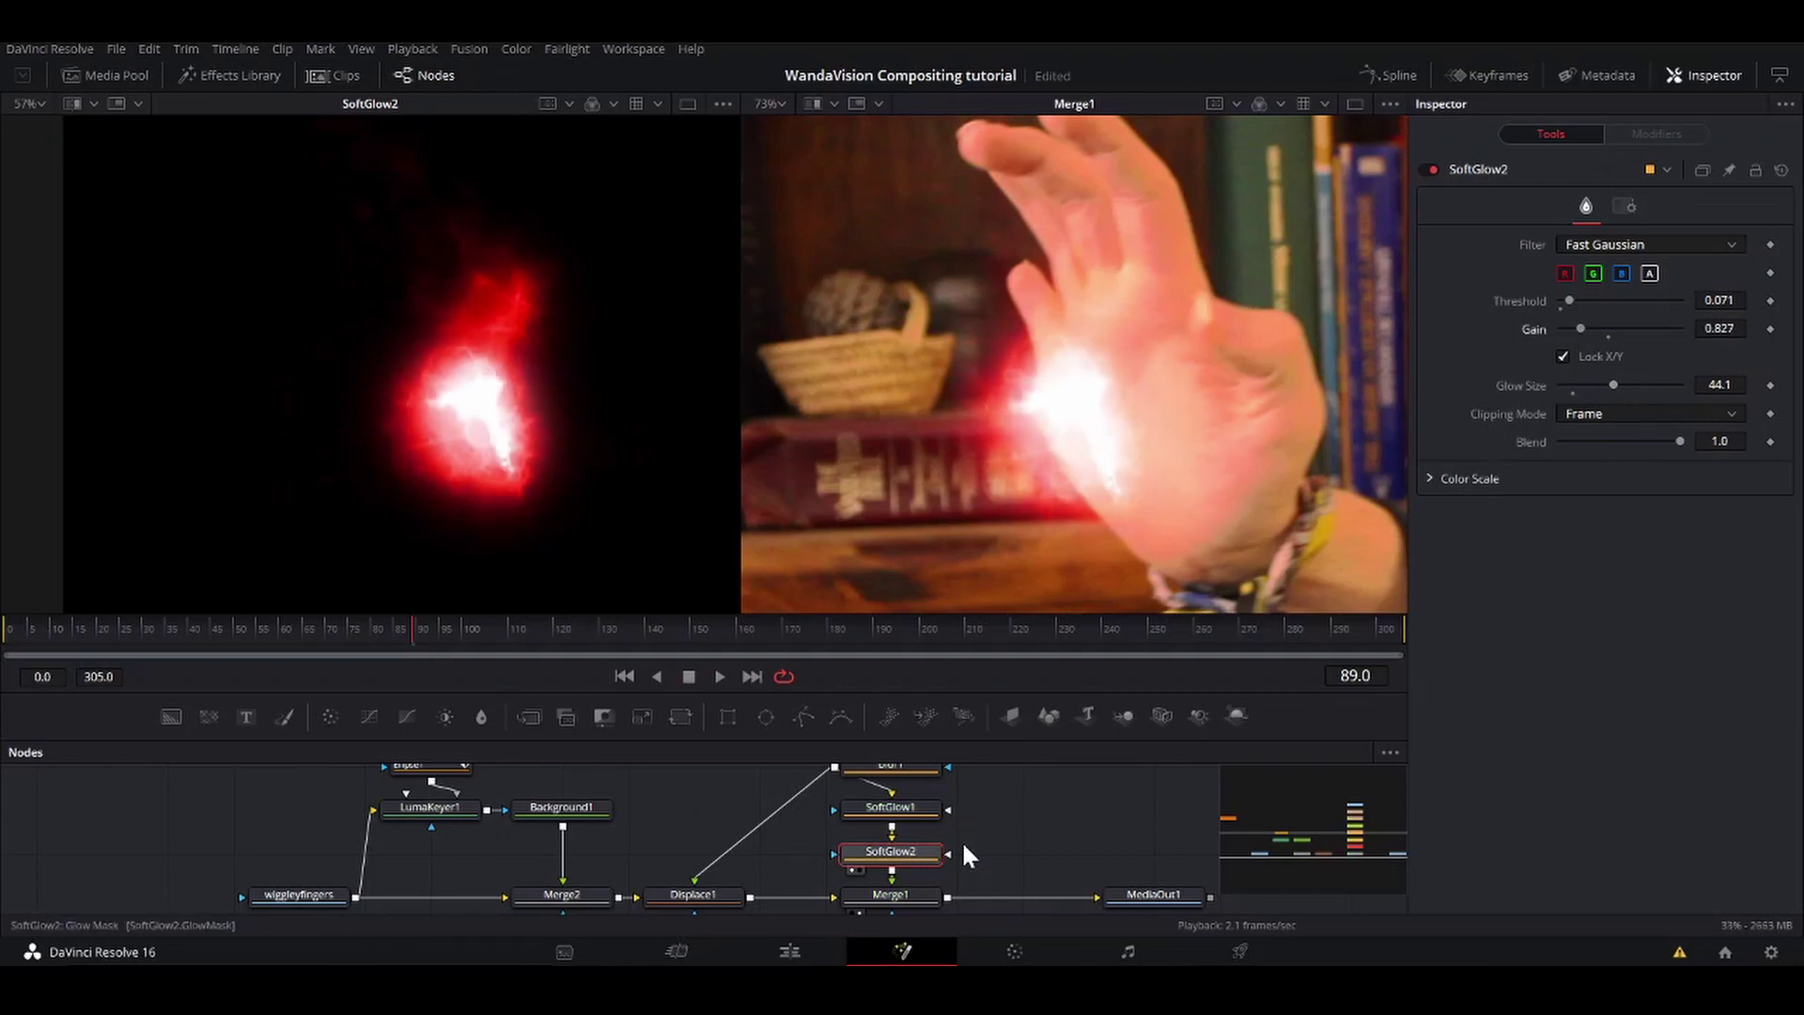
Step: Toggle both soft glows off and on to compare, then play the composite
left_click_drag(979, 852, 892, 805)
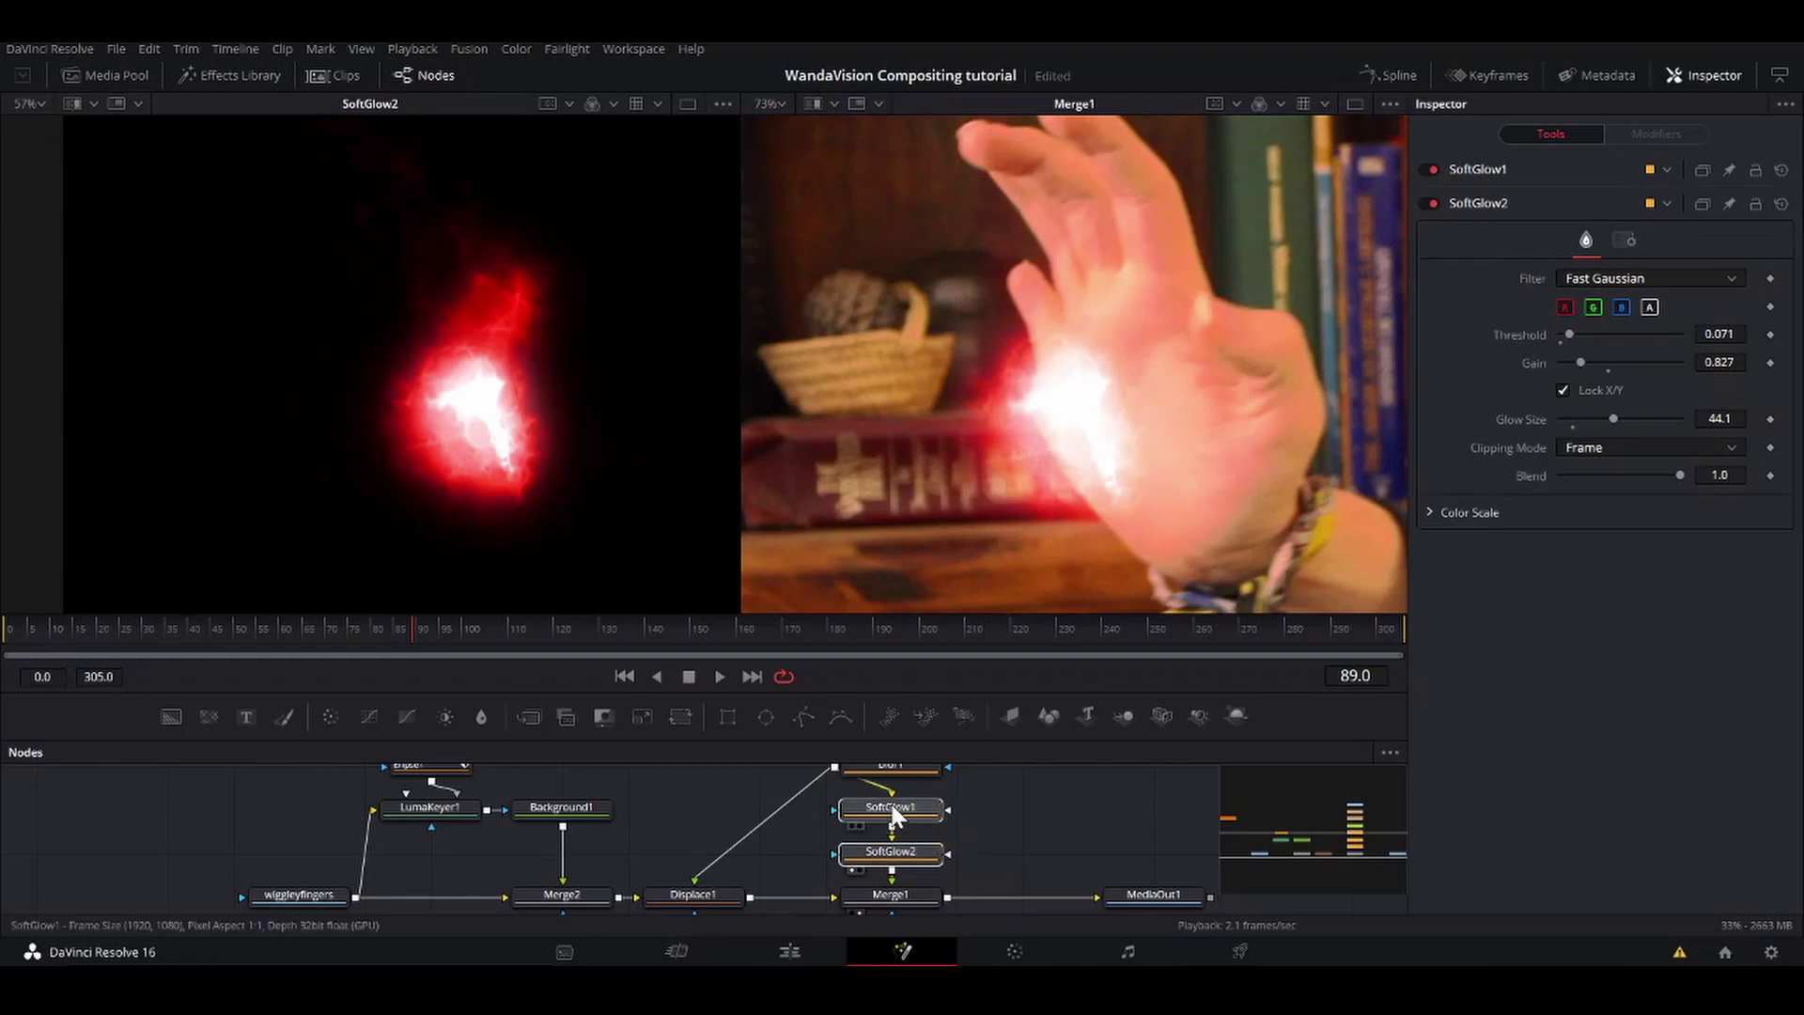
left_click(1429, 202)
left_click(1429, 169)
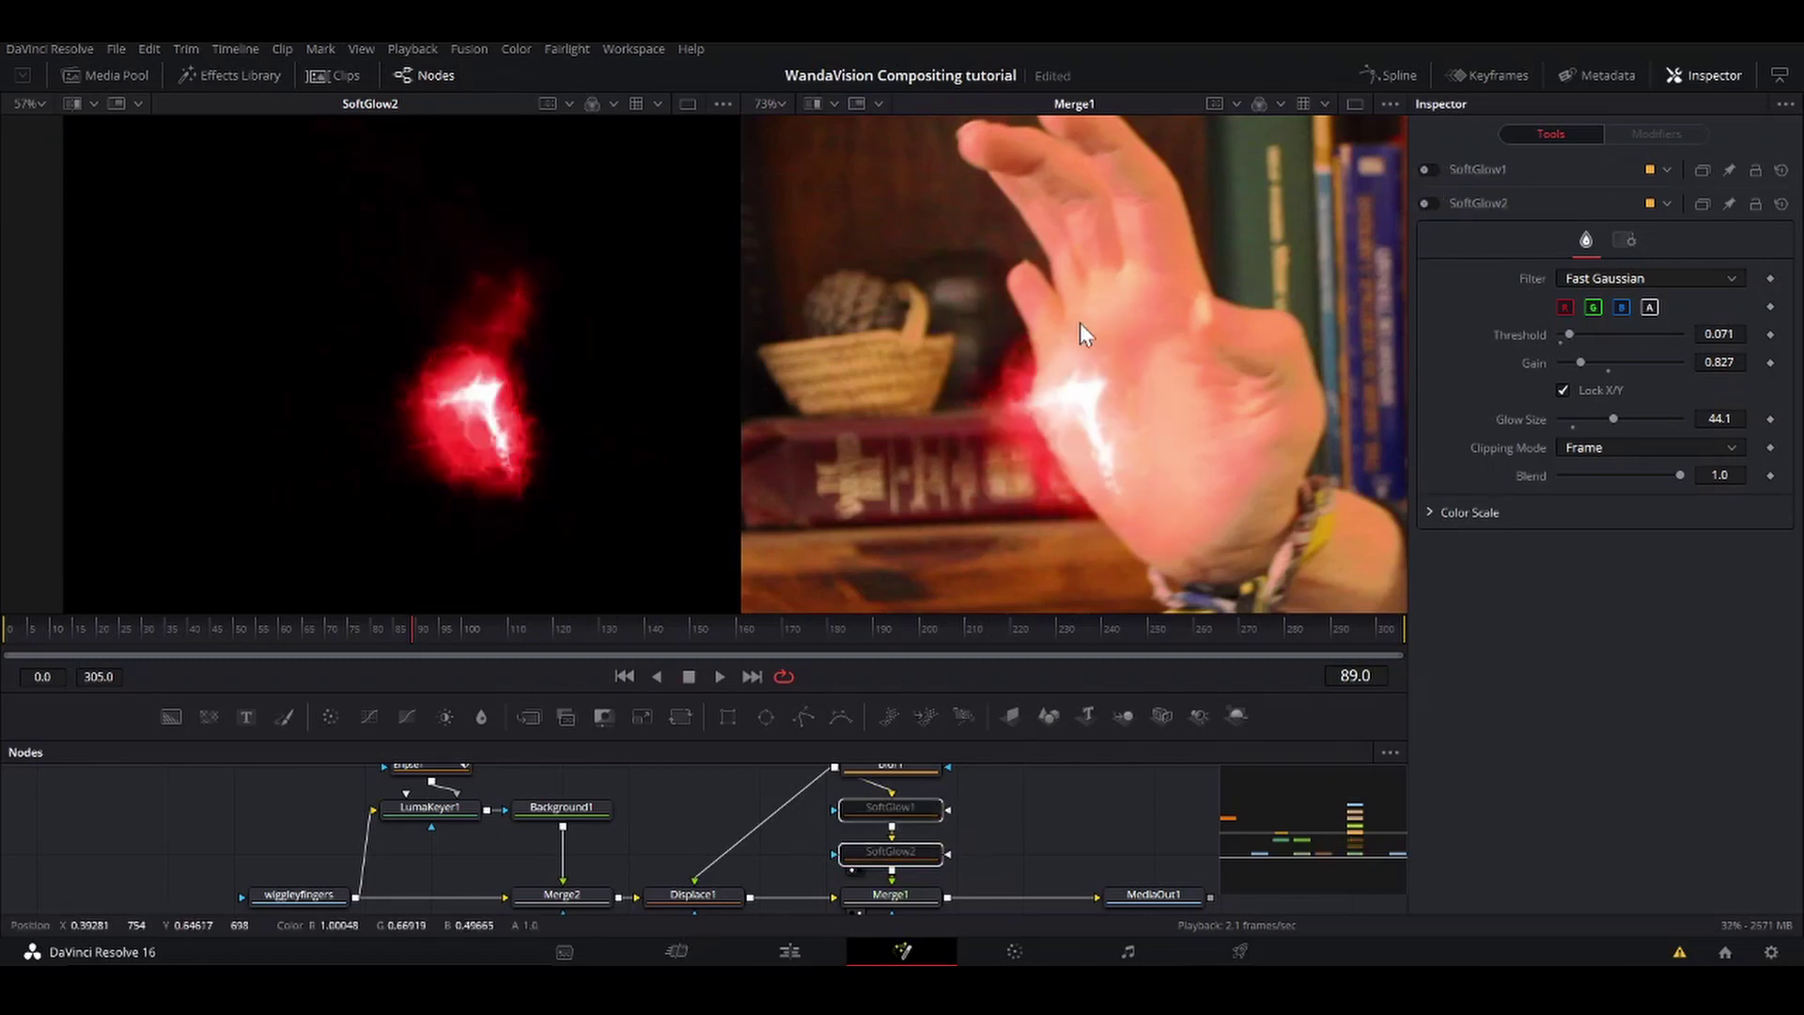
left_click(1430, 169)
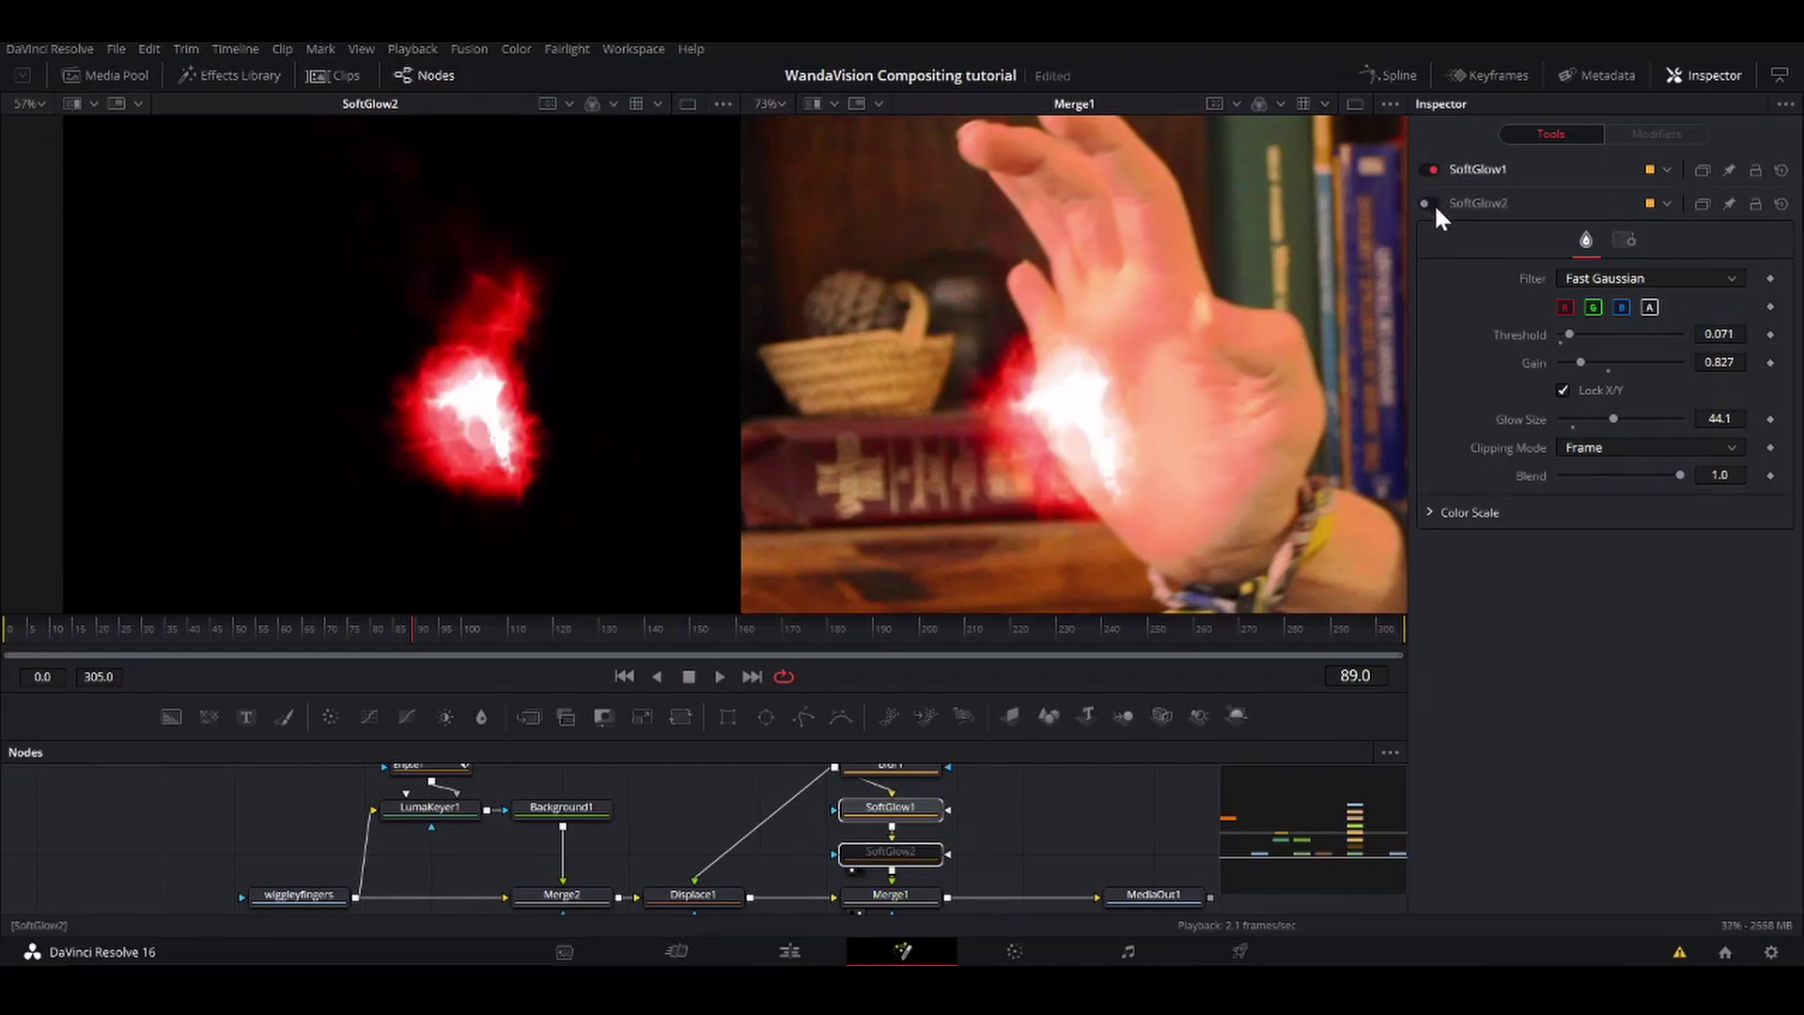
left_click(1429, 203)
scroll(1031, 386, "down", 2)
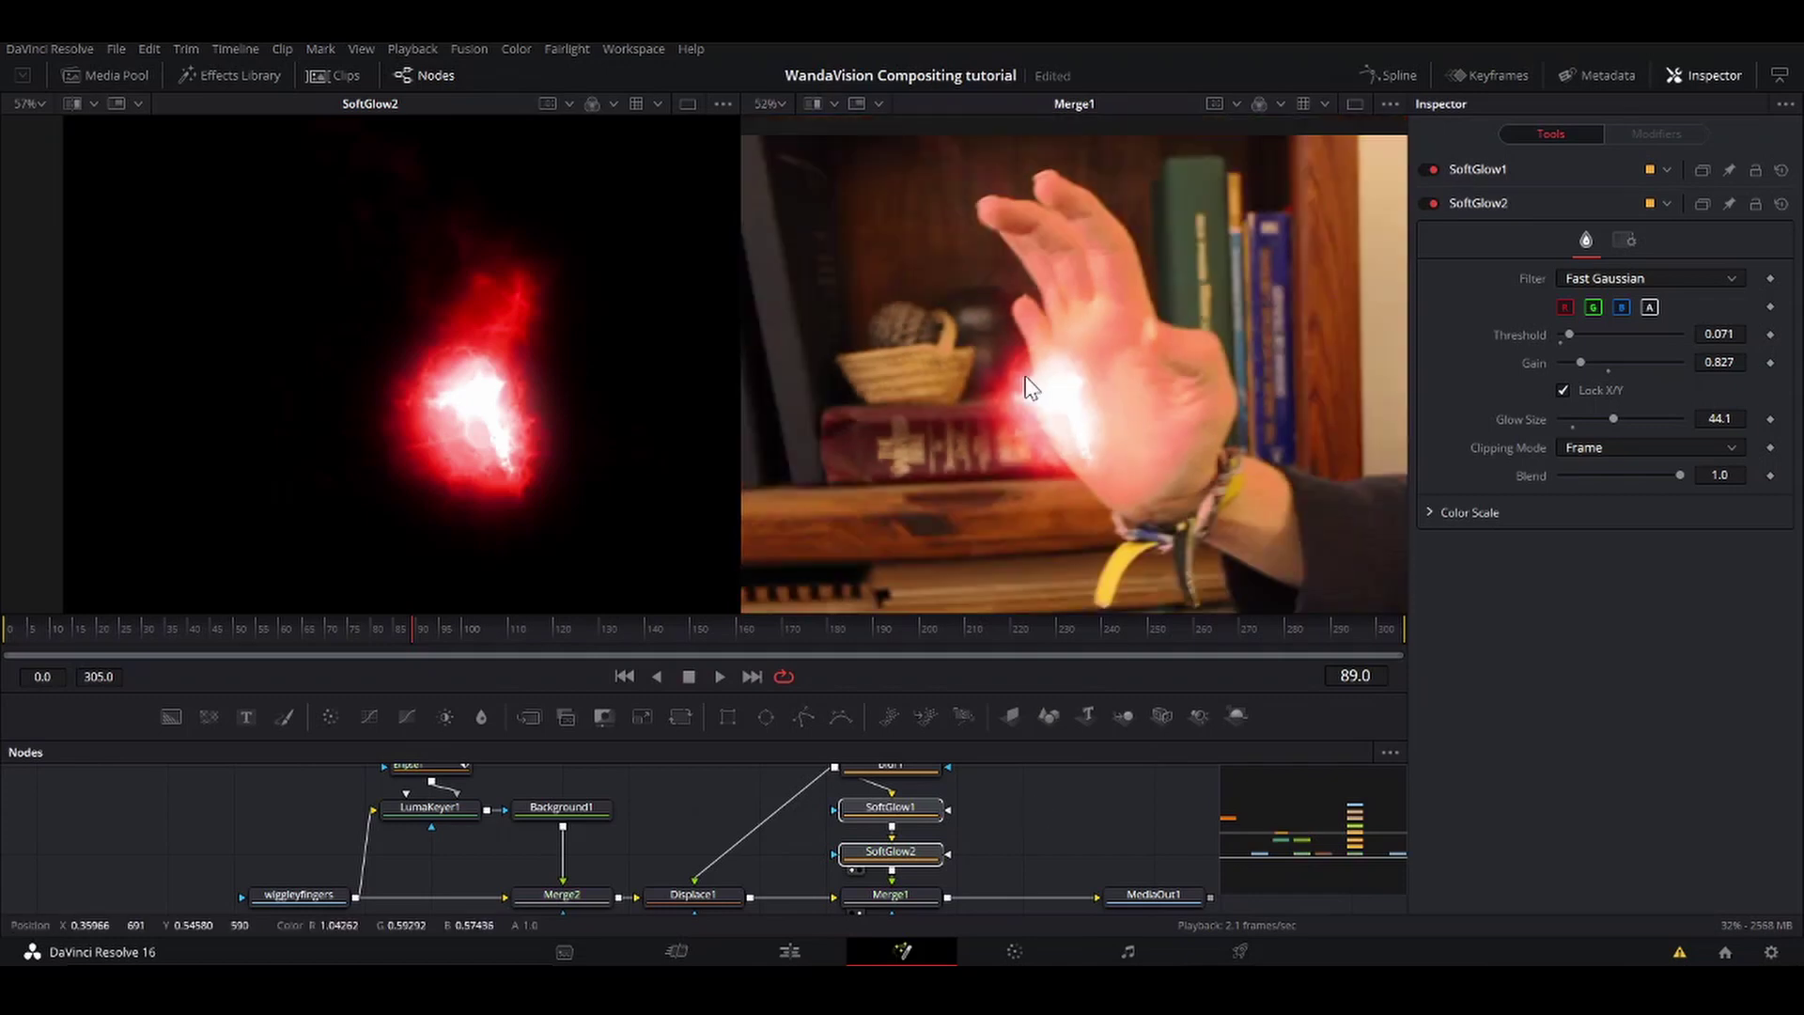
scroll(1026, 381, "down", 2)
key("space")
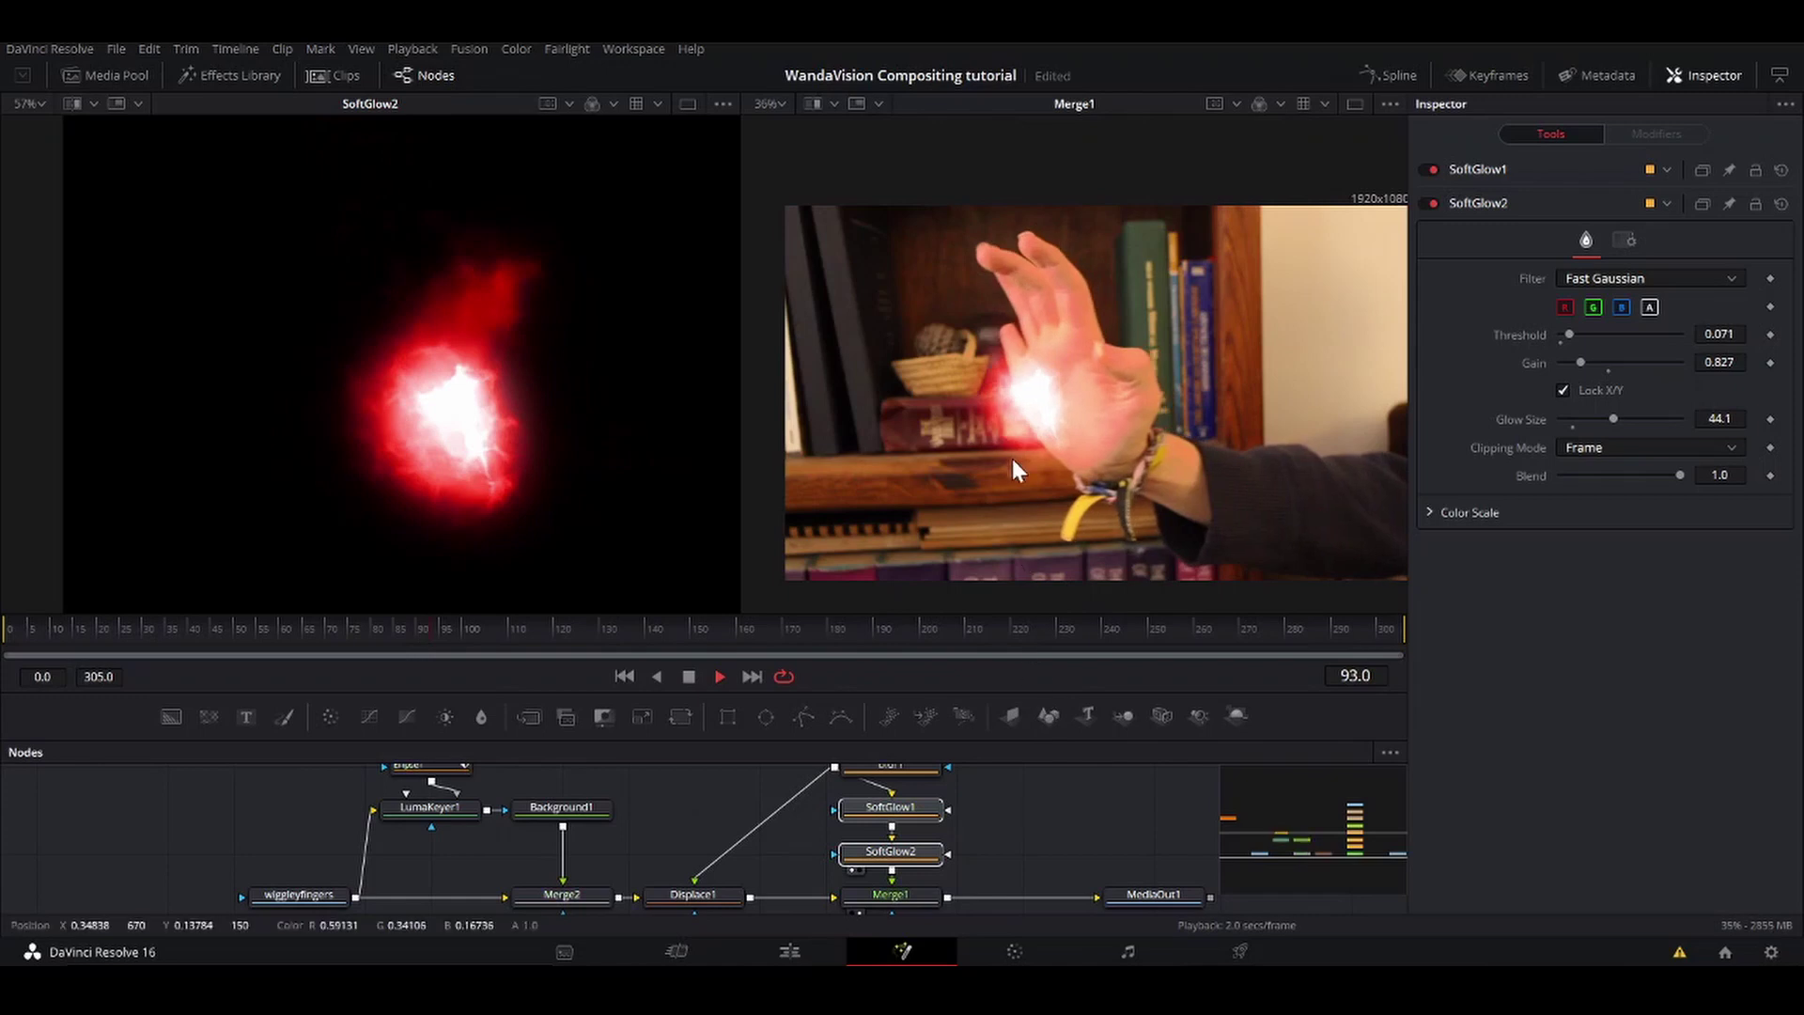
scroll(1012, 454, "up", 2)
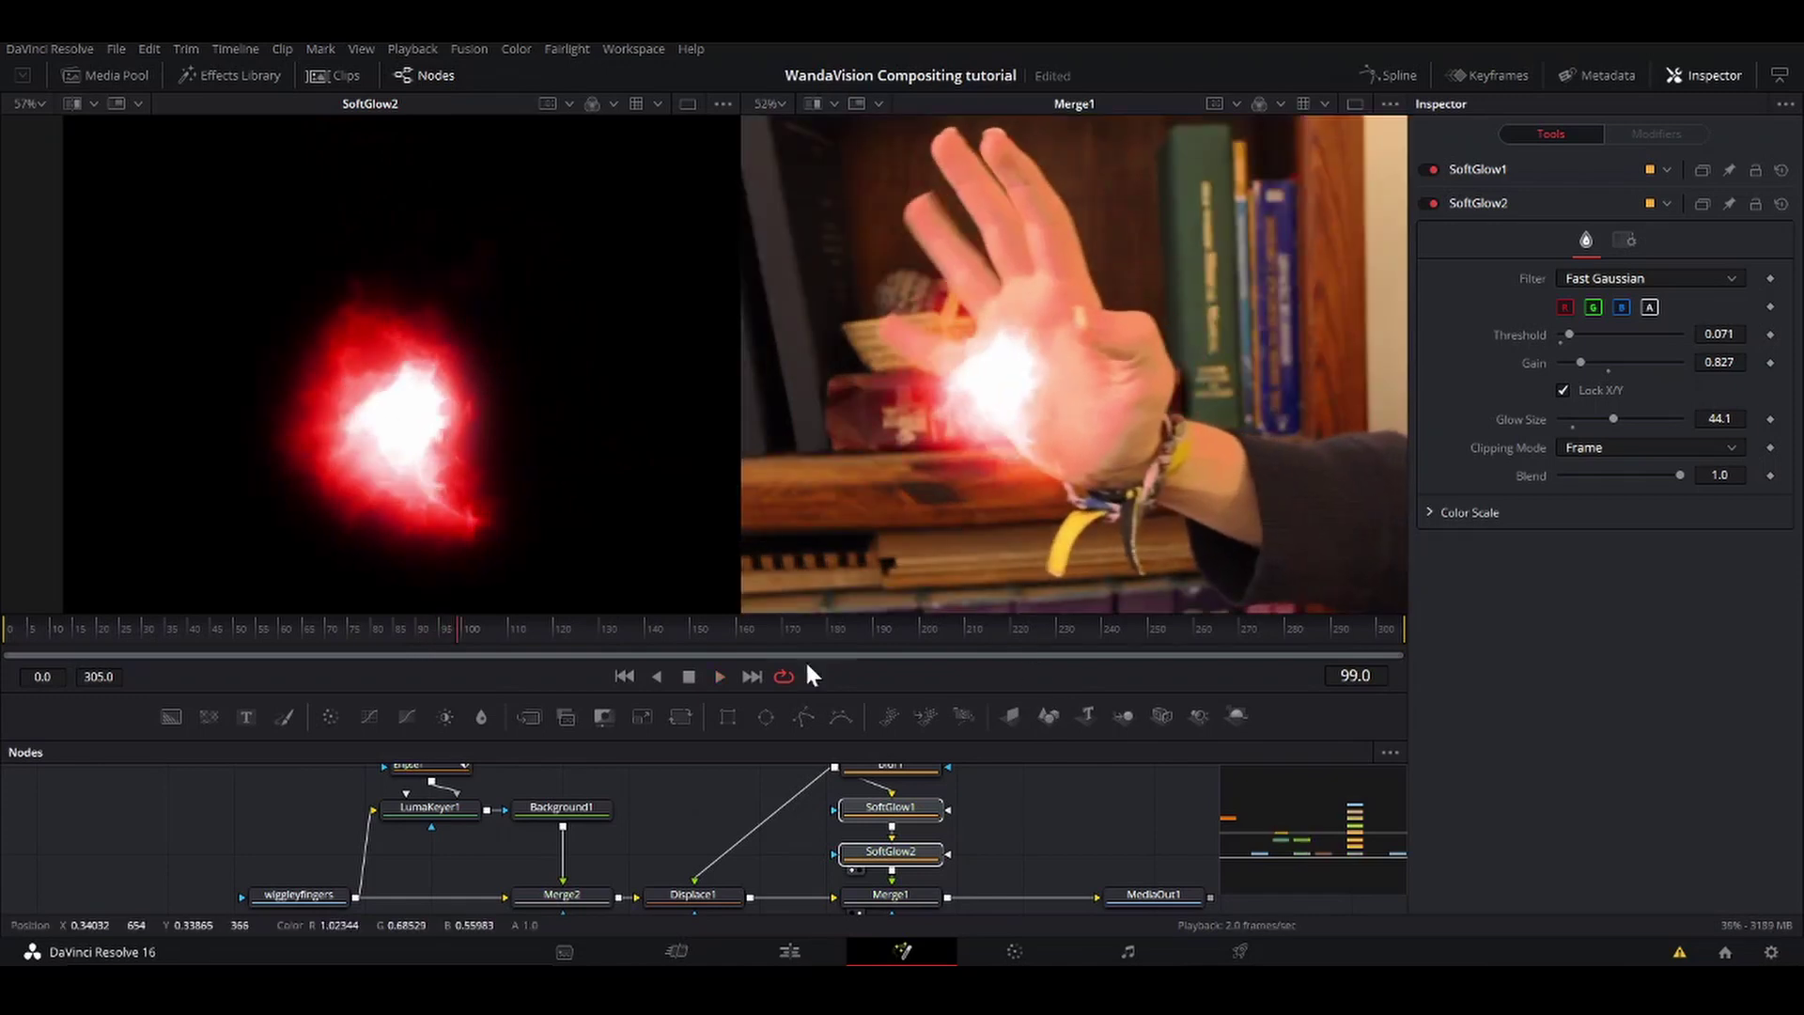
Step: Raise LumaKeyer1's matte Blur to 2.91
key("space")
left_click(449, 809)
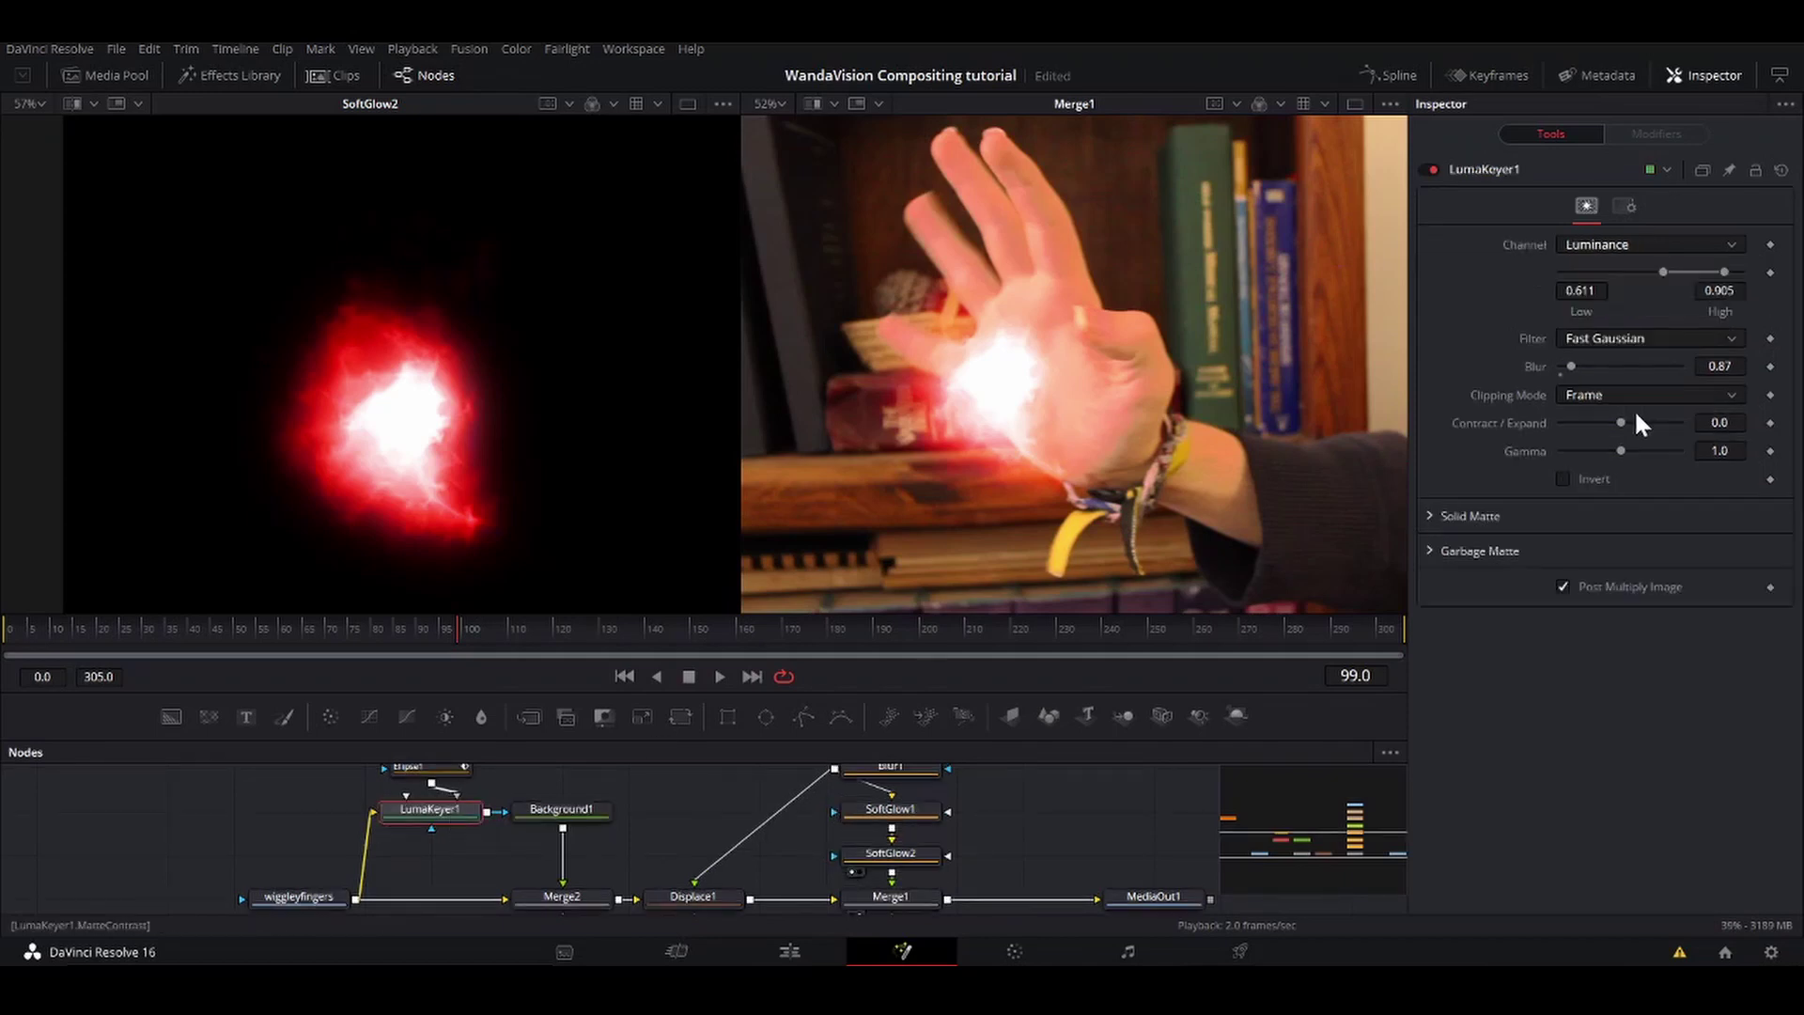
left_click_drag(1573, 367, 1596, 367)
left_click(1102, 827)
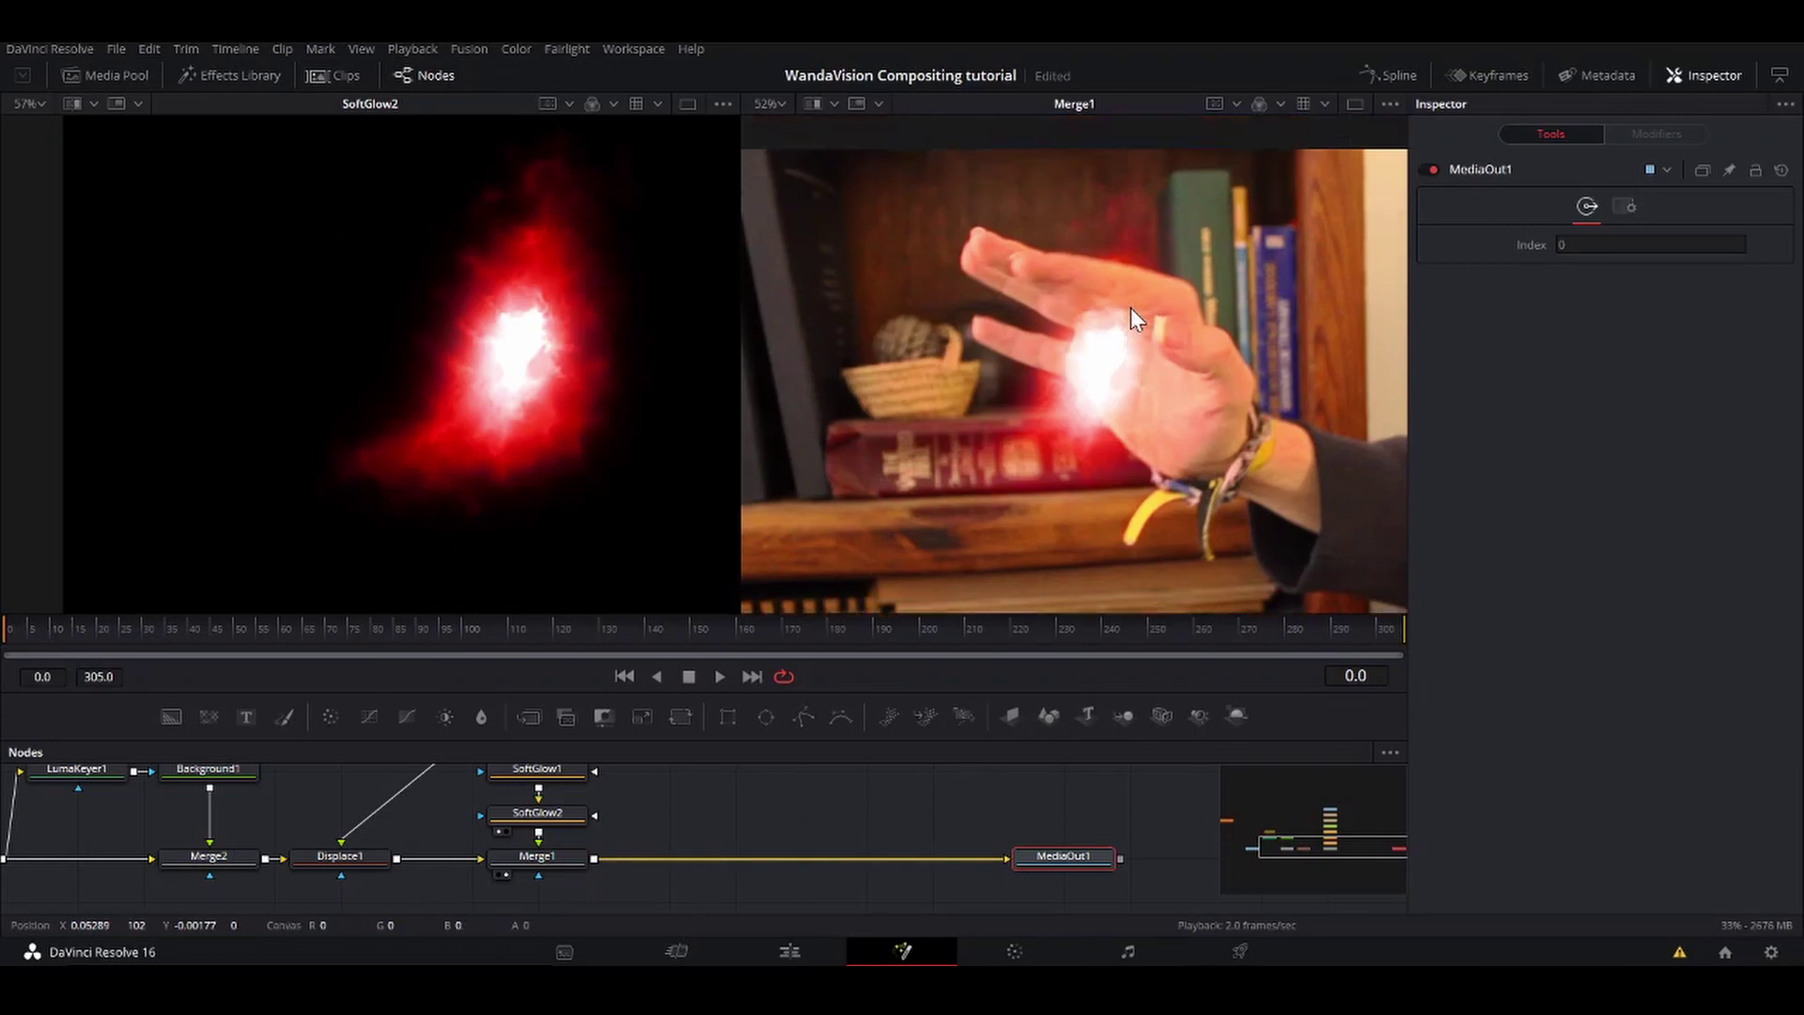
Step: Switch to a single large viewer and test Merge1's Blend, restoring it to 1.0
left_click(1354, 102)
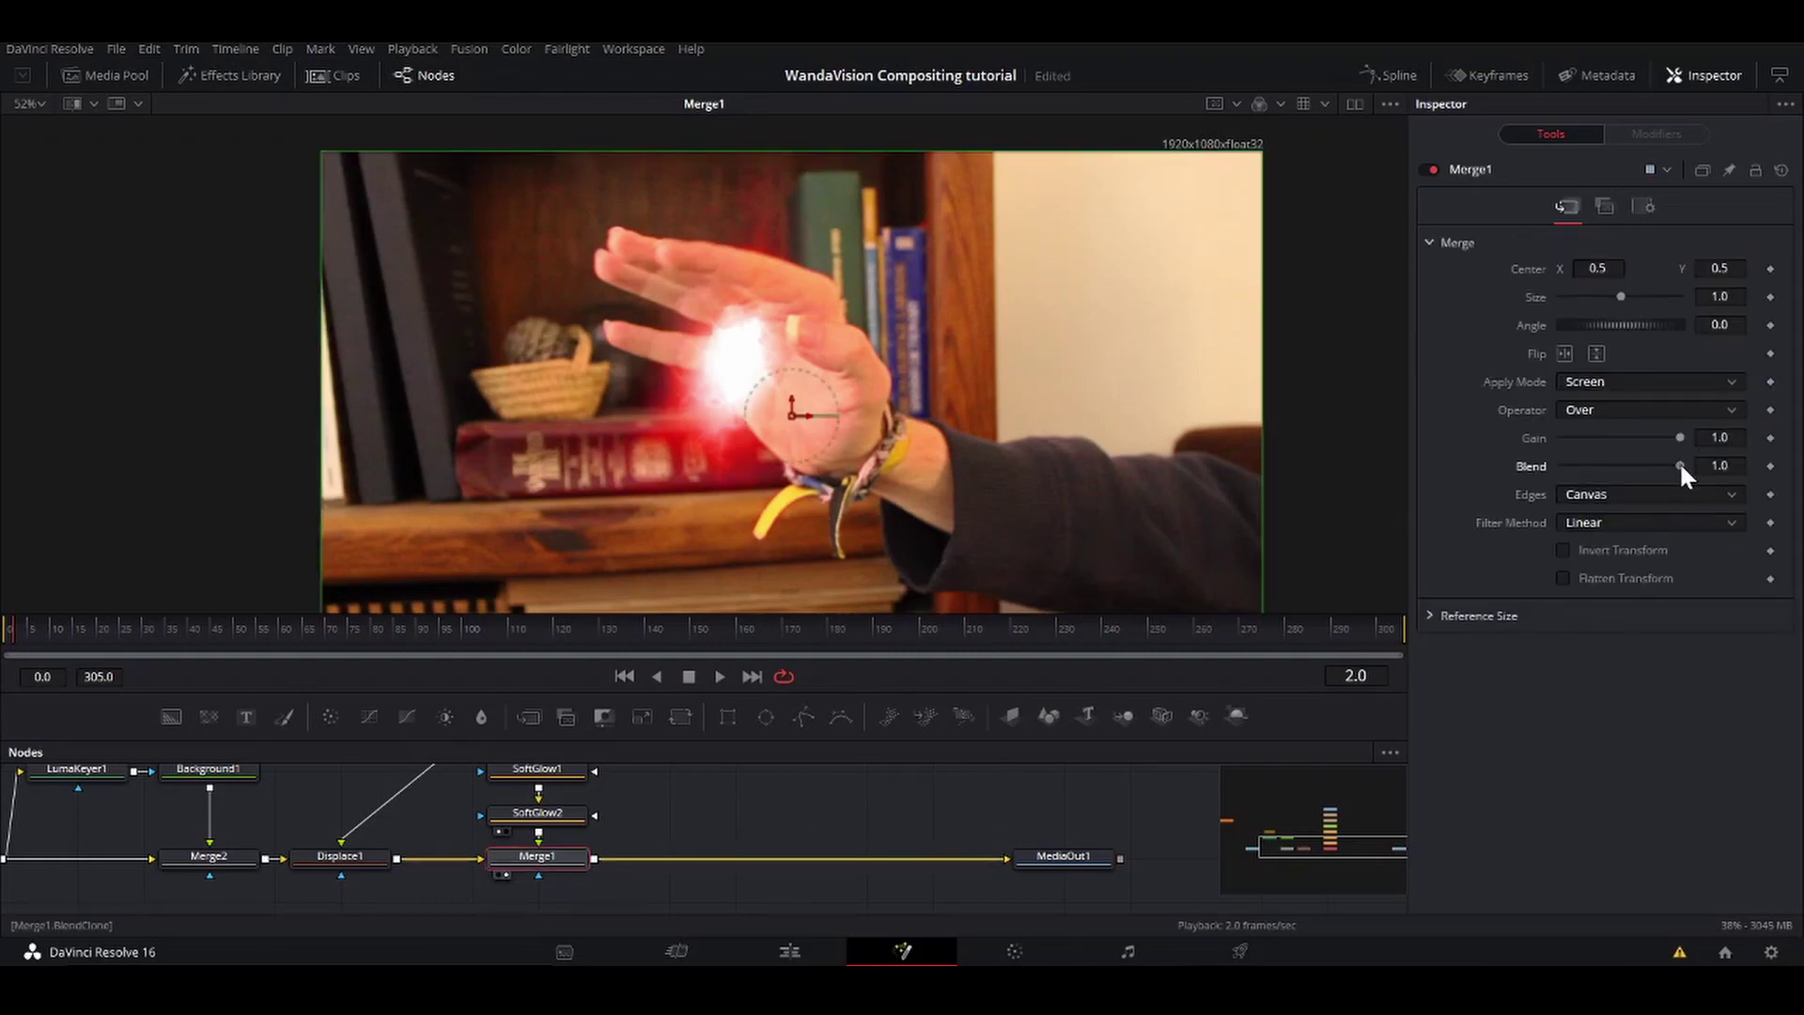
left_click_drag(1680, 465, 1606, 463)
key("ctrl+z")
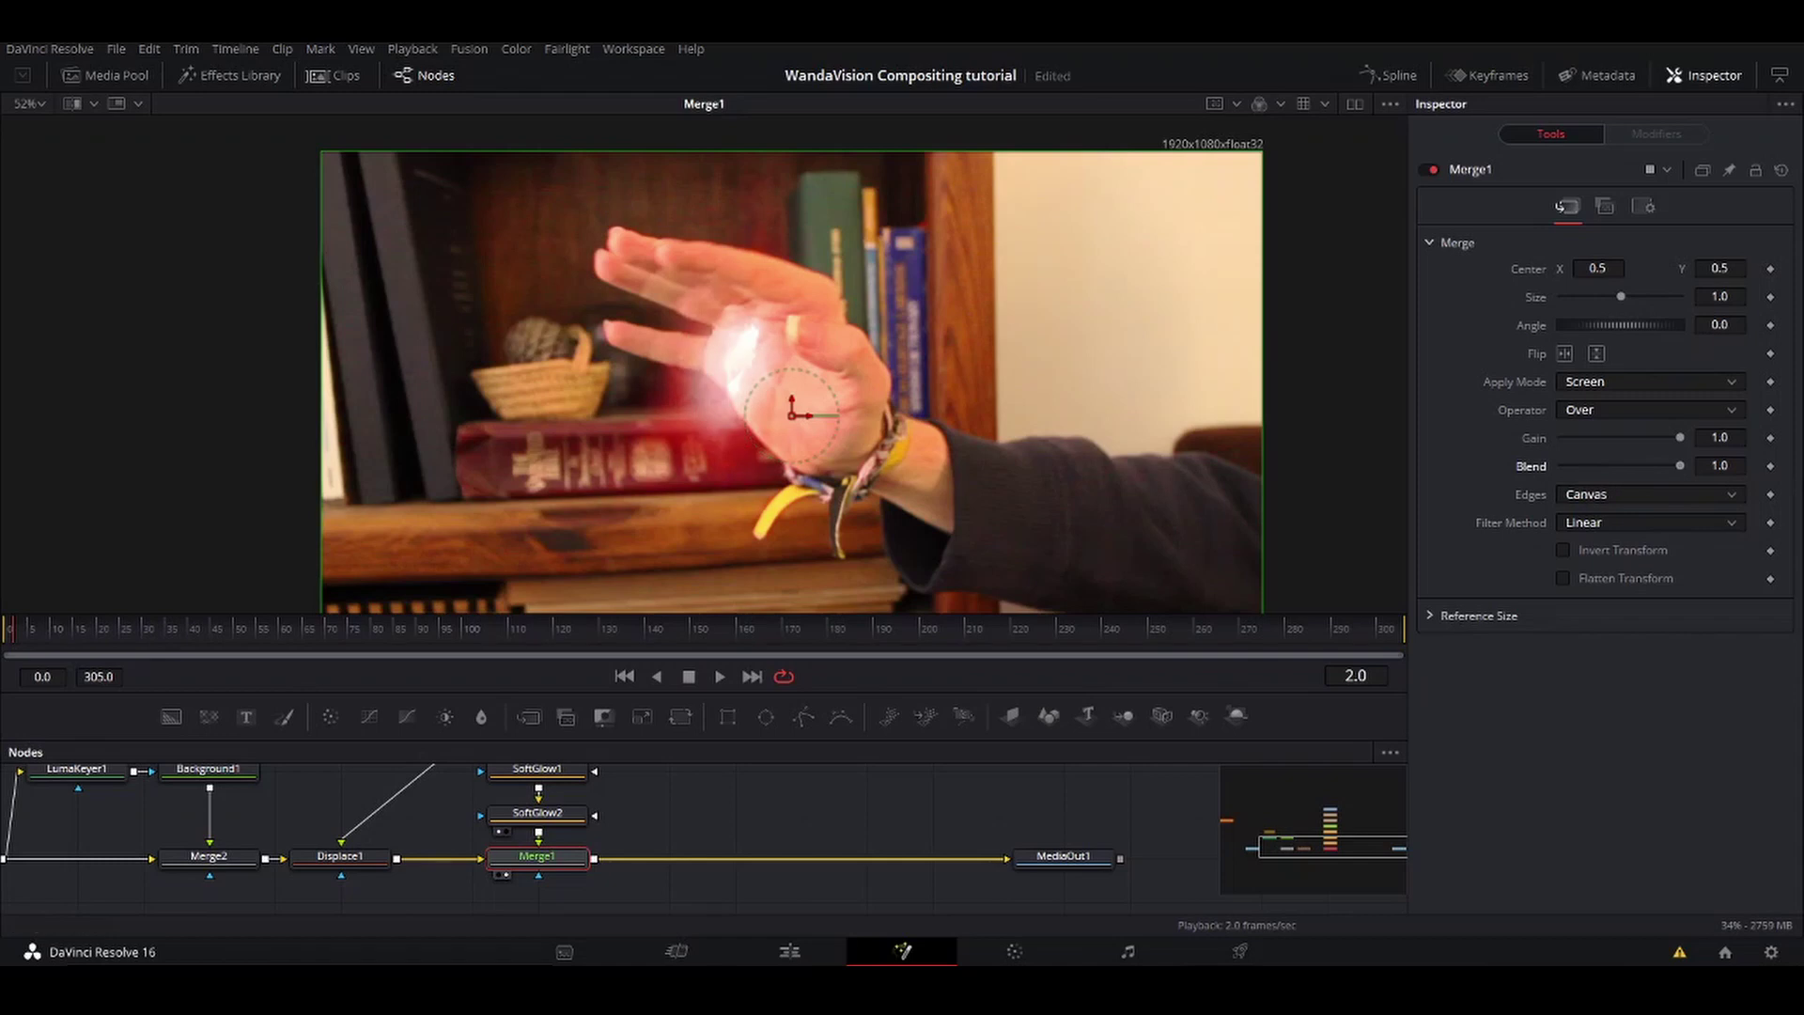
left_click(742, 821)
scroll(742, 821, "up", 1)
scroll(745, 830, "up", 2)
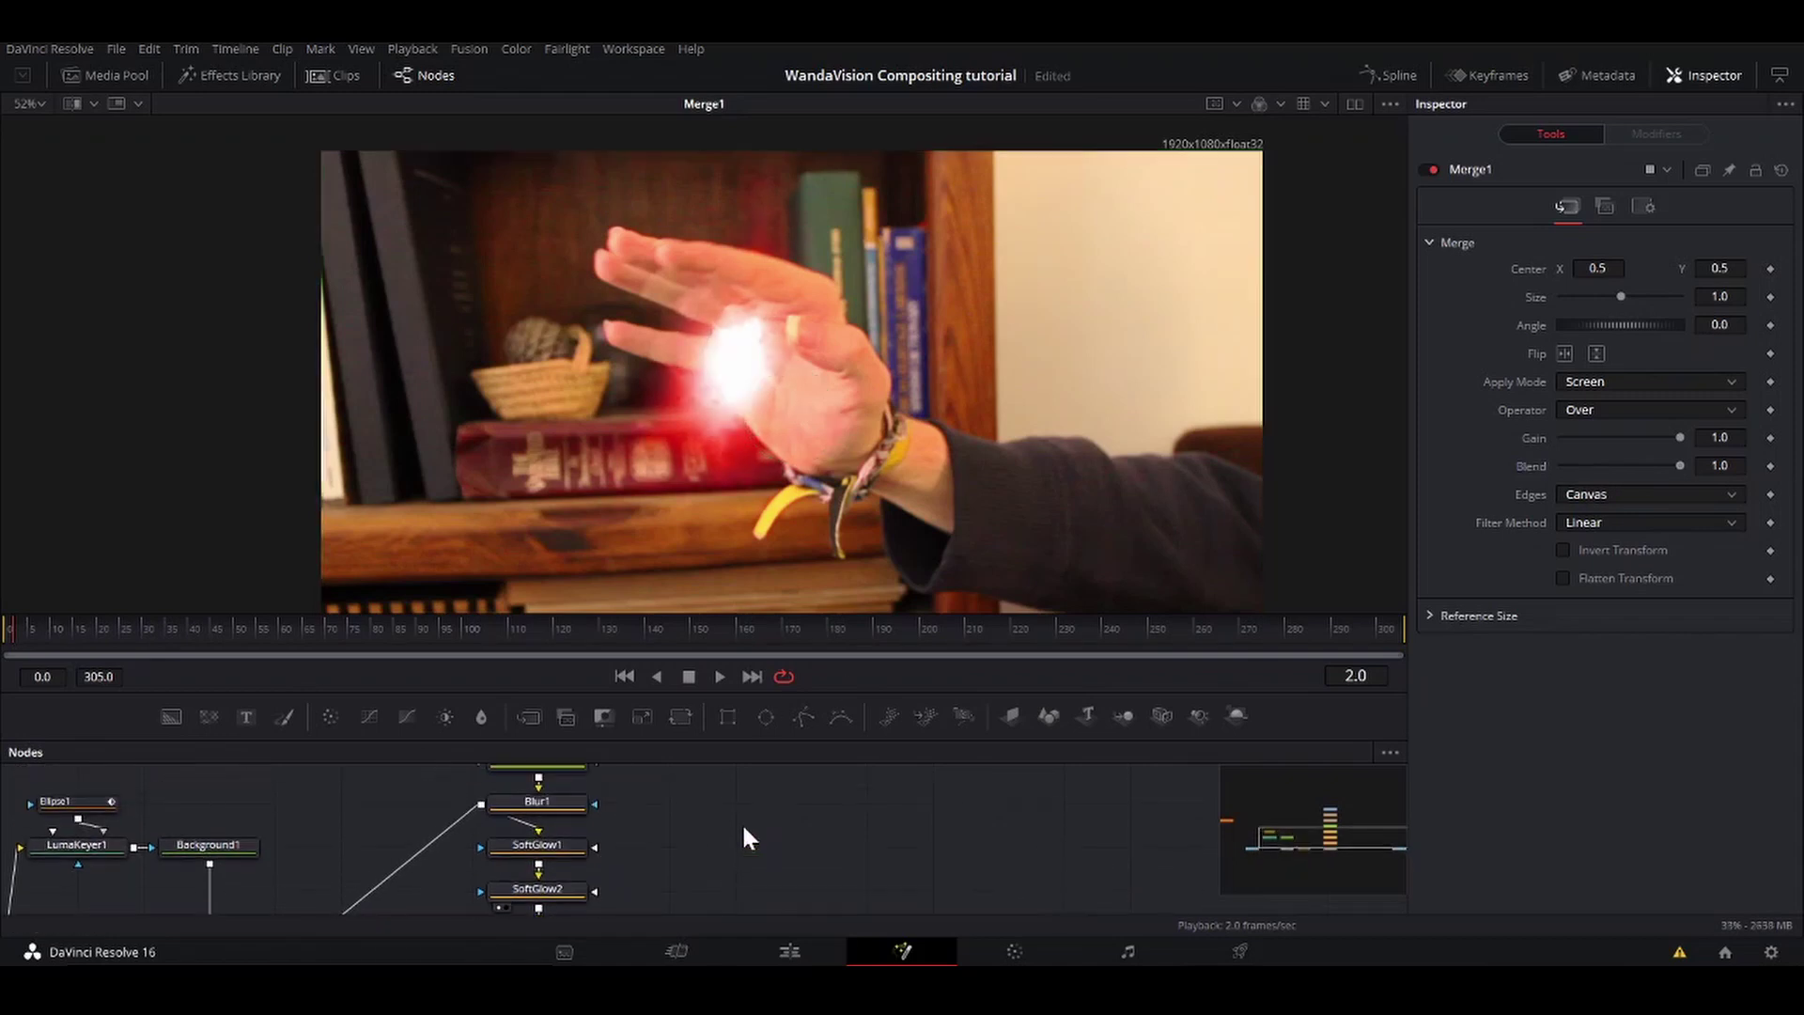
scroll(741, 821, "down", 2)
scroll(741, 822, "left", 5)
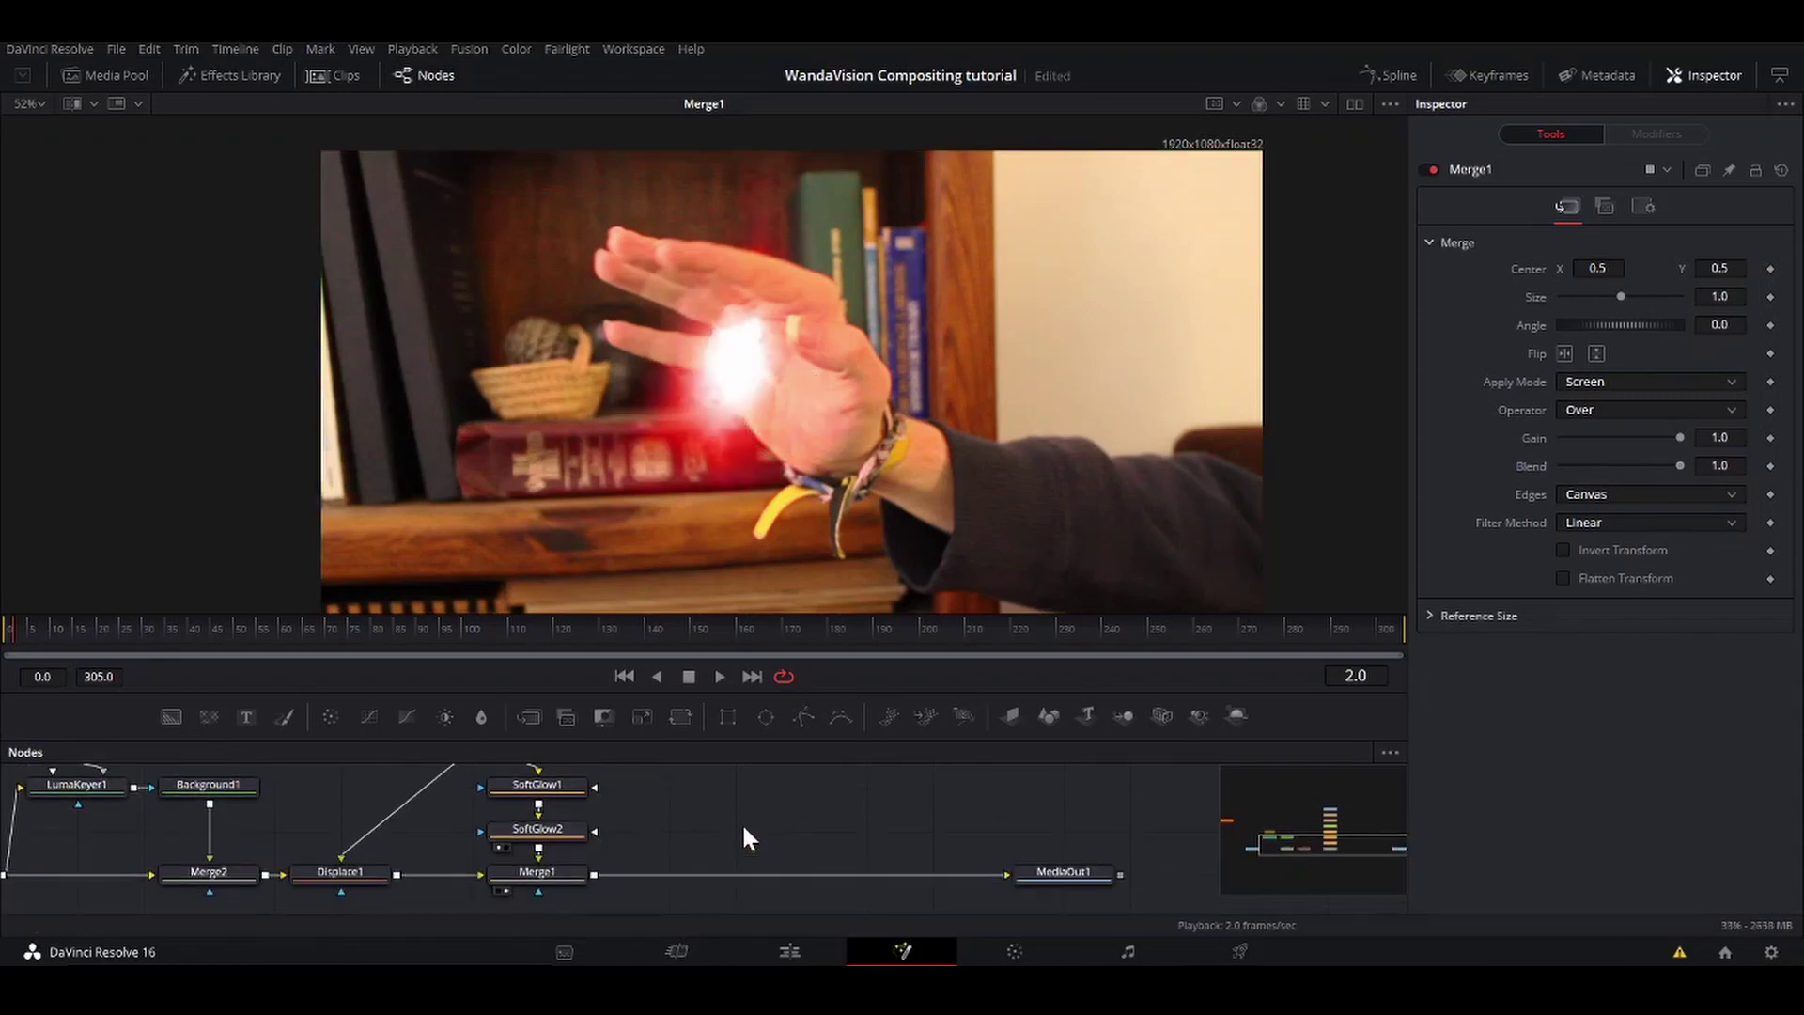
Step: Copy the wiggleyfingers node and merge the copy over Merge1 as Merge3
left_click(500, 874)
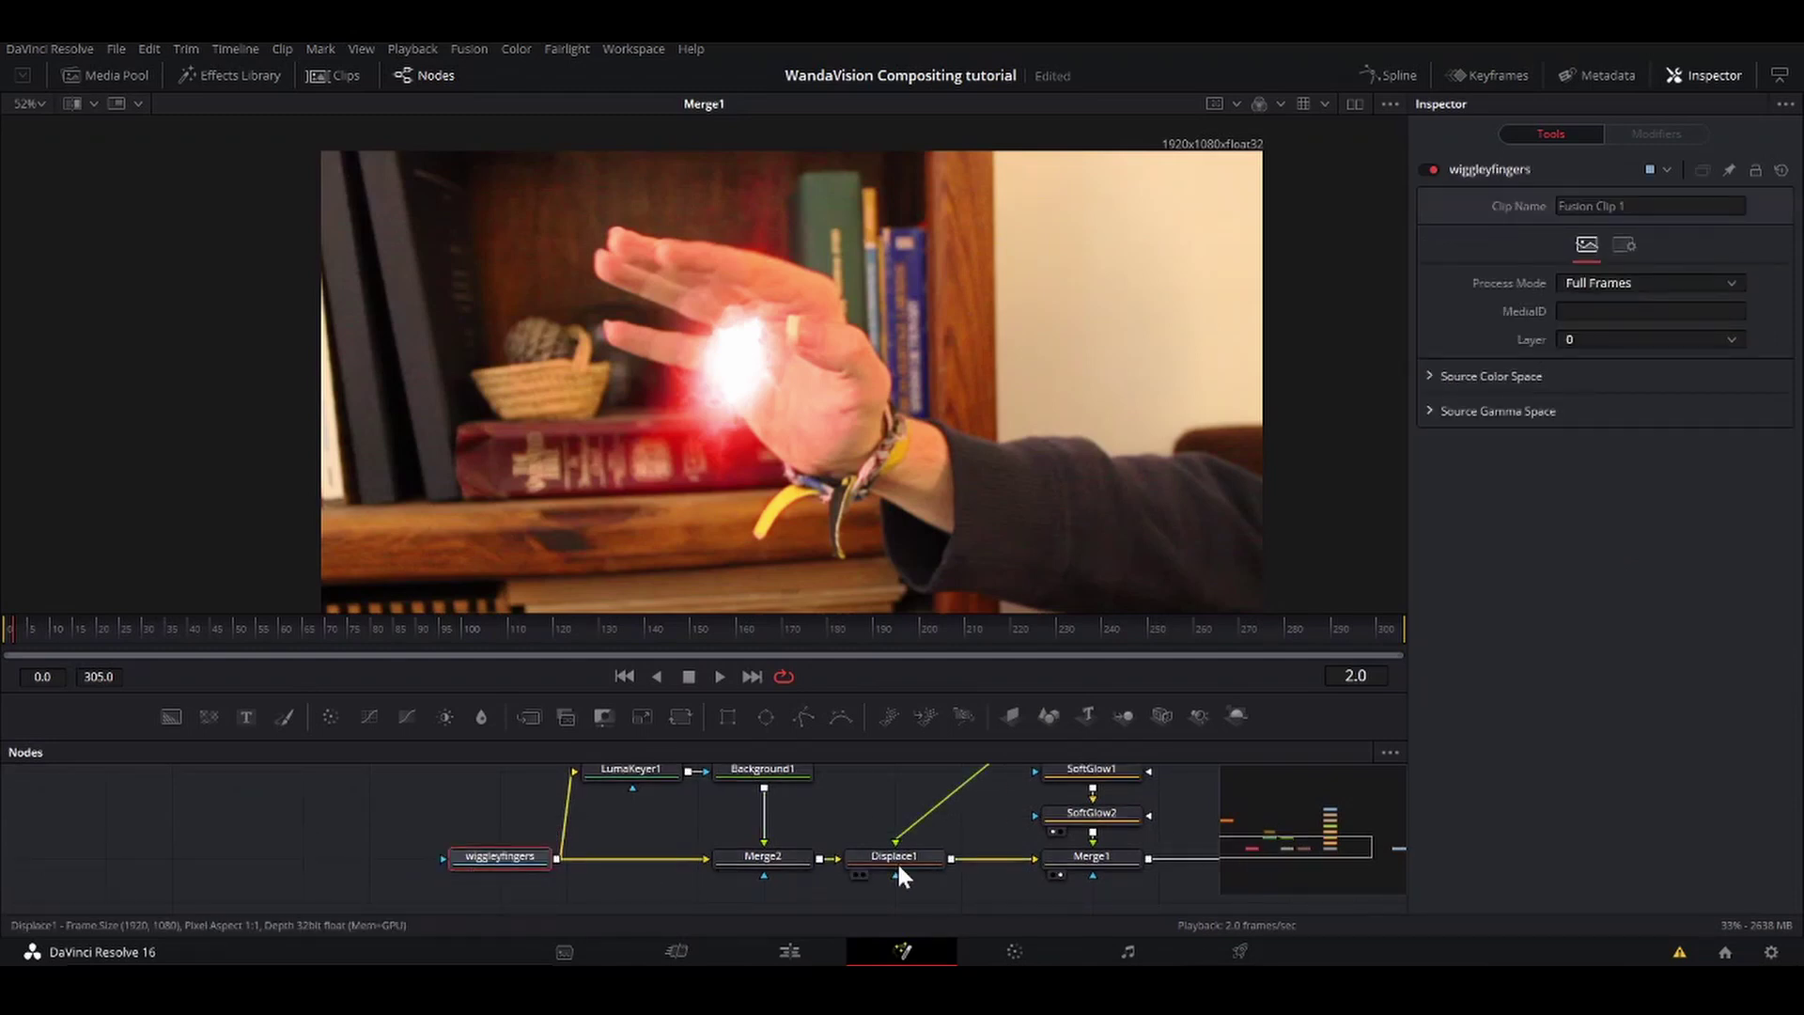
scroll(899, 871, "right", 6)
scroll(748, 780, "up", 2)
key("super+c")
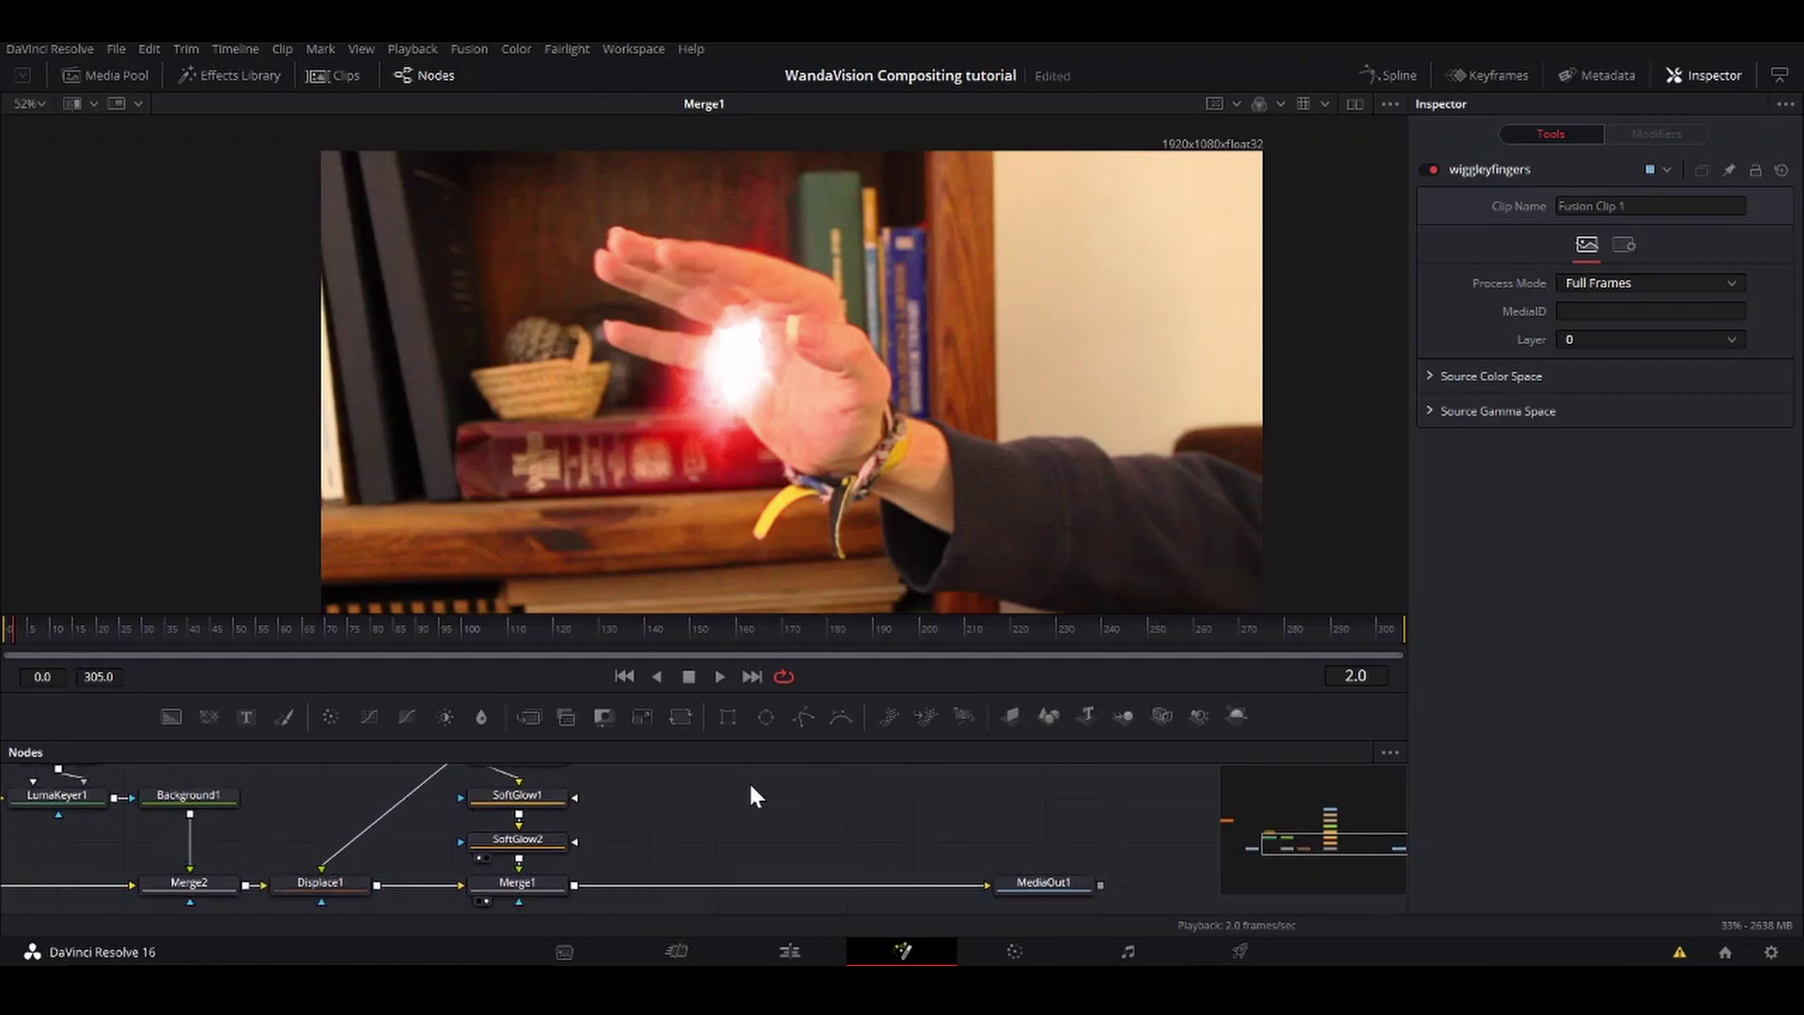
key("super+v")
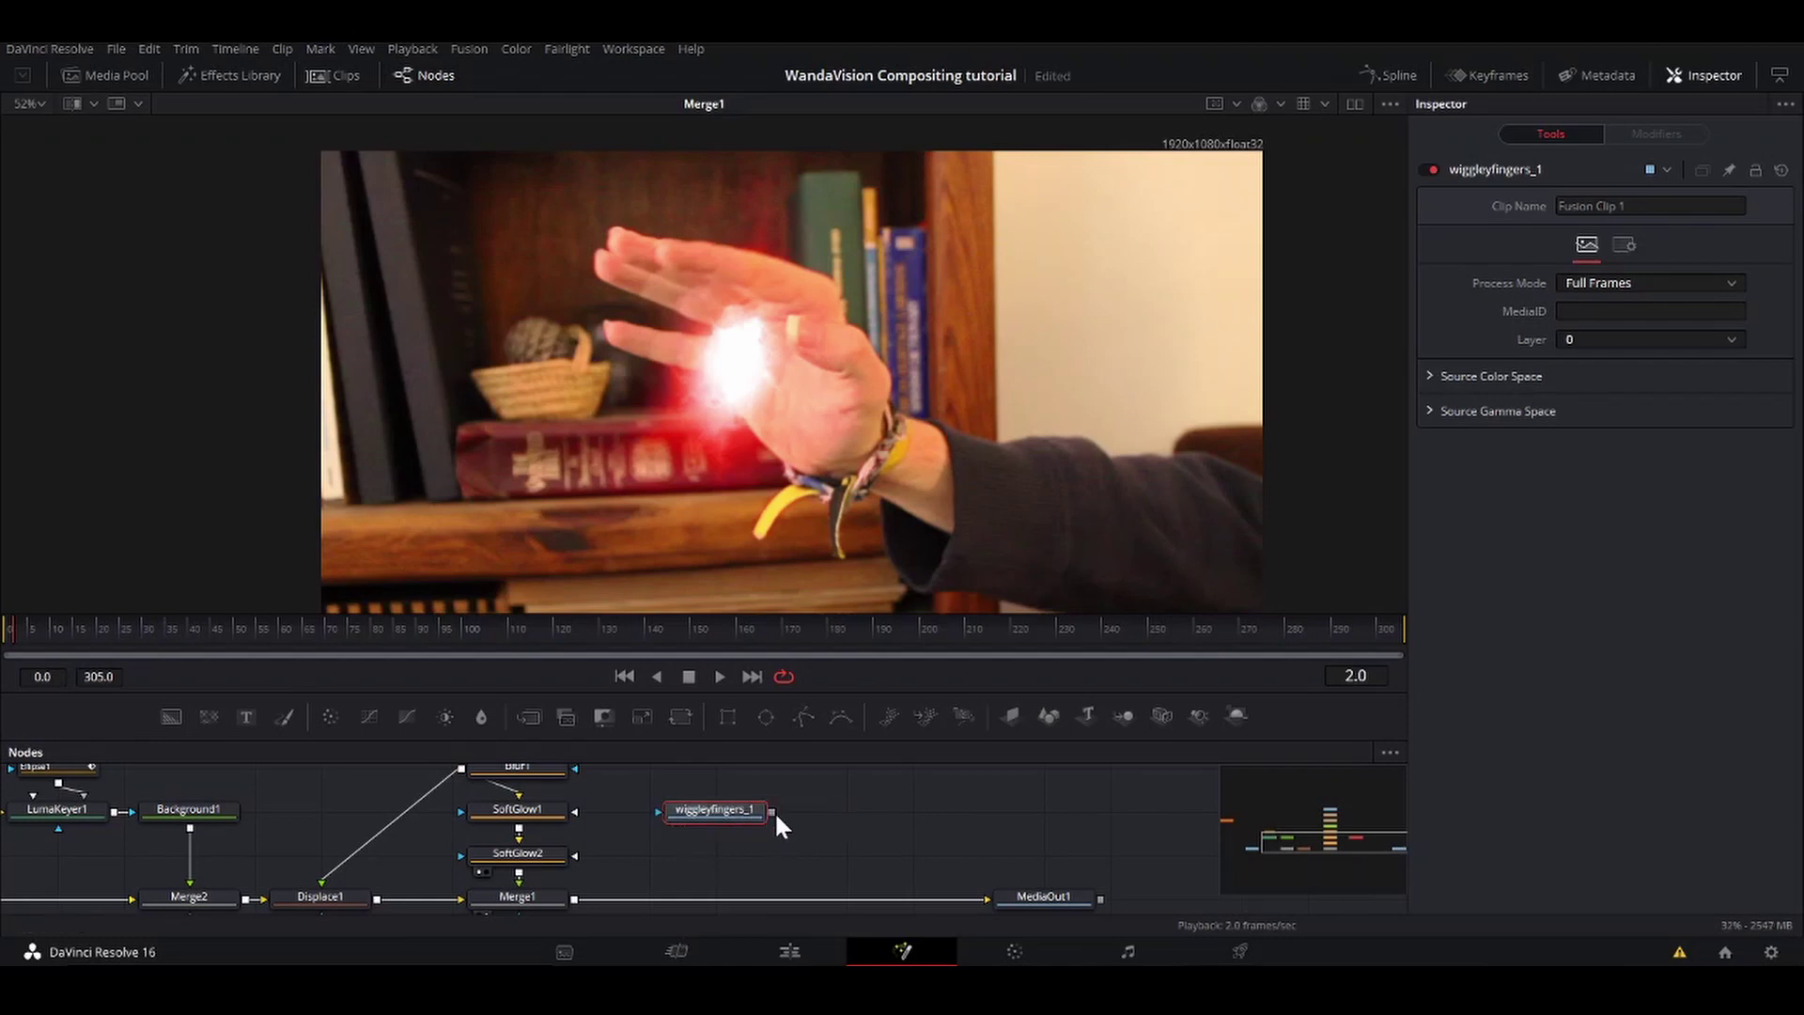
left_click_drag(769, 809, 573, 898)
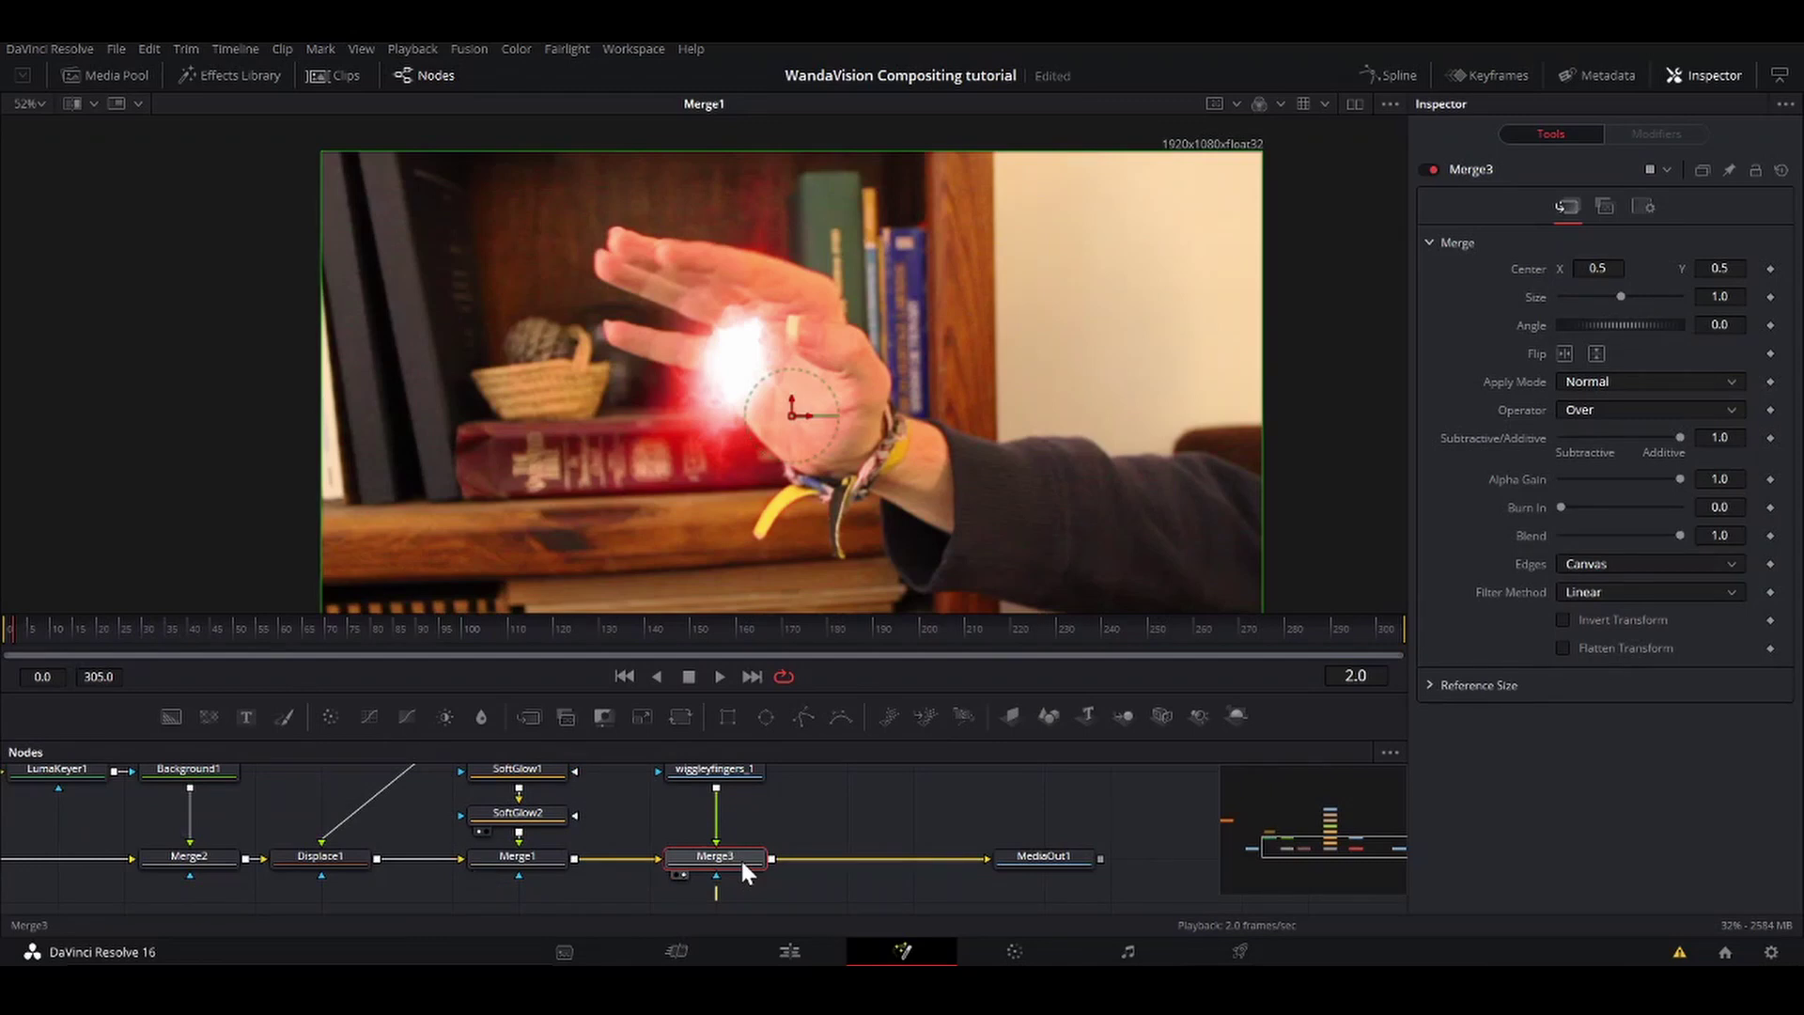
Step: View the Merge3 result and move the wiggleyfingers_1 node down beside Merge3
key("1")
scroll(842, 825, "up", 3)
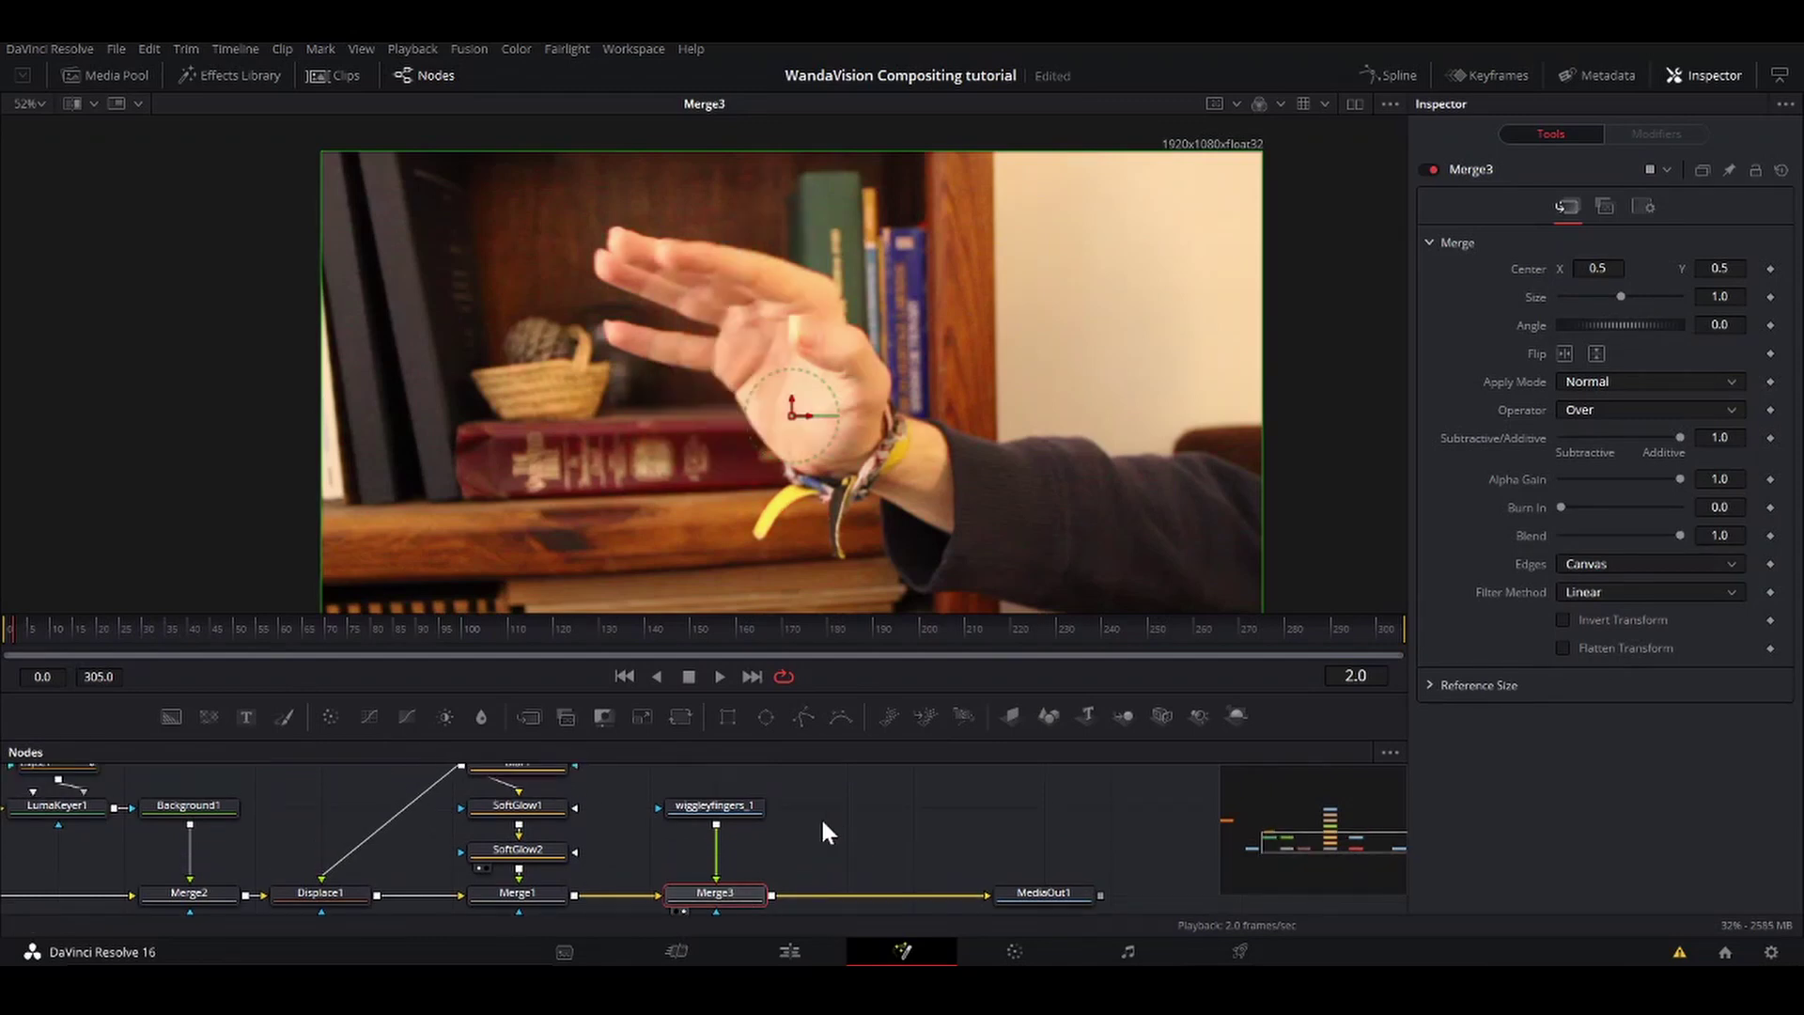
left_click_drag(724, 804, 724, 847)
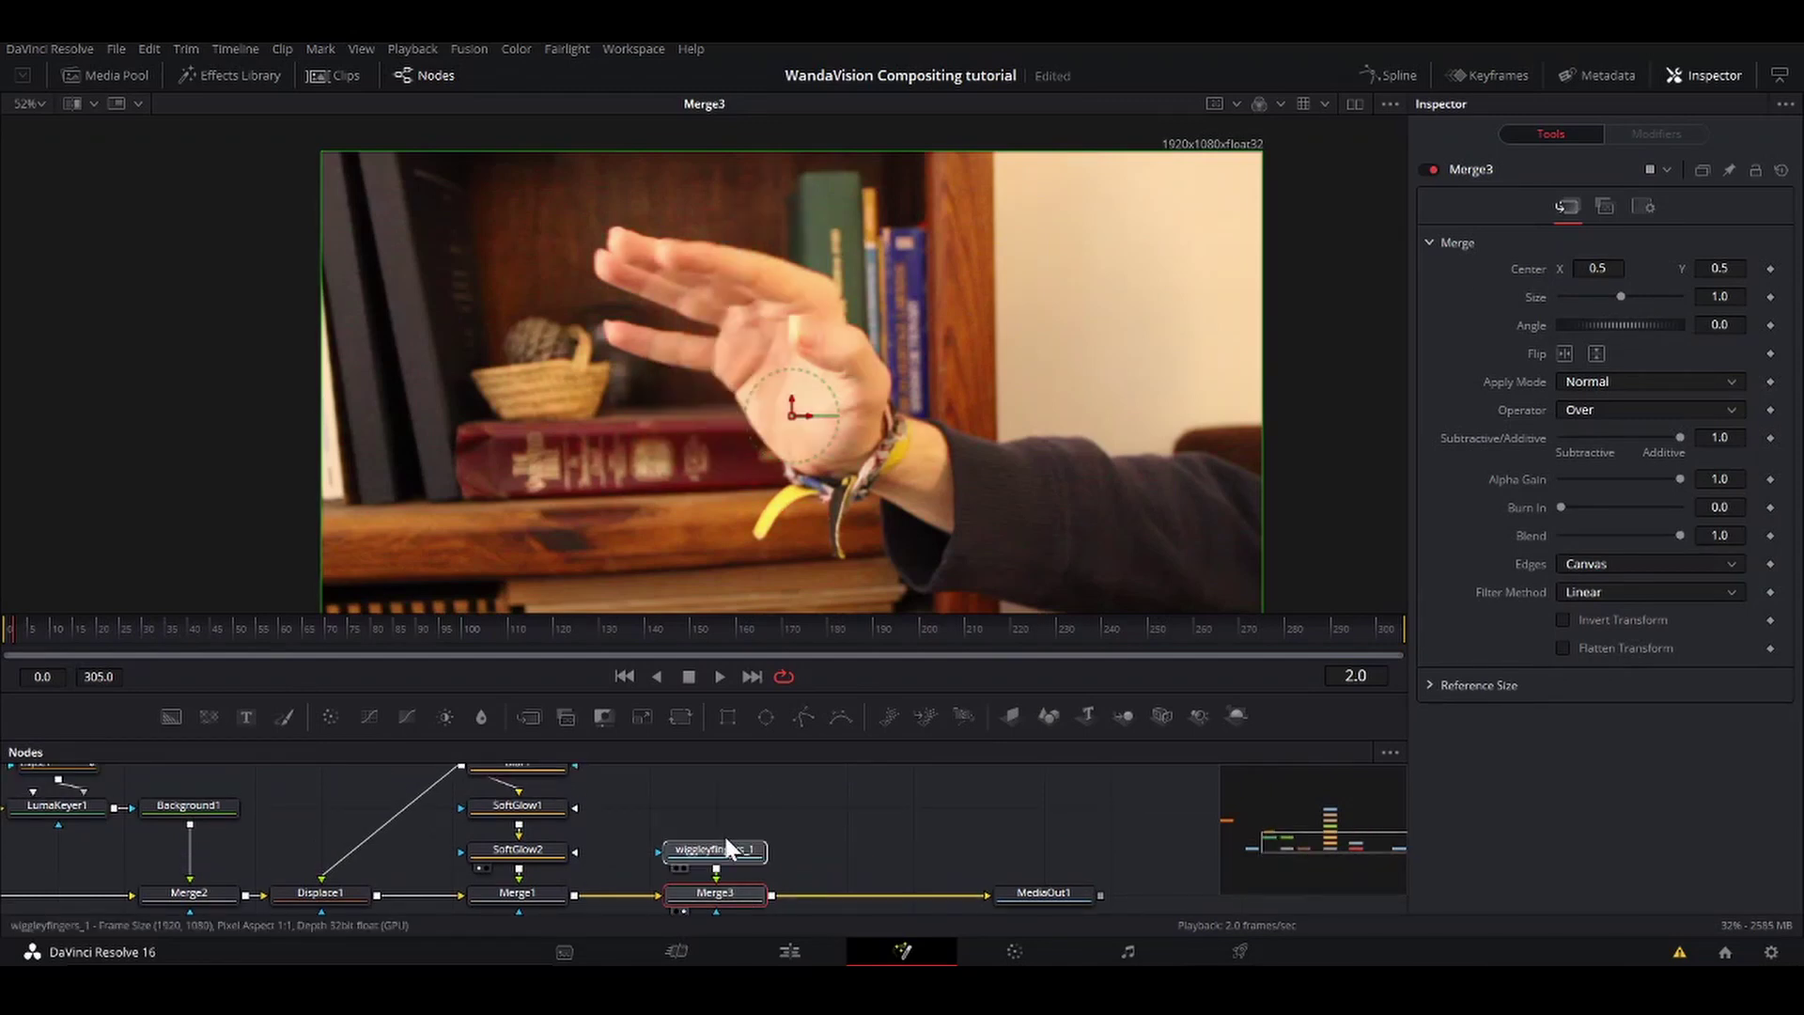
left_click(817, 821)
scroll(801, 859, "up", 4)
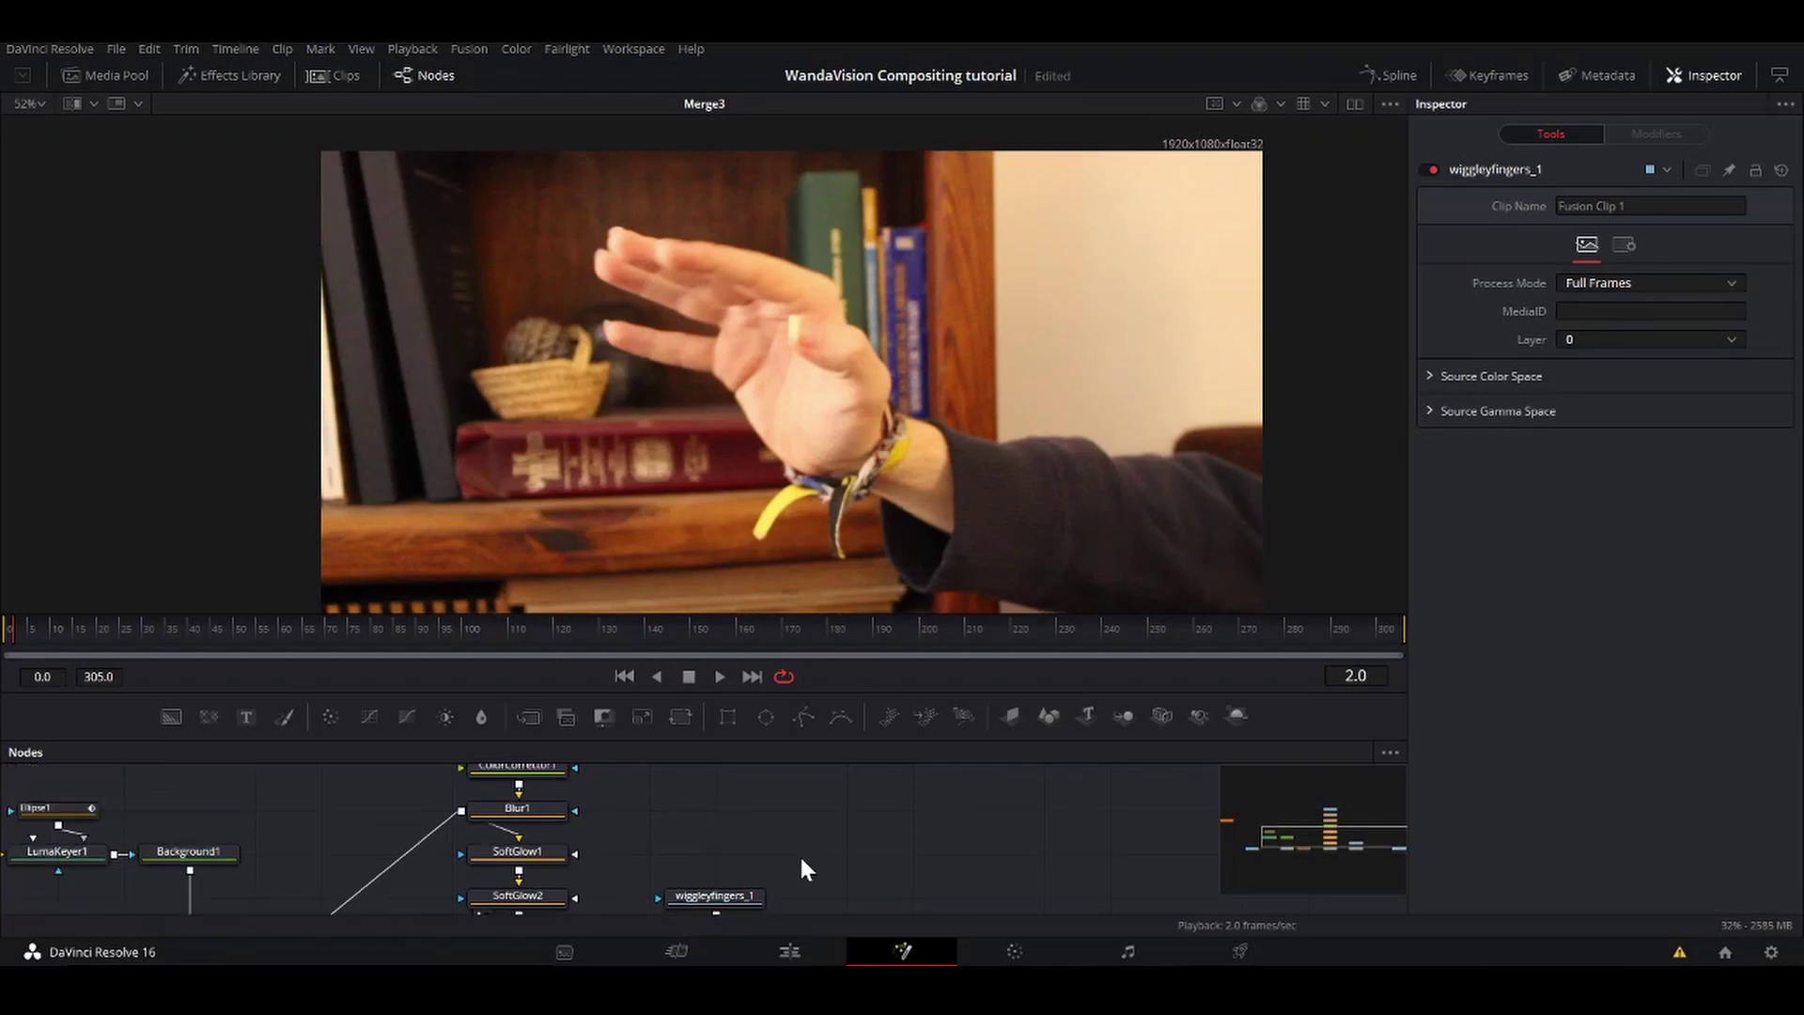
Step: Enlarge the node graph, add a Background2 node, view it, and set its colour to pure white
scroll(799, 853, "up", 3)
scroll(799, 853, "right", 3)
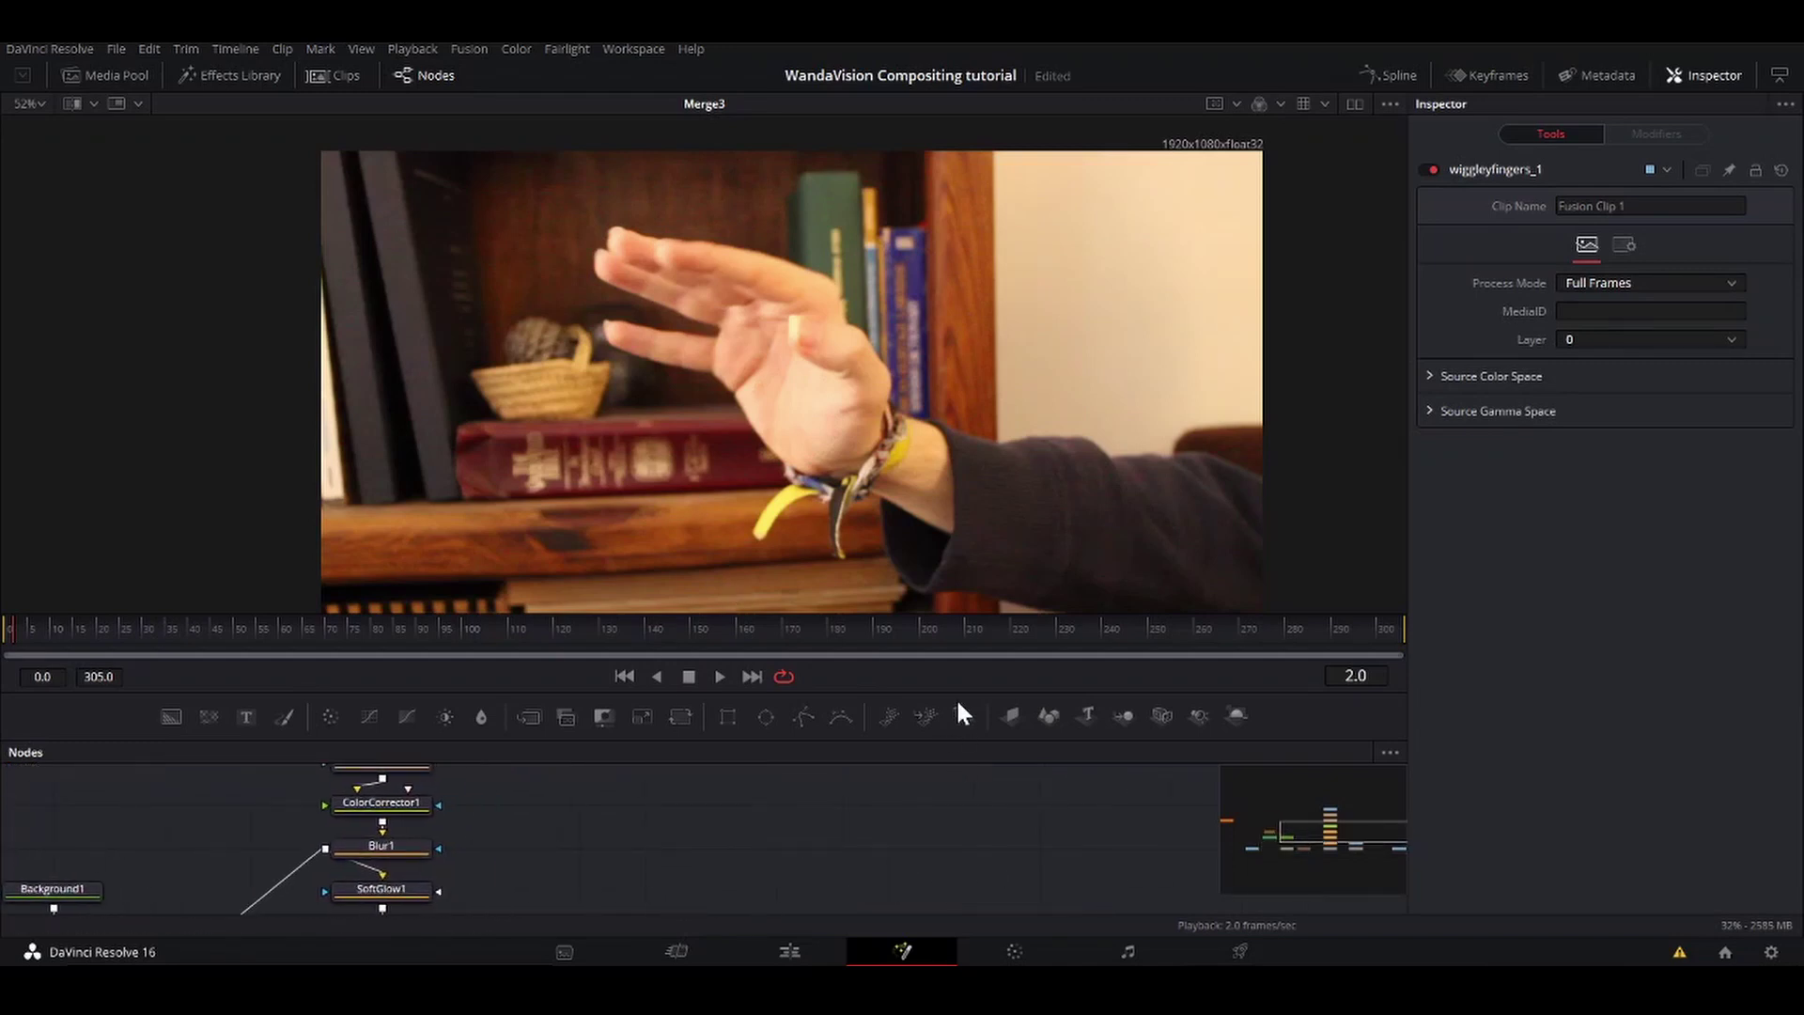
mouse_move(955, 695)
left_mouse_down()
mouse_move(966, 633)
mouse_move(957, 666)
left_mouse_up()
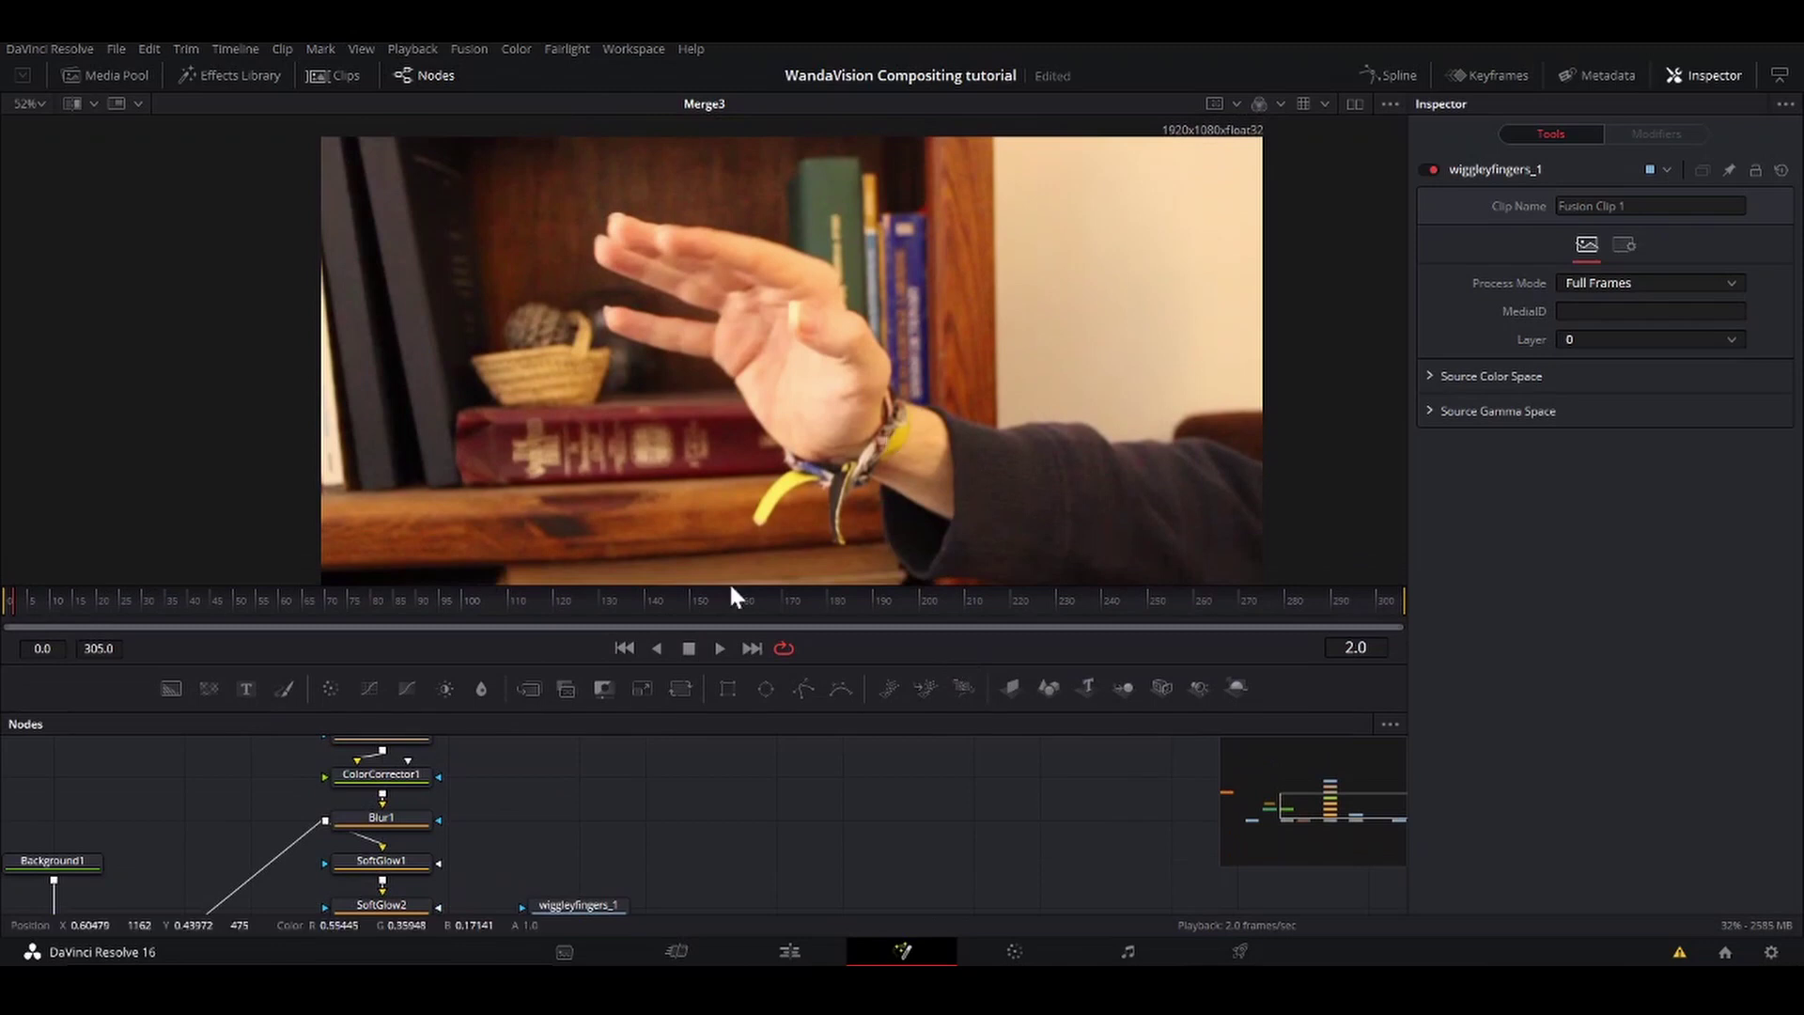
left_click_drag(165, 687, 575, 779)
scroll(653, 782, "up", 2)
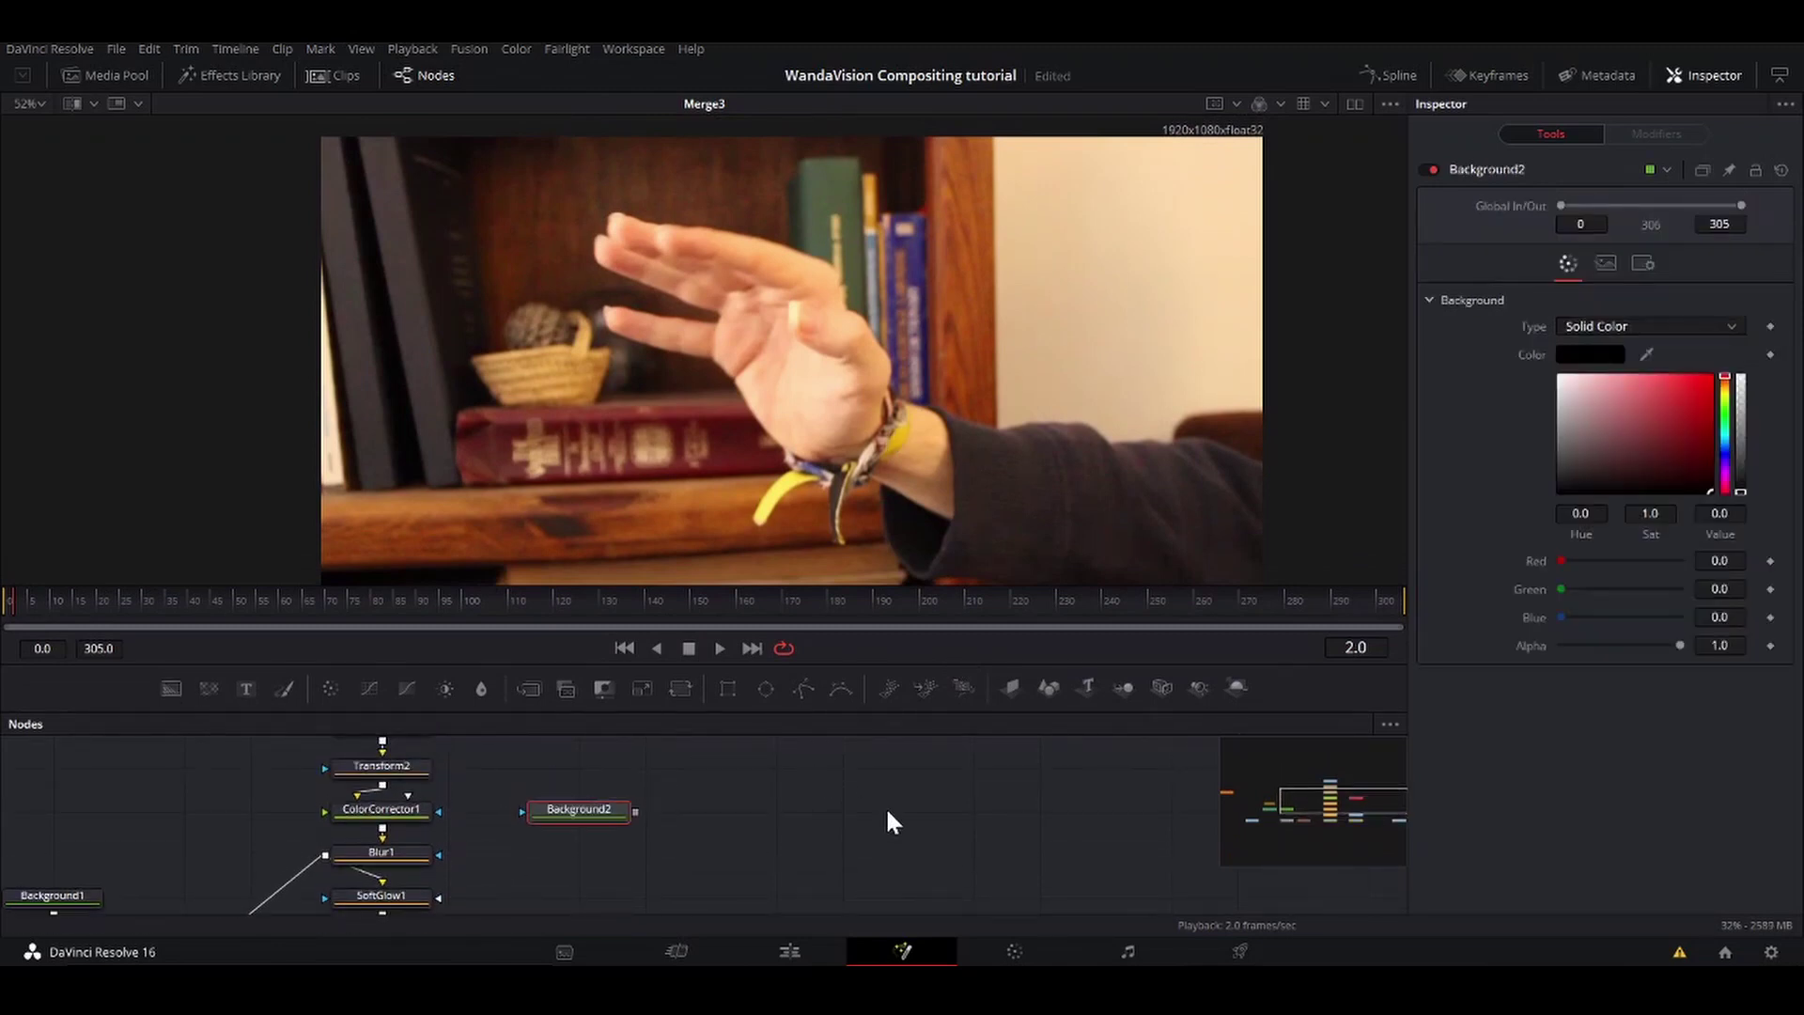
key("1")
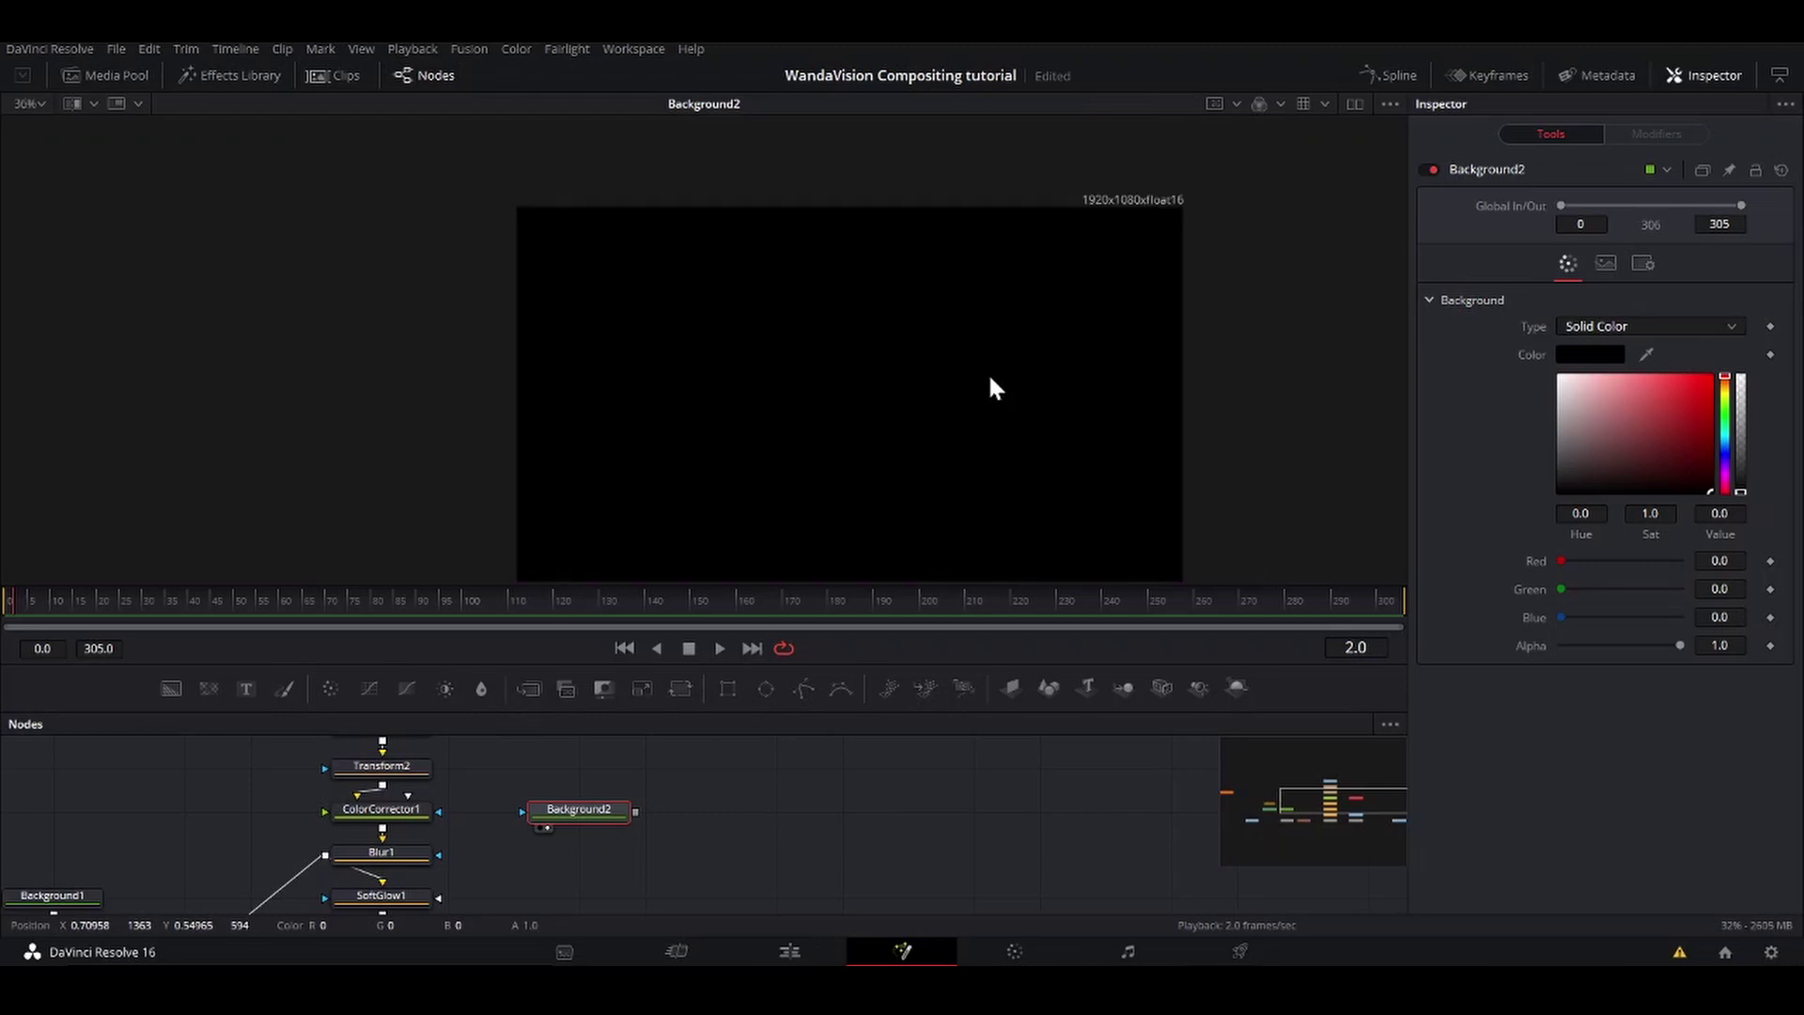
left_click_drag(1659, 428, 1557, 375)
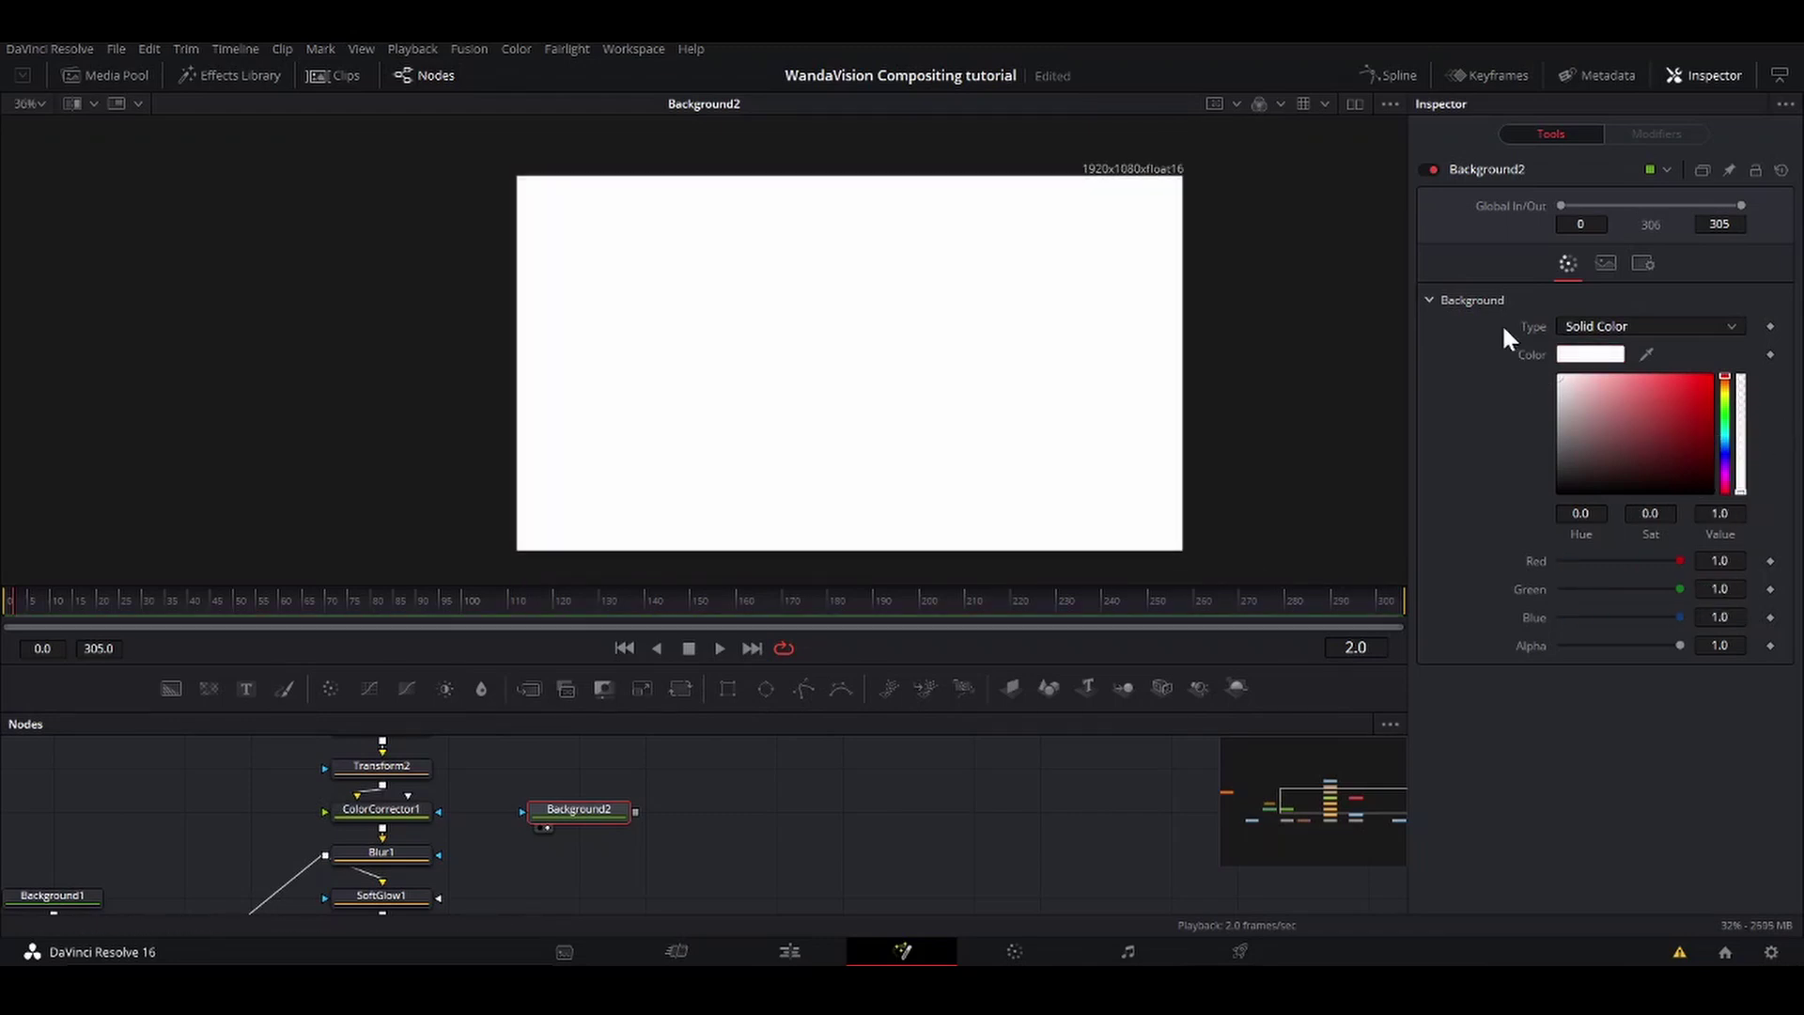
scroll(739, 799, "up", 3)
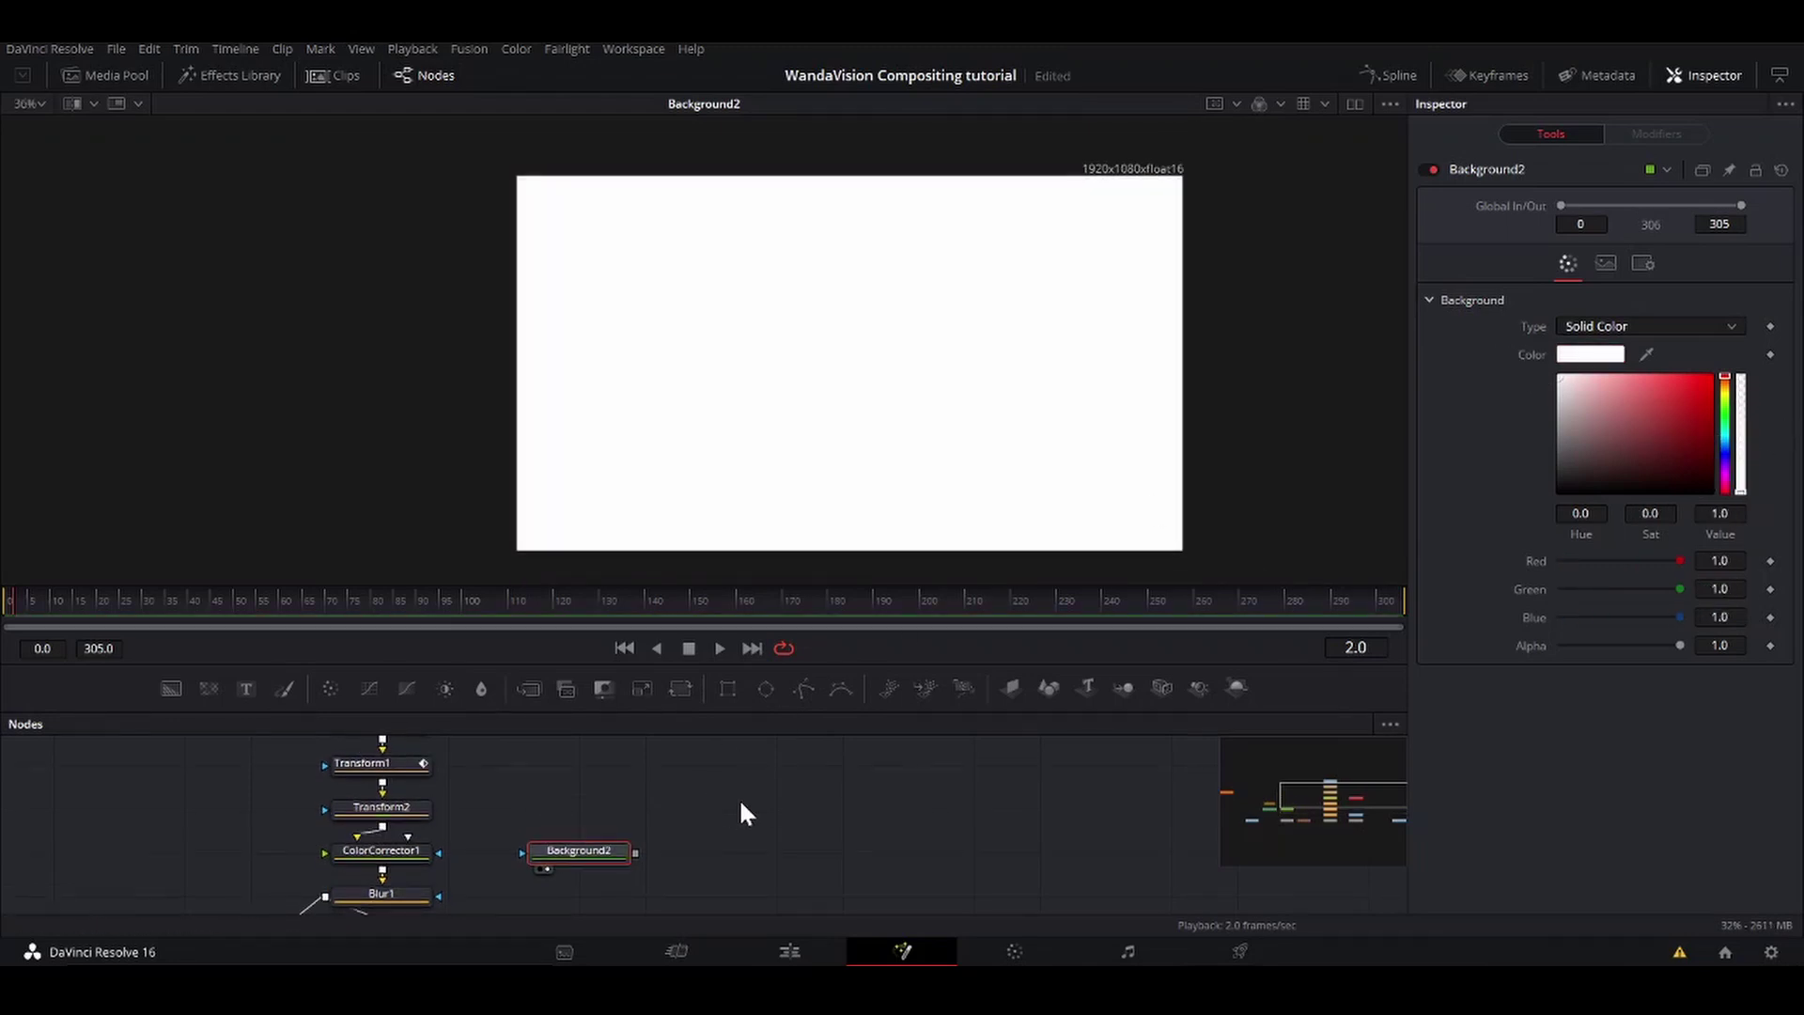
Step: Add an Ellipse mask to Background2, nudge its centre slightly left and up, and soften its edge
left_click(769, 691)
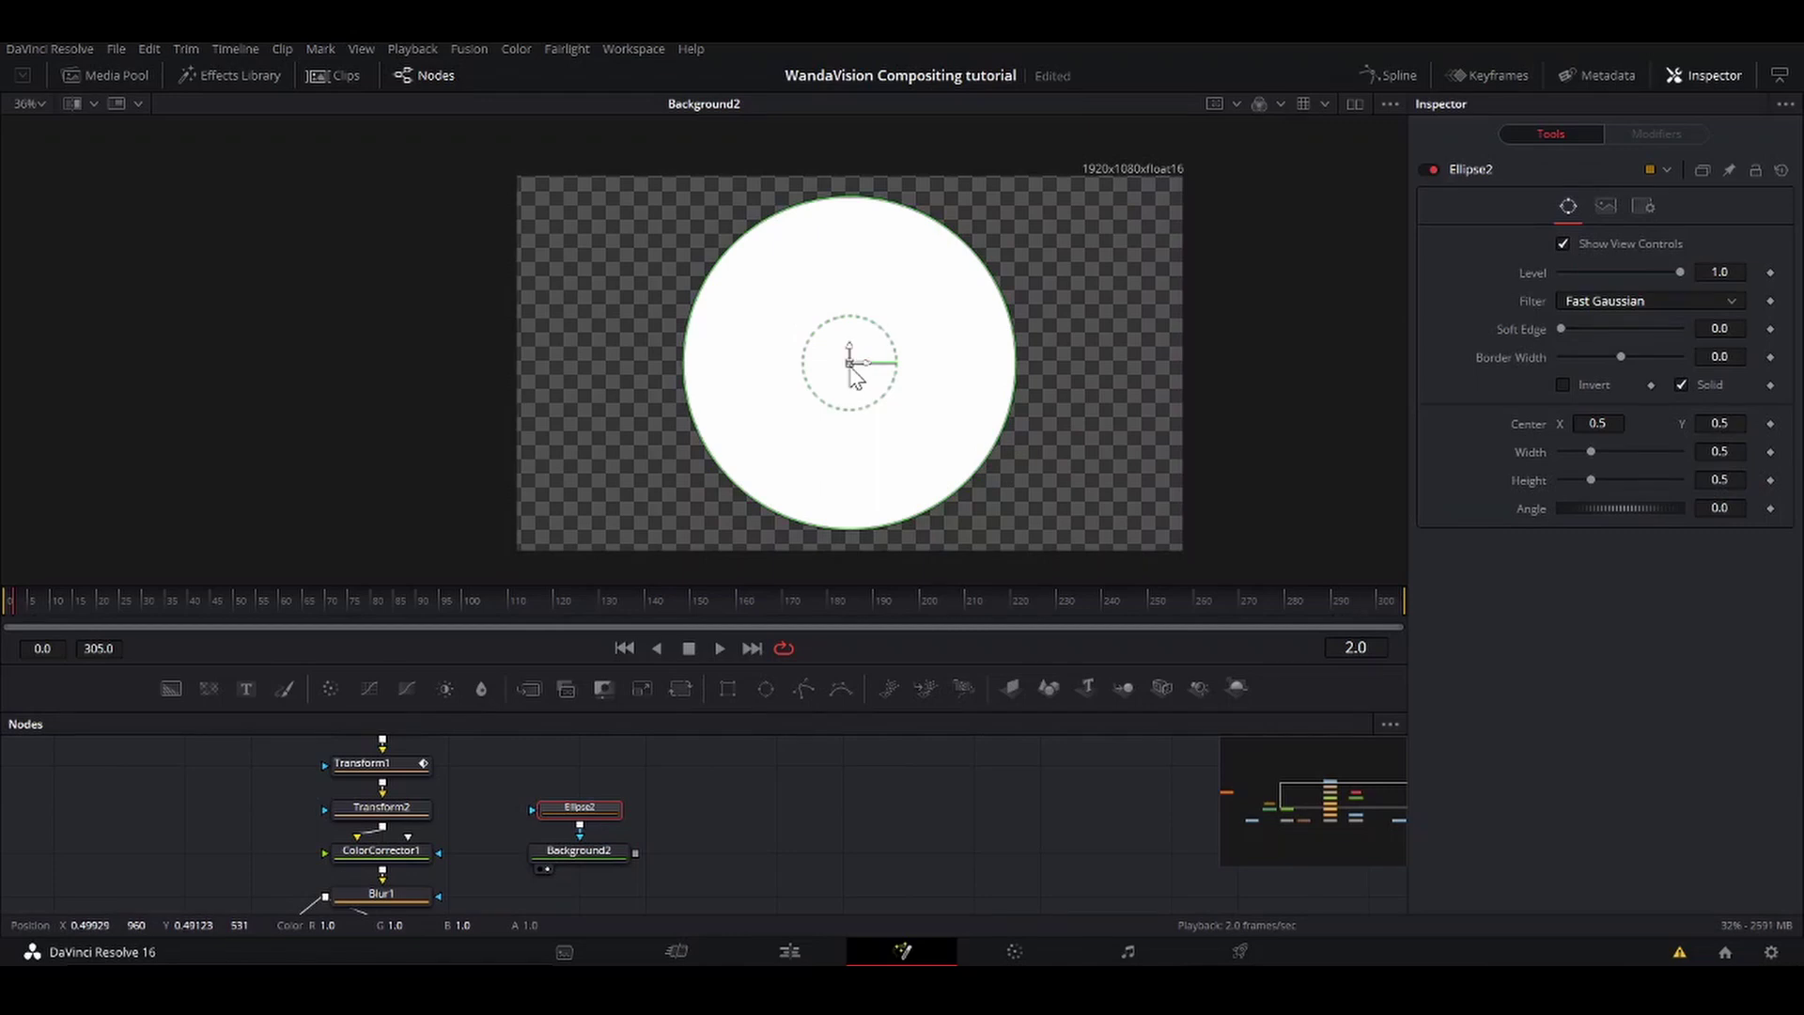
left_click_drag(849, 361, 836, 368)
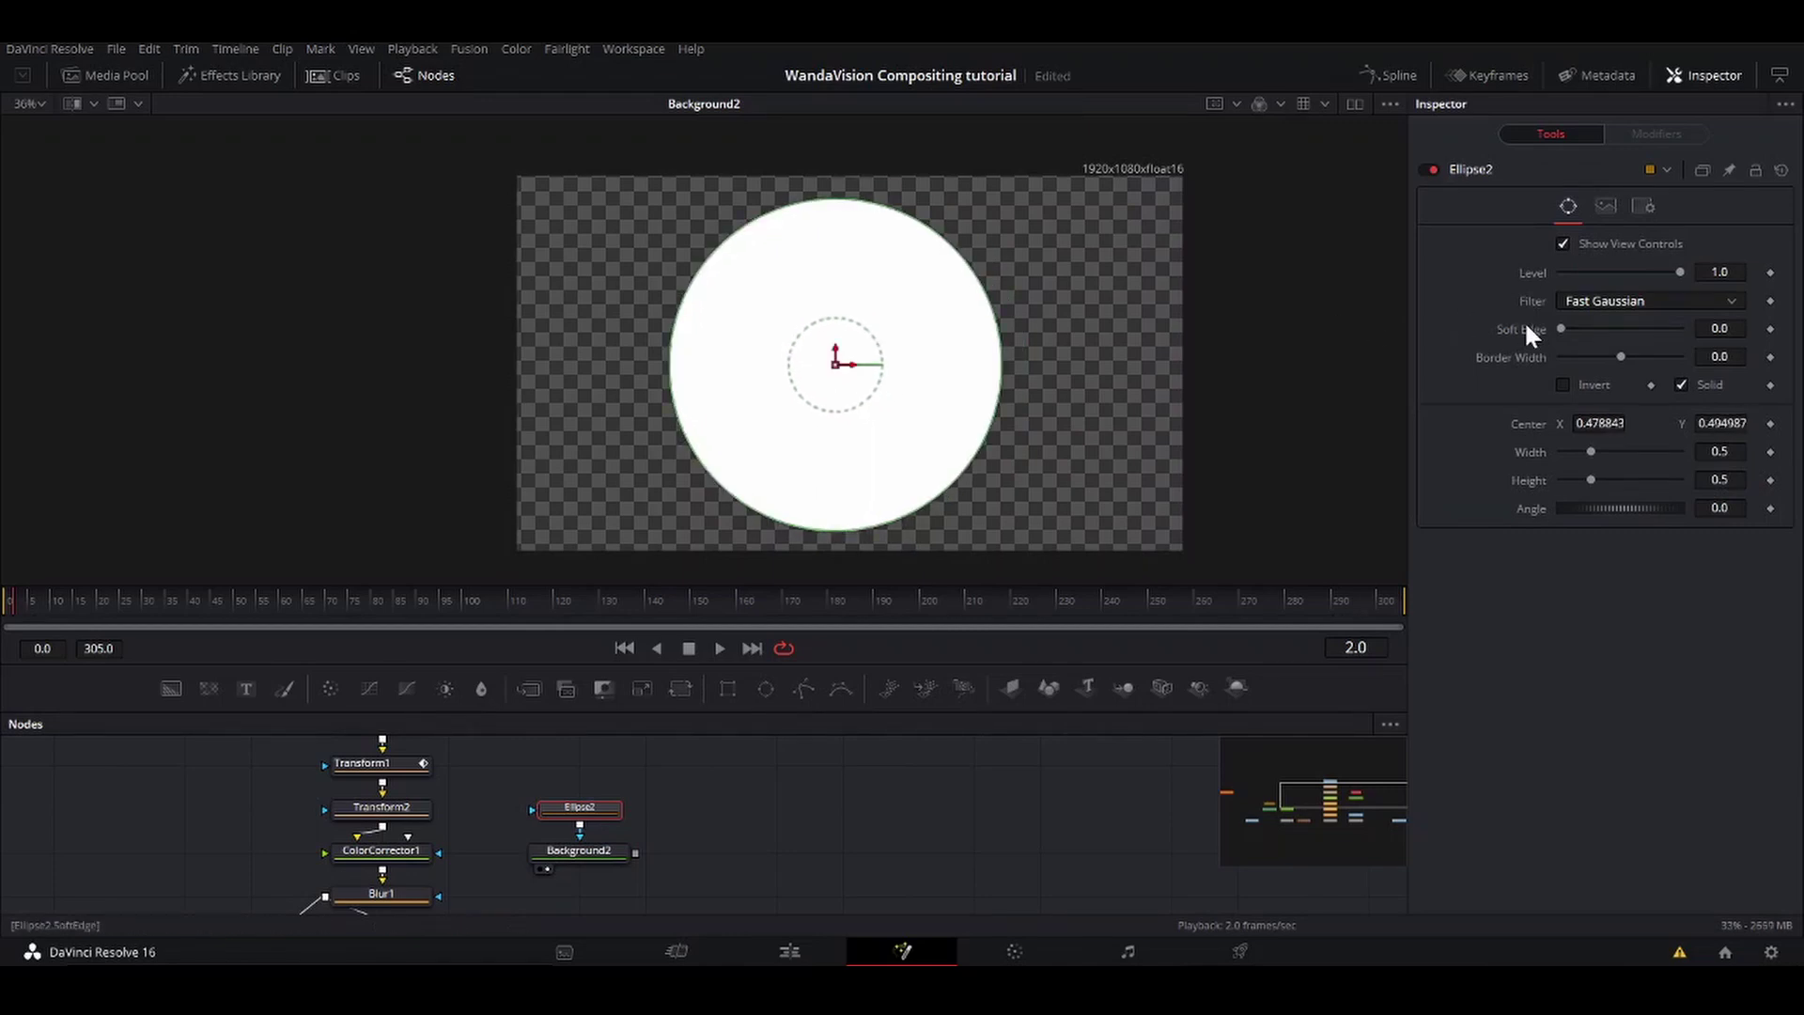
left_click_drag(1556, 329, 1565, 328)
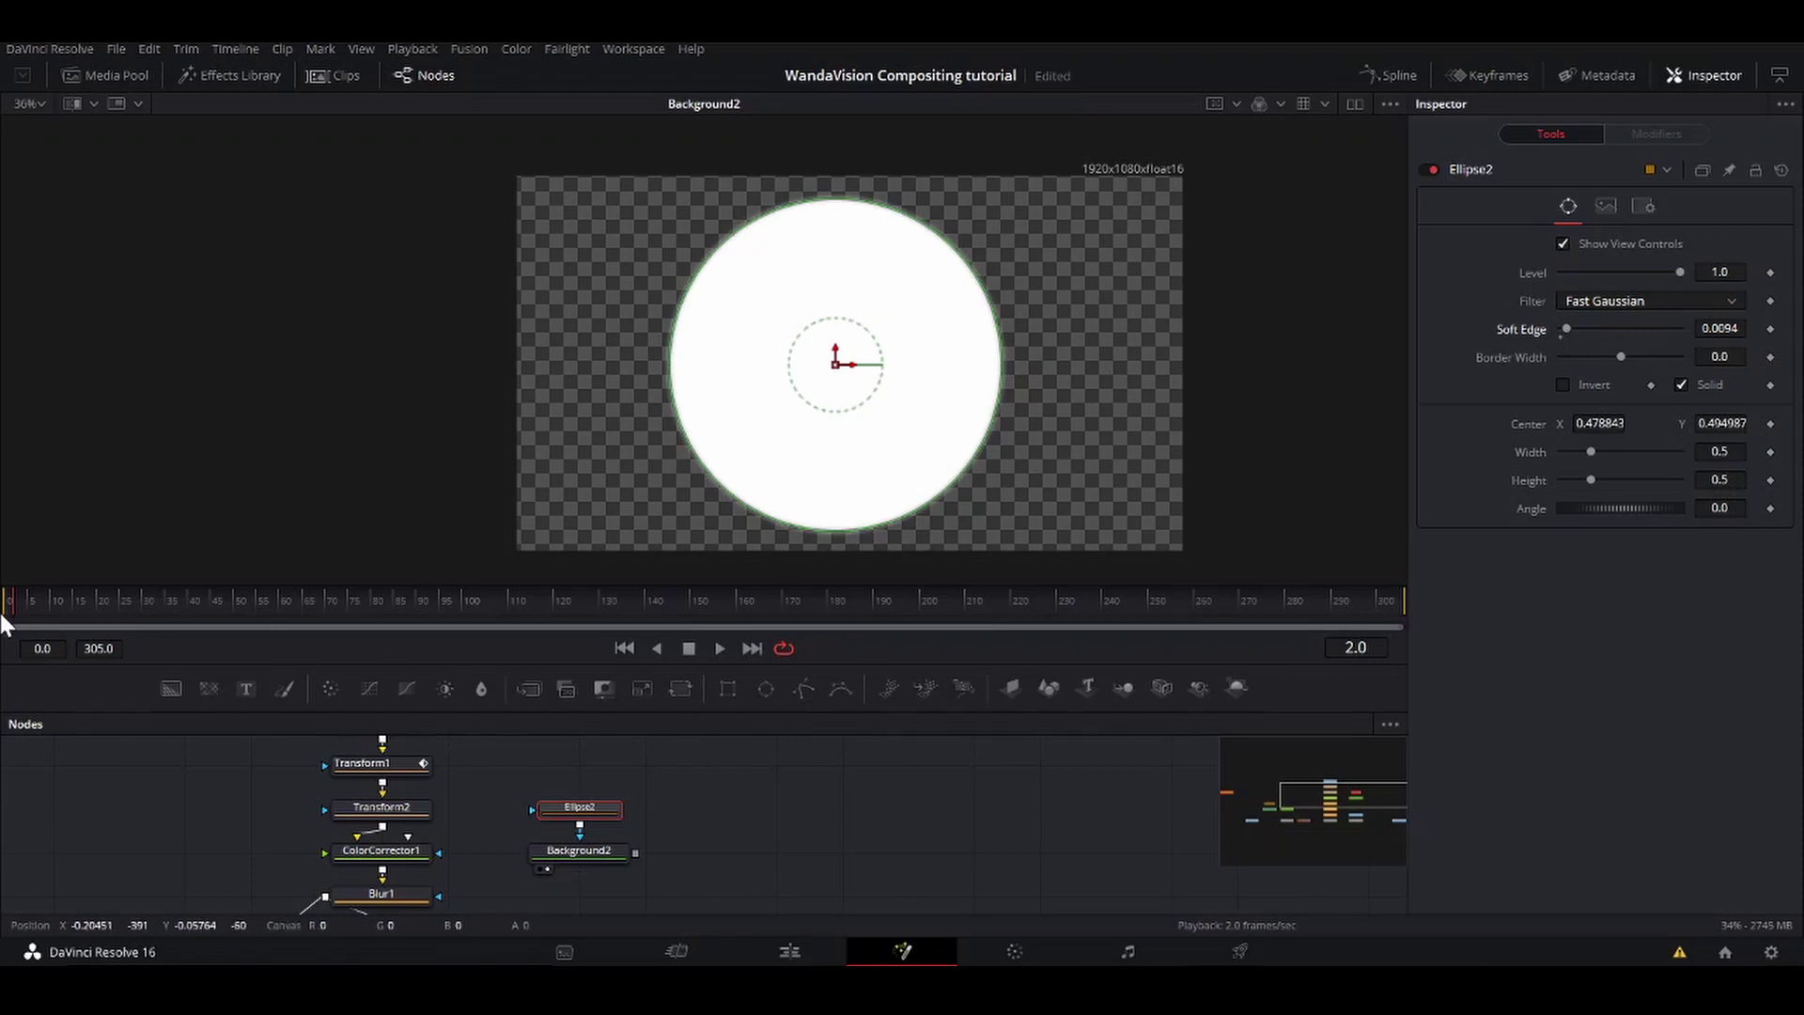
left_click(49, 603)
left_click_drag(49, 606, 9, 590)
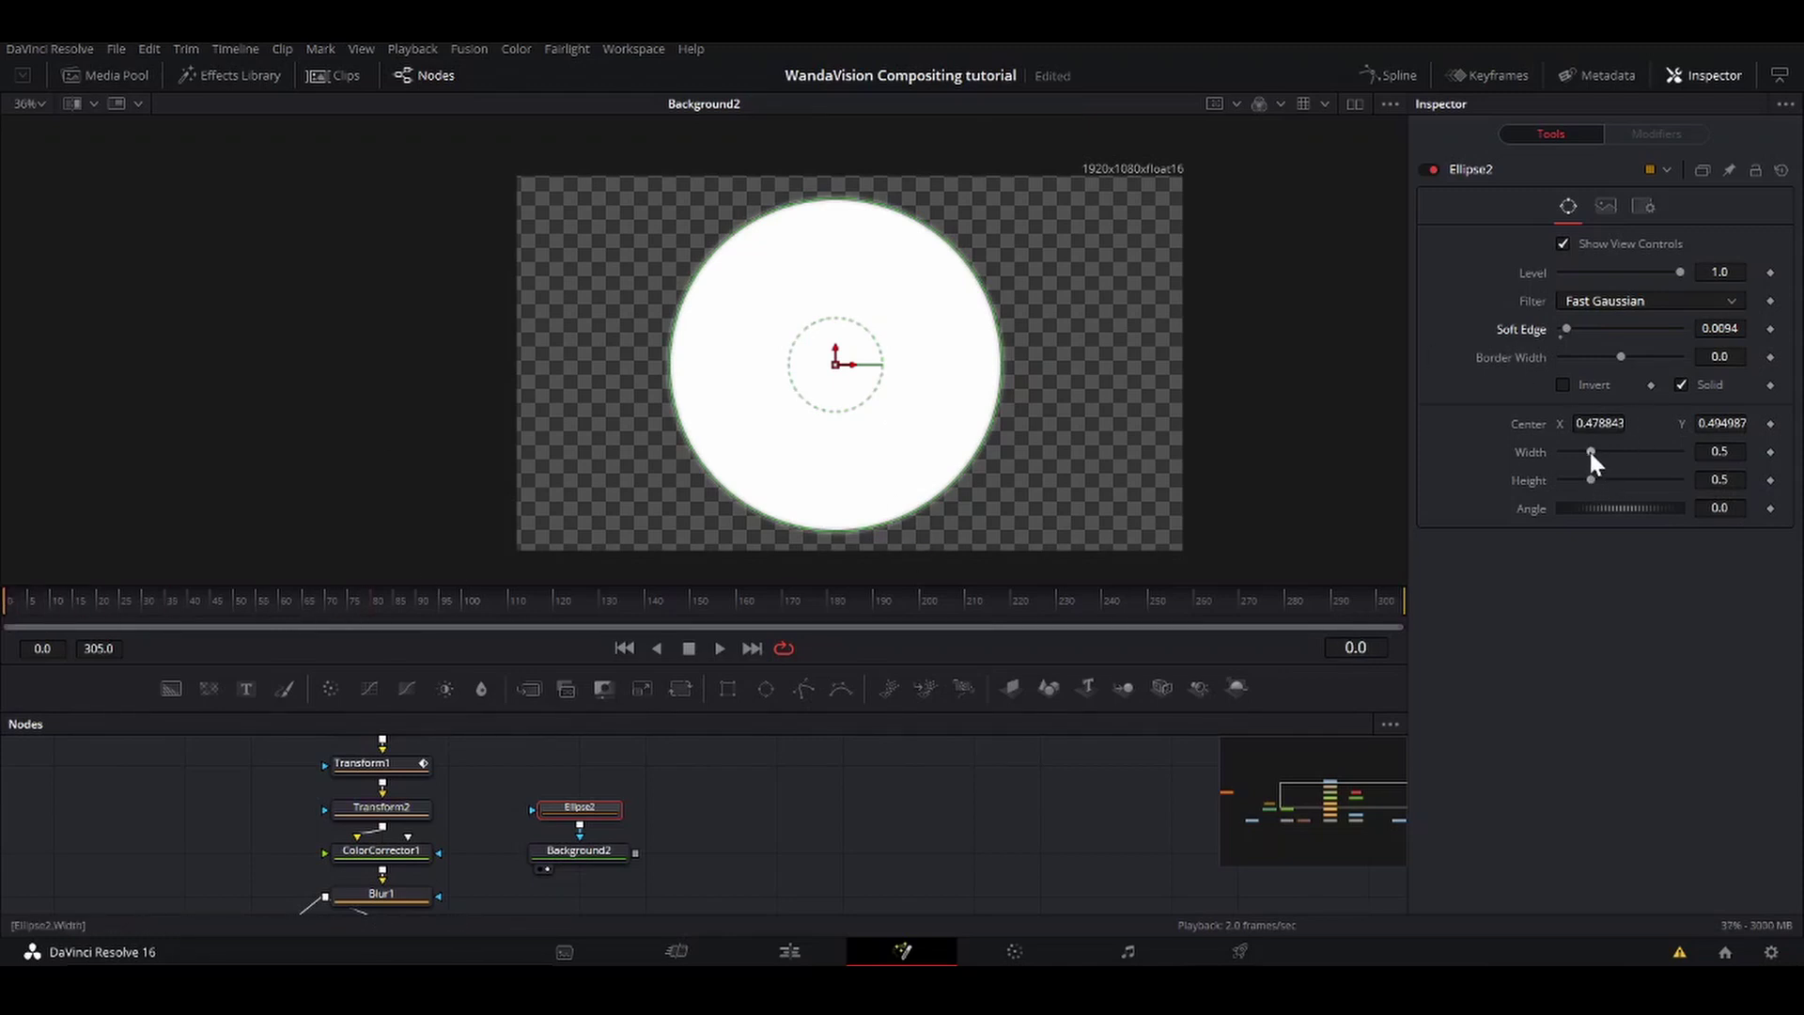
mouse_move(1590, 453)
left_mouse_down()
mouse_move(1572, 448)
mouse_move(1587, 459)
left_mouse_up()
Step: Link the ellipse Width to its Height with an expression, then reset both to 0.5
left_click(1720, 452)
key("BackSpace")
key("Return")
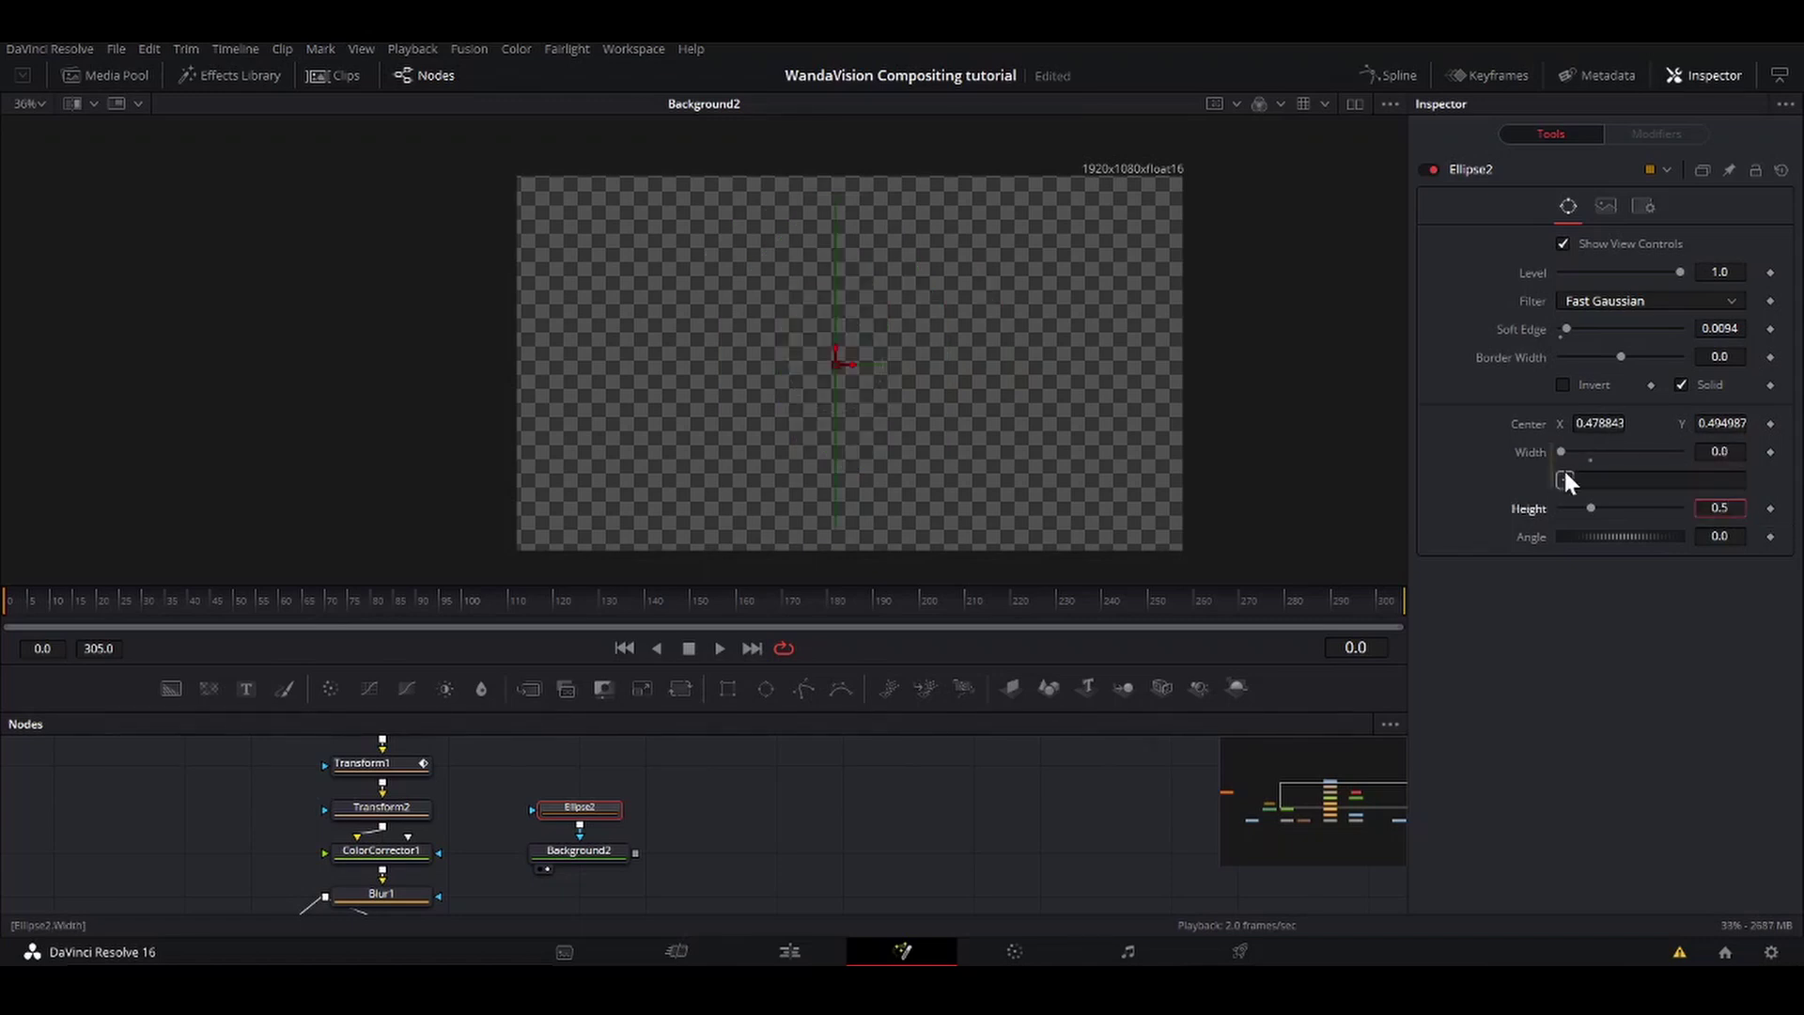
left_click_drag(1564, 478, 1526, 511)
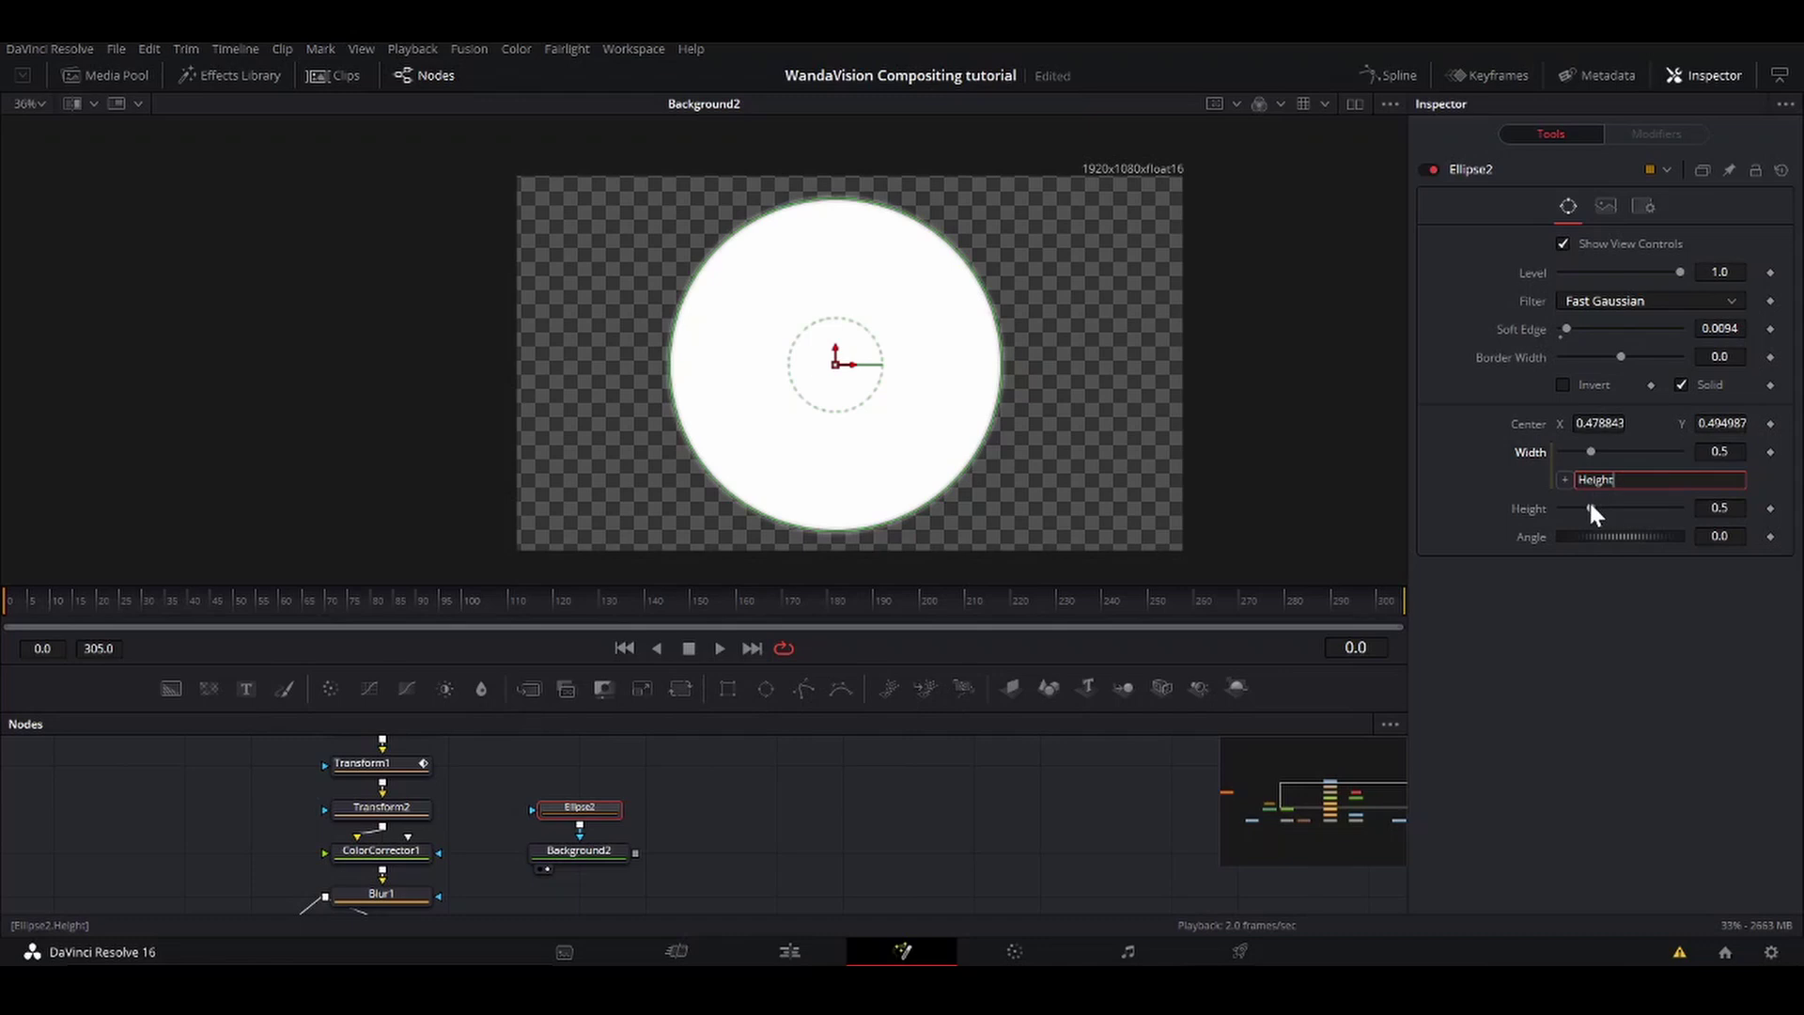
mouse_move(1593, 506)
left_mouse_down()
mouse_move(1620, 504)
mouse_move(1590, 508)
left_mouse_up()
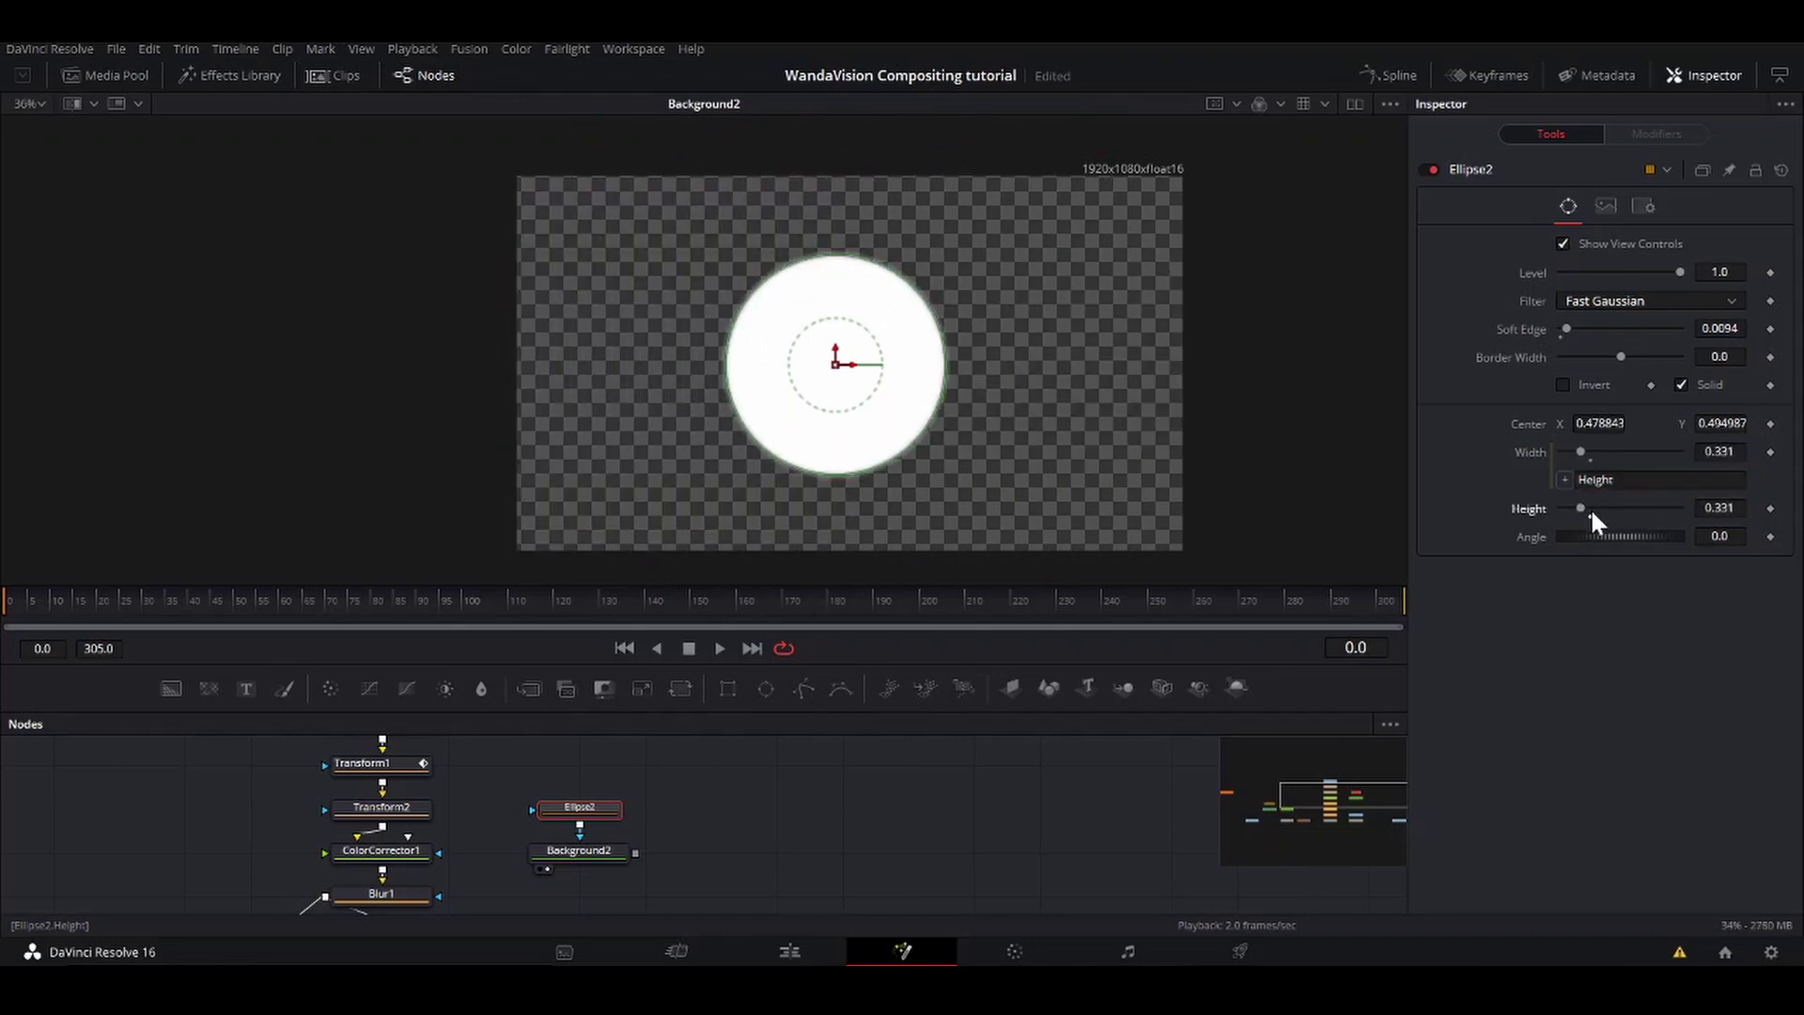
double_click(1590, 510)
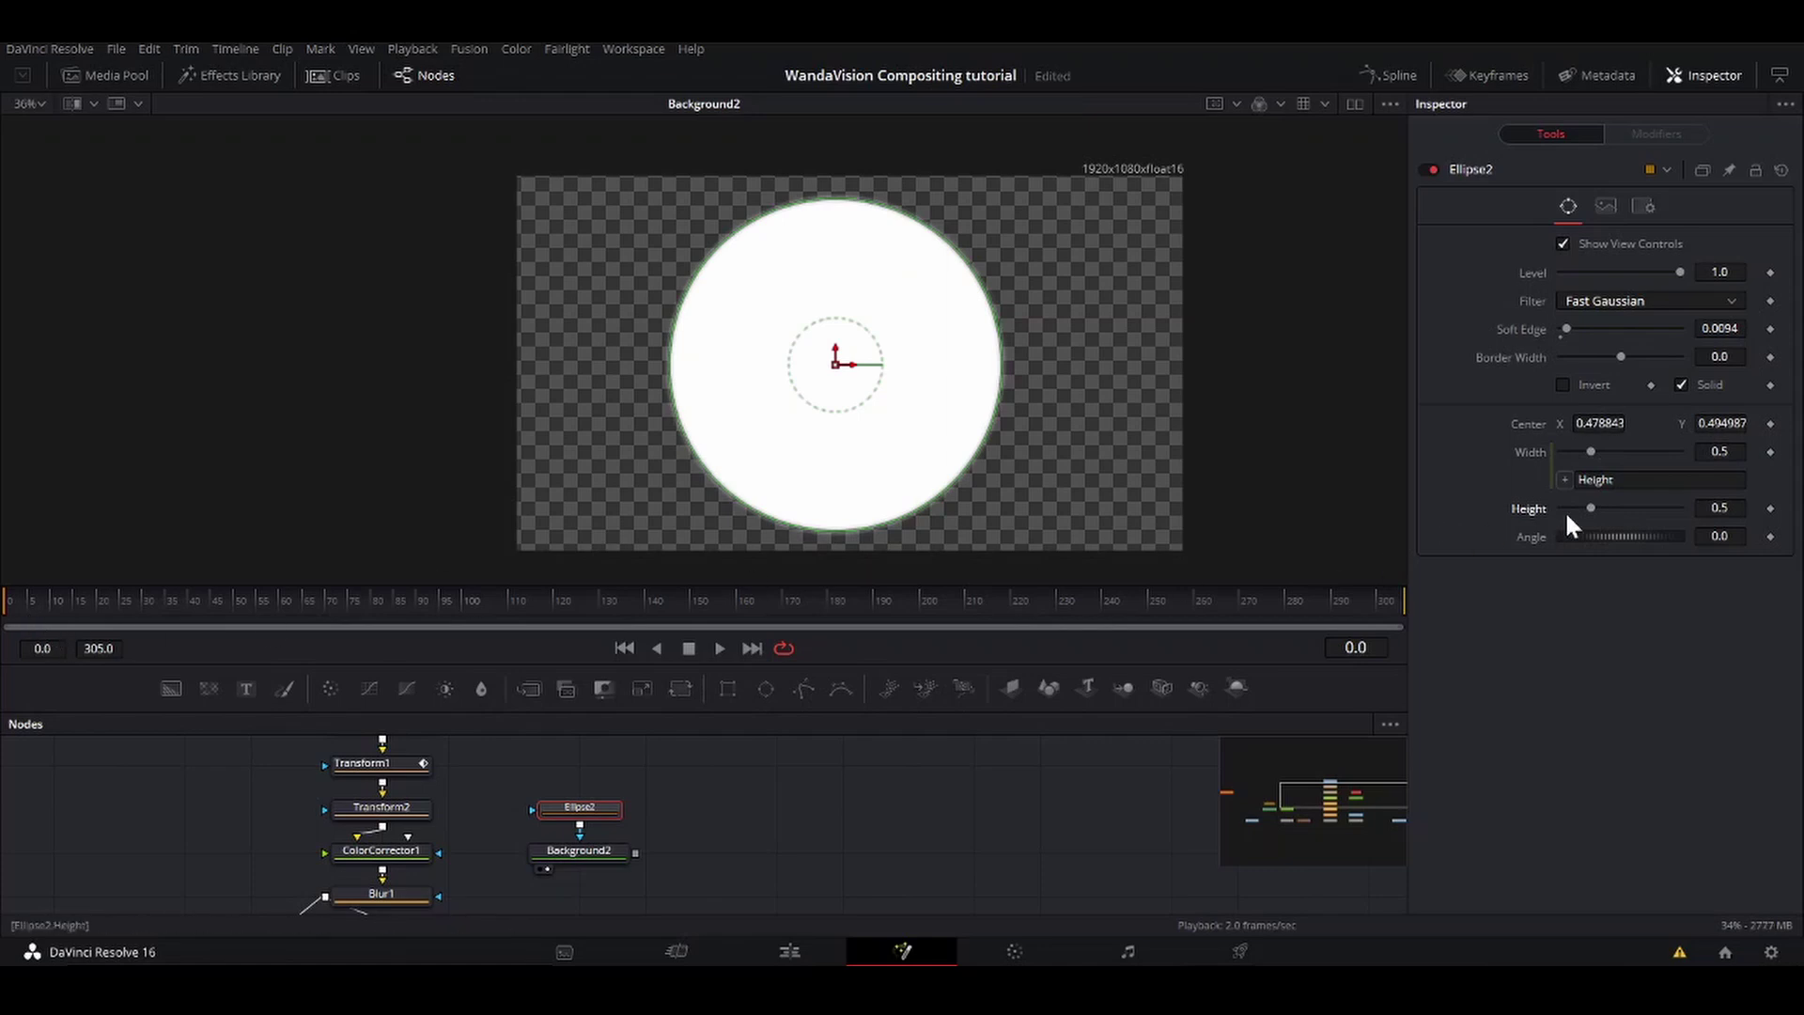
Step: Keyframe the ellipse Height from 0.0 at frame 0 to 1.26 at frame 35
left_click(1770, 510)
left_click(151, 600)
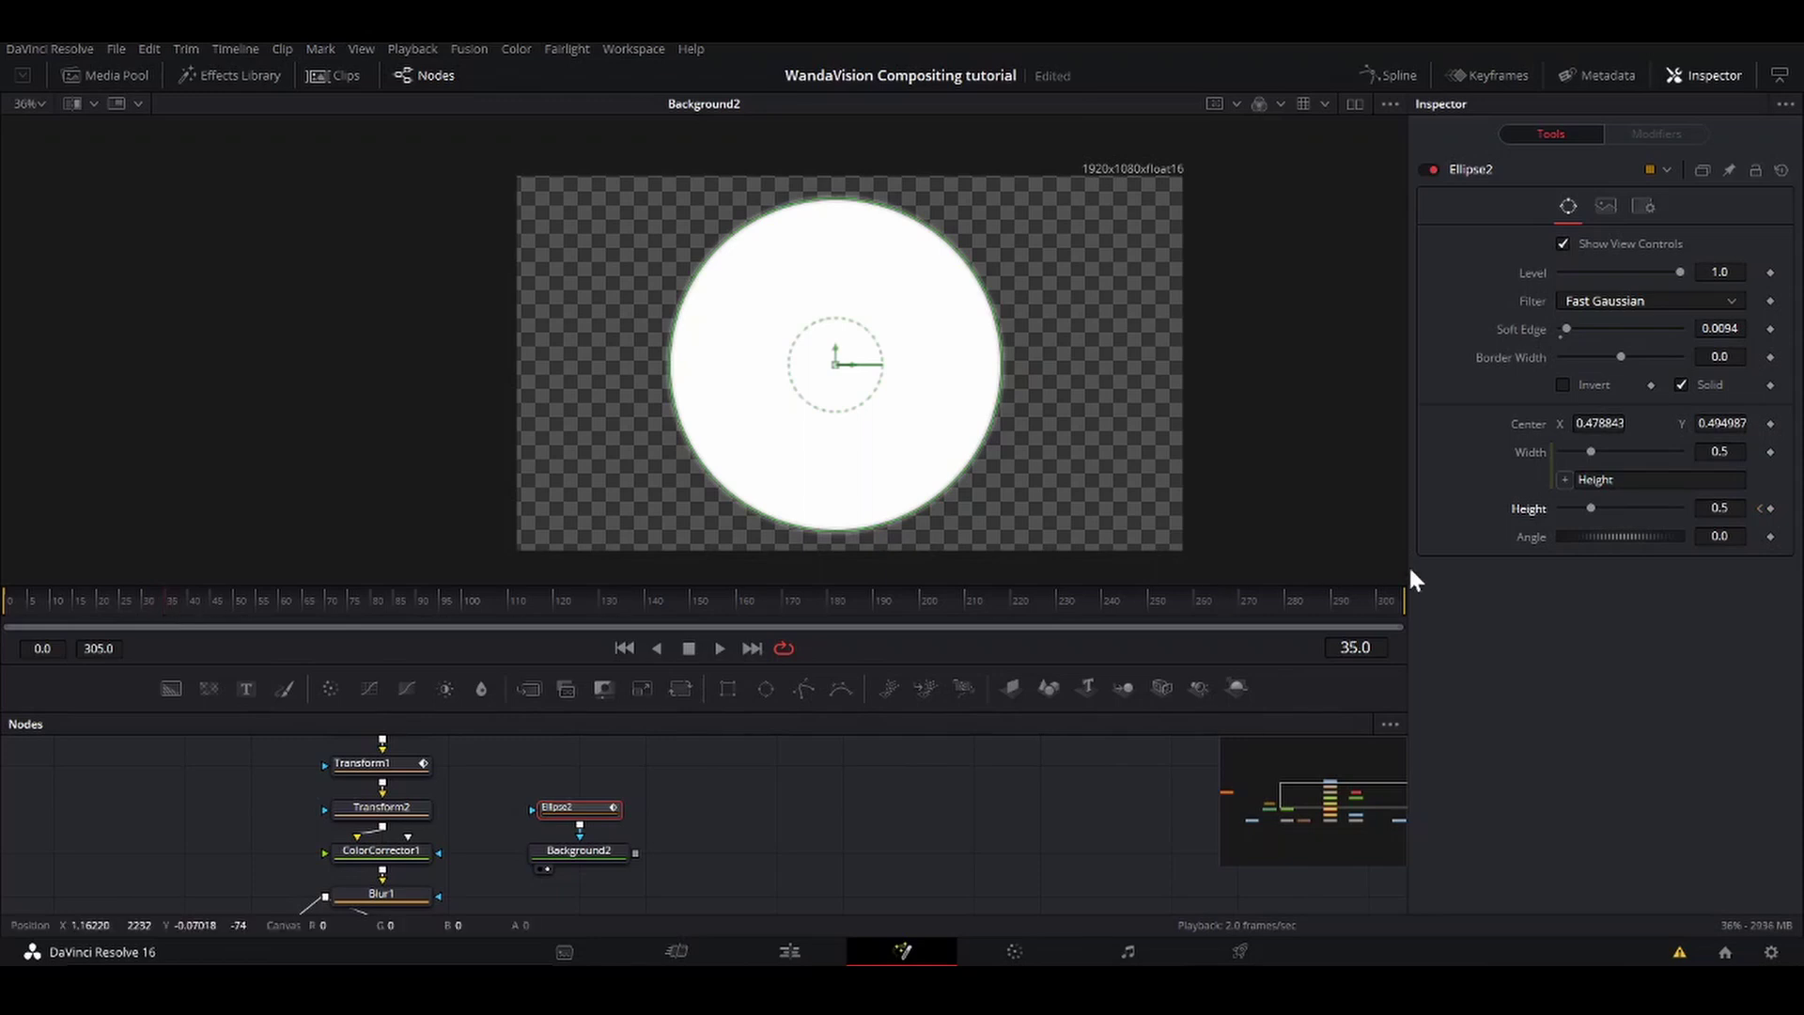
left_click(1770, 509)
left_click_drag(1590, 507, 1634, 504)
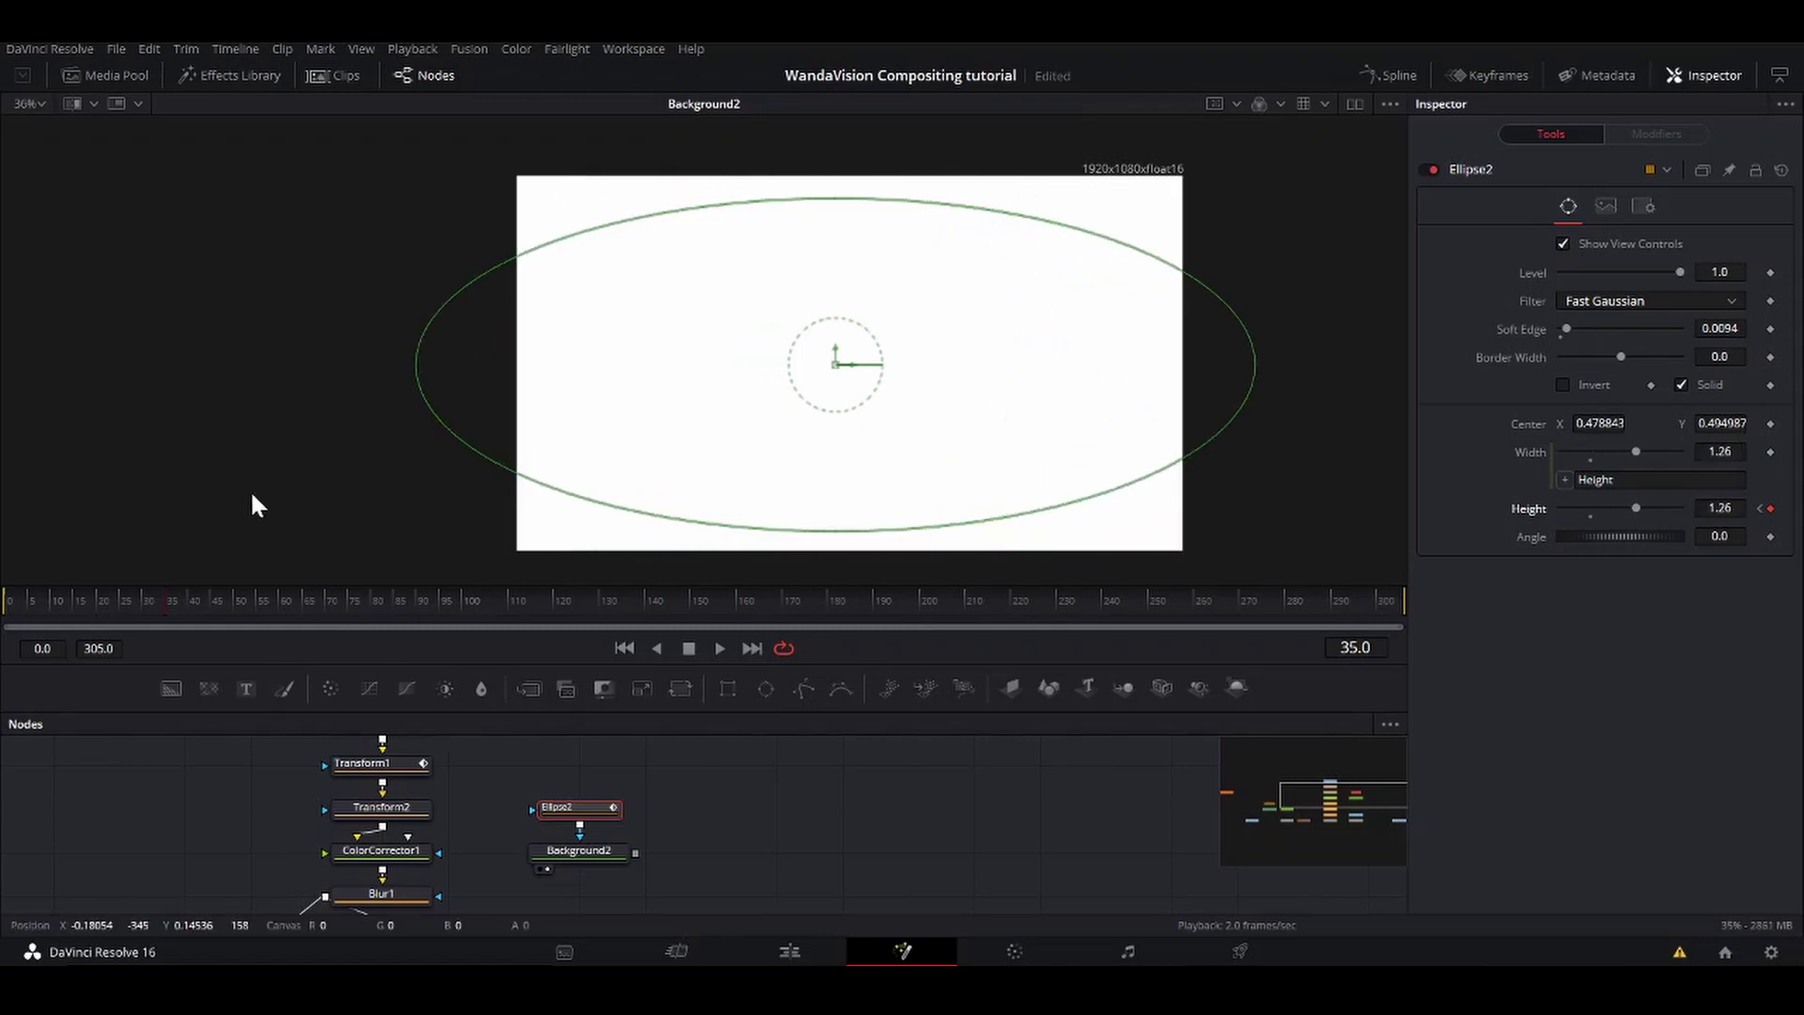
left_click_drag(150, 604, 5, 635)
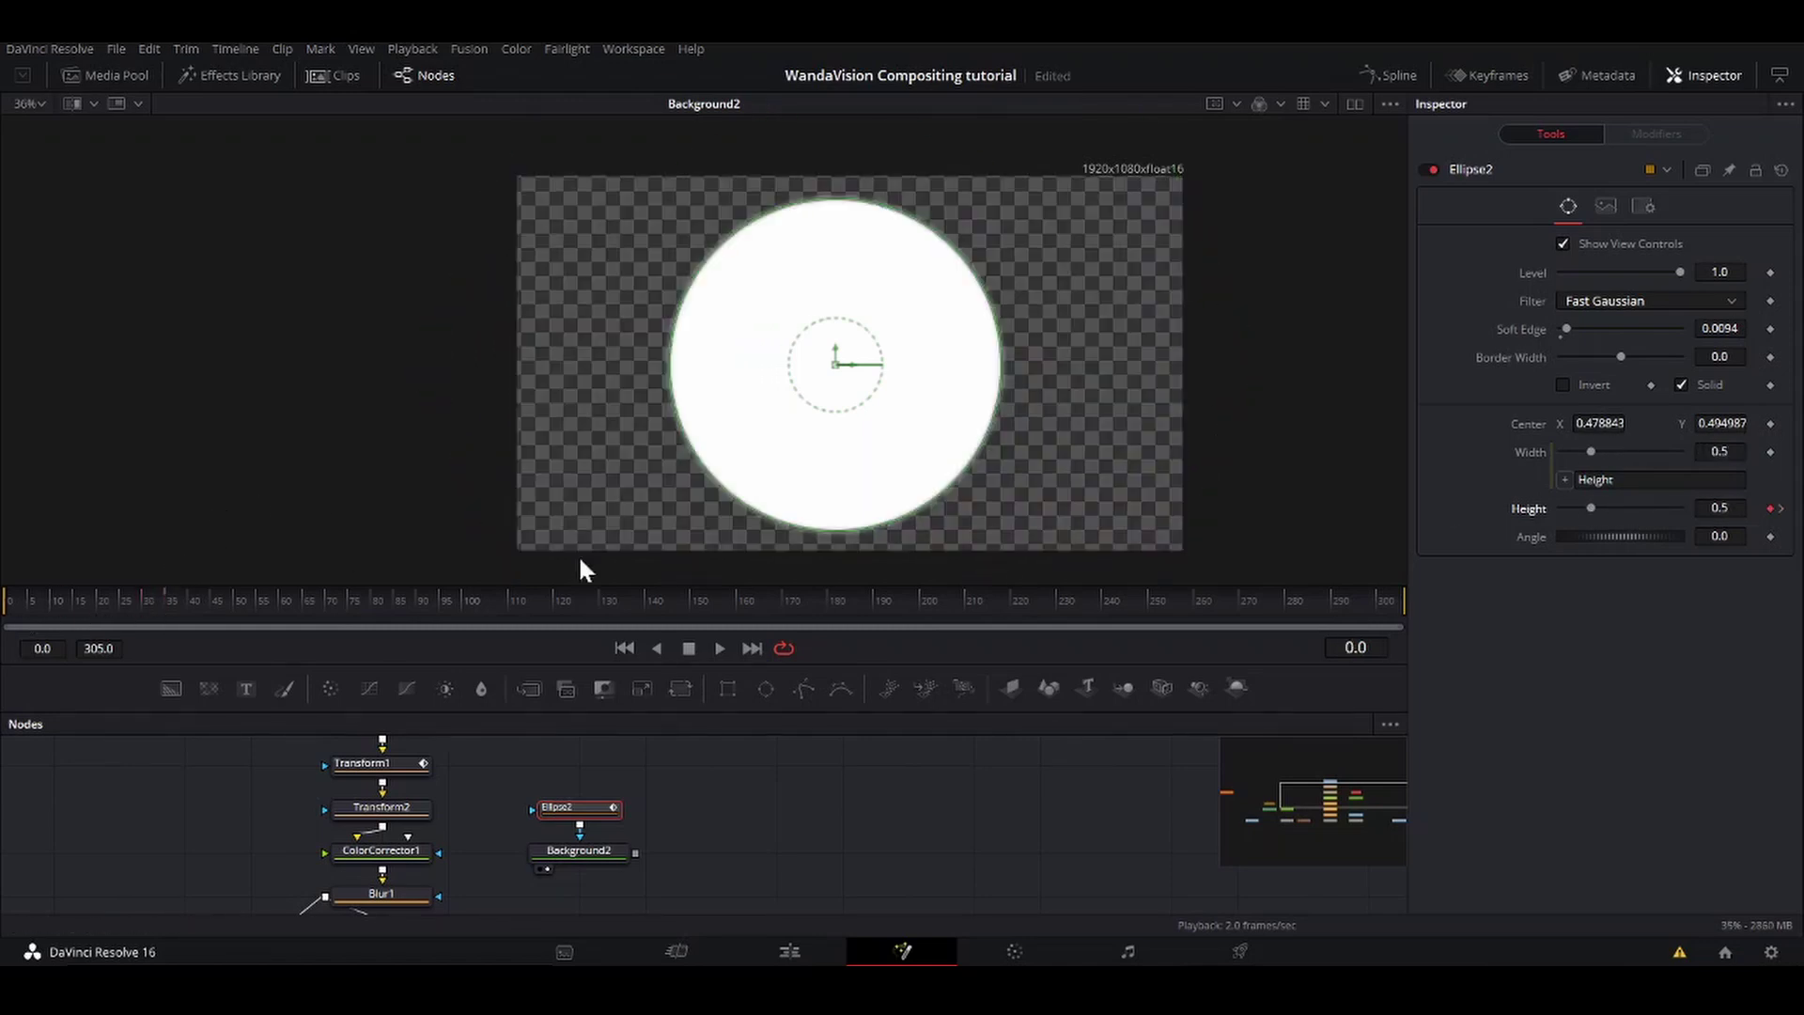
left_click_drag(1590, 507, 1412, 532)
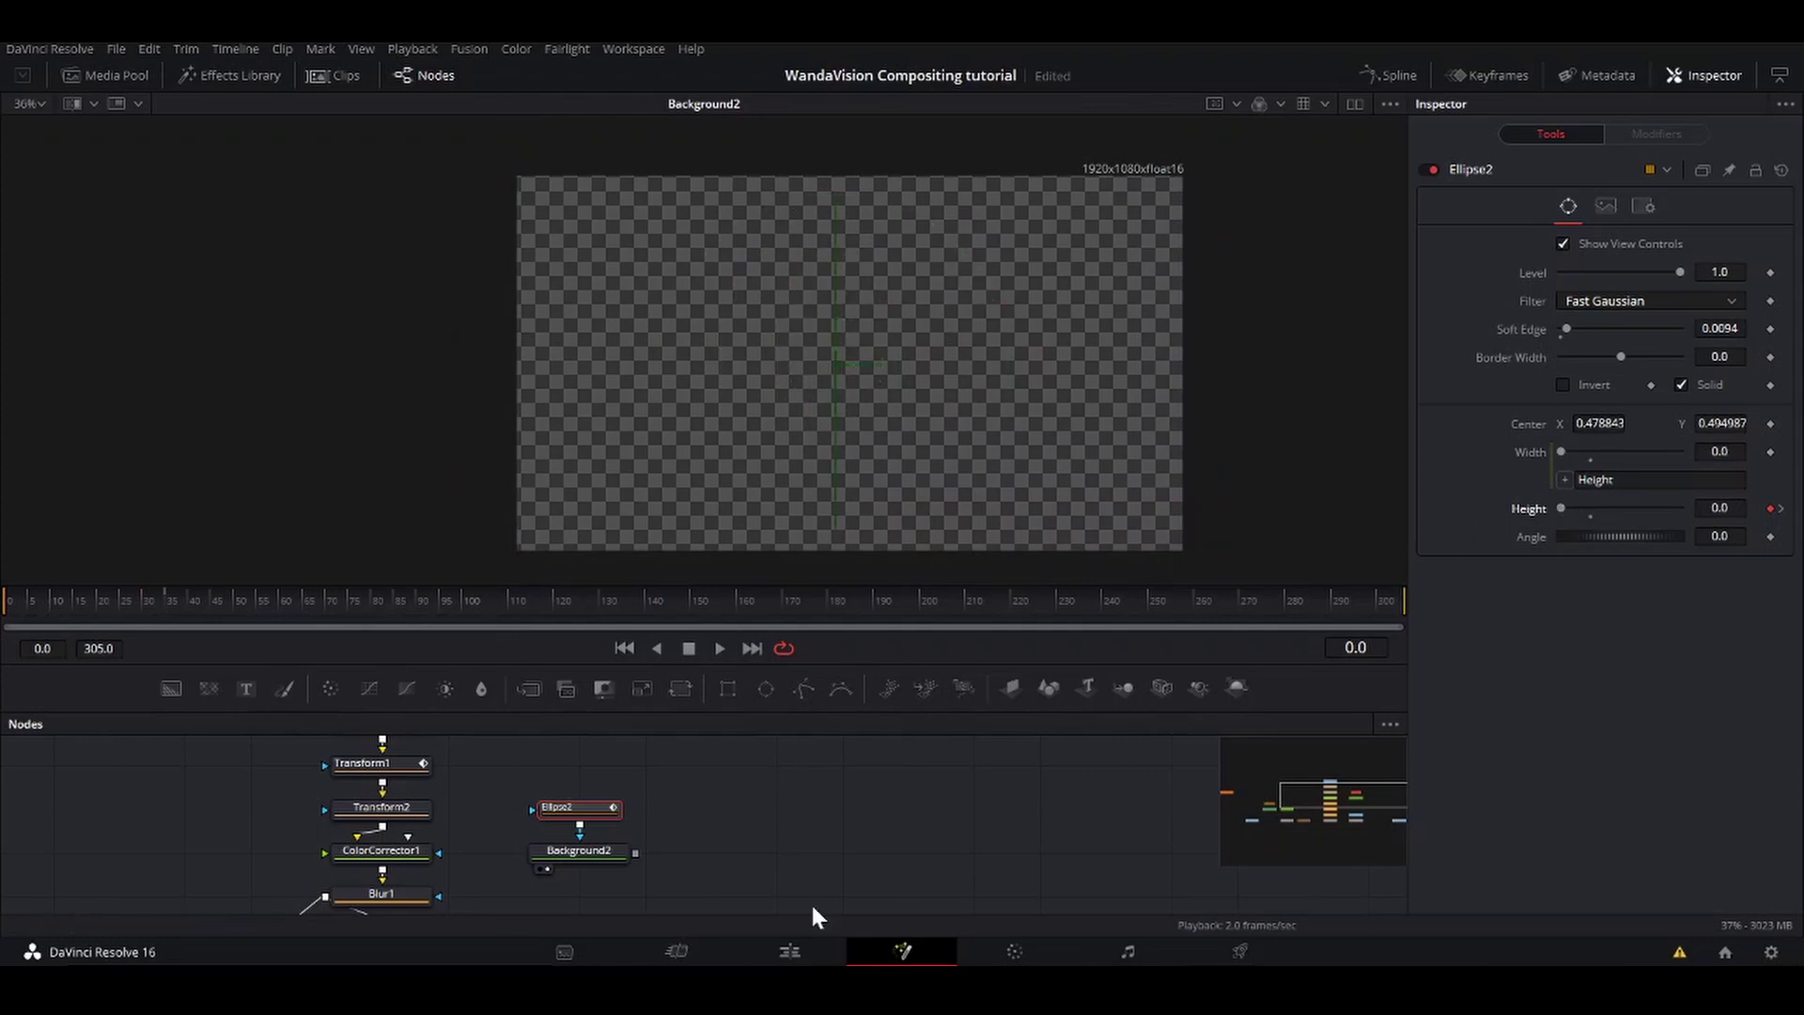
Step: Play back the growing circle, check it at frame 14, and raise Soft Edge to 0.0173
left_click(849, 864)
key("space")
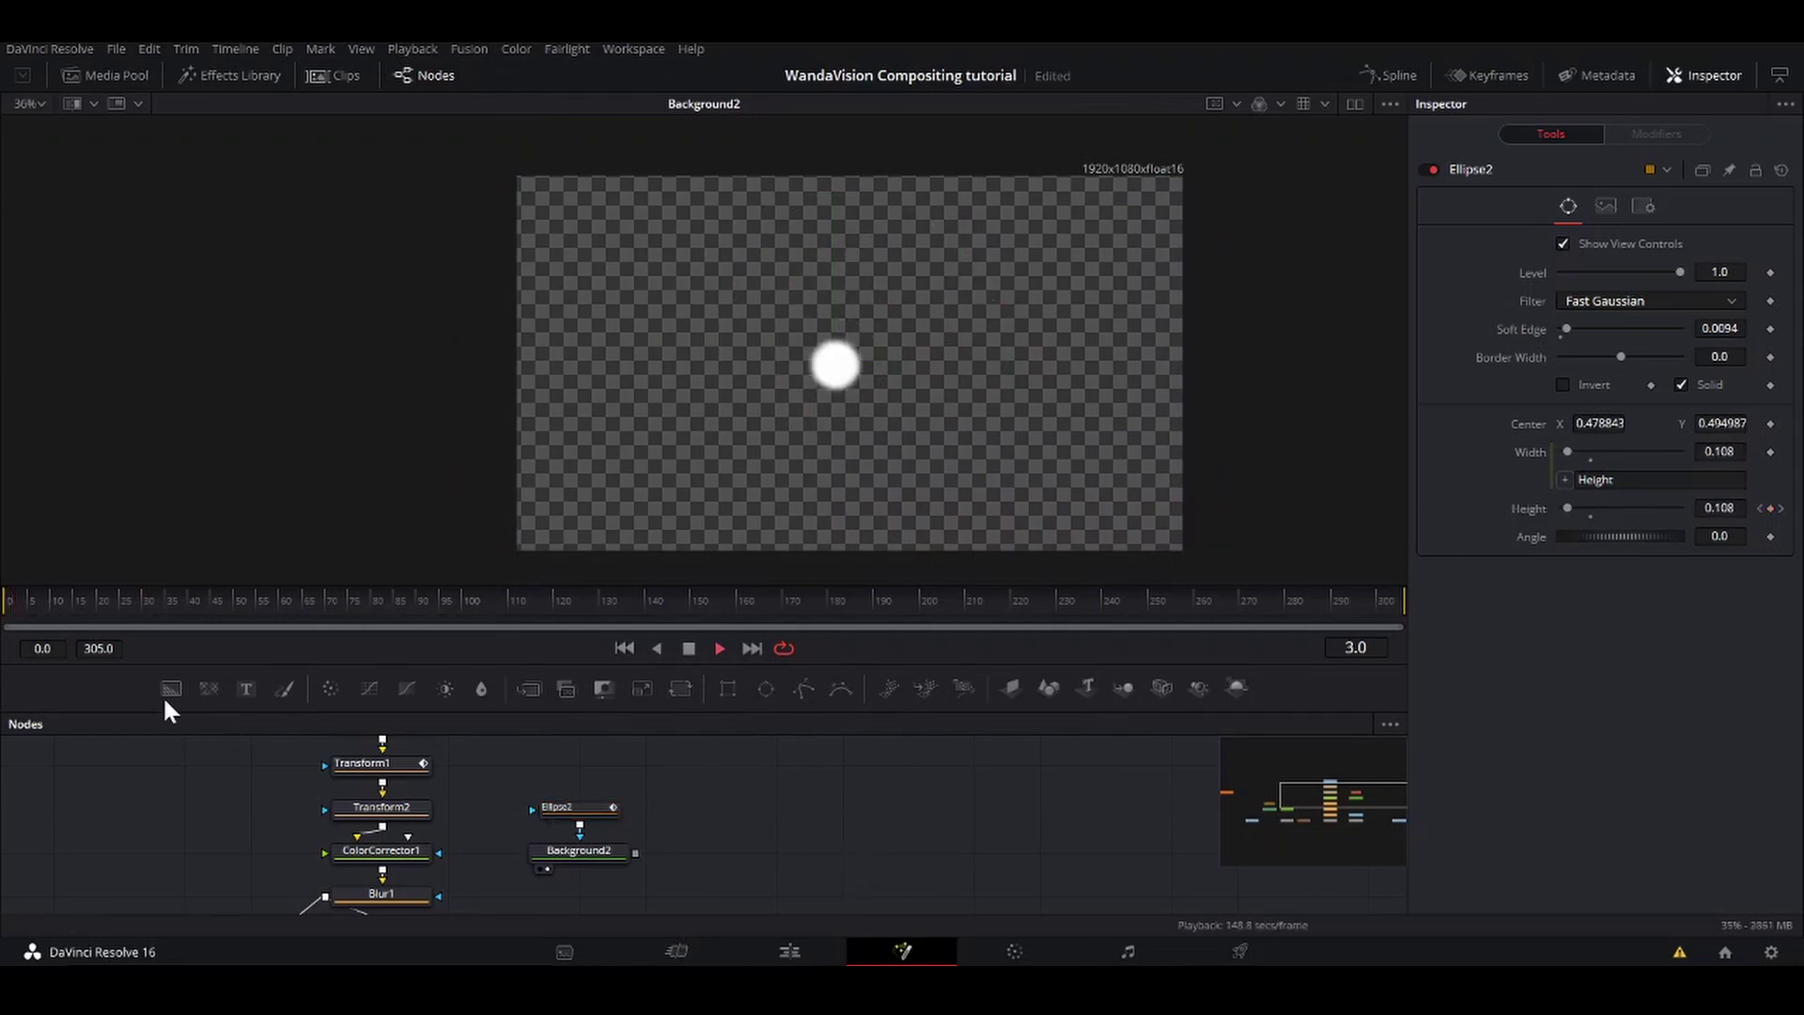
left_click(21, 607)
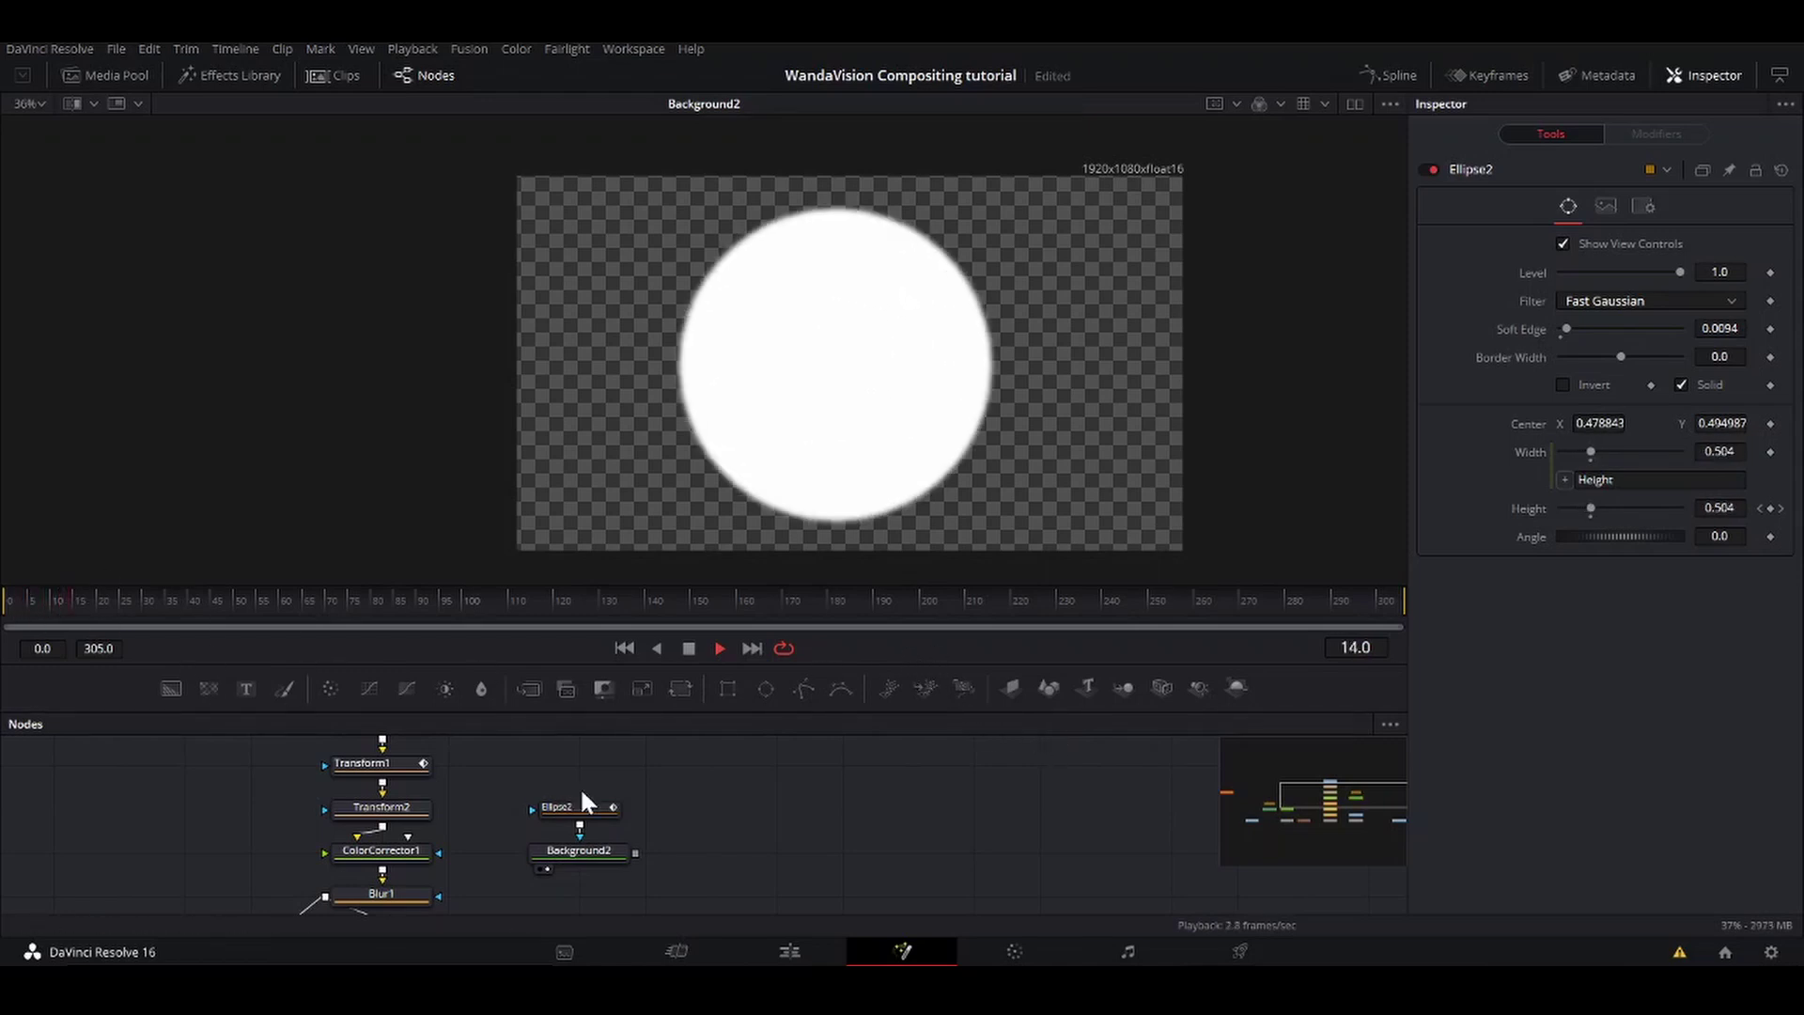
key("space")
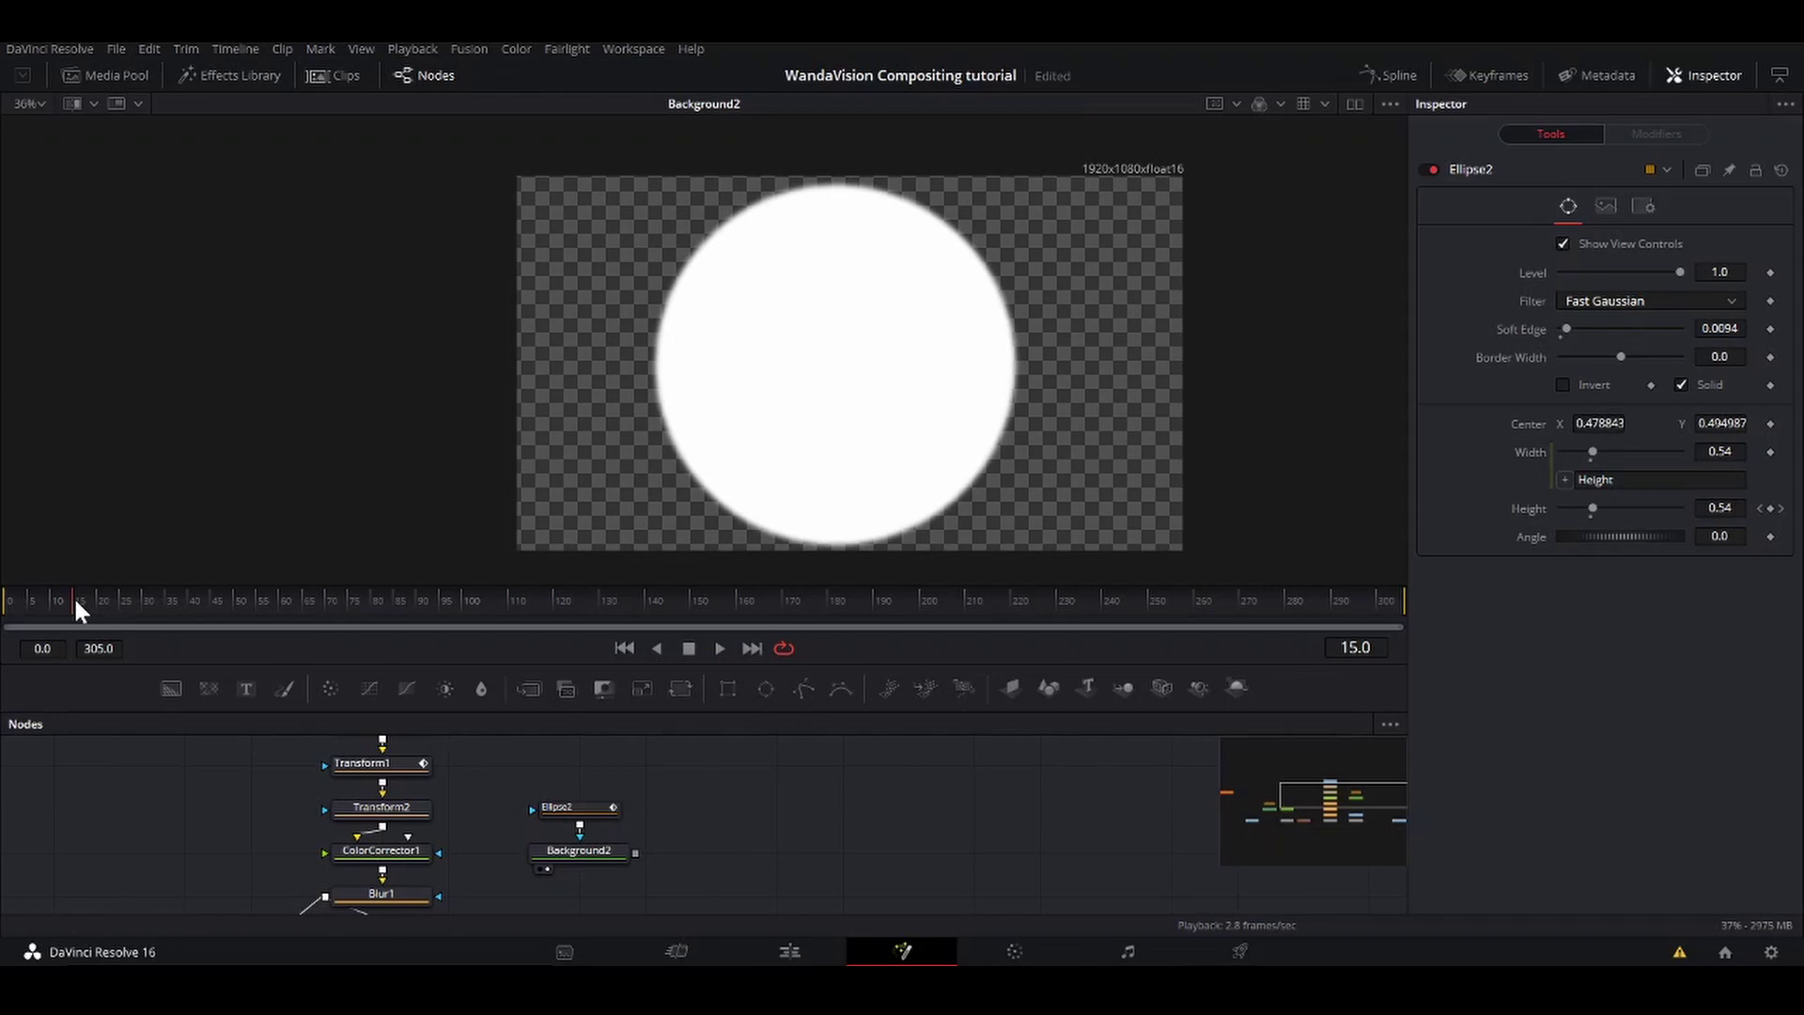
mouse_move(73, 595)
left_mouse_down()
mouse_move(48, 594)
mouse_move(69, 590)
left_mouse_up()
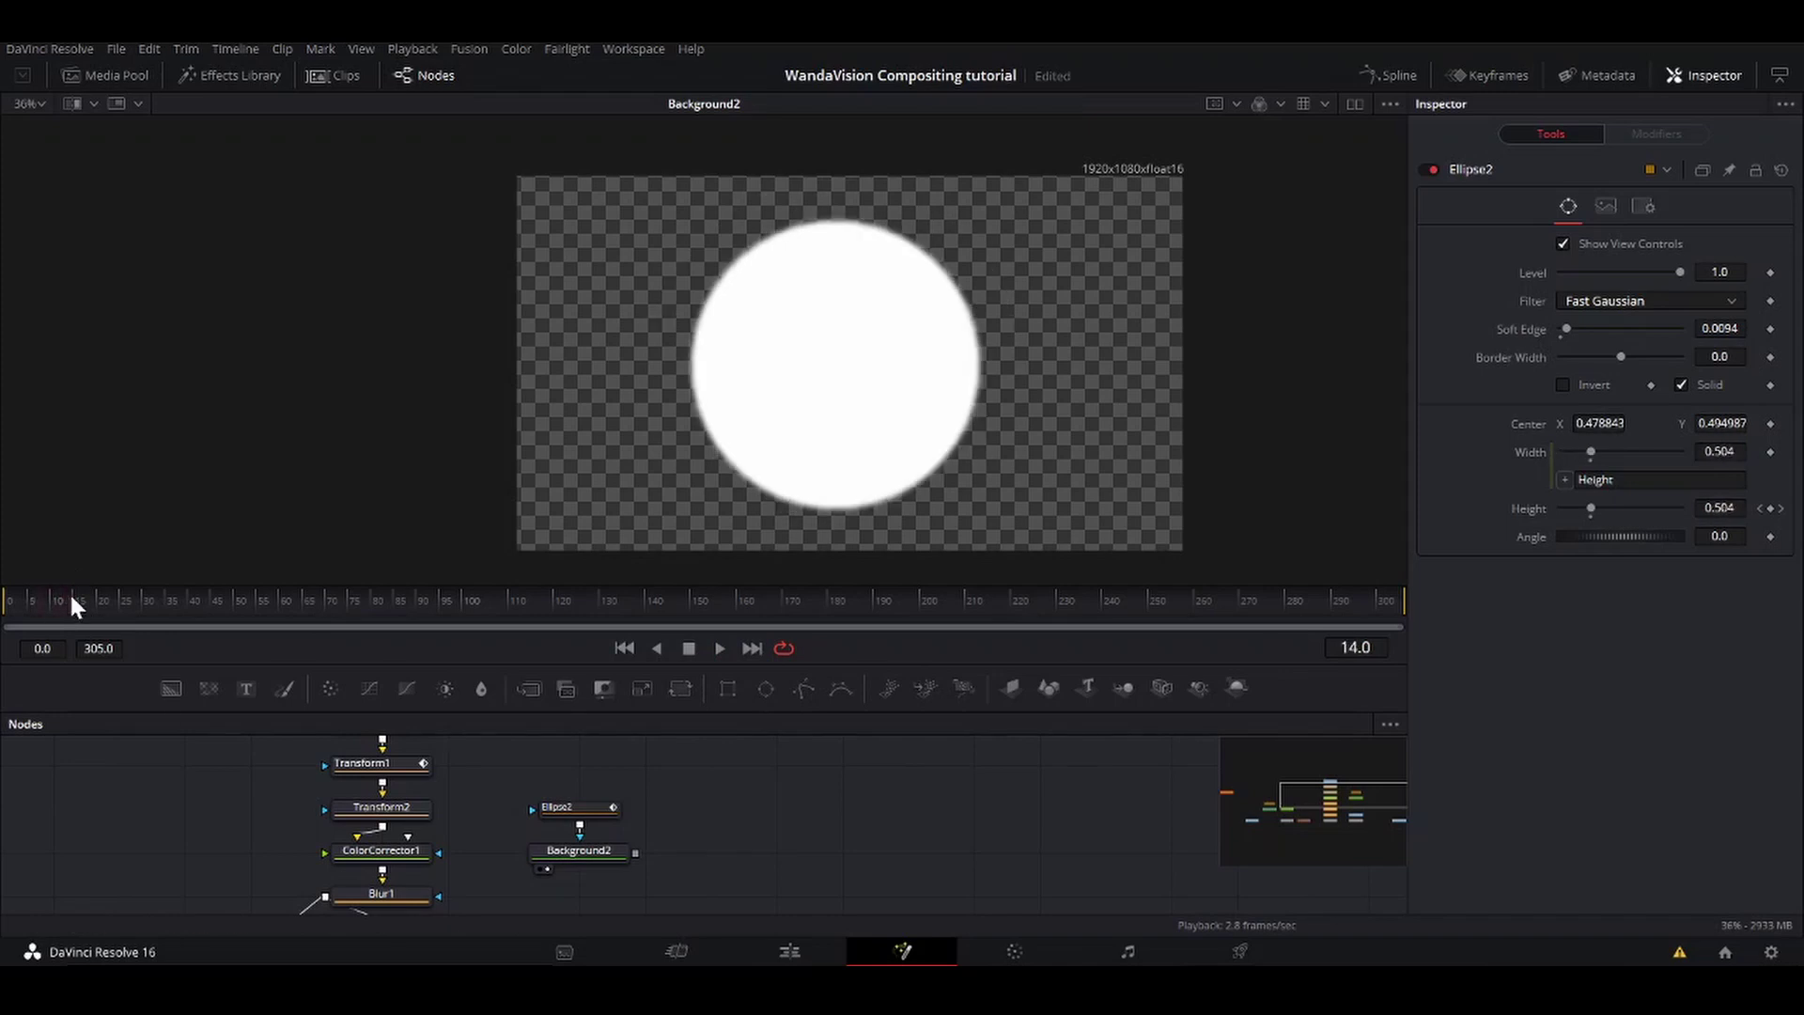
left_click(586, 806)
left_click_drag(1567, 328, 1571, 328)
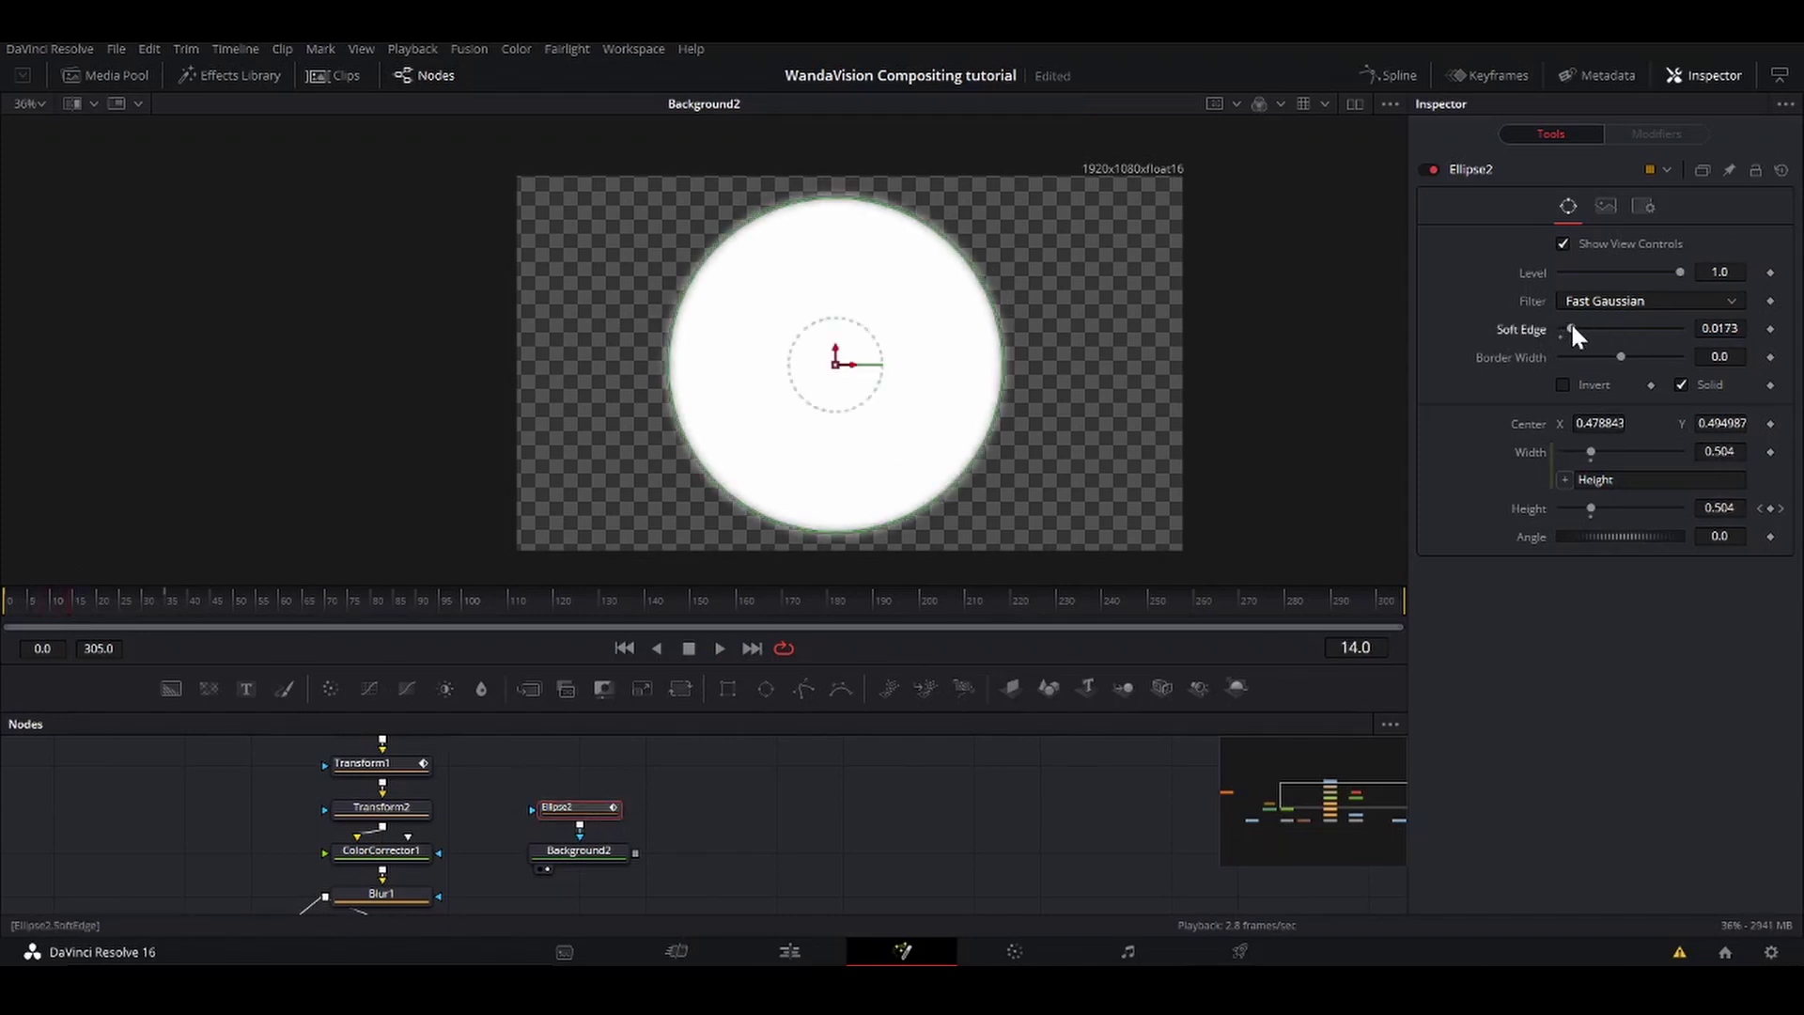
left_click(769, 791)
Step: Add a Displace2 node after Background2 and a FastNoise1 node above it
left_click(618, 851)
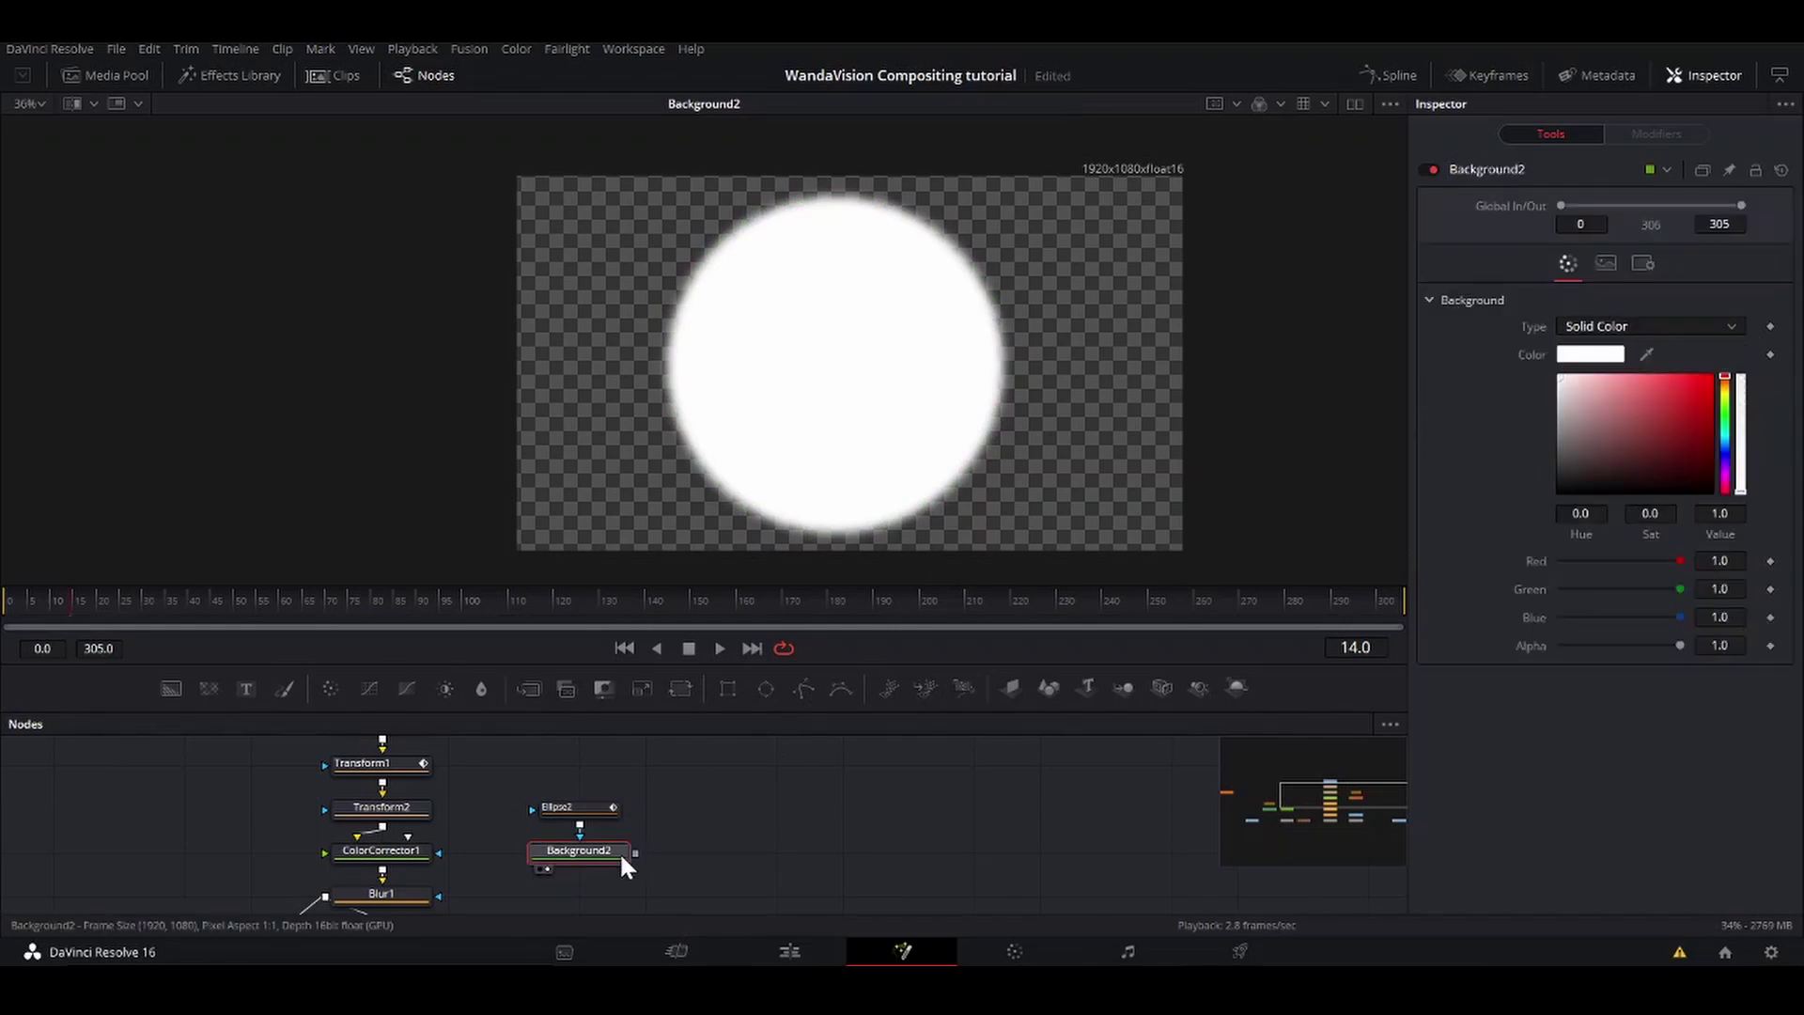
key("shift+space")
type("sof")
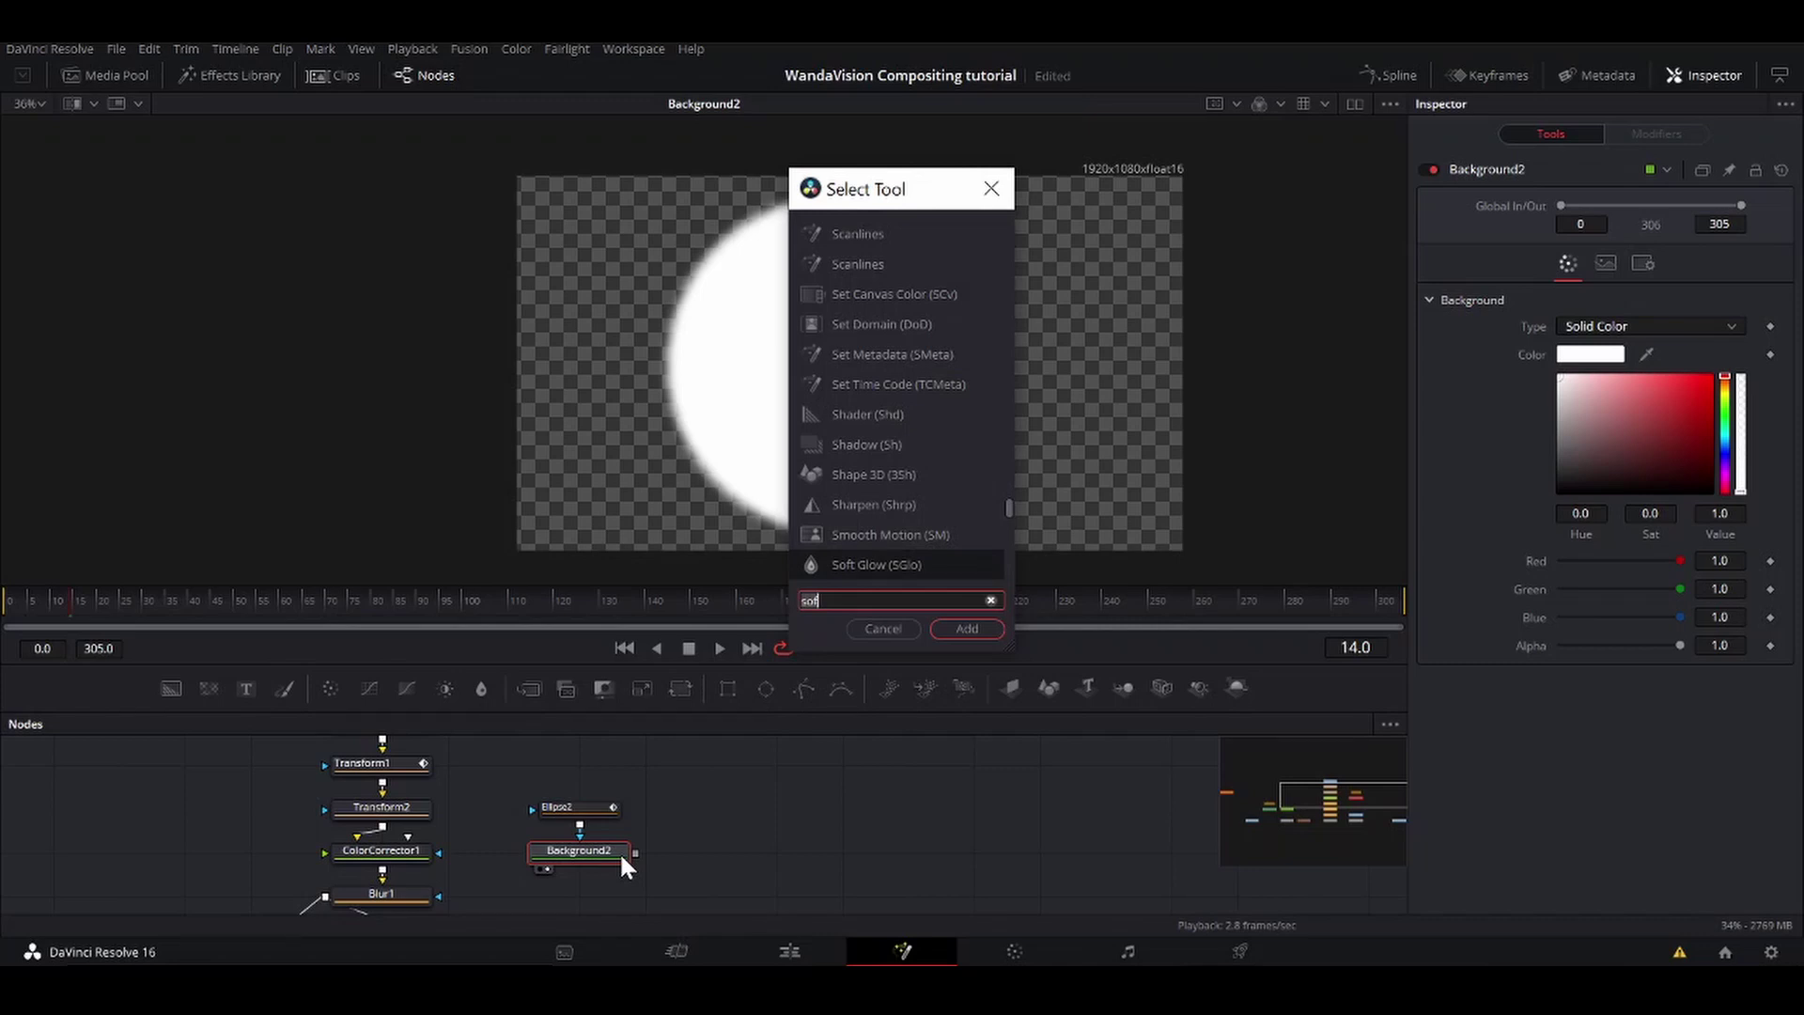
key("BackSpace")
key("BackSpace")
key("BackSpace")
type("dis")
key("Down")
key("Down")
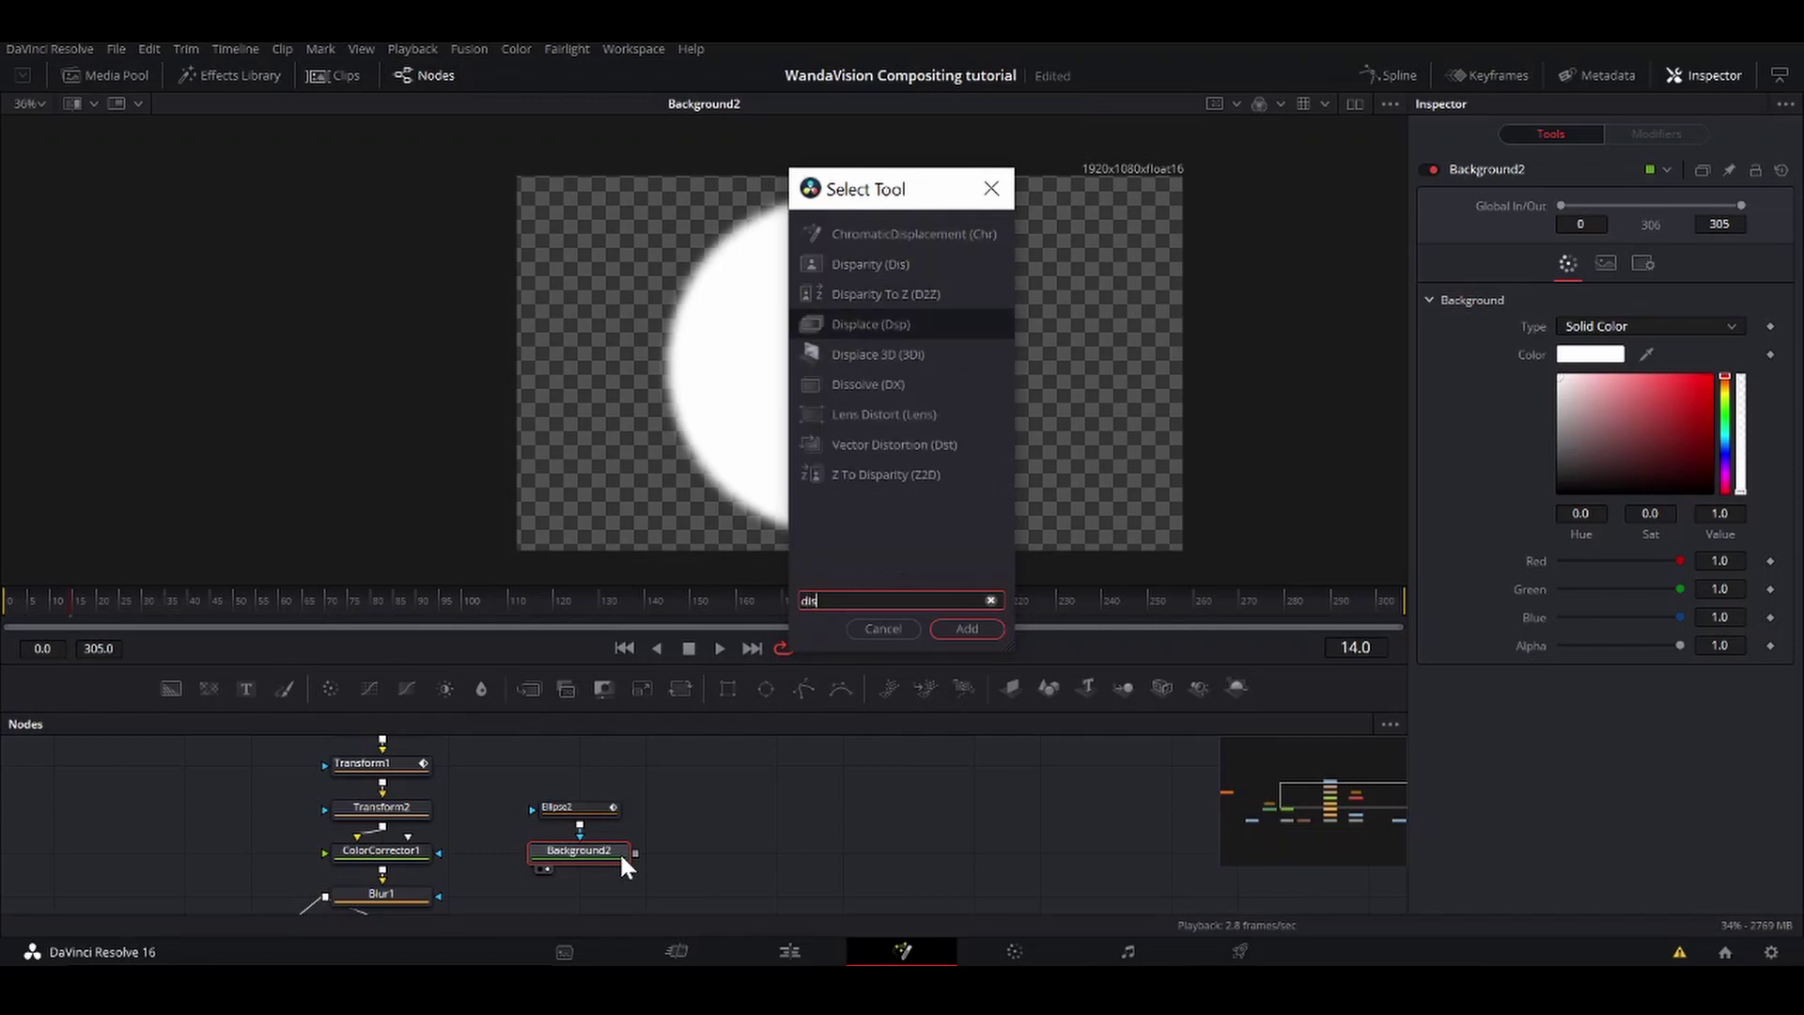
key("Return")
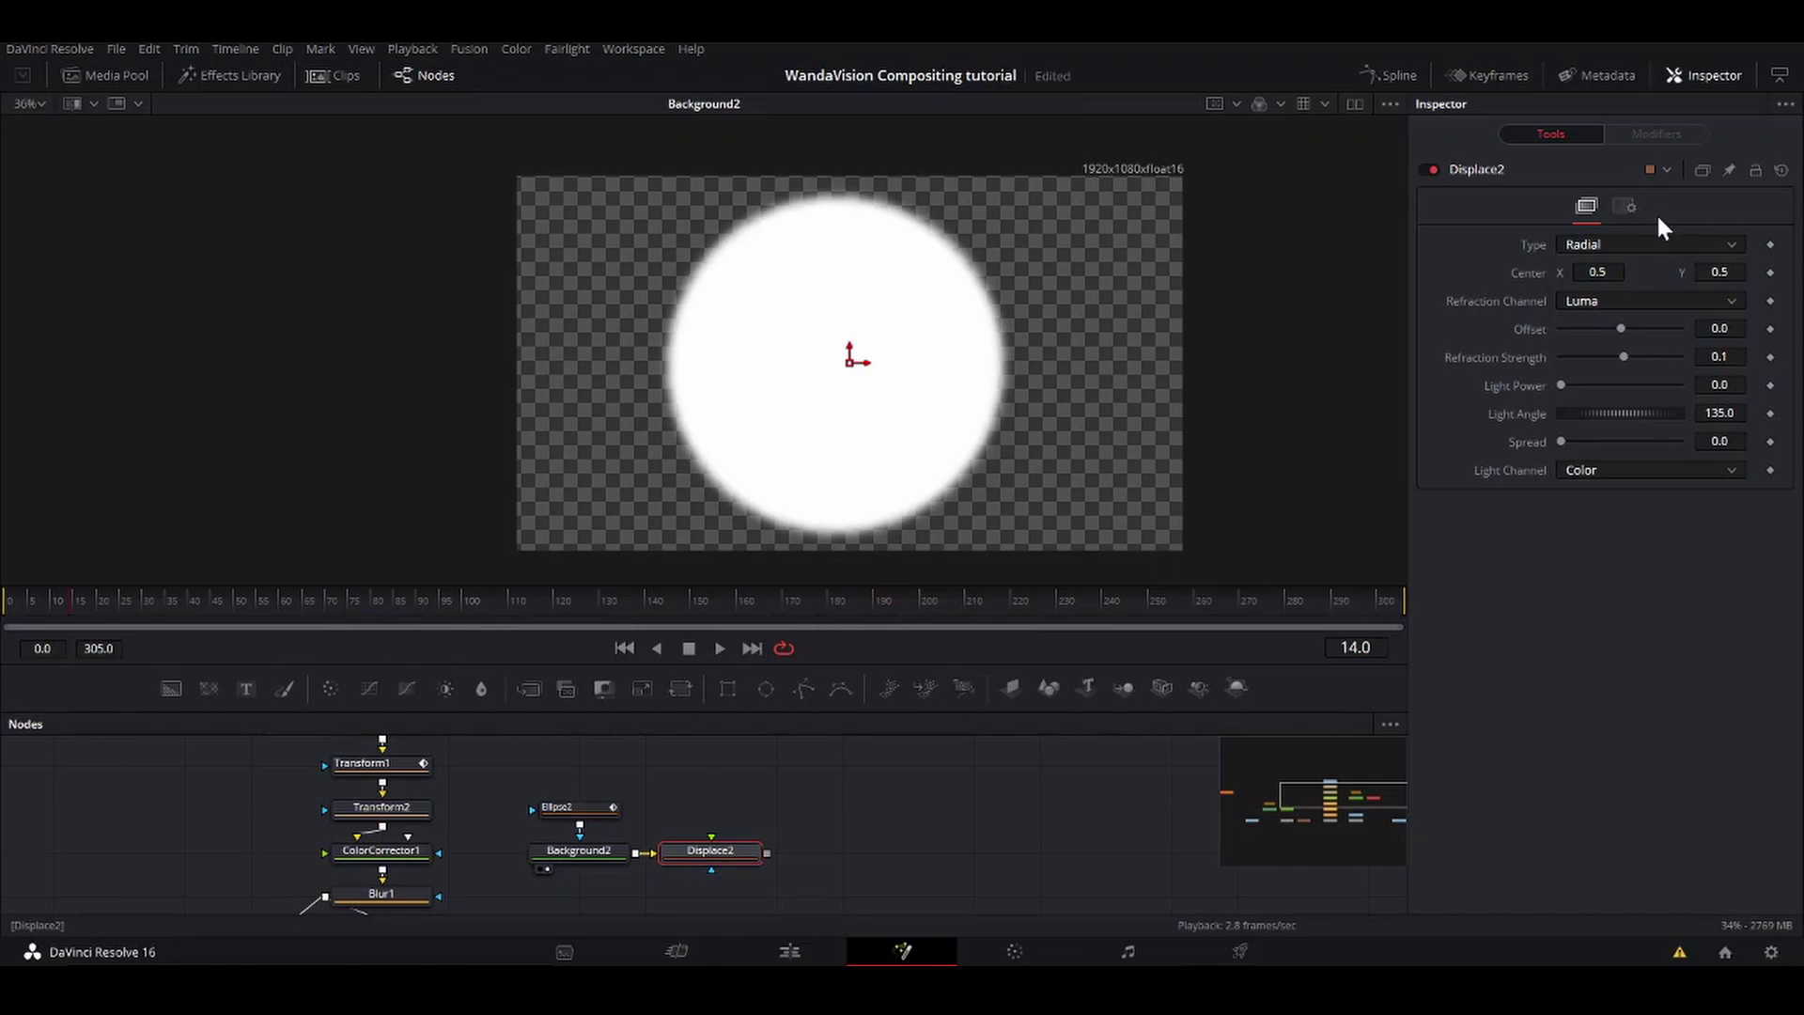
left_click(857, 774)
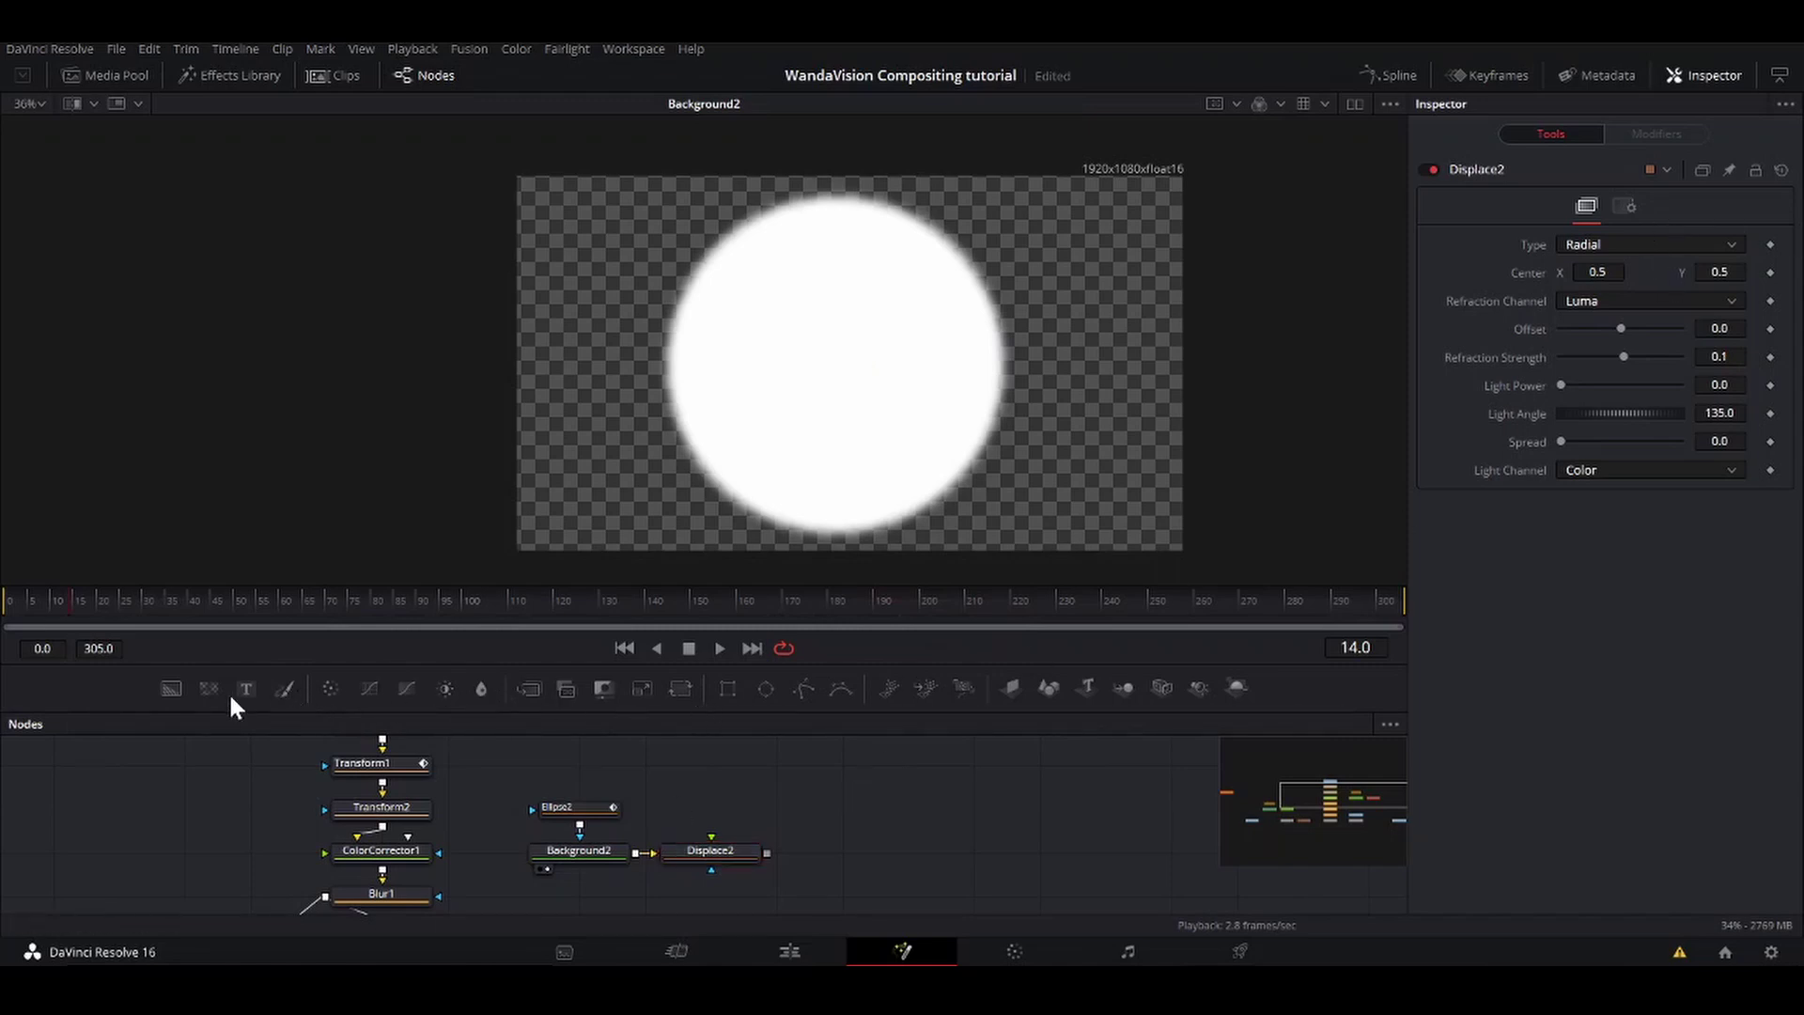
left_click_drag(212, 686, 701, 797)
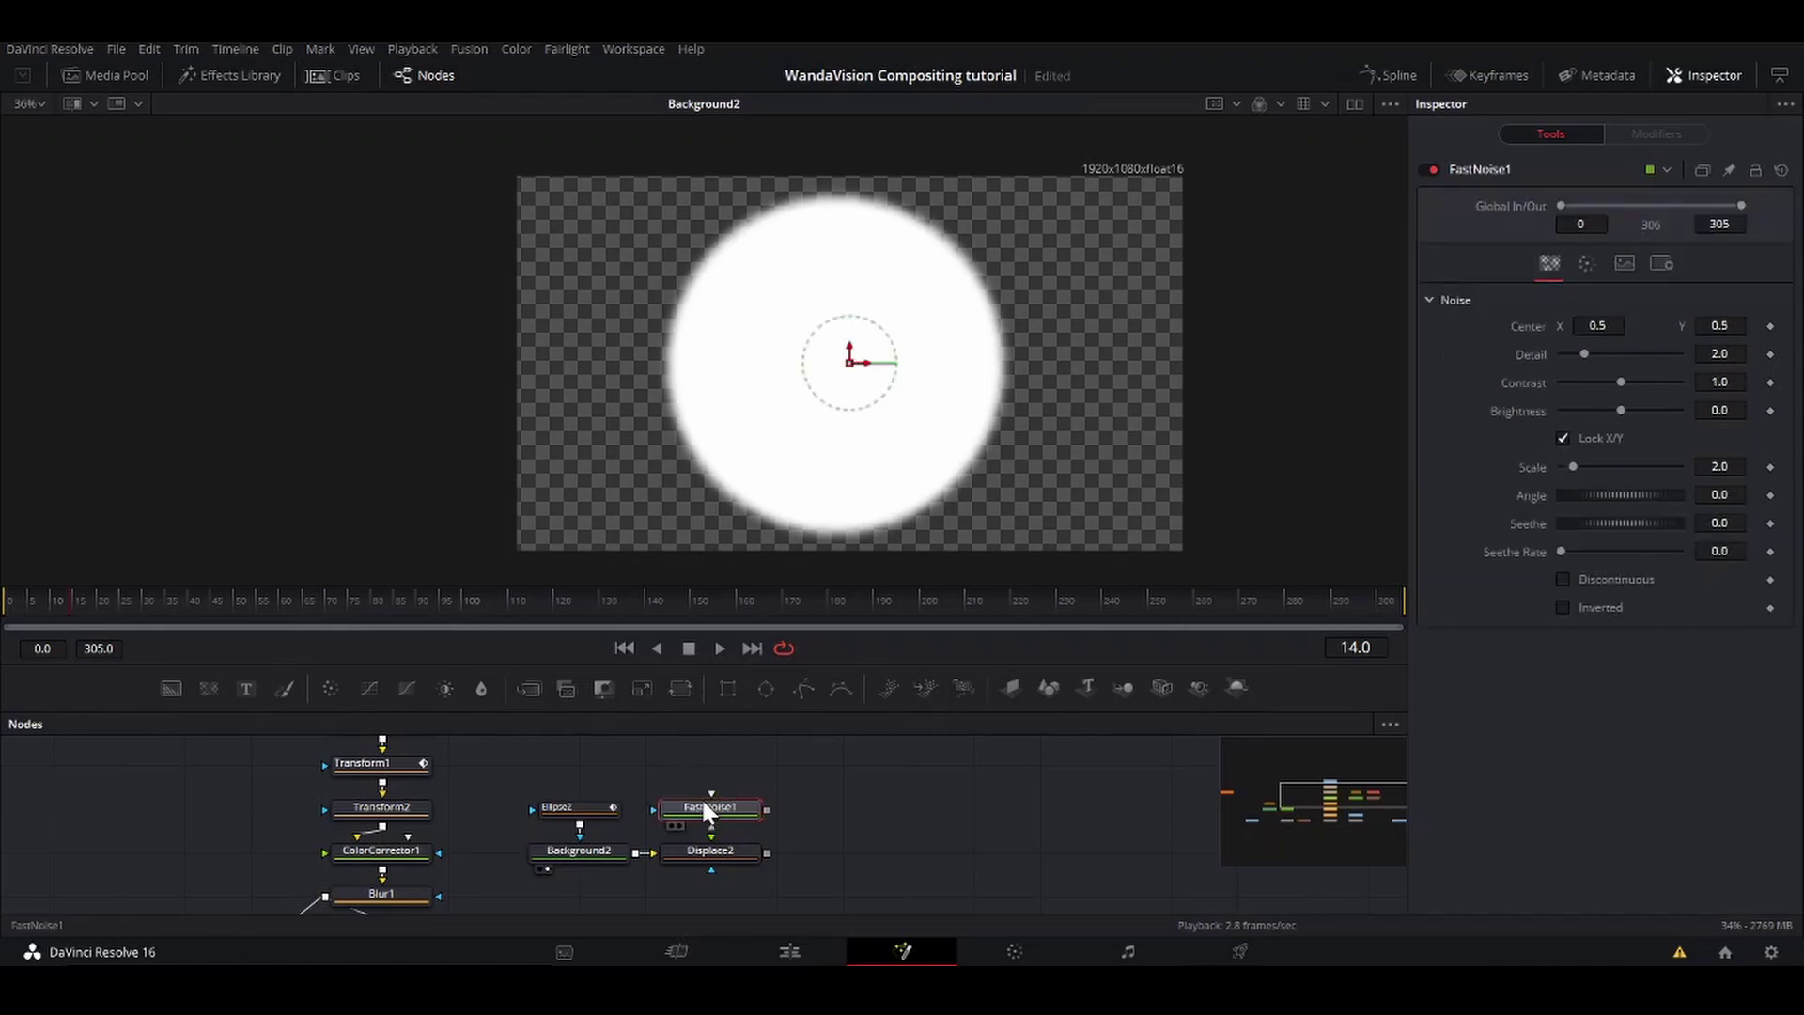
Step: Set FastNoise1 to Detail 4.65, Contrast 5.0, Scale 9.29, Discontinuous, Inverted, Brightness 0.16
key("1")
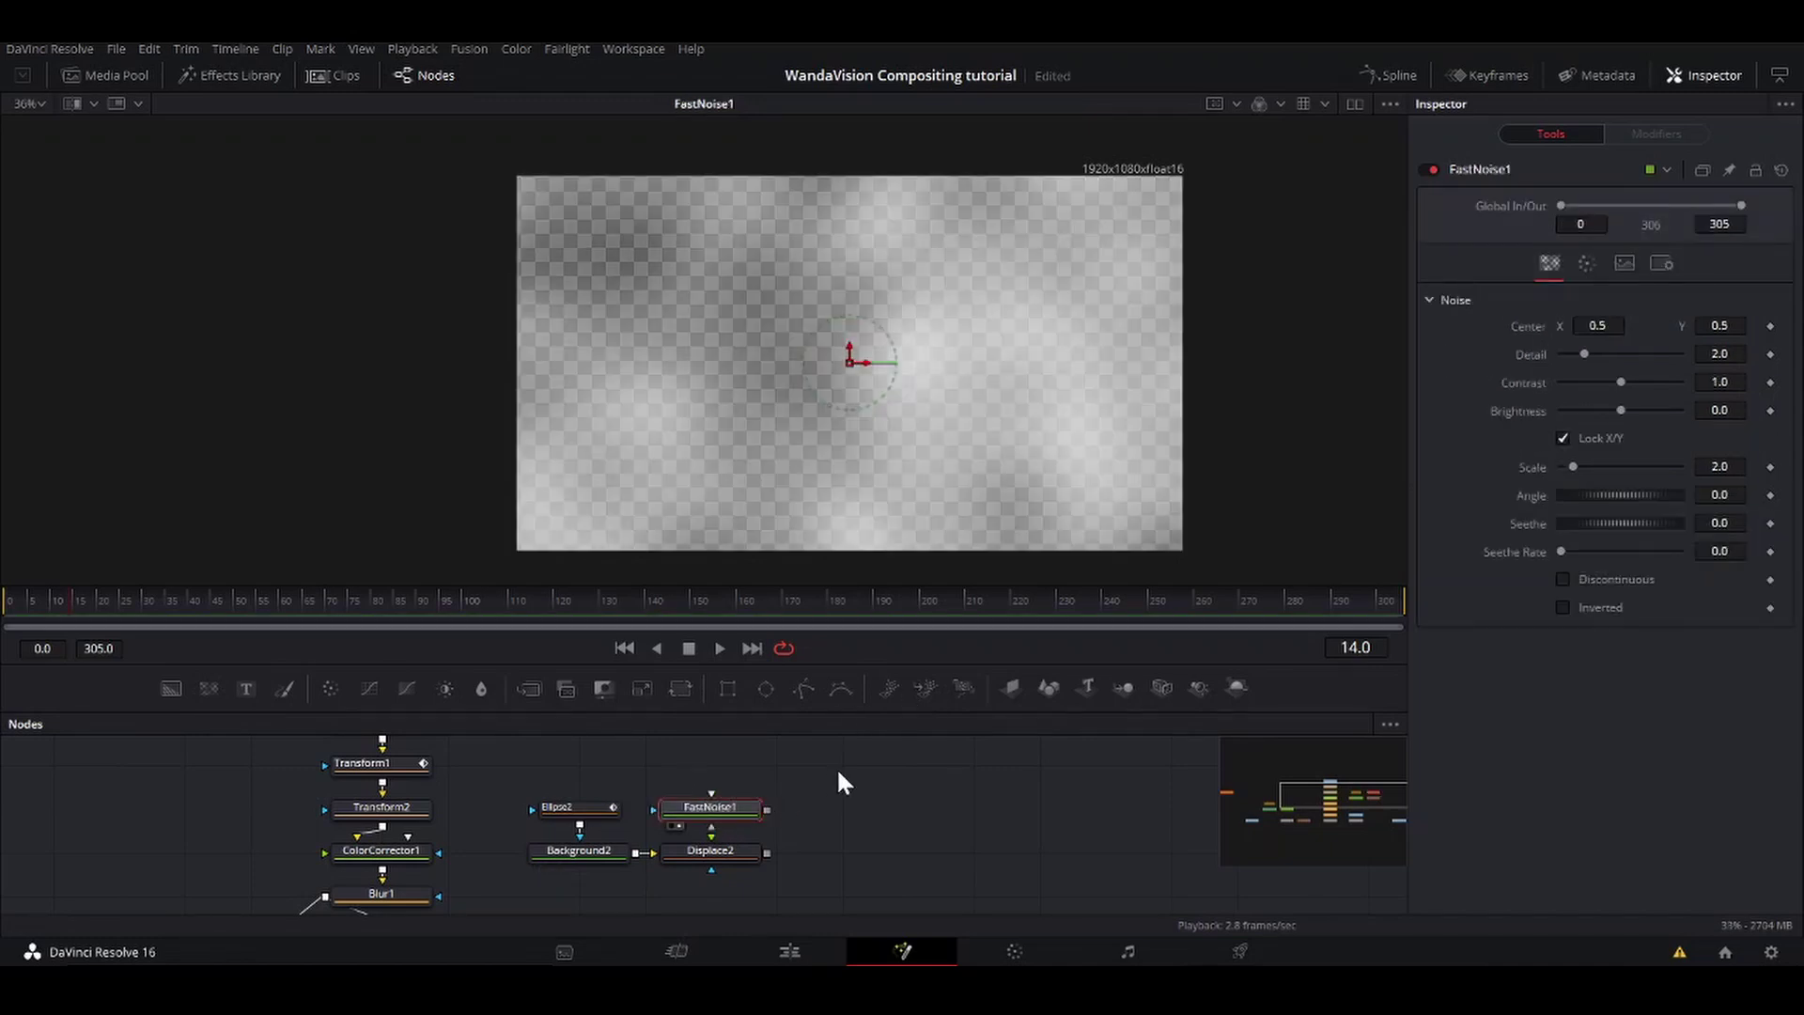
left_click_drag(1586, 351, 1712, 382)
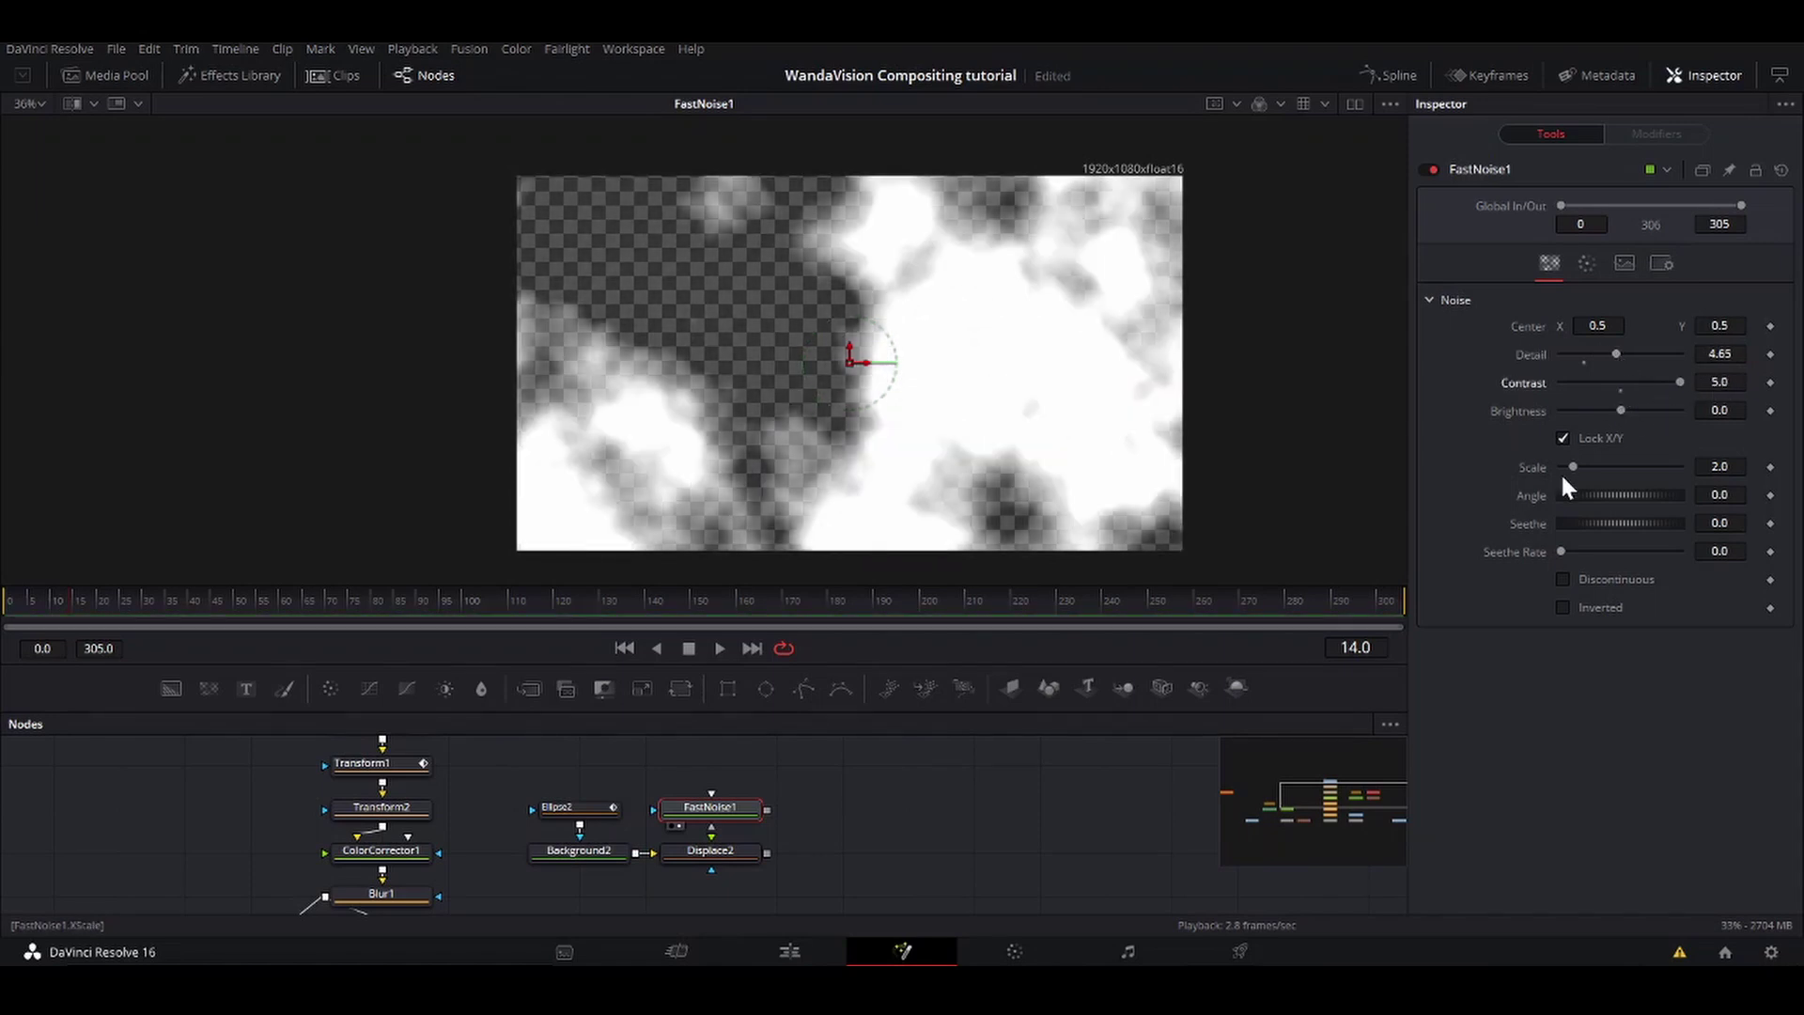
left_click_drag(1573, 466, 1615, 466)
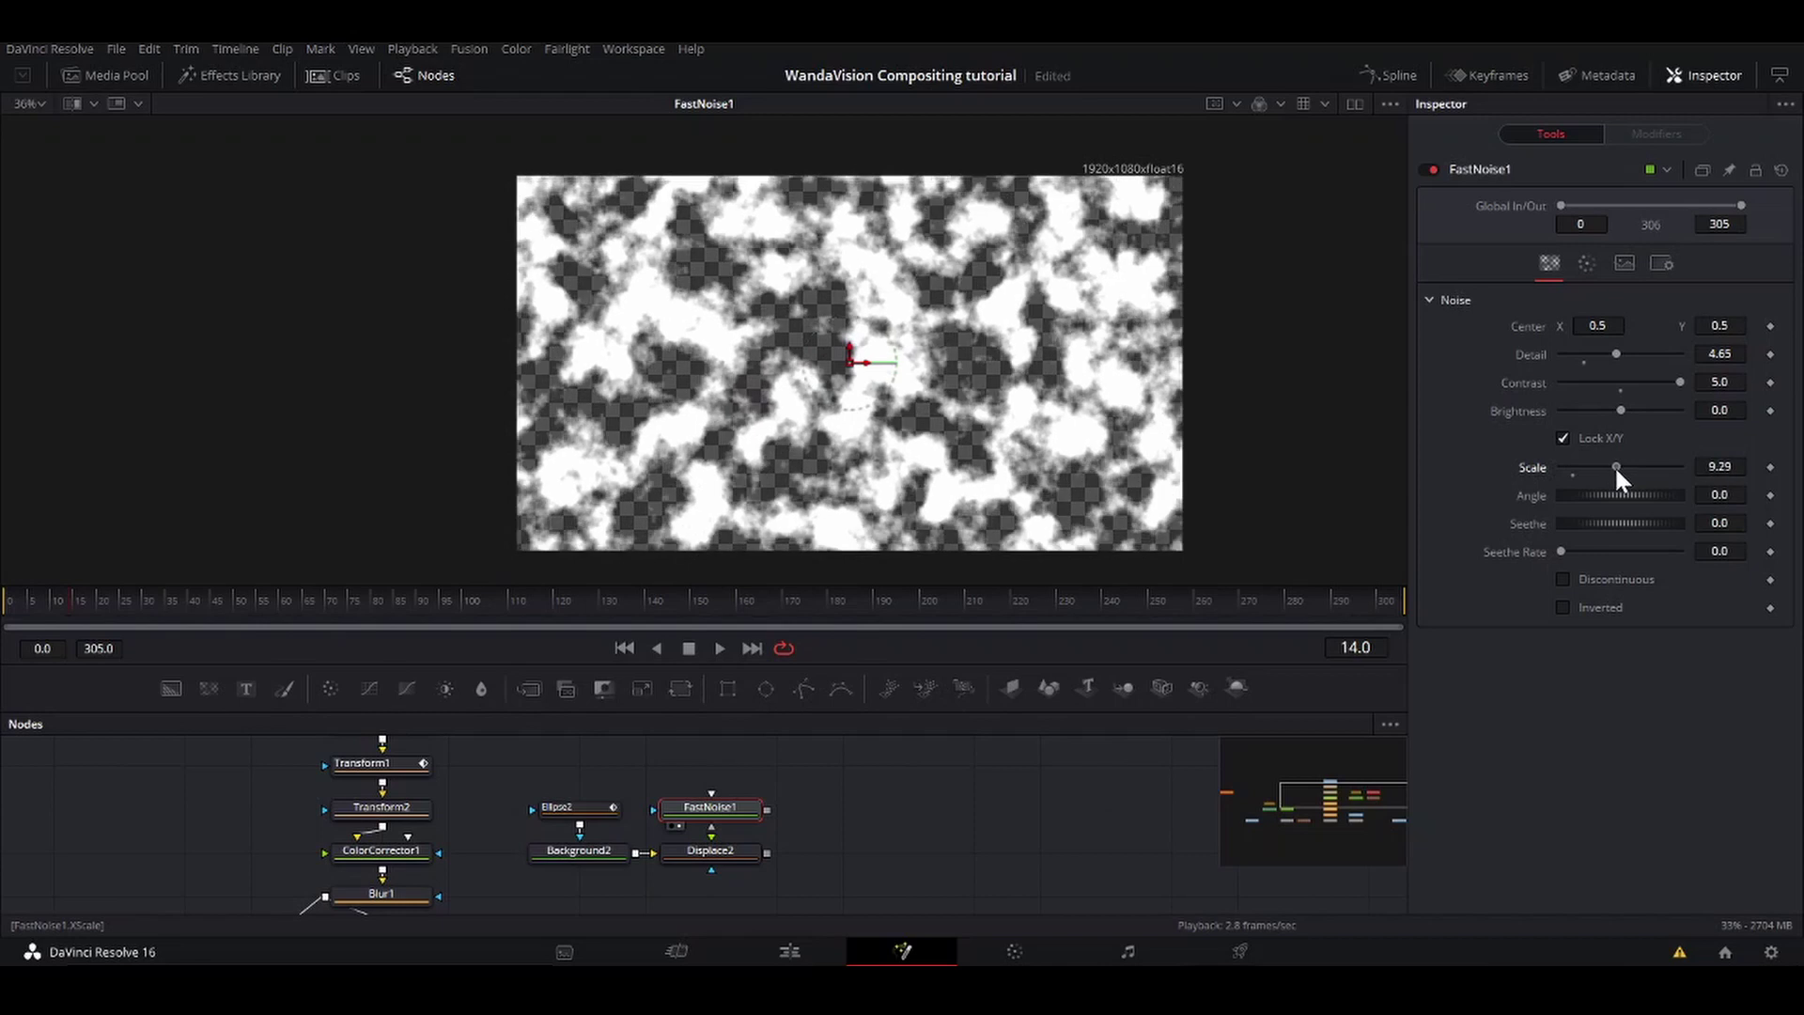
left_click(1562, 579)
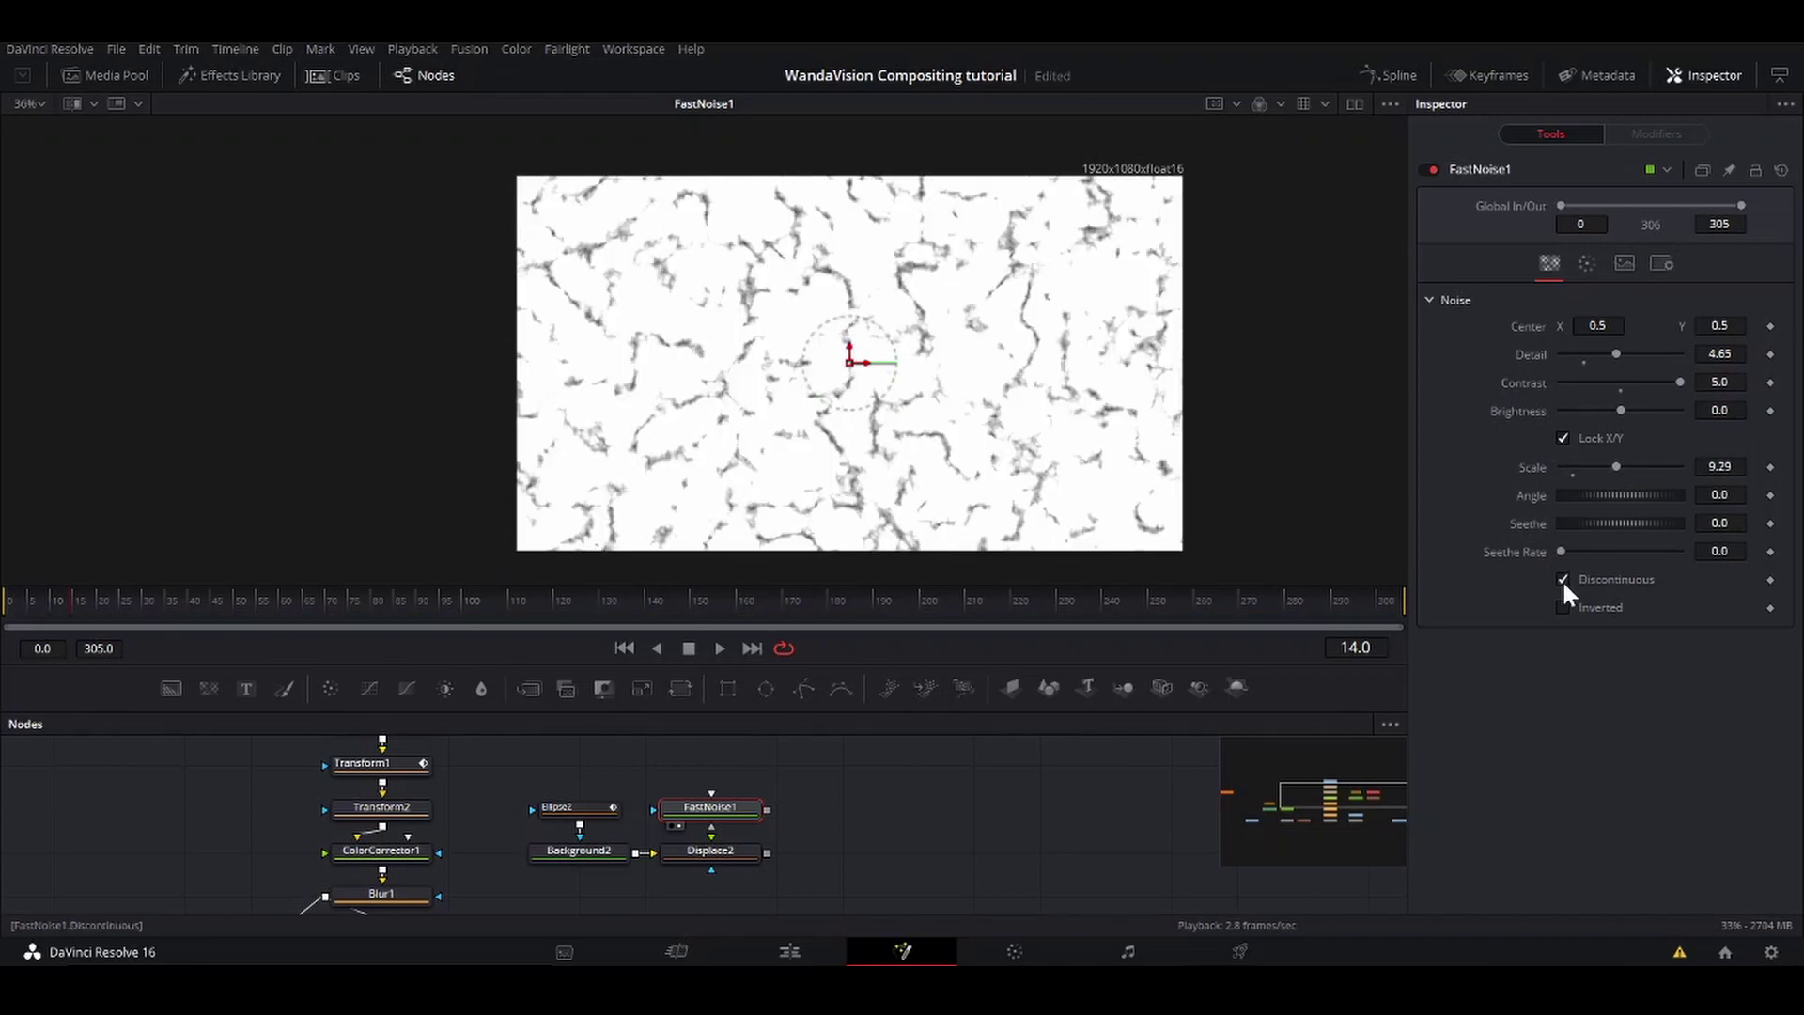
left_click(1564, 607)
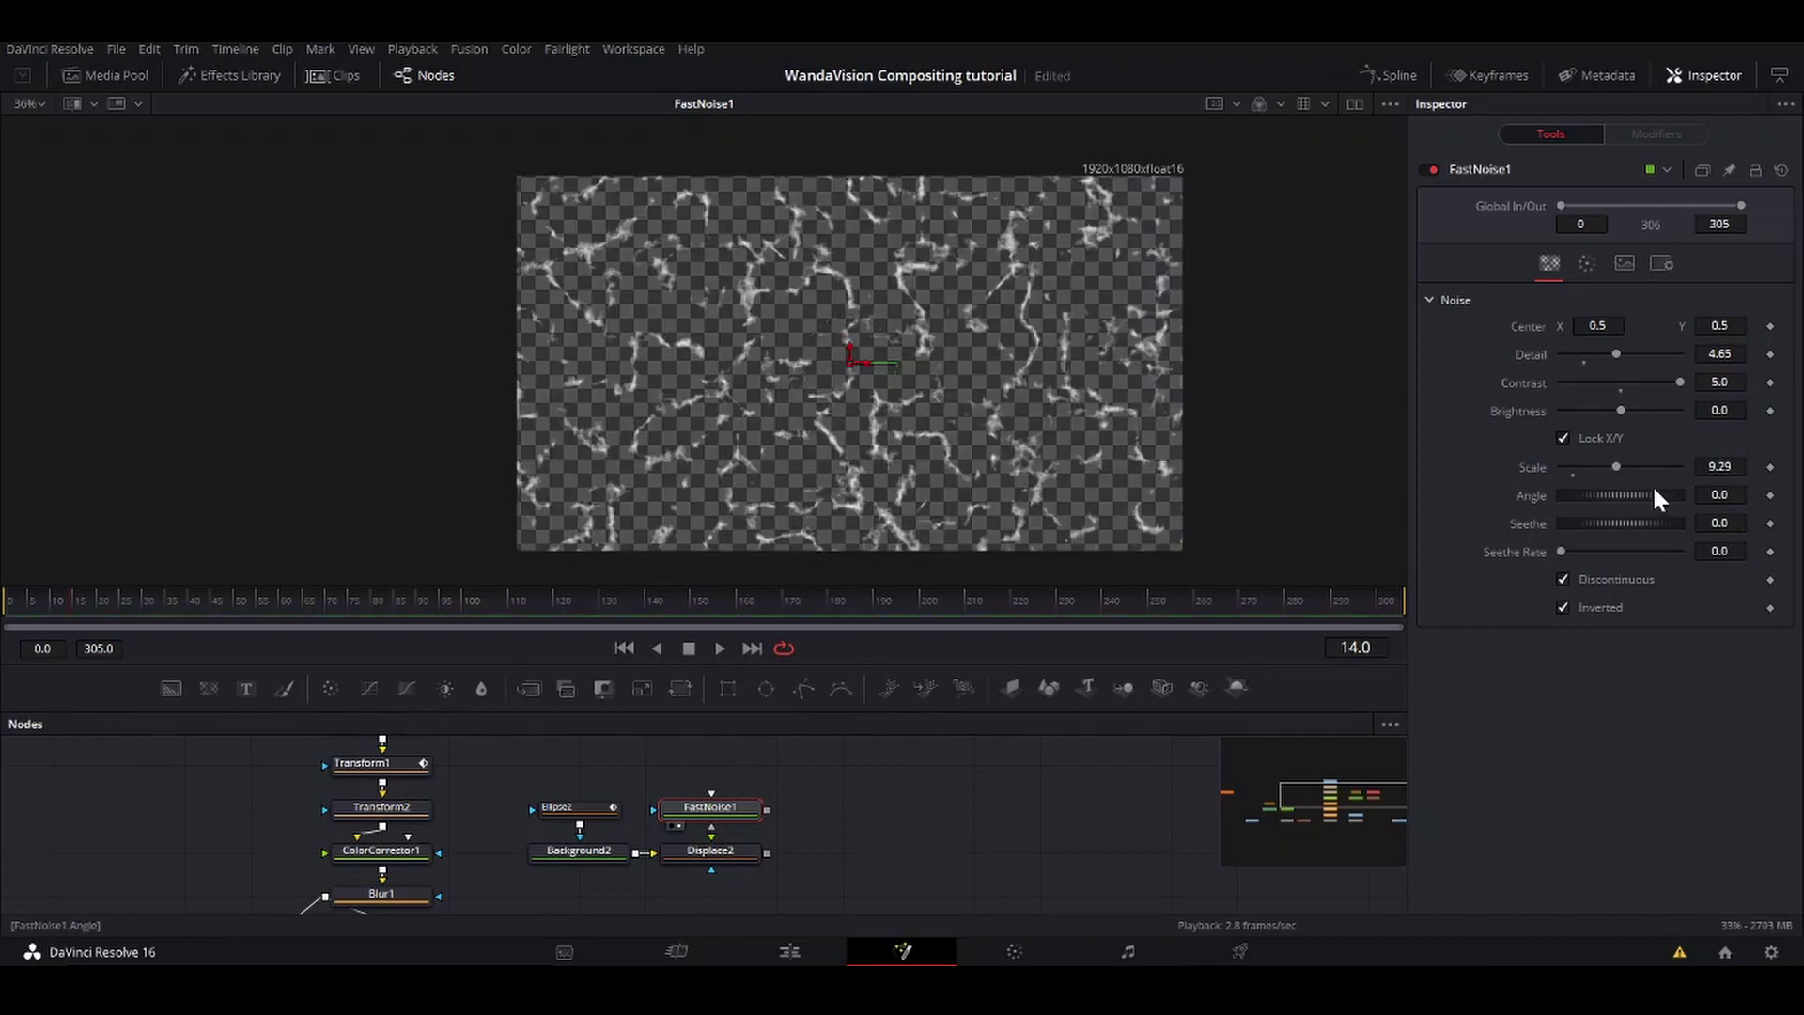
left_click_drag(1621, 412, 1629, 412)
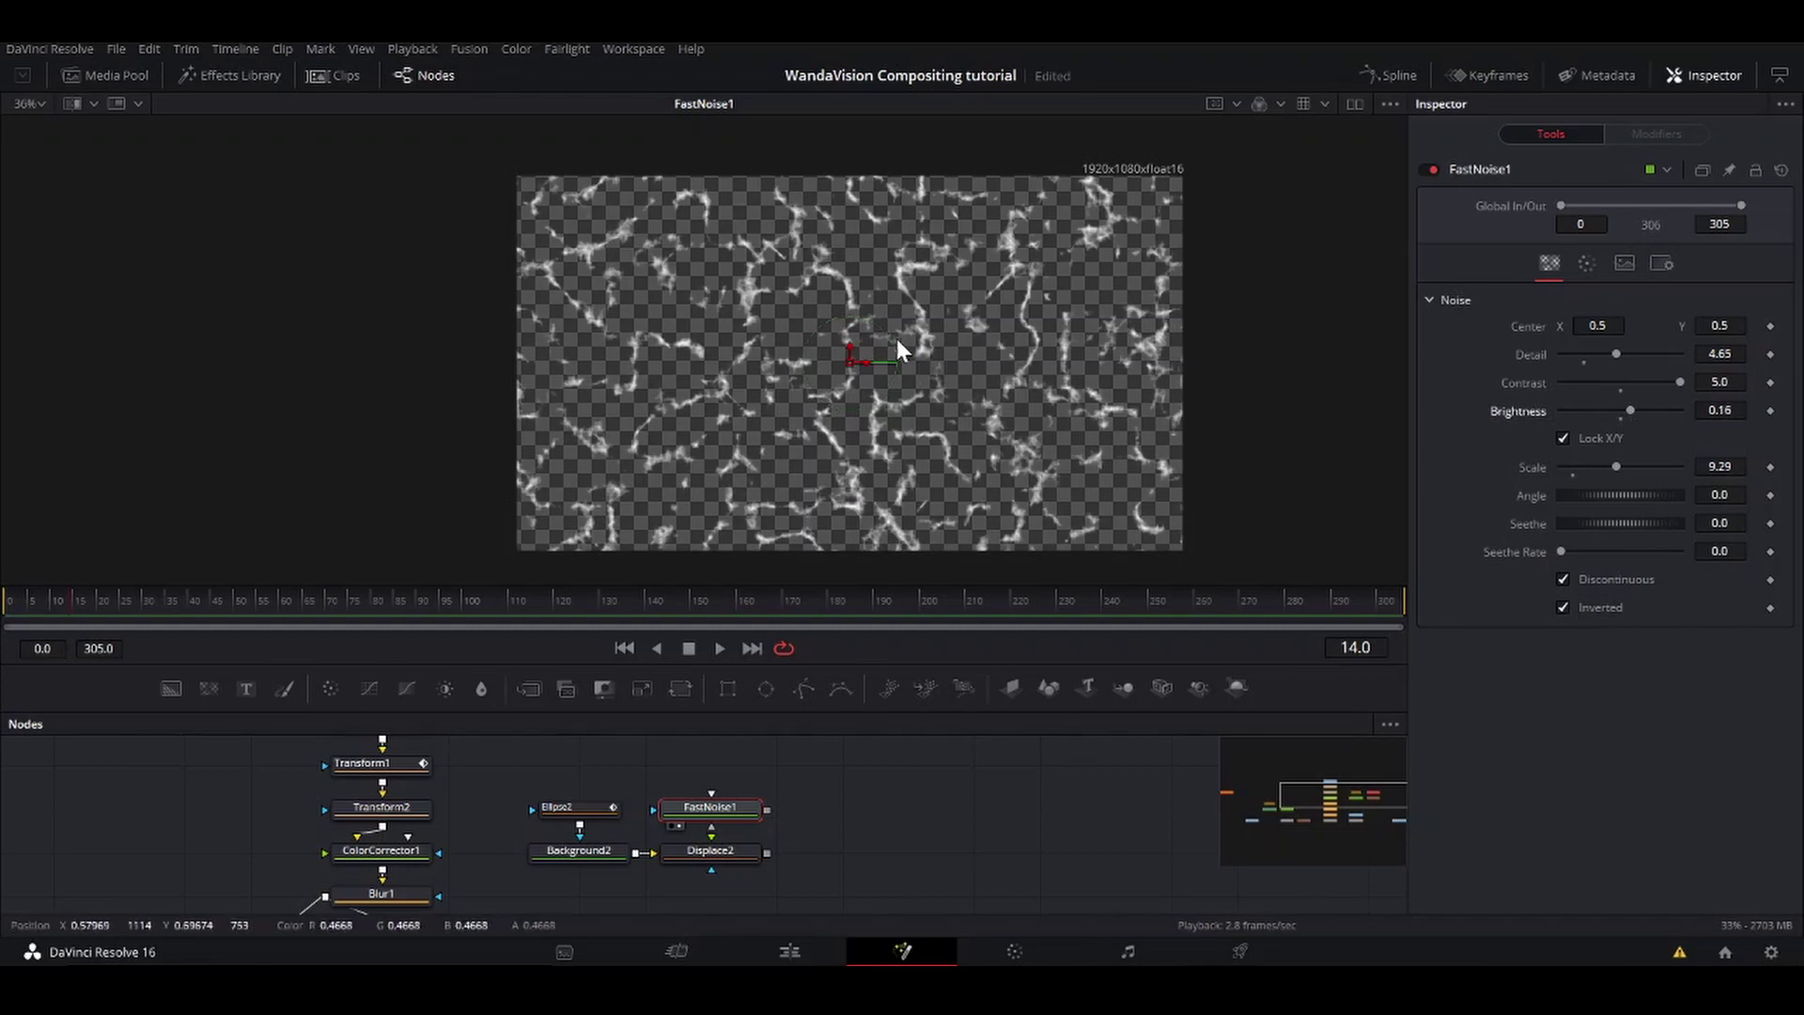
Step: Connect FastNoise1's output into Displace2 and test a slightly higher Refraction Strength
left_click(746, 853)
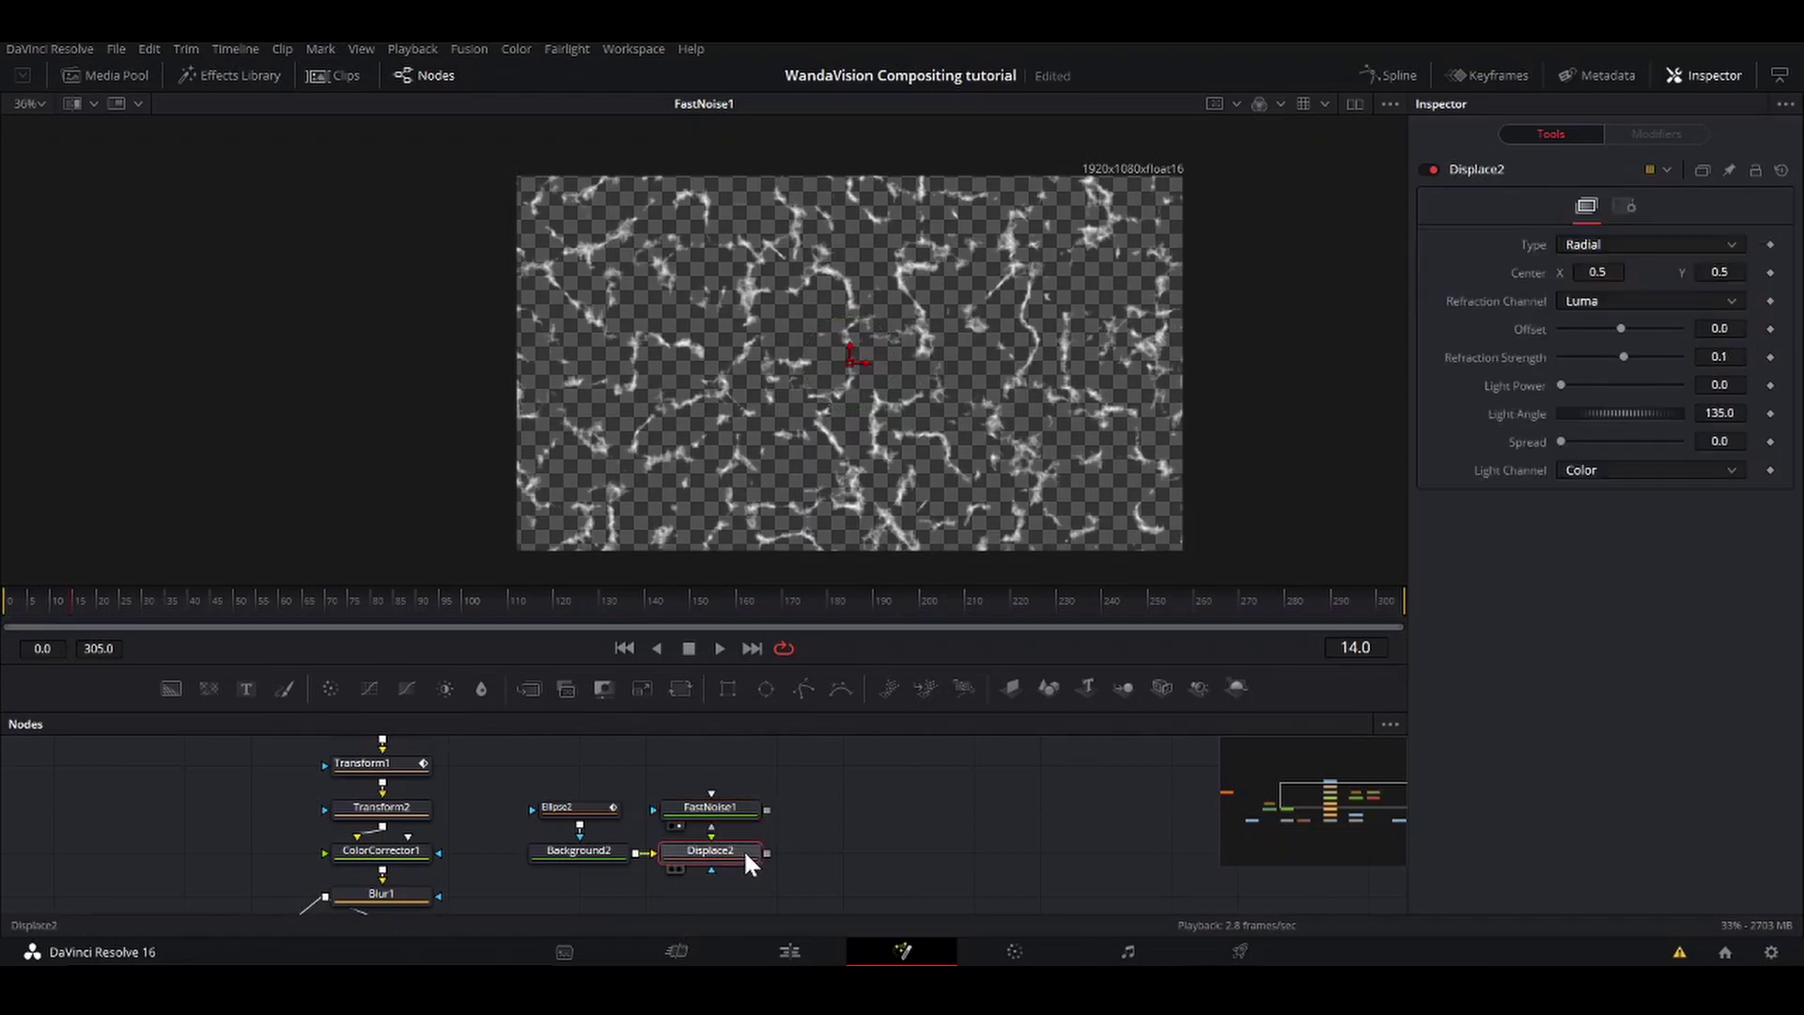
key("1")
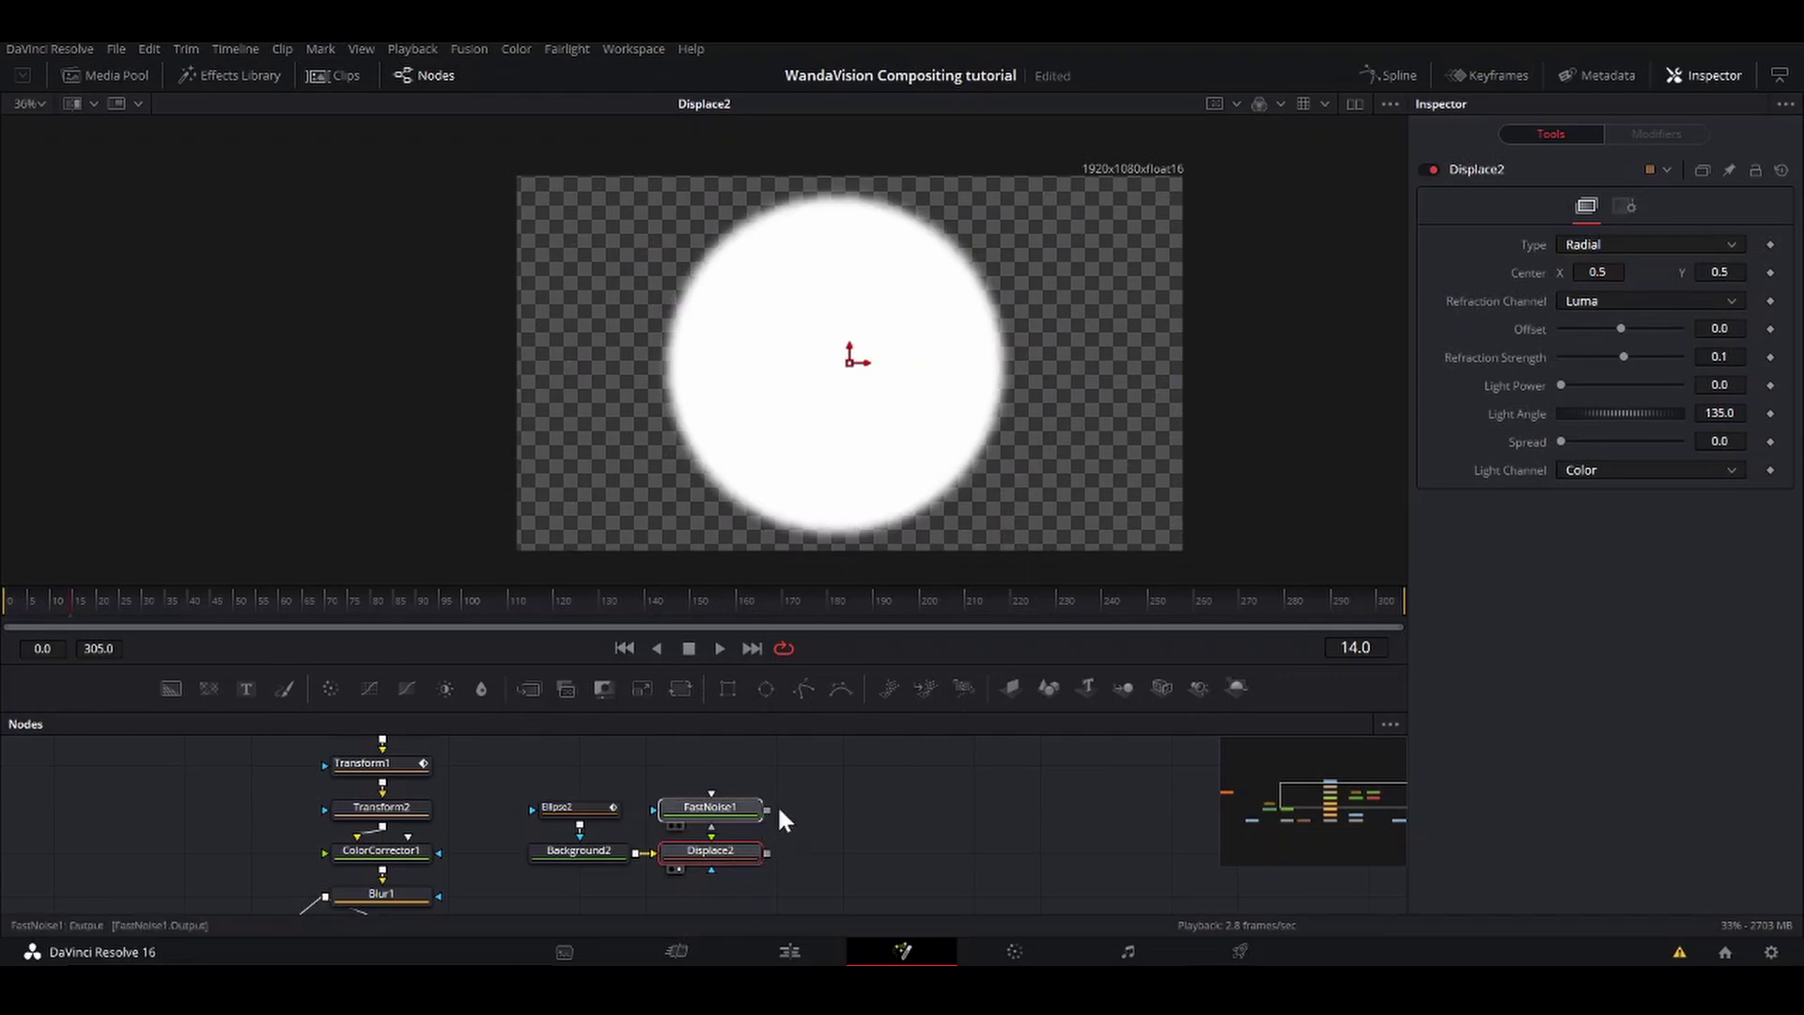
left_click_drag(767, 808, 724, 852)
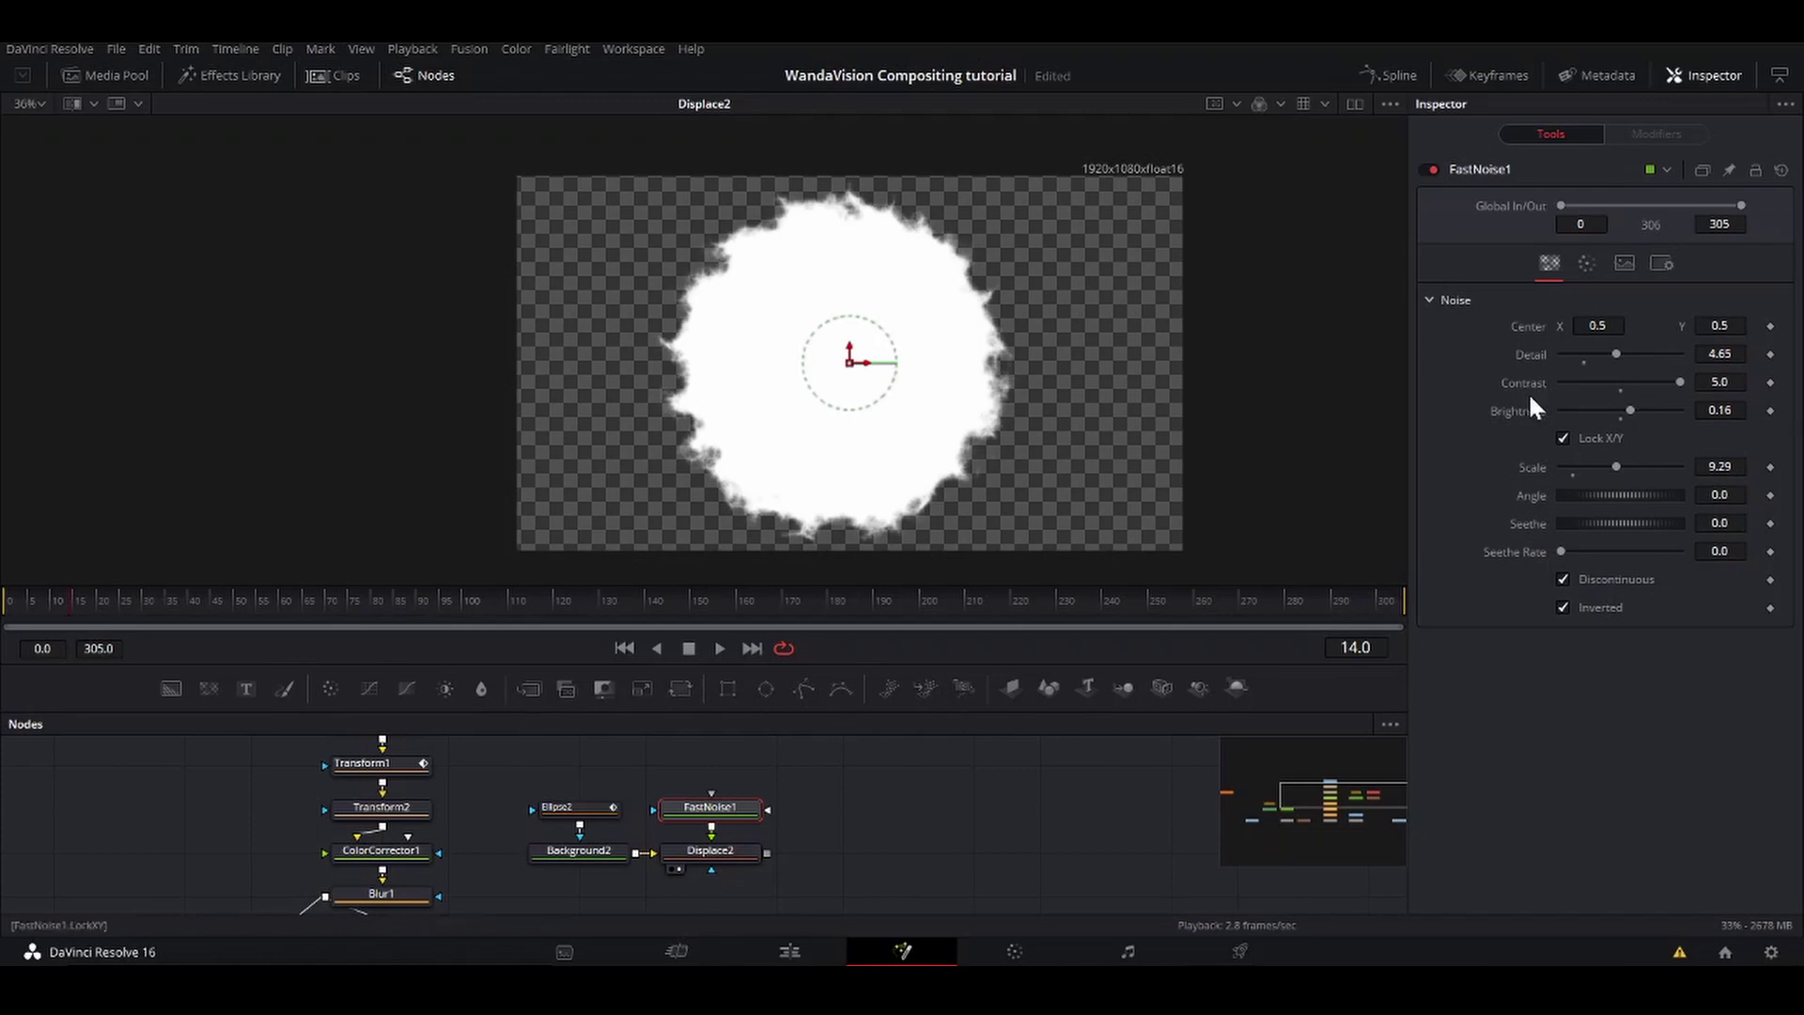
left_click(748, 849)
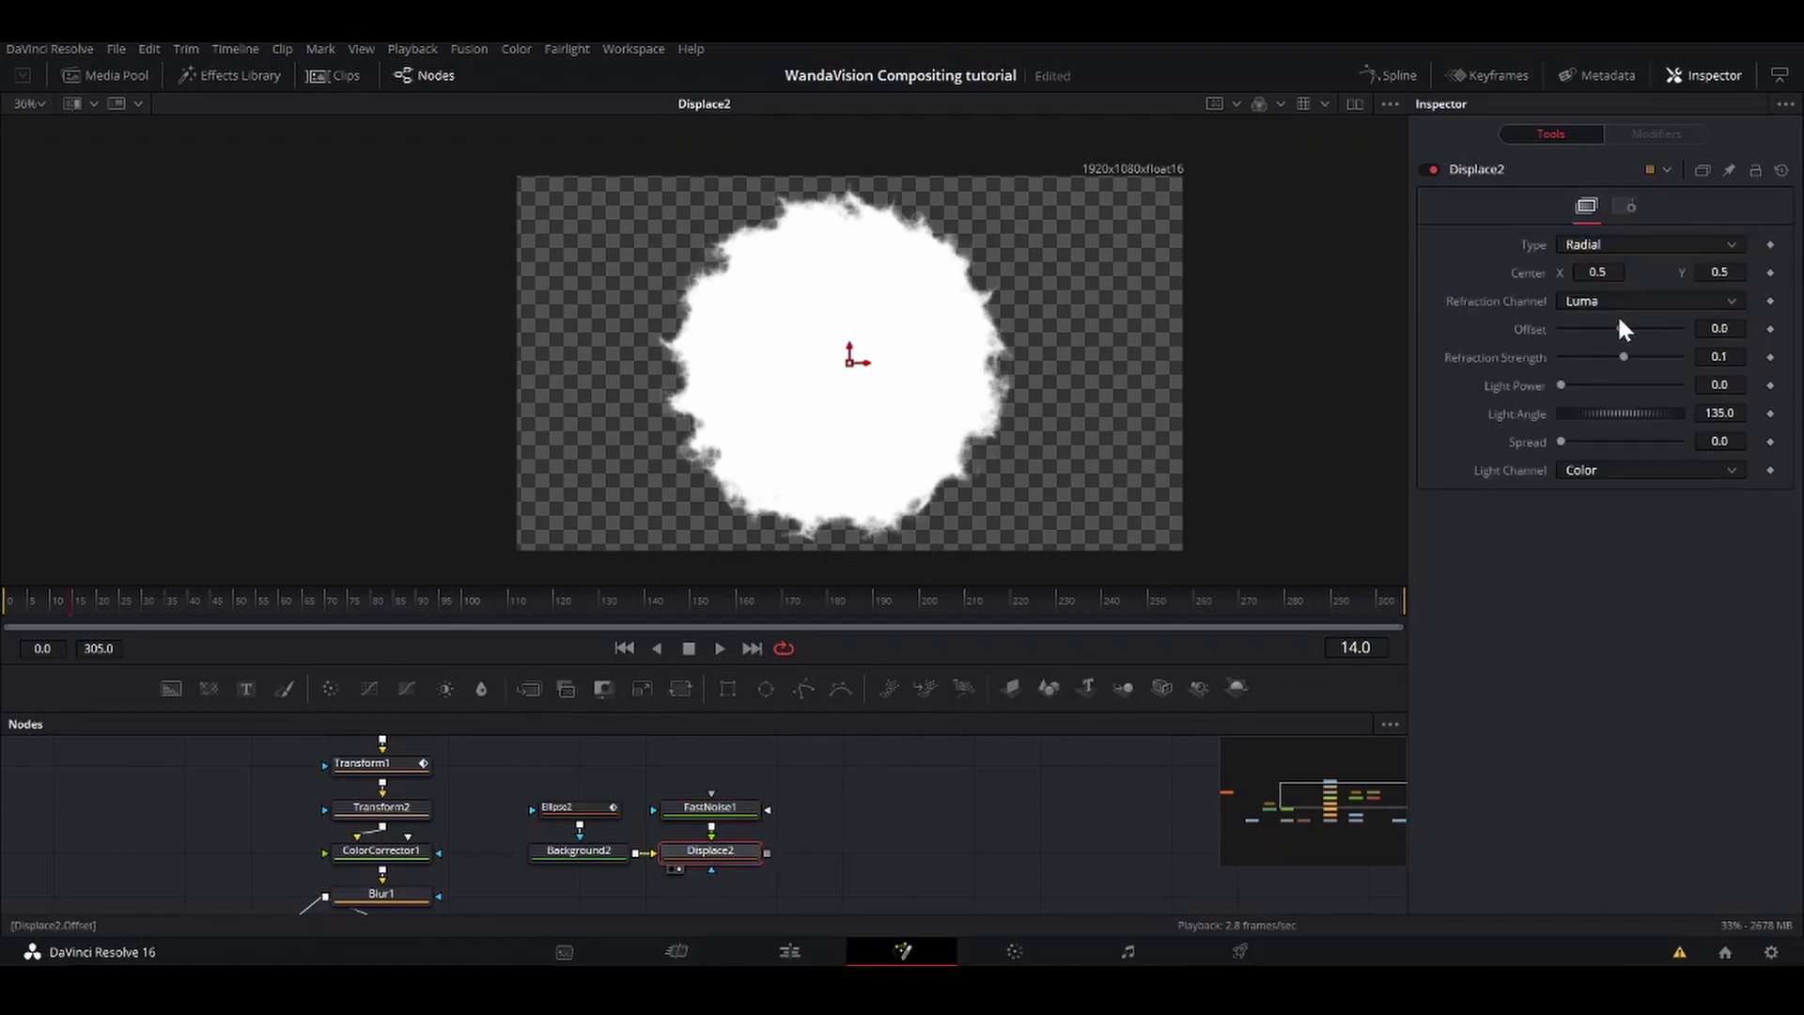
left_click_drag(1624, 357, 1627, 352)
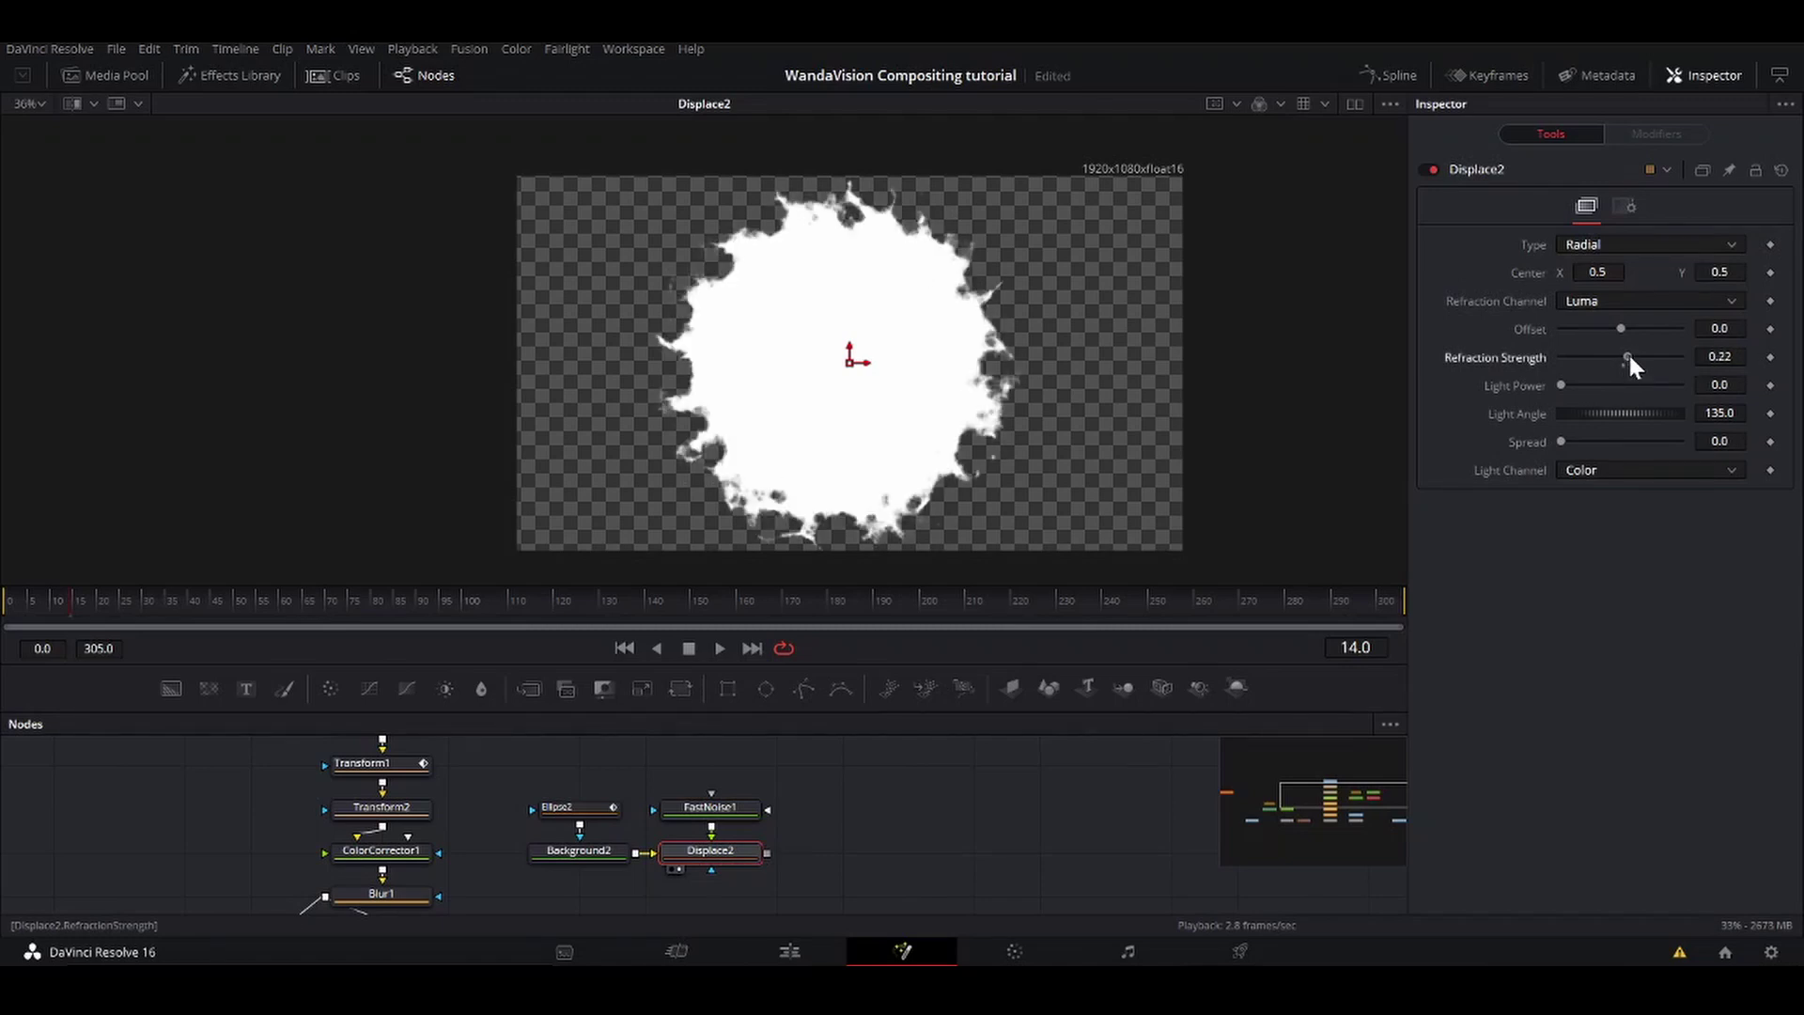
Step: Set FastNoise1's Seethe Rate to 0.402 and play the churning edge from frame 0
left_click(712, 807)
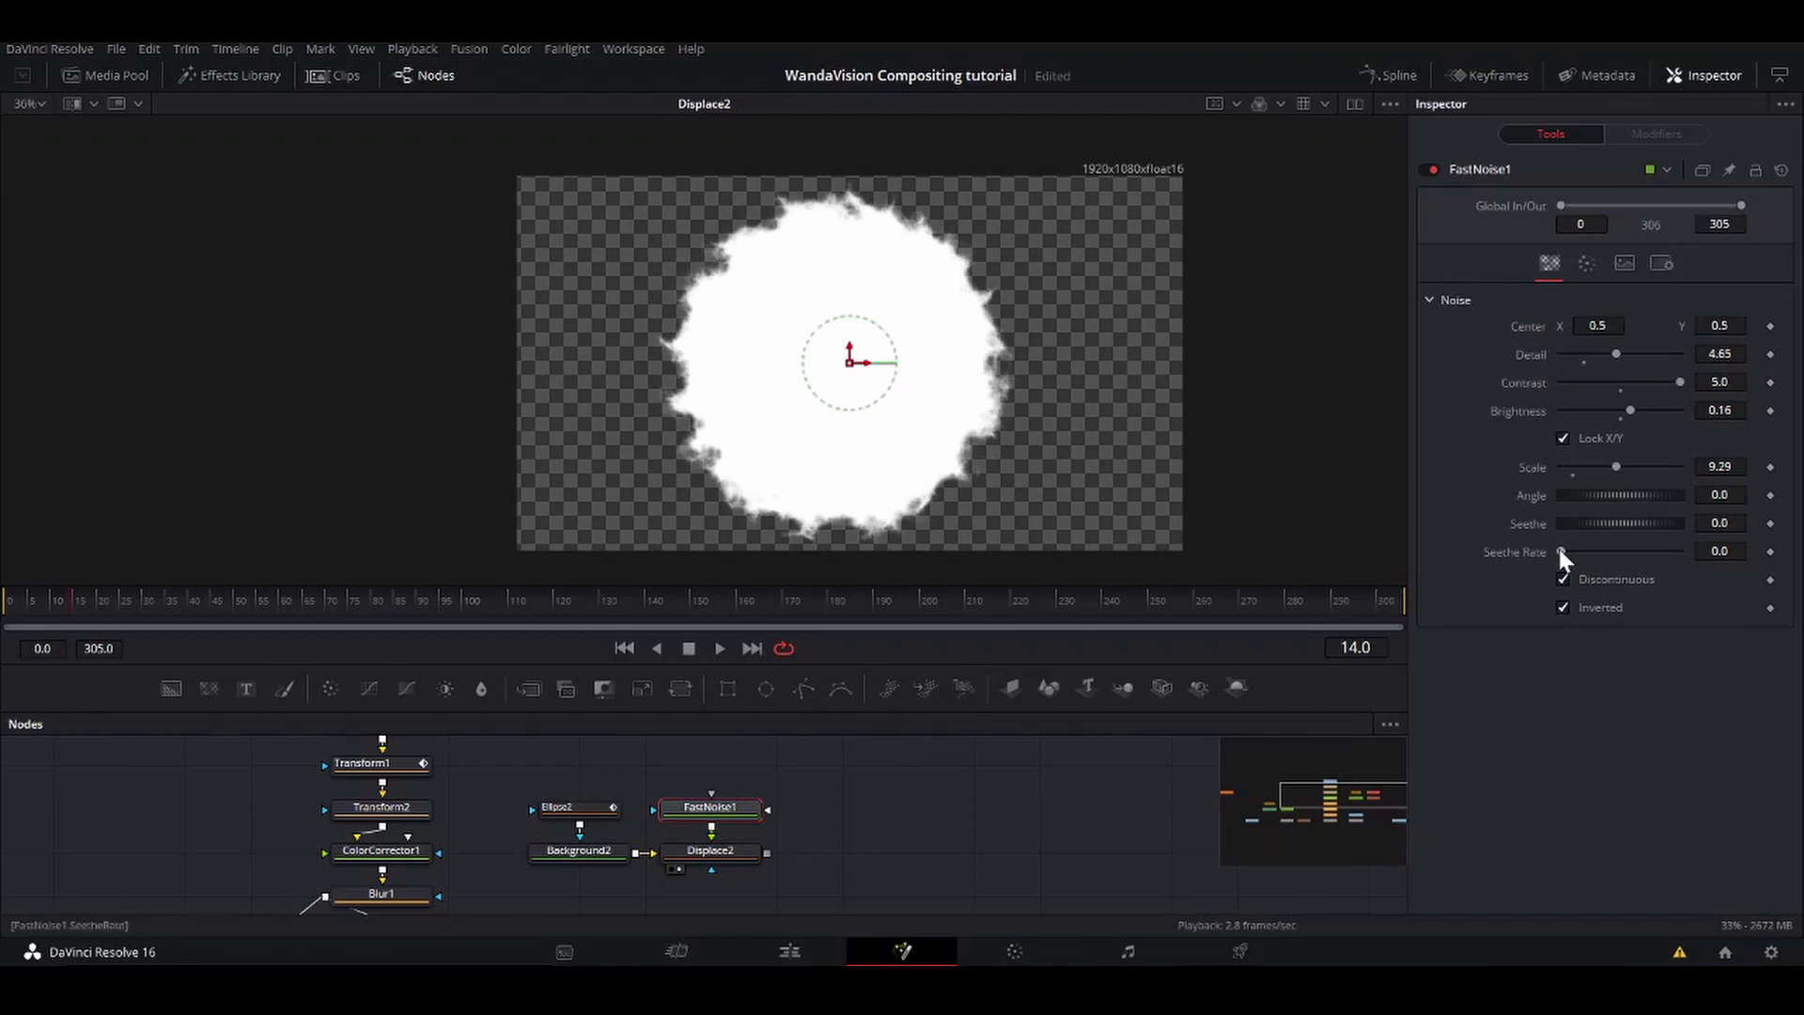
left_click_drag(1559, 550, 1607, 539)
left_click(730, 852)
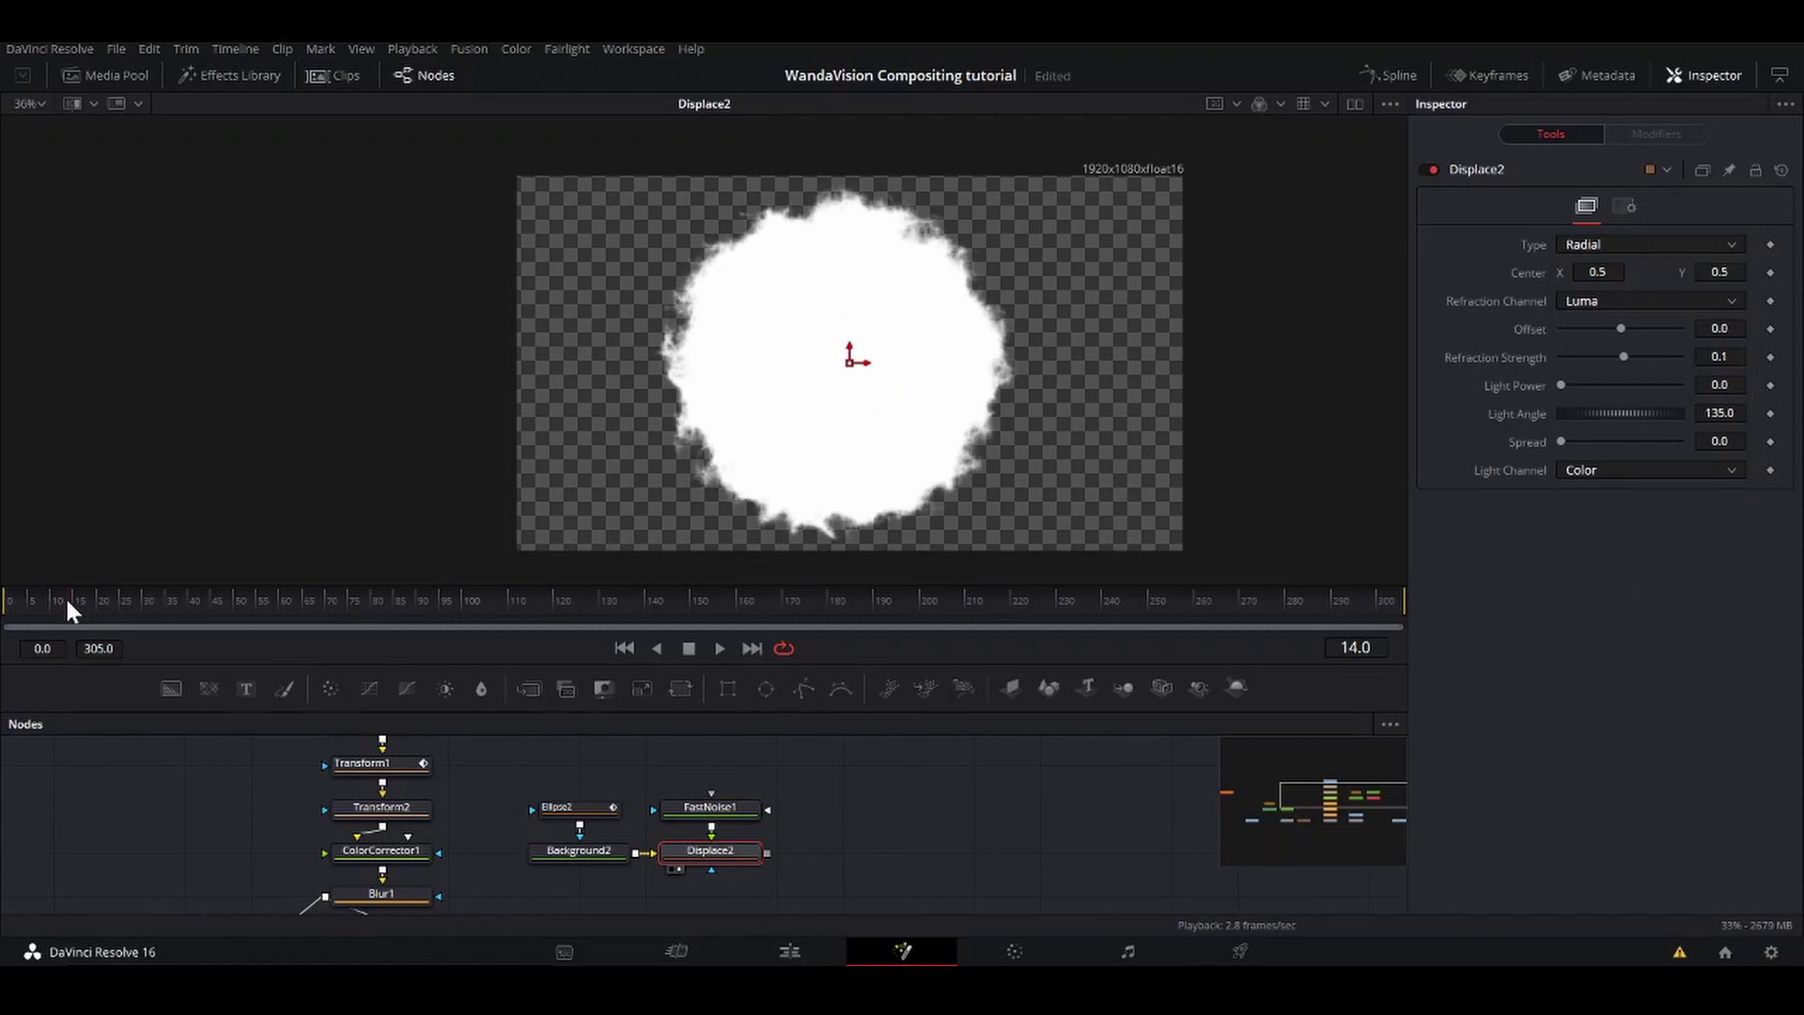
left_click_drag(69, 604, 4, 613)
key("space")
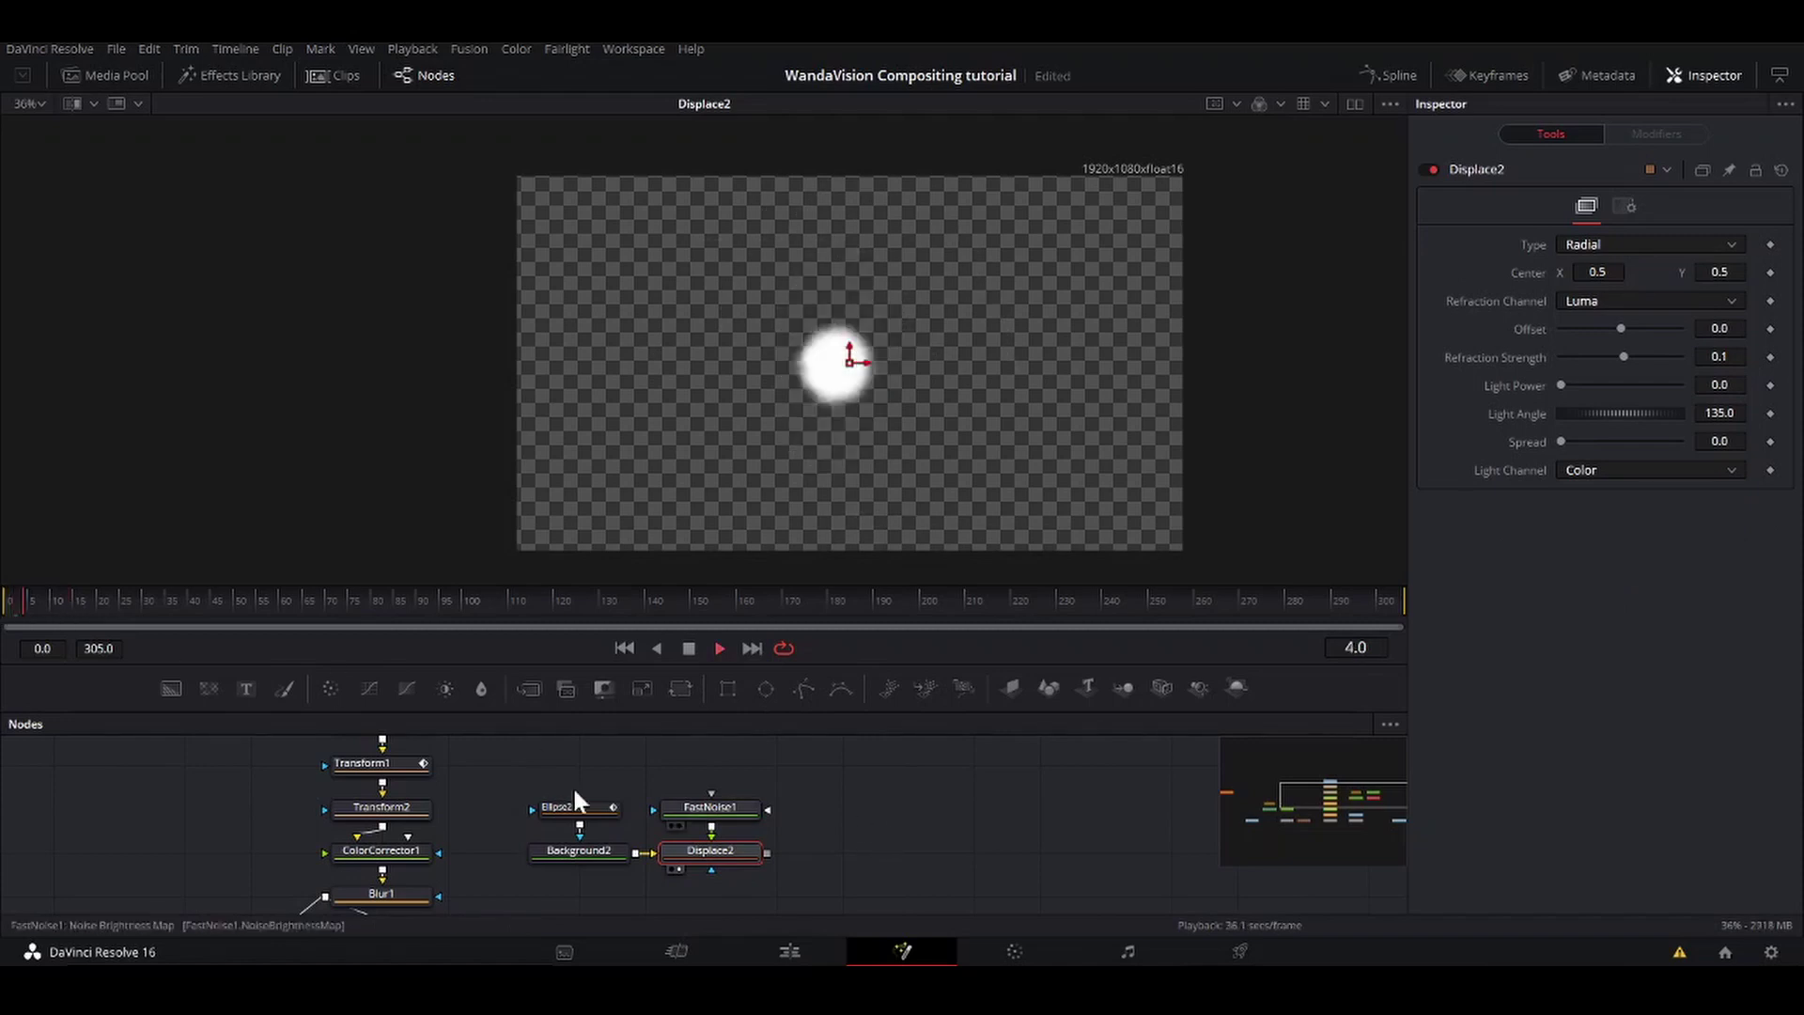
left_click(36, 594)
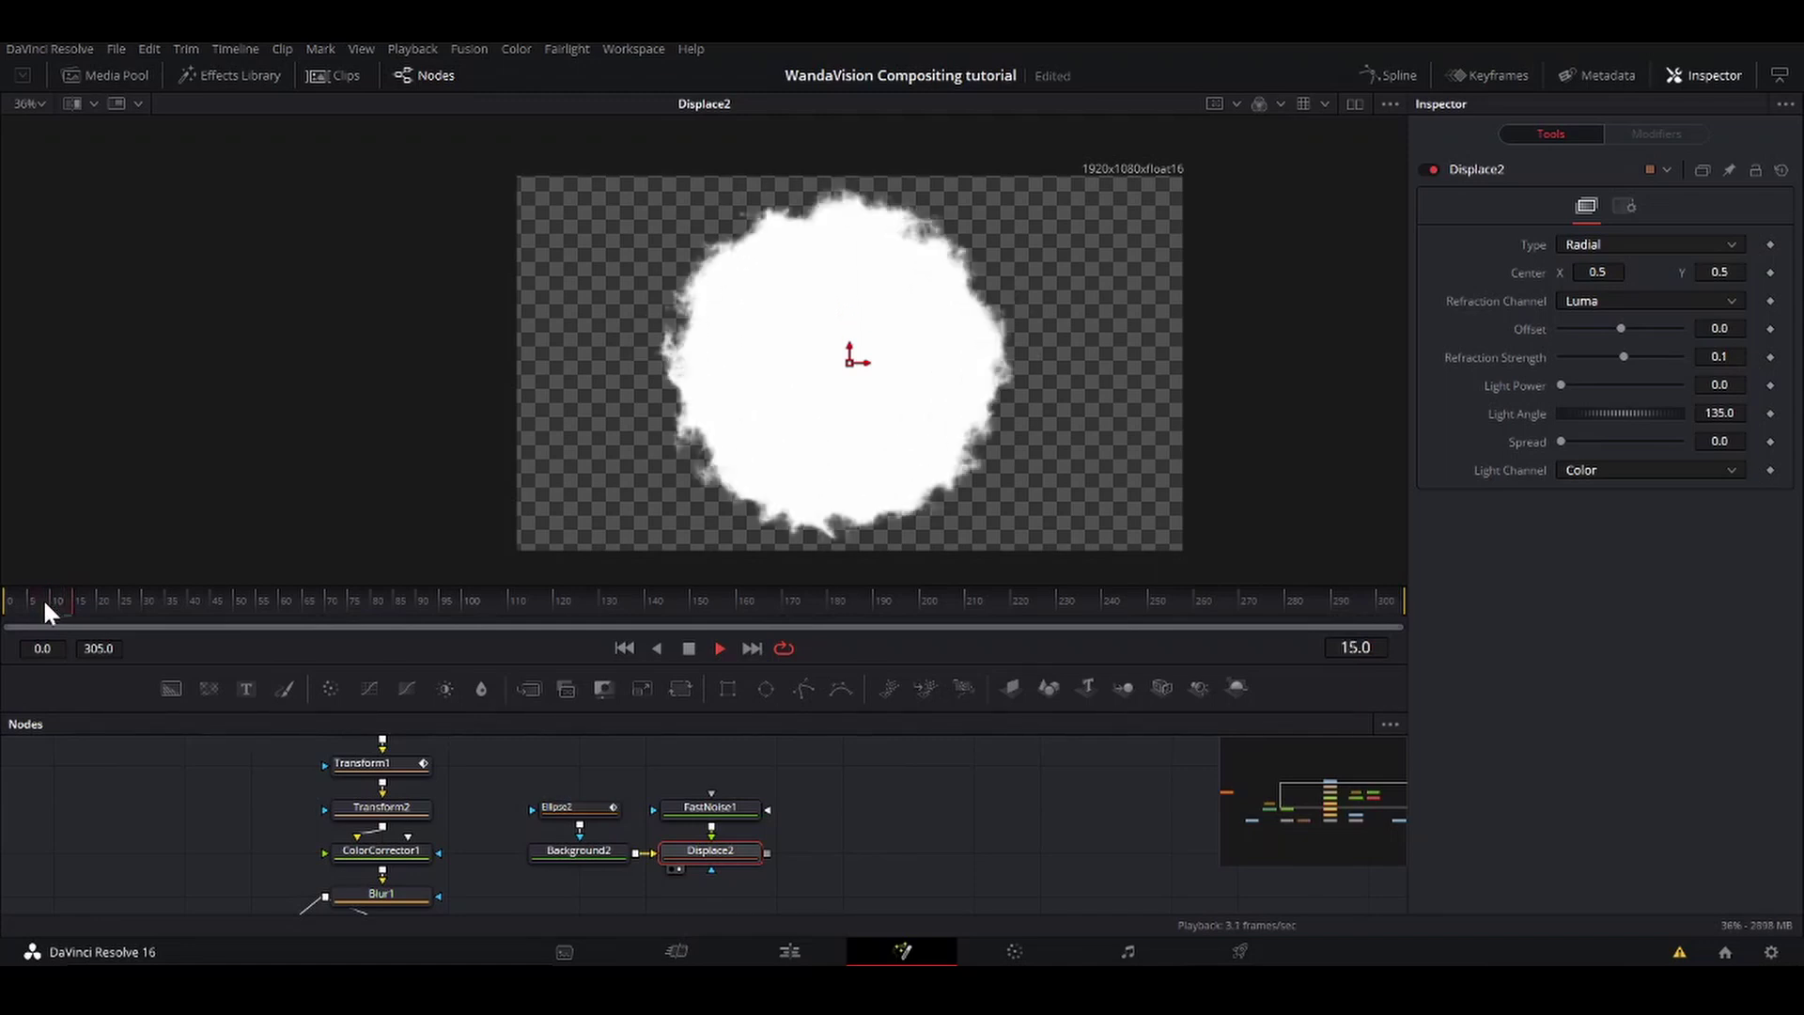
left_click(43, 600)
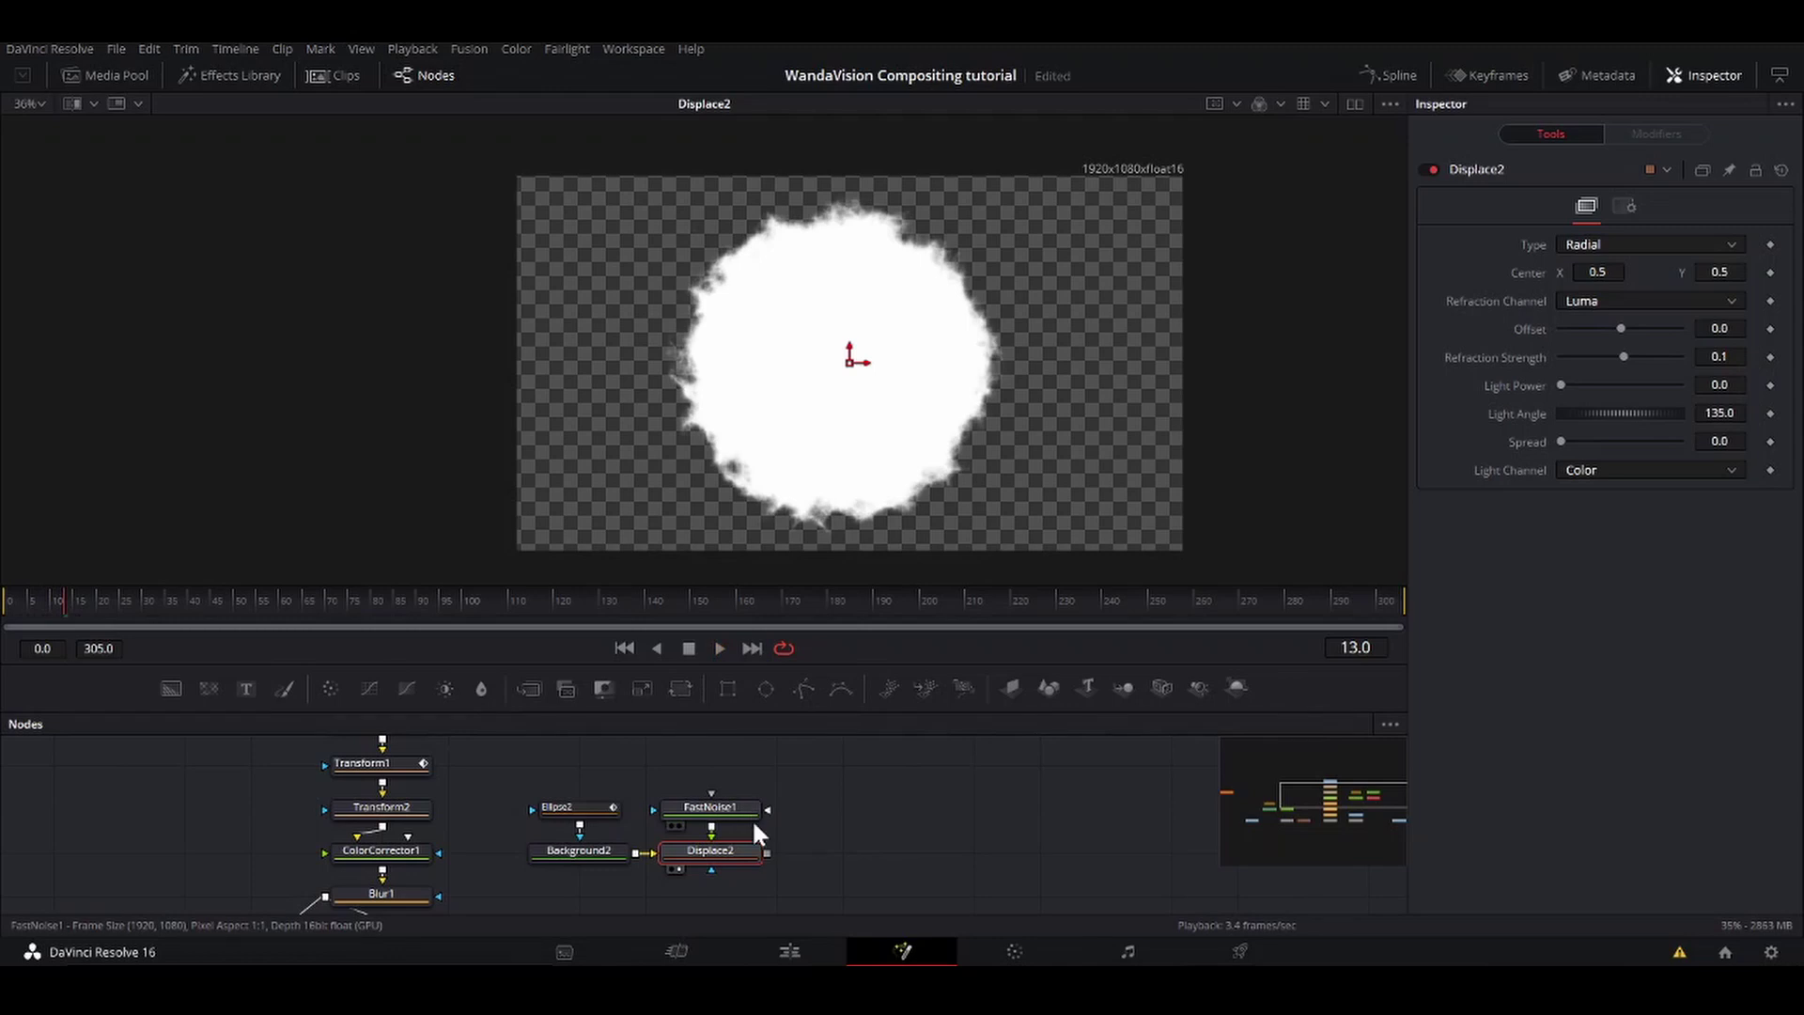
Step: Add a Blur2 node after Displace2 and set its Blur Size to 6.3
key("shift+space")
type("dis")
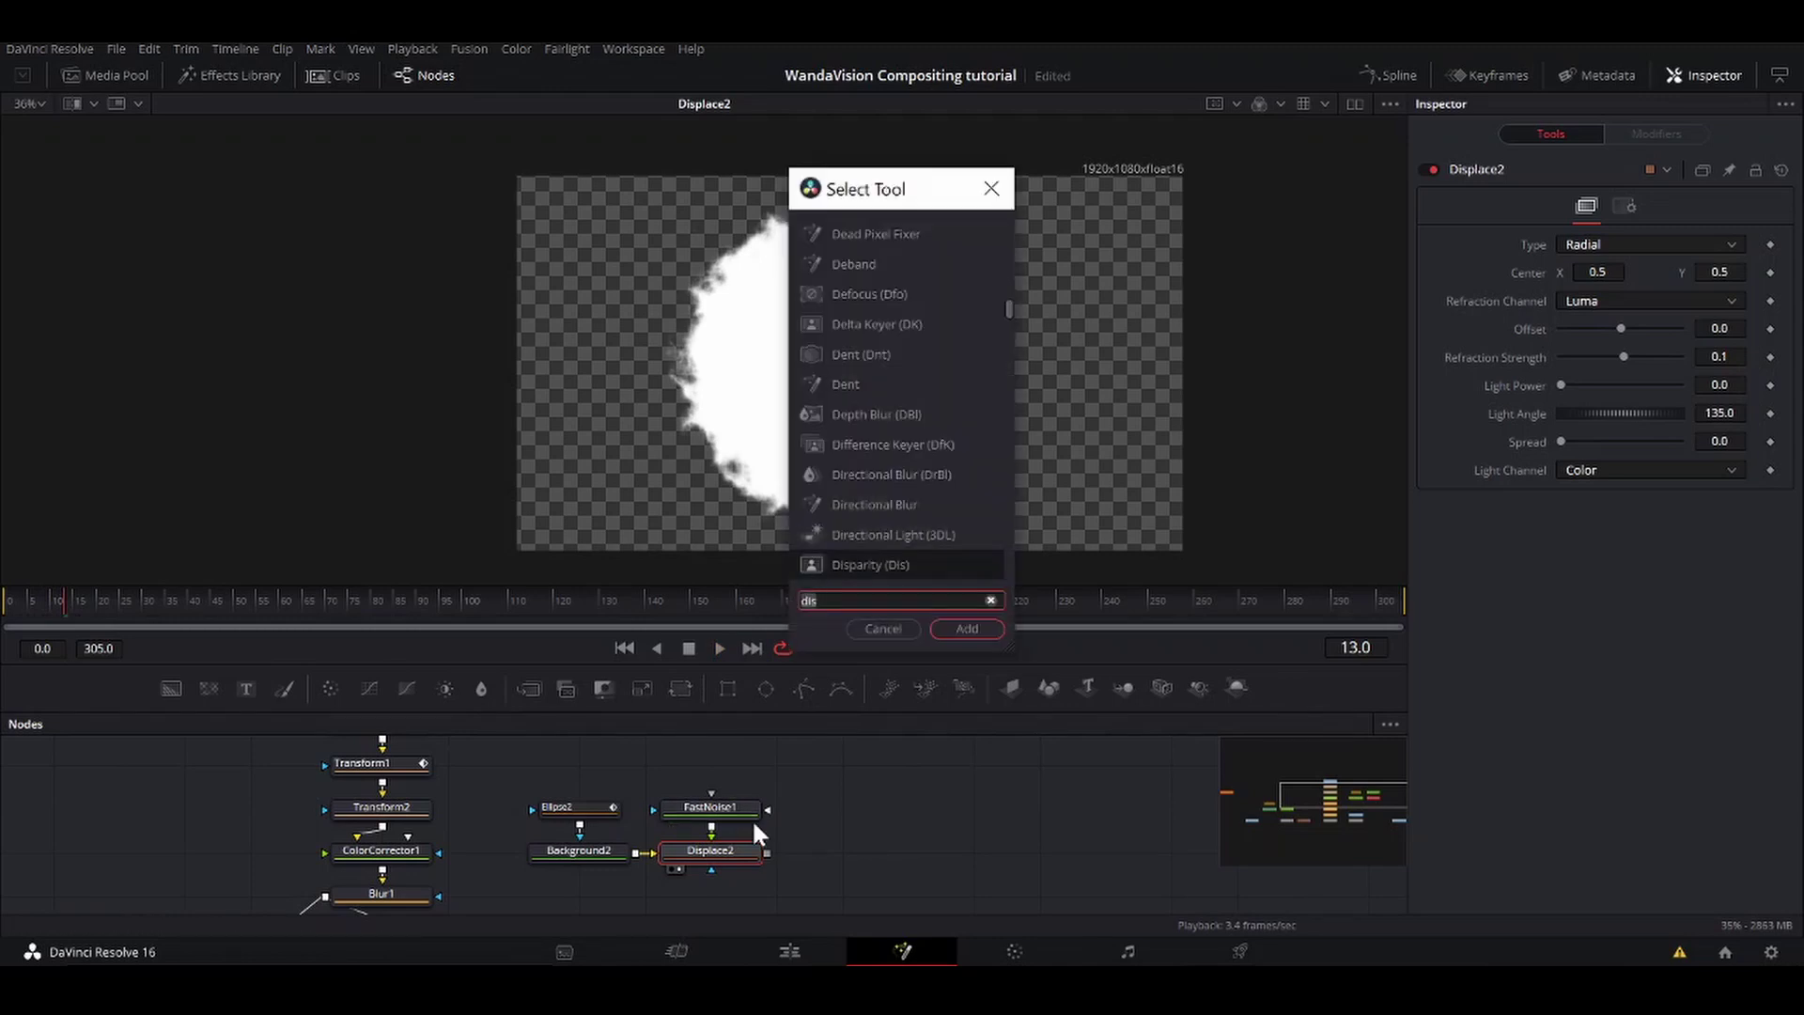
key("BackSpace")
key("BackSpace")
key("BackSpace")
type("blur")
key("Return")
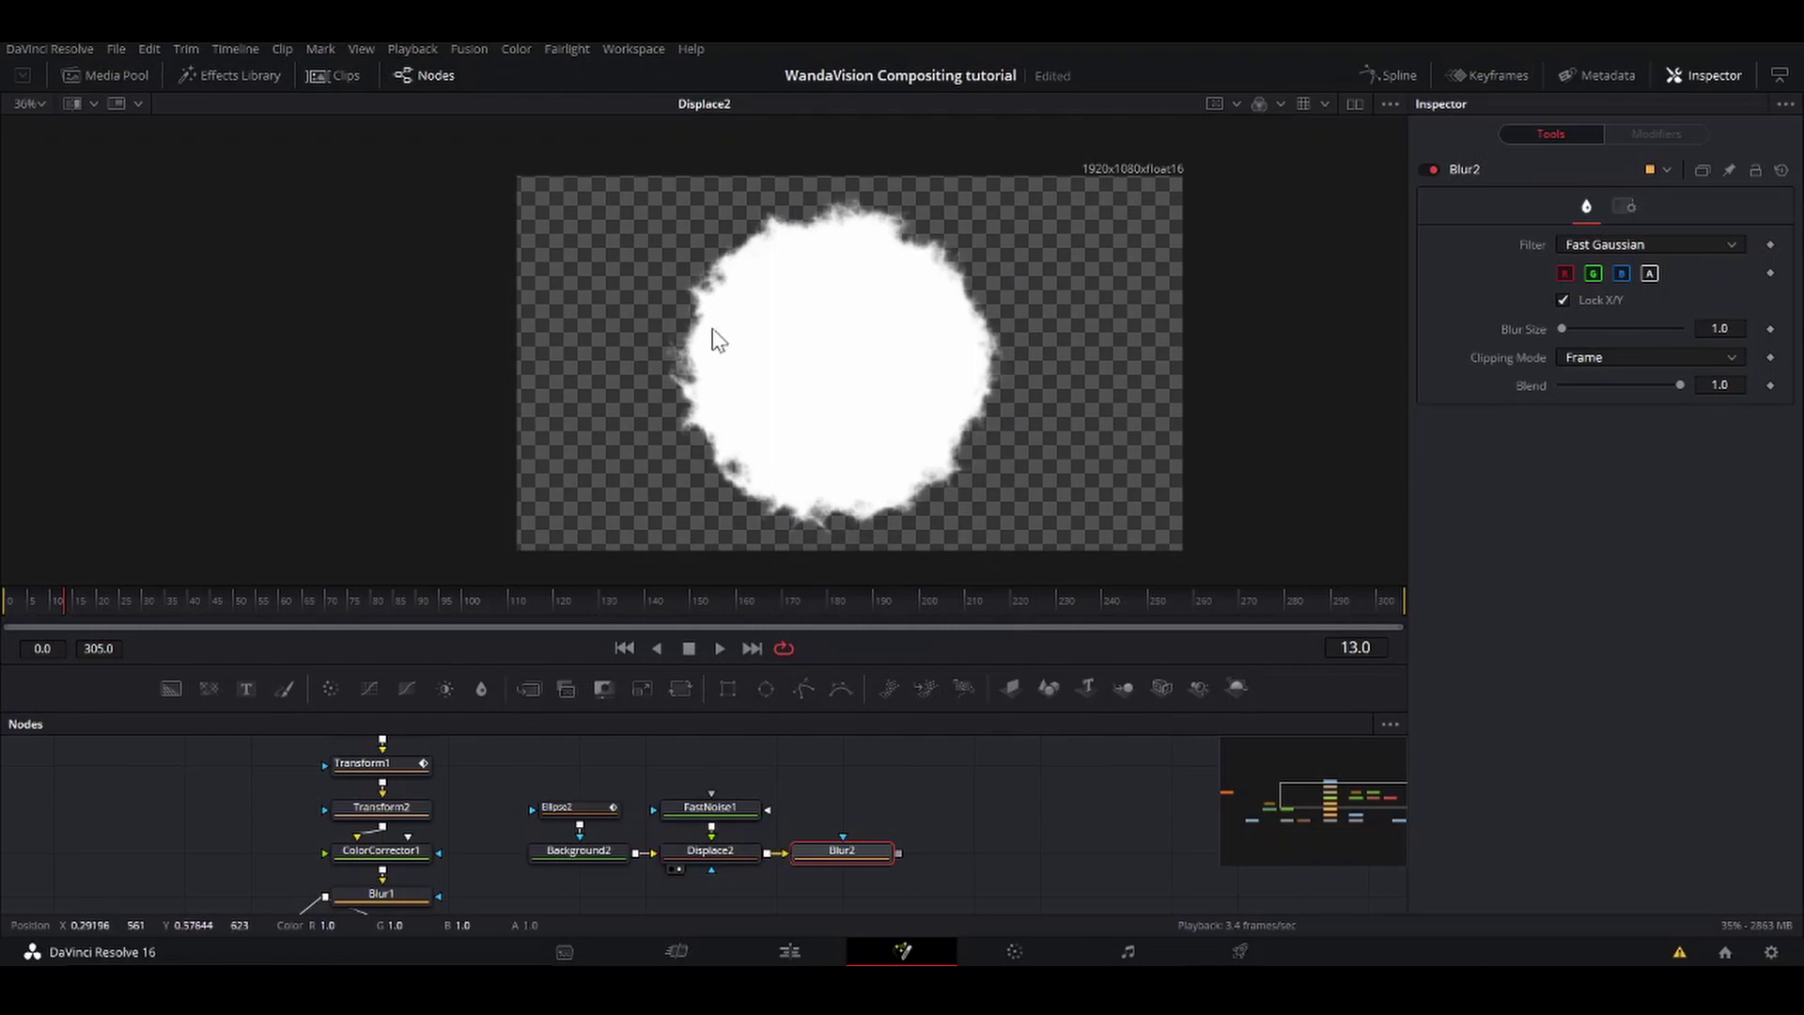
key("1")
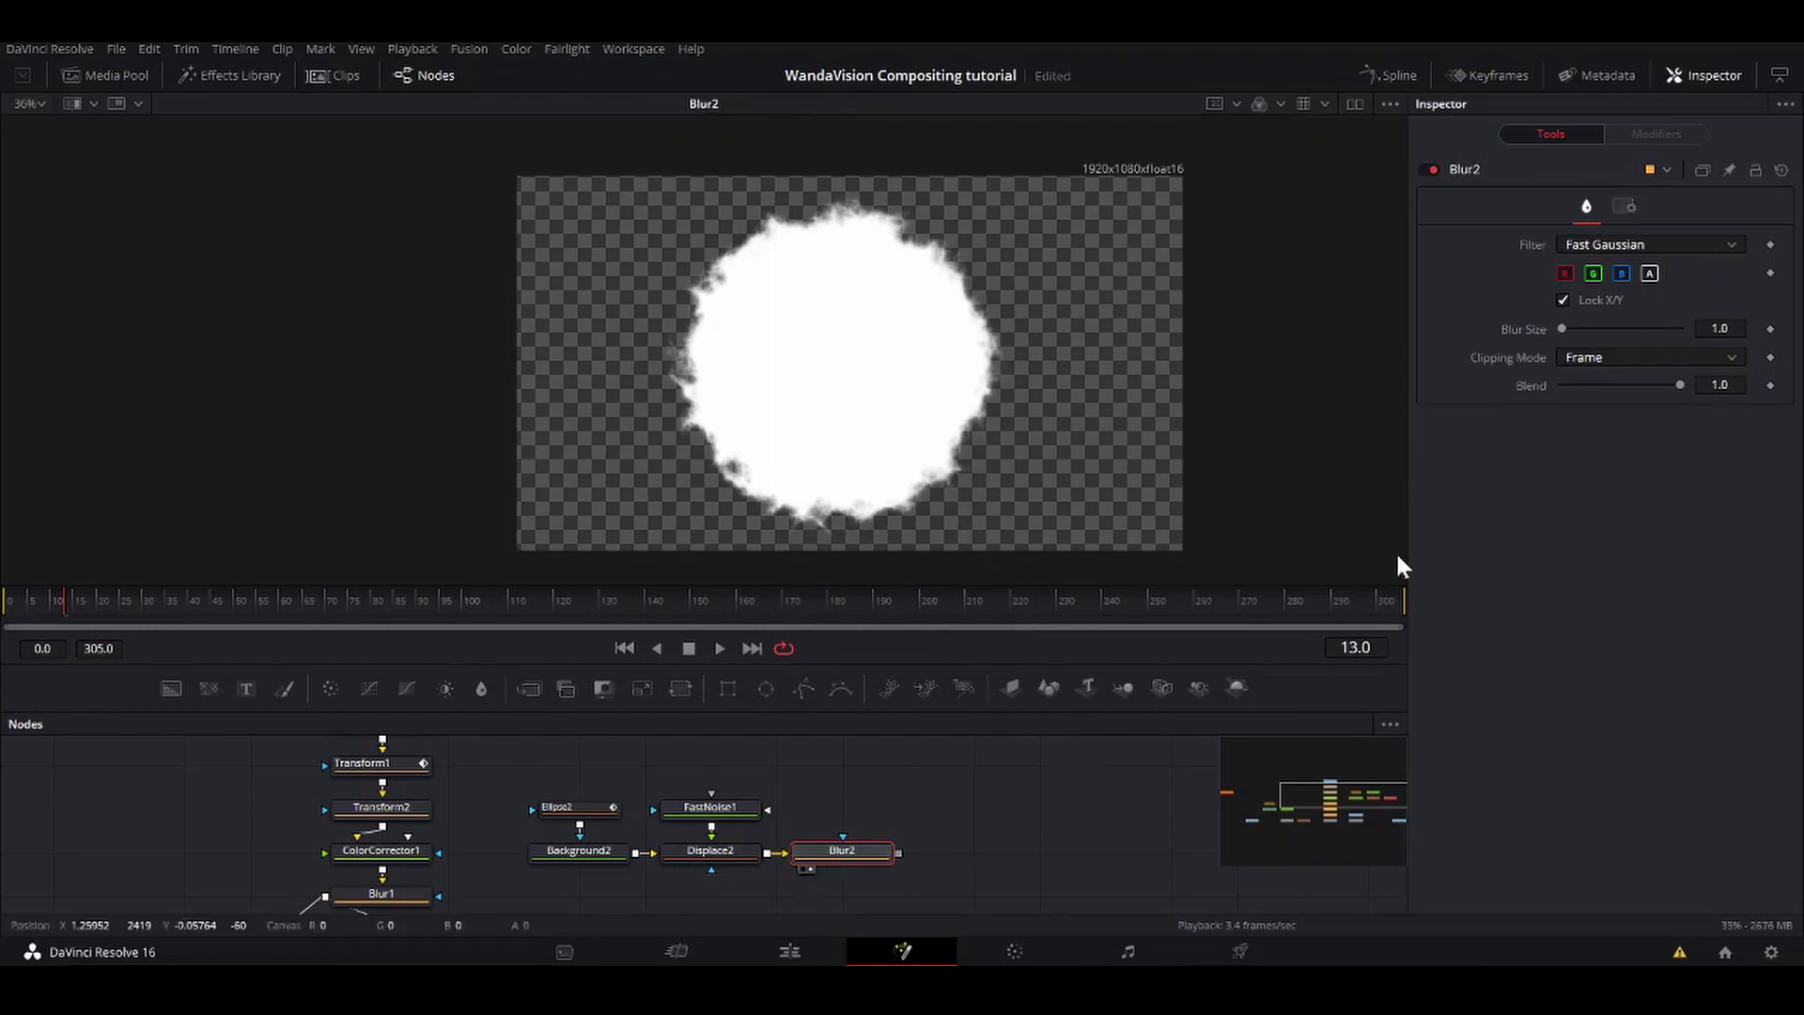
left_click_drag(1565, 329, 1570, 325)
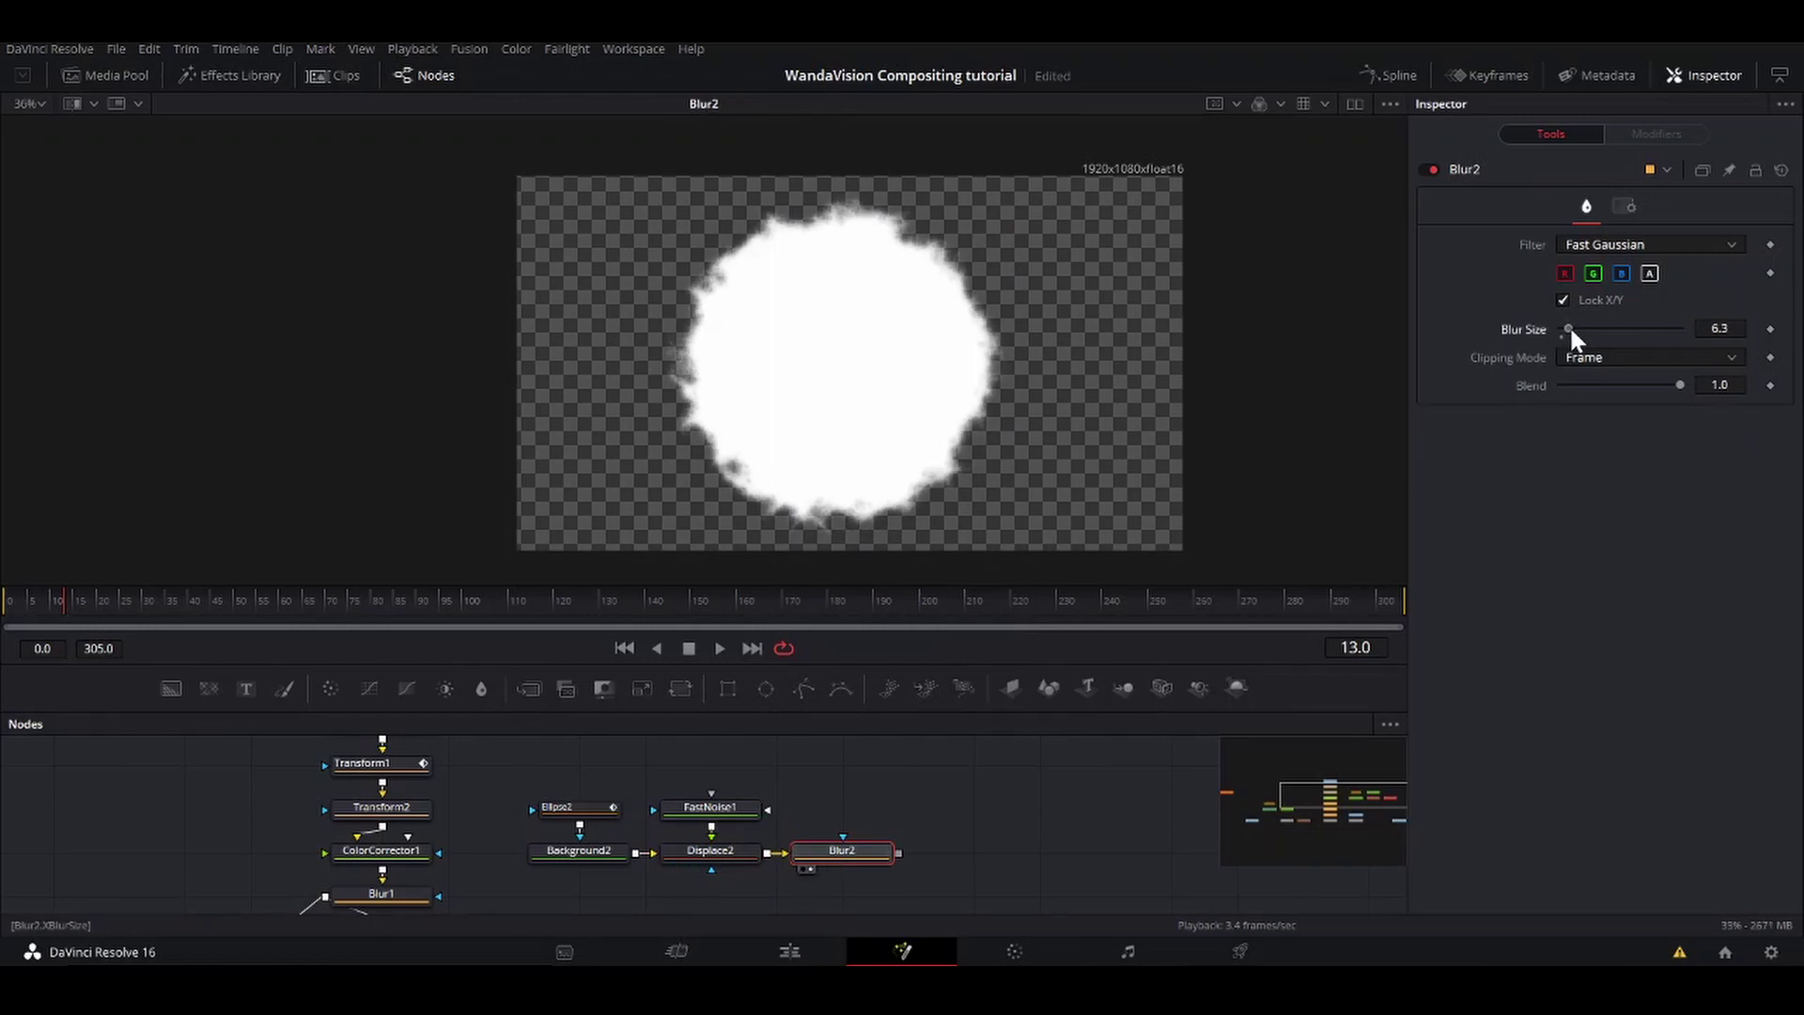
scroll(695, 844, "down", 3)
scroll(695, 844, "up", 1)
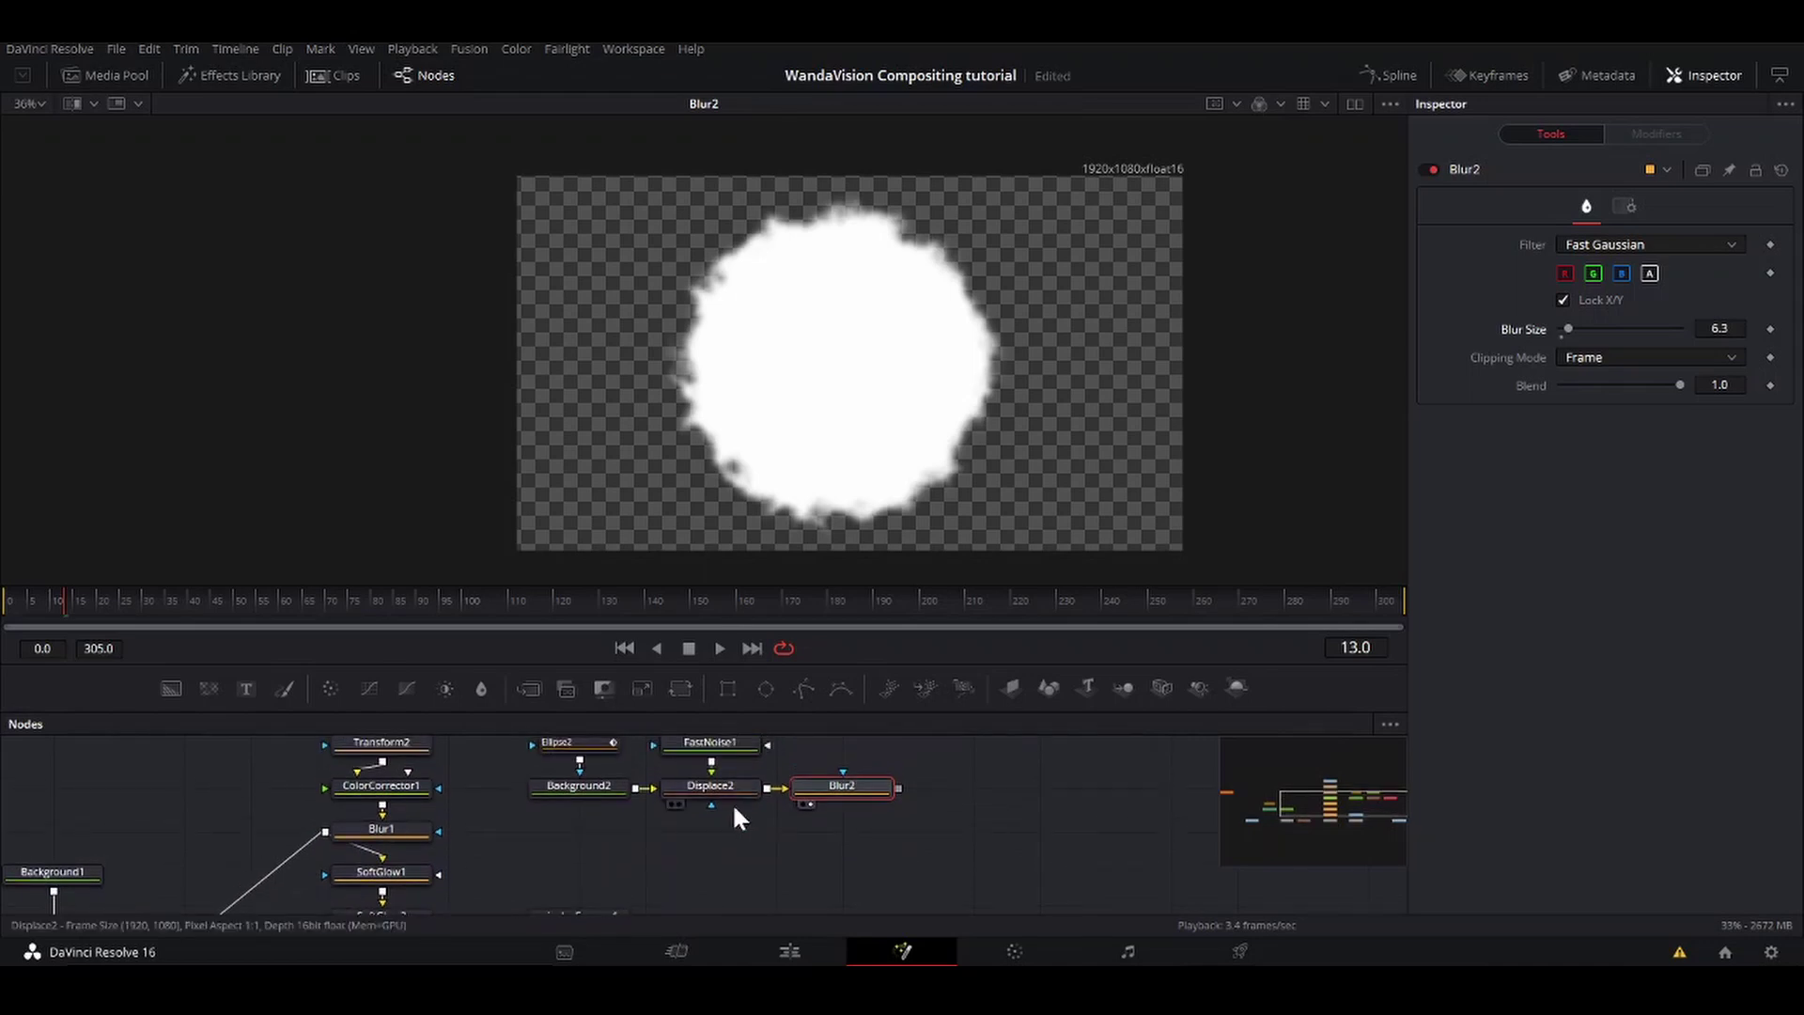
Step: Raise Displace2's Refraction Strength to 0.29 and move Blur2 below Displace2
left_click(724, 792)
left_click_drag(1624, 357, 1630, 362)
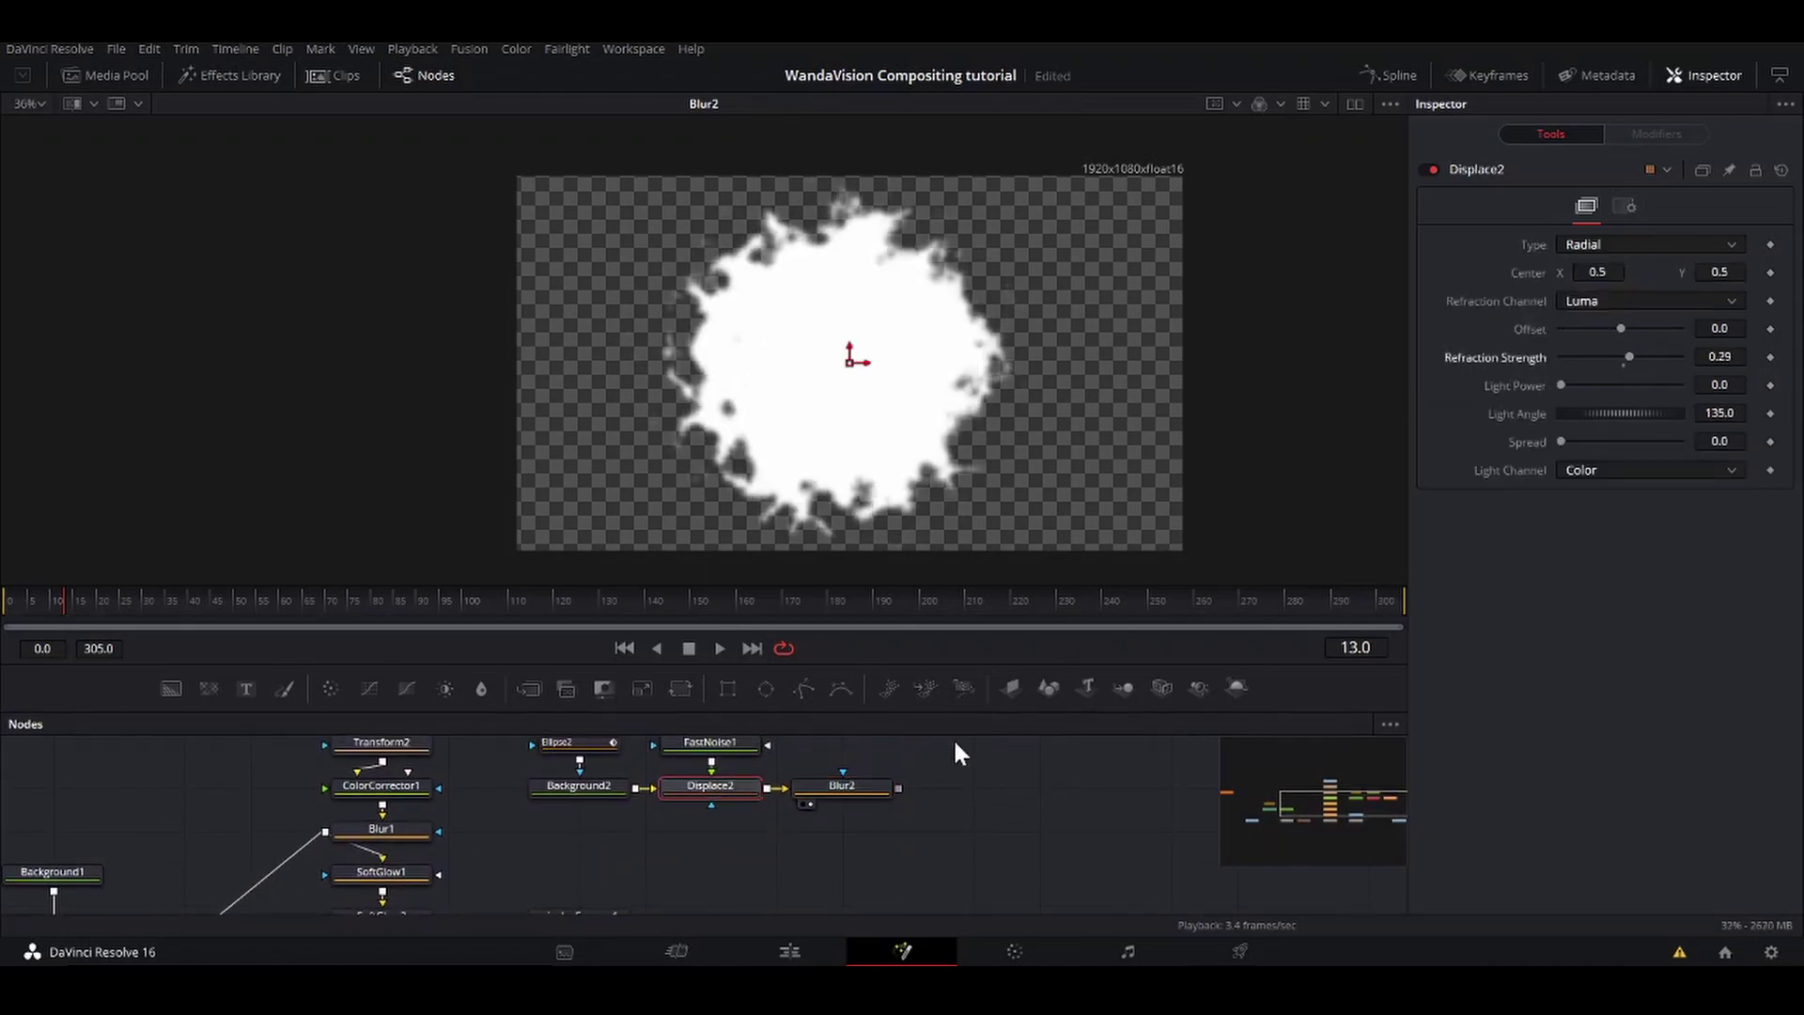
left_click_drag(867, 782, 683, 829)
left_click(684, 832)
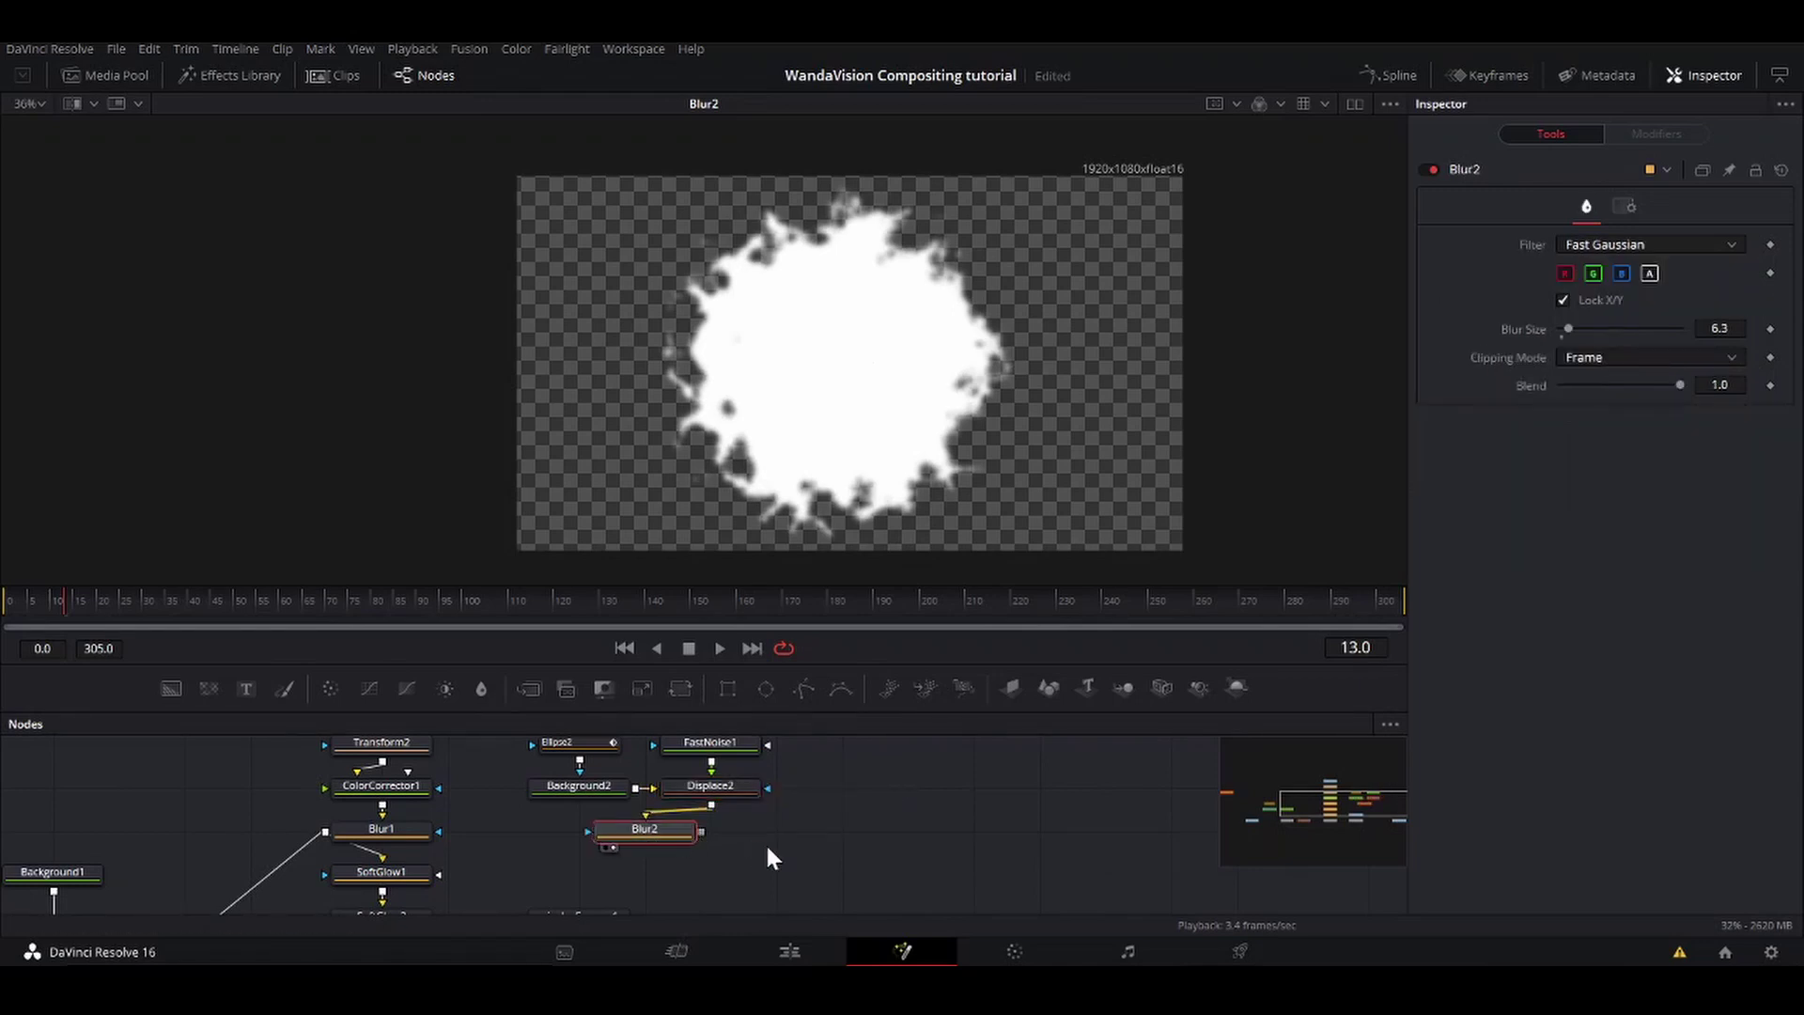
Step: Save the project and connect Blur2's output to wiggleyfingers_1's mask input
scroll(769, 857, "down", 1)
key("ctrl+s")
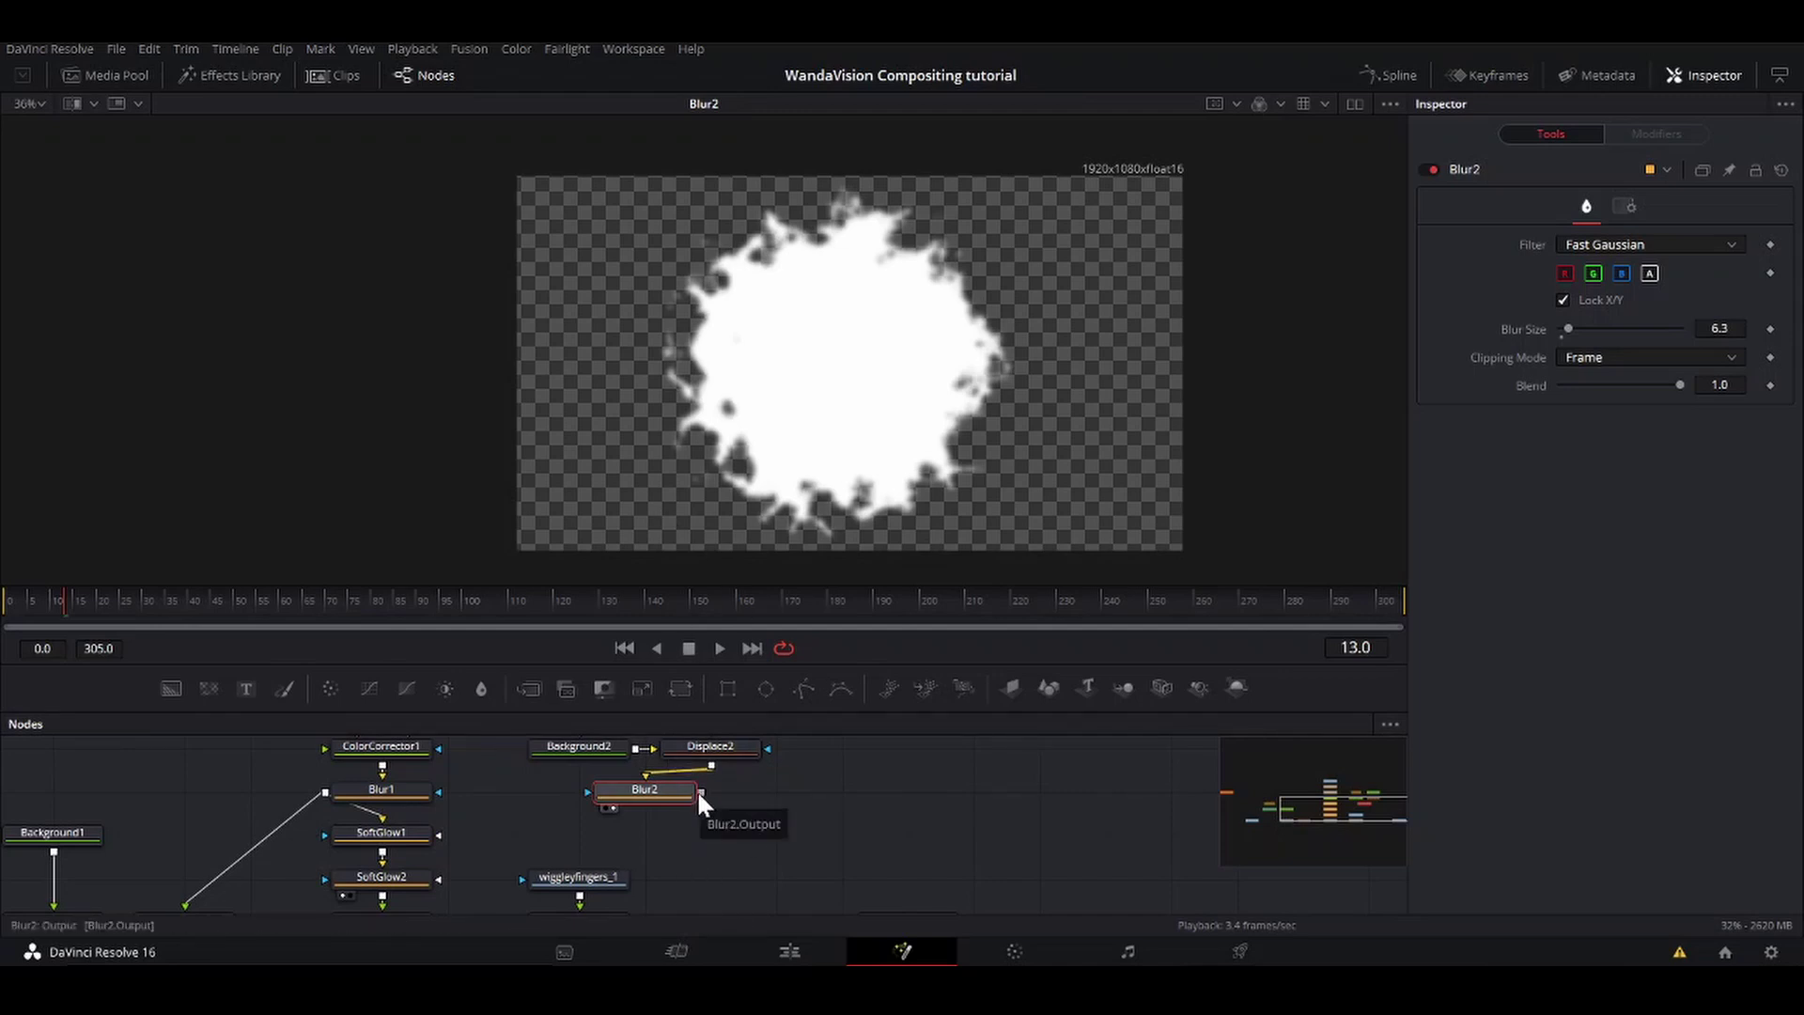
left_click_drag(701, 792, 584, 876)
Step: View wiggleyfingers_1, then the Merge3 composite, scrubbing from frame 0 to frame 17
left_click(592, 876)
scroll(593, 876, "down", 1)
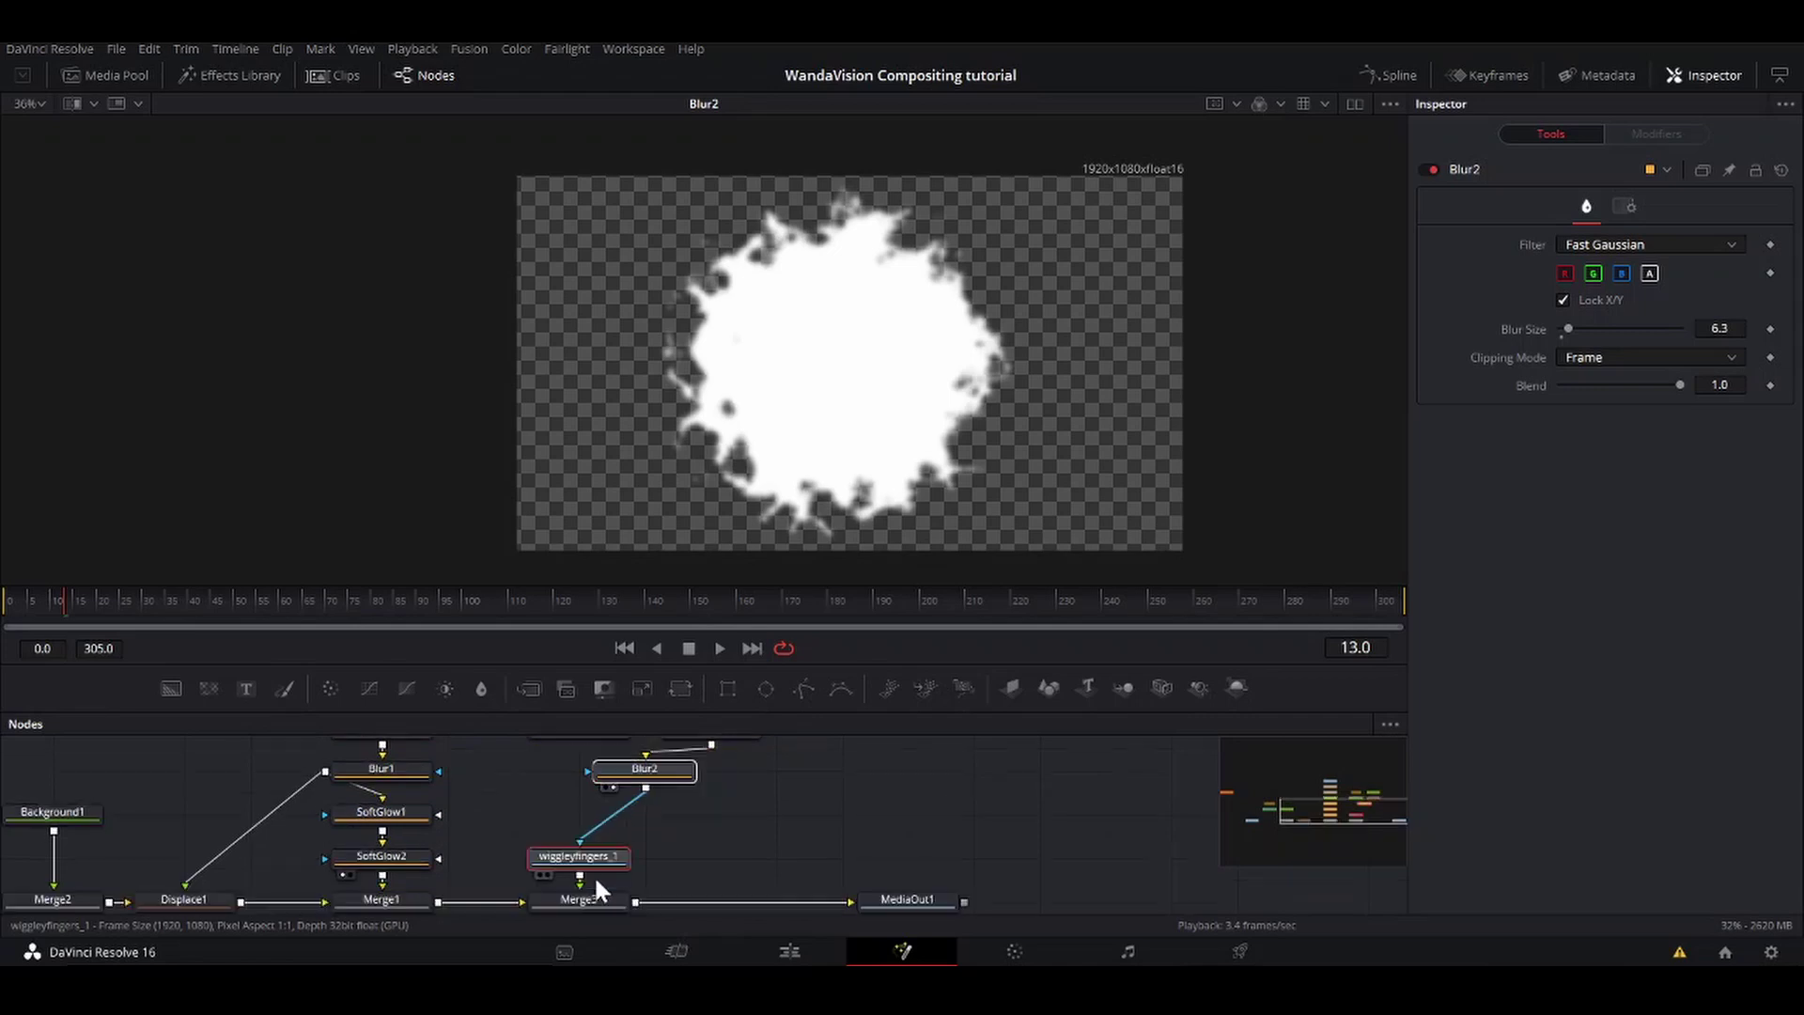
key("1")
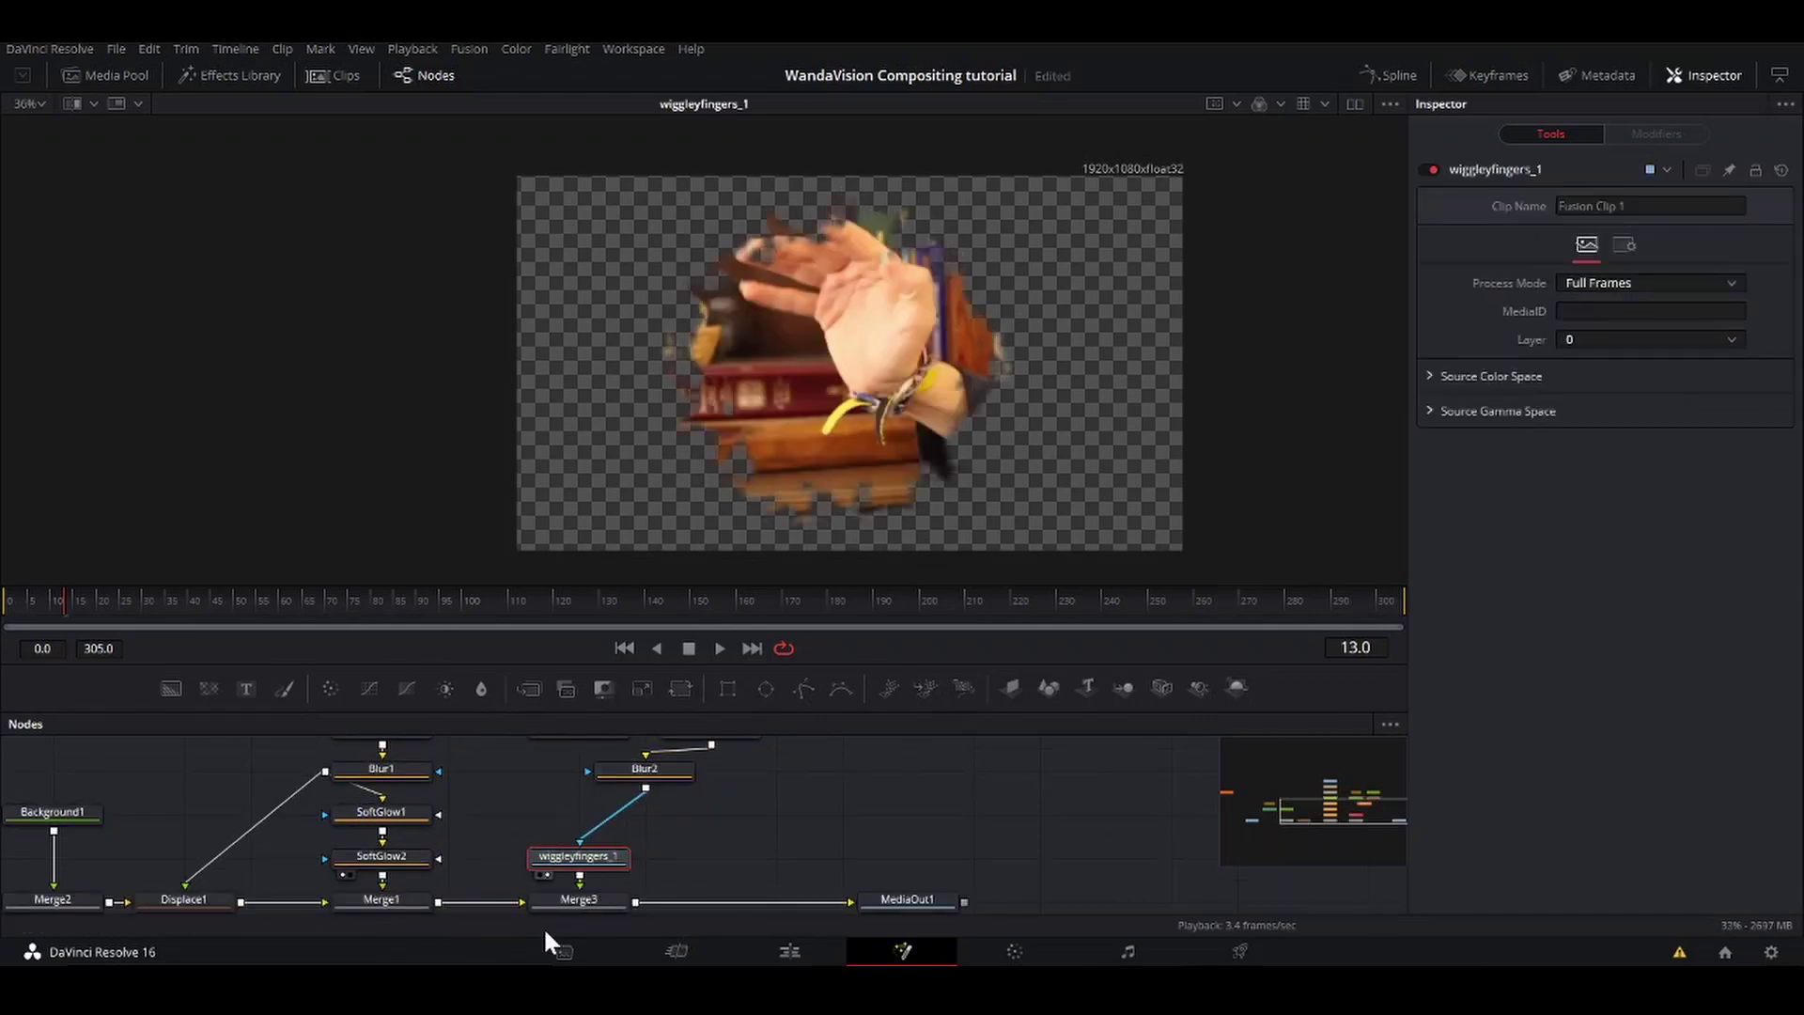
left_click(592, 900)
scroll(607, 888, "down", 1)
key("1")
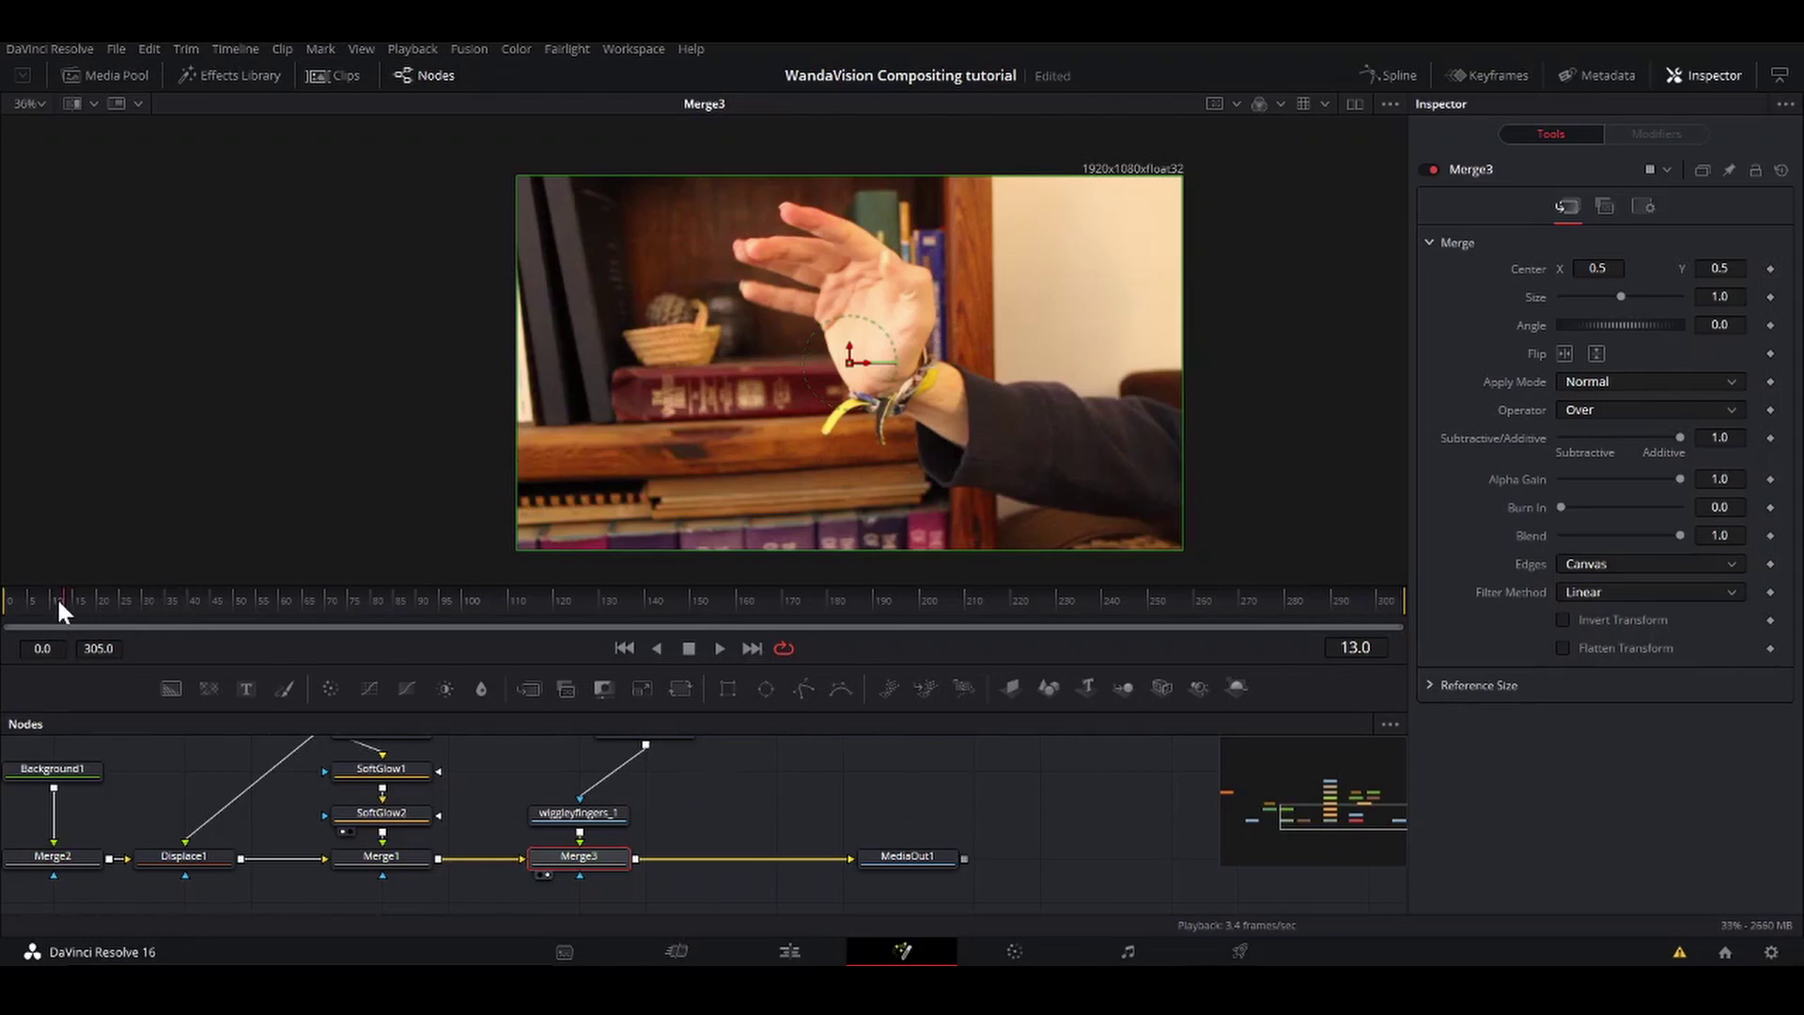
left_click_drag(120, 602, 8, 602)
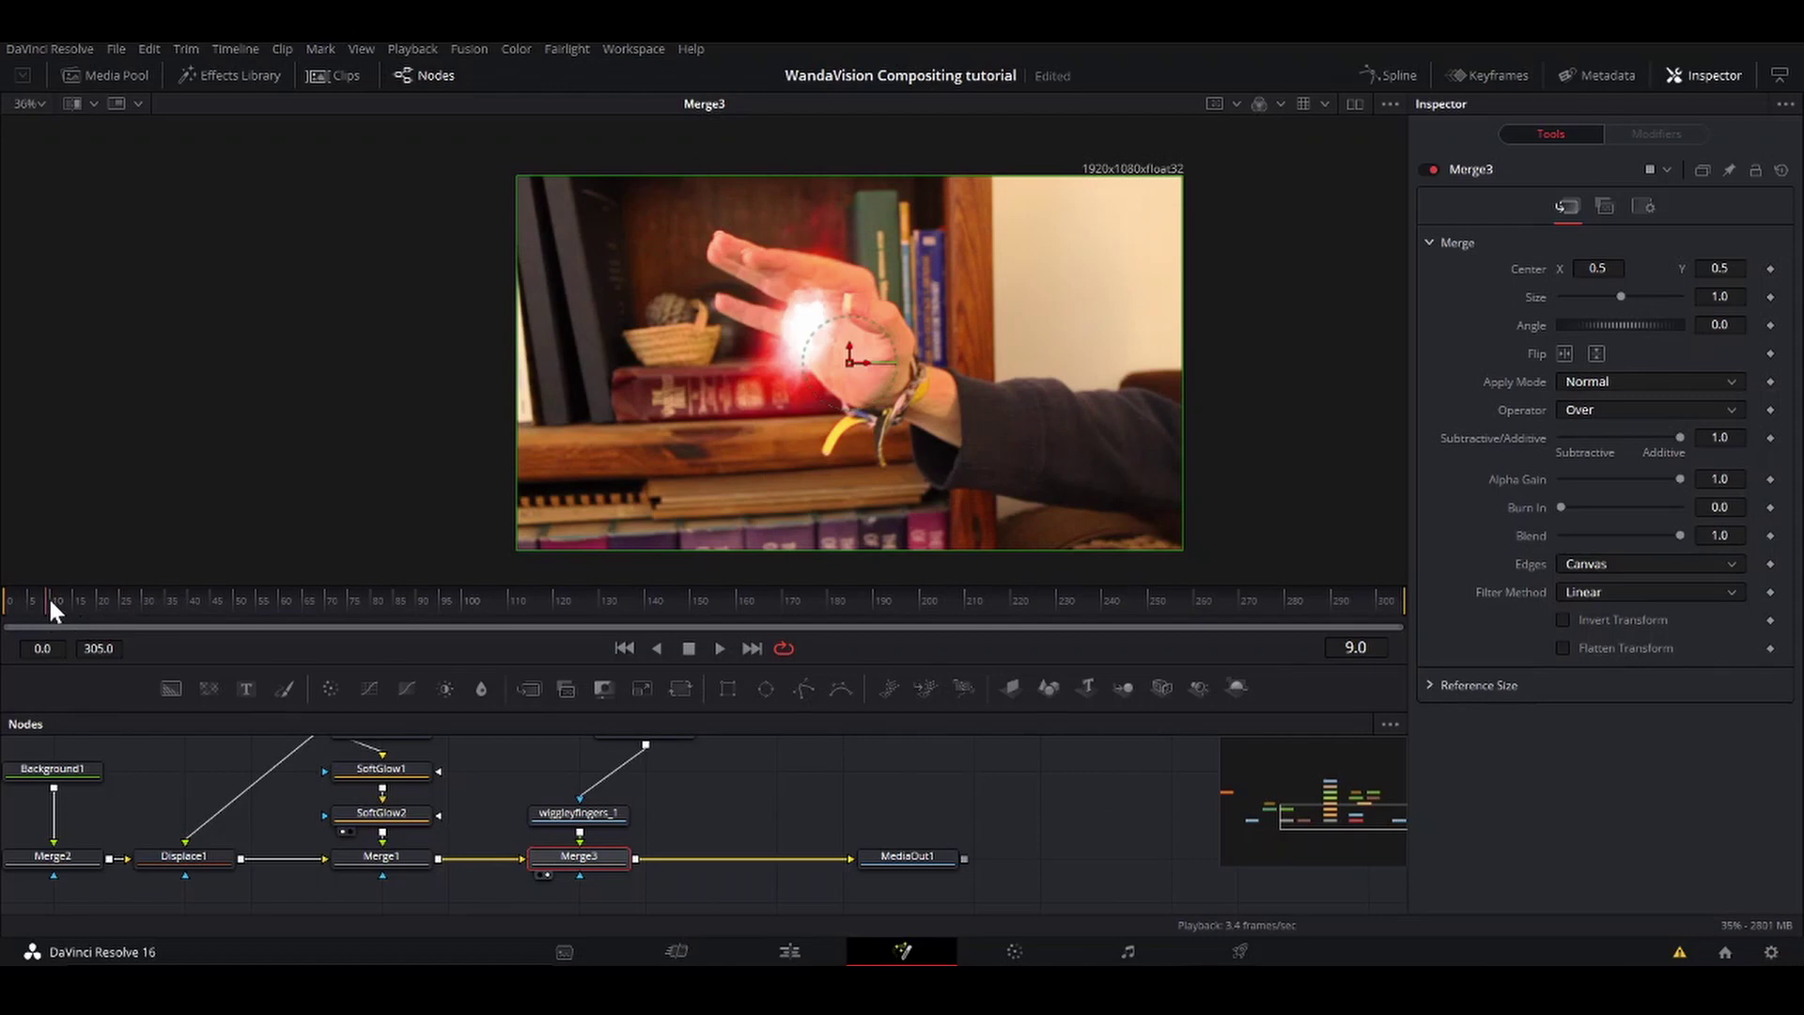
left_click_drag(50, 602, 83, 602)
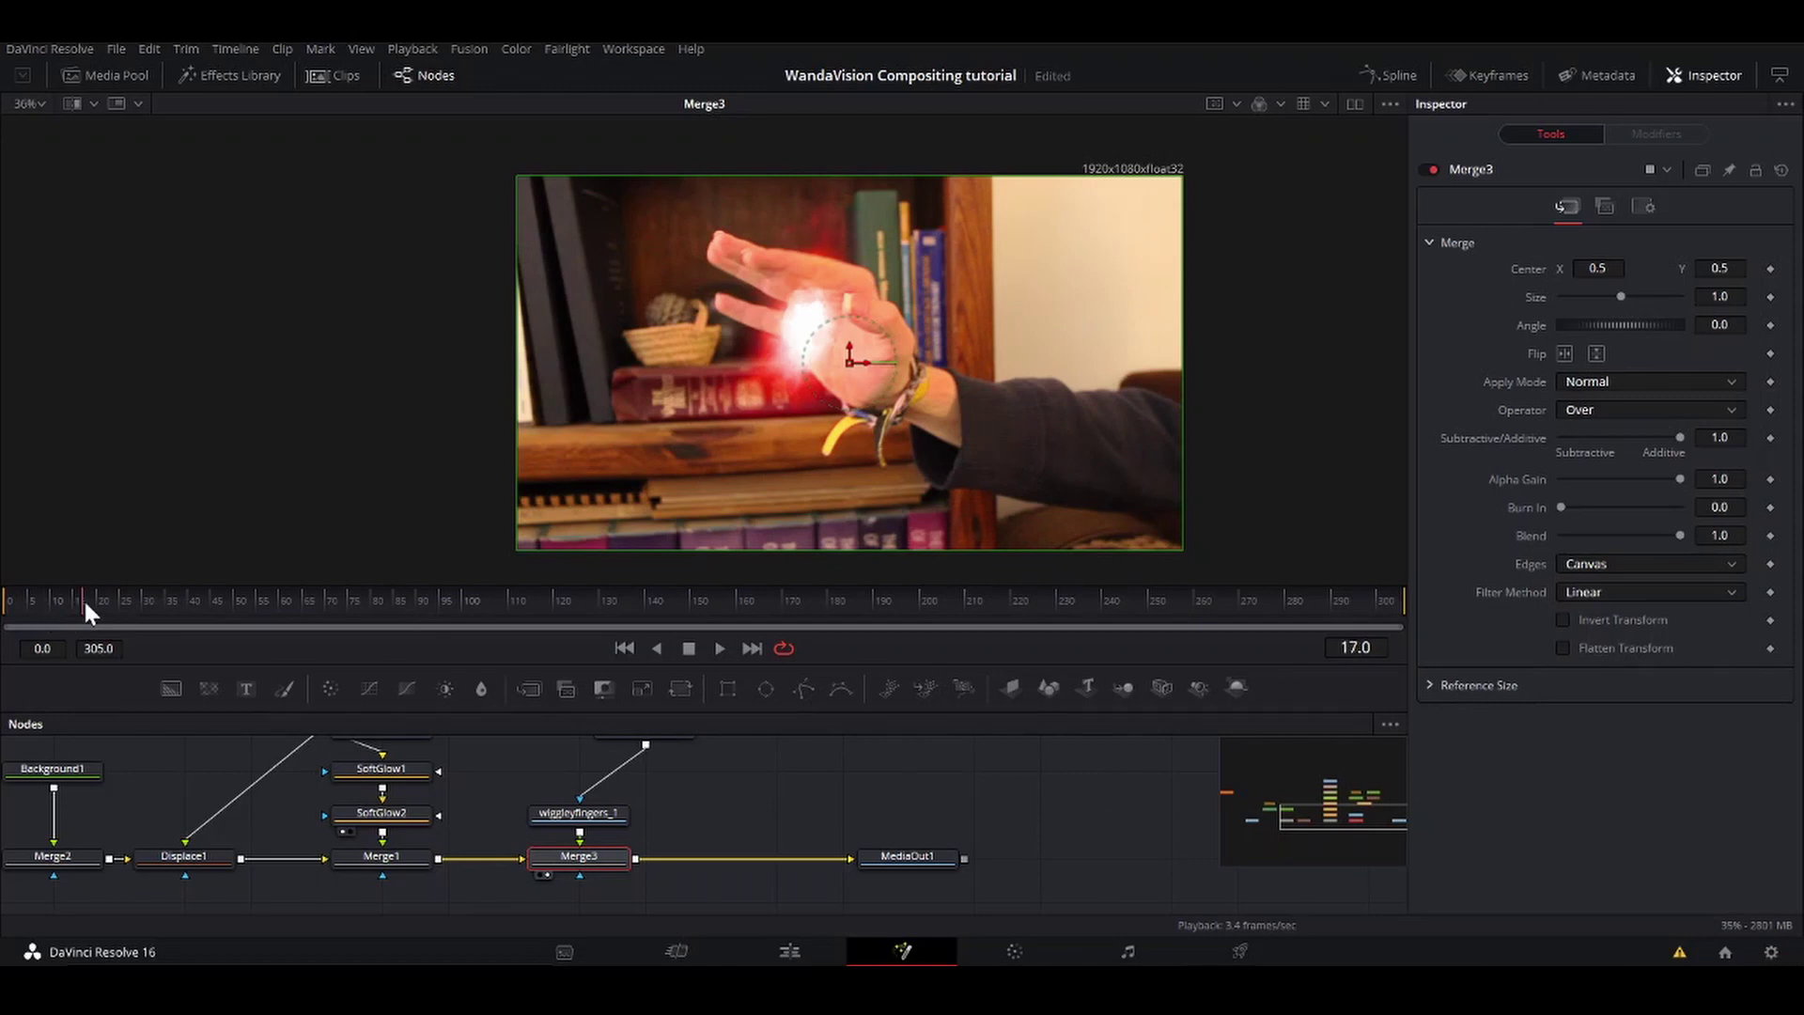
left_click(588, 813)
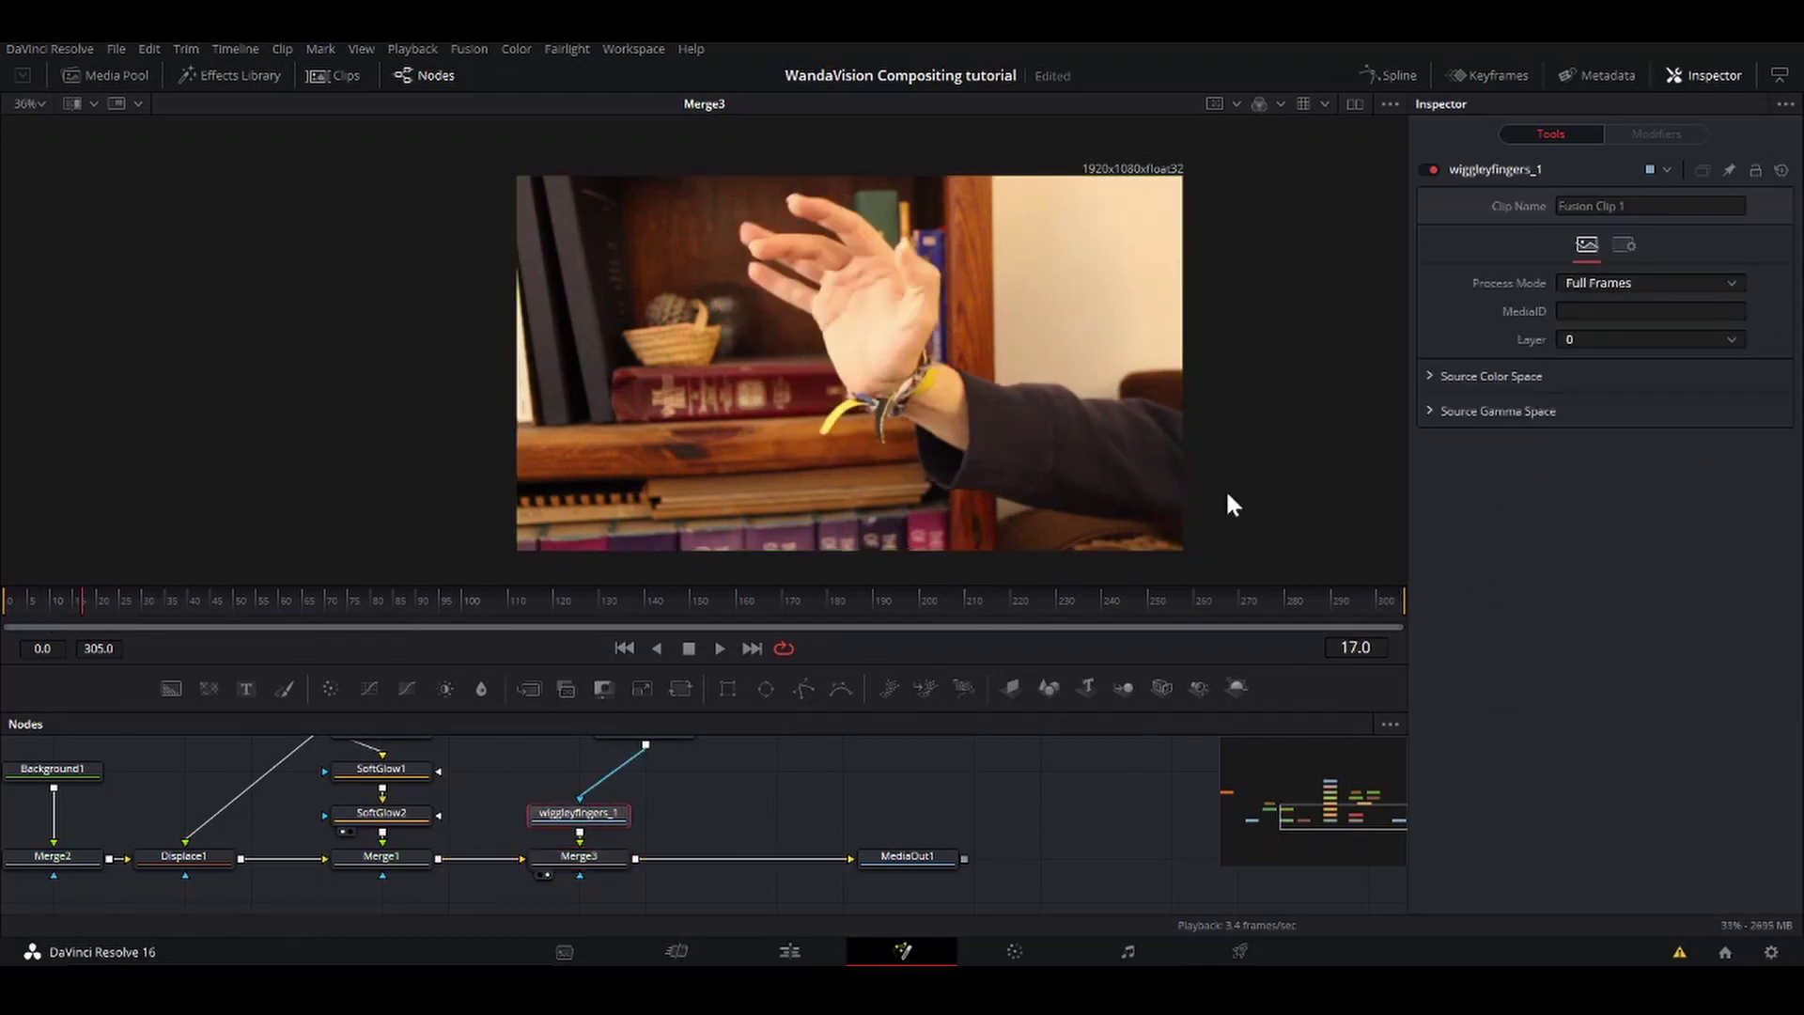
Step: Turn on Apply Mask Inverted for wiggleyfingers_1 and check the glow around frames 13 and 1
left_click(1624, 246)
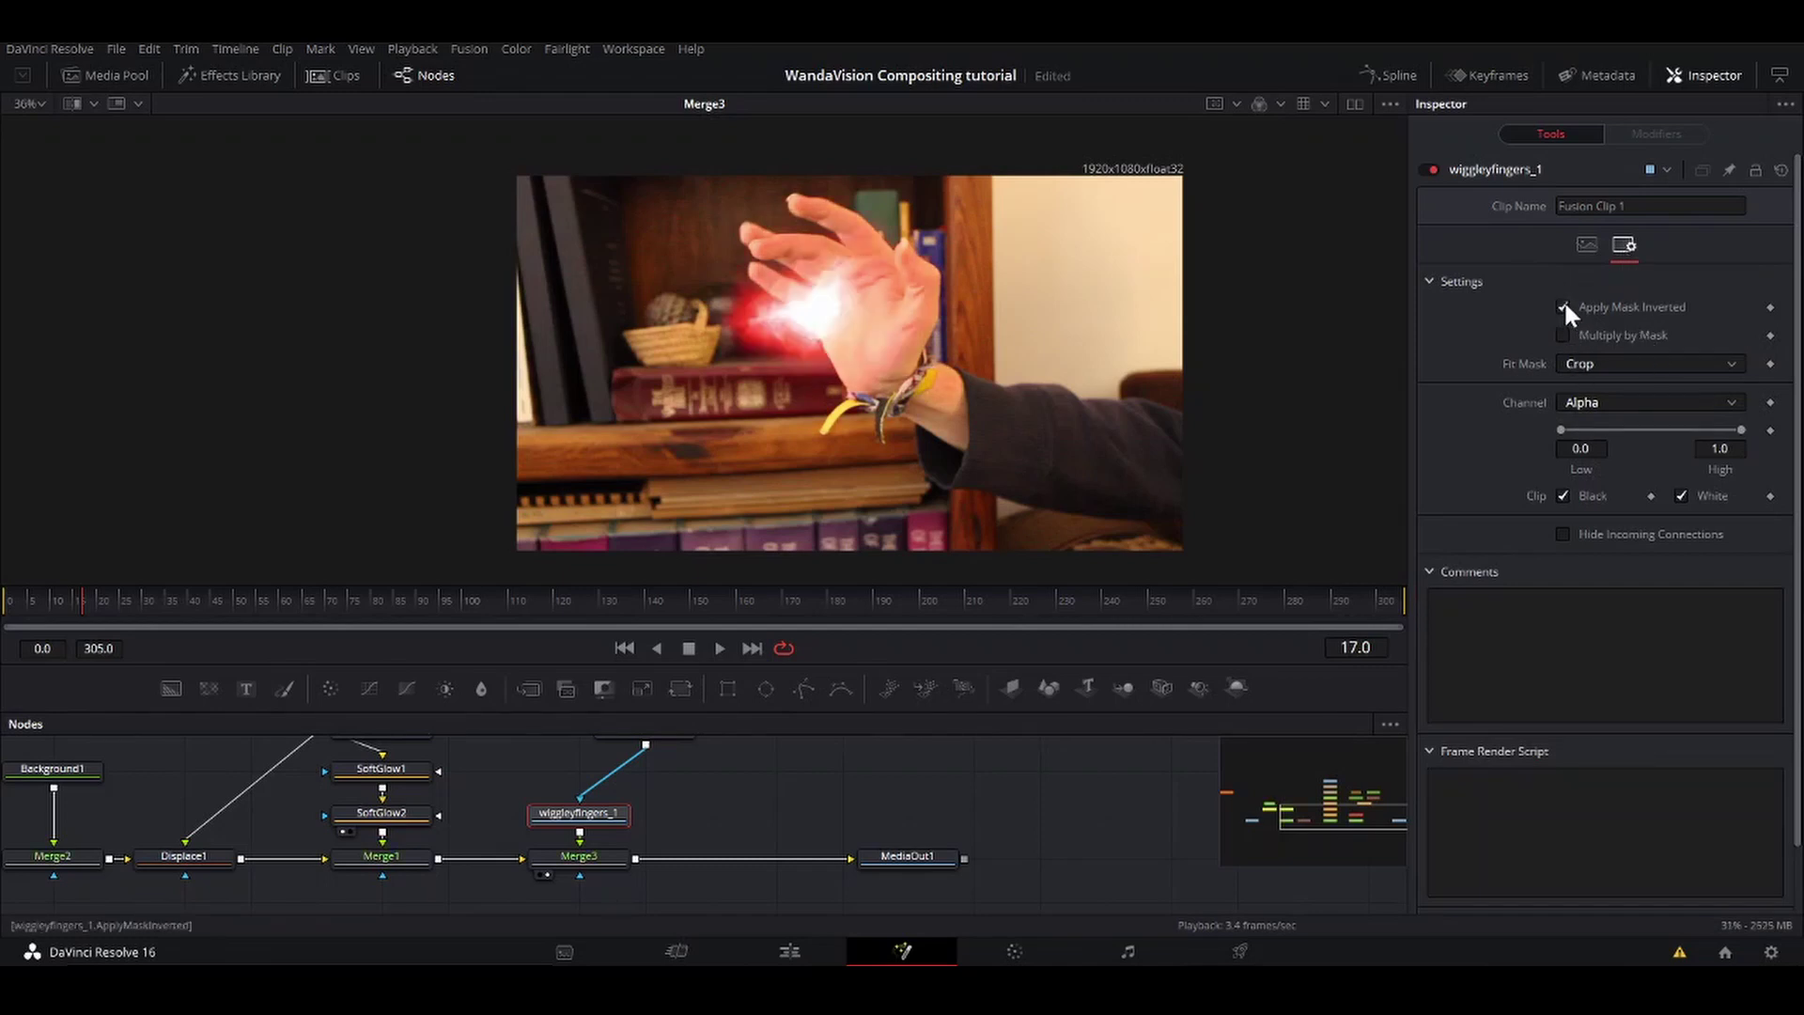
left_click(66, 601)
left_click_drag(68, 608, 15, 611)
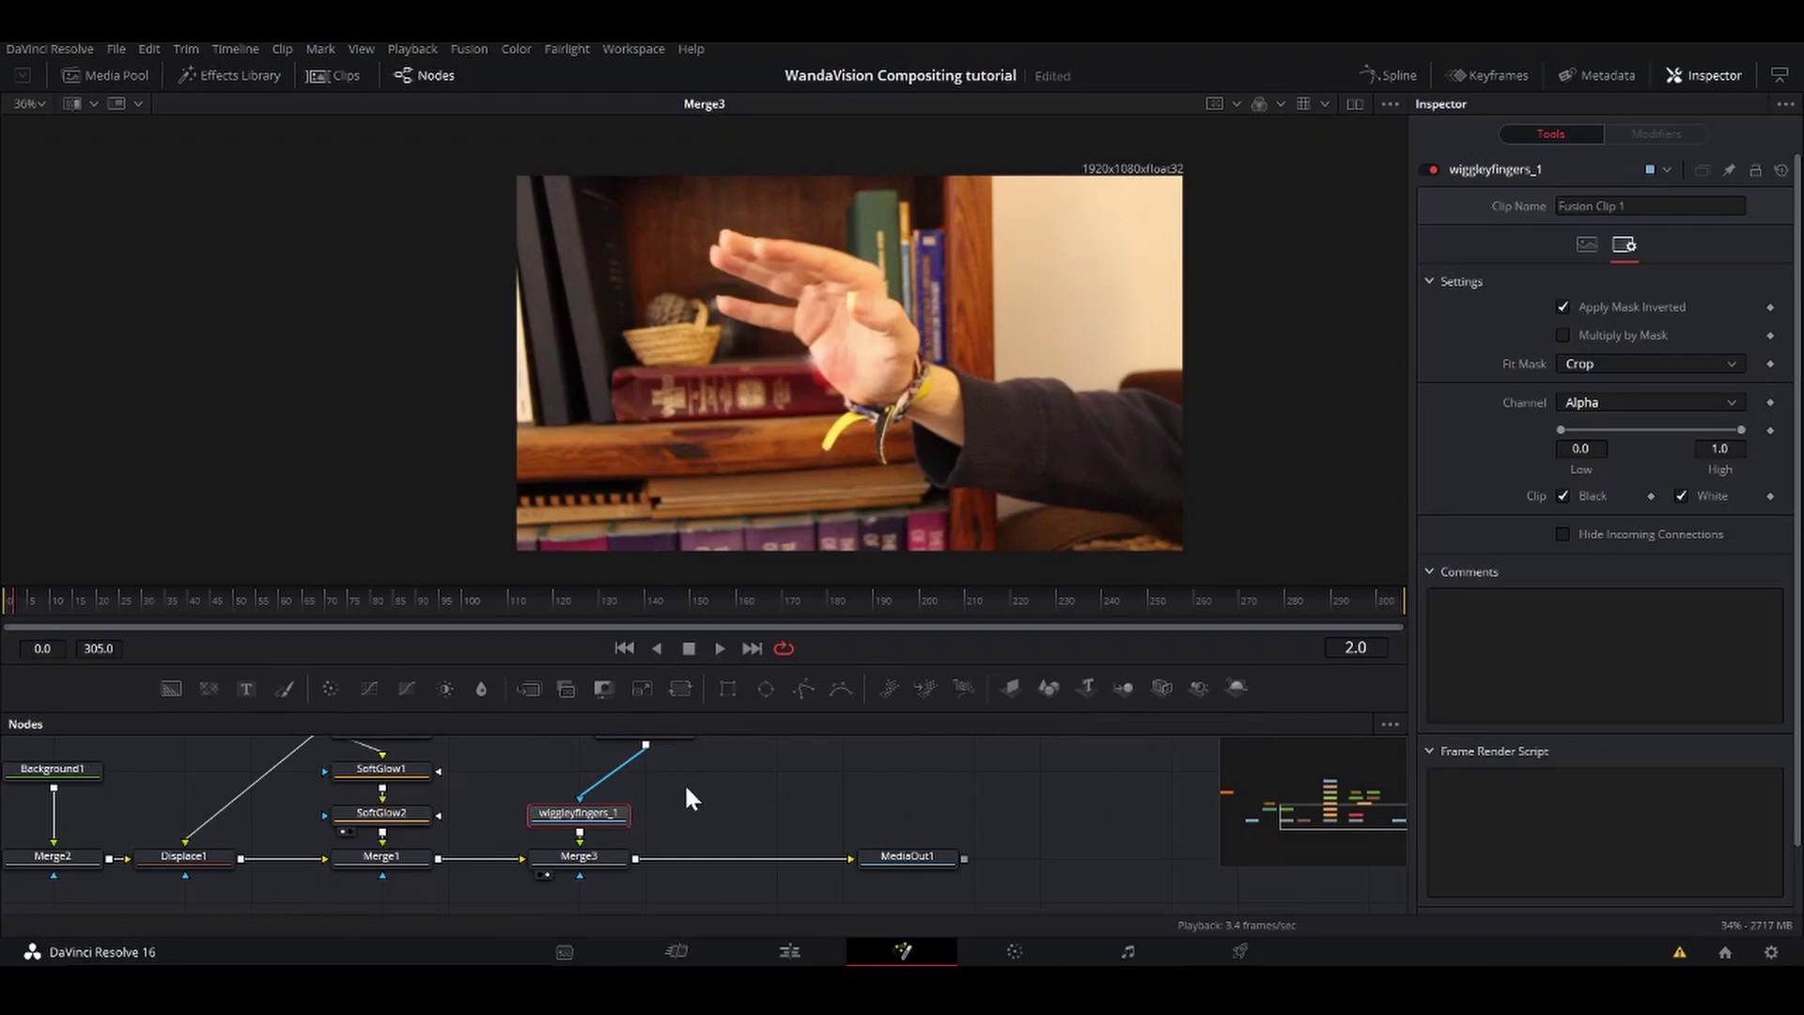
Step: View the masked hand clip stepping forward a few frames, then inspect the Blur2 matte
key("1")
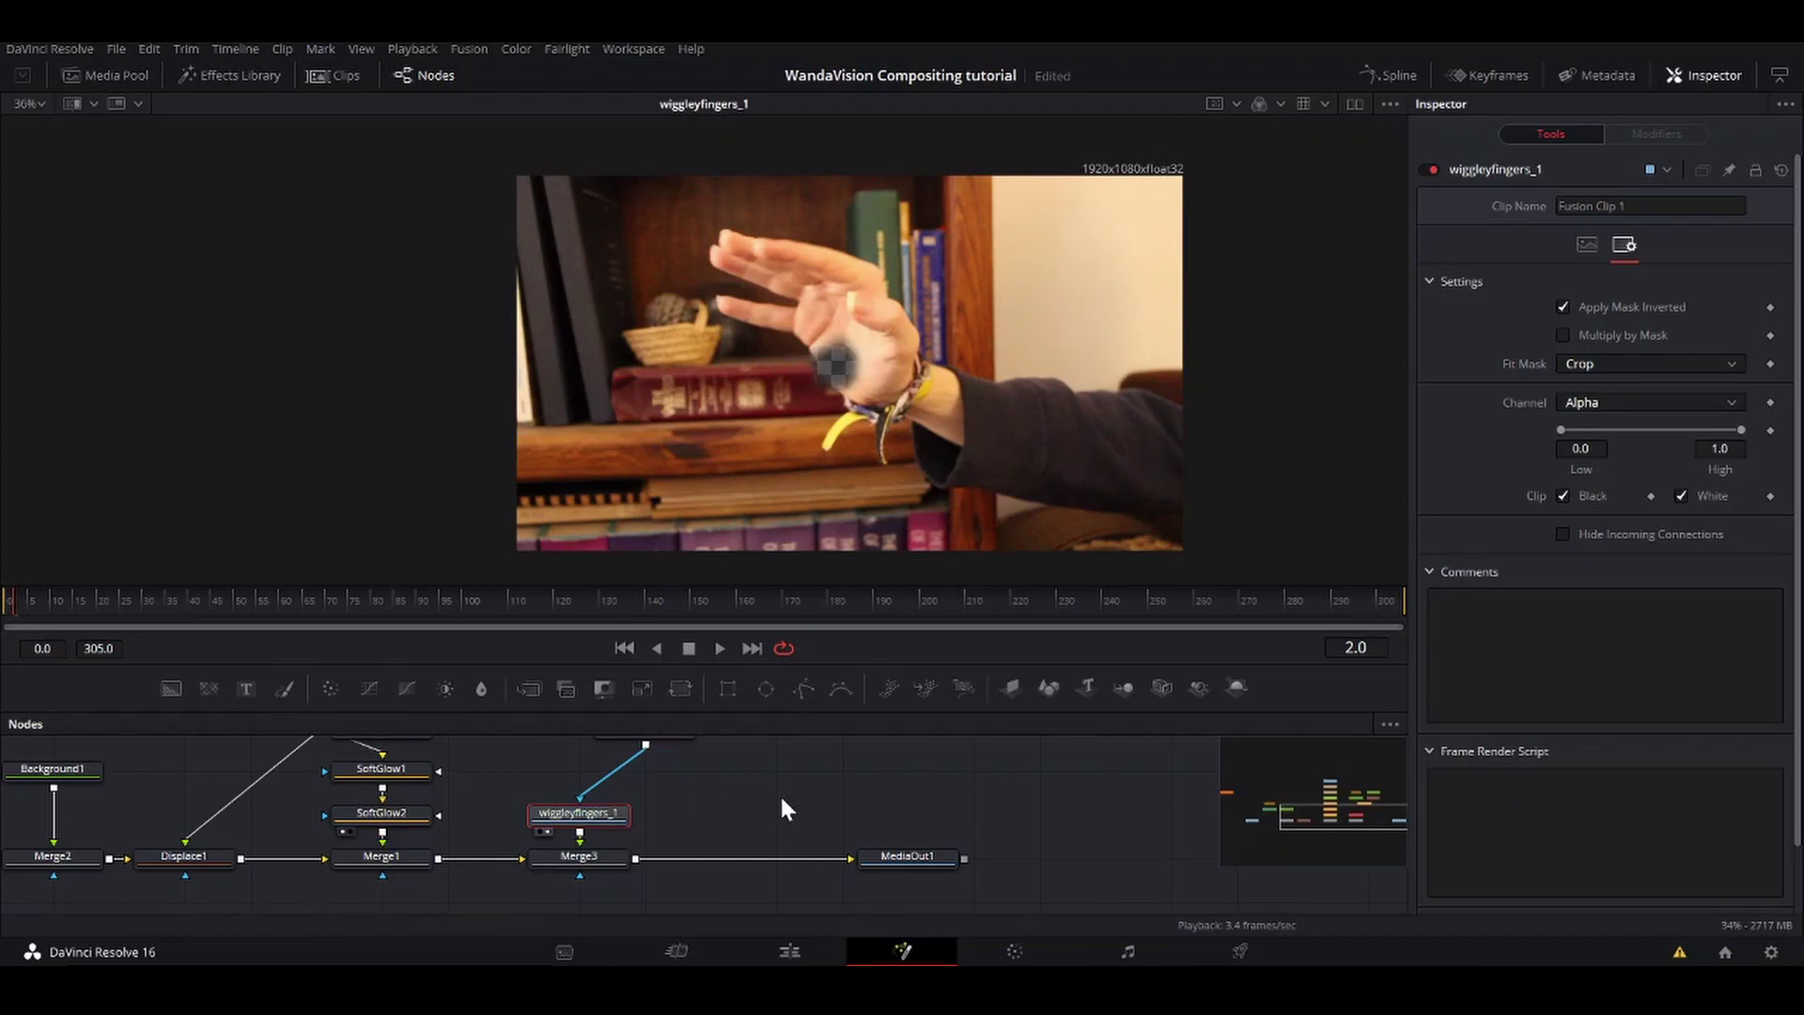
key("Right")
key("Right")
key("Right")
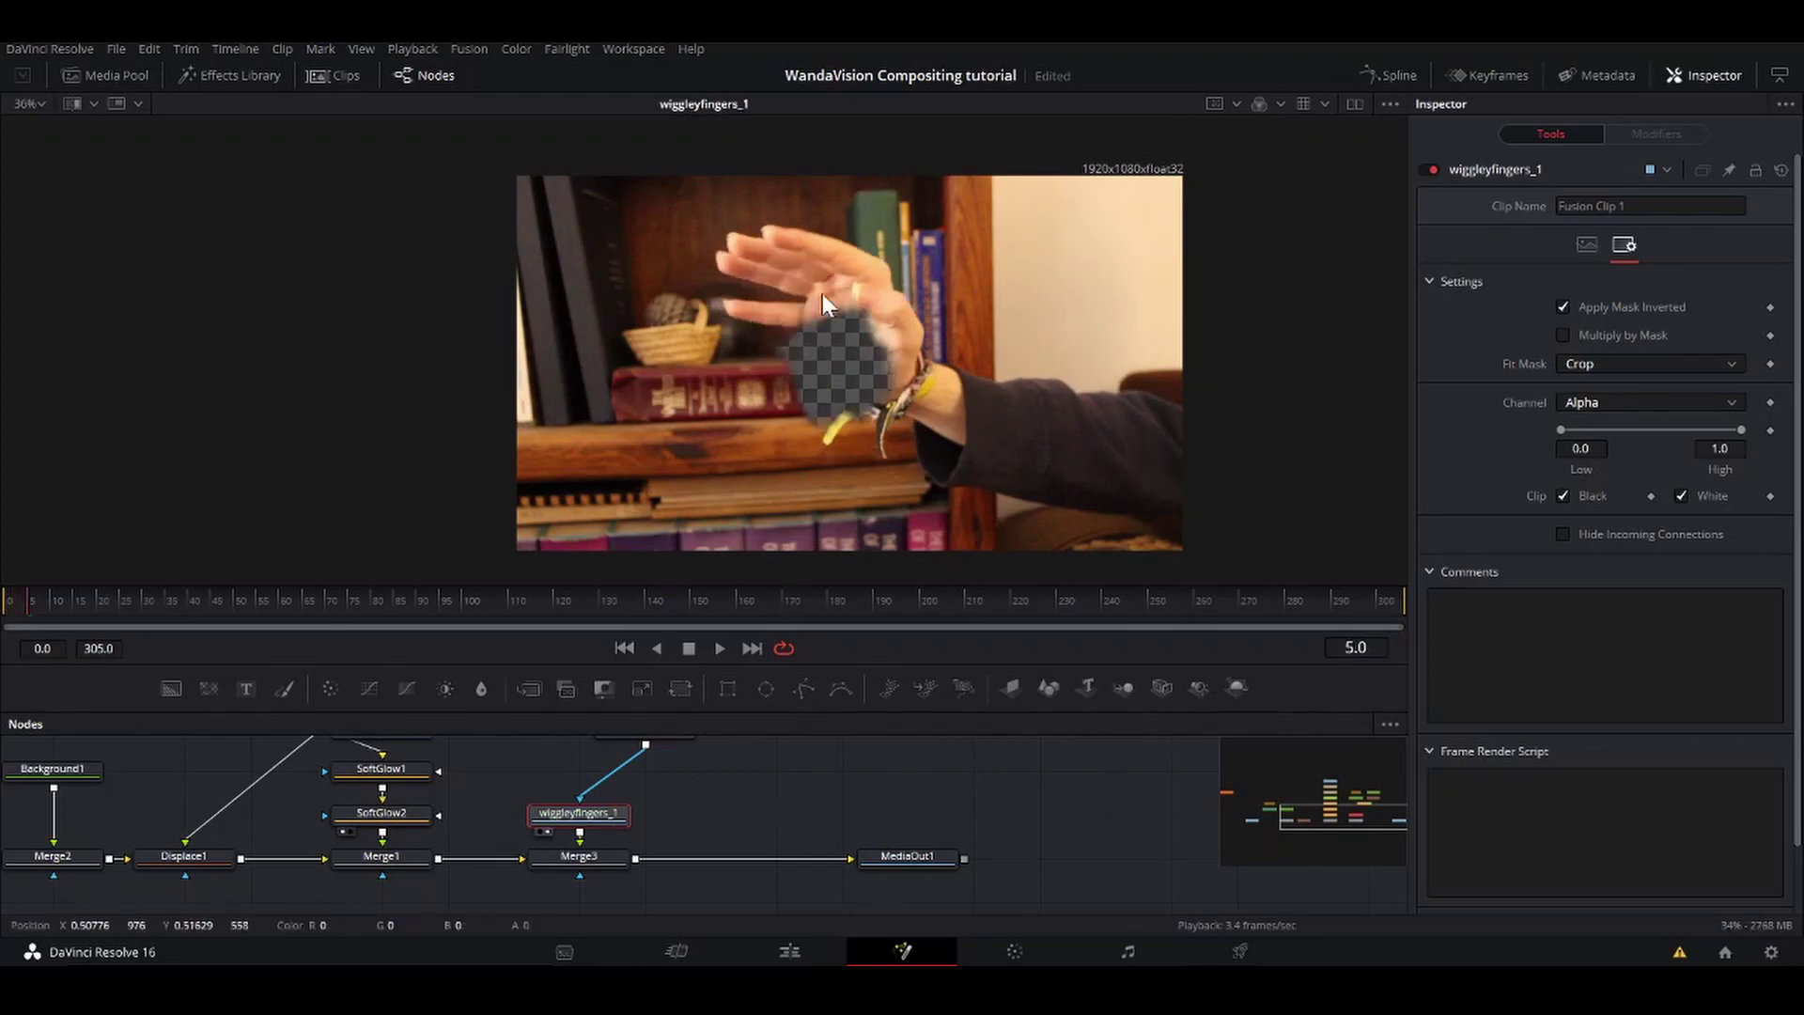
scroll(789, 797, "up", 3)
left_click(684, 860)
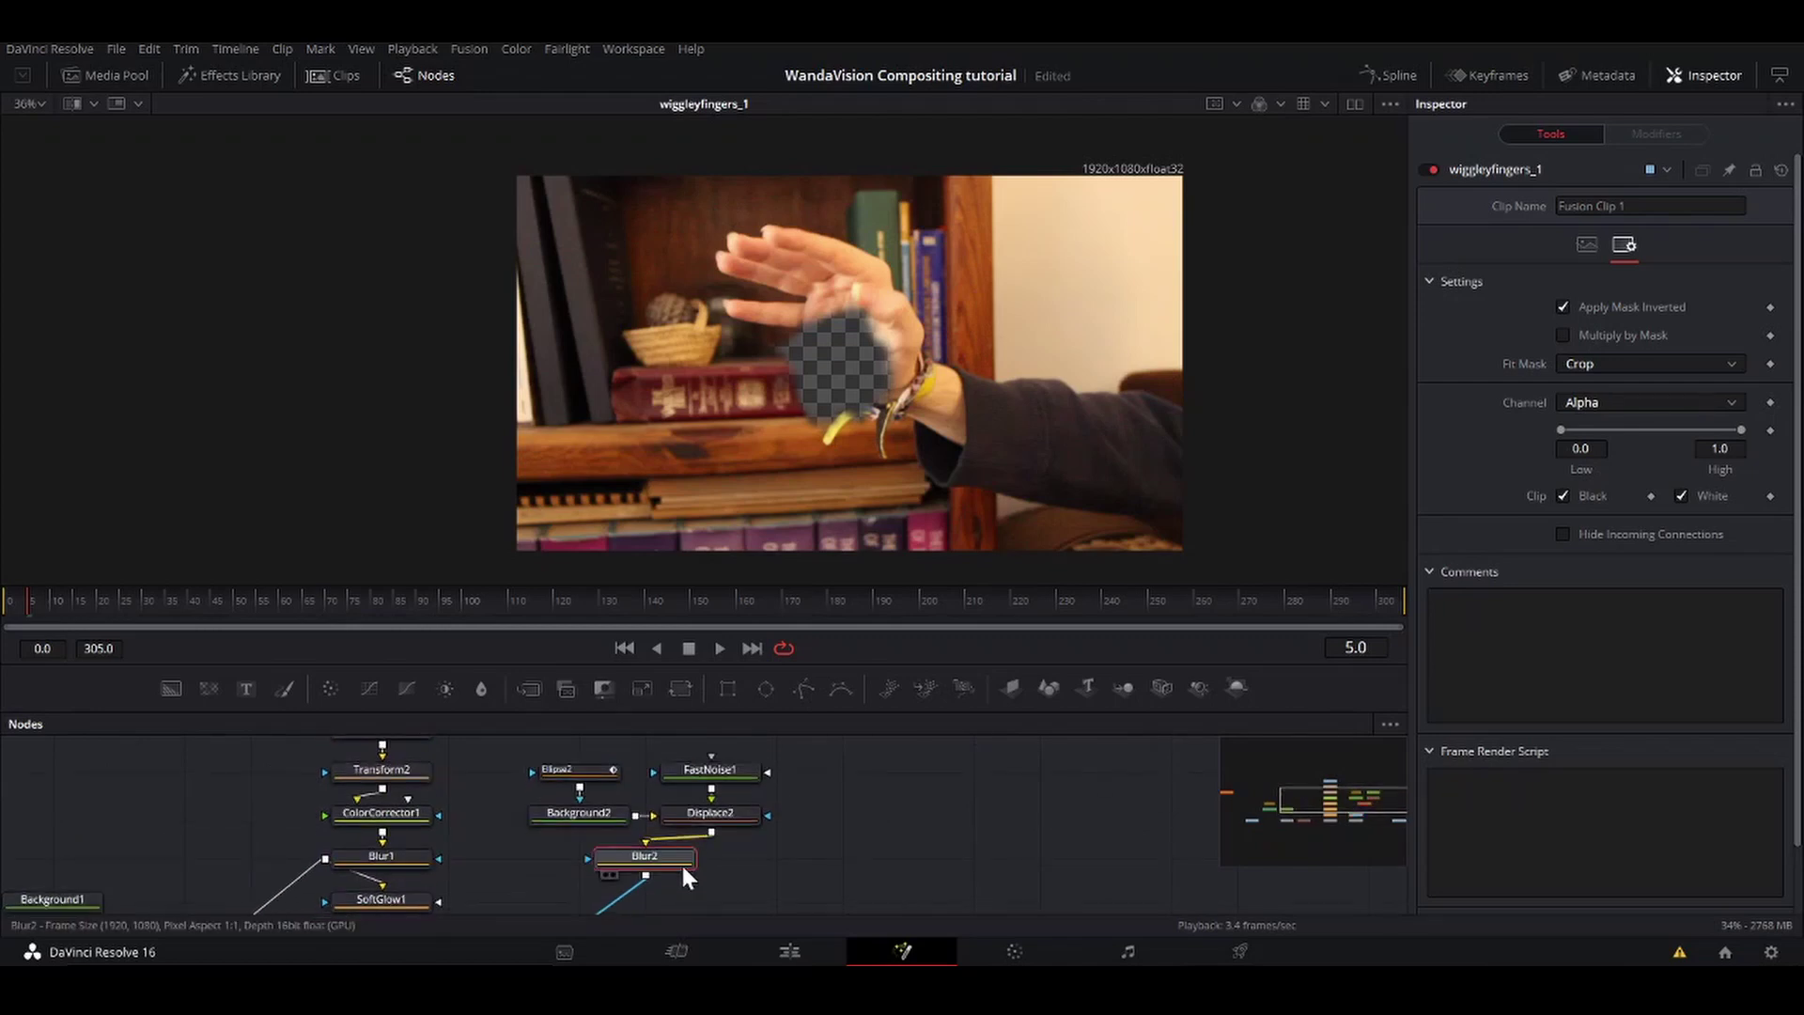
key("1")
scroll(861, 846, "down", 3)
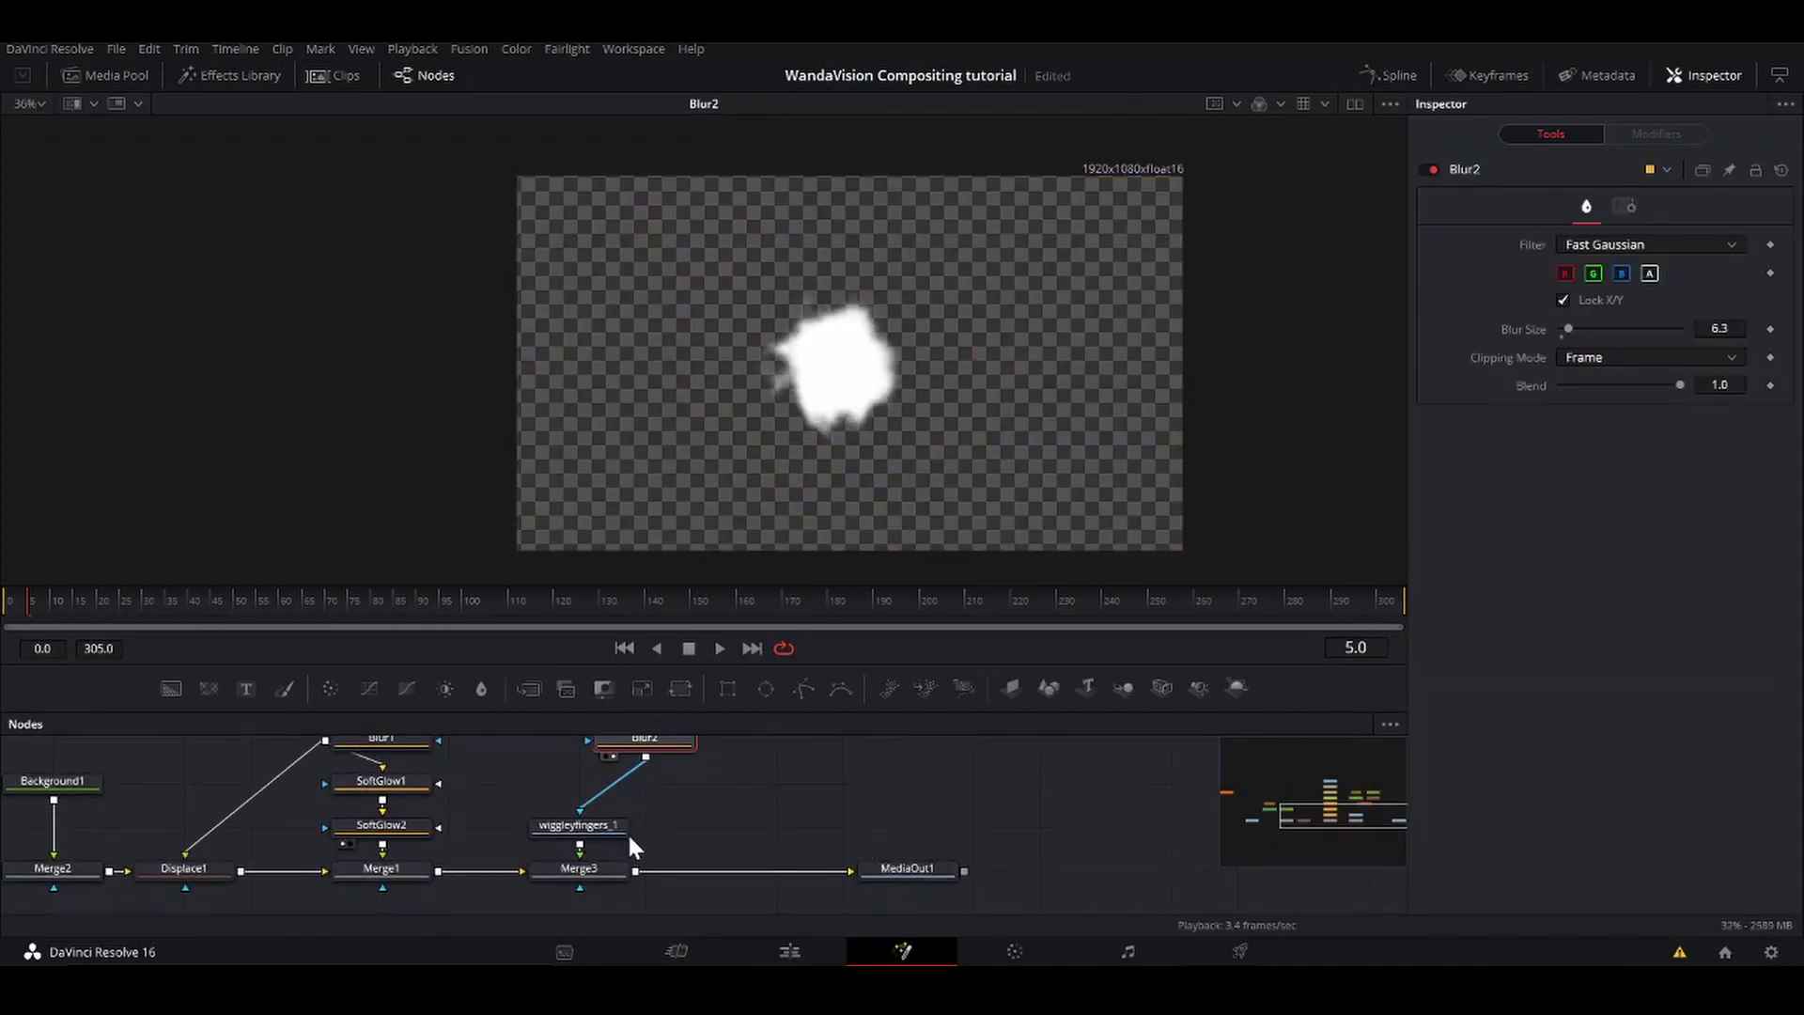
Step: Show the Merge3 composite and move to frame 33 where the burst is full
left_click(607, 871)
scroll(608, 866, "down", 1)
key("1")
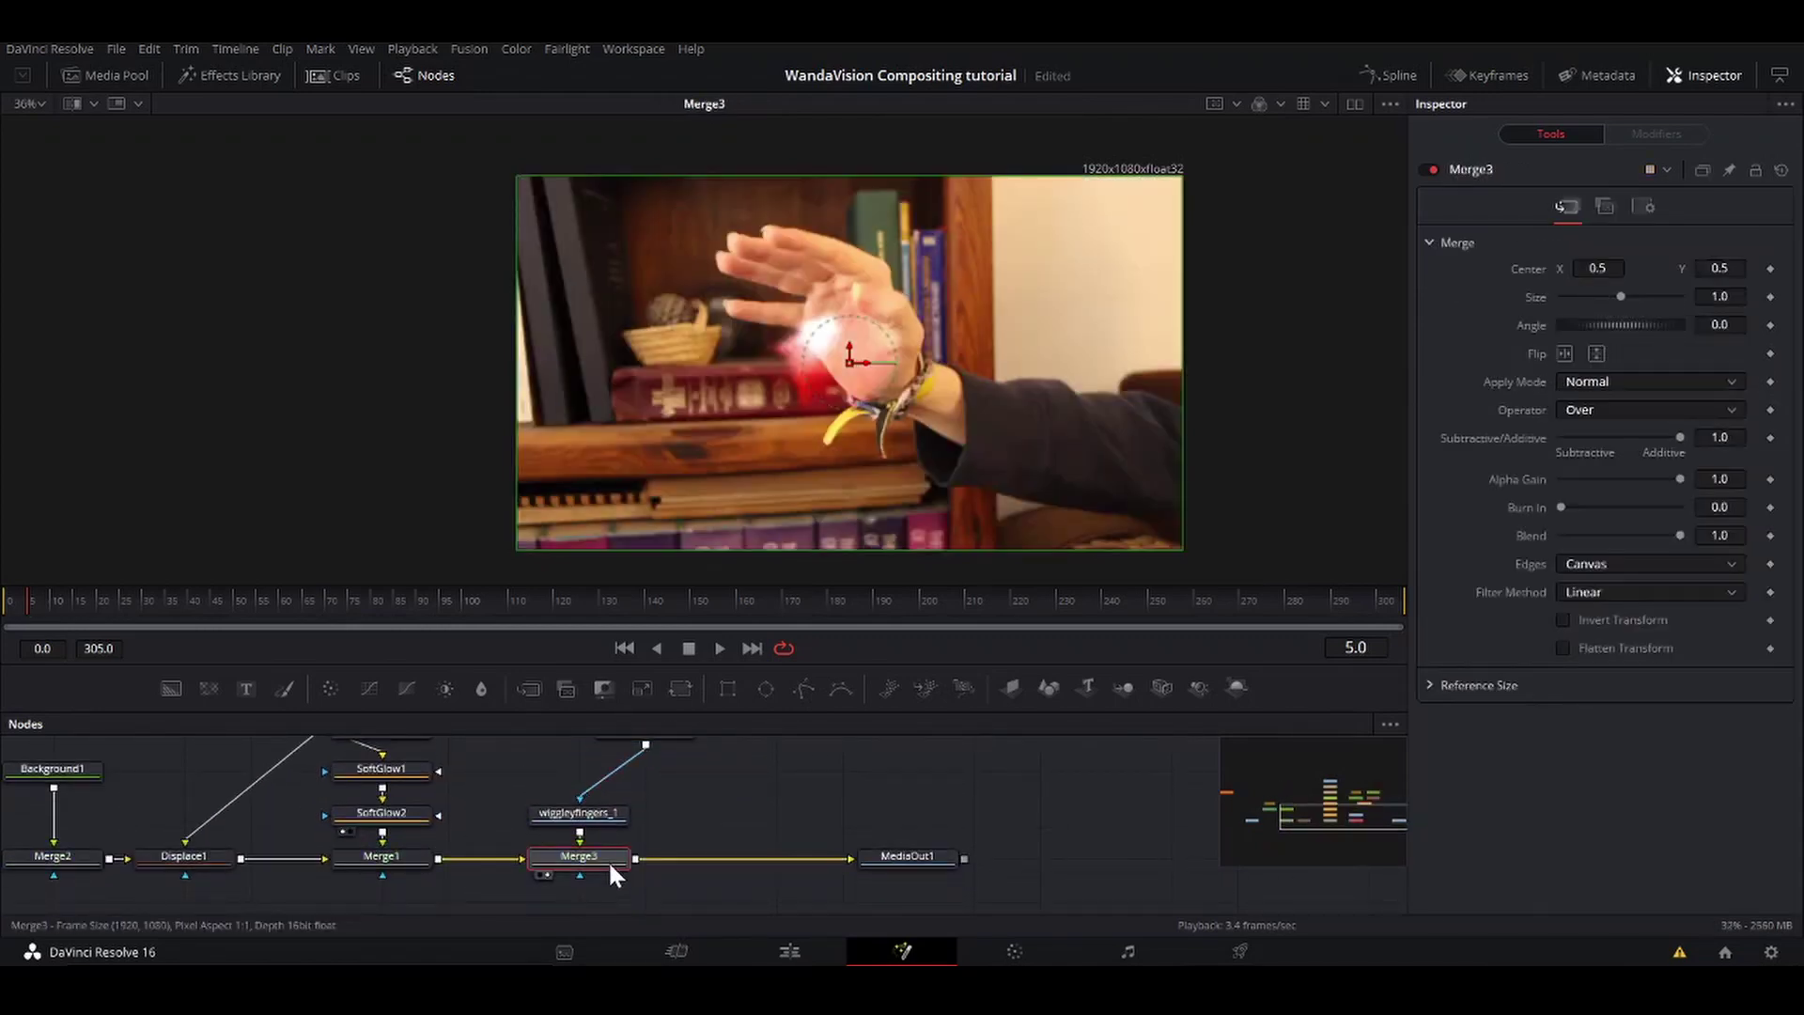
left_click(594, 814)
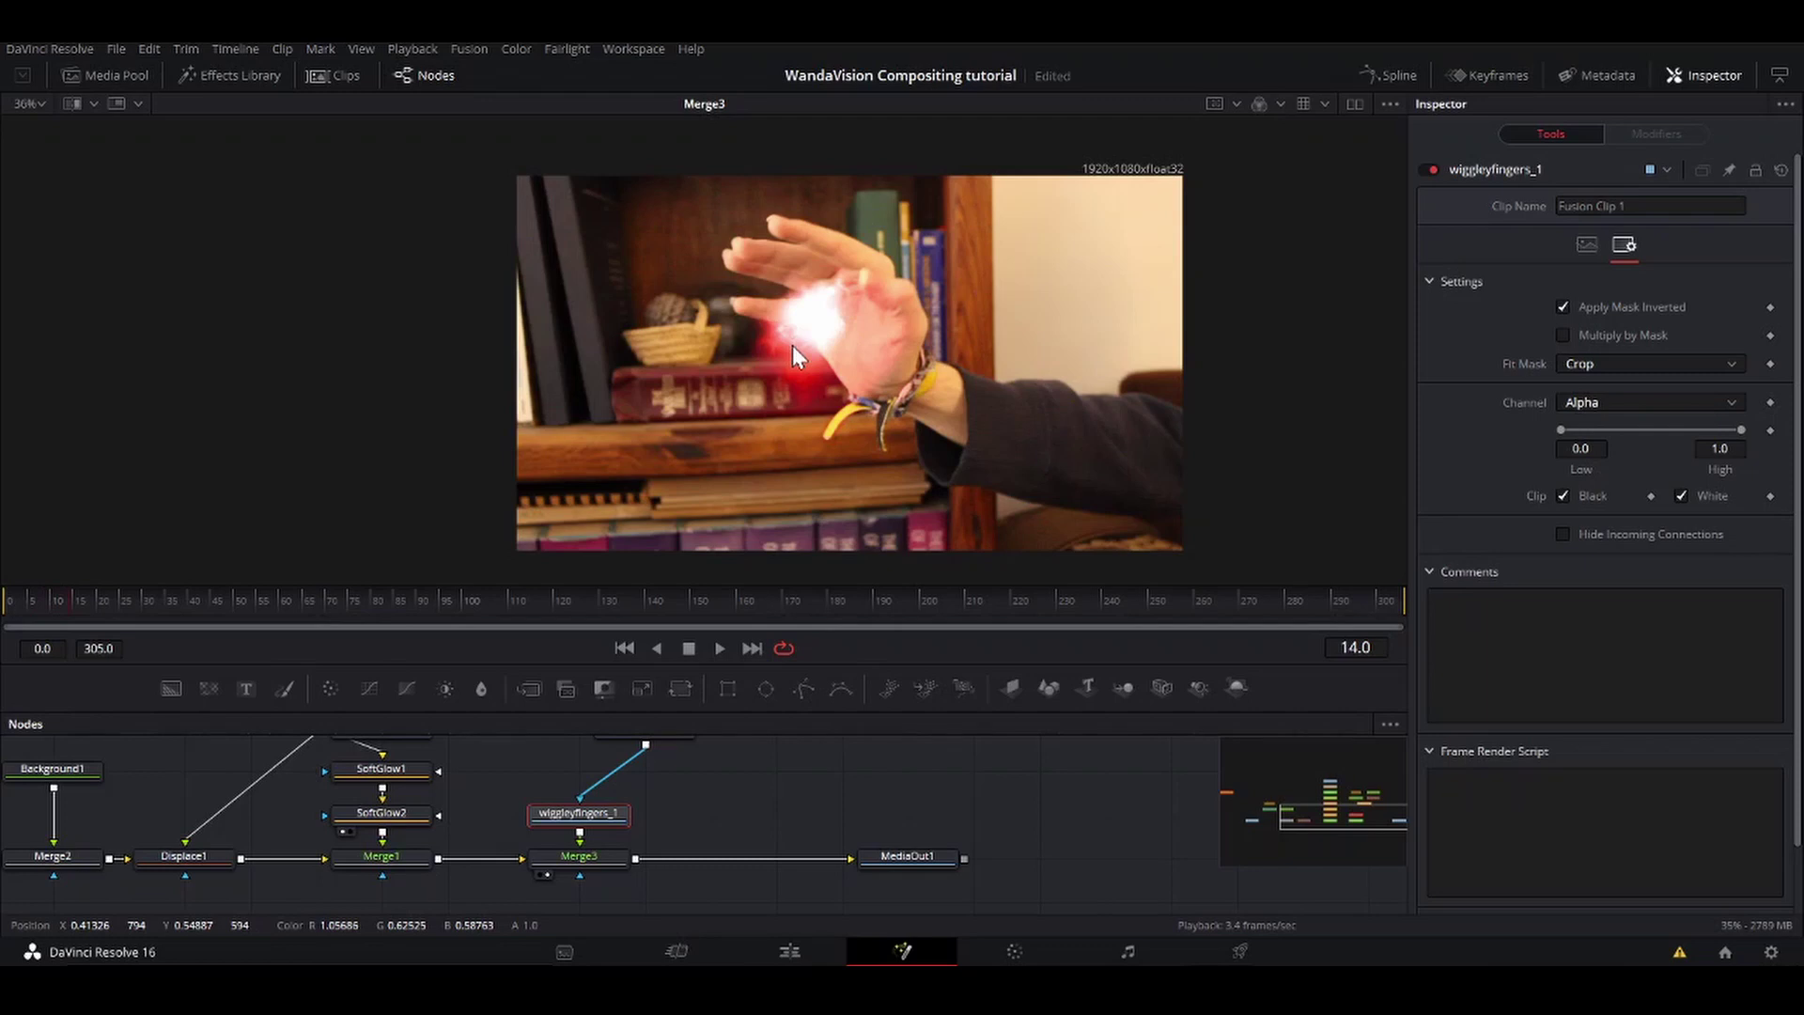
left_click_drag(106, 602, 154, 596)
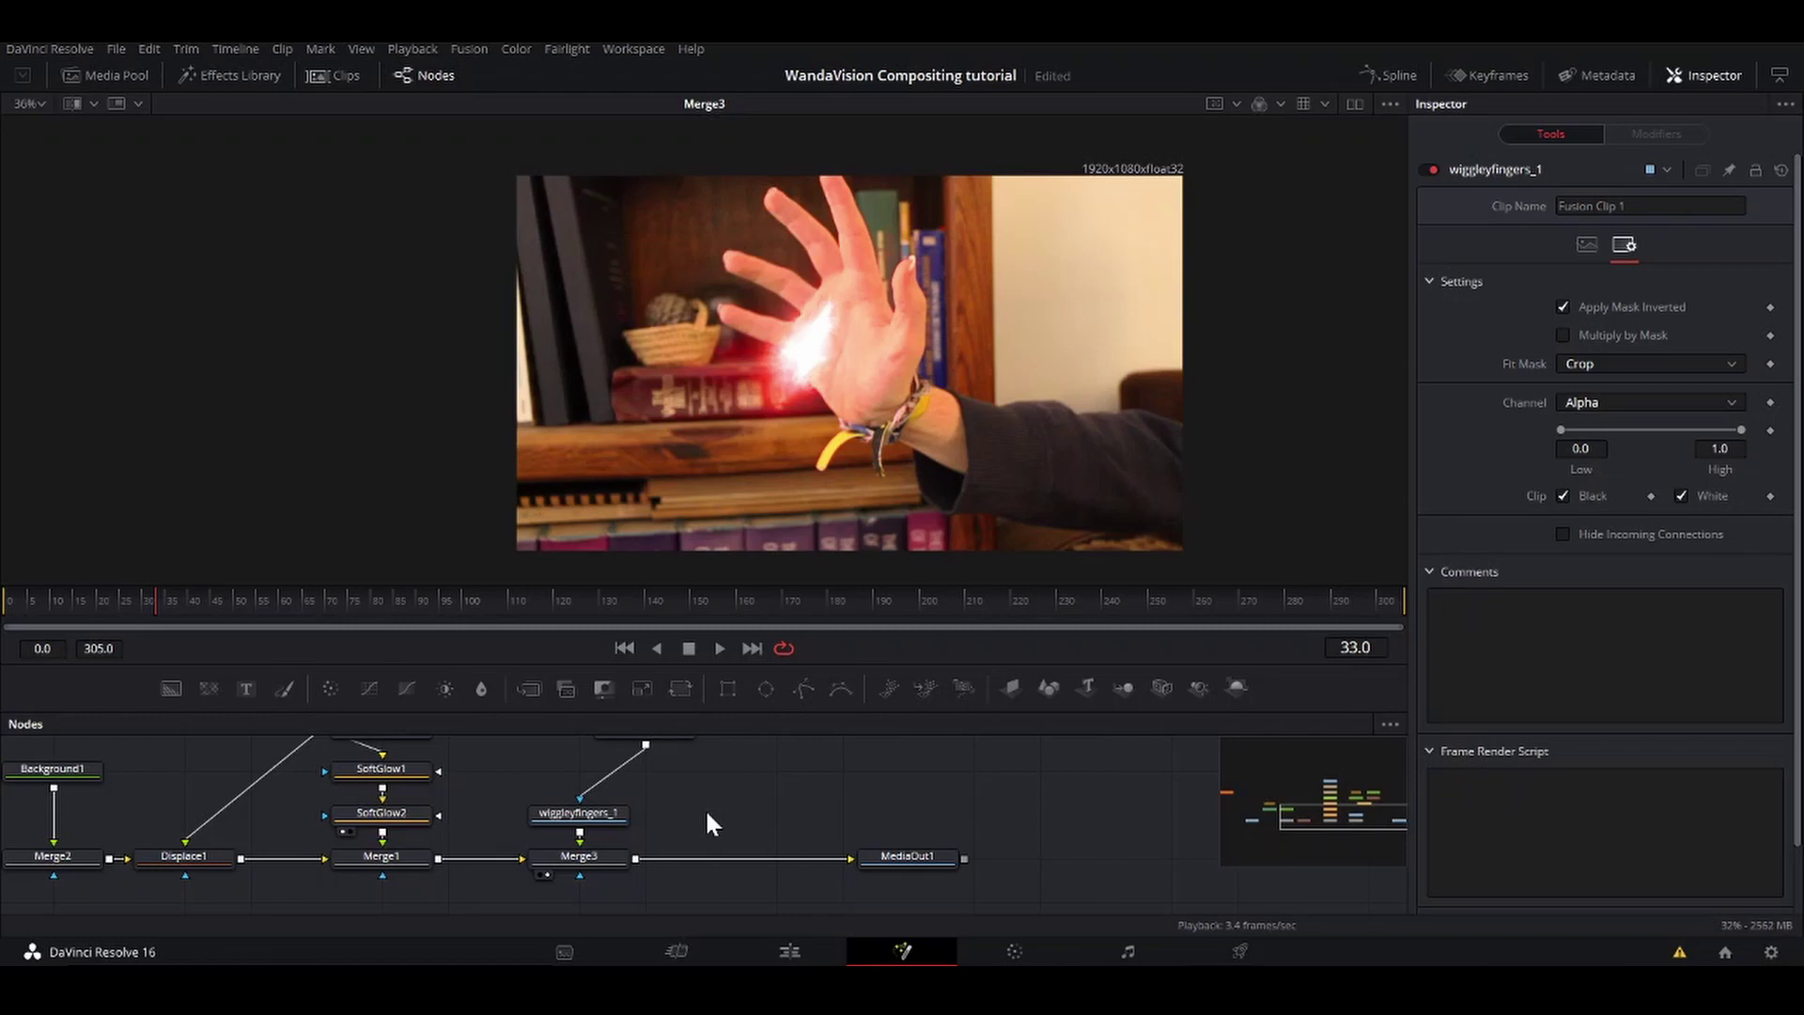
Step: Stack Background2, Displace2 and Blur2 in one column, move MediaOut1 right, enlarge the Nodes panel
scroll(705, 808, "up", 3)
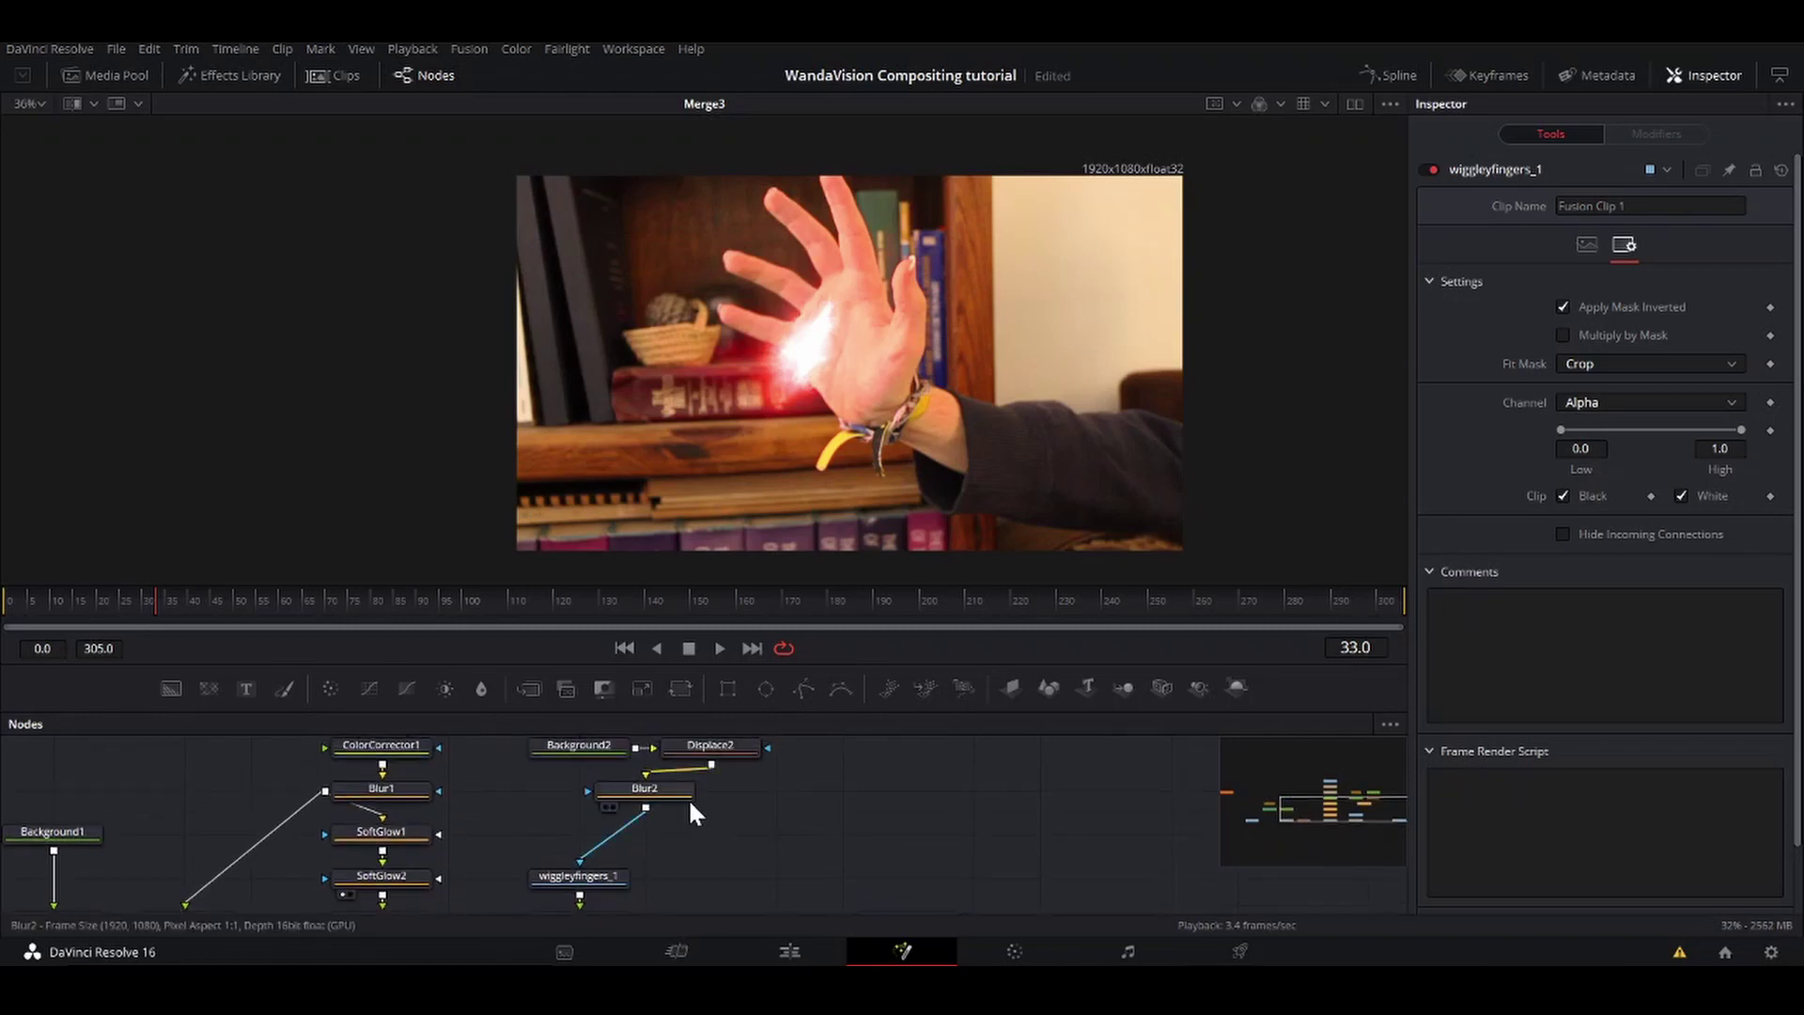
left_click_drag(679, 804, 615, 846)
left_click_drag(724, 744, 680, 816)
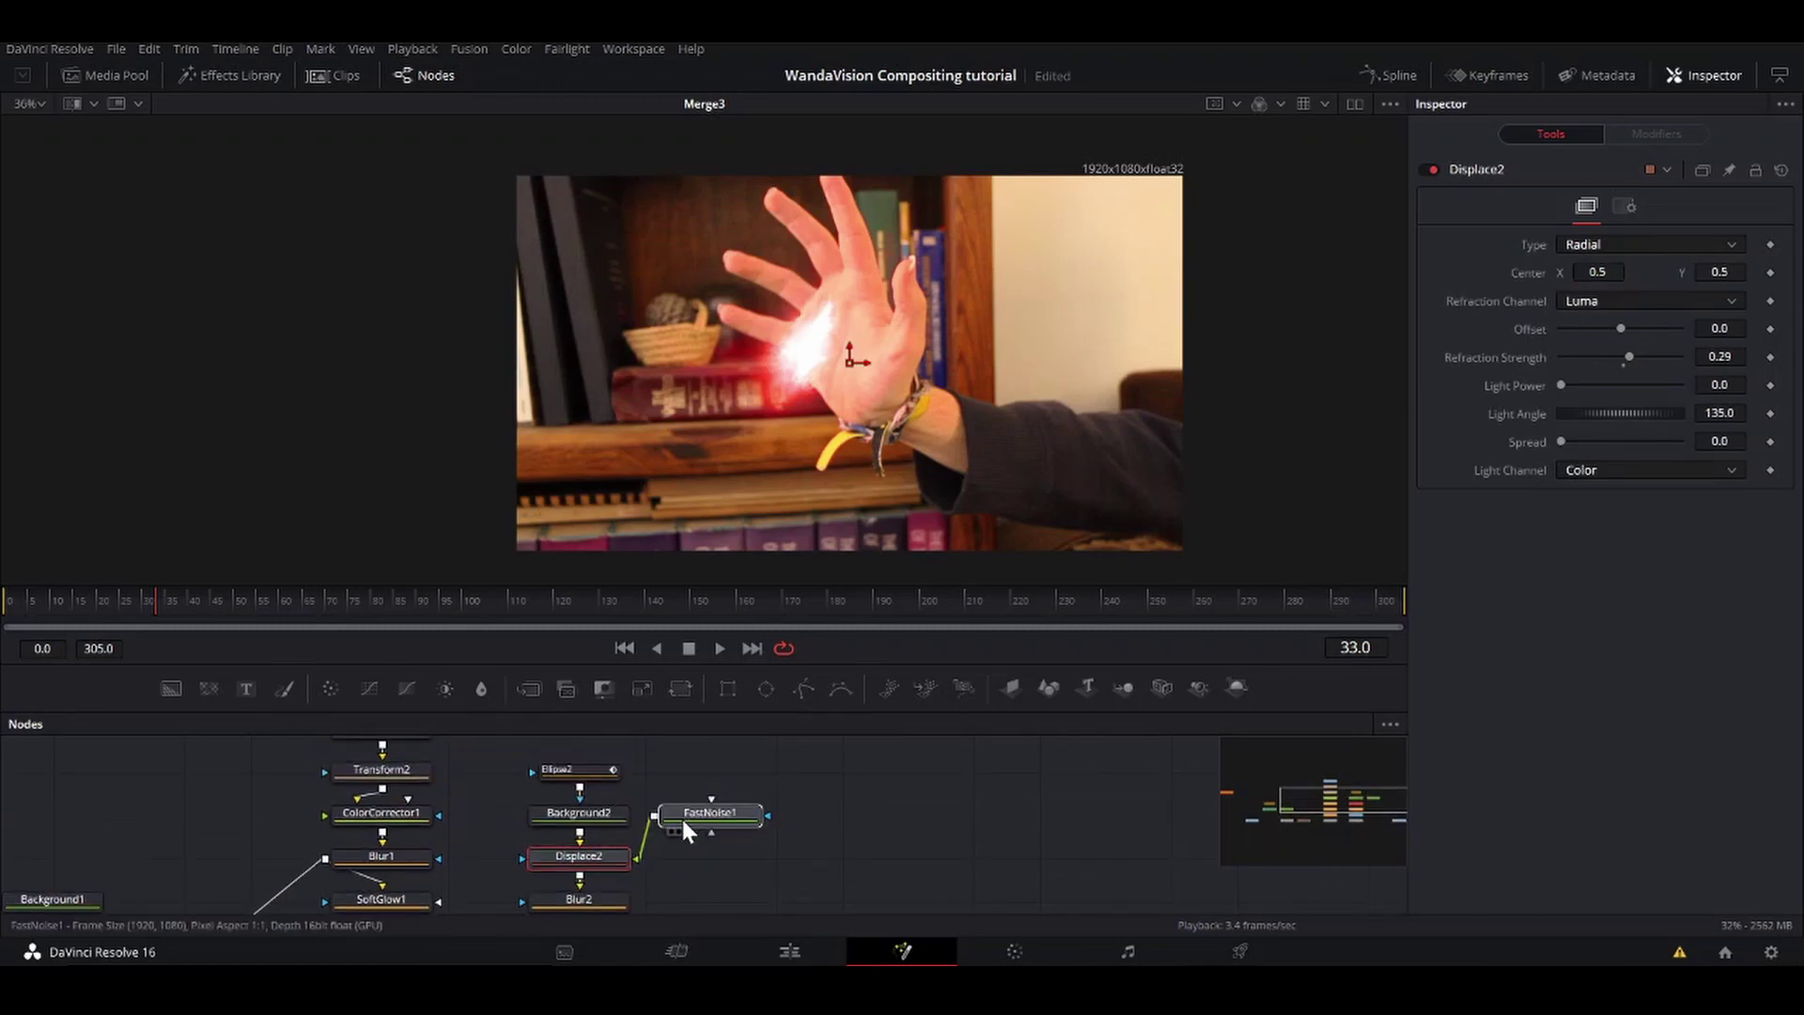
scroll(681, 815, "down", 4)
scroll(1115, 810, "right", 5)
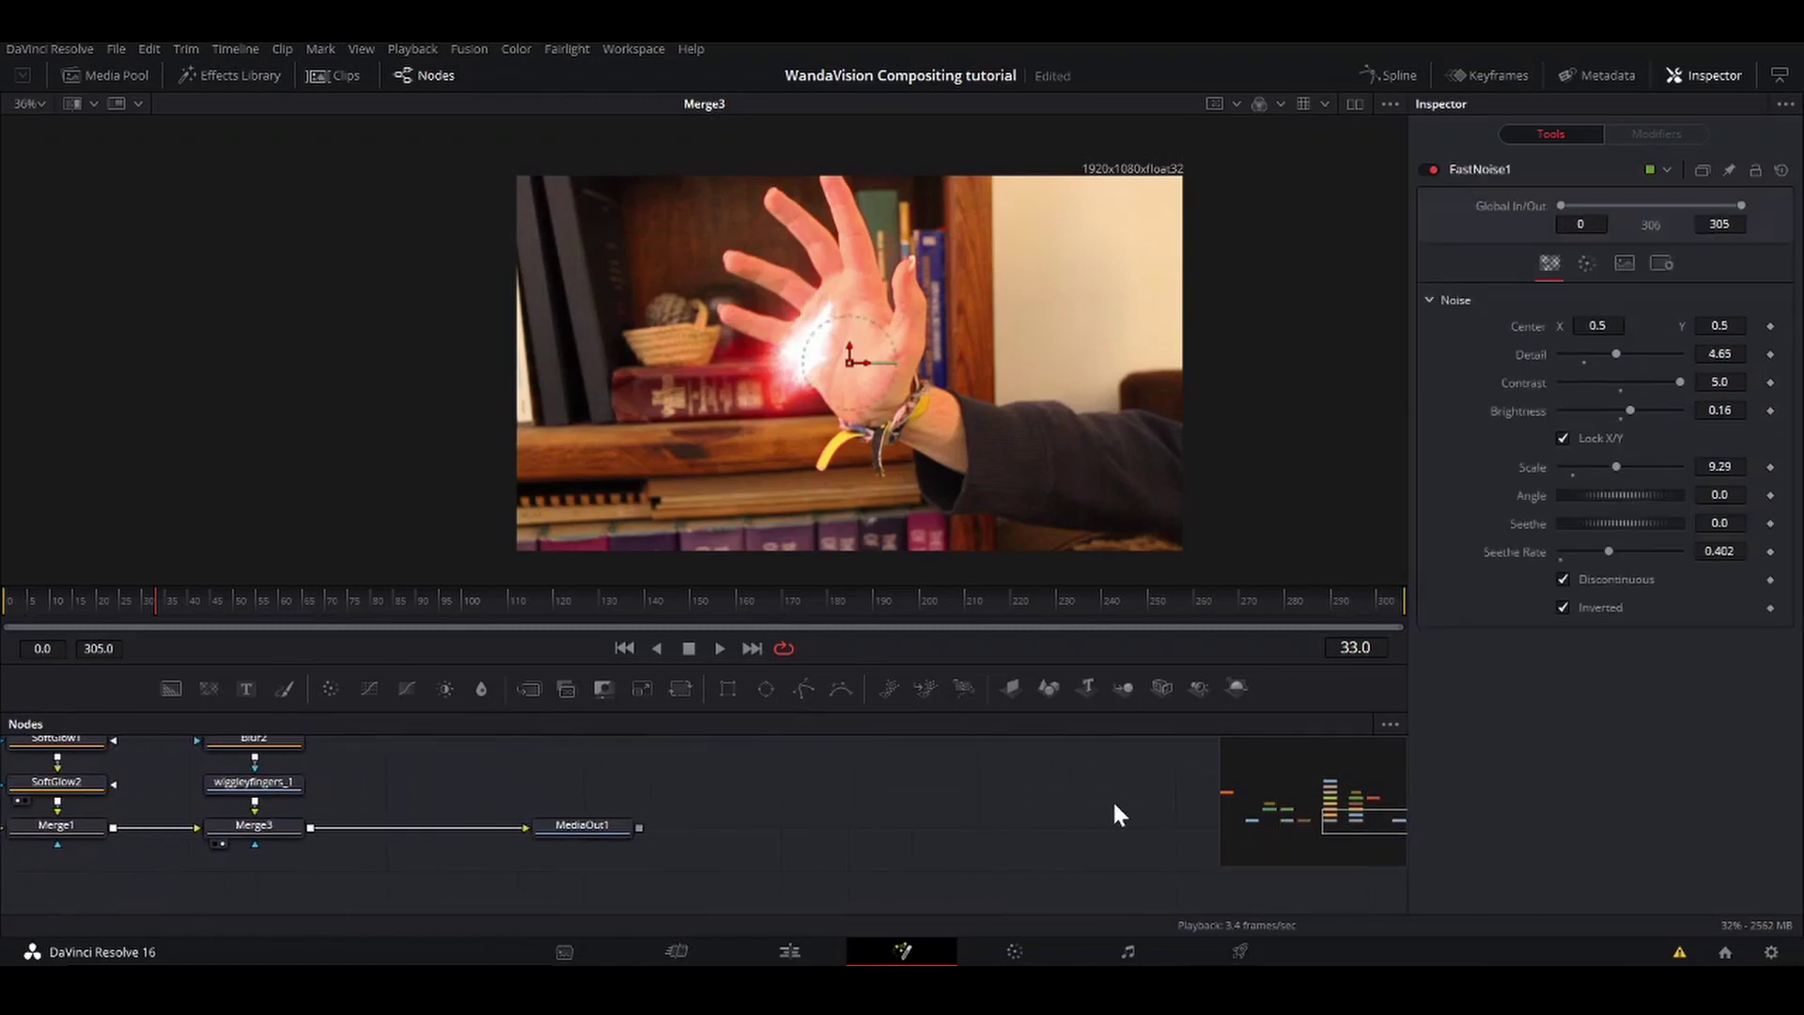
left_click_drag(553, 818, 983, 814)
scroll(864, 794, "up", 5)
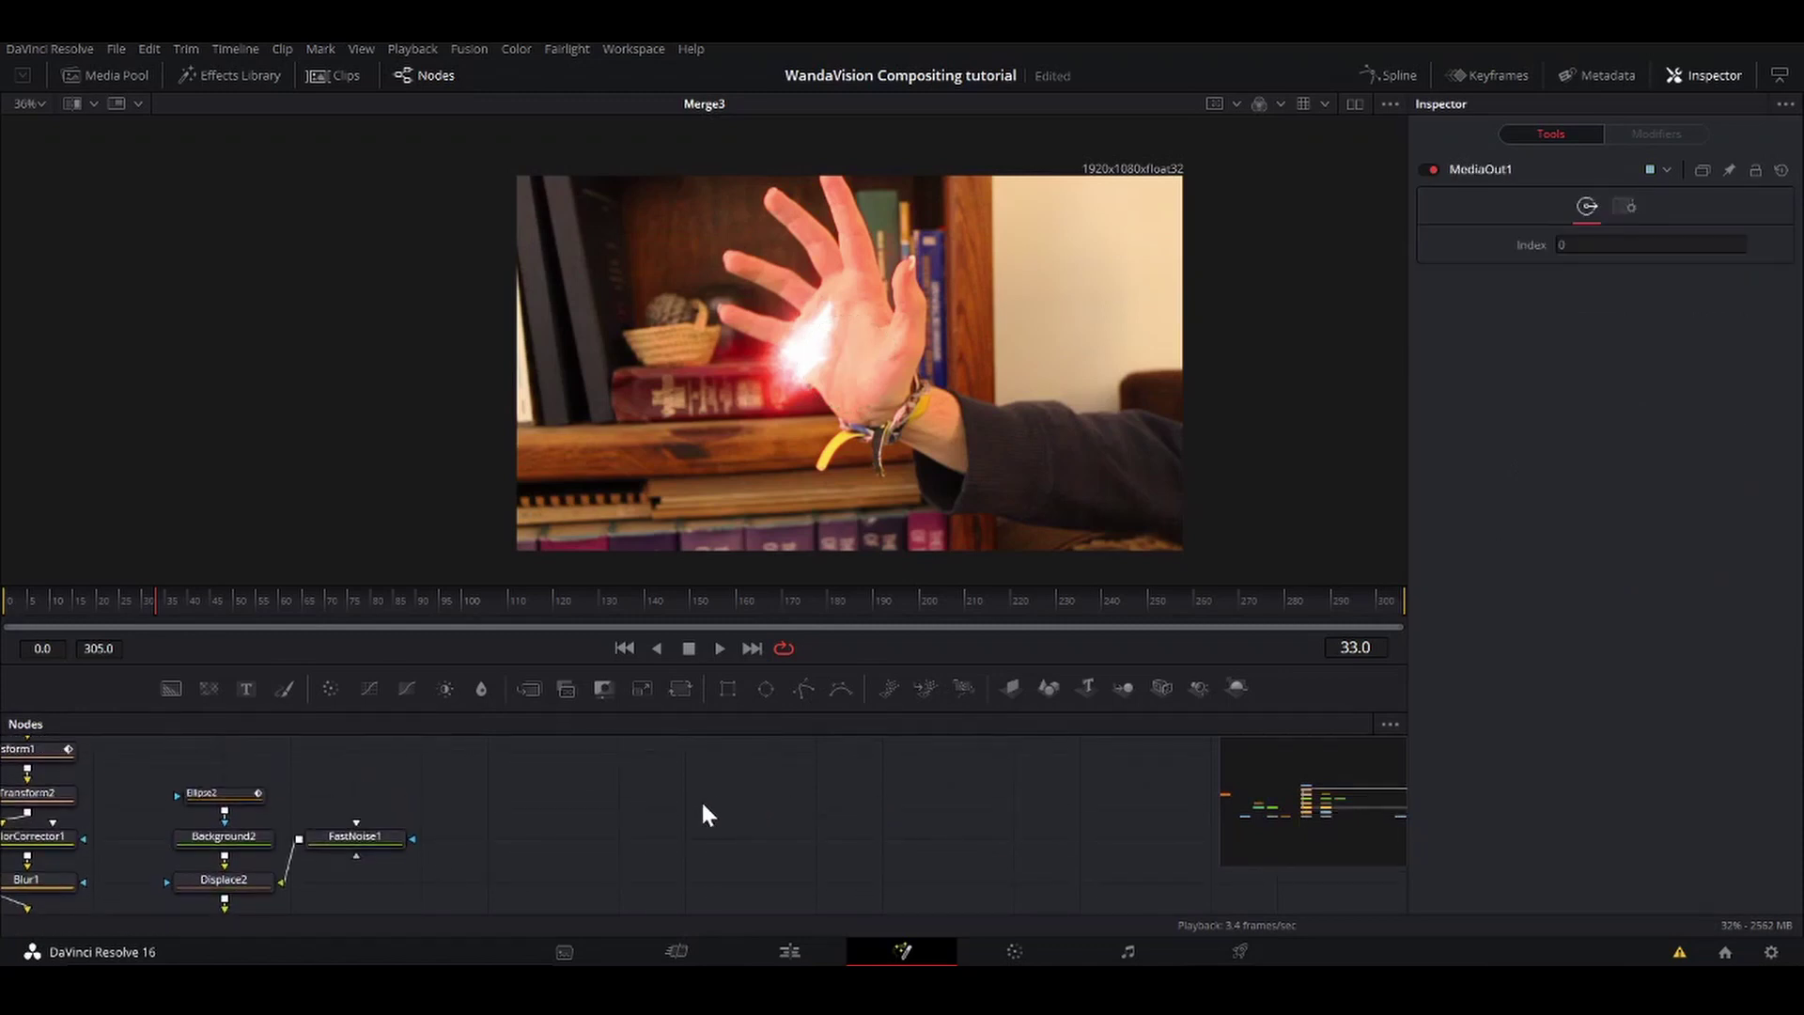
left_click_drag(983, 664, 983, 621)
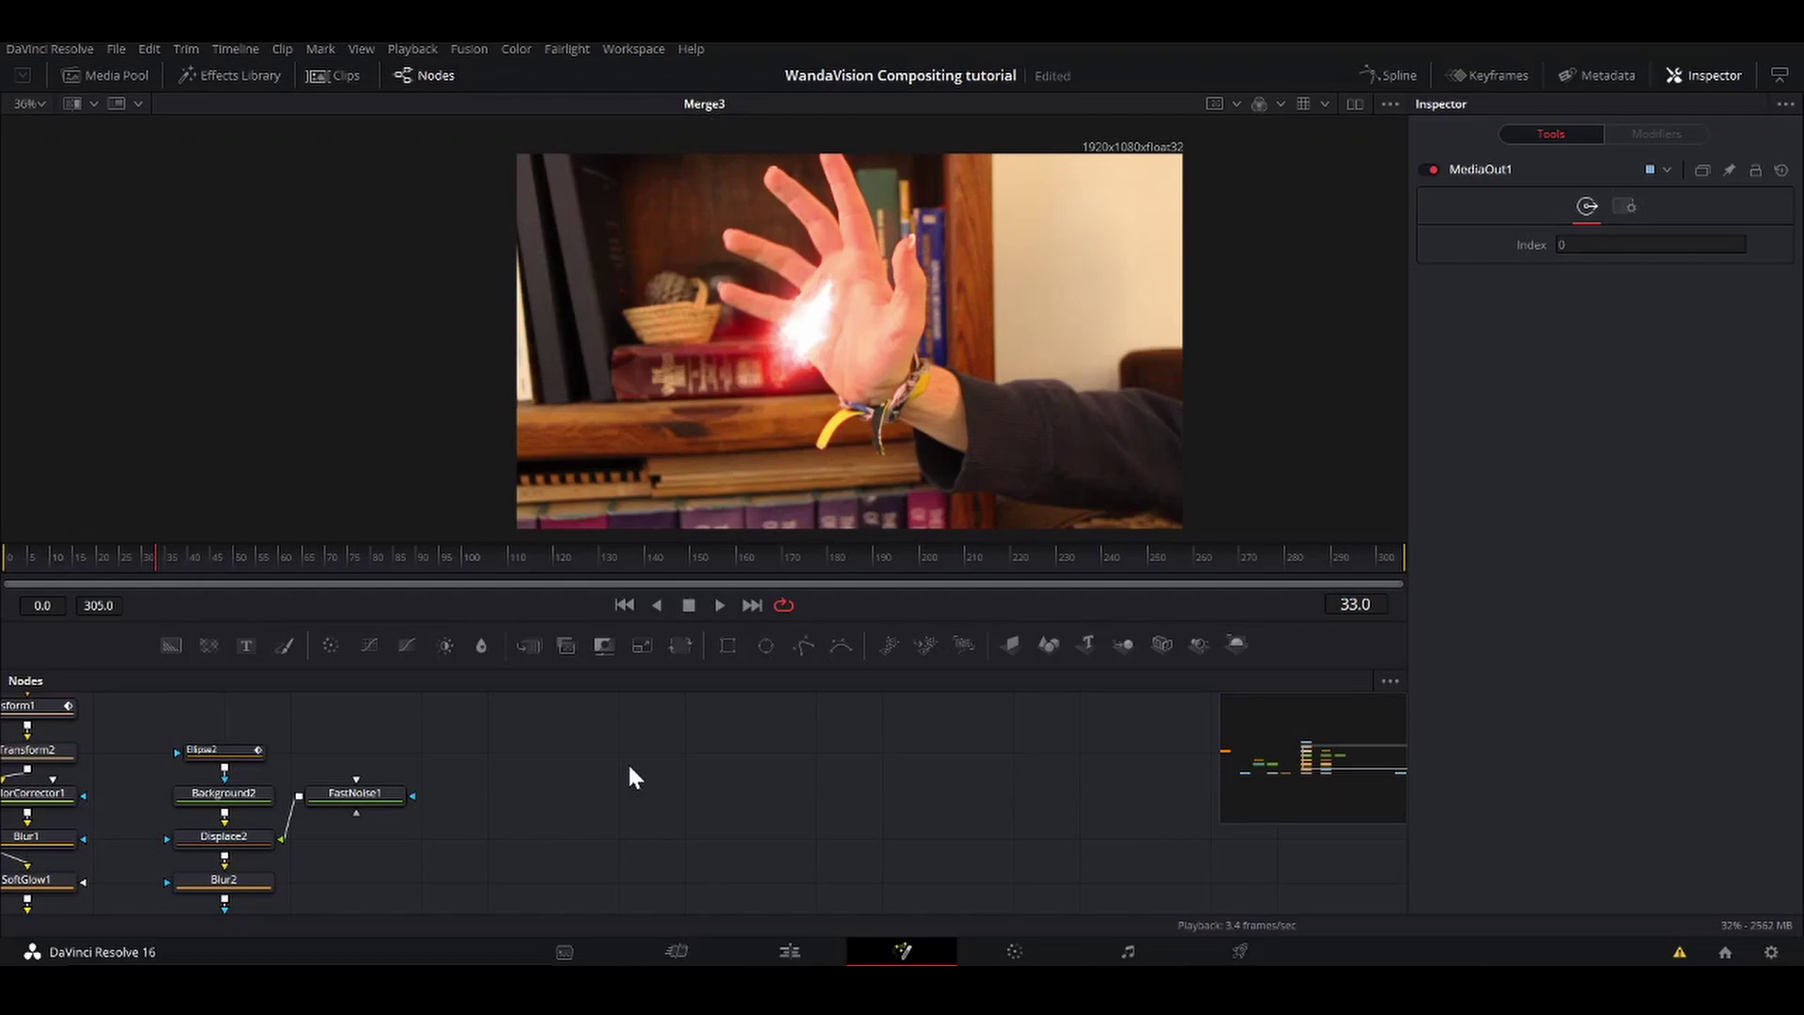
Step: Browse the lens-flare tools like ml_LFGlow in the tool search, then cancel without adding
key("shift+space")
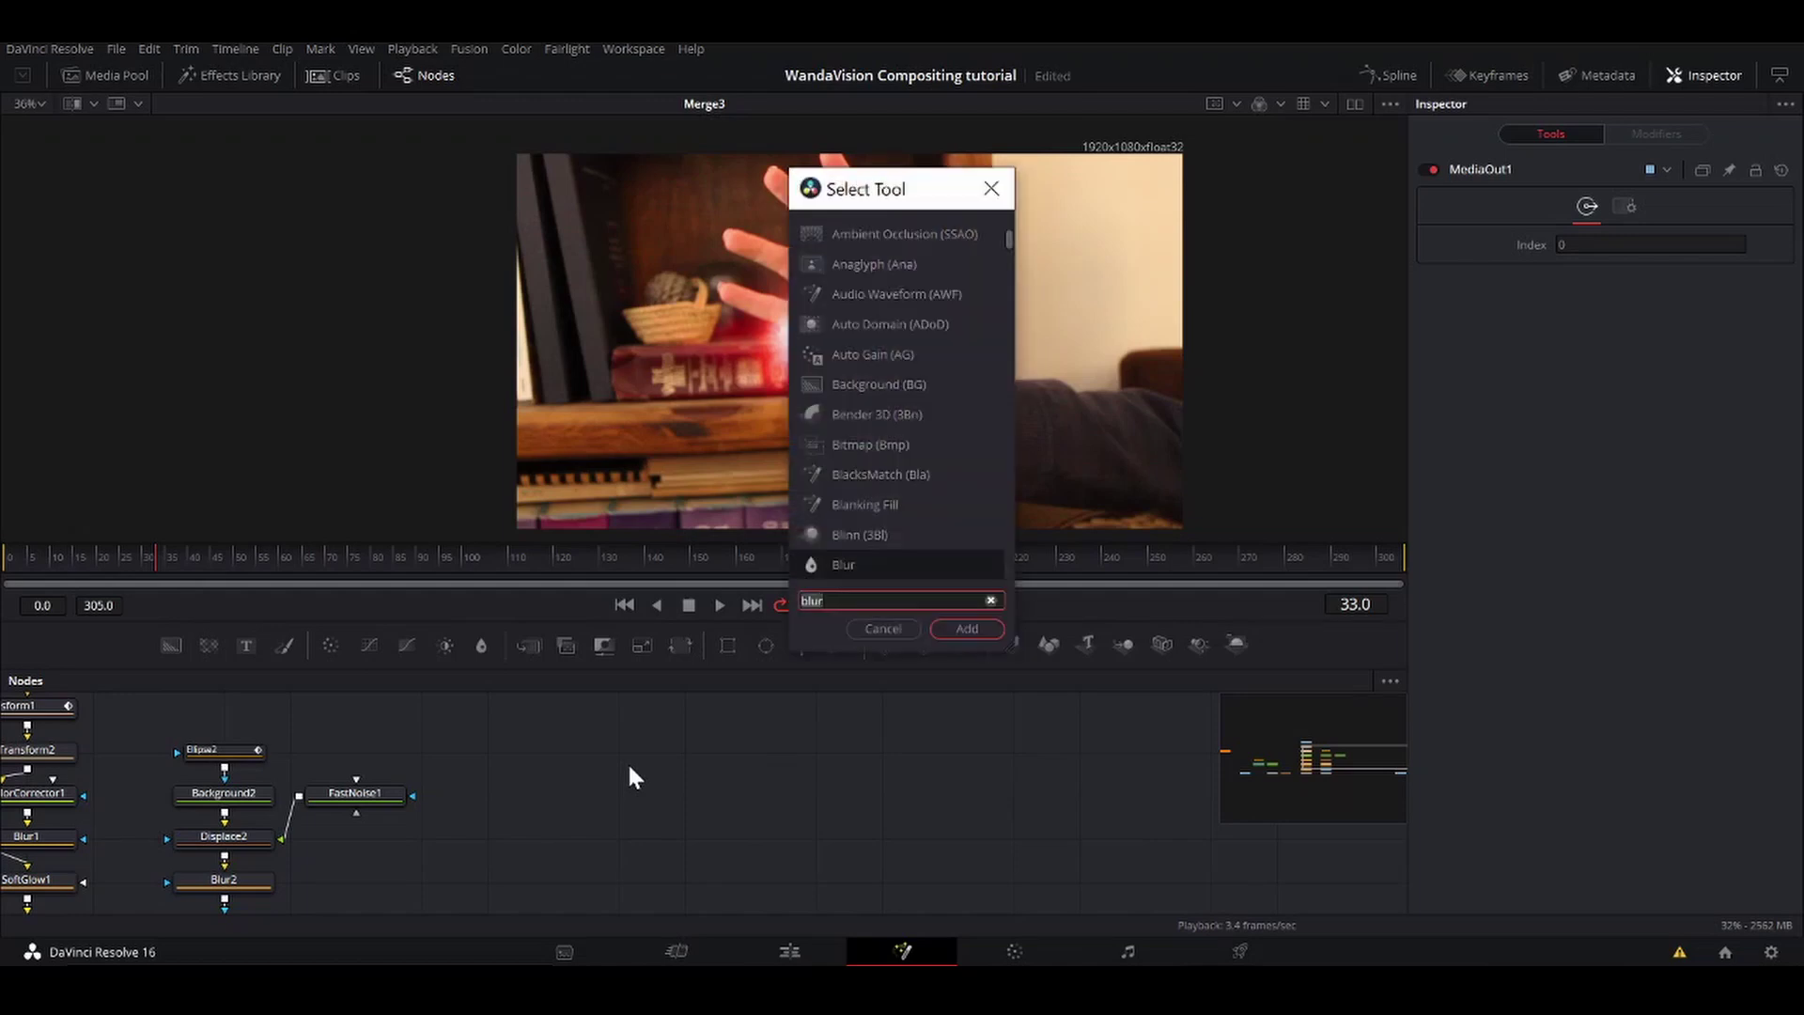
type("lf")
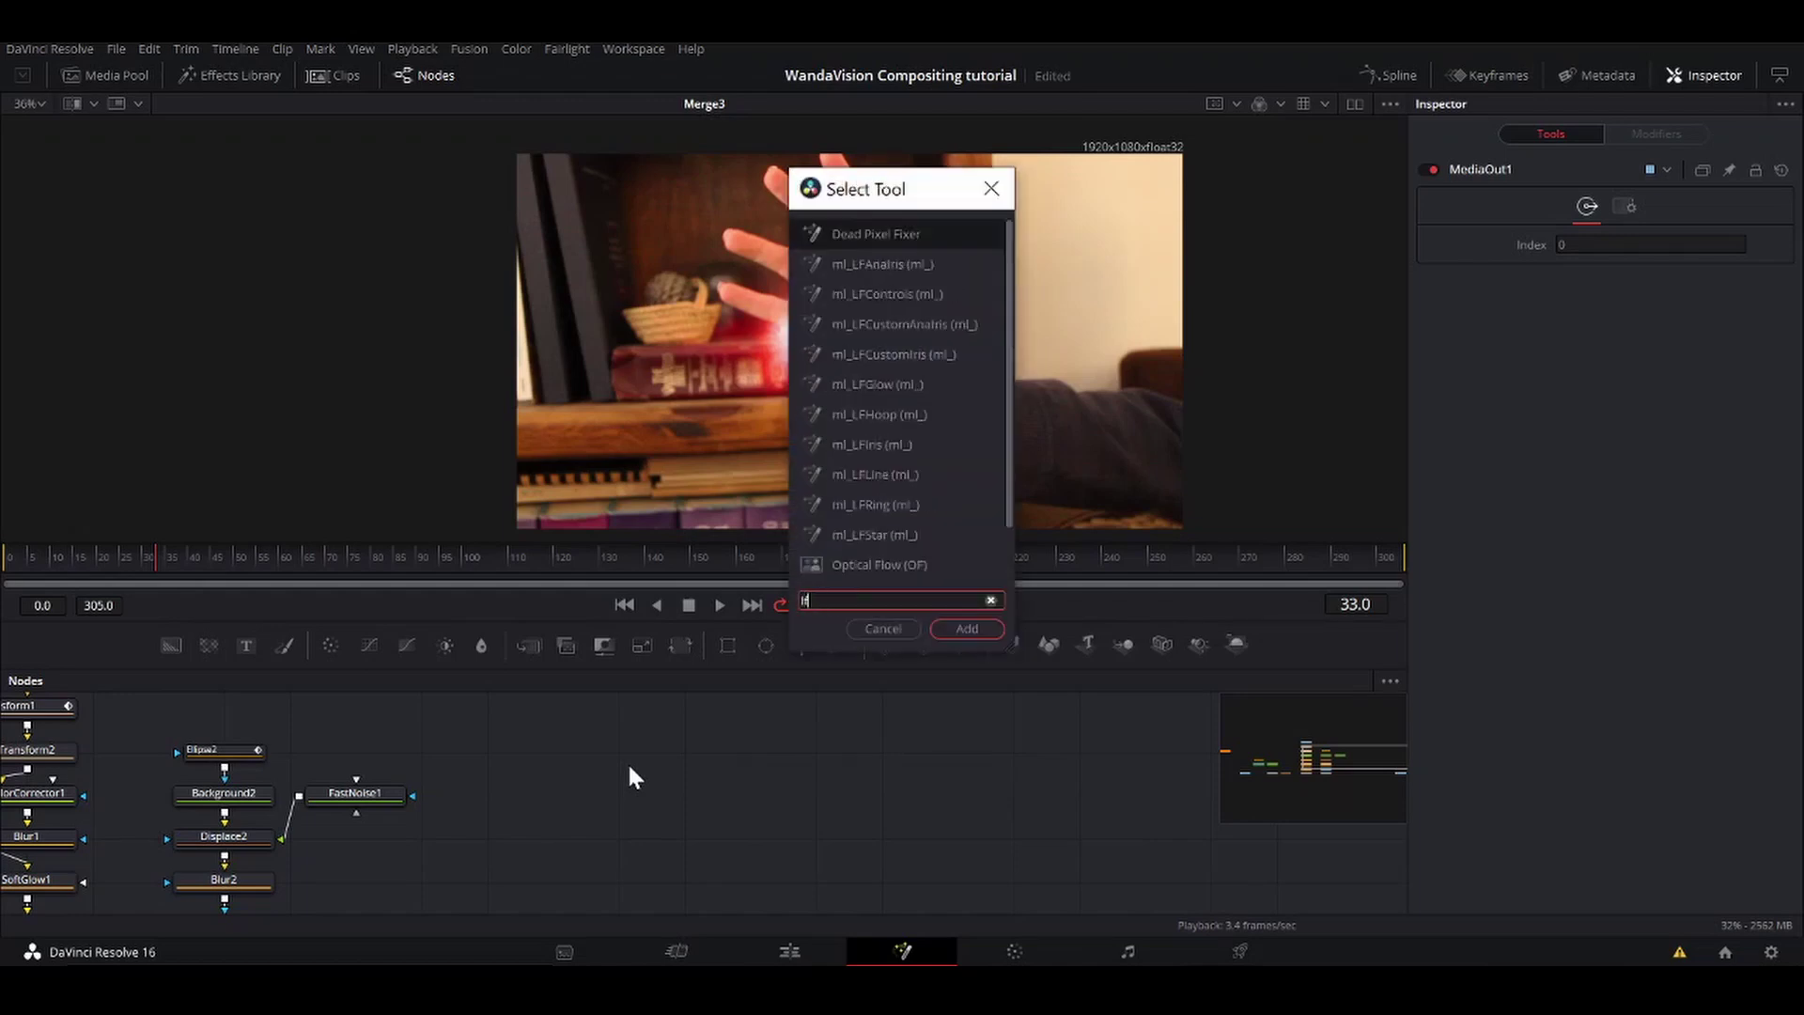
key("Down")
key("Down")
key("Down")
key("Down")
key("Down")
key("Down")
key("Up")
key("Up")
key("Up")
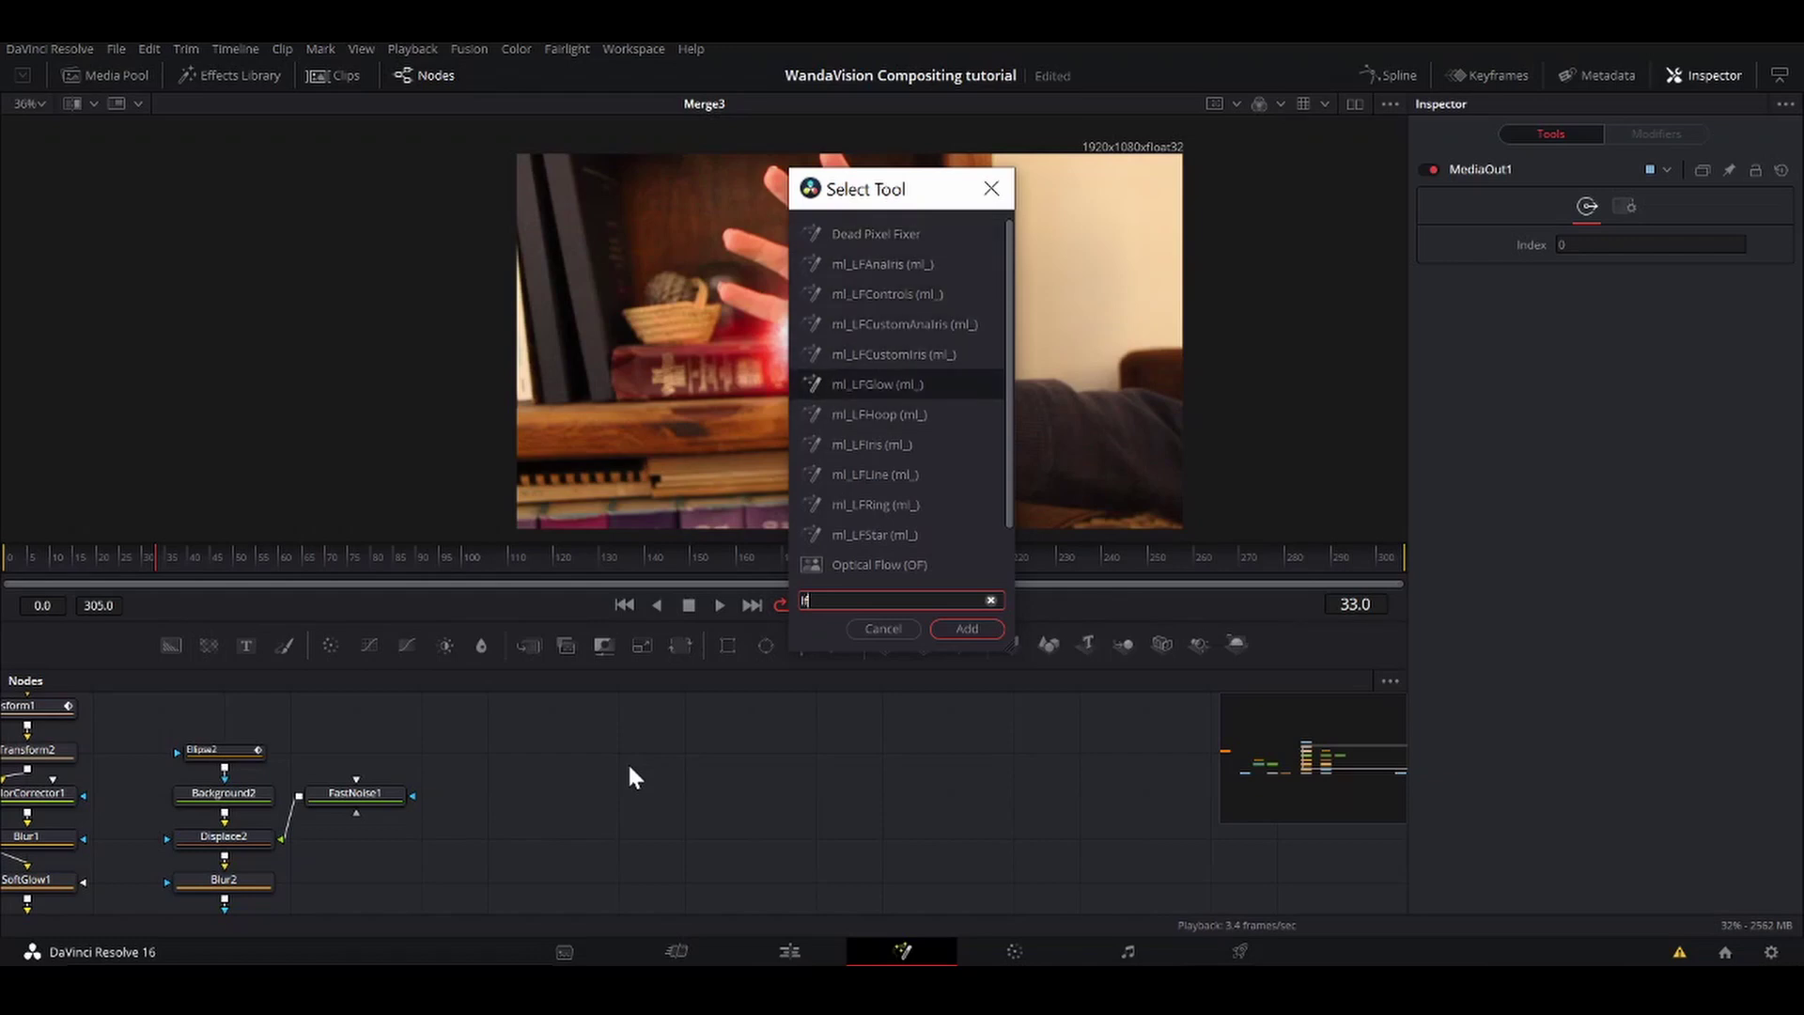
key("Down")
key("Down")
left_click(888, 629)
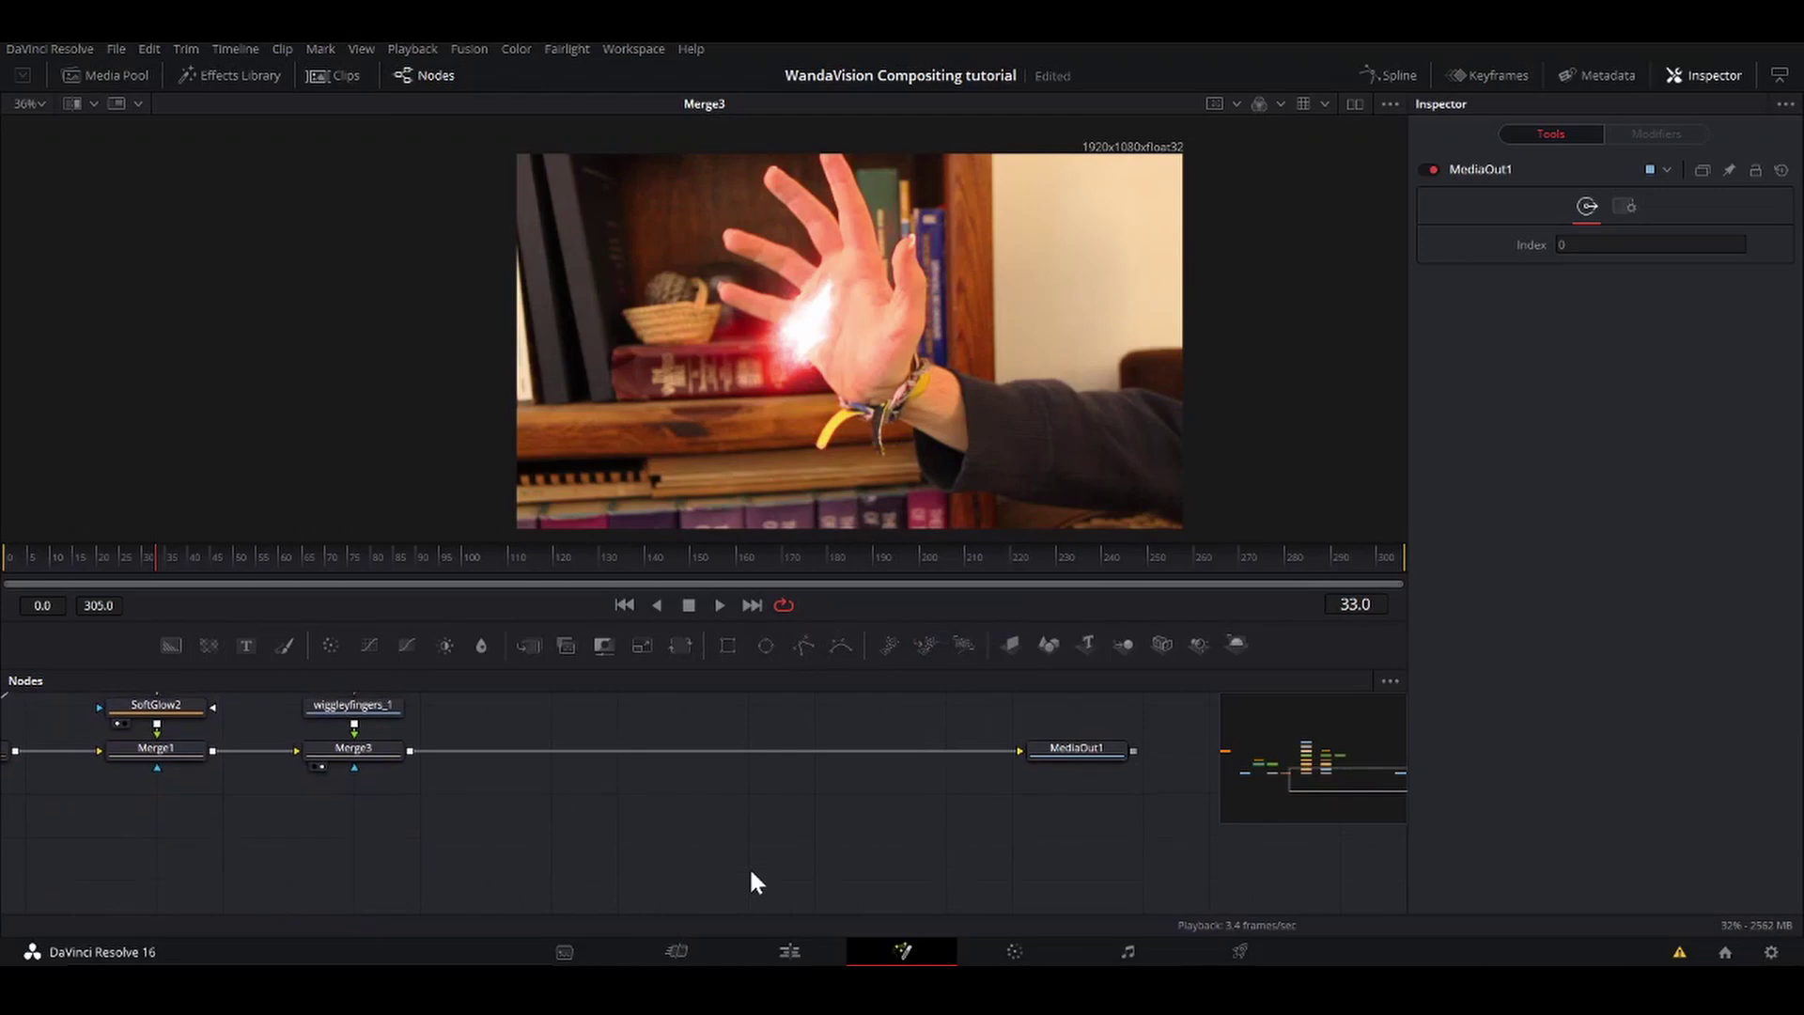
scroll(748, 867, "up", 2)
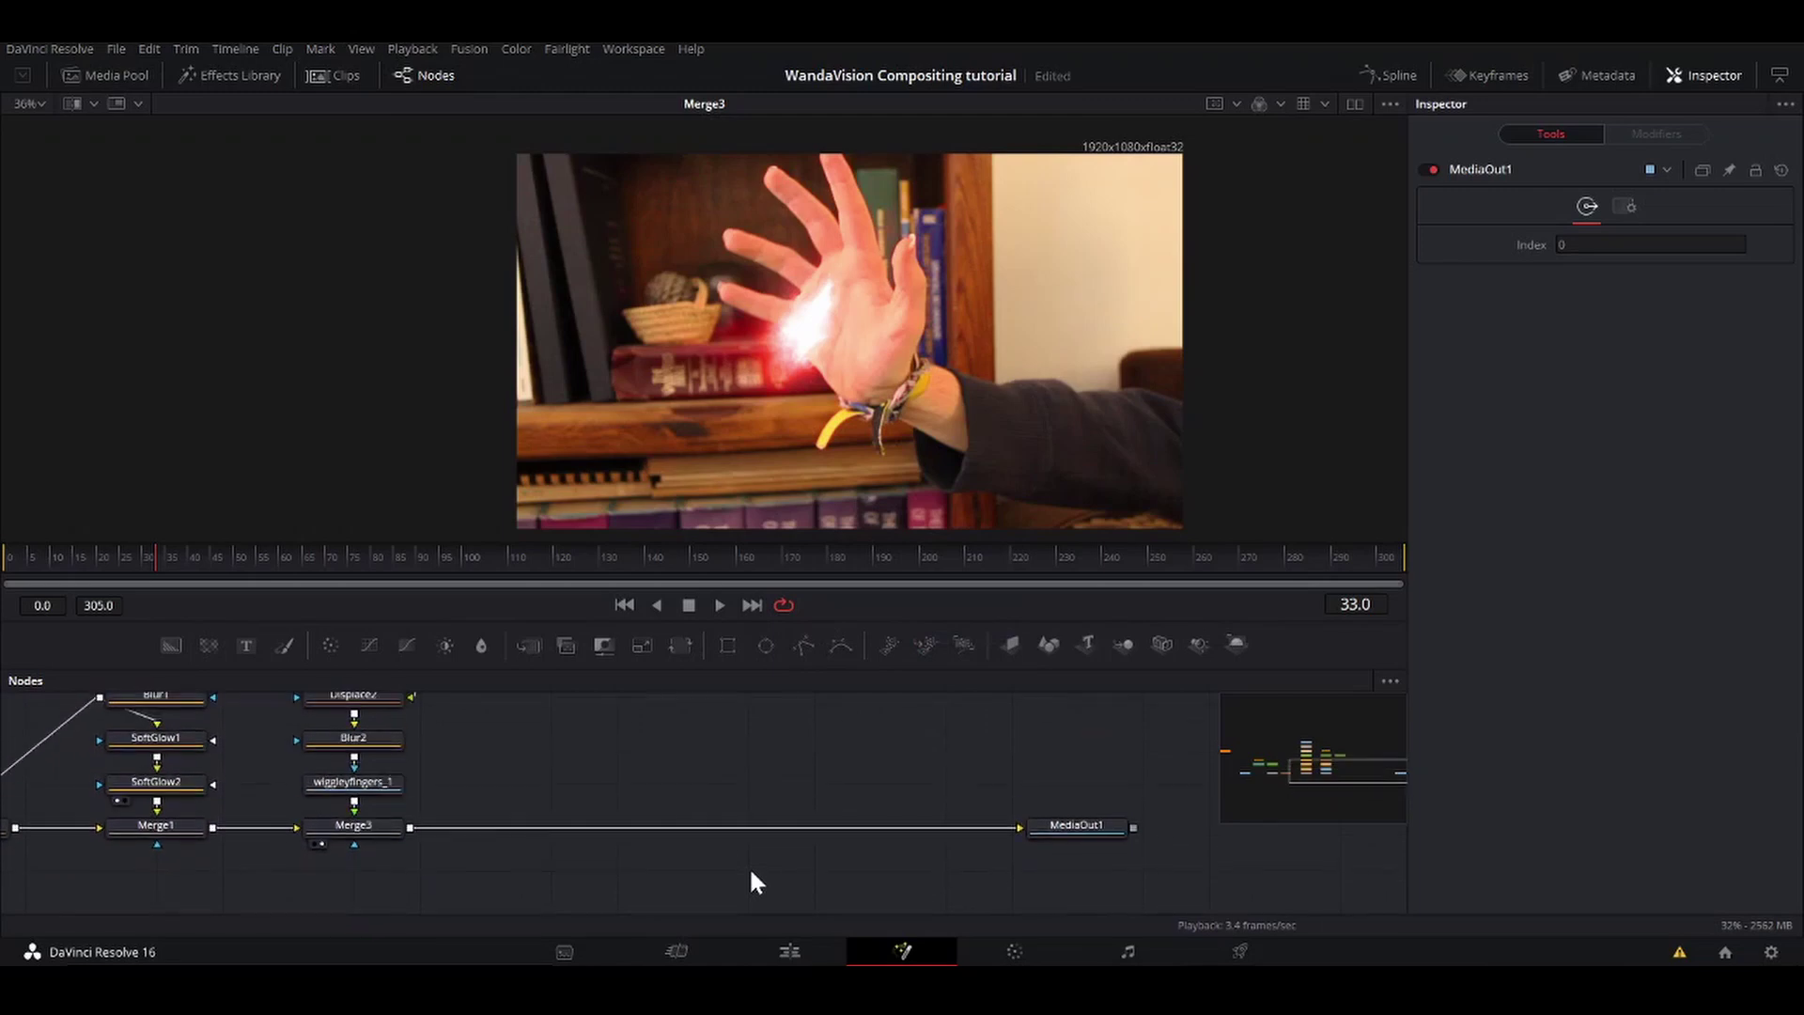
Step: On the Edit page, set Fusion Clip 1's Render Cache Fusion Output to On
left_click(790, 952)
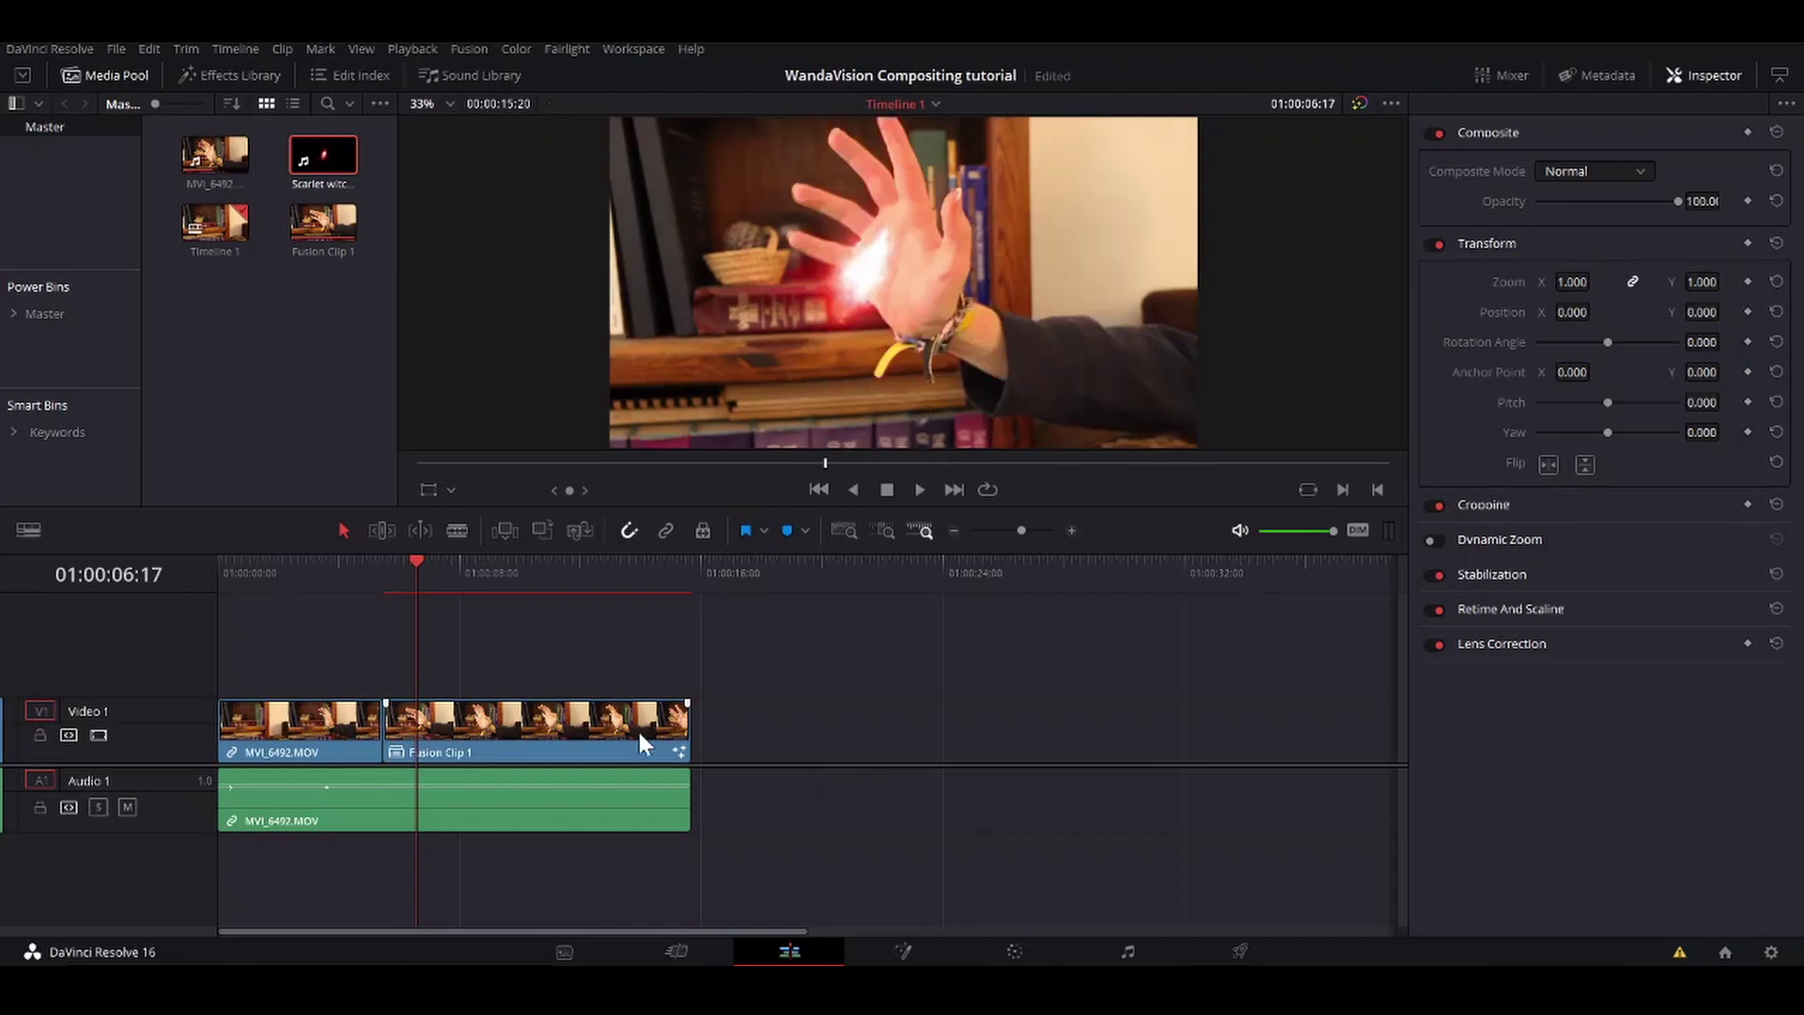
right_click(560, 732)
mouse_move(740, 581)
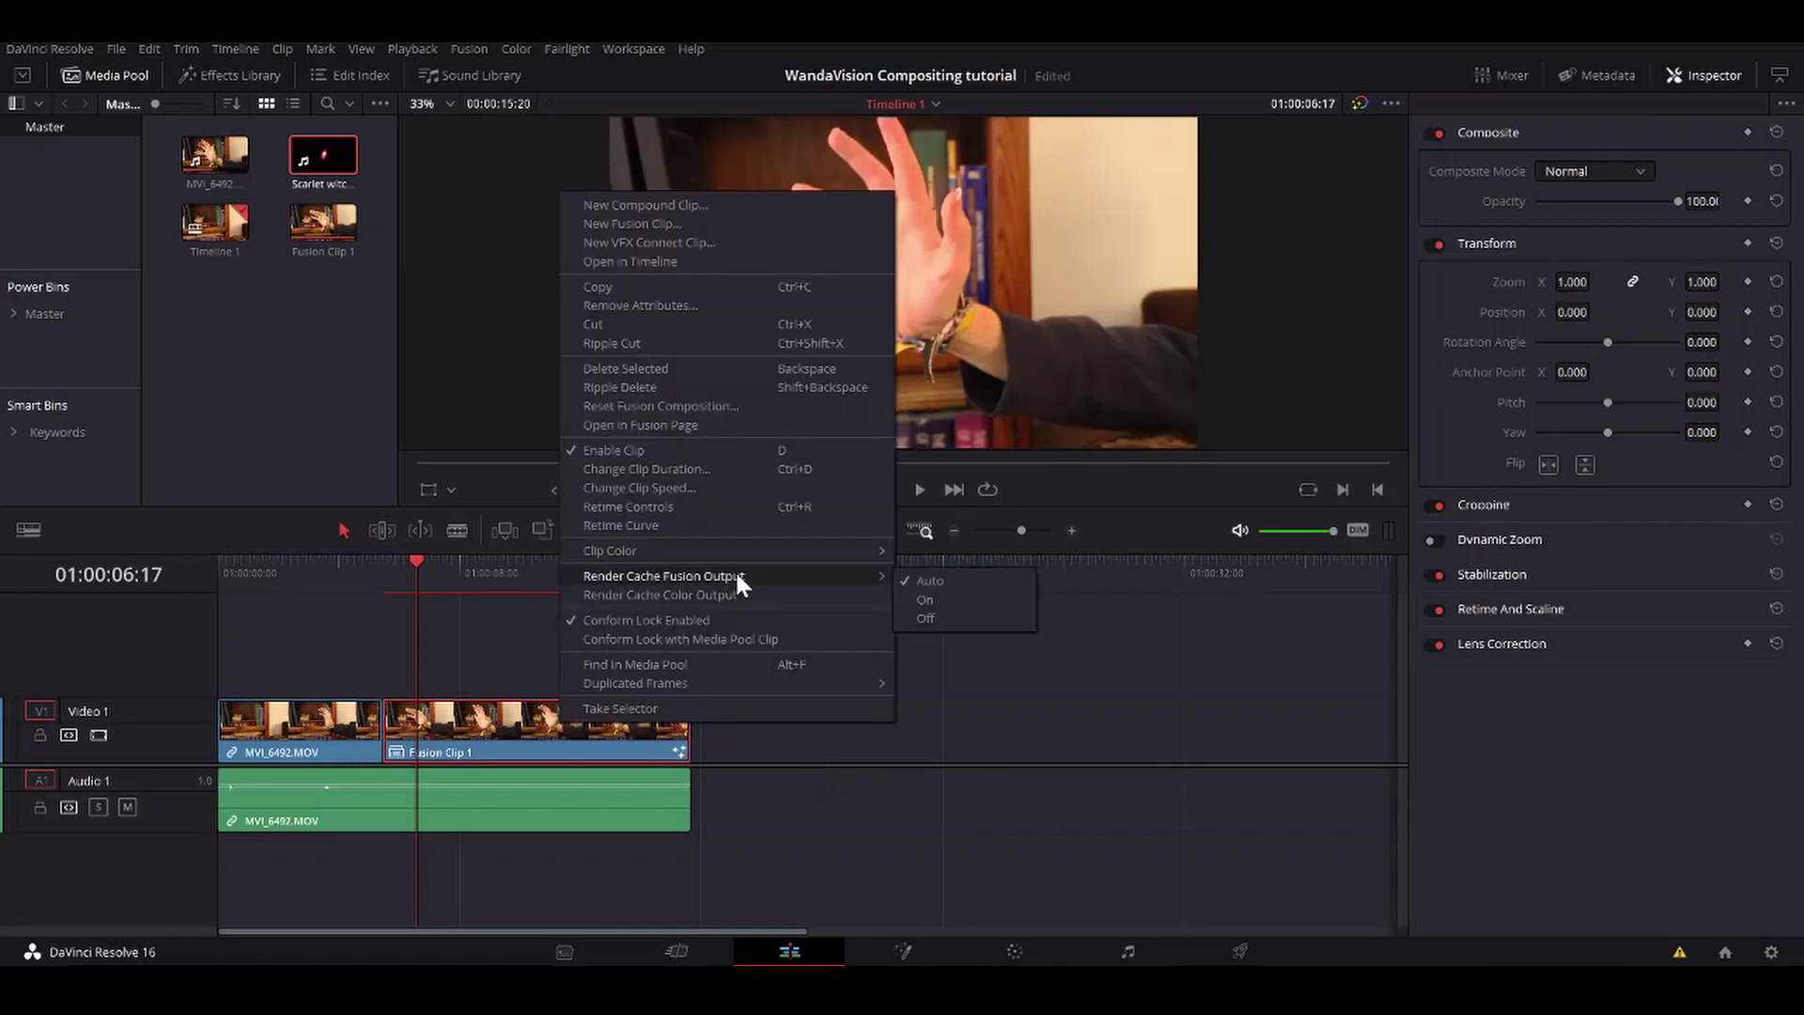
left_click(926, 602)
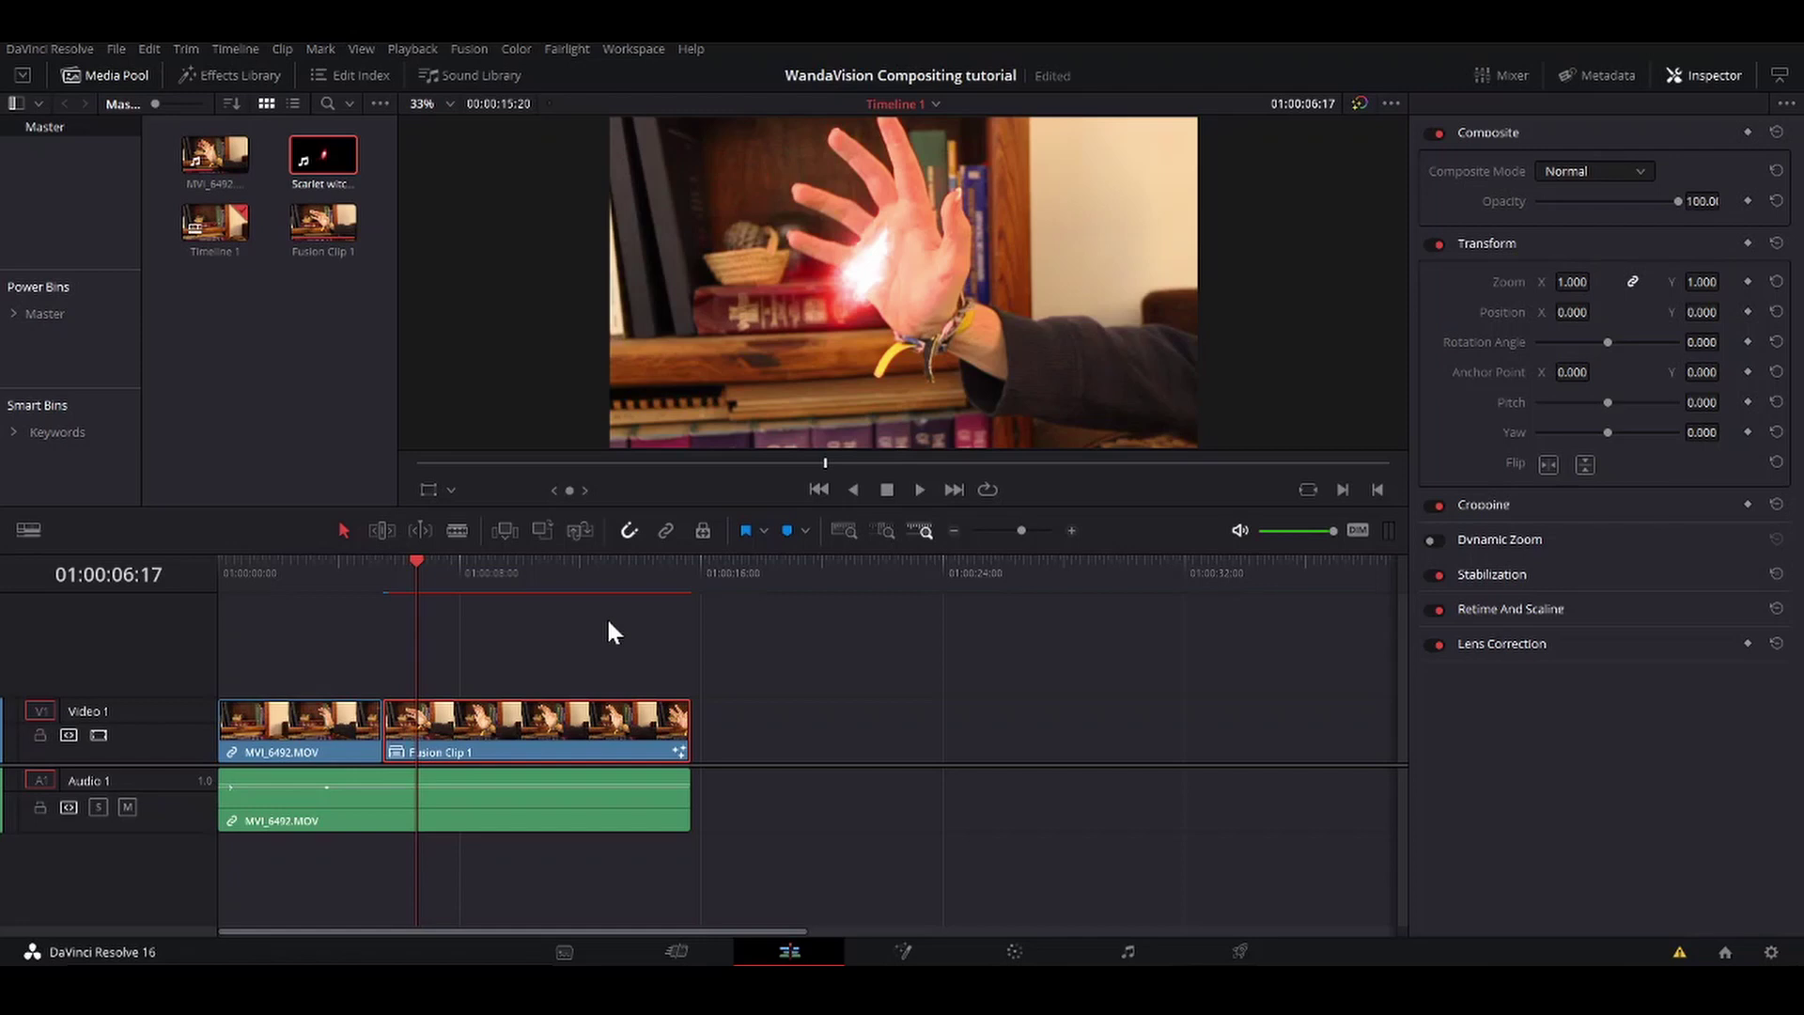
Step: Play back the cached energy burst on Fusion Clip 1, then park the playhead at 01:00:05:14
left_click(331, 571)
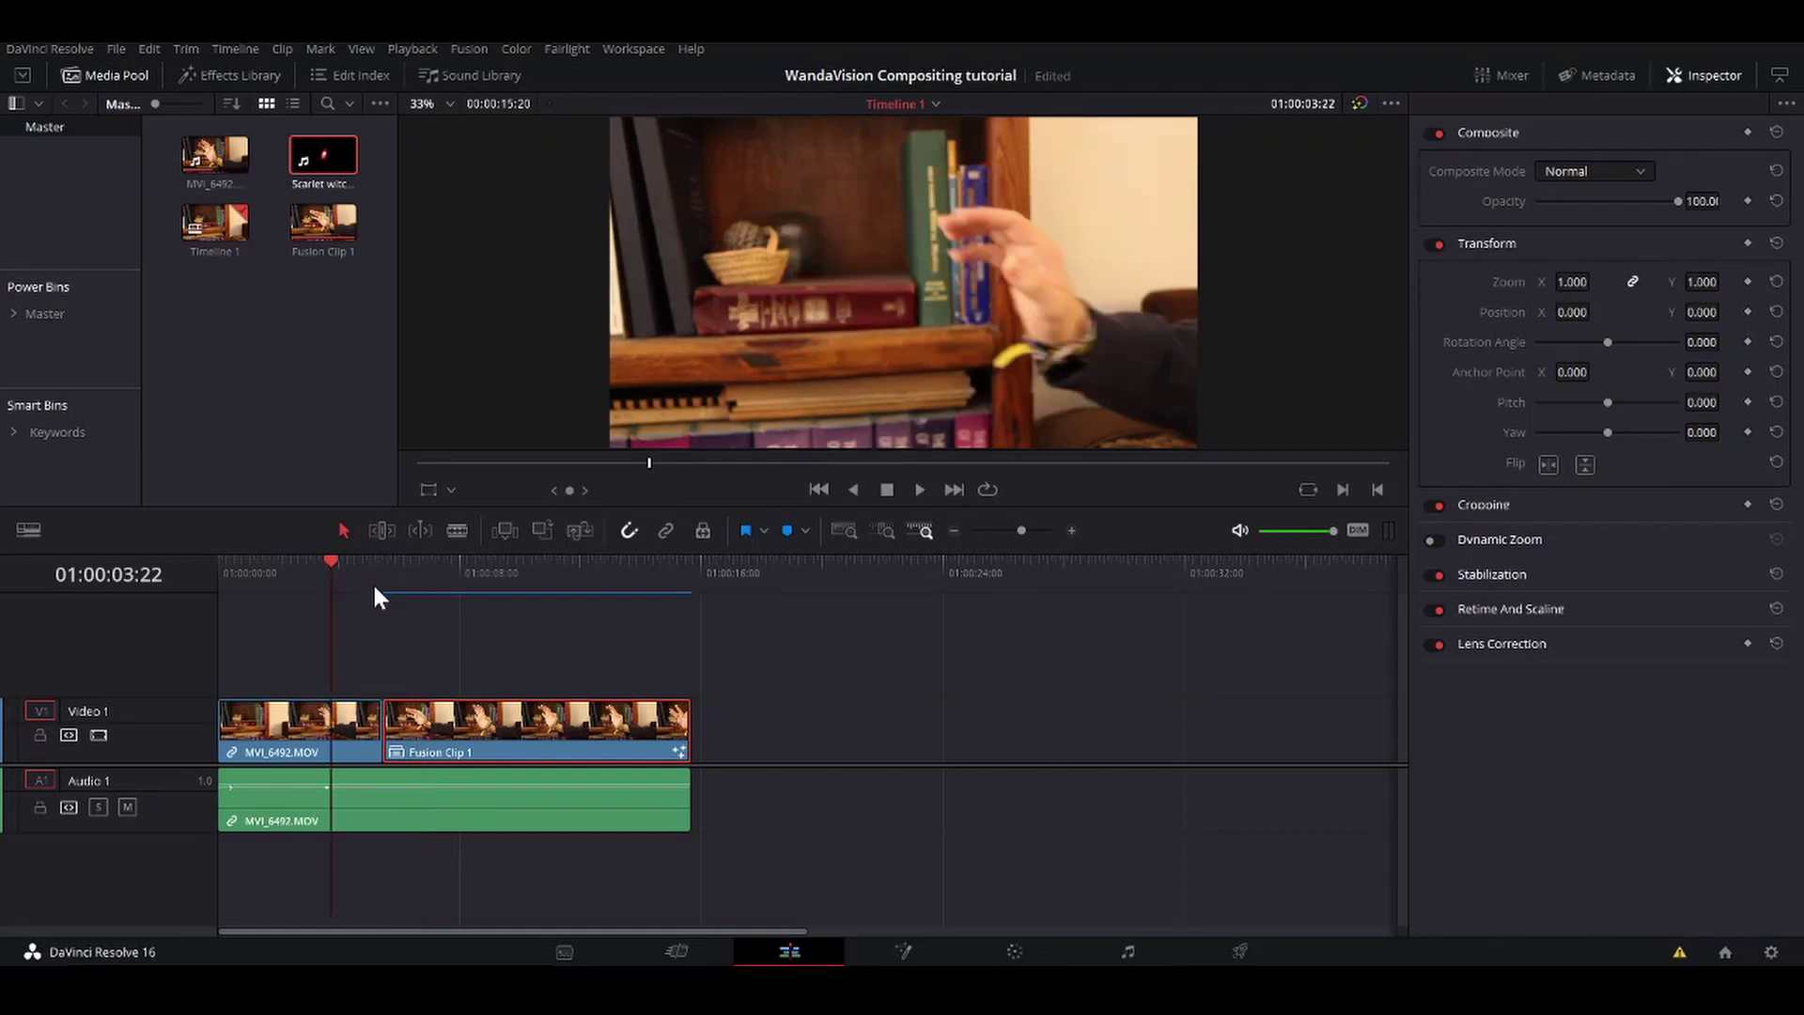
left_click(920, 490)
left_click(449, 577)
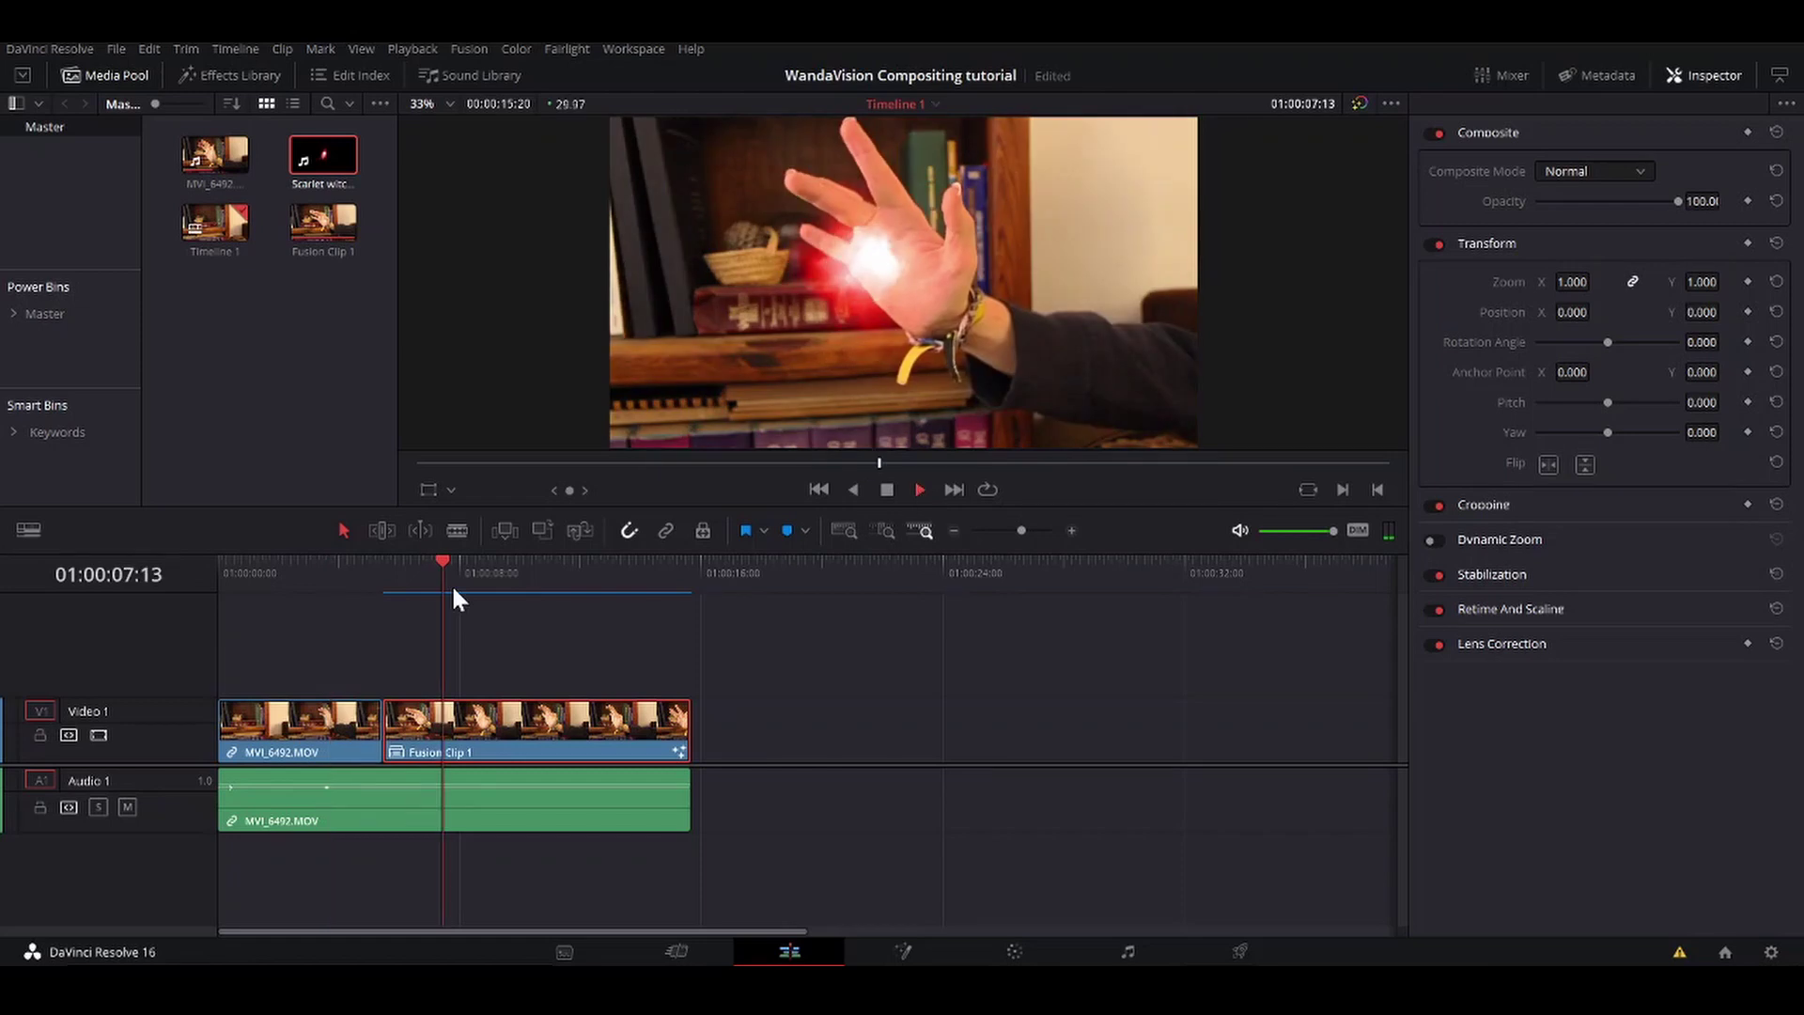
left_click(379, 574)
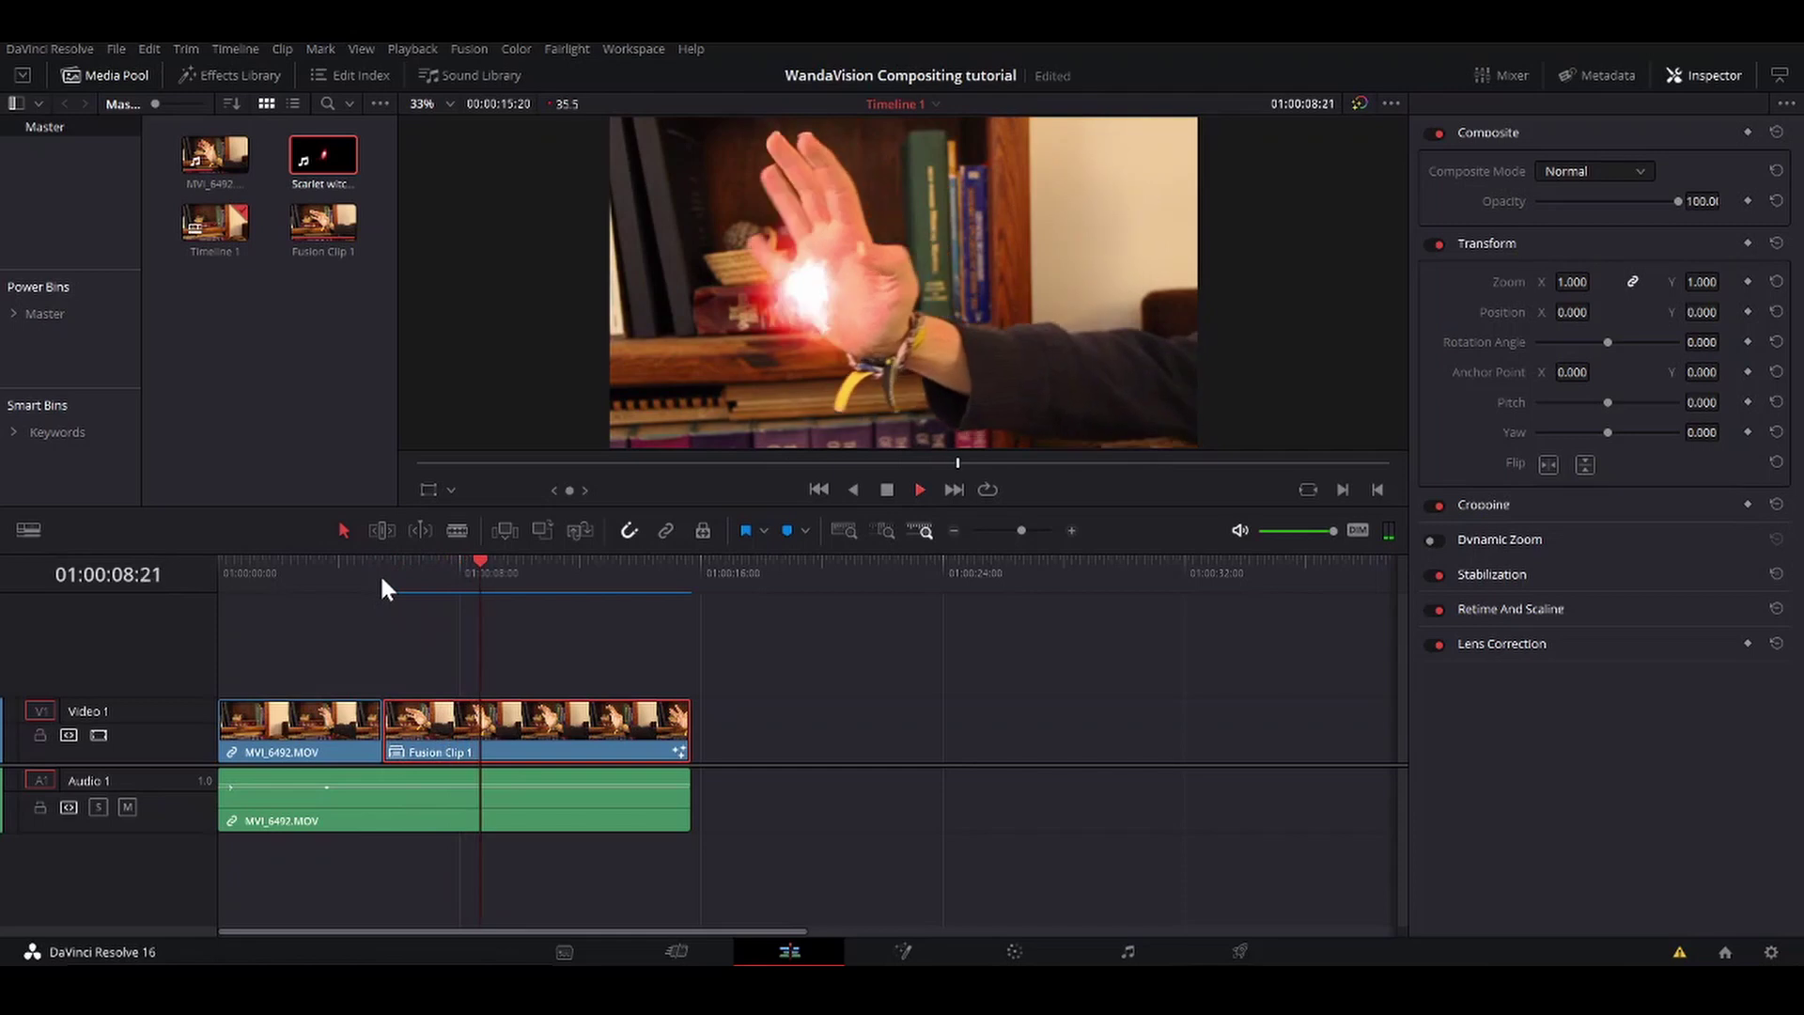
key("space")
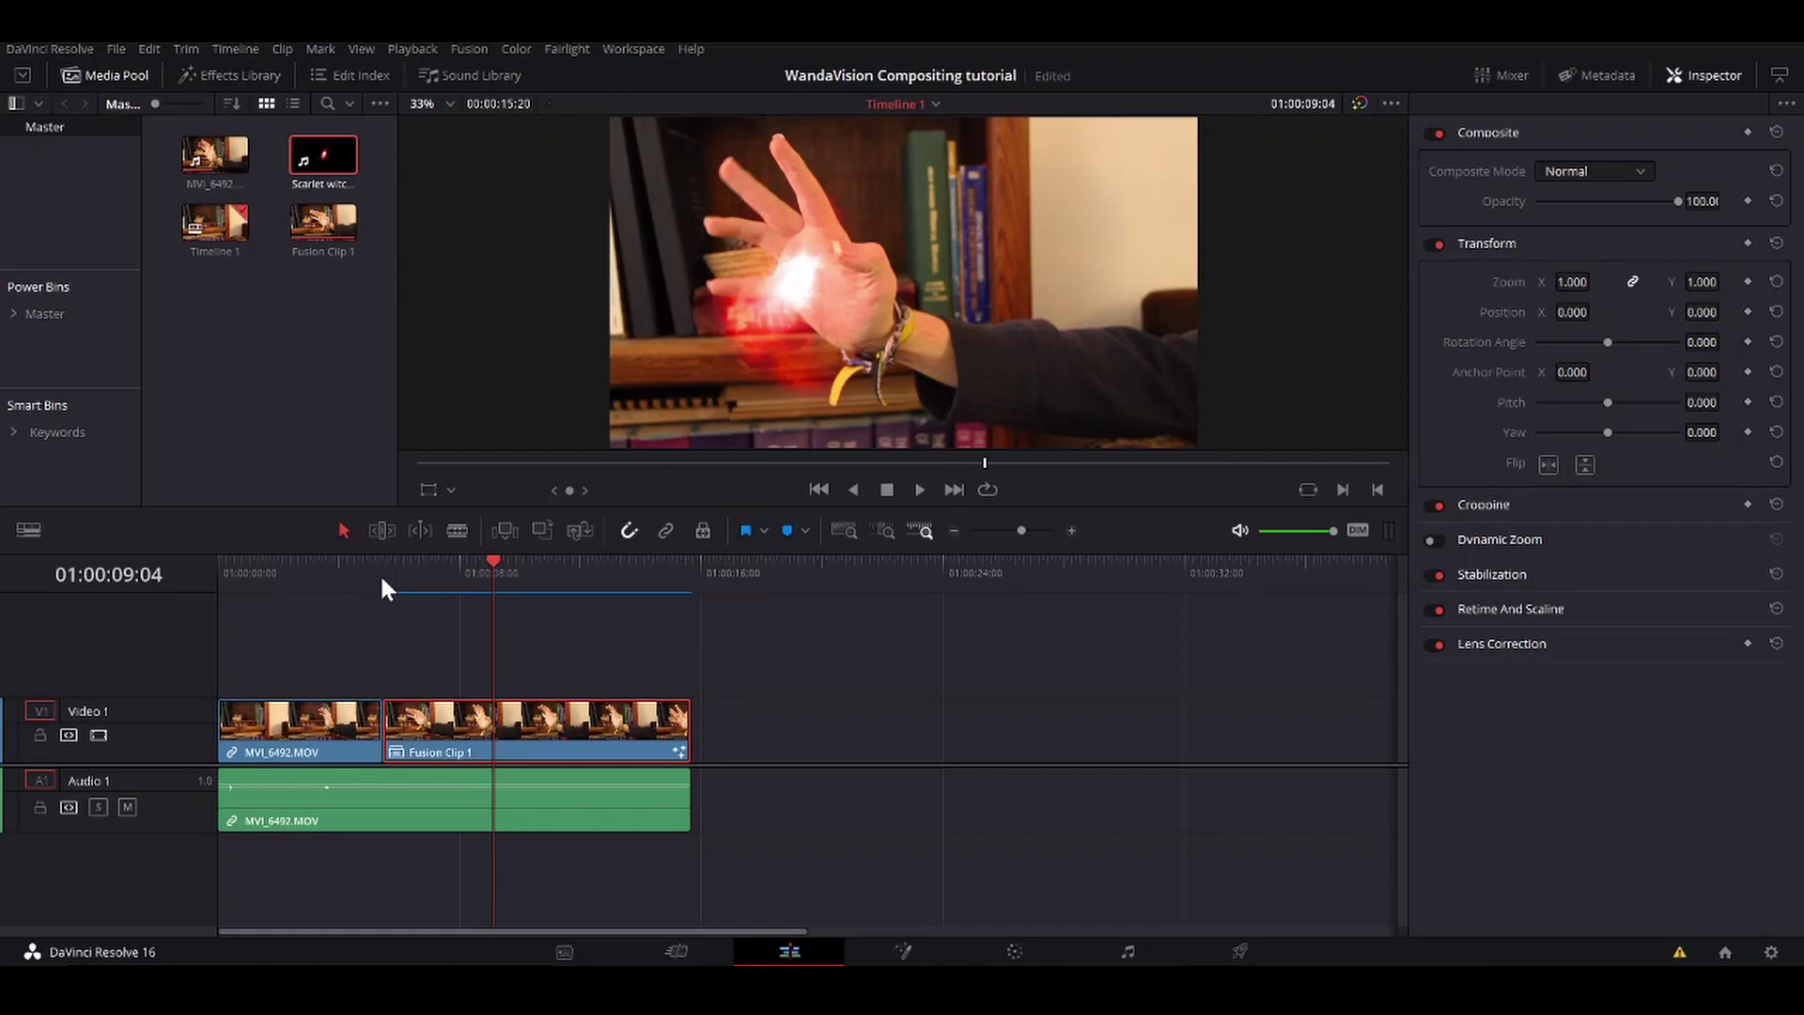
left_click(382, 581)
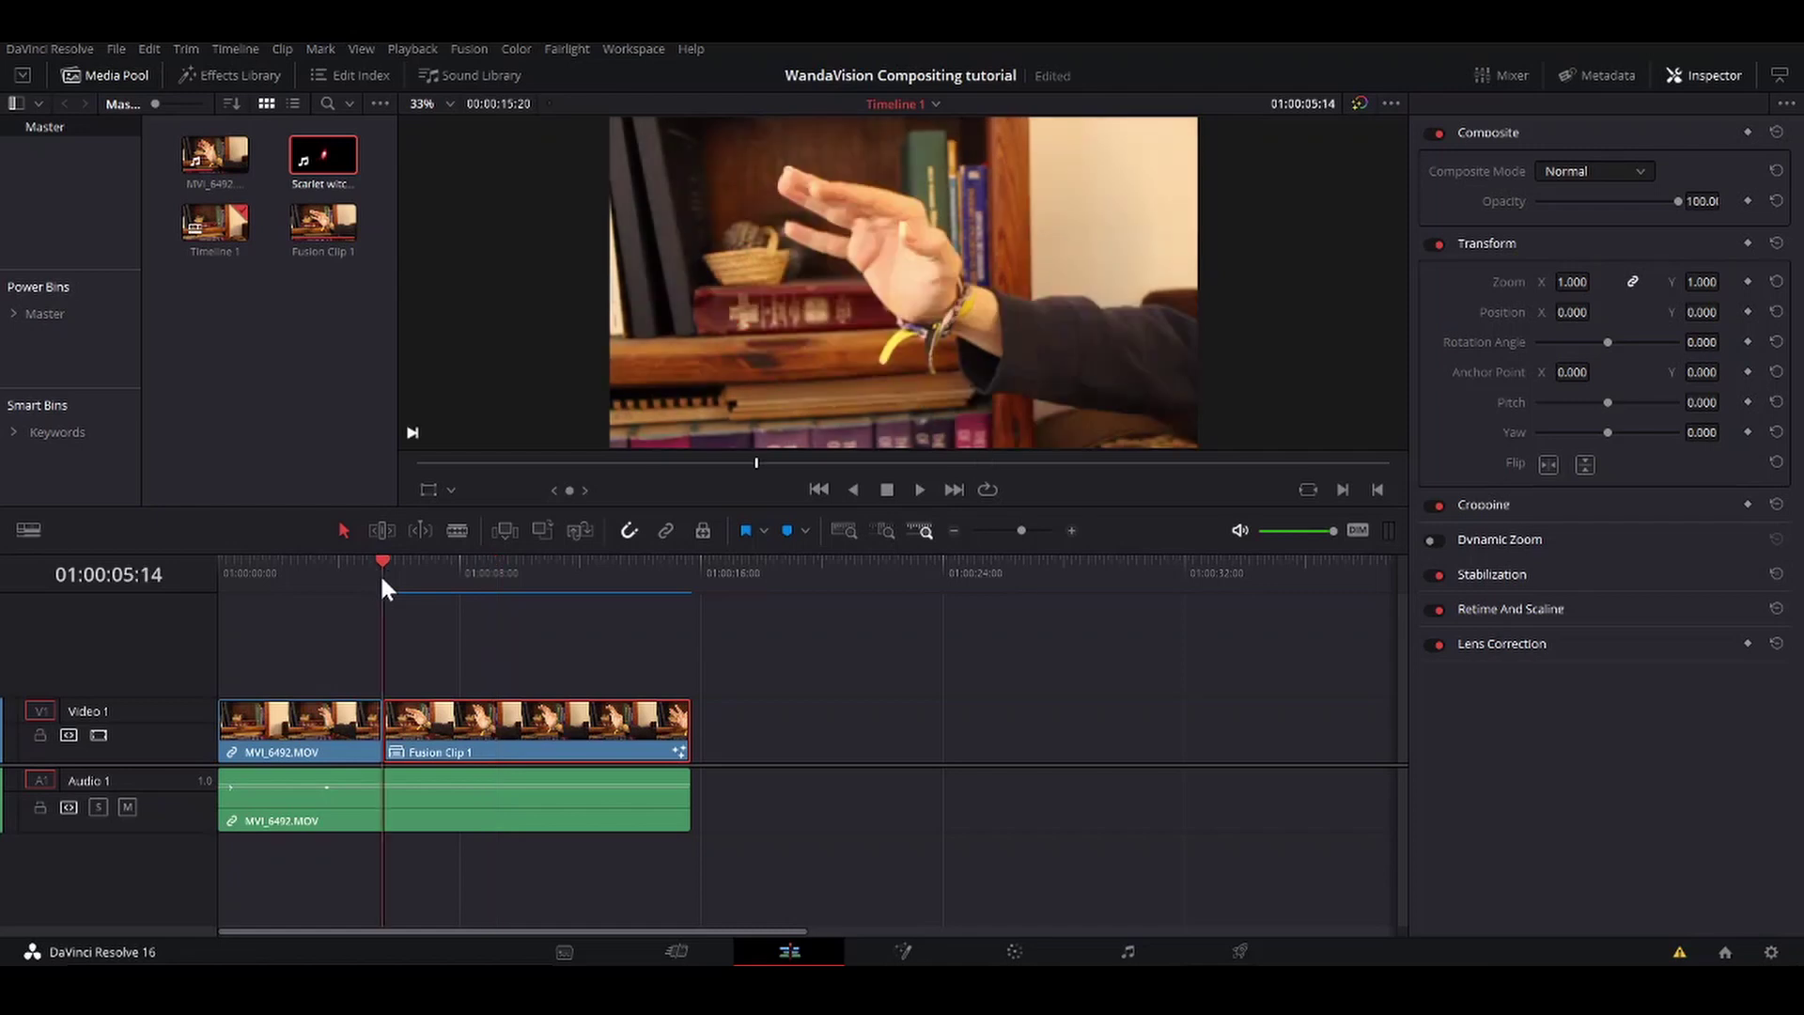